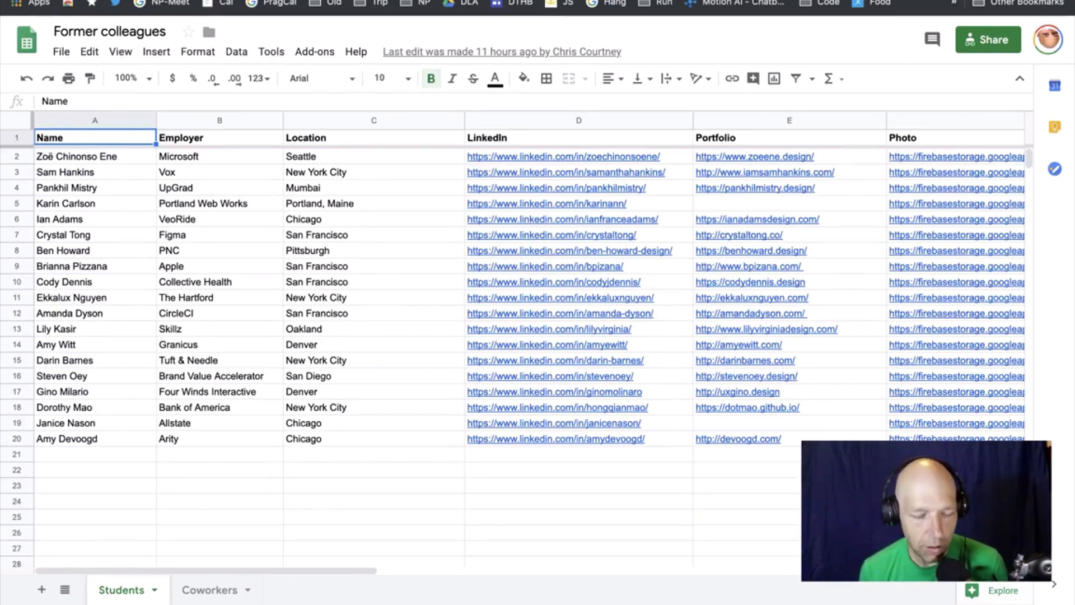
Switch from the spreadsheet to the Figma desktop app and make its window full screen.
mouse_move(707, 585)
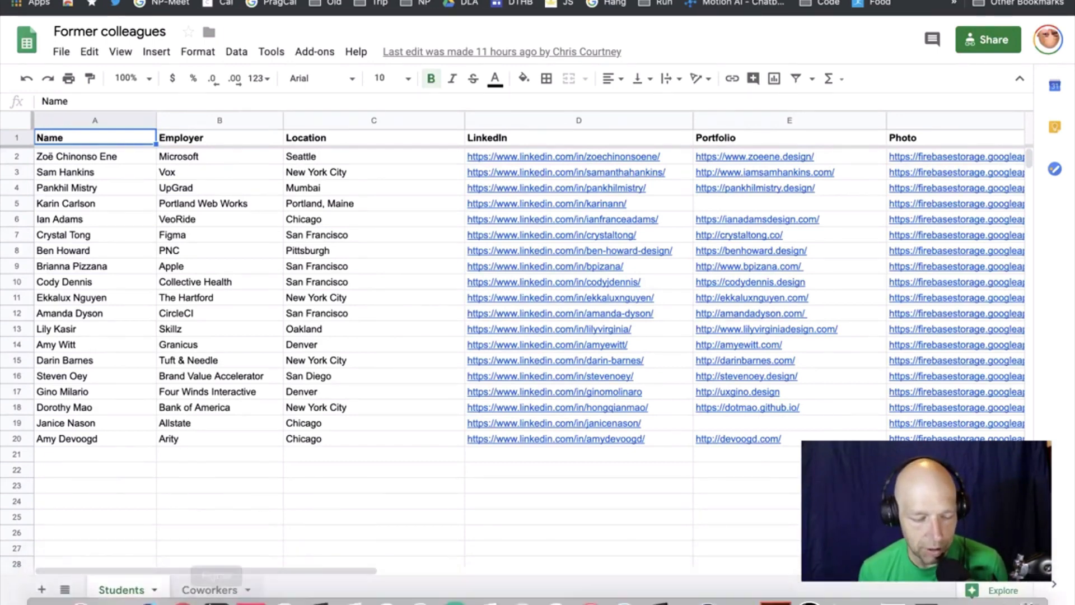
click(212, 597)
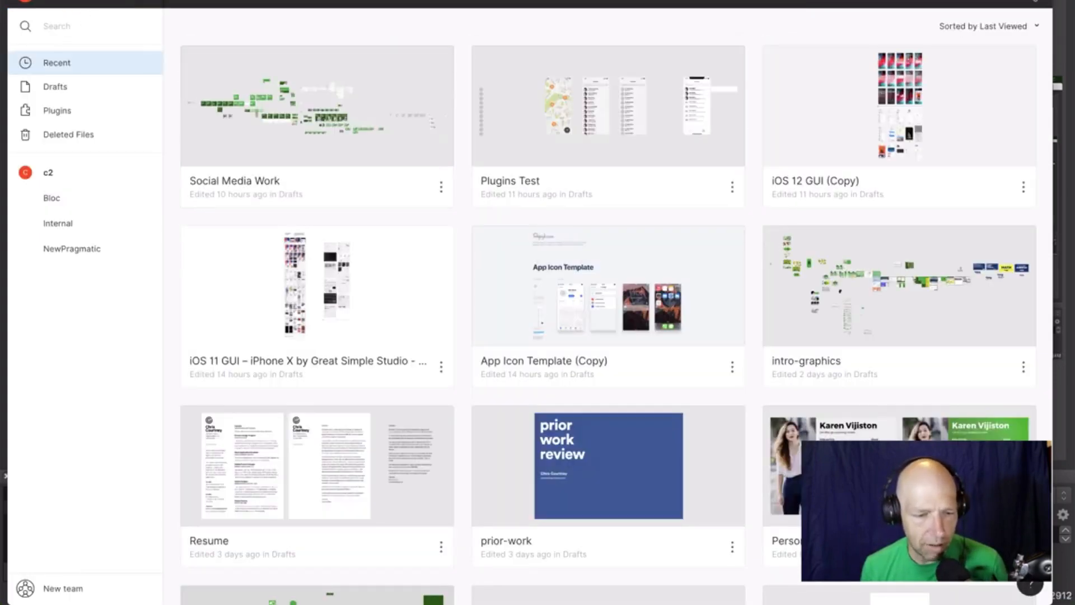
key(ctrl+super+f)
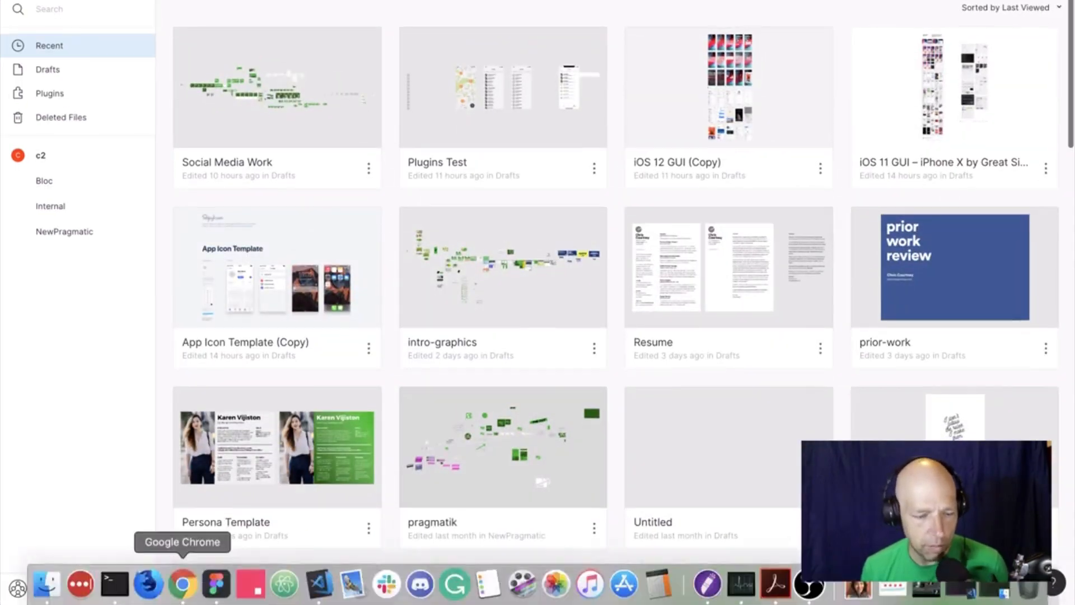
Switch back to Chrome and open the Figma website in a new tab.
click(182, 585)
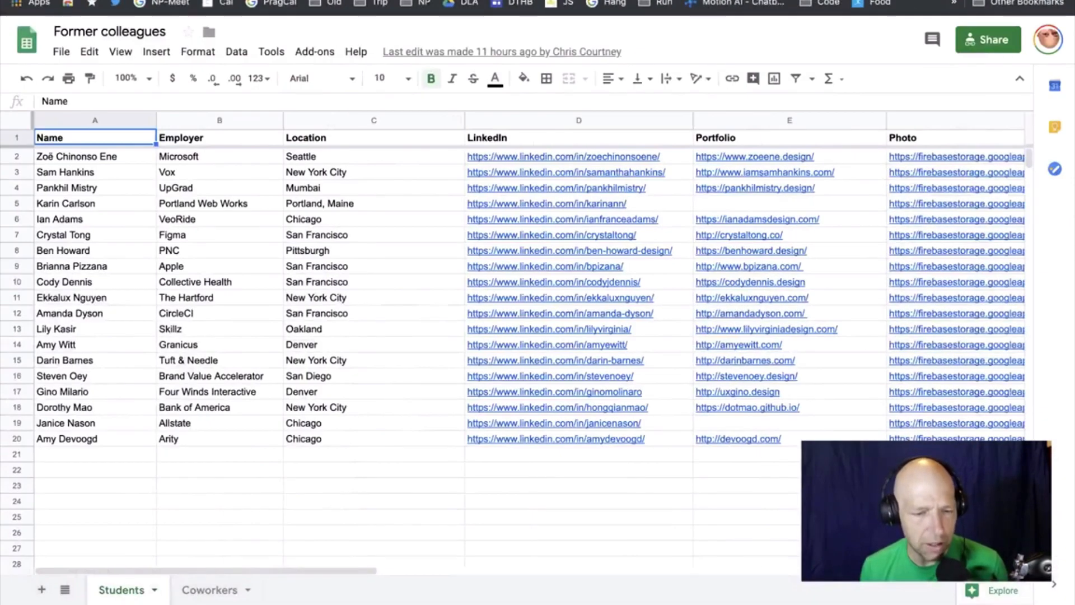
key(super+t)
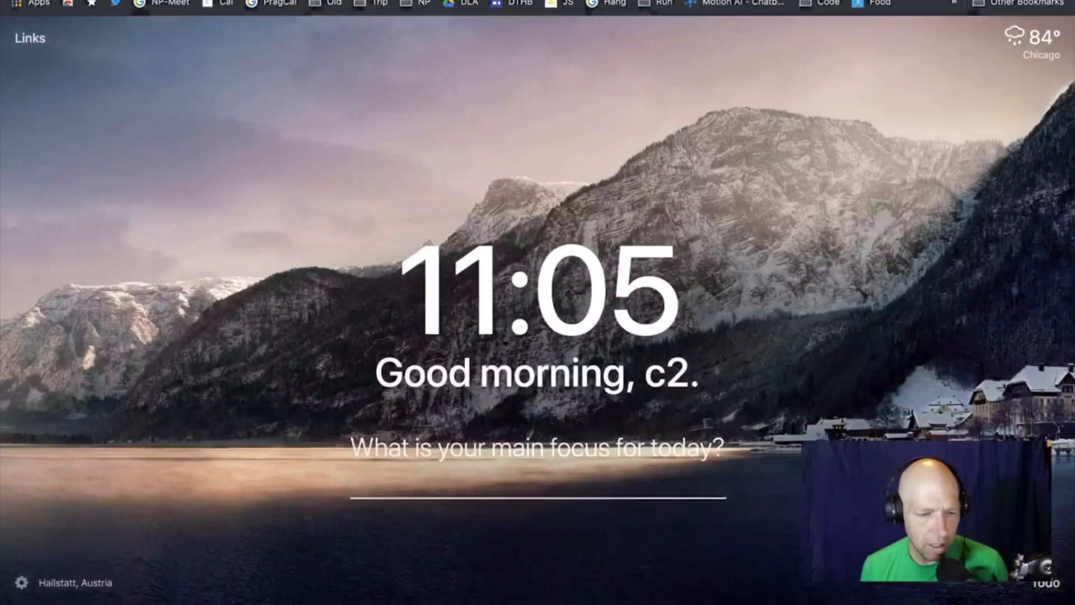
text(figma)
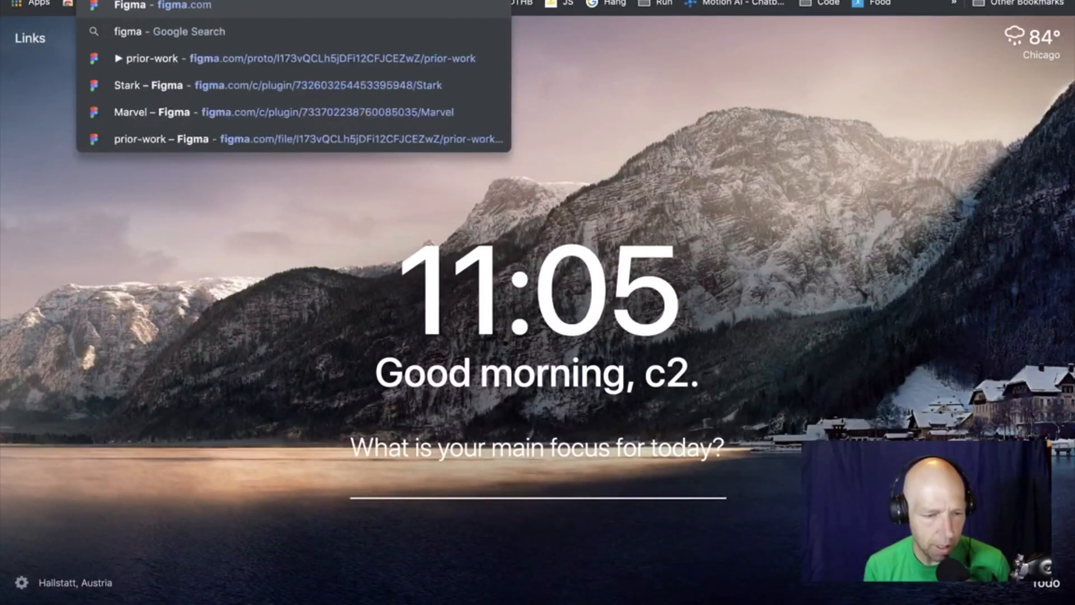
key(Return)
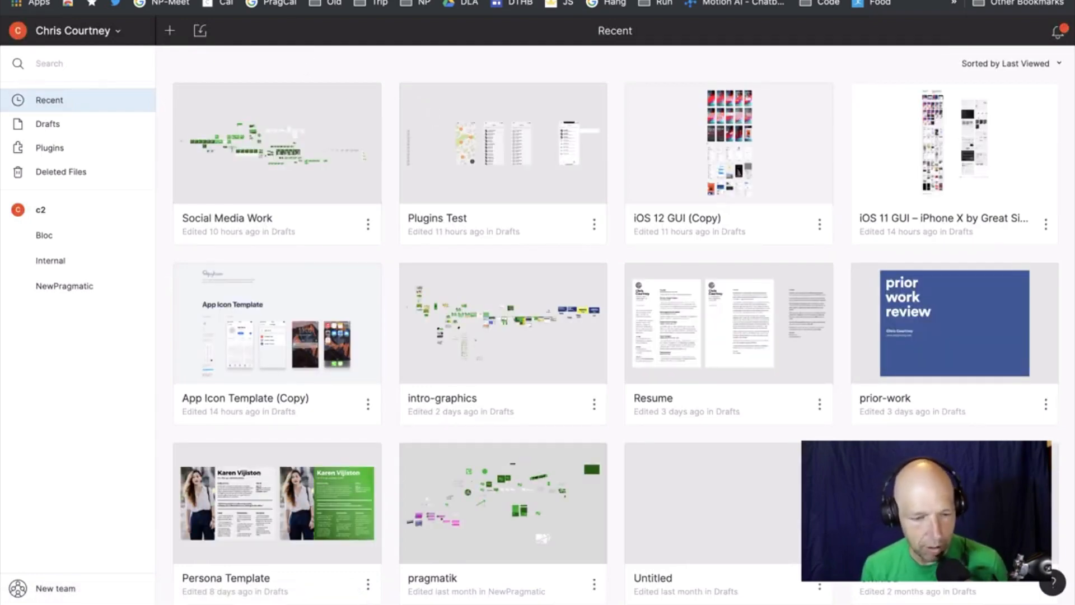
key(super+shift+n)
text(https://www.figma.com)
key(Return)
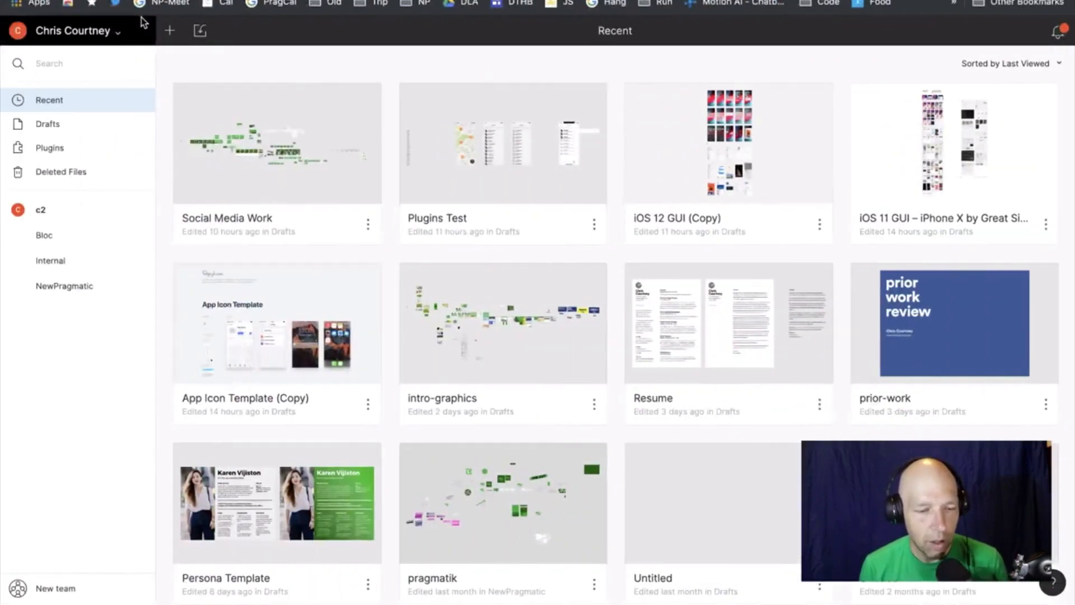
Open the Plugins page in the browser version and in the desktop app of Figma.
click(49, 148)
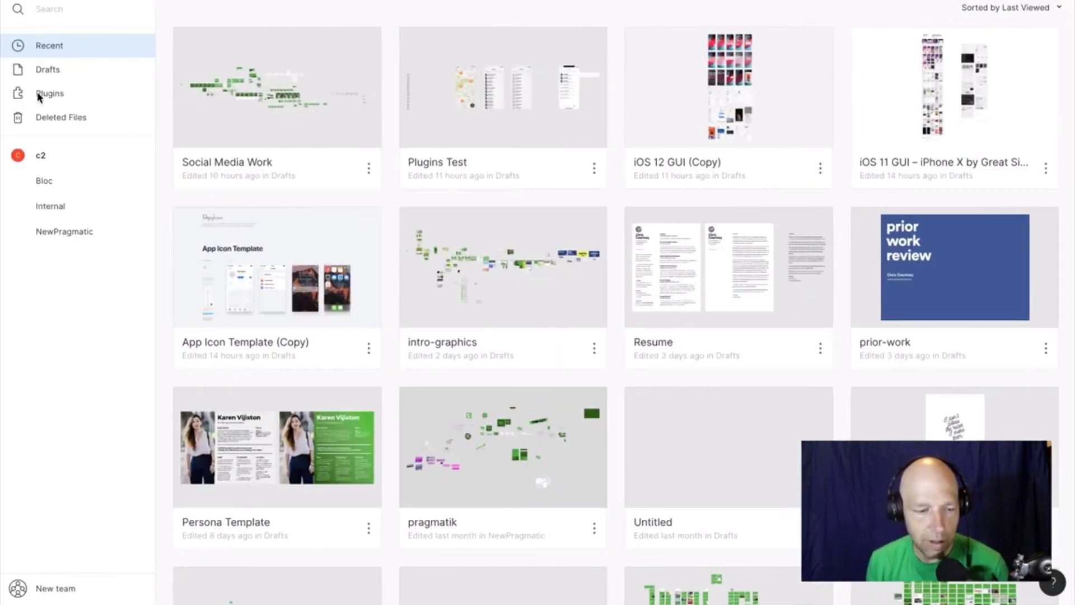
click(56, 94)
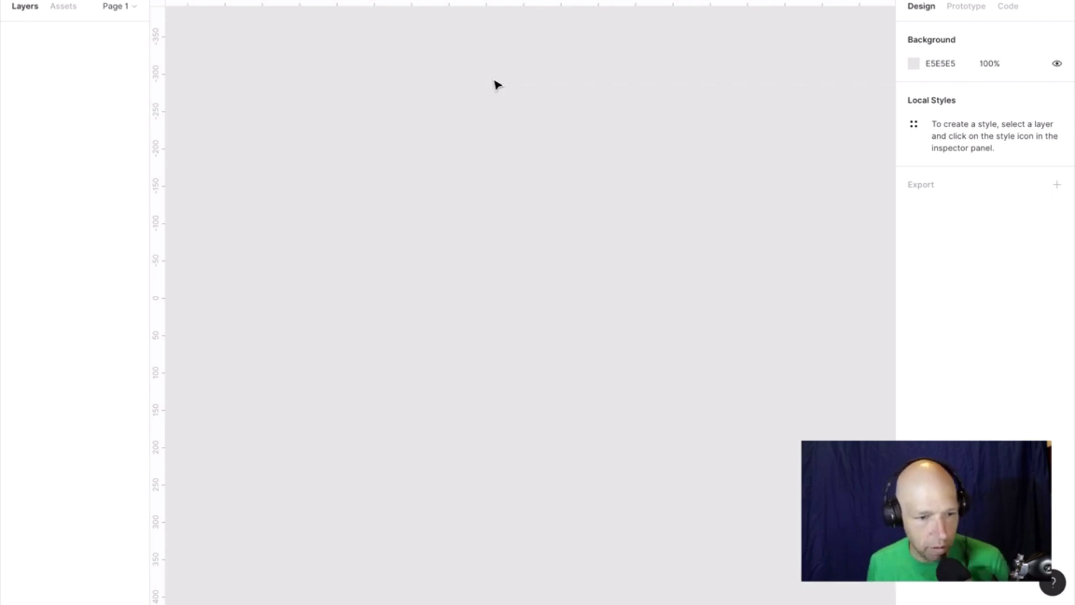
Add an iPhone X frame of 375 × 812 to the empty canvas.
click(95, 0)
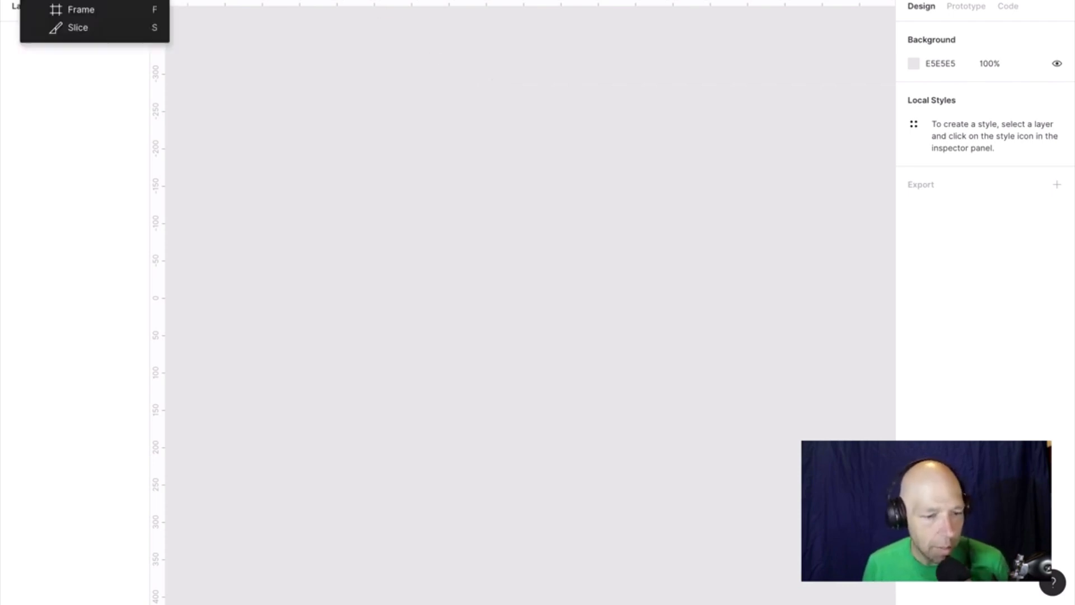
click(95, 7)
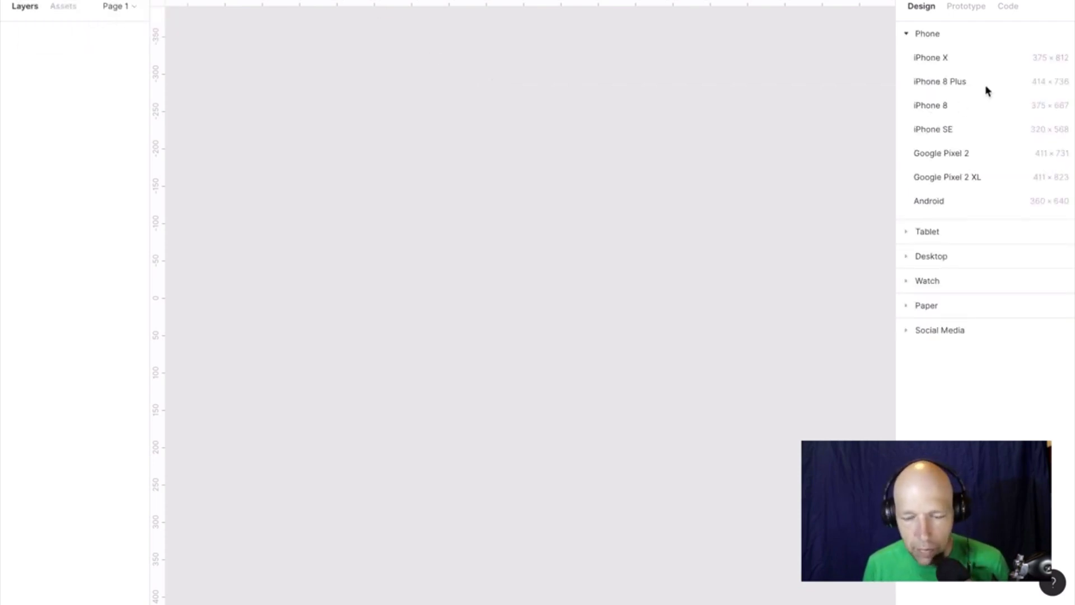
click(931, 59)
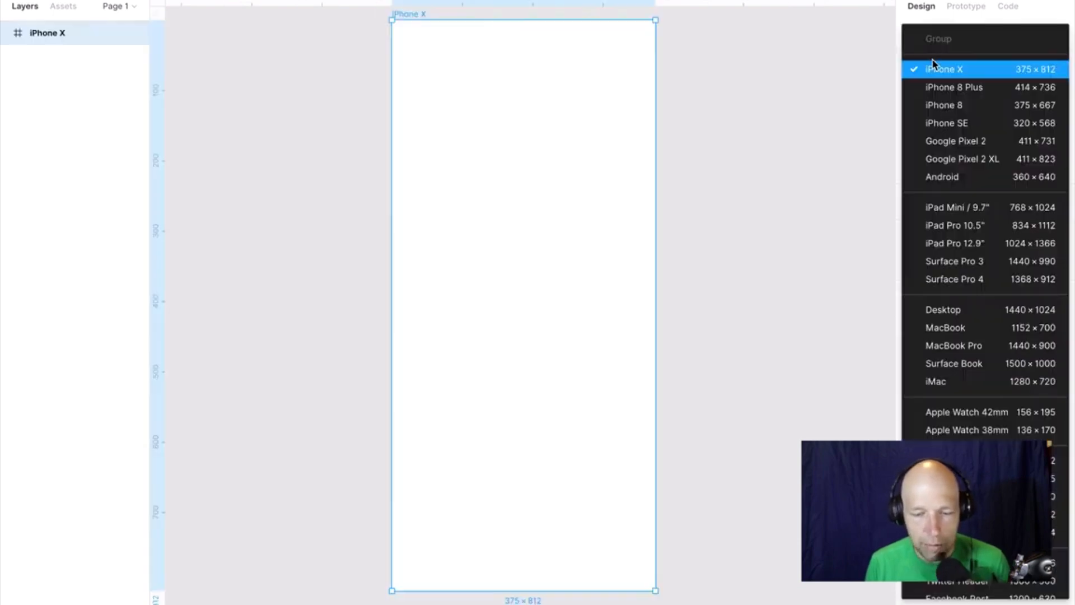
click(781, 118)
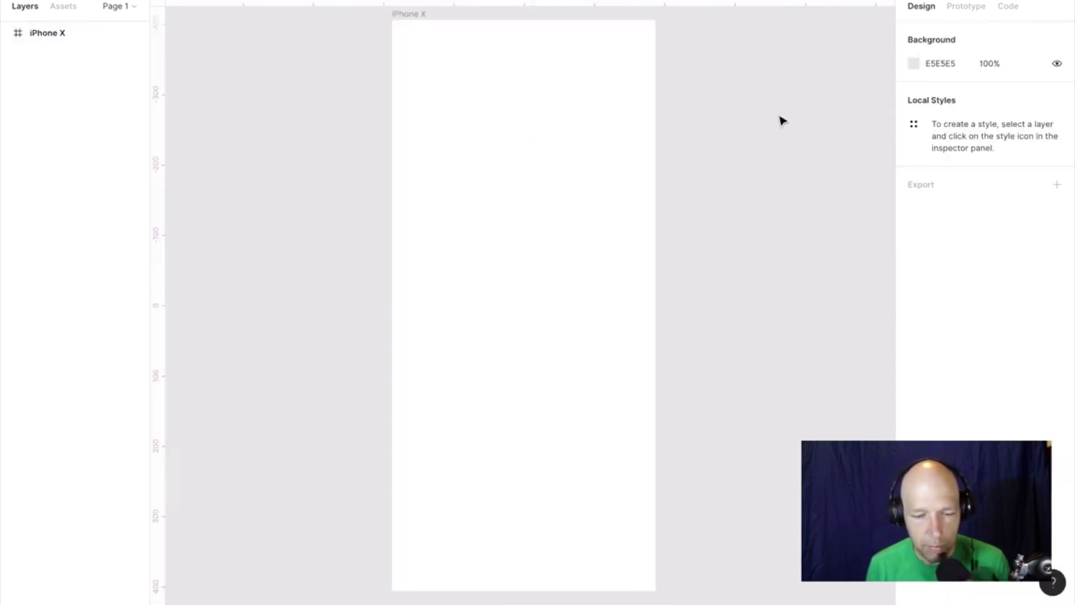
Draw a 375 × 812 rectangle that covers the whole iPhone X frame.
scroll(782, 119, down, 3)
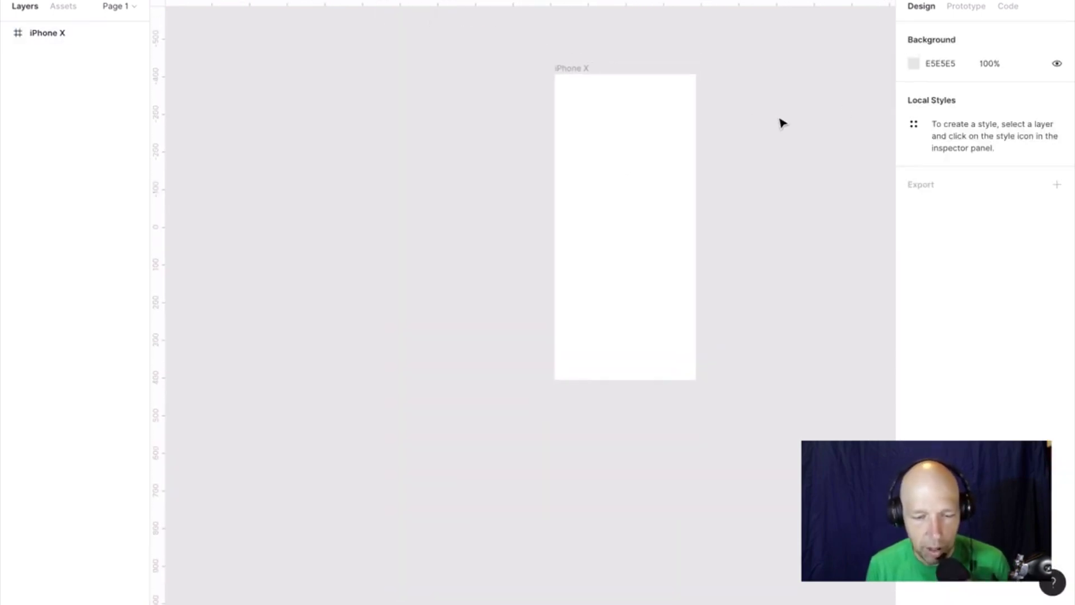
scroll(782, 123, right, 4)
scroll(782, 123, down, 1)
scroll(782, 123, up, 2)
scroll(782, 123, left, 1)
scroll(782, 123, left, 2)
scroll(782, 123, down, 1)
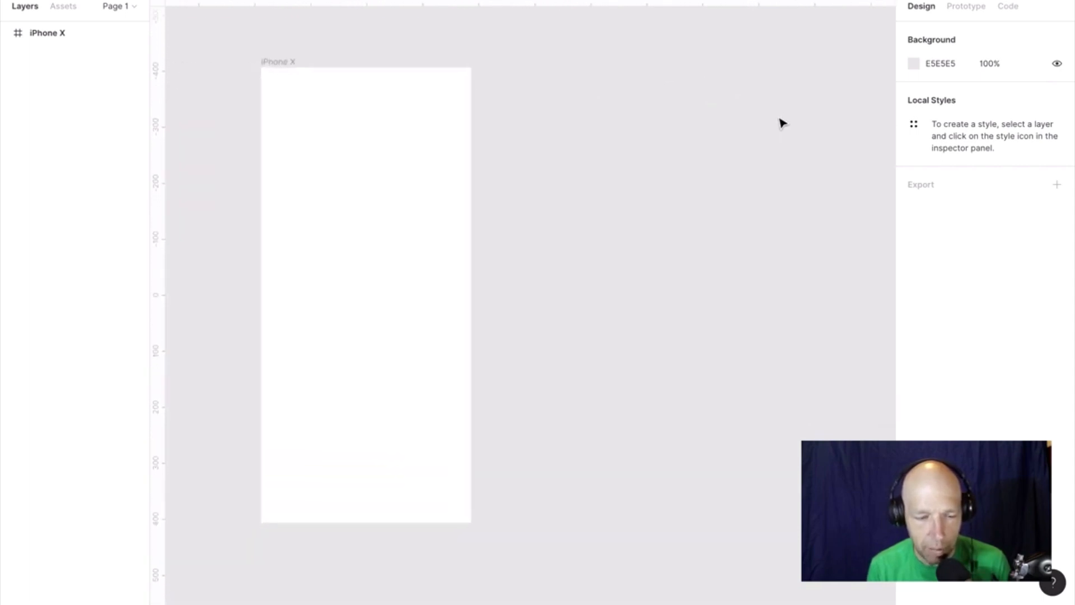
click(131, 0)
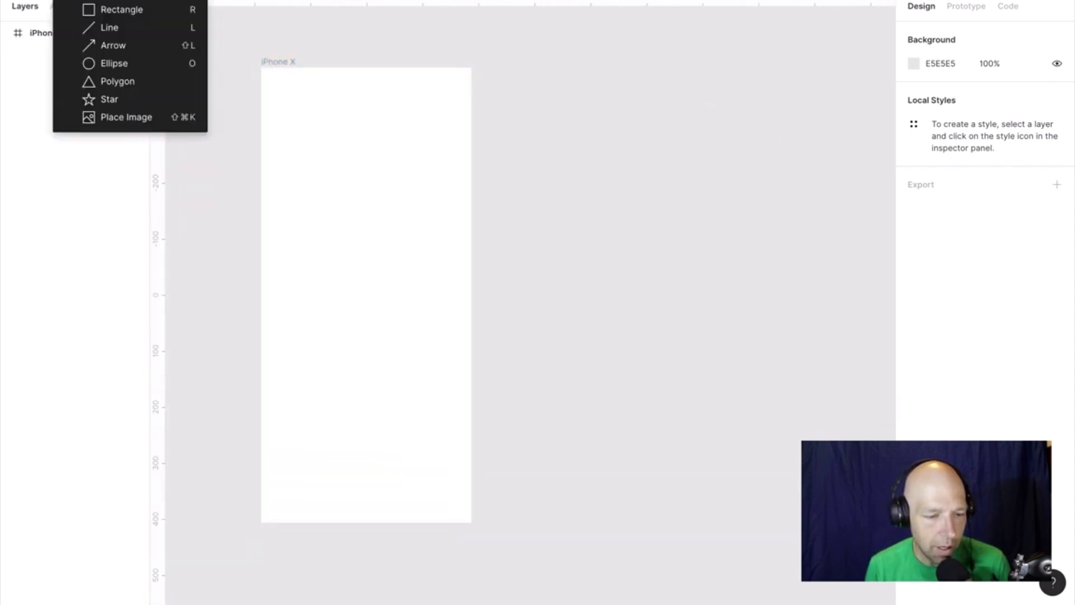
click(128, 12)
mouse_move(267, 71)
mouse_down()
mouse_move(461, 475)
mouse_move(470, 537)
mouse_move(471, 526)
mouse_up()
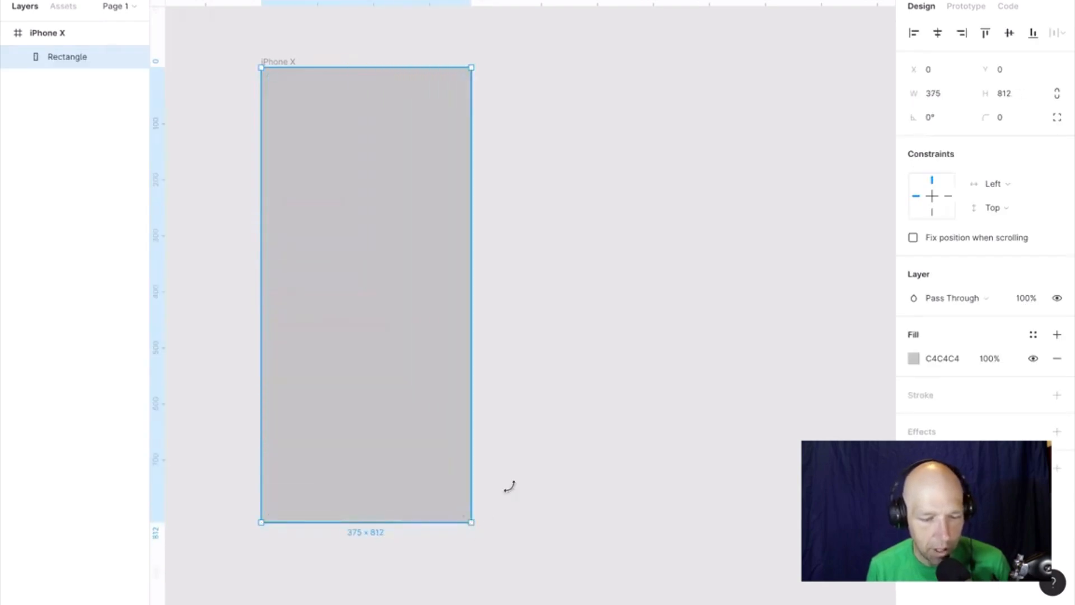
click(539, 410)
click(348, 210)
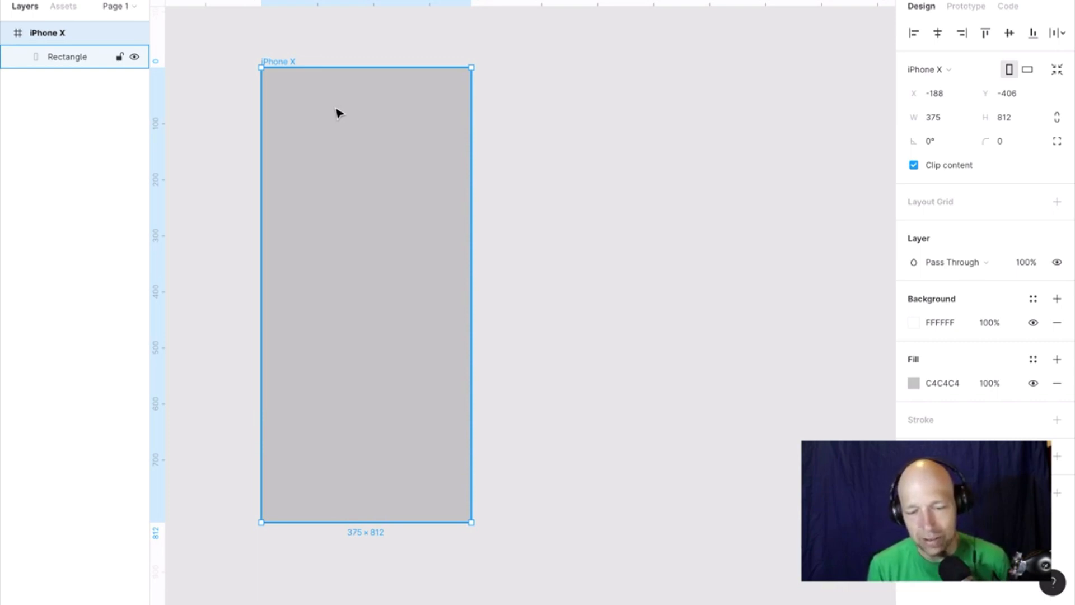
click(549, 112)
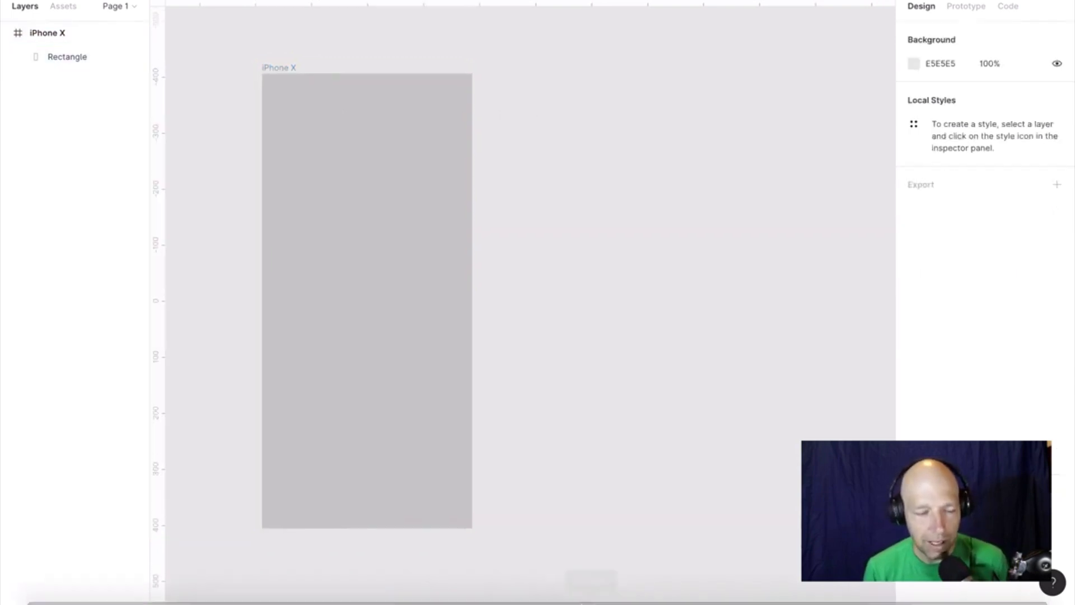
Switch to Chrome, search the web for "mumbai map" and open the interactive map of Mumbai.
click(183, 583)
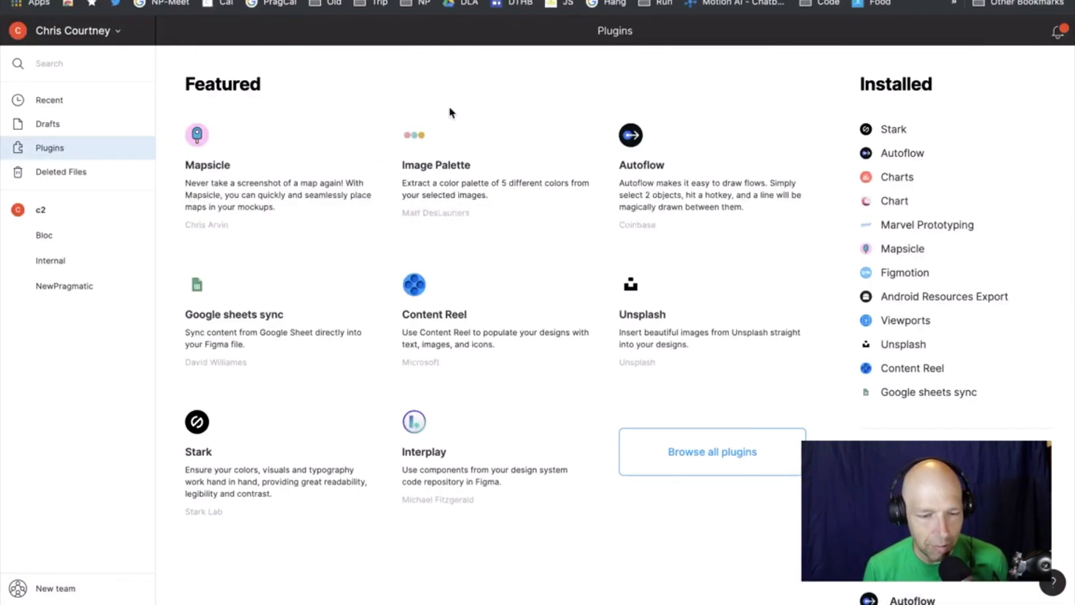
key(super+t)
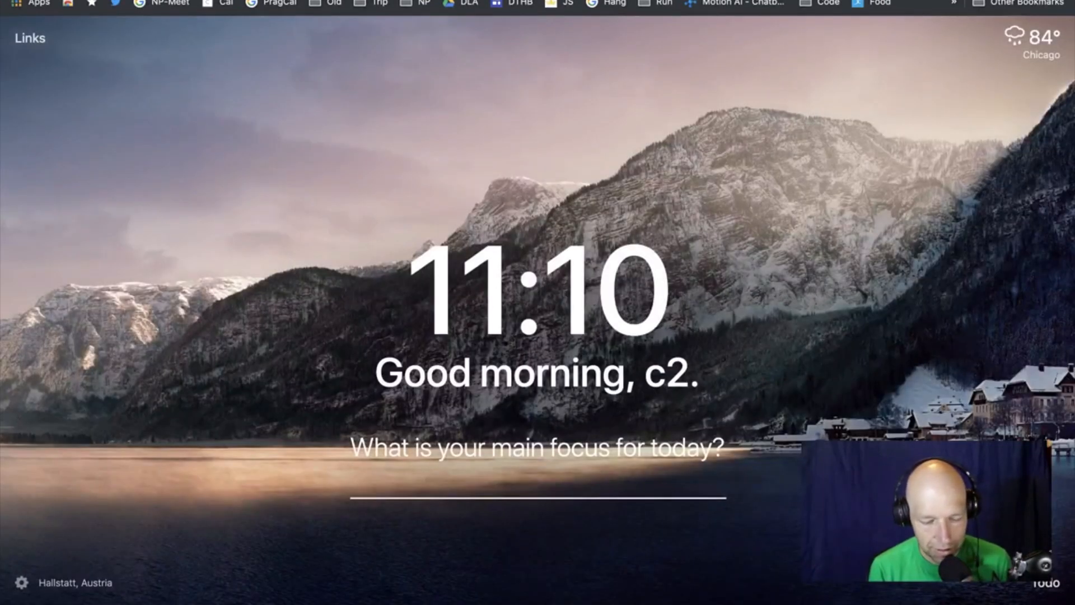
text(mumbai)
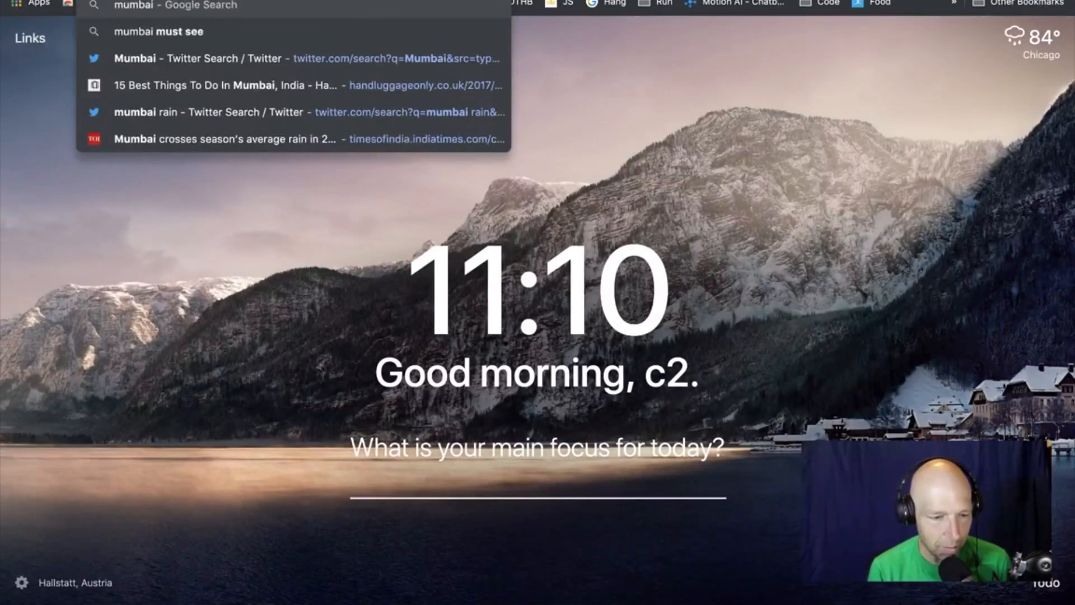
text( map)
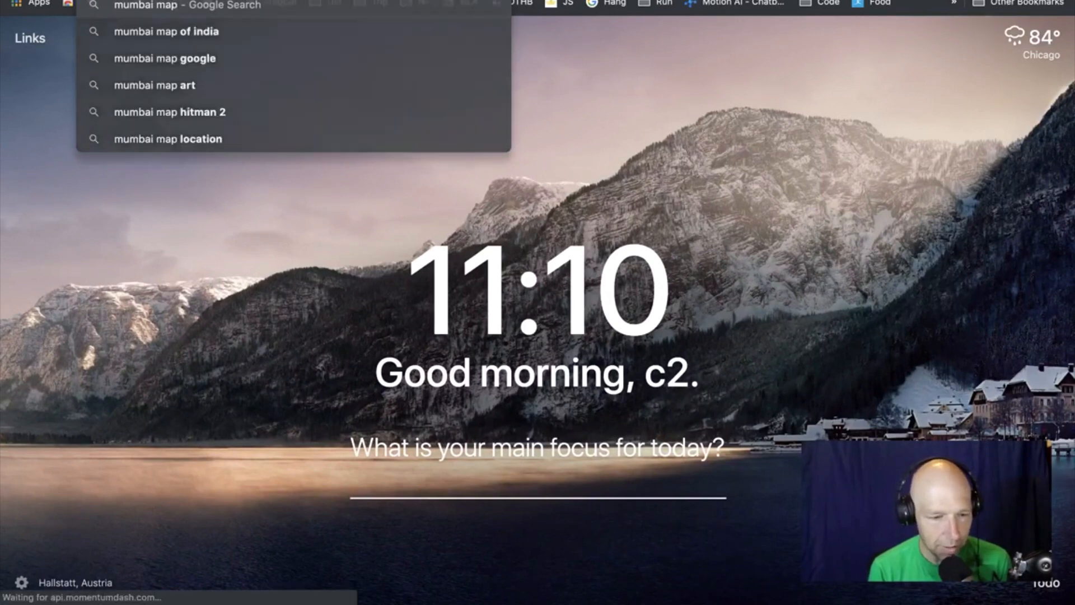
key(Return)
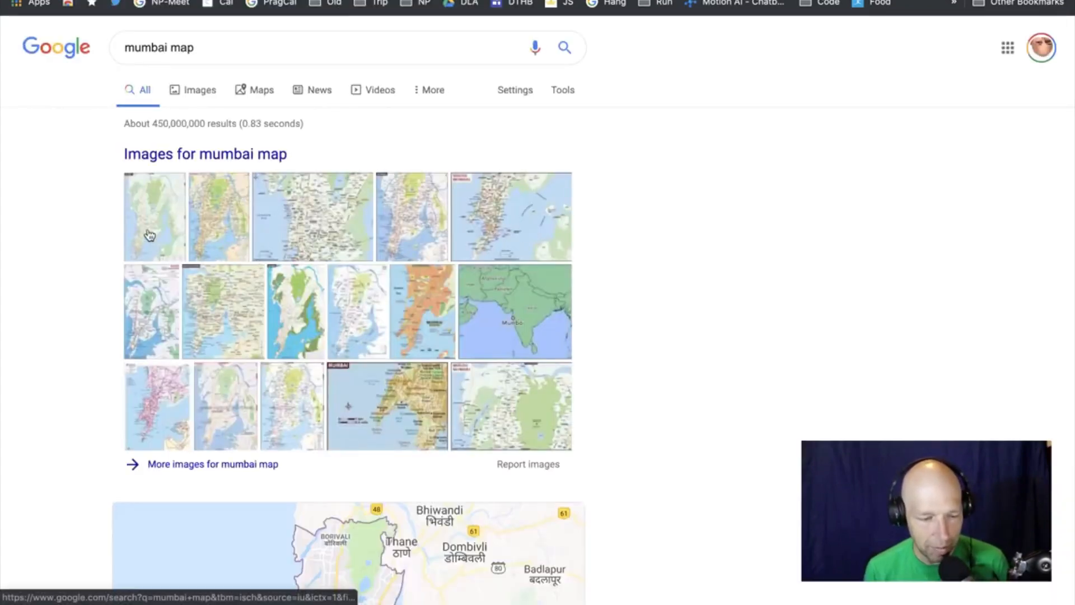
click(505, 551)
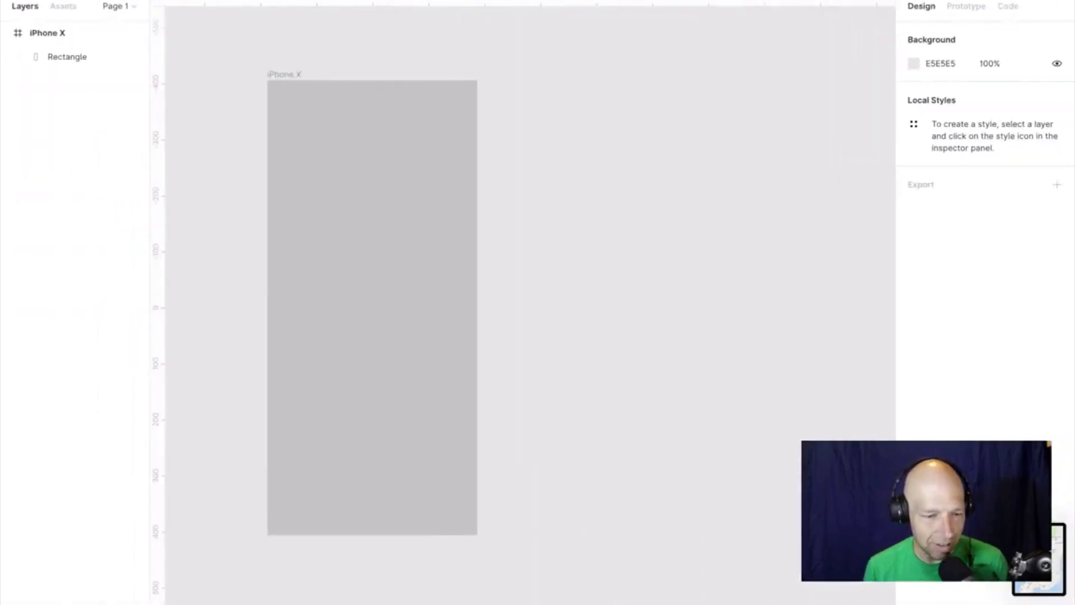
Place the Mumbai map screenshot from the Desktop into the rectangle of the iPhone X frame as its image fill.
click(73, 0)
click(141, 118)
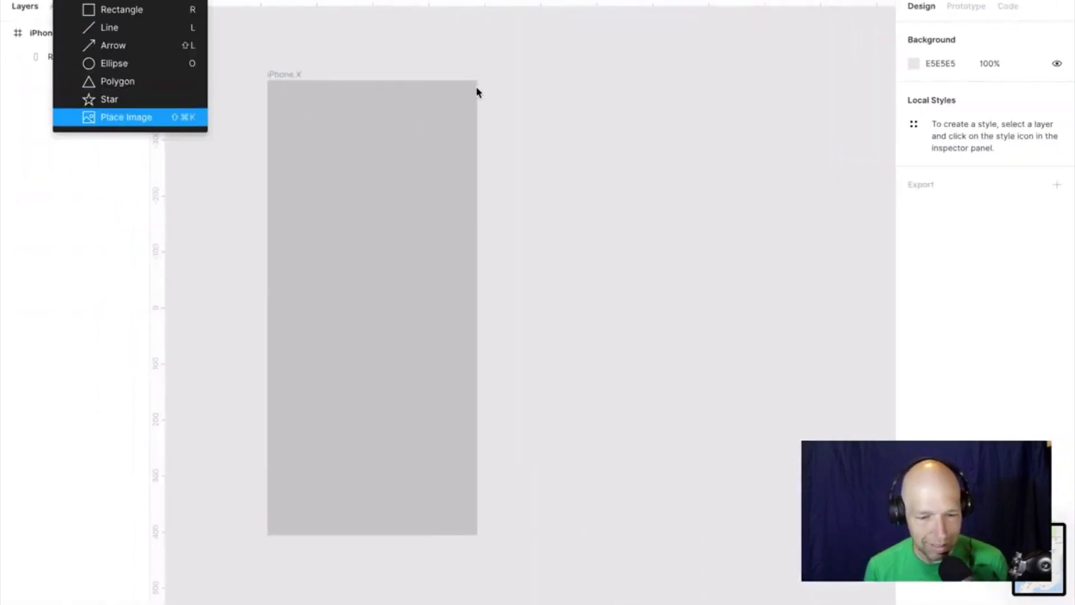
click(344, 2)
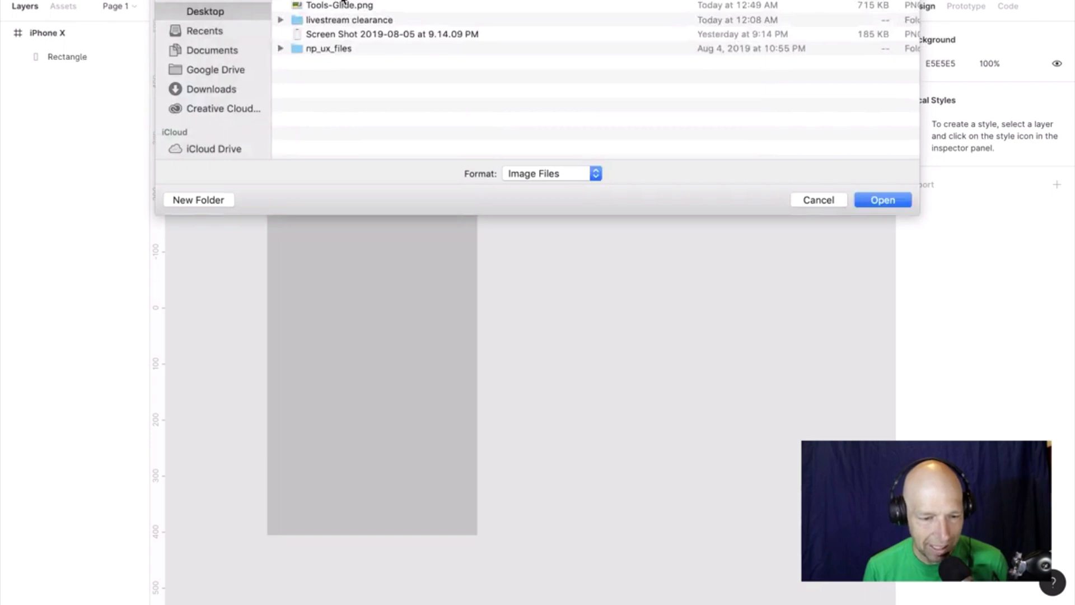
key(Return)
click(290, 99)
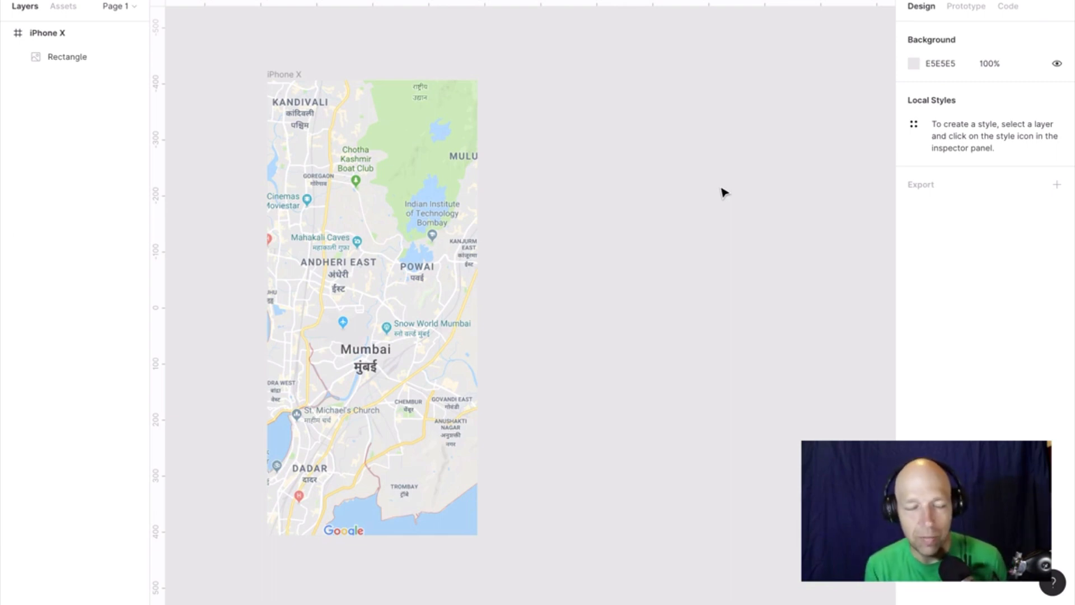
Paste a copy of the iPhone X frame beside the original and remove the map image fill from the copy.
click(290, 76)
key(ctrl+v)
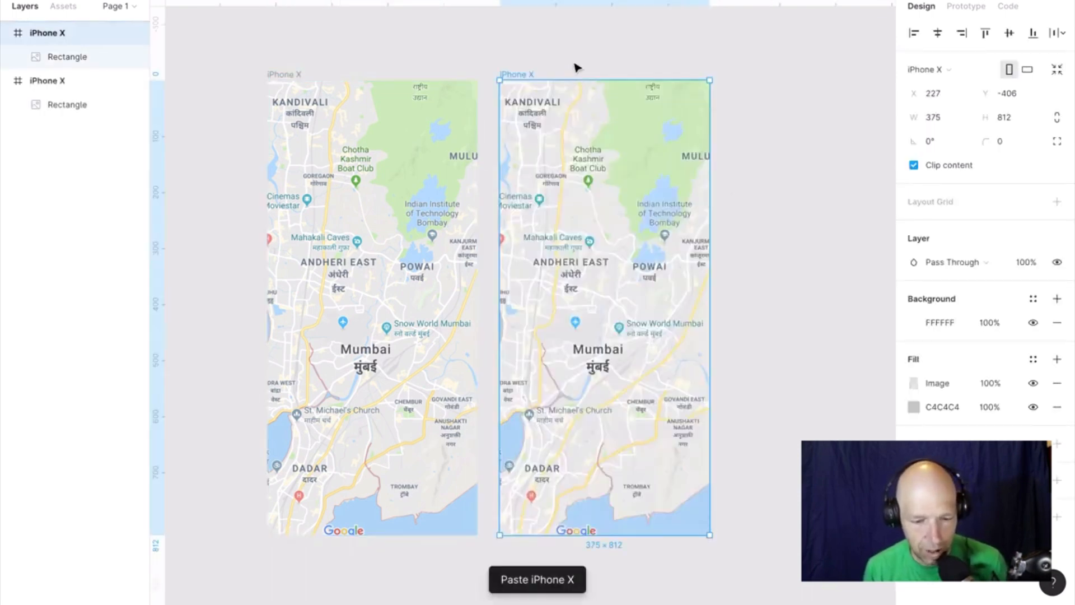
click(578, 67)
click(600, 112)
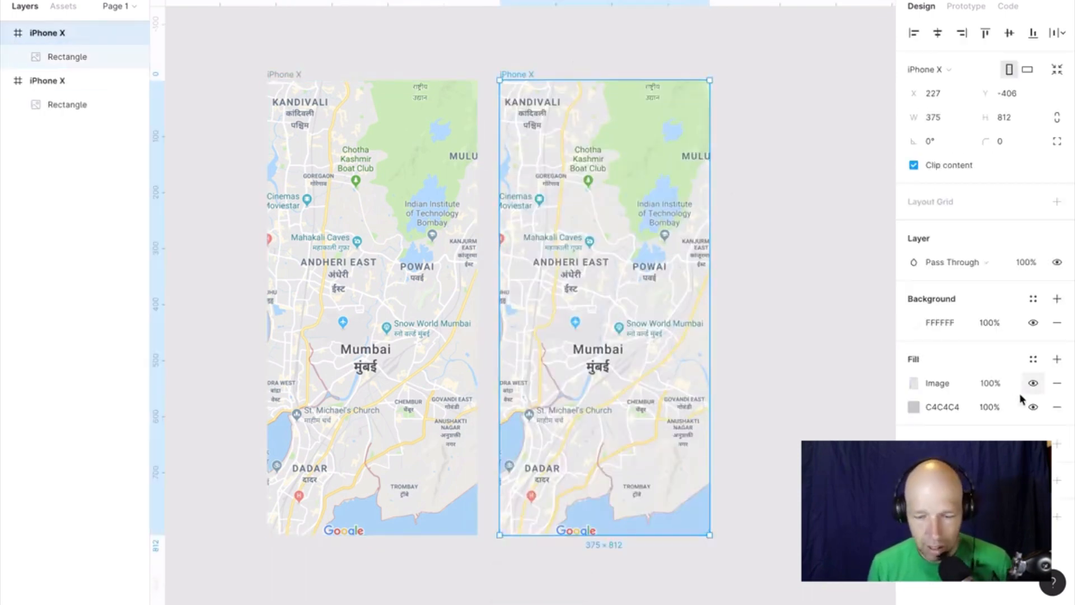
click(1055, 387)
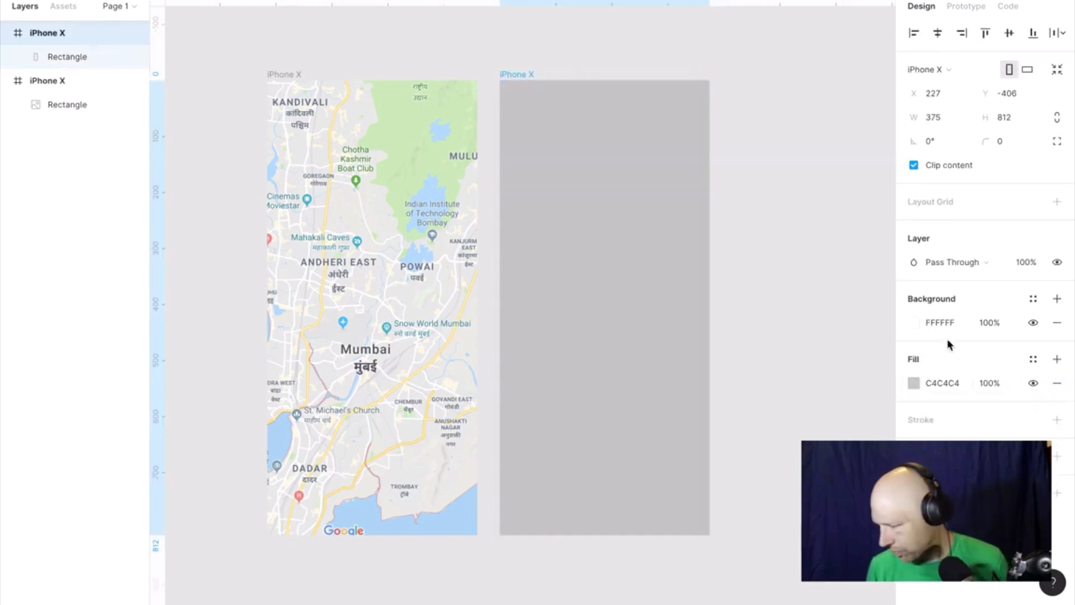
click(820, 228)
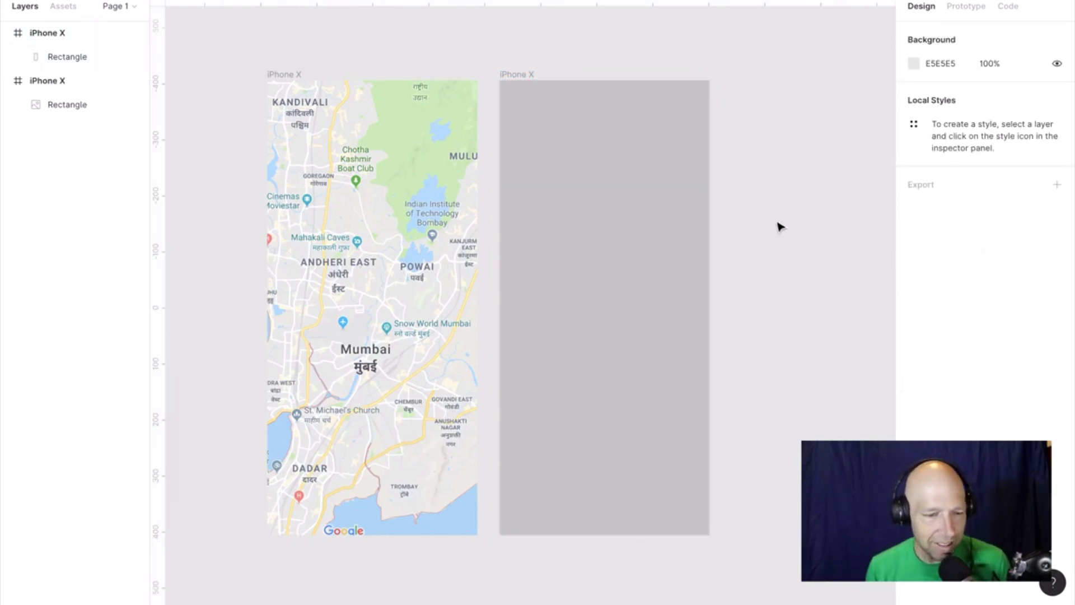
Rename the frame containing the Mumbai map image as "Mumbai-fake".
click(526, 82)
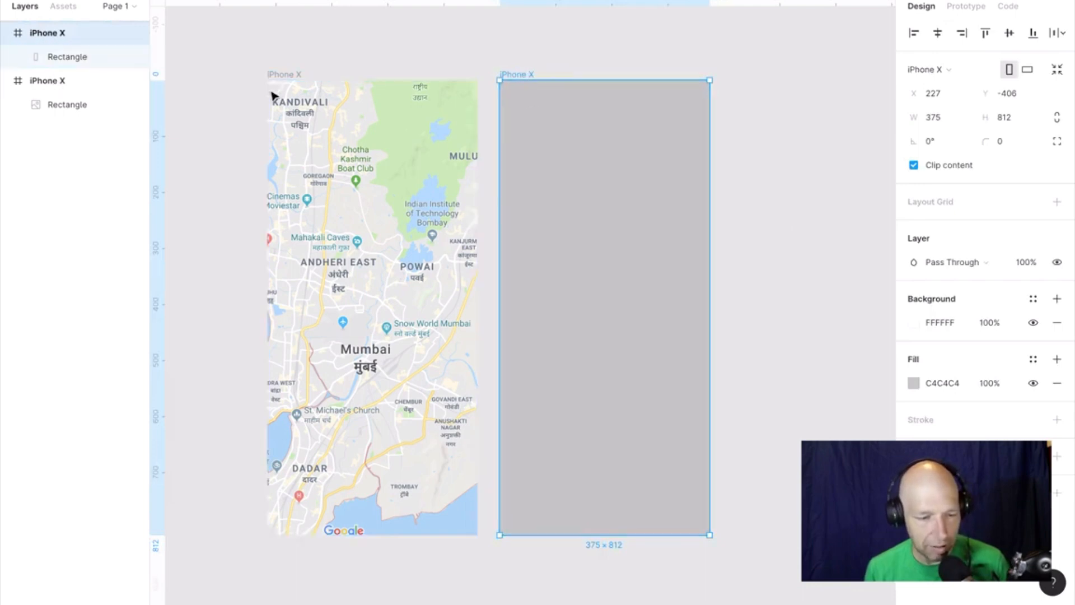
double_click(60, 81)
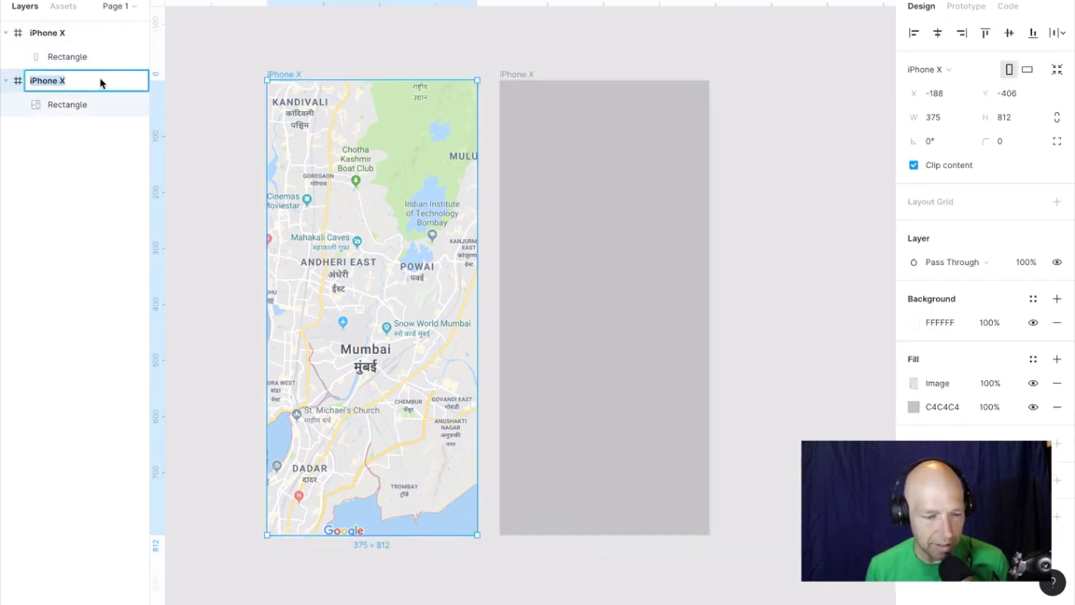
text(Mumbai-fake)
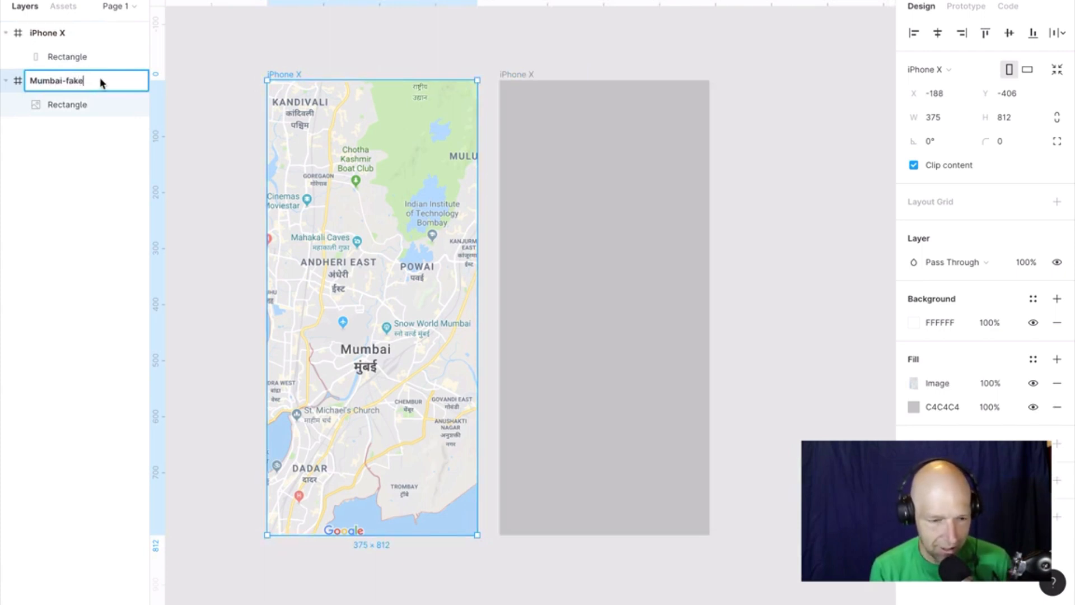
click(234, 67)
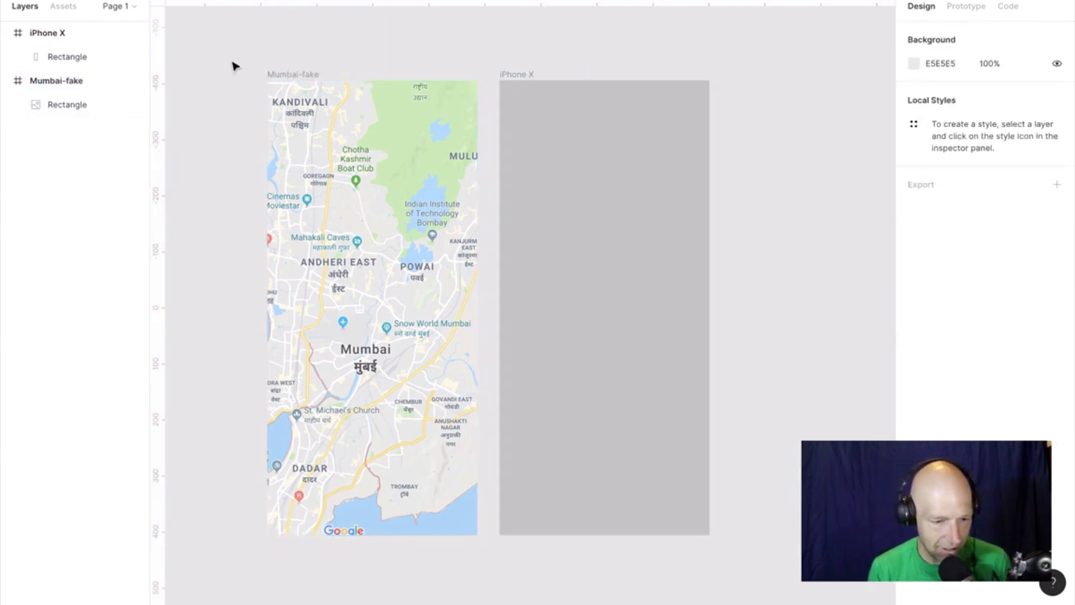
Rename the iPhone X frame with the plain grey rectangle as "Mumbai-map".
click(521, 78)
double_click(50, 35)
text(Mumbai-map)
key(Return)
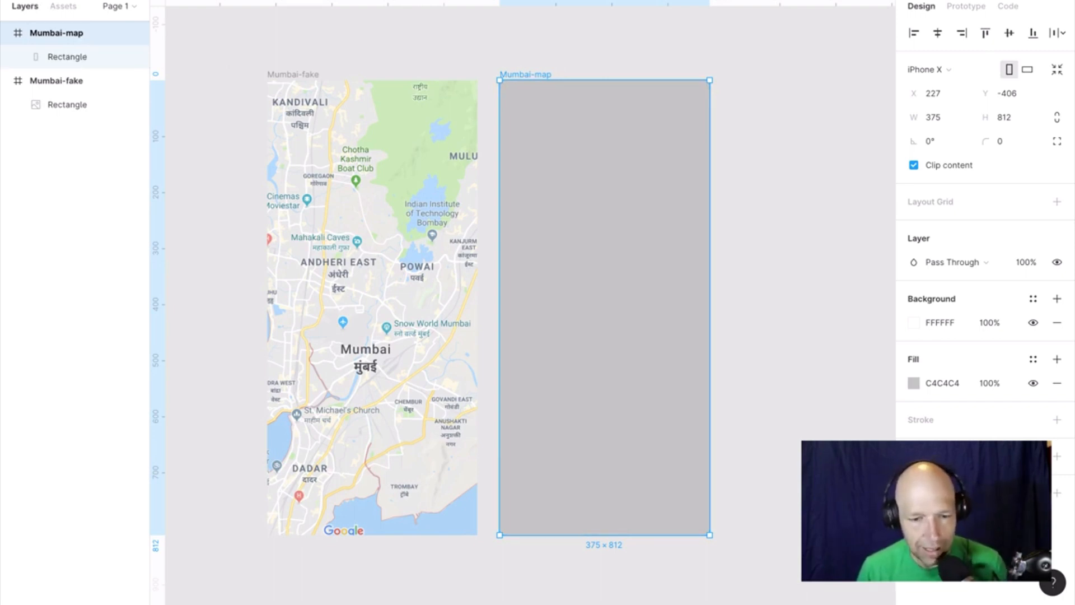
Open the Mapsicle plugin for the Mumbai-map frame.
click(430, 0)
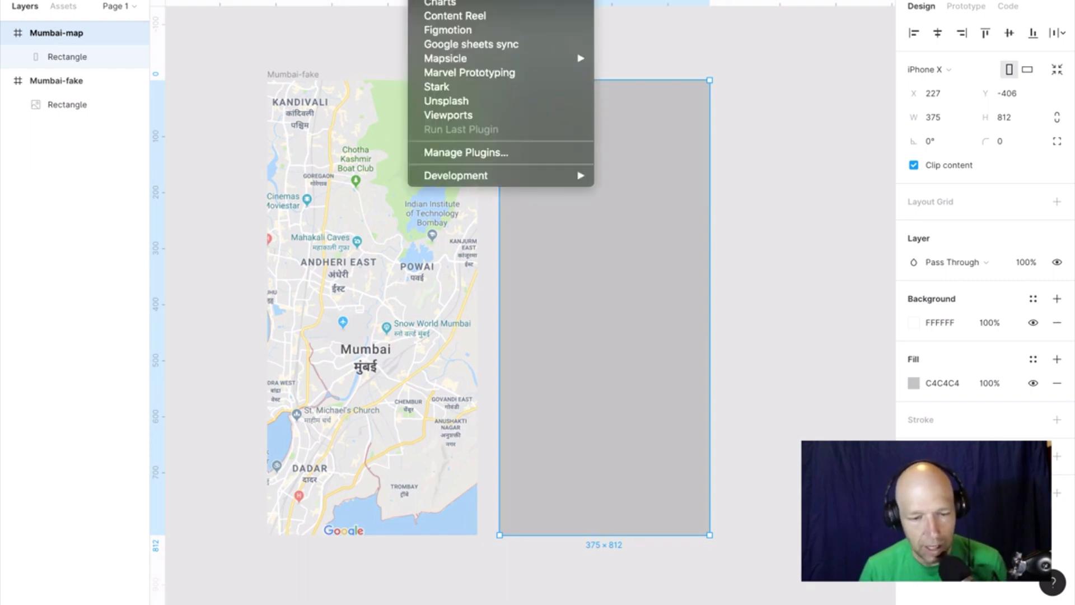
mouse_move(450, 62)
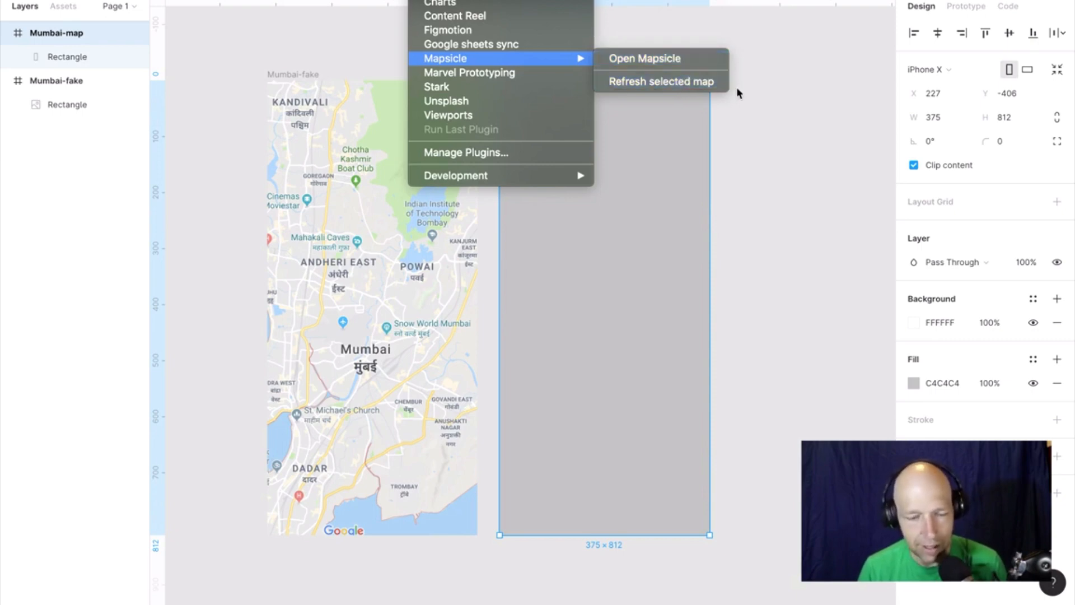
click(636, 61)
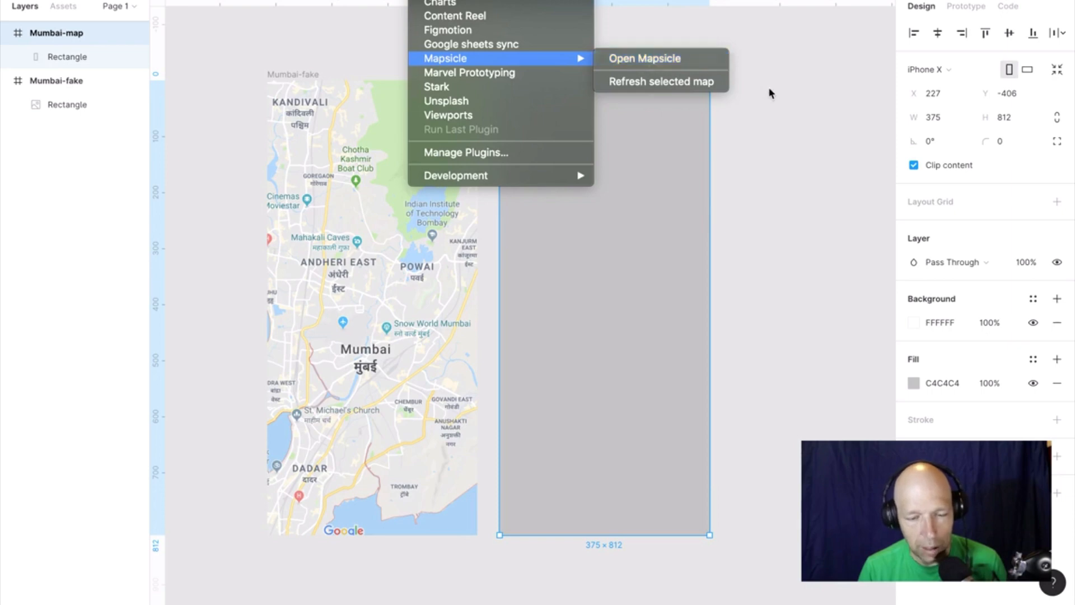
right_click(635, 117)
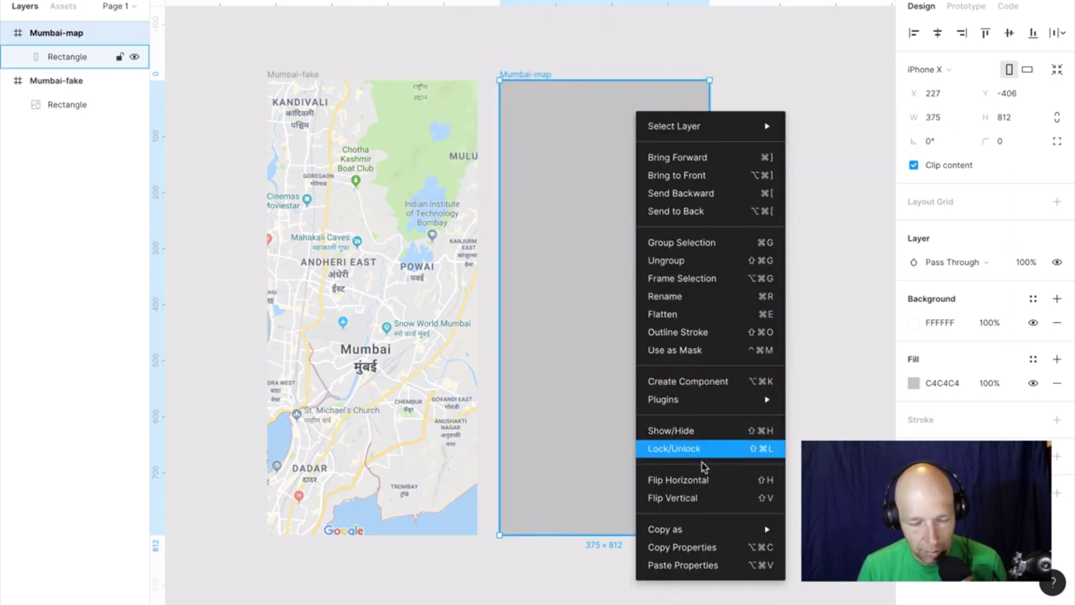
mouse_move(698, 399)
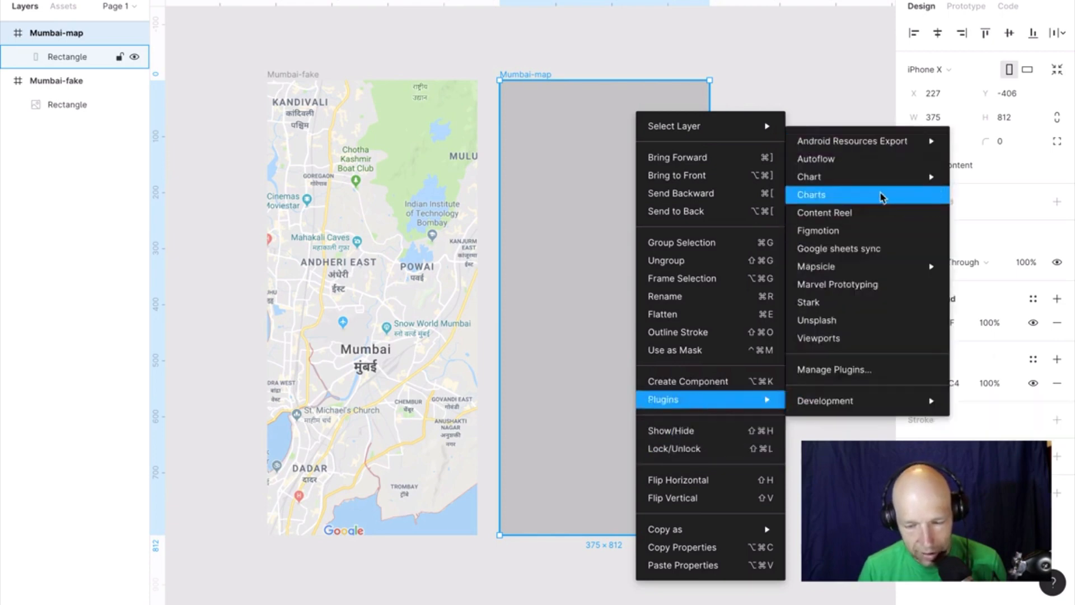
mouse_move(881, 269)
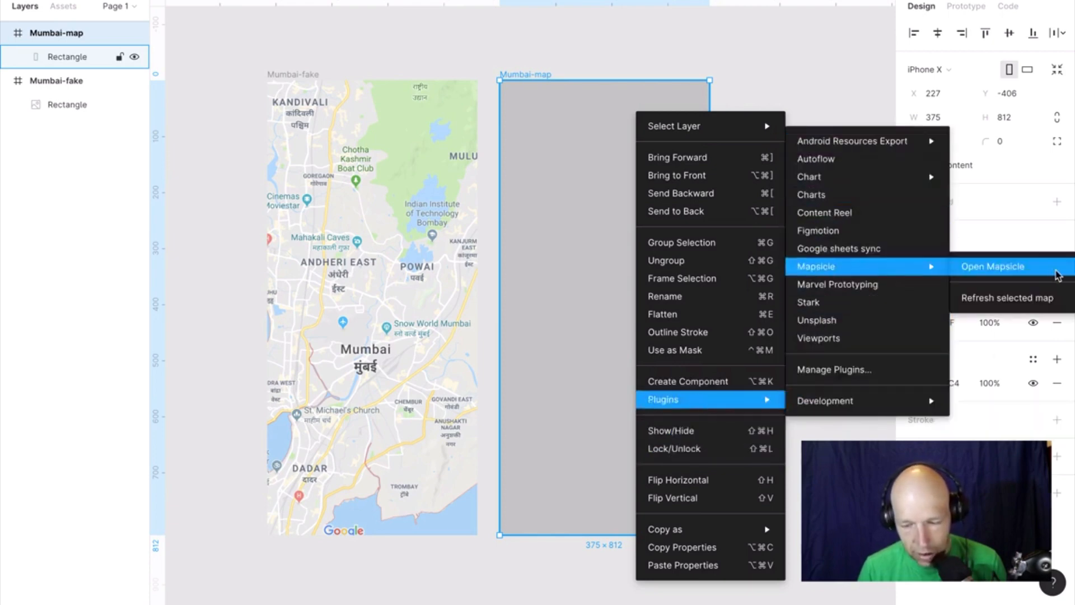
click(1014, 265)
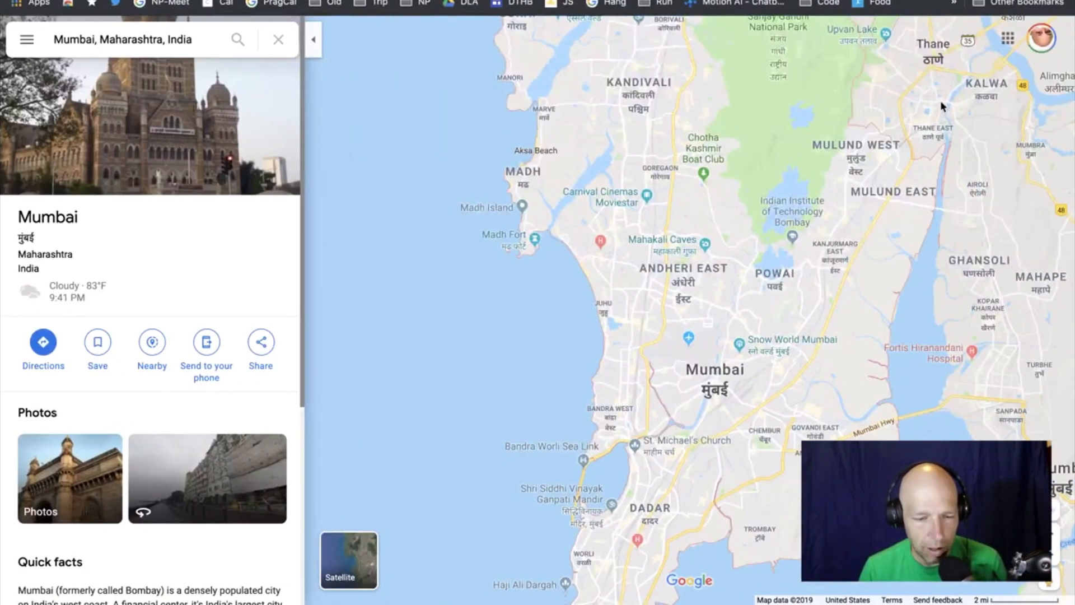
Switch to Chrome and open the Mapbox home page in a new tab.
key(super+t)
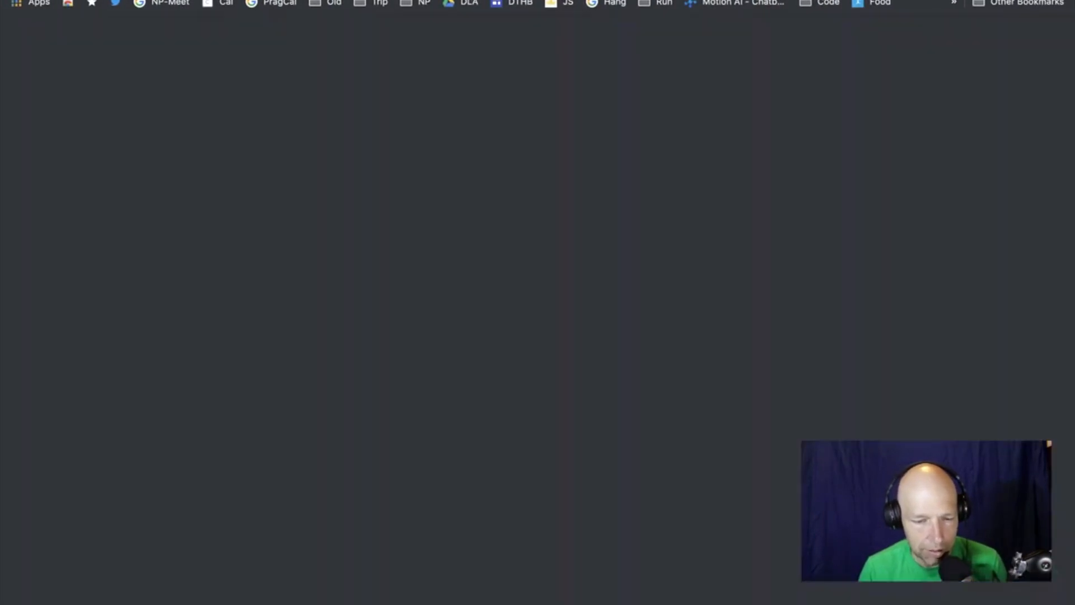
text(mapbo)
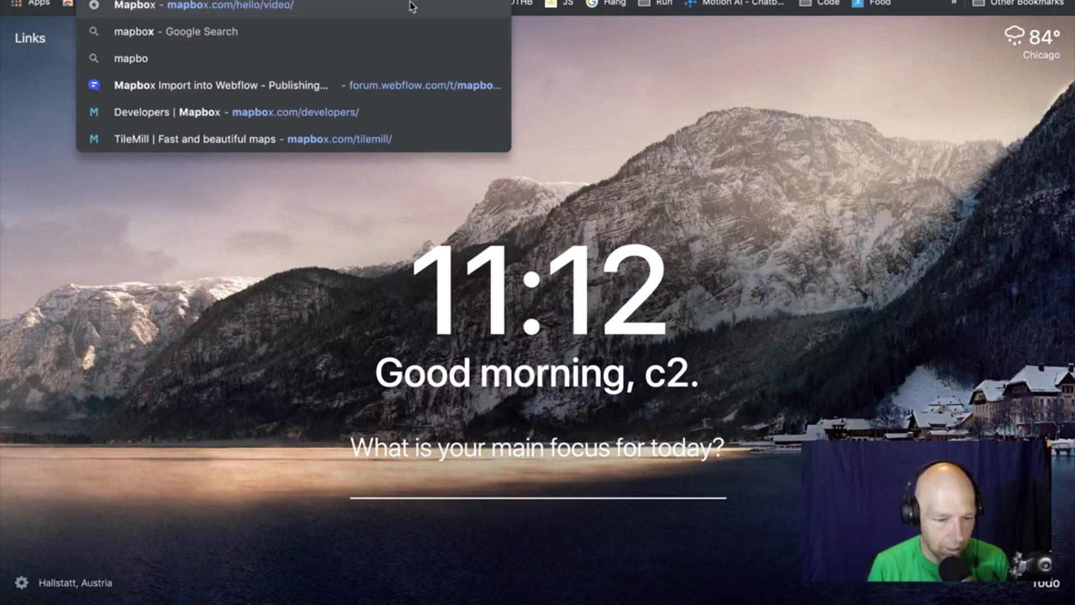
click(245, 8)
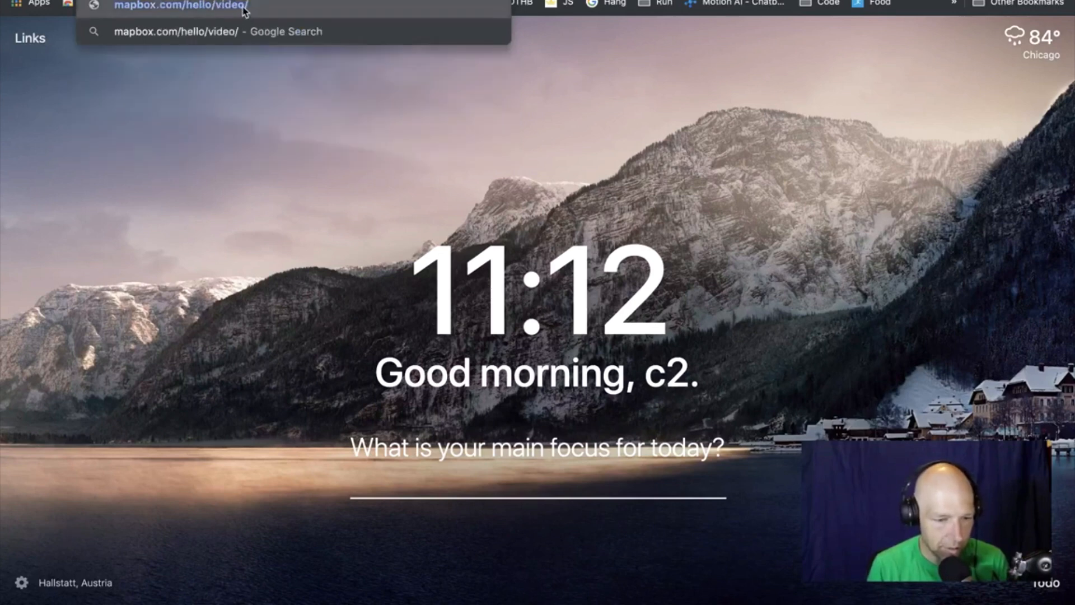
key(Return)
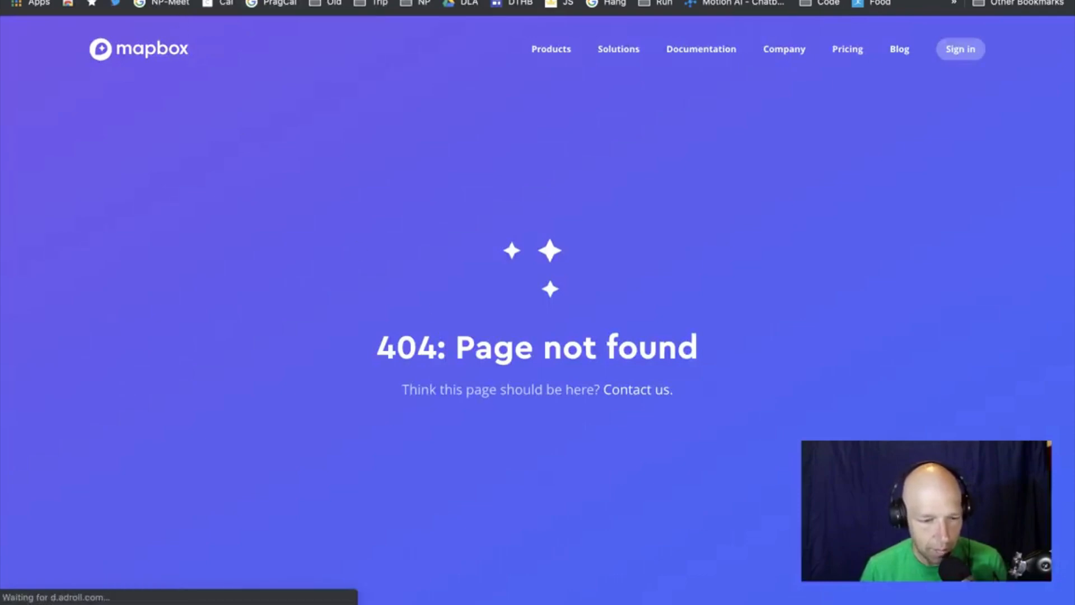
click(462, 11)
key(Return)
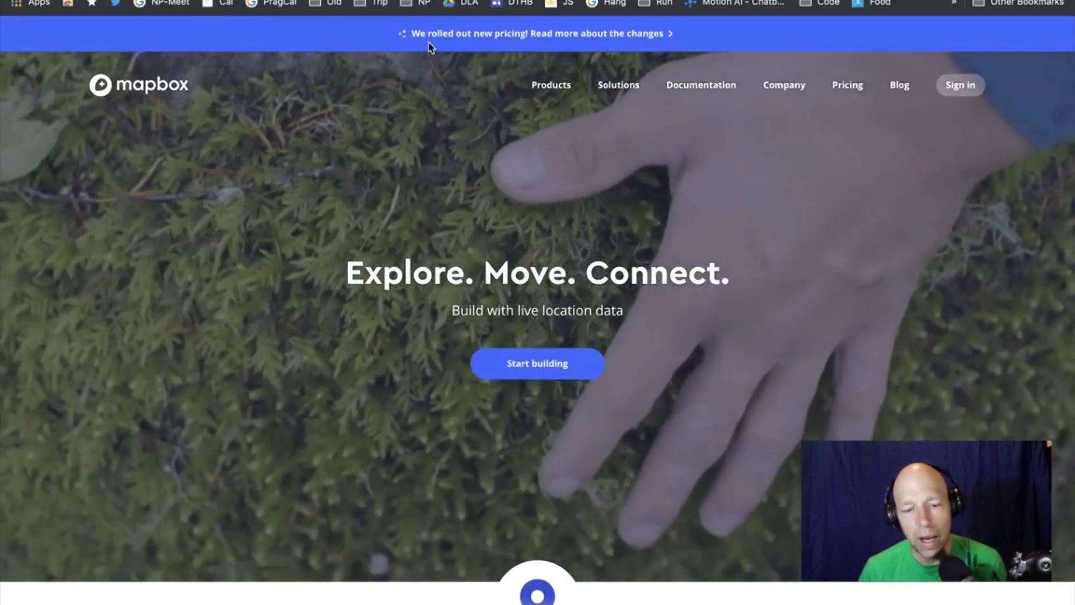
Look over the Mapbox home page and sign in to the Mapbox account.
scroll(783, 327, down, 6)
scroll(791, 328, down, 12)
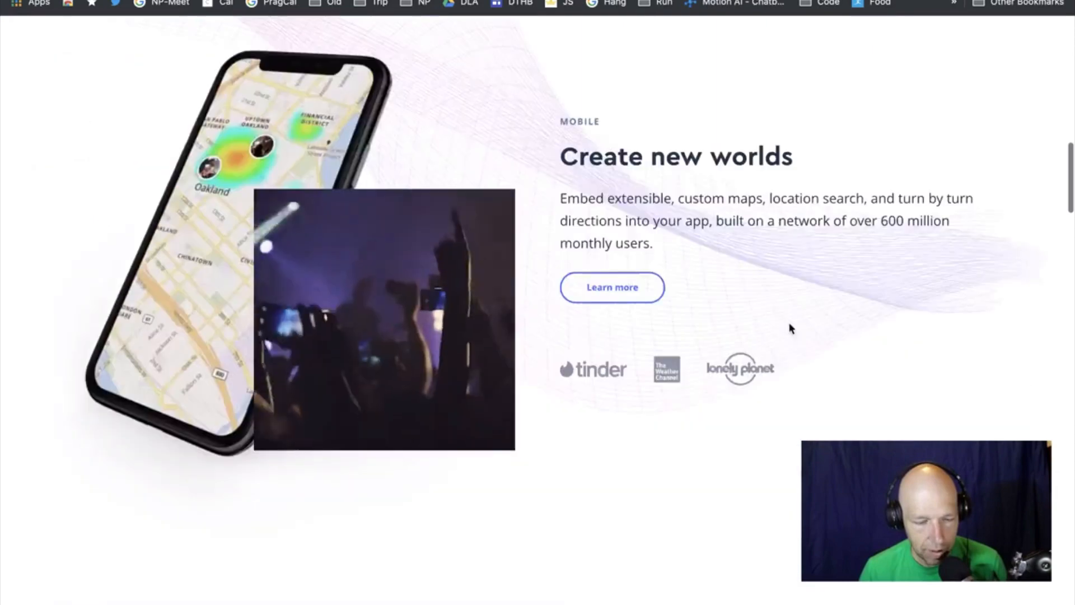
scroll(790, 328, up, 1)
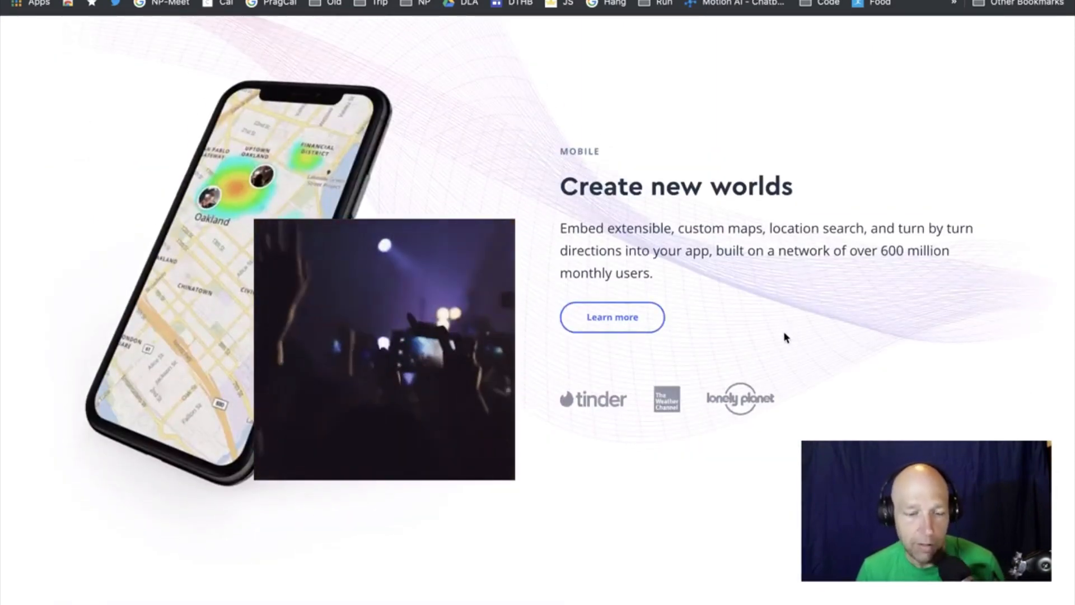
scroll(784, 333, up, 1)
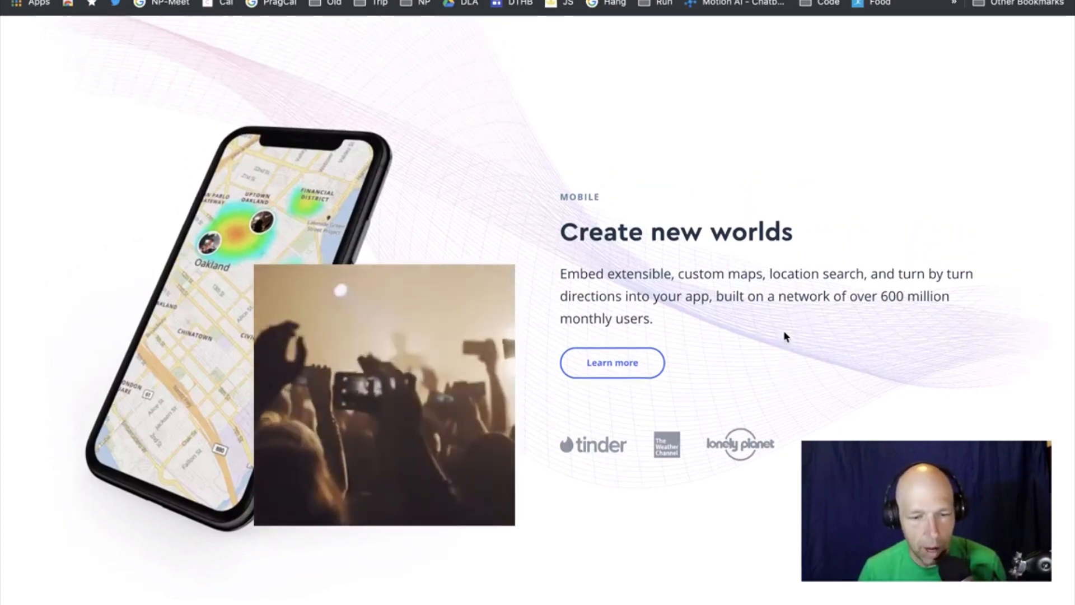
scroll(784, 335, up, 15)
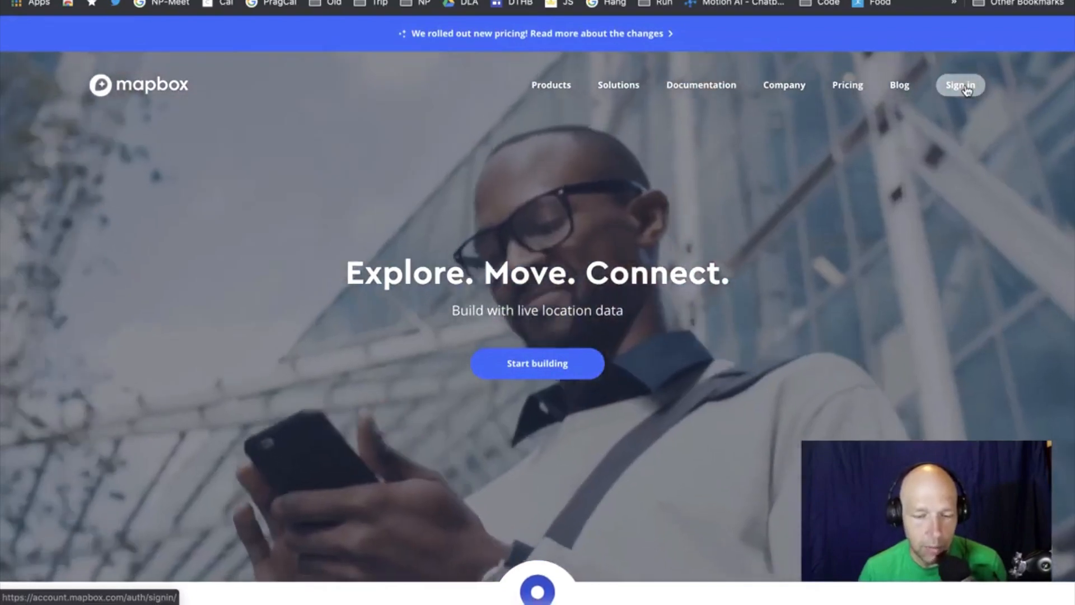
click(961, 86)
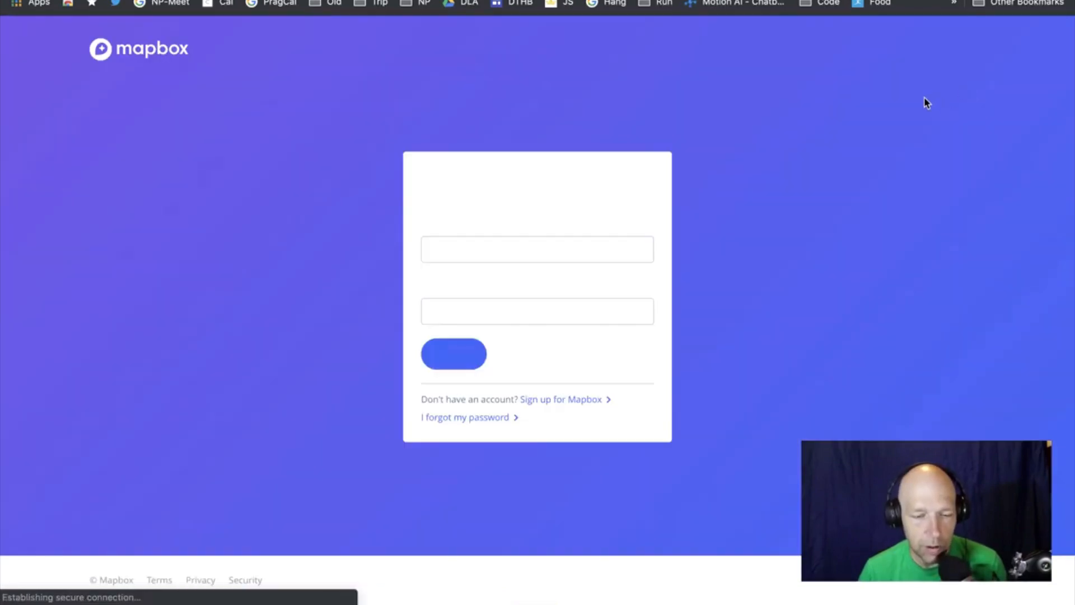
click(458, 364)
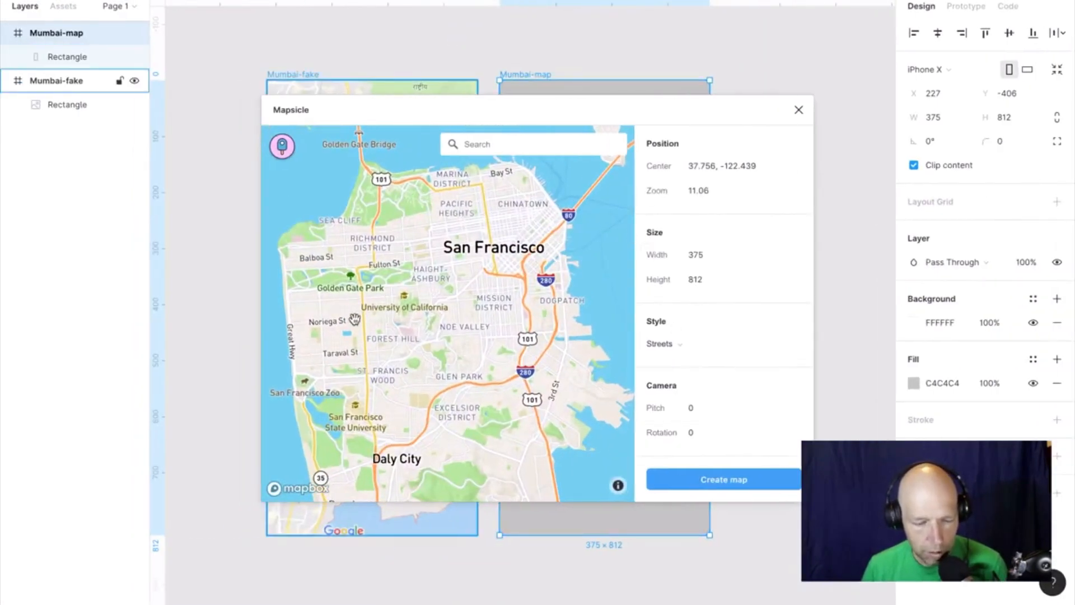
Switch back to Figma and reset the Mapbox access token stored in Mapsicle.
click(283, 149)
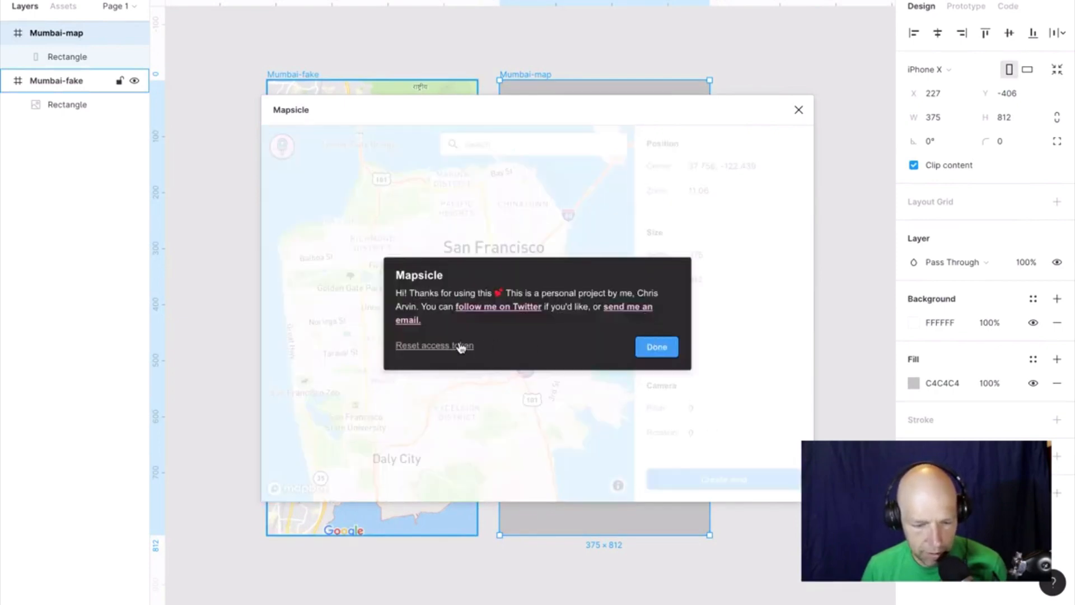
click(440, 347)
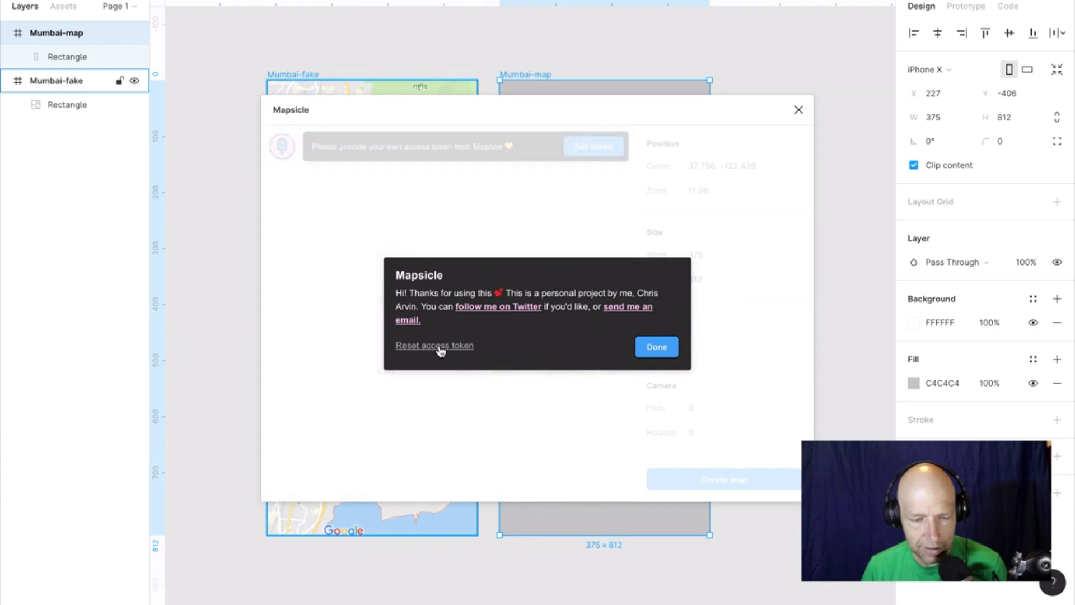
click(658, 349)
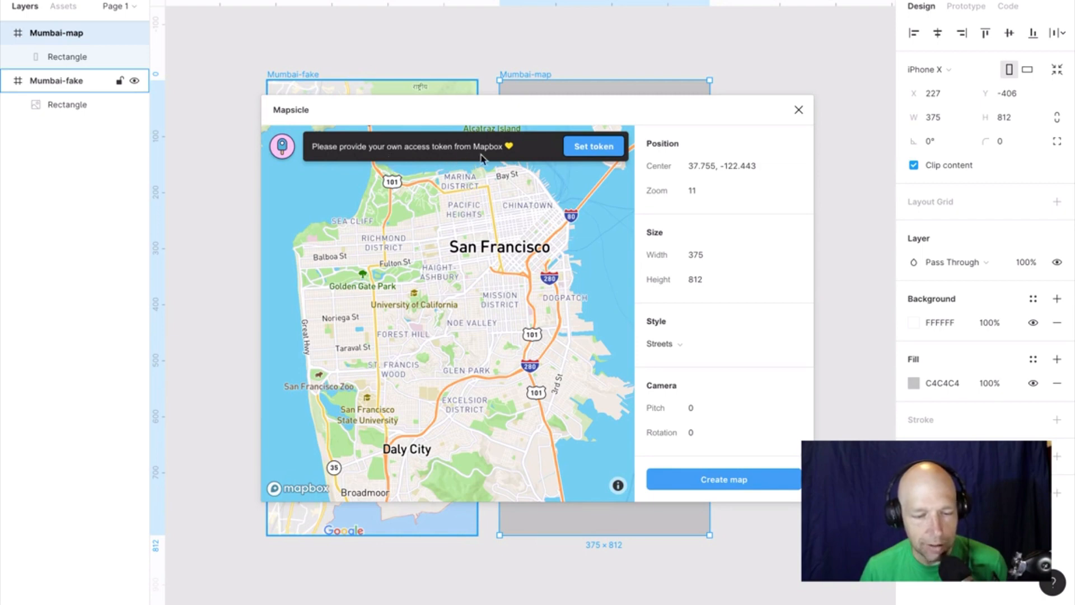
Start setting a Mapbox access token in Mapsicle and bring up the Mapbox account's access tokens page in Firefox.
click(607, 156)
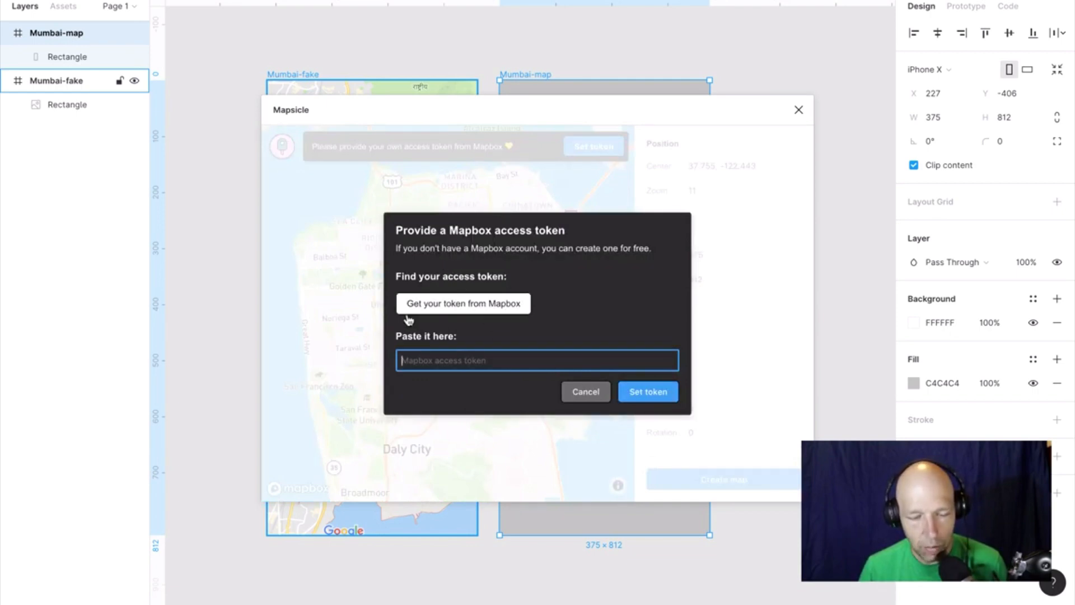
click(490, 308)
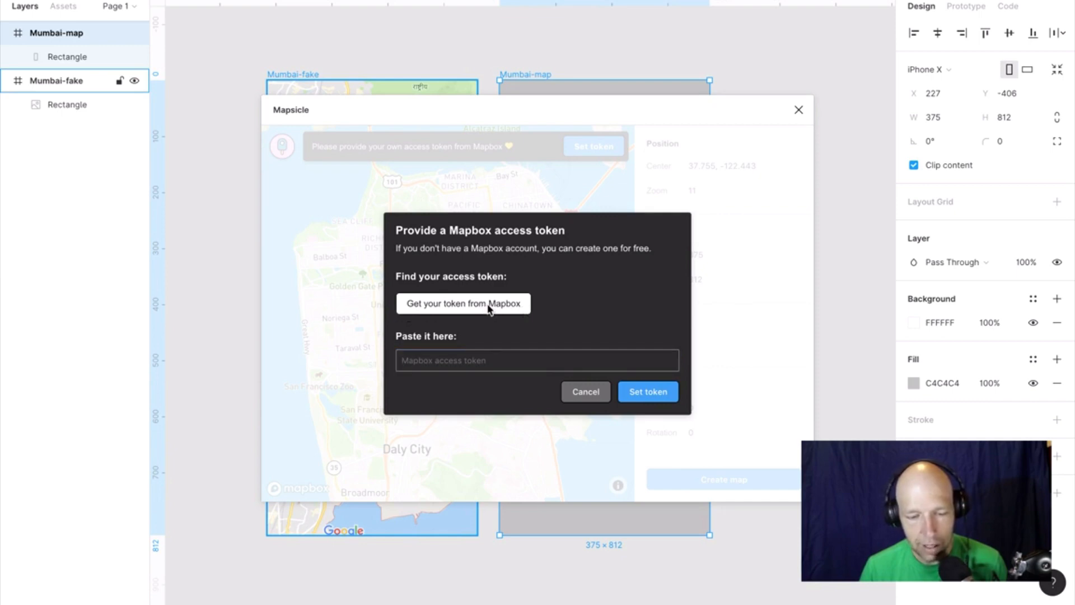
key(super+Tab)
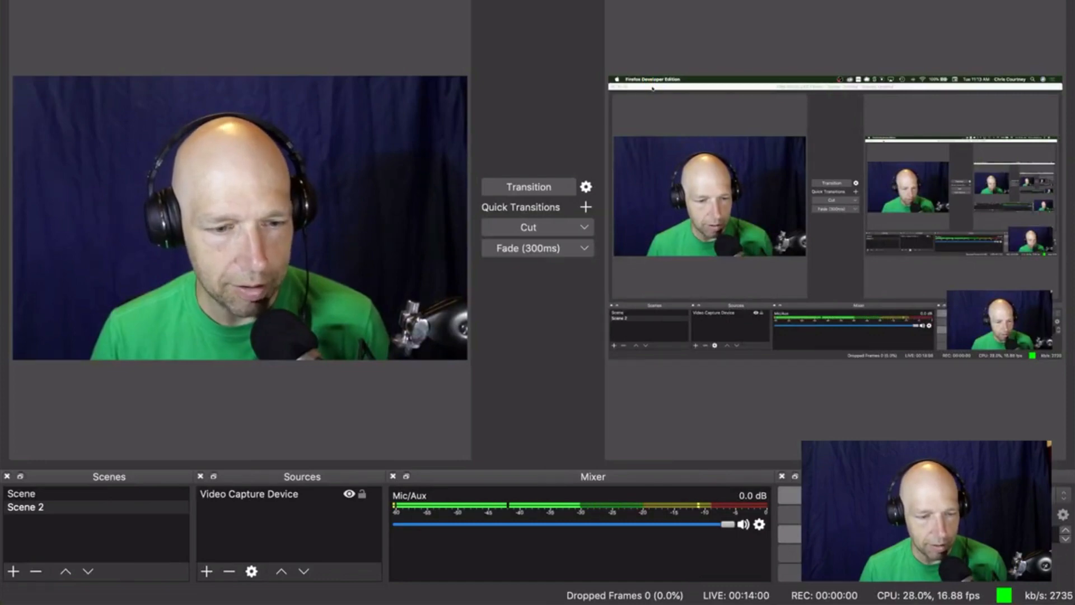
click(101, 16)
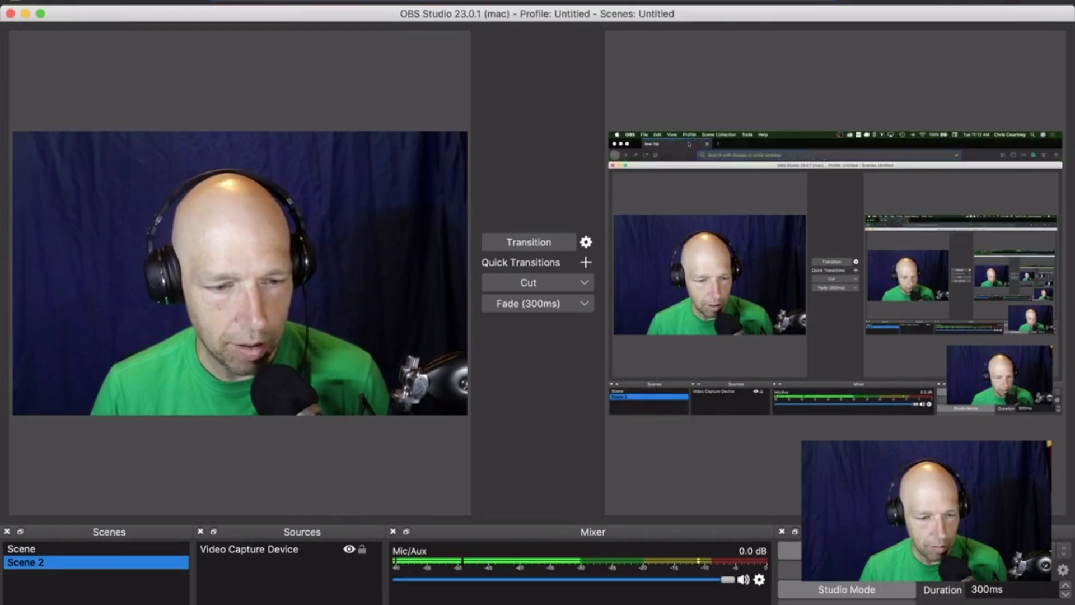
key(super+Tab)
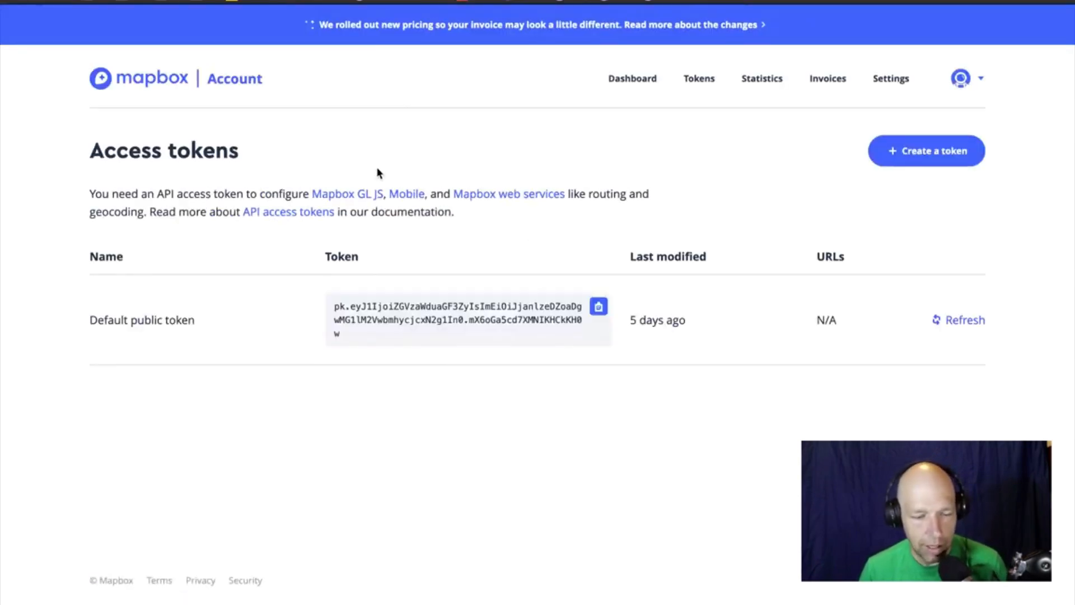
Examine the default public token and the scopes offered in the form for creating a new access token.
click(364, 343)
drag(326, 307, 387, 334)
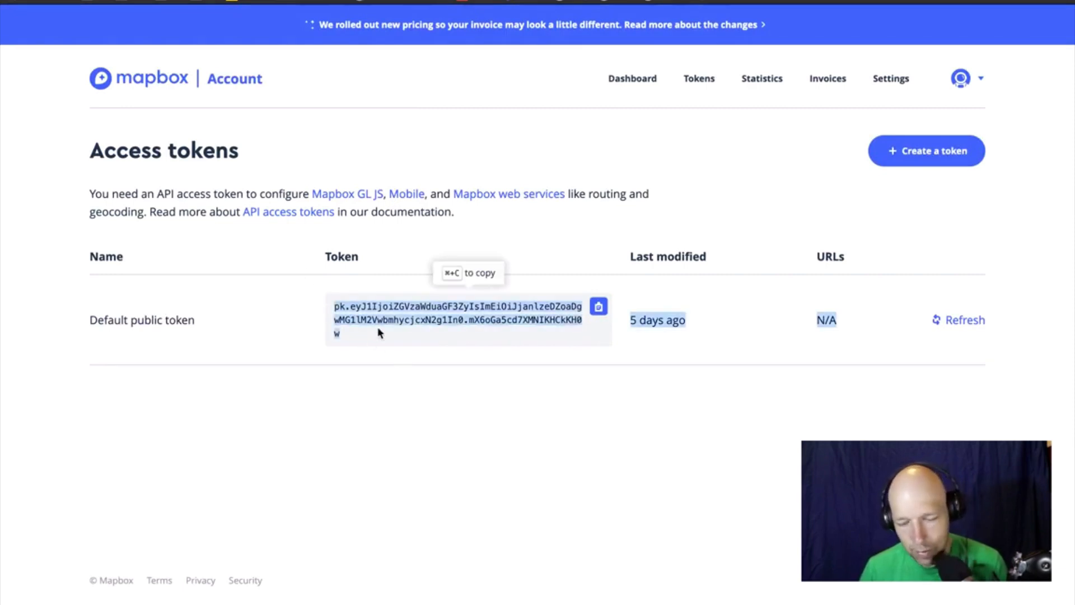
click(375, 330)
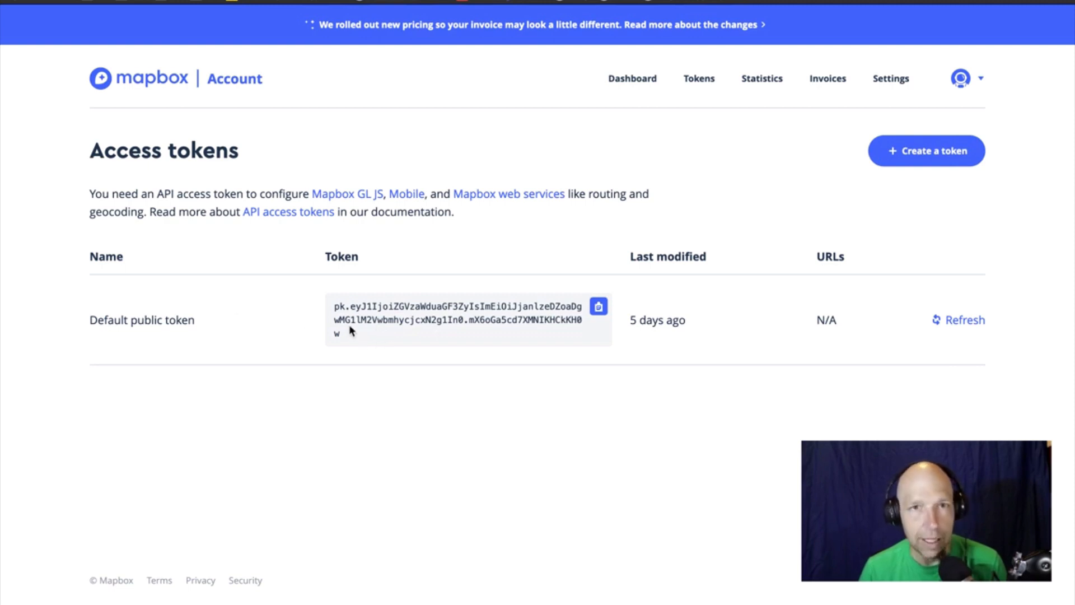
click(923, 151)
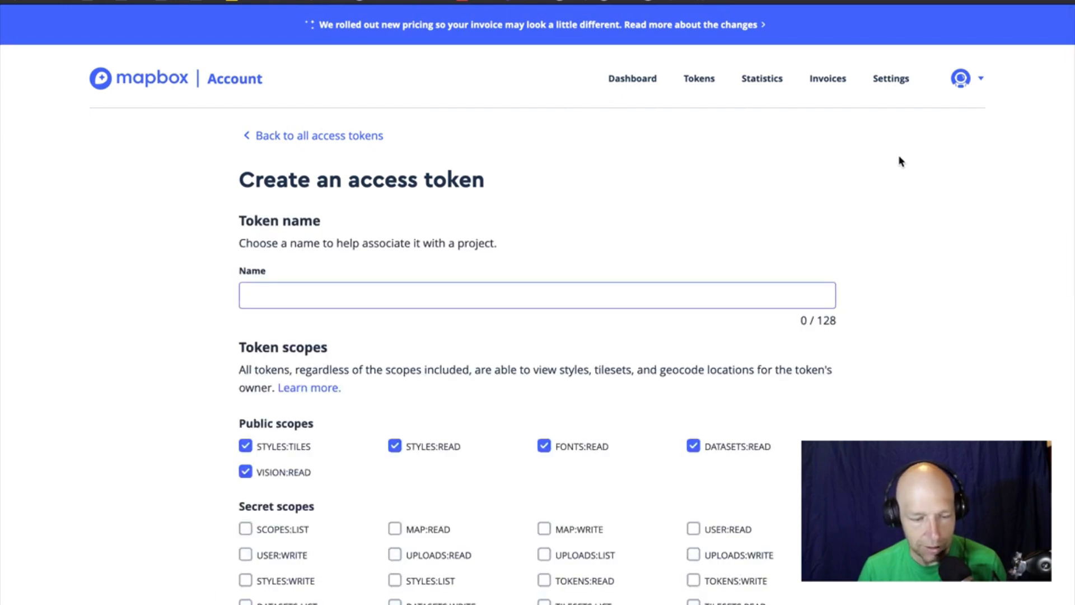
scroll(588, 397, down, 5)
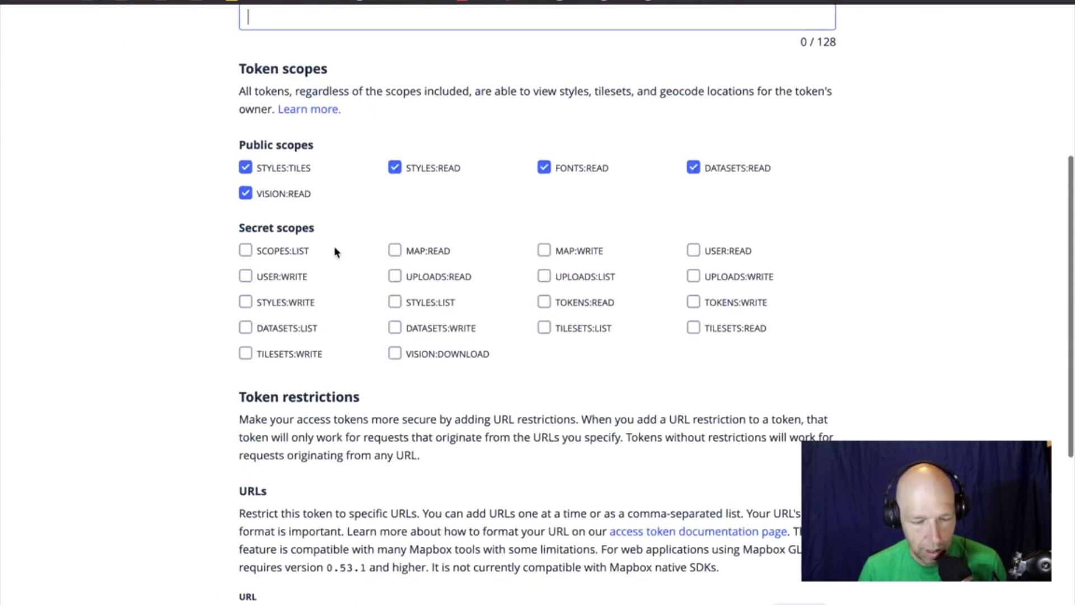
Copy the default public token from the Mapbox access tokens page, switch to Figma and set it as the Mapbox access token in Mapsicle.
scroll(364, 253, left, 5)
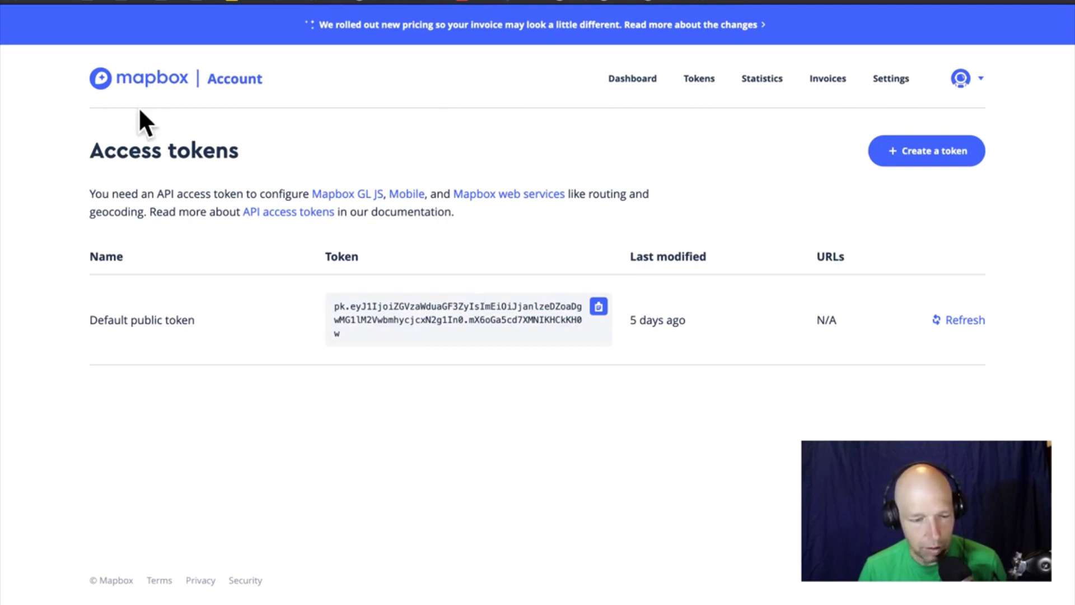
click(981, 79)
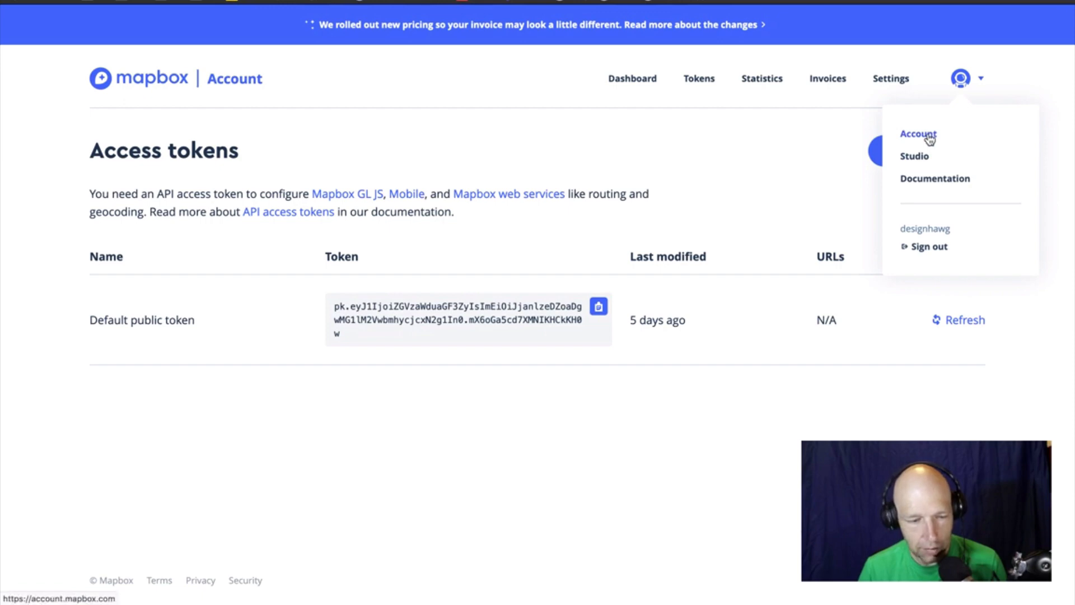
click(520, 309)
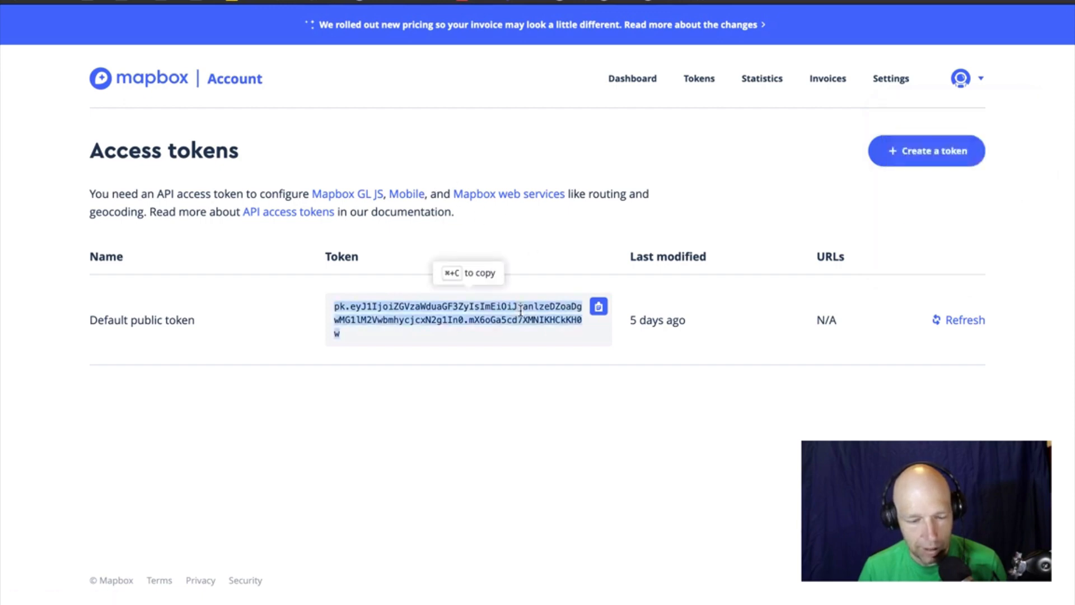
key(super+Tab)
click(478, 373)
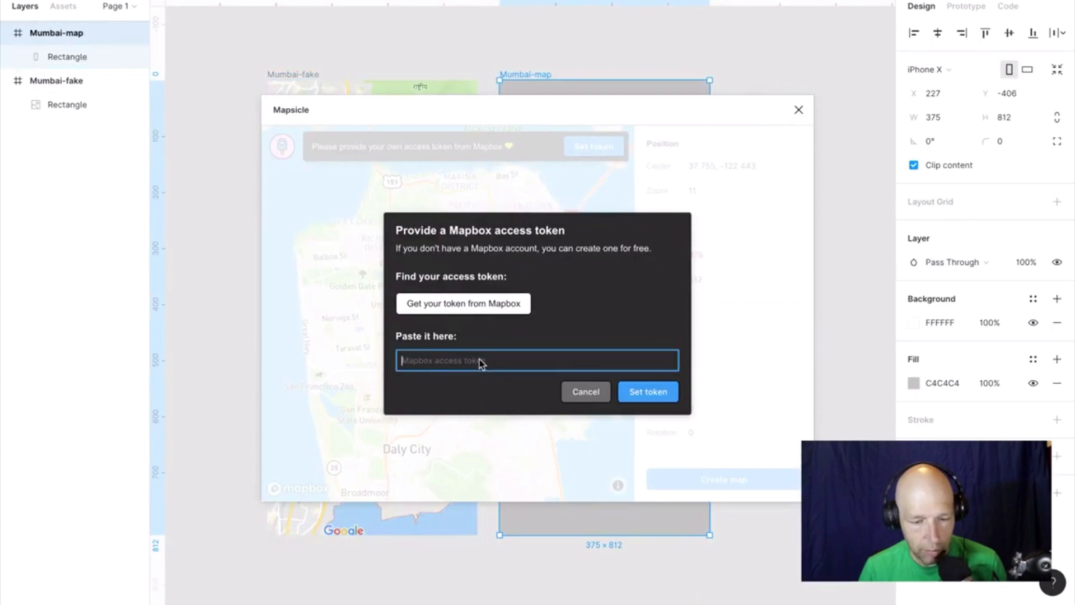
key(super+v)
click(651, 397)
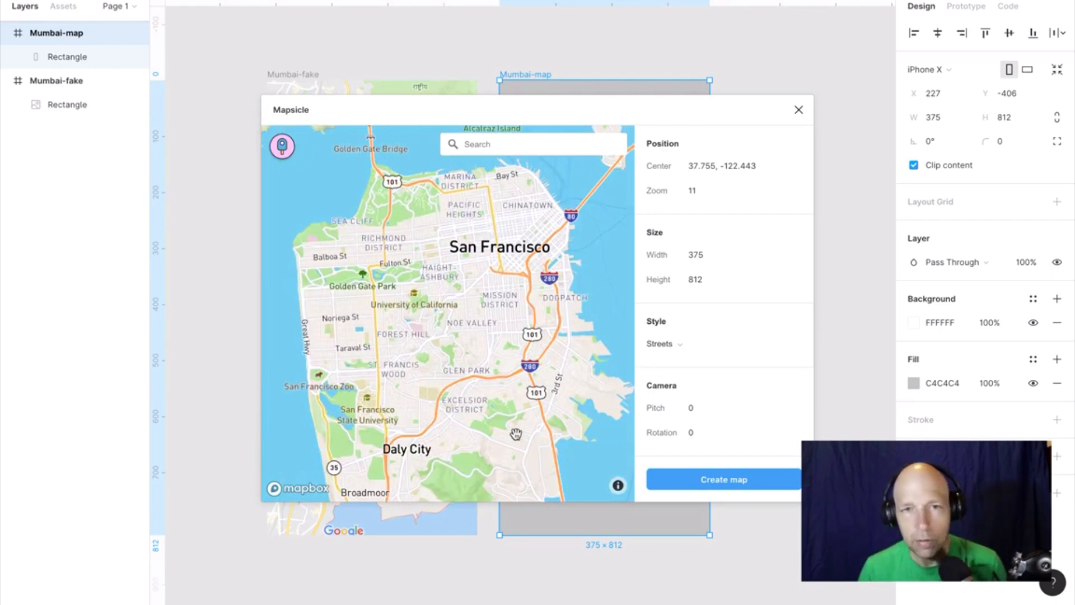
Search the Mapsicle map for "mumbai" and go to Mumbai, Maharashtra, India.
scroll(534, 416, down, 1)
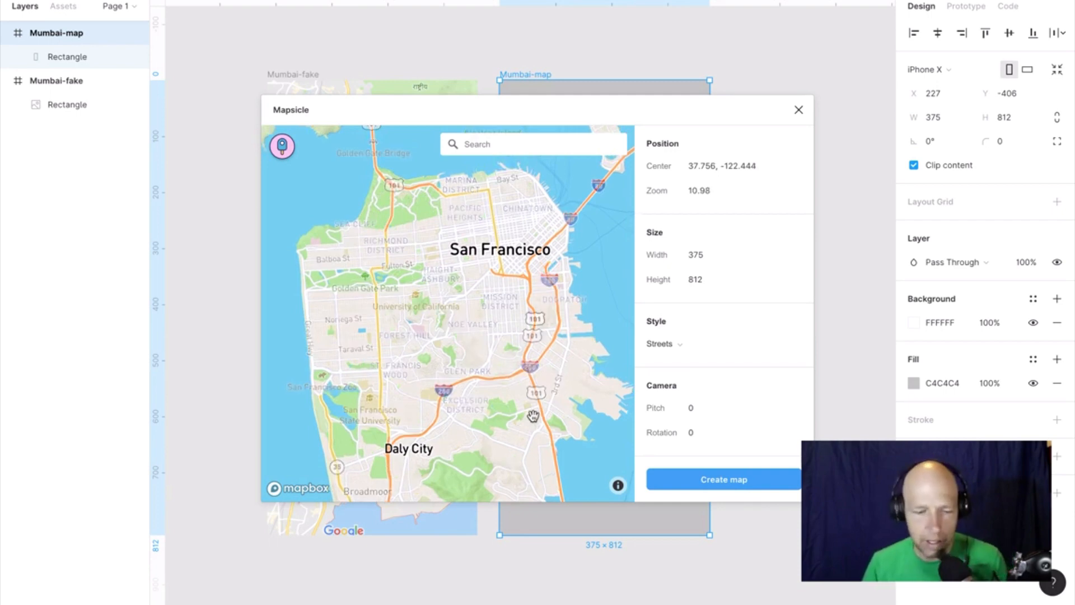
scroll(513, 231, up, 2)
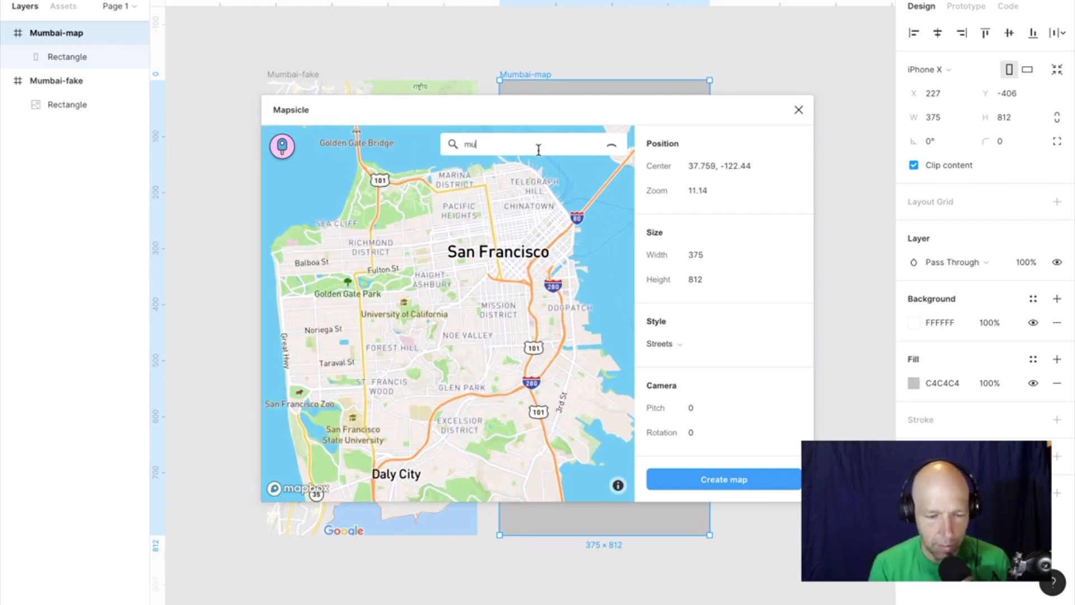
text(mbai)
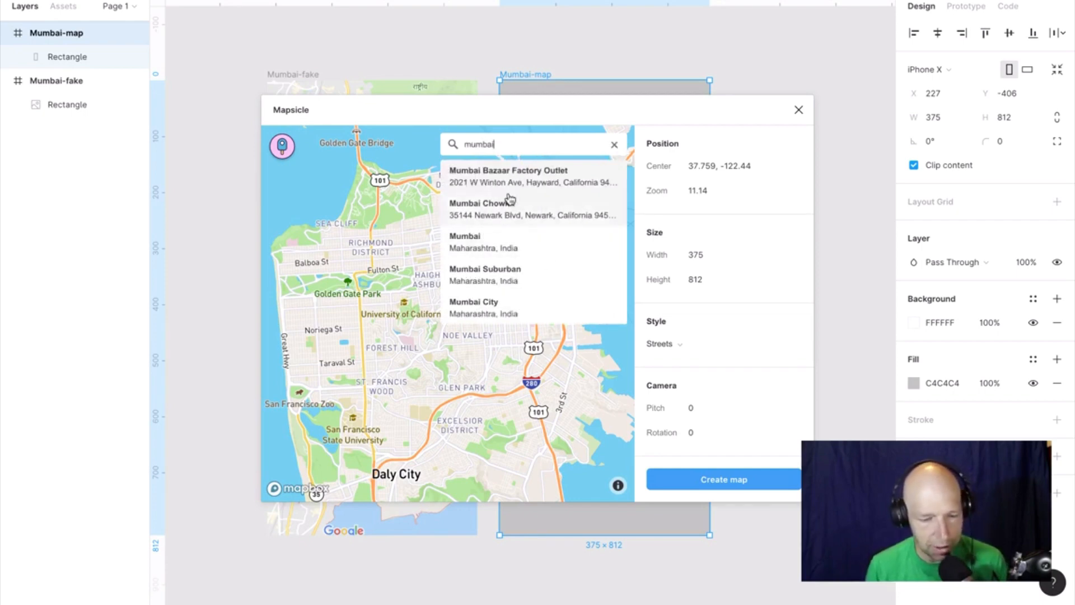
click(521, 246)
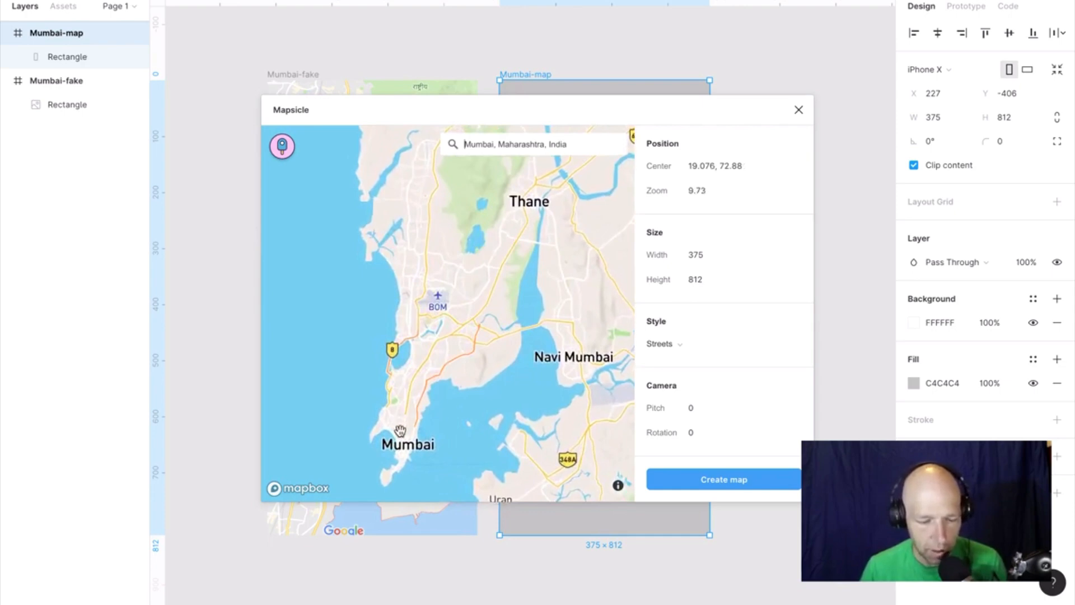
Frame the map around the JW Marriott beside Juhu Beach at about zoom 15.73 and create the map.
double_click(400, 302)
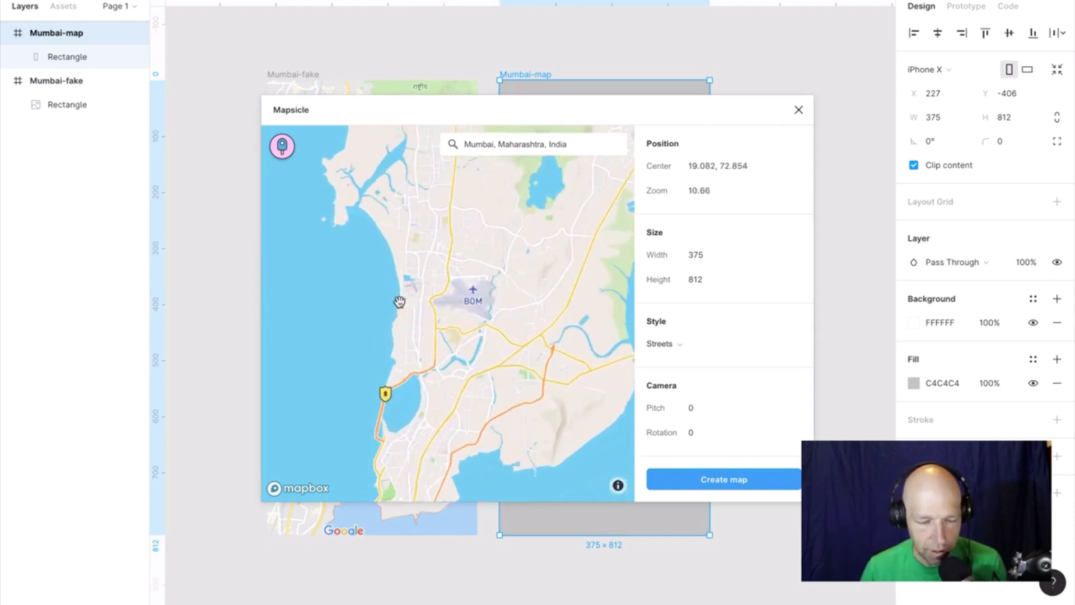
double_click(408, 275)
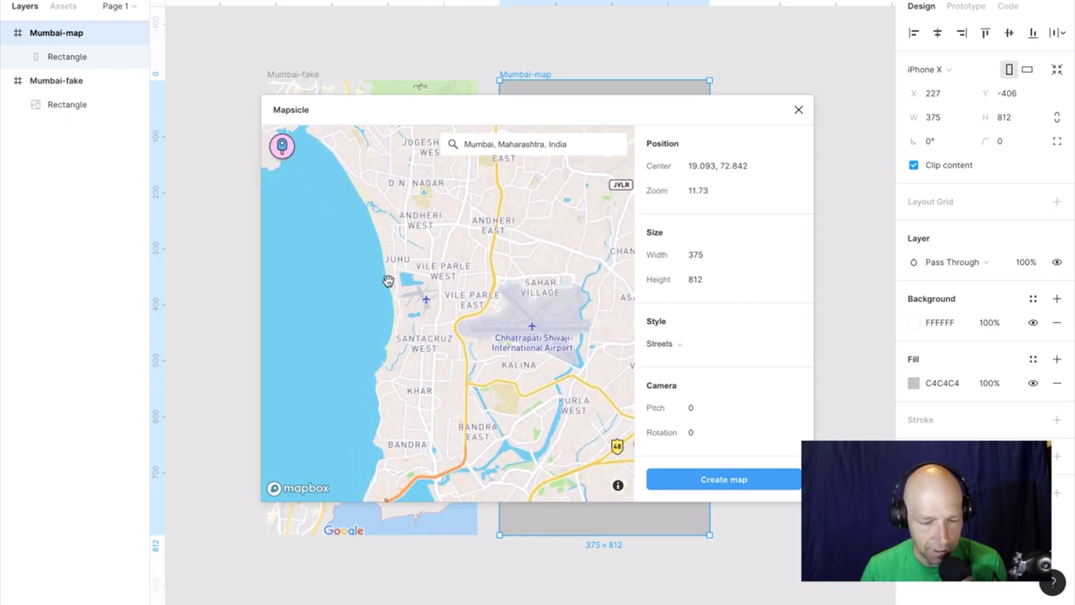
scroll(387, 282, up, 5)
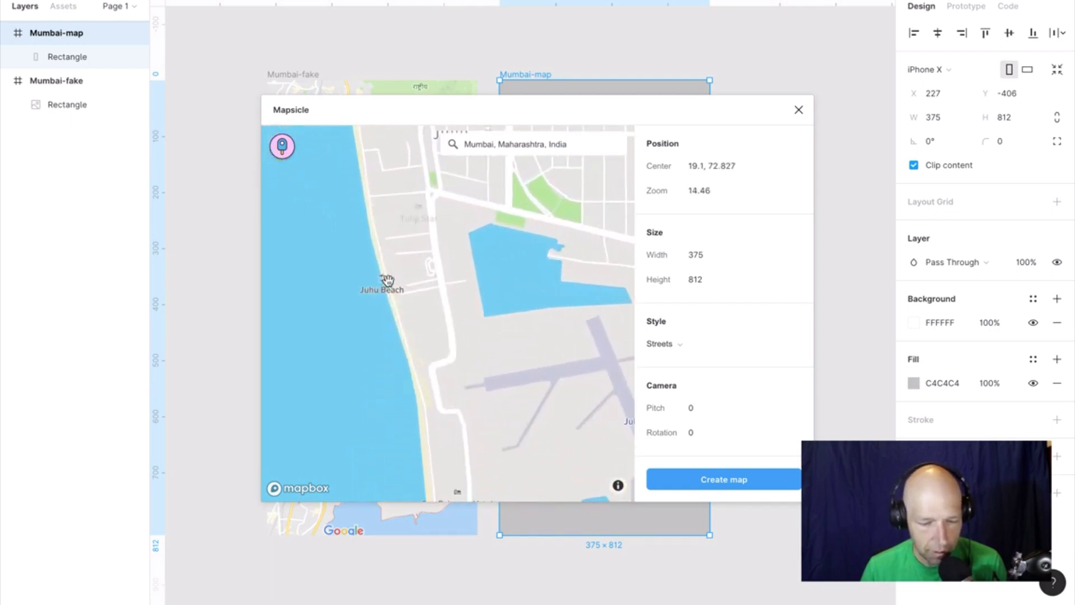
scroll(413, 278, up, 2)
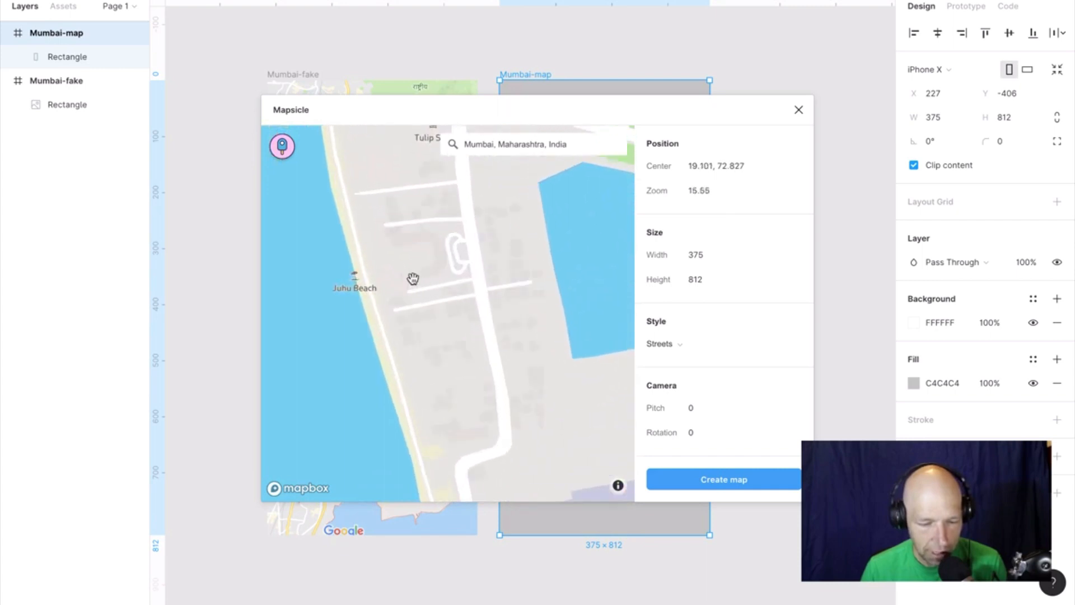
drag(447, 273, 434, 244)
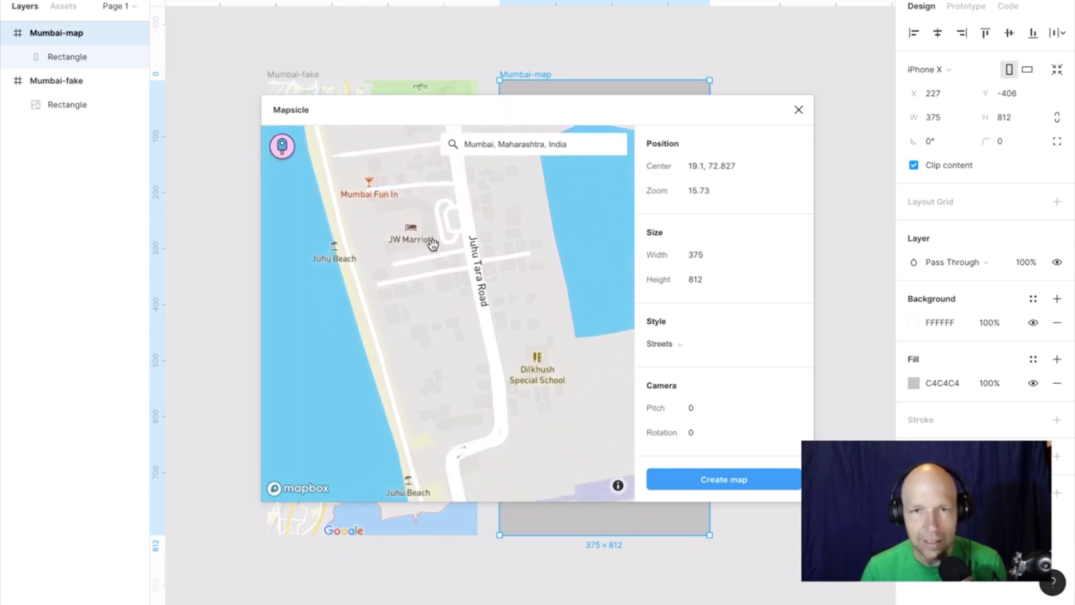
drag(432, 243, 439, 257)
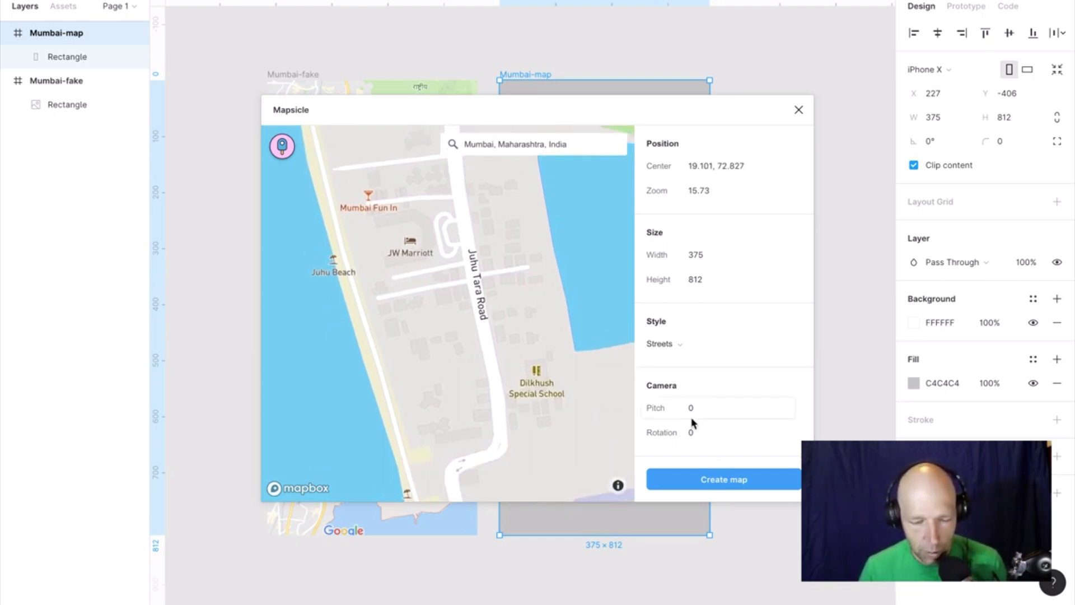
click(745, 482)
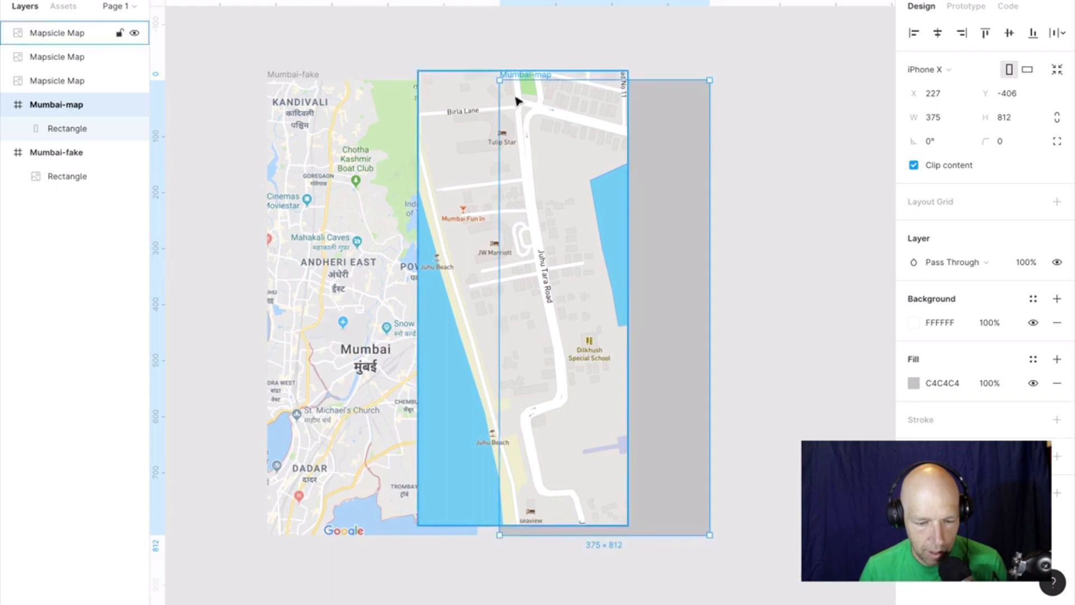
Delete the two extra map copies and fit the remaining map into the Mumbai-map frame.
drag(470, 114, 711, 154)
drag(541, 146, 464, 237)
scroll(531, 150, left, 1)
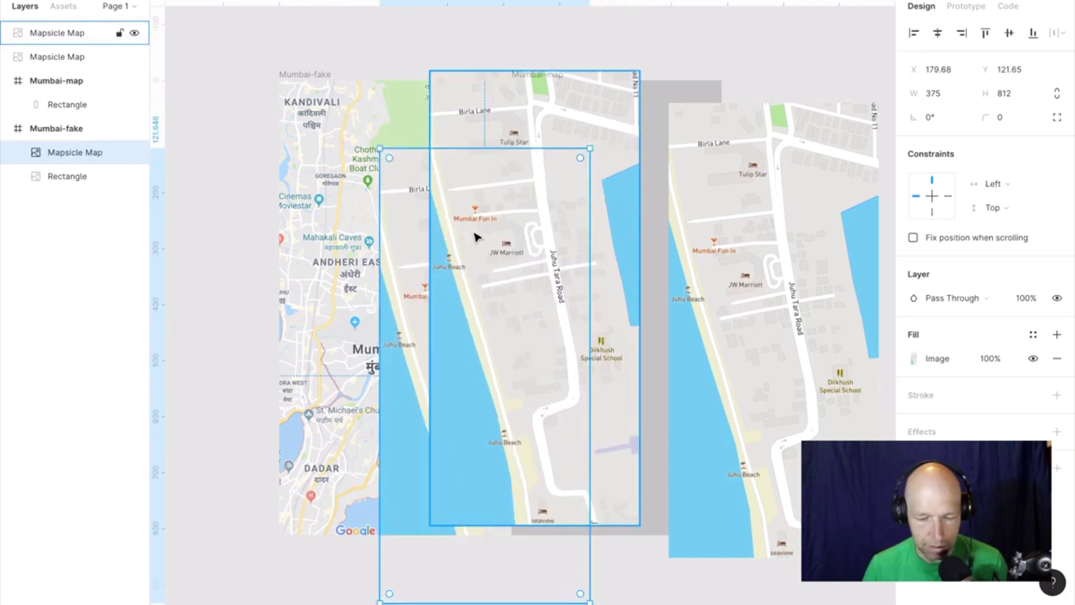
key(Delete)
click(521, 206)
key(Delete)
drag(807, 172, 650, 154)
click(818, 262)
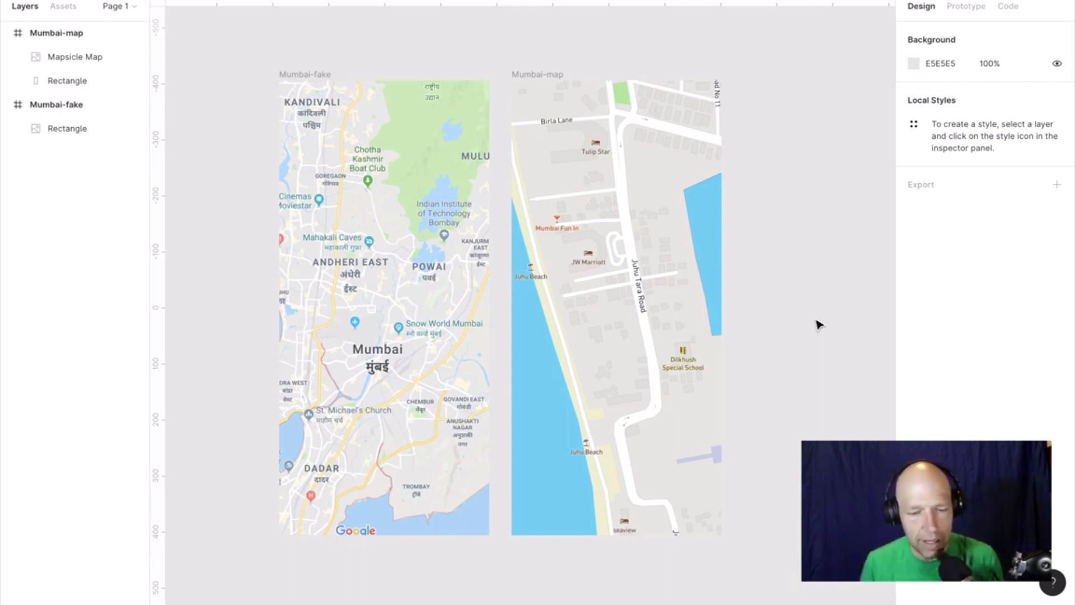
scroll(595, 216, right, 3)
scroll(595, 216, left, 1)
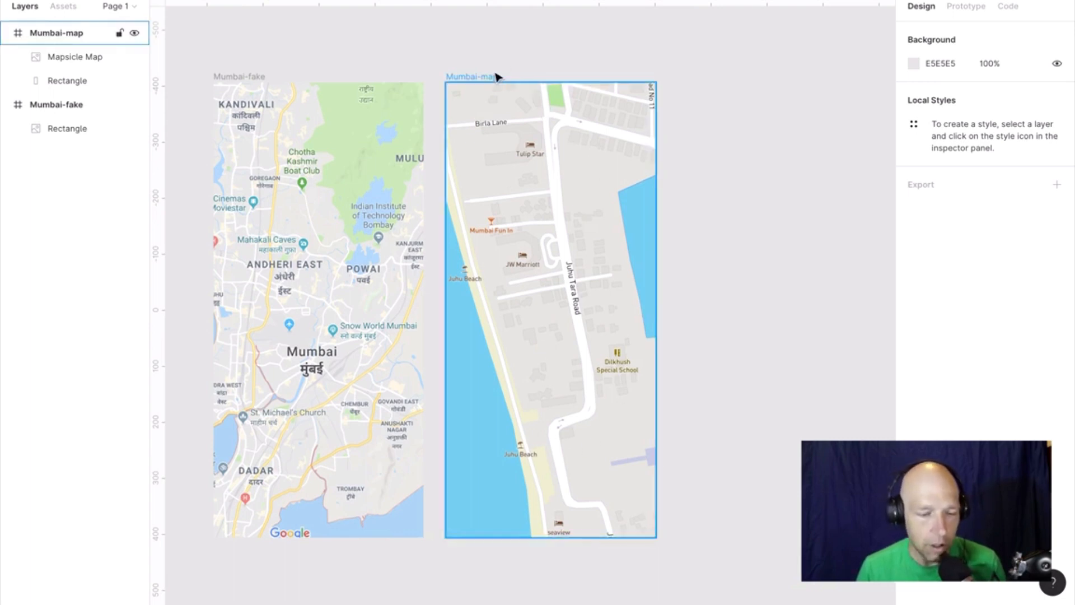
click(539, 137)
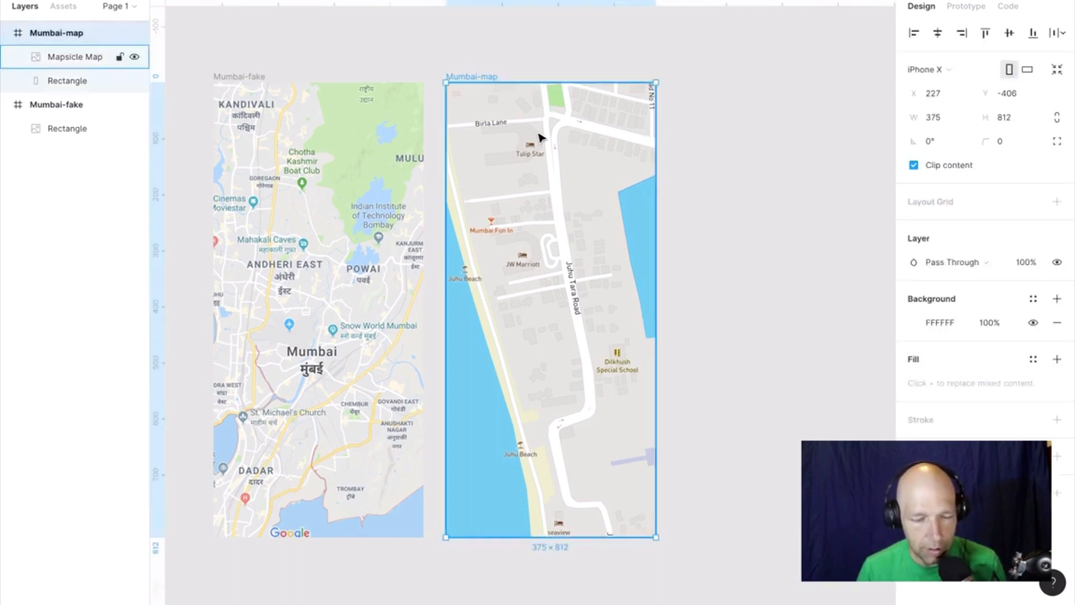
right_click(539, 137)
mouse_move(604, 415)
mouse_move(735, 418)
mouse_move(779, 266)
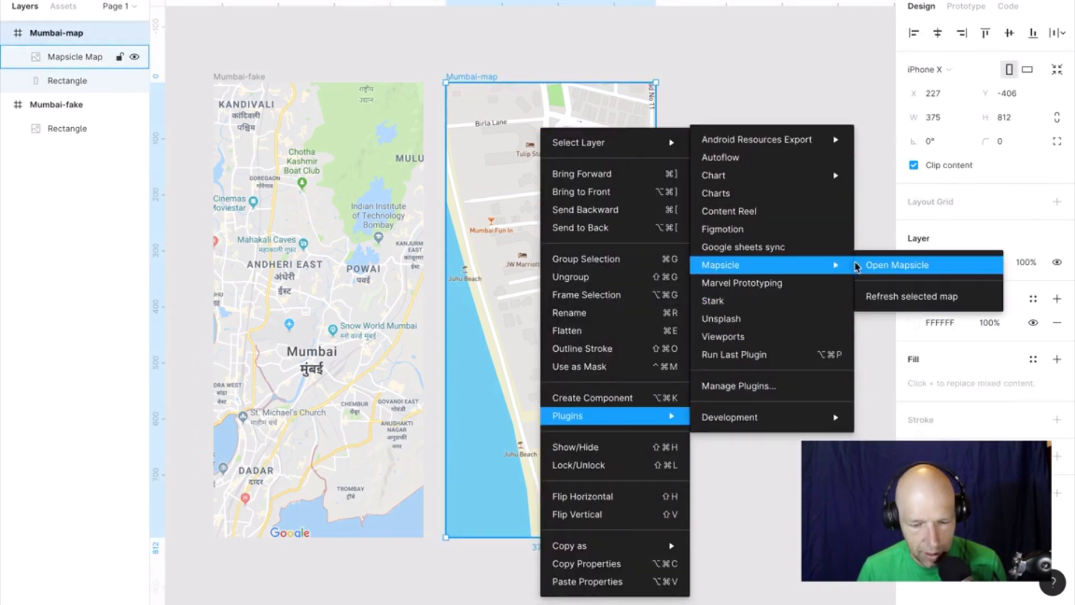
click(902, 267)
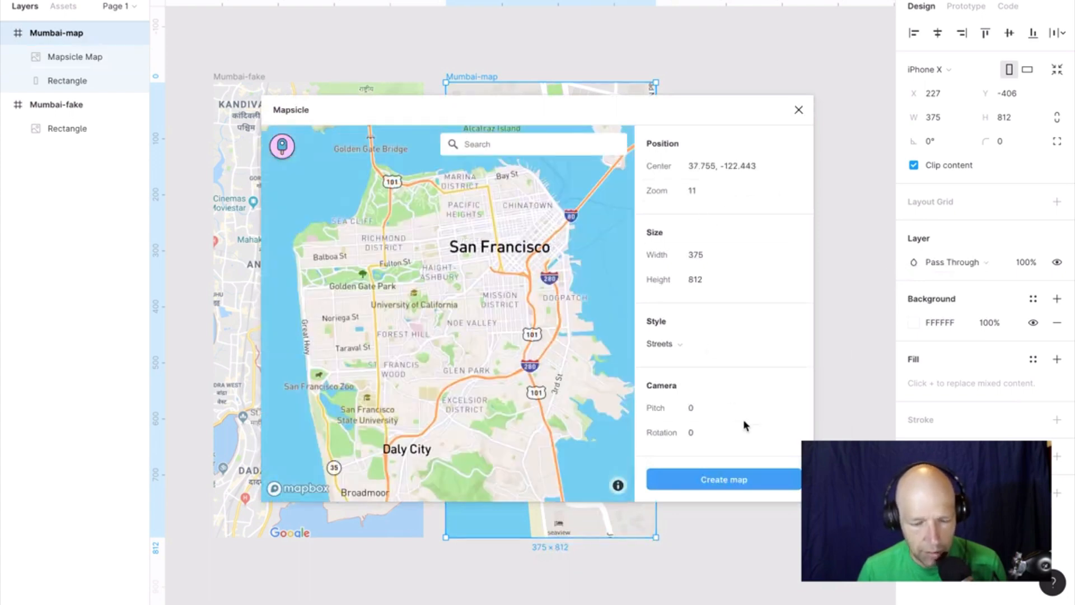
click(798, 110)
Run Mapsicle's Refresh selected map on the Mumbai-map frame and search for "juhu" to go to Juhu, Mumbai.
right_click(589, 346)
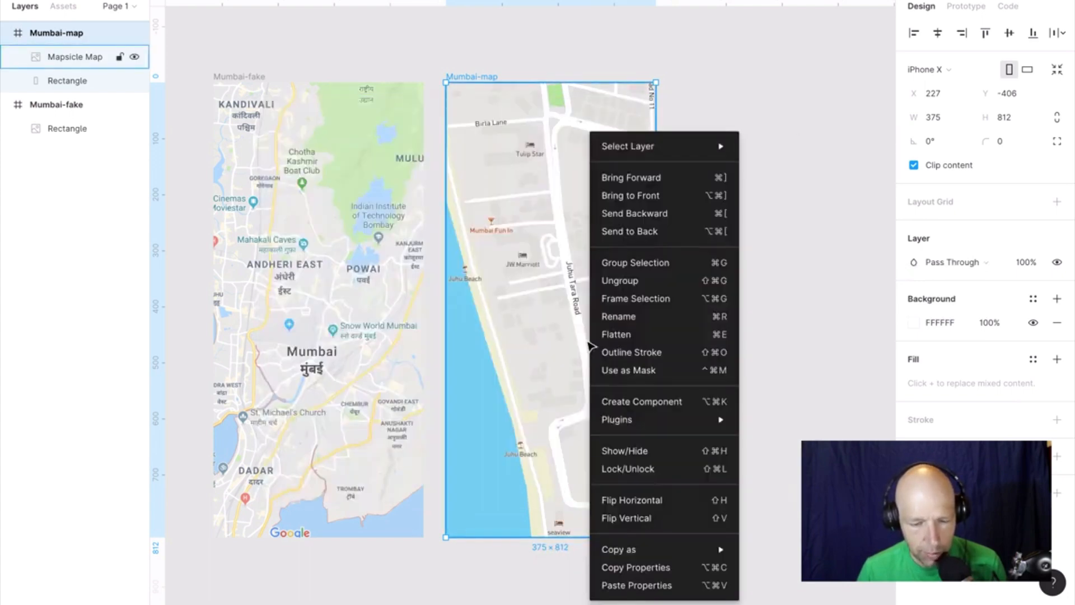
mouse_move(700, 420)
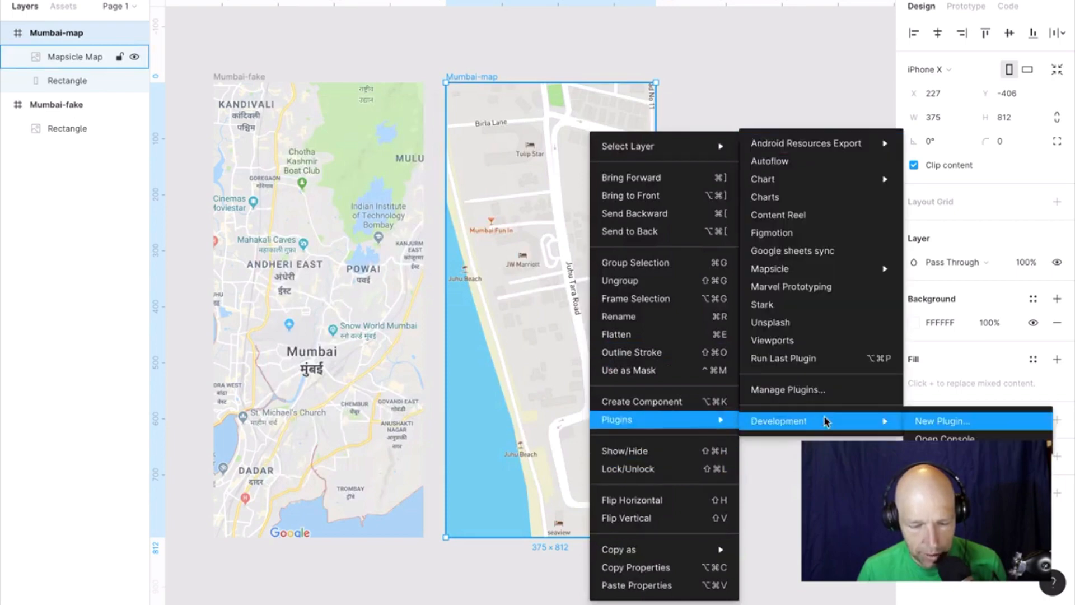
mouse_move(804, 267)
click(961, 300)
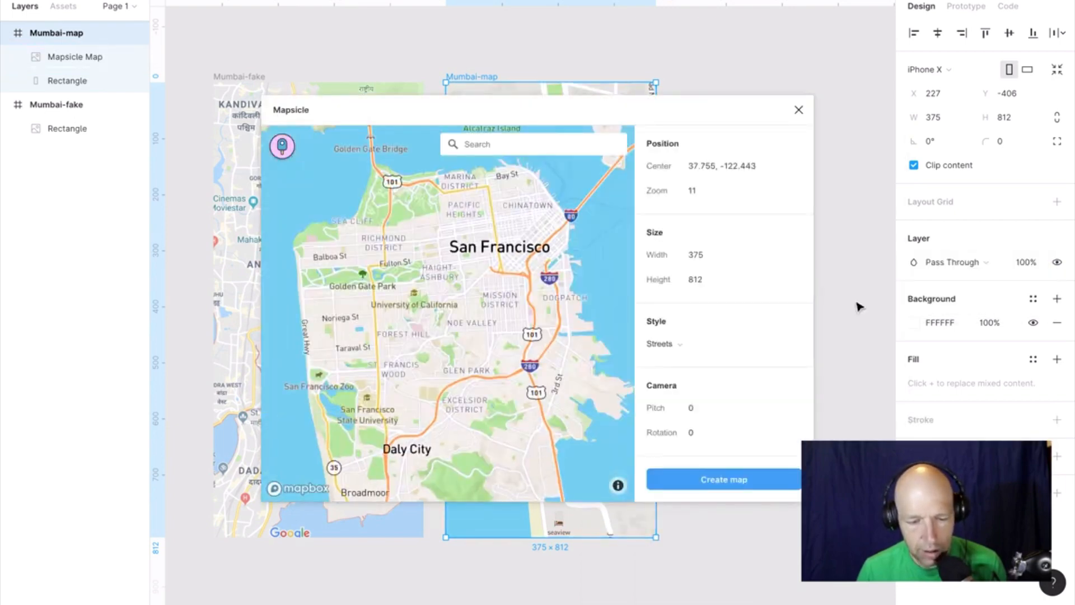
click(526, 144)
text(juhu)
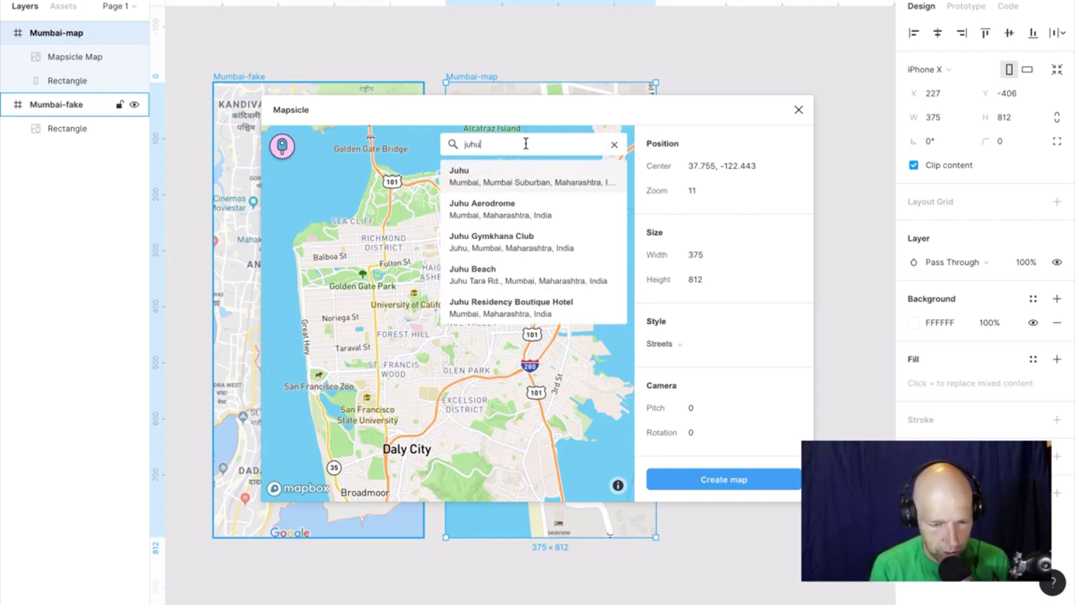
key(Return)
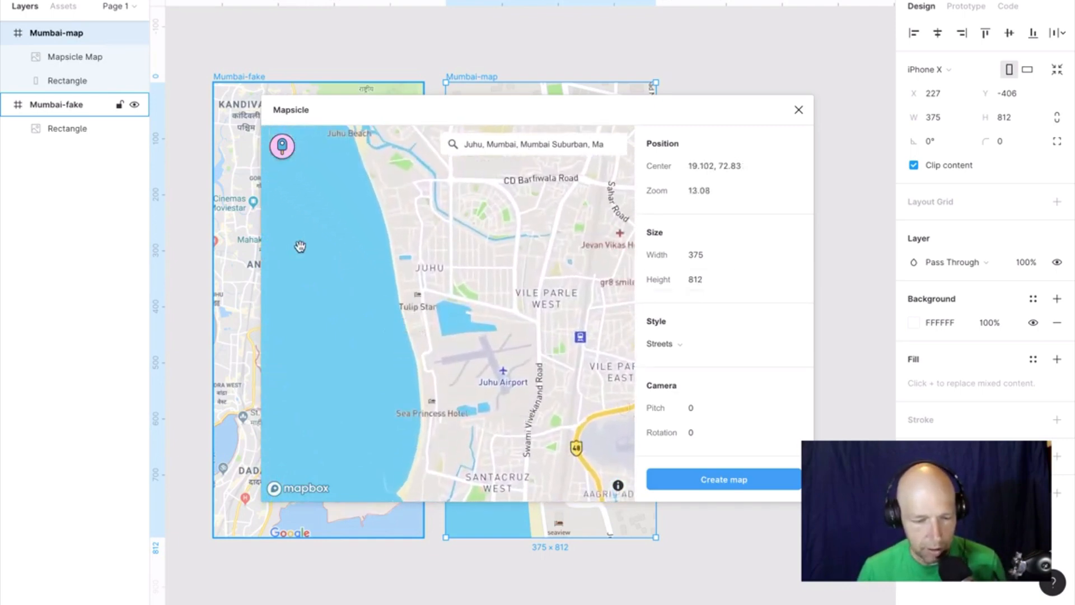
Frame the Mapsicle view around the JW Marriott and Juhu Tara Road at about zoom 15.8.
scroll(493, 297, up, 5)
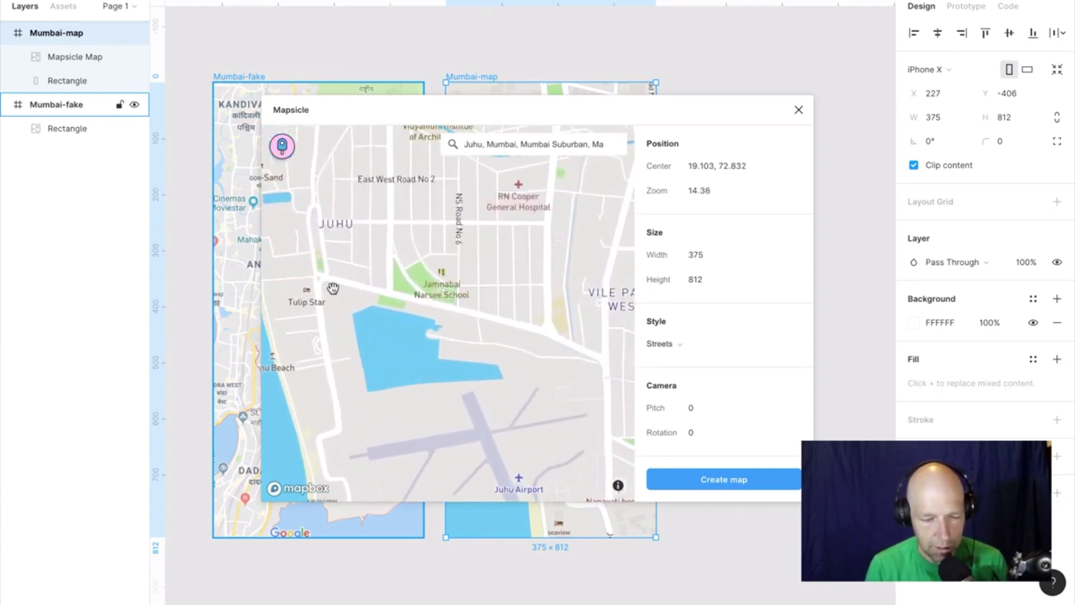
drag(333, 288, 563, 297)
scroll(561, 295, up, 3)
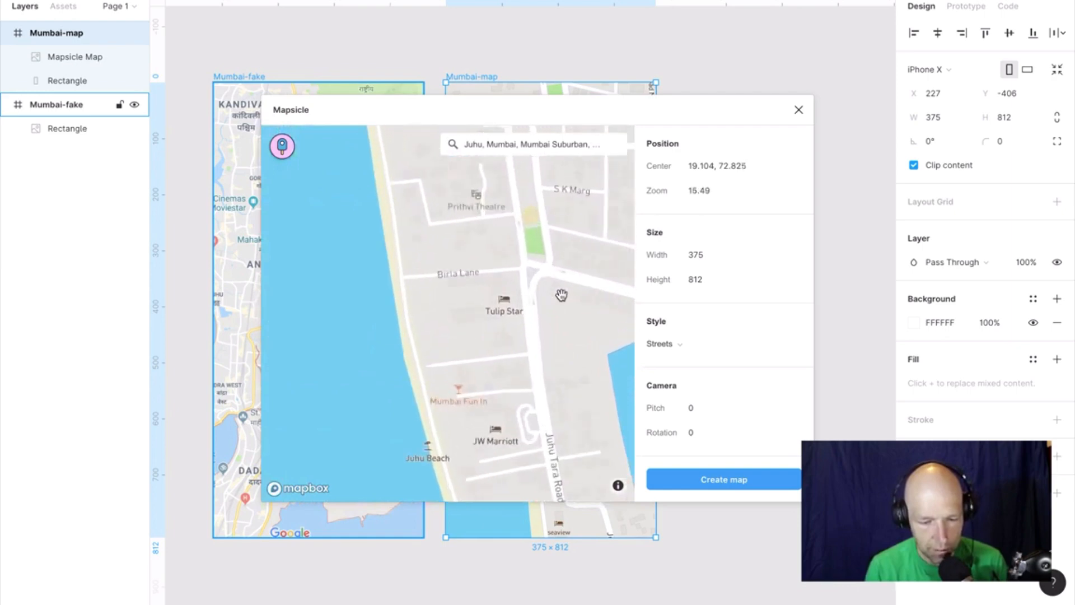
drag(561, 297, 539, 102)
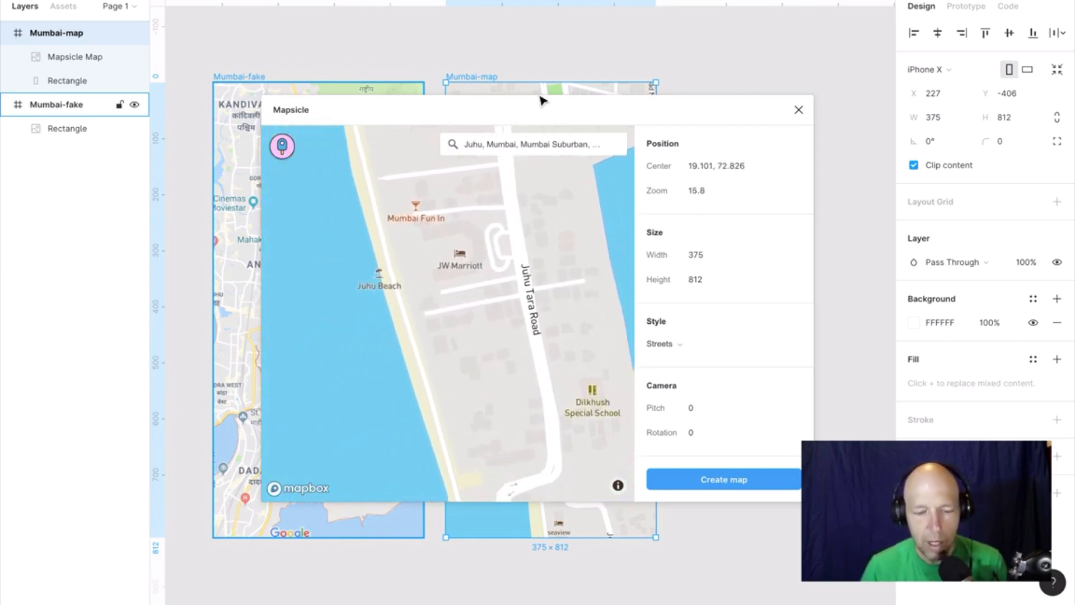
Try the Outdoors and Light styles on the Juhu map, and set the style to Dark.
click(688, 342)
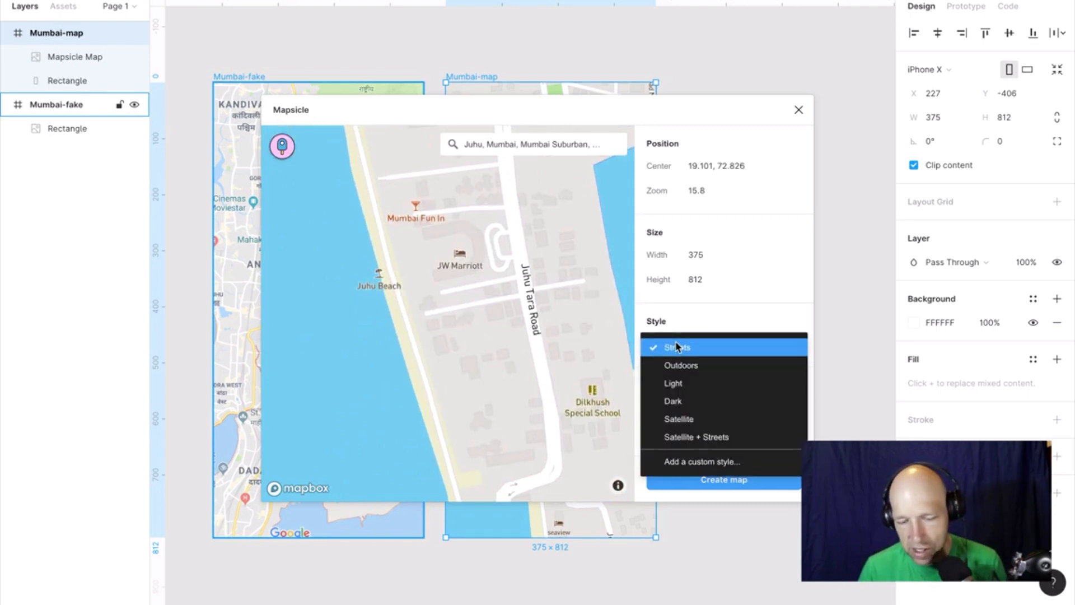
click(695, 365)
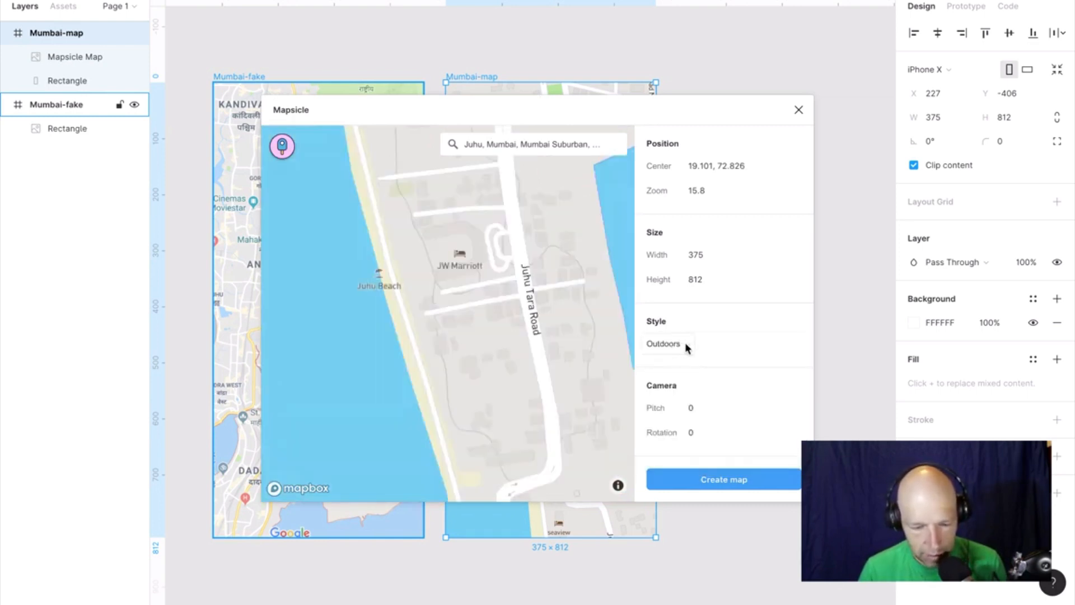
click(684, 346)
click(699, 387)
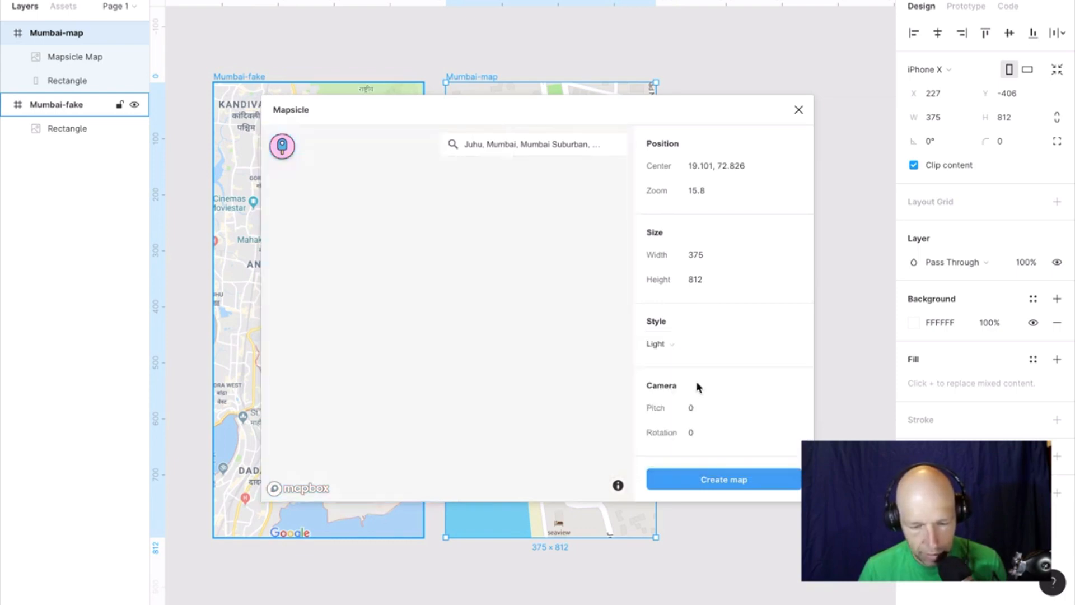
click(680, 351)
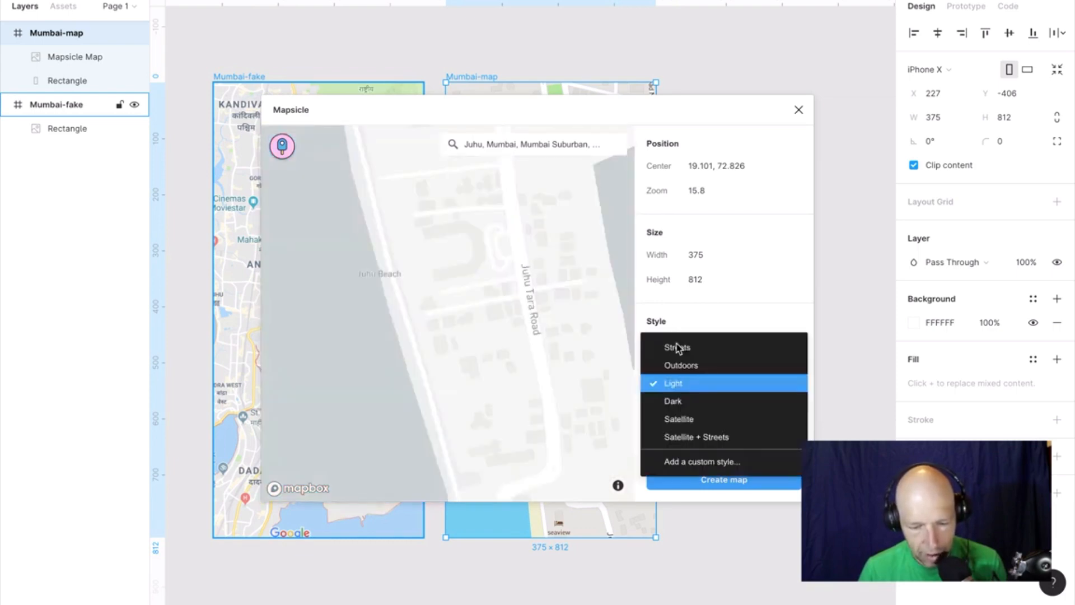
click(695, 403)
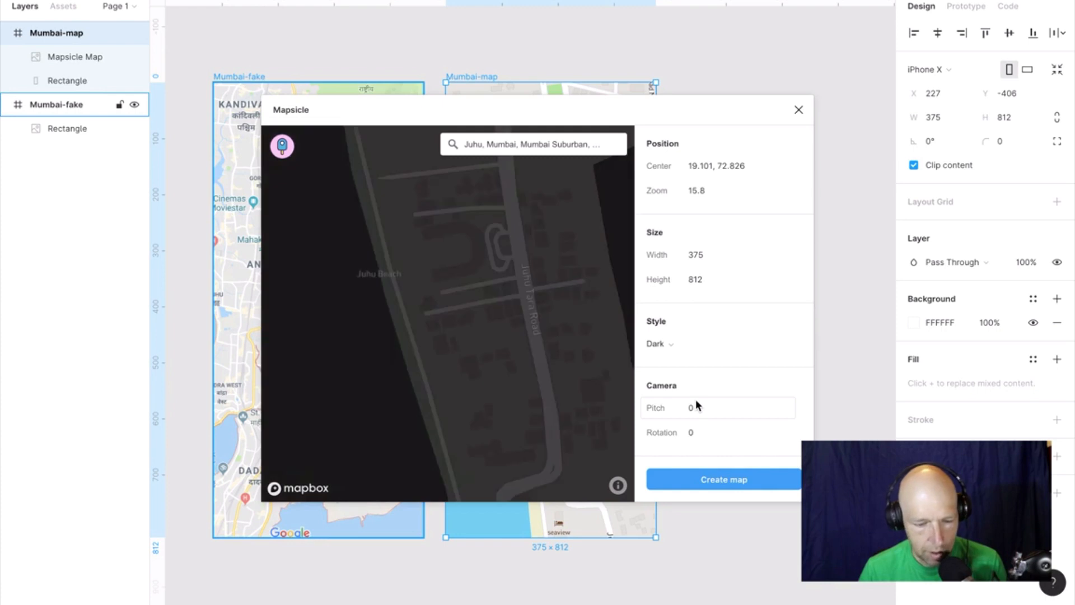
Try the Satellite and Satellite + Streets styles on the Juhu map, and start adding a custom style in Mapsicle.
click(666, 344)
click(713, 418)
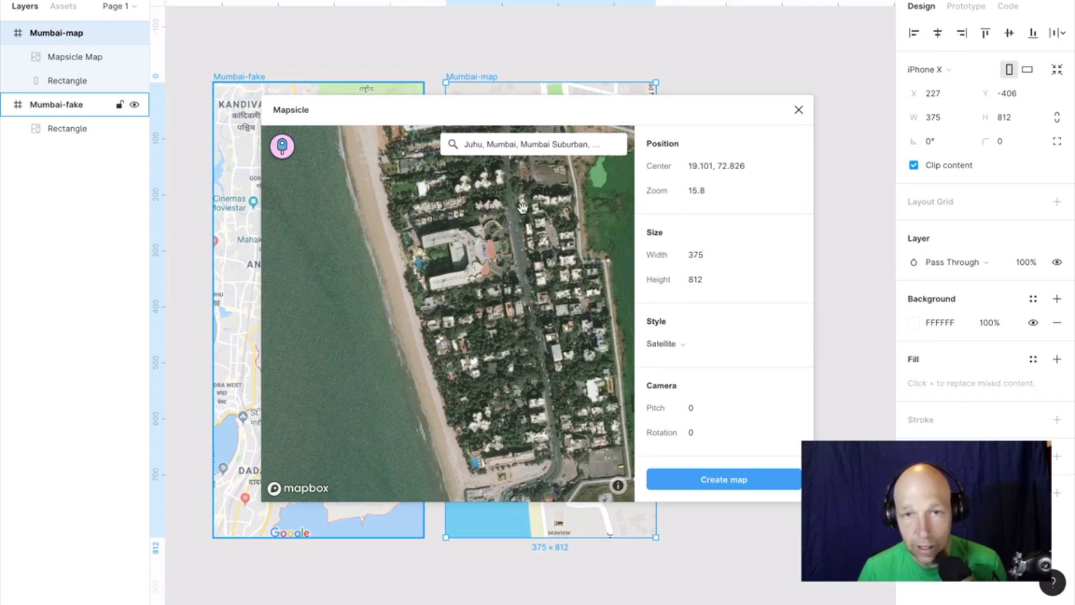
click(680, 346)
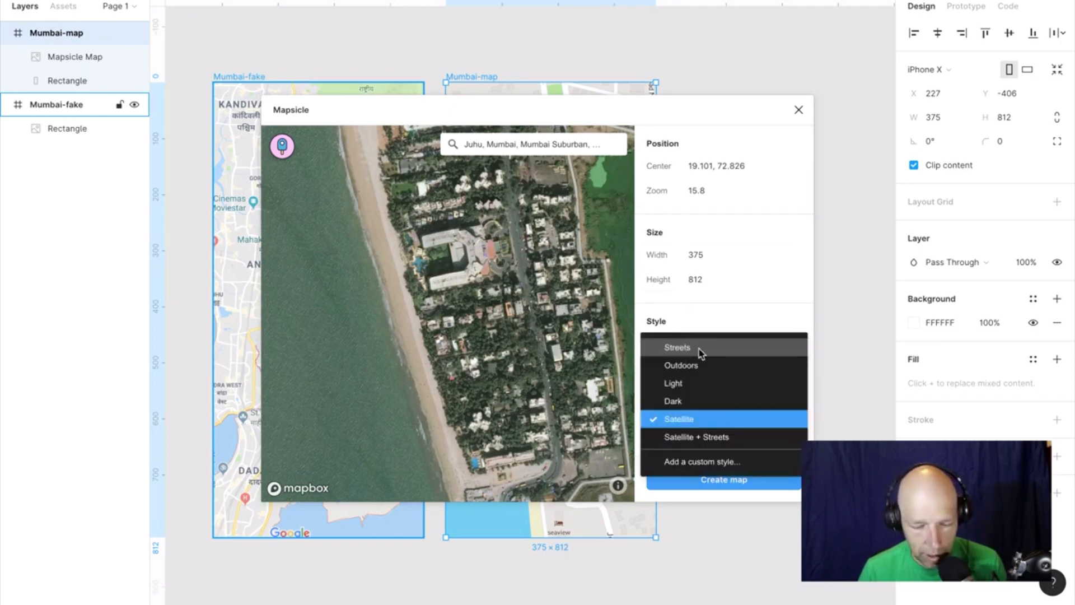
click(743, 438)
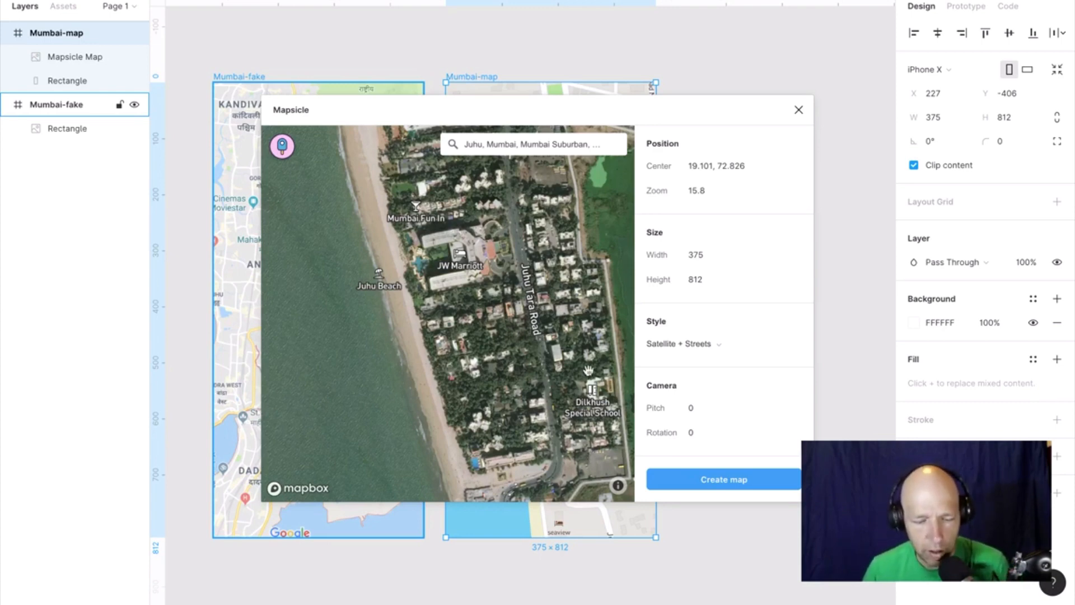
click(714, 348)
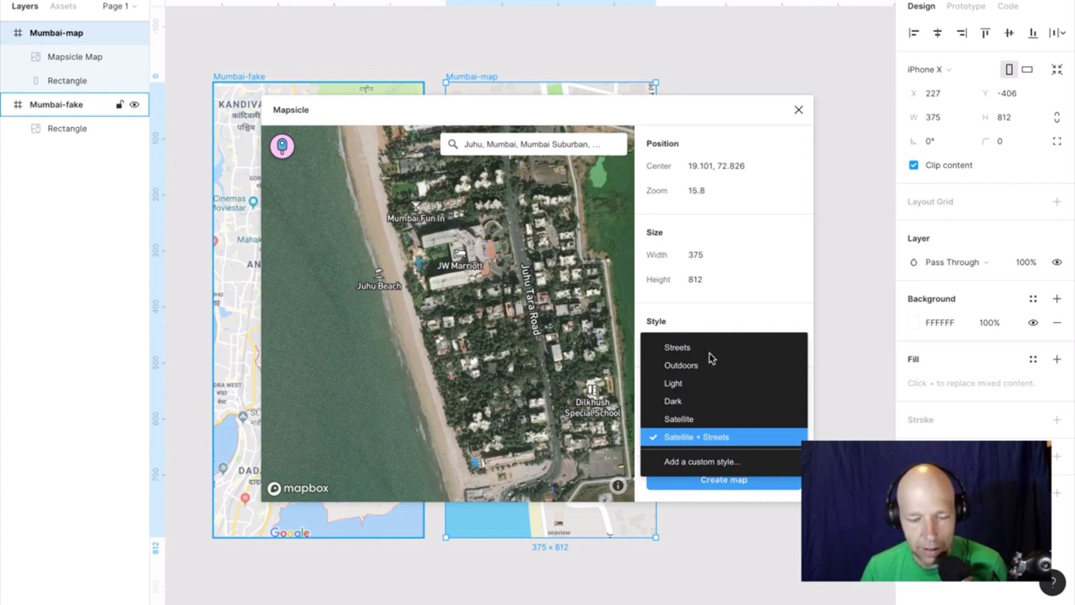
click(720, 463)
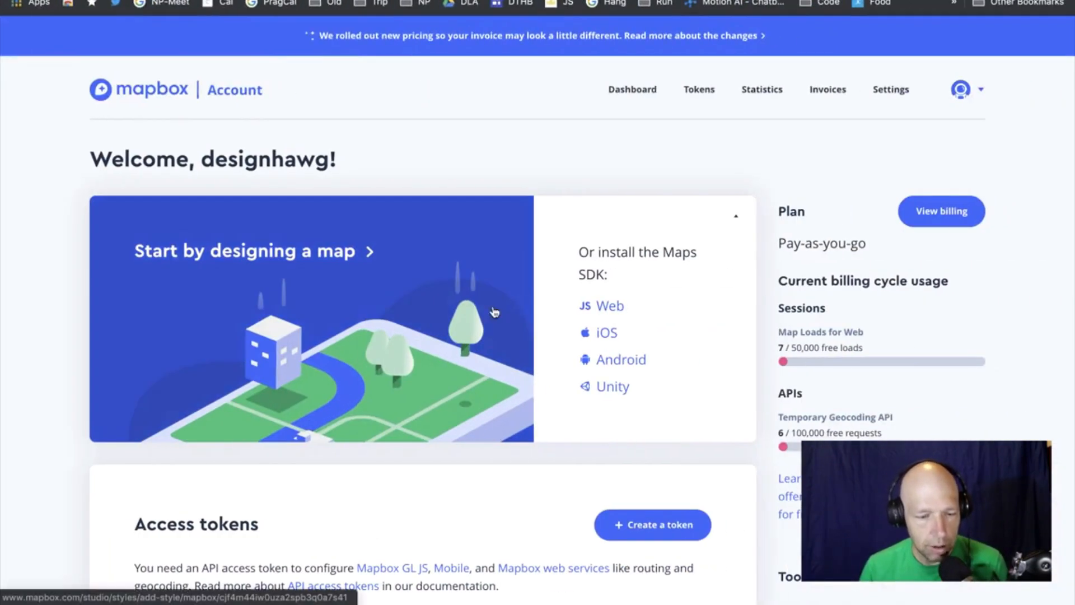
Switch to the Mapbox account page in the browser, look over the dashboard and go to Mapbox Studio.
scroll(445, 453, down, 1)
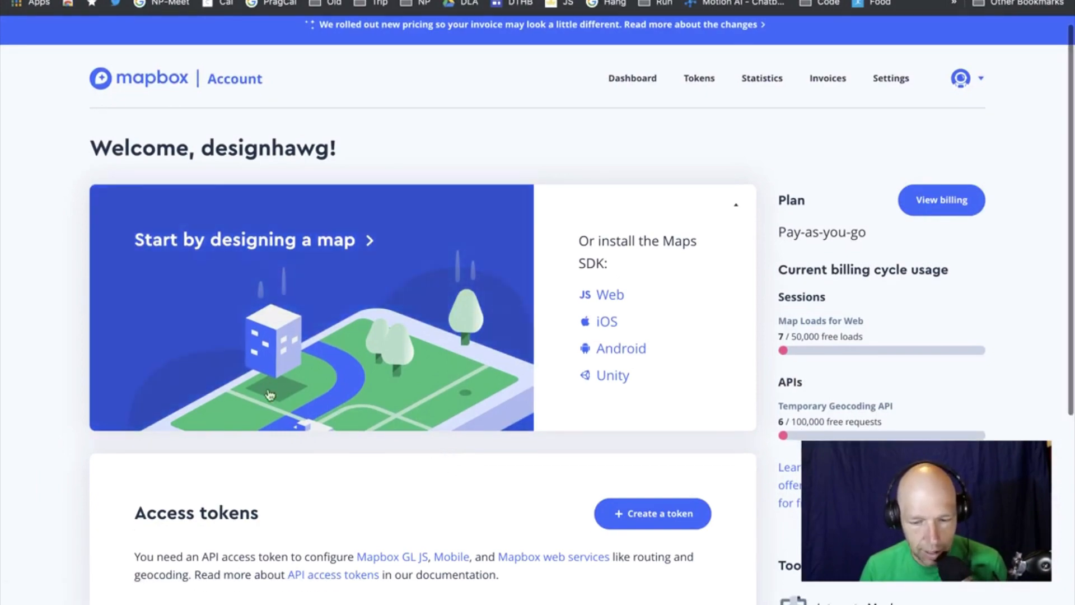
scroll(680, 274, down, 5)
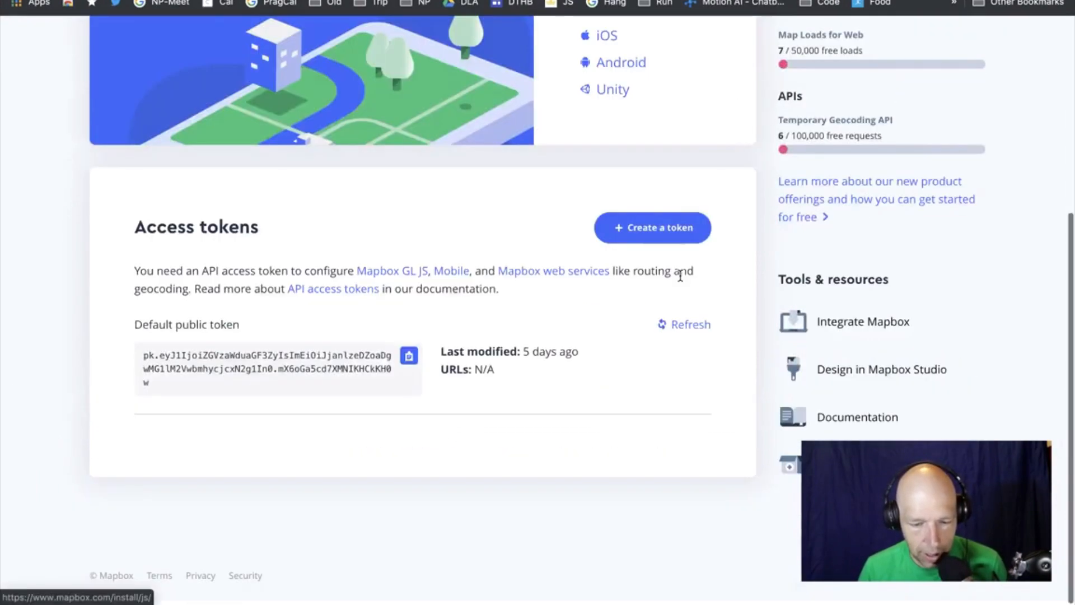
scroll(680, 275, up, 6)
scroll(680, 274, down, 4)
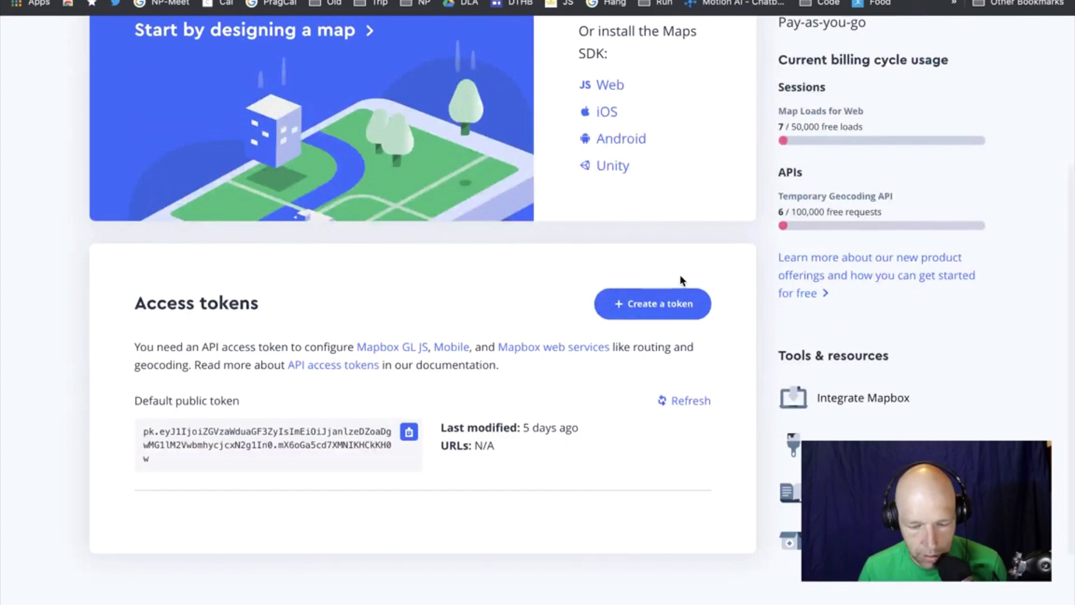
scroll(679, 274, up, 4)
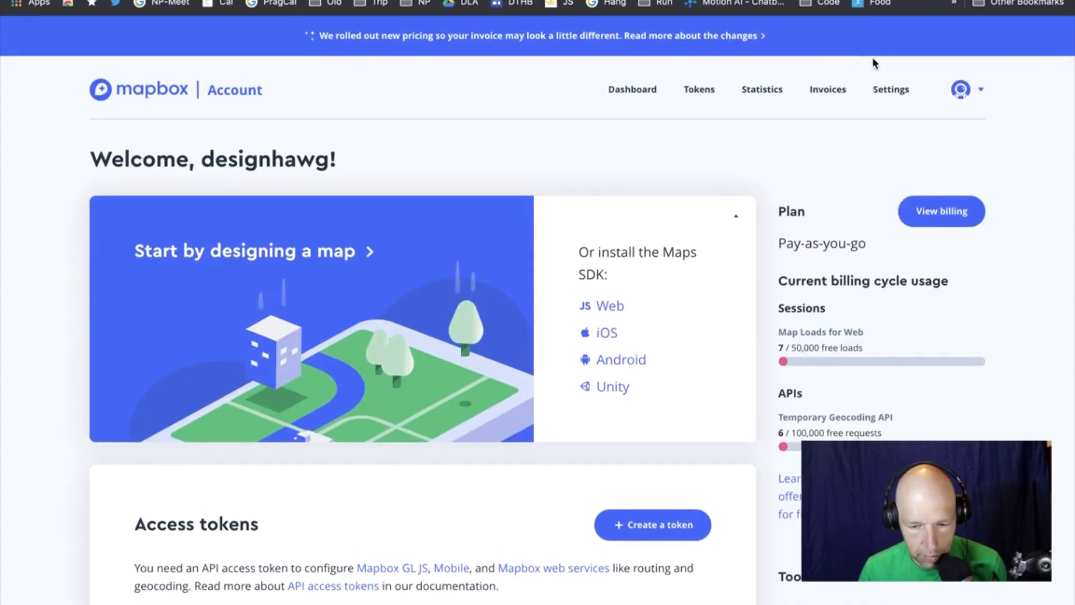
click(980, 92)
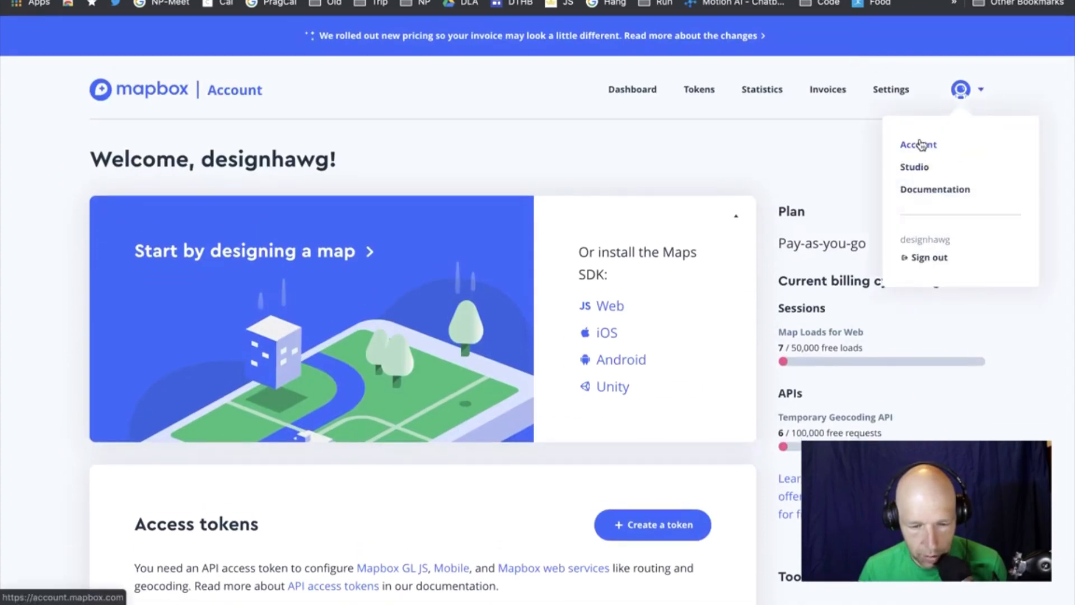
click(921, 176)
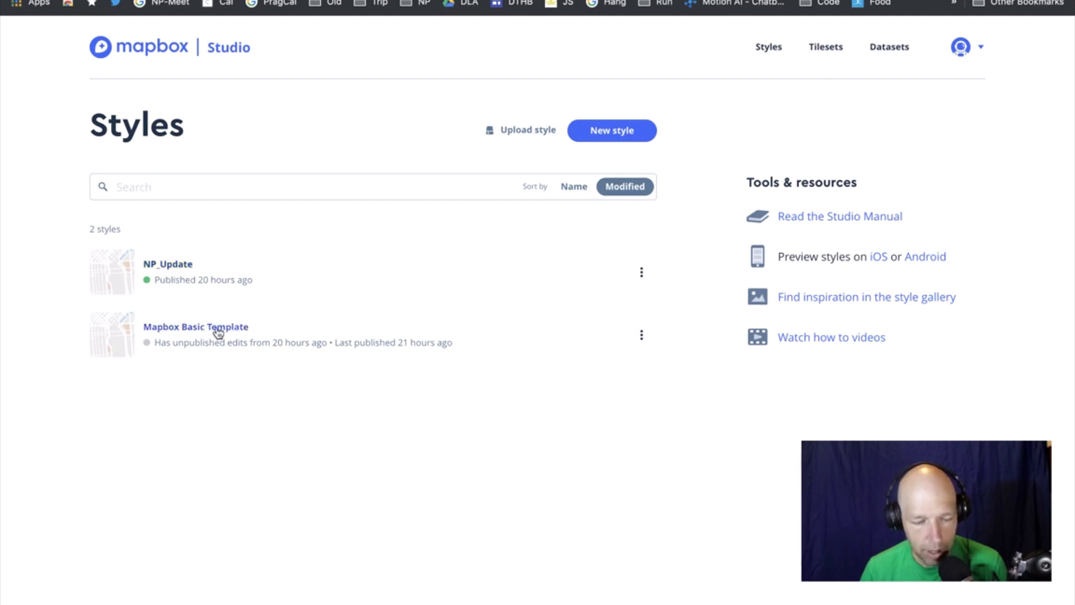
Start a new style from the Monochrome template, try the Royal, Golden, Midnight and Bubblegum colors, and open the custom color picker.
click(605, 136)
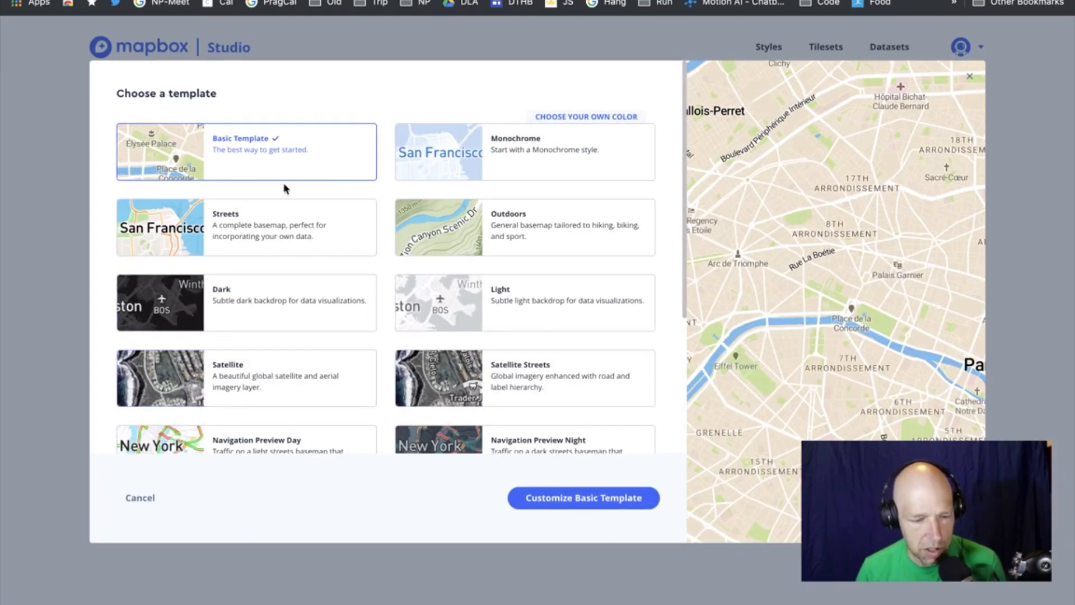
click(576, 151)
click(413, 388)
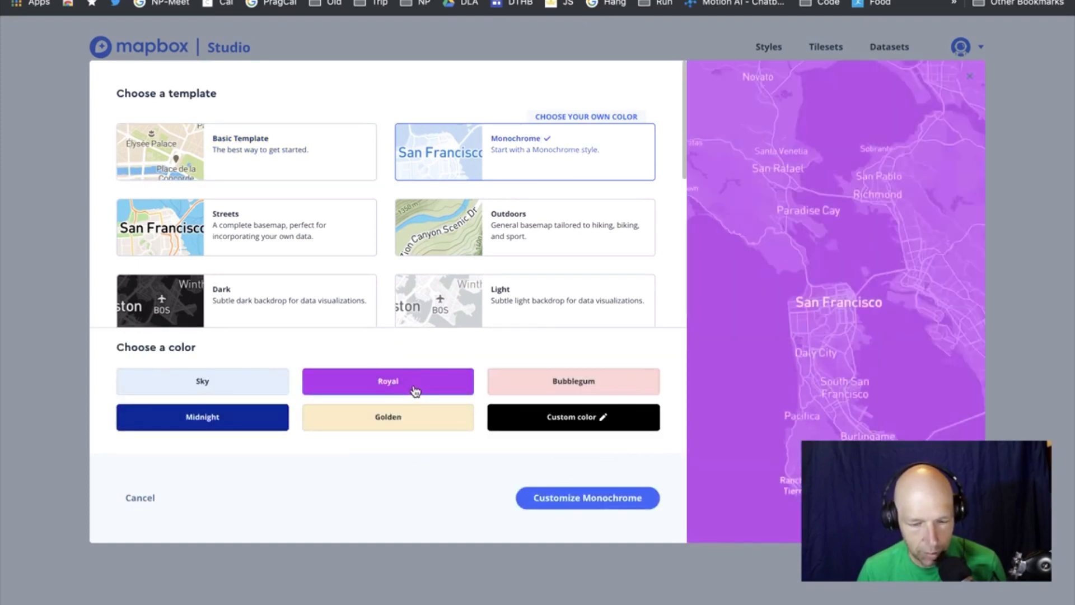
click(435, 425)
click(211, 421)
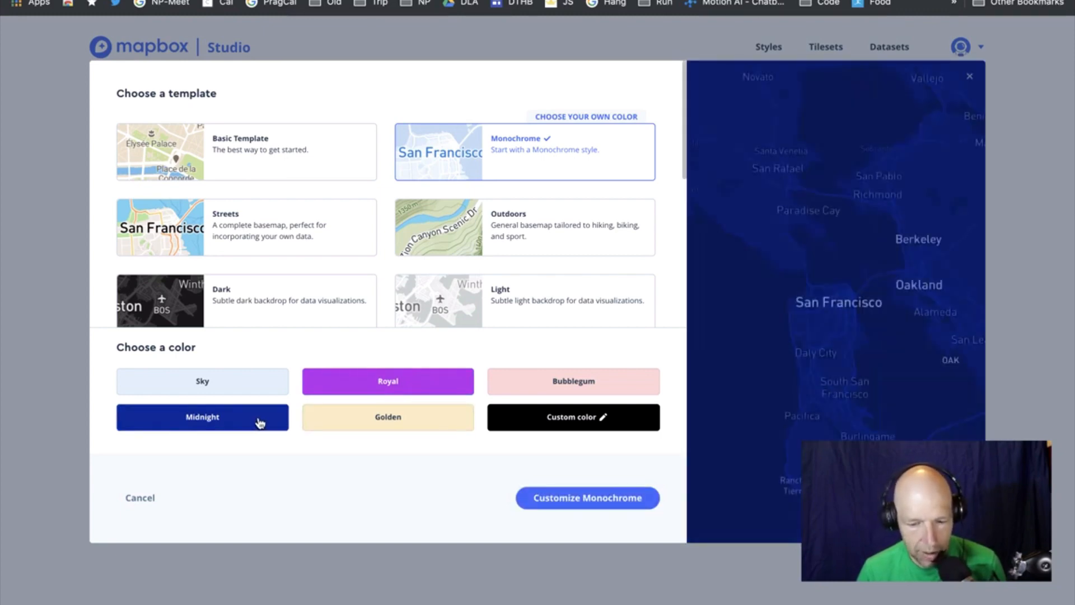
click(608, 388)
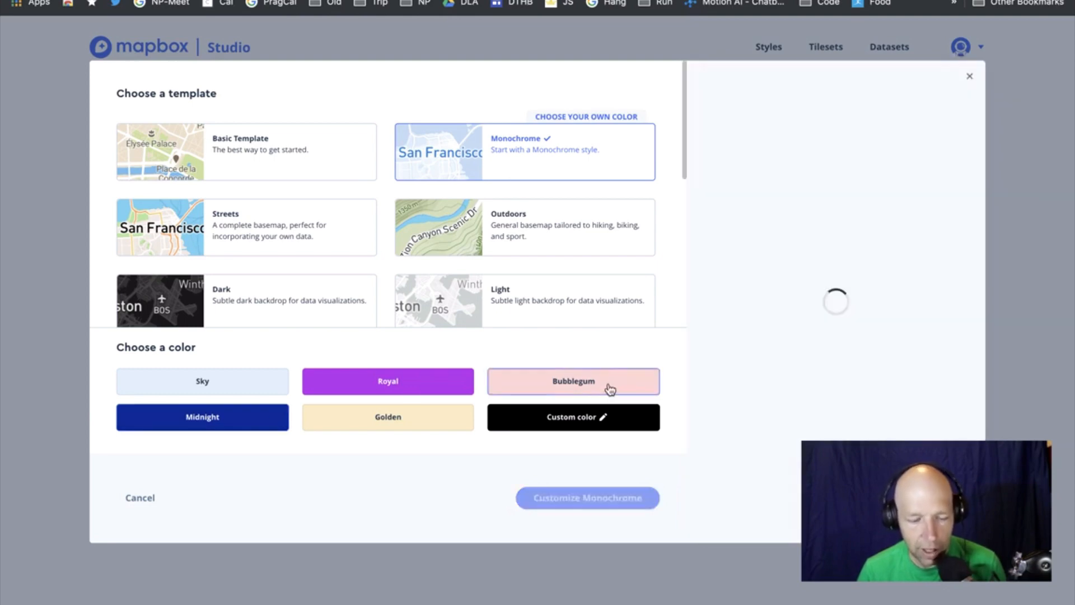
click(627, 418)
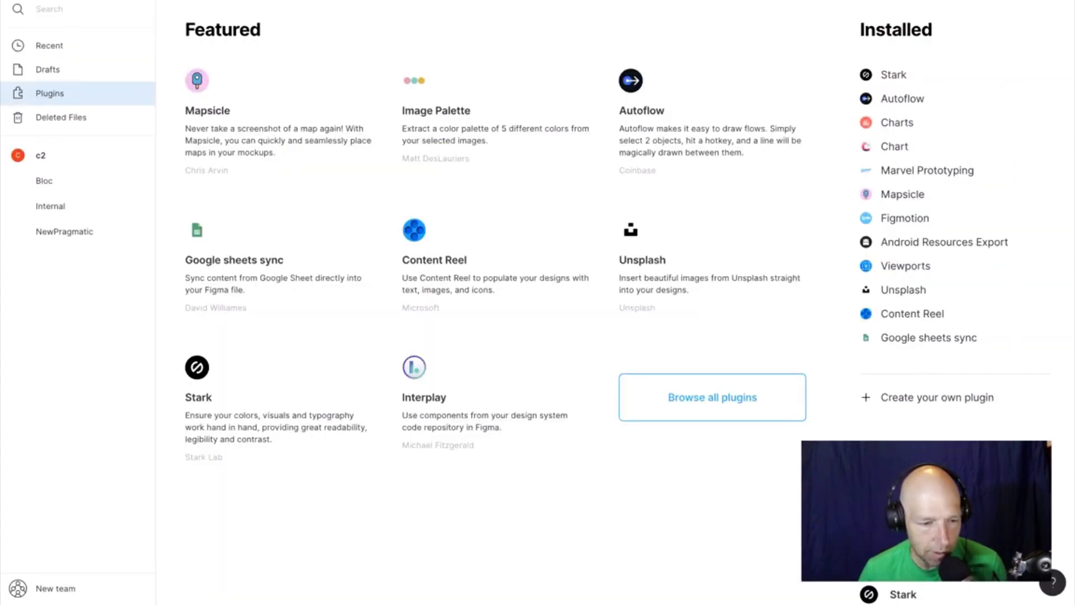
Switch to Figma, open the Social Media Work file and copy the green background color value of the Chicago HTML5 frame.
click(50, 55)
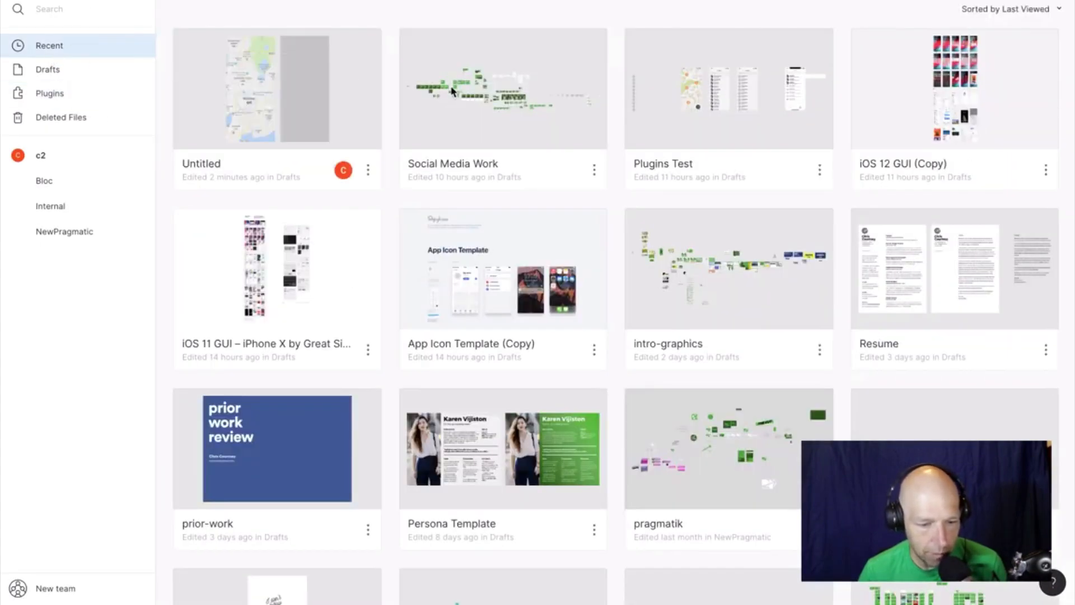
double_click(538, 105)
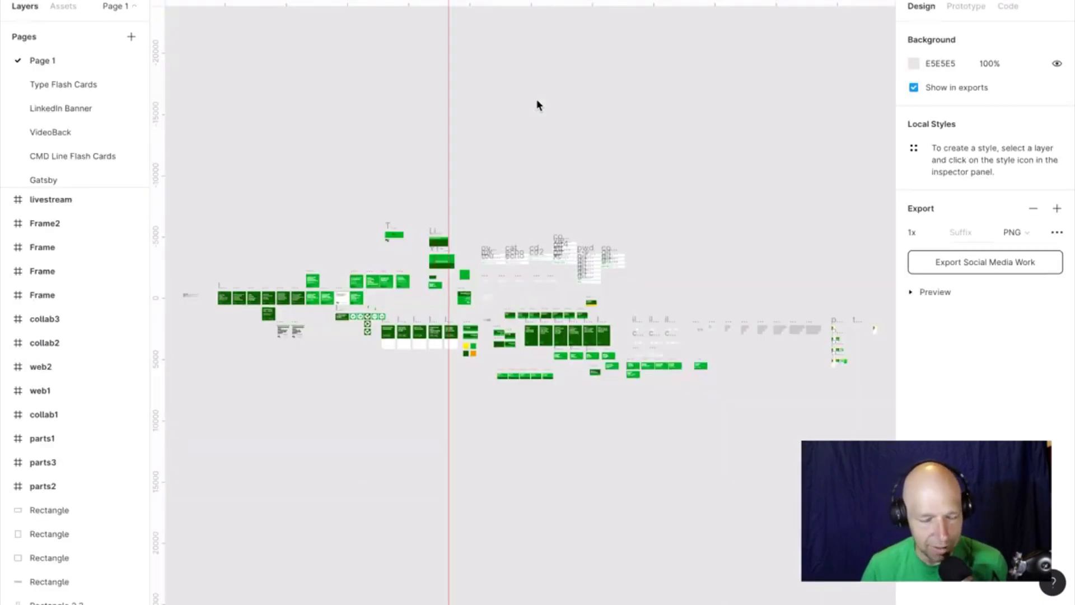
scroll(297, 243, up, 5)
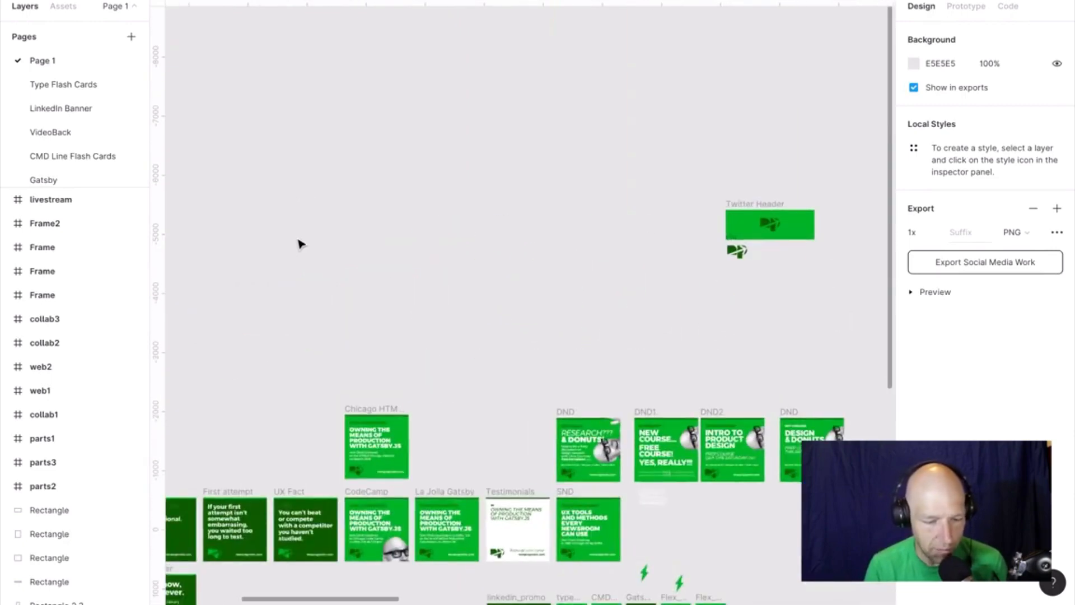
click(404, 431)
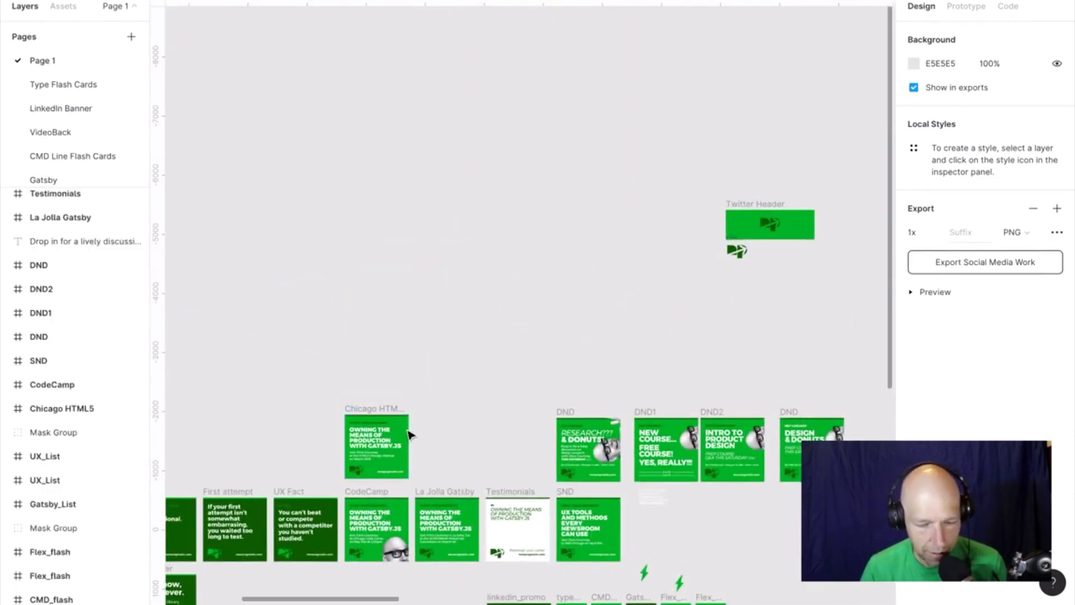
click(953, 321)
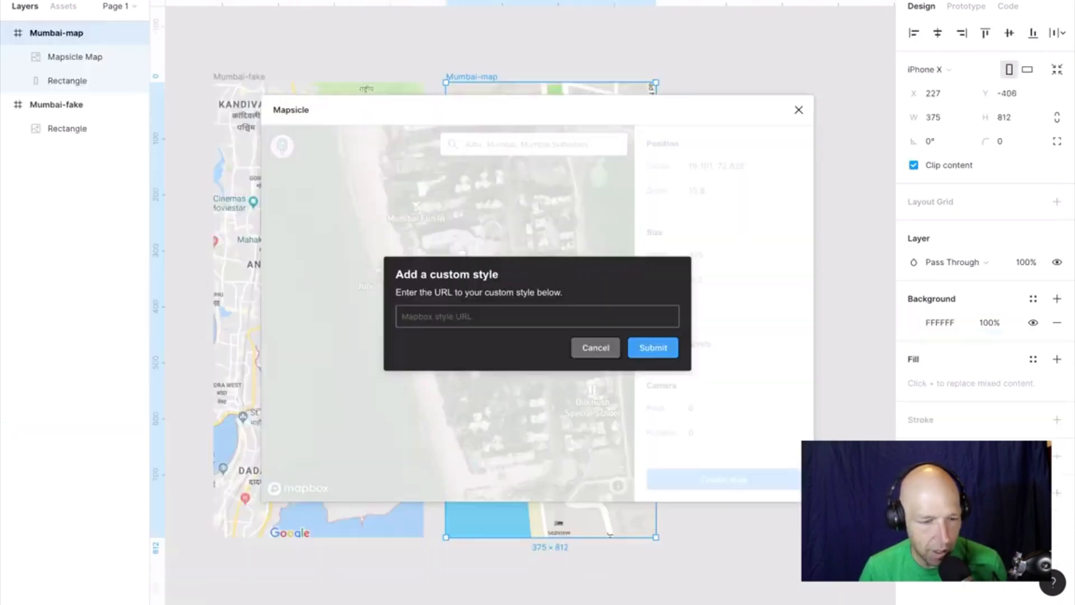
Back in Mapbox Studio, apply the copied green as the Monochrome template's custom color and open the style for customizing.
key(ctrl+Right)
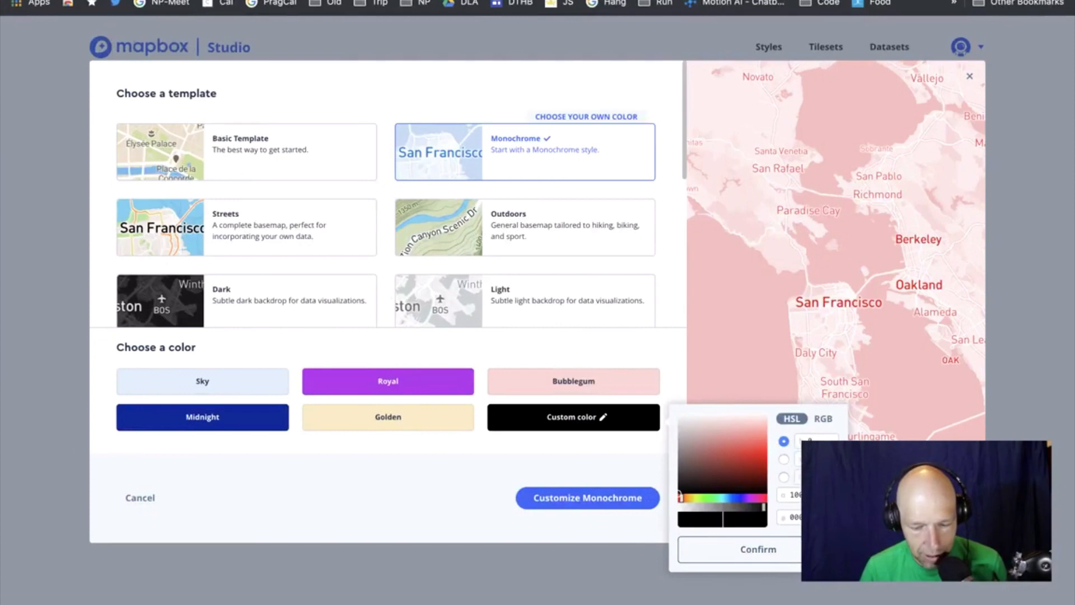
key(super+v)
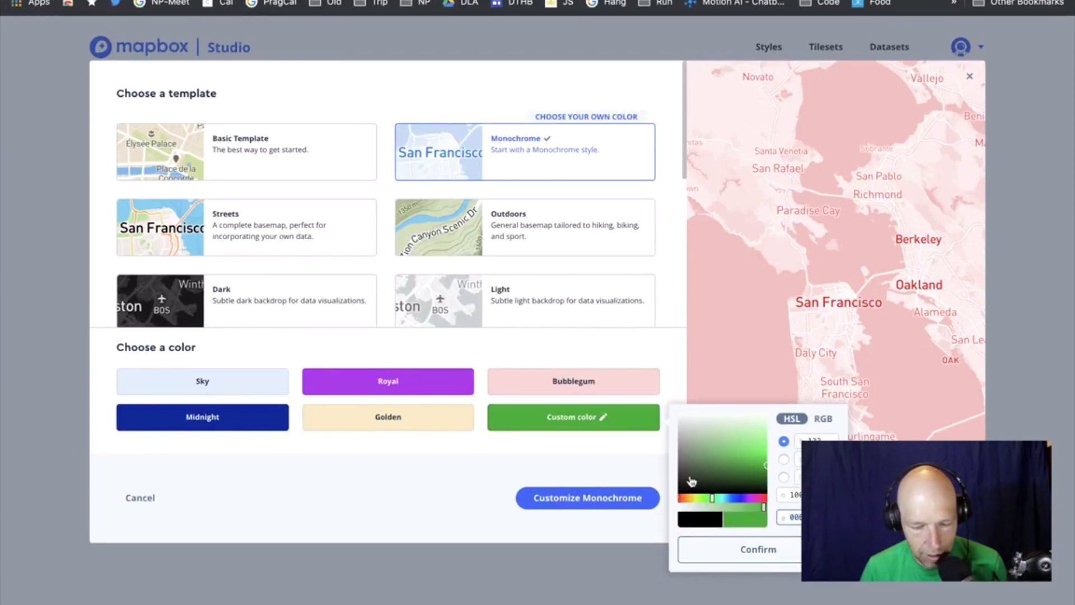
click(783, 552)
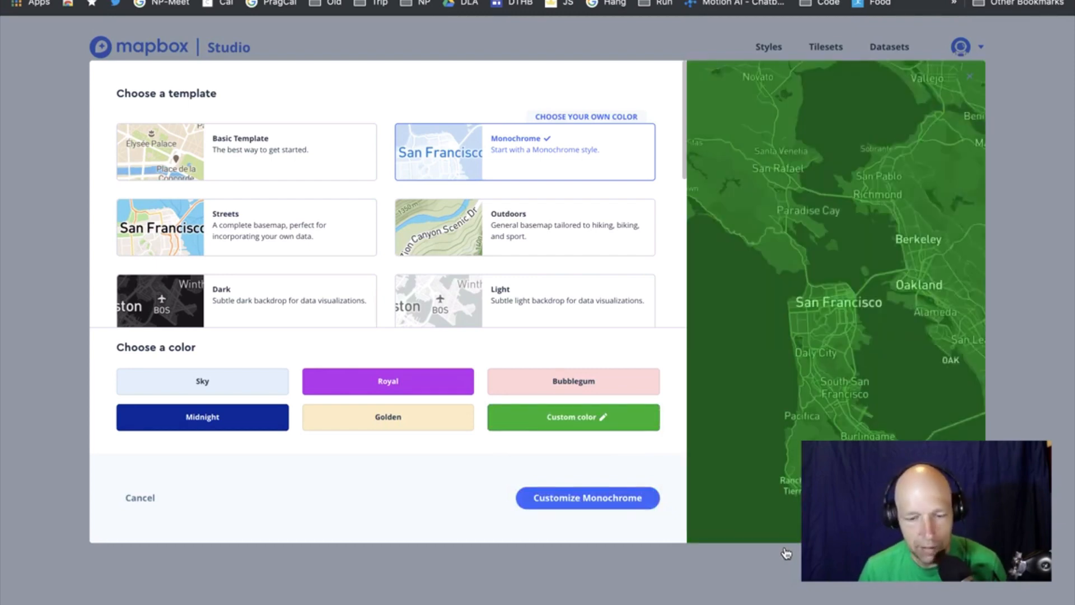
click(589, 499)
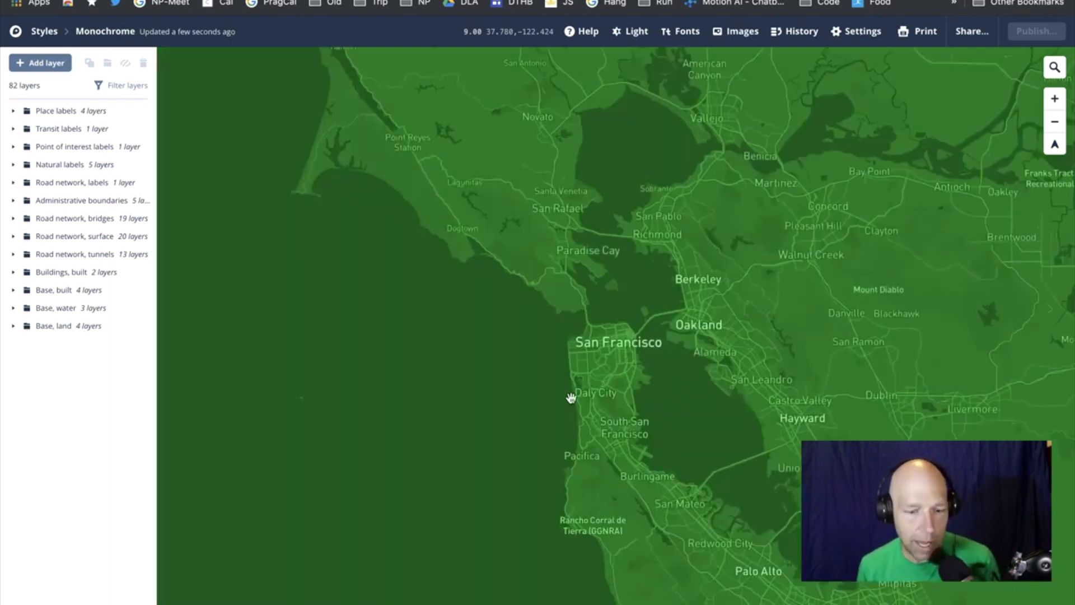
In the Base, land group, set the landuse-simple layer's fill color to light green 75ff93.
click(1055, 99)
click(1056, 99)
click(1058, 100)
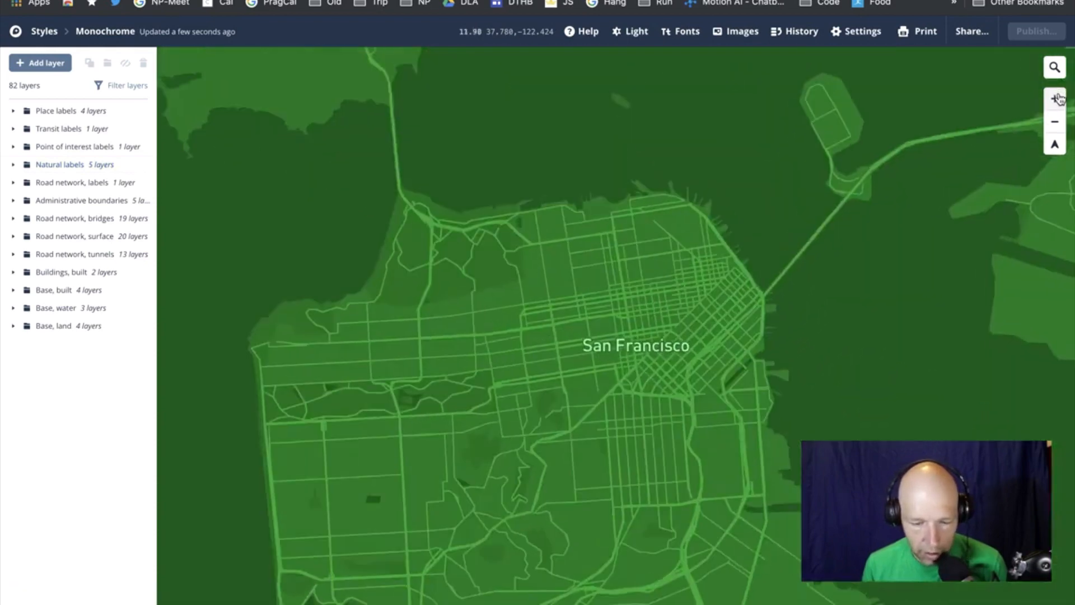
click(1058, 99)
drag(748, 376, 754, 291)
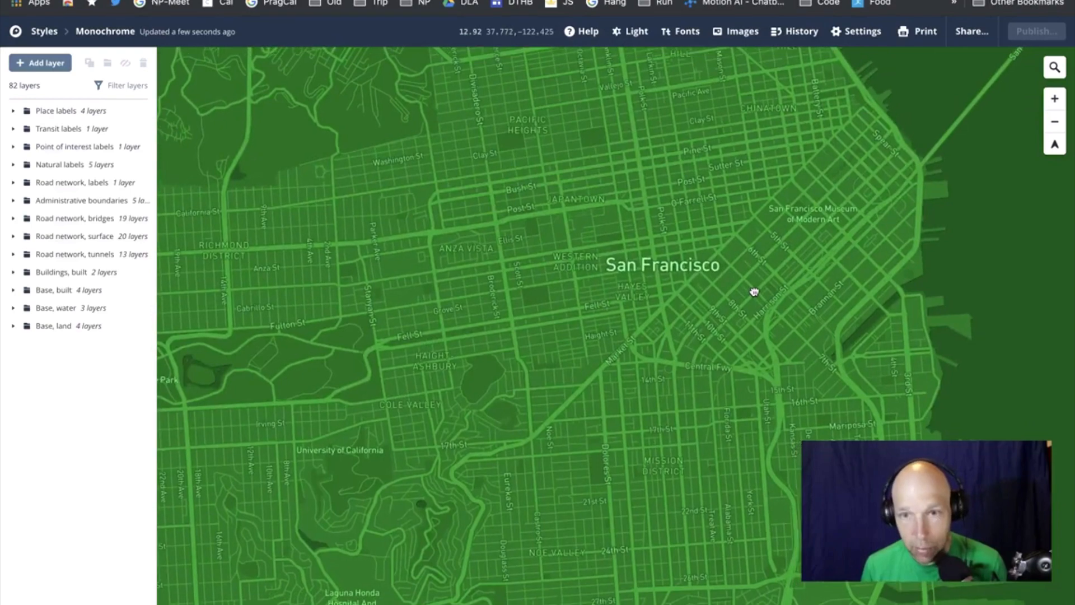
click(1055, 101)
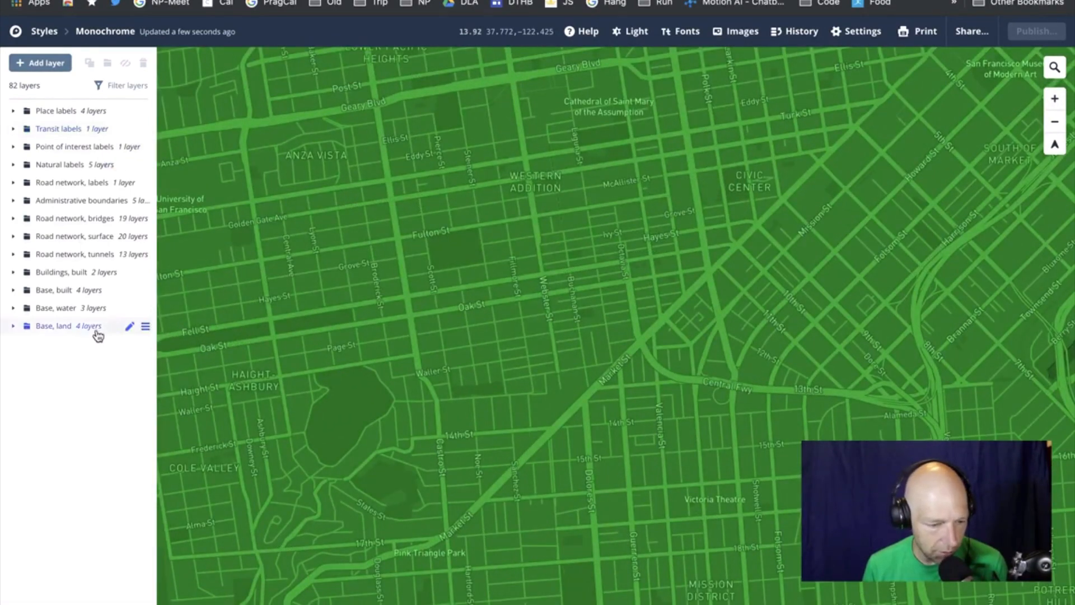
click(12, 327)
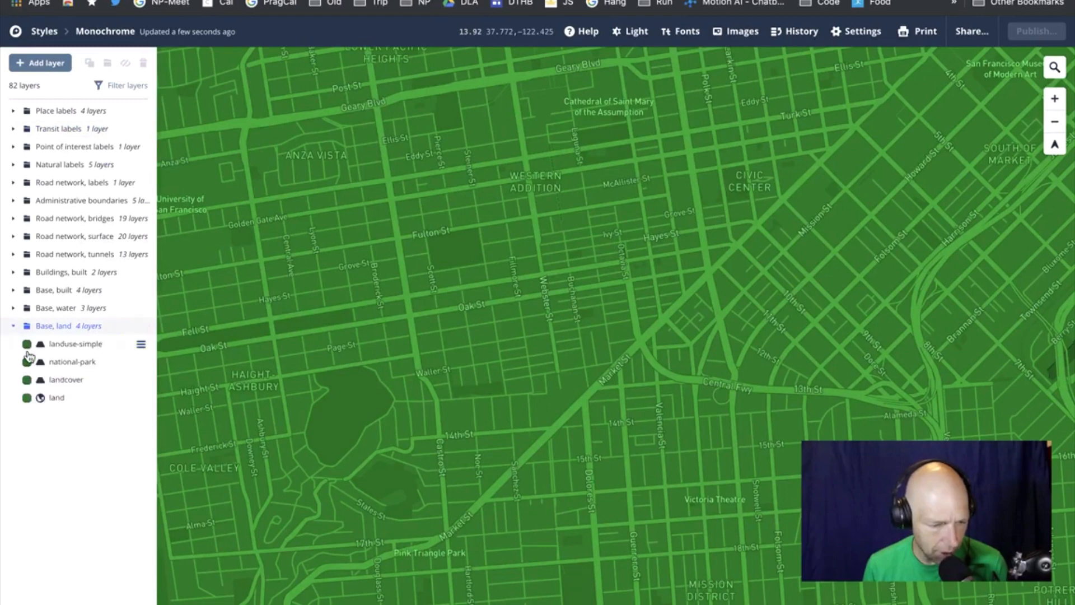
click(74, 344)
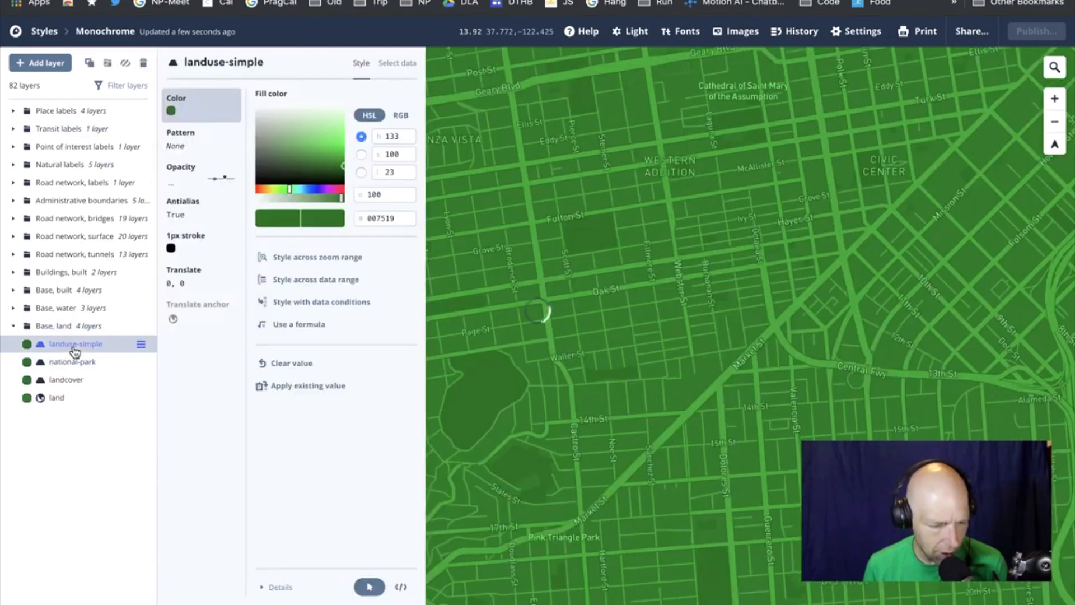
drag(340, 164, 363, 130)
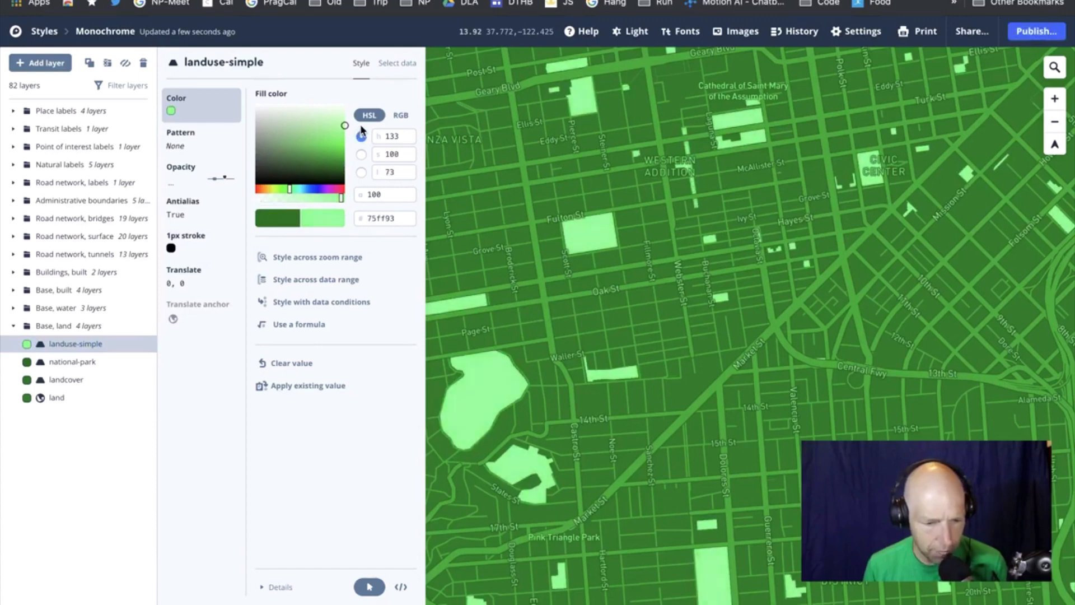
Set the land layer's background color to white (ffffff) and collapse the Base, land group.
click(81, 383)
click(67, 399)
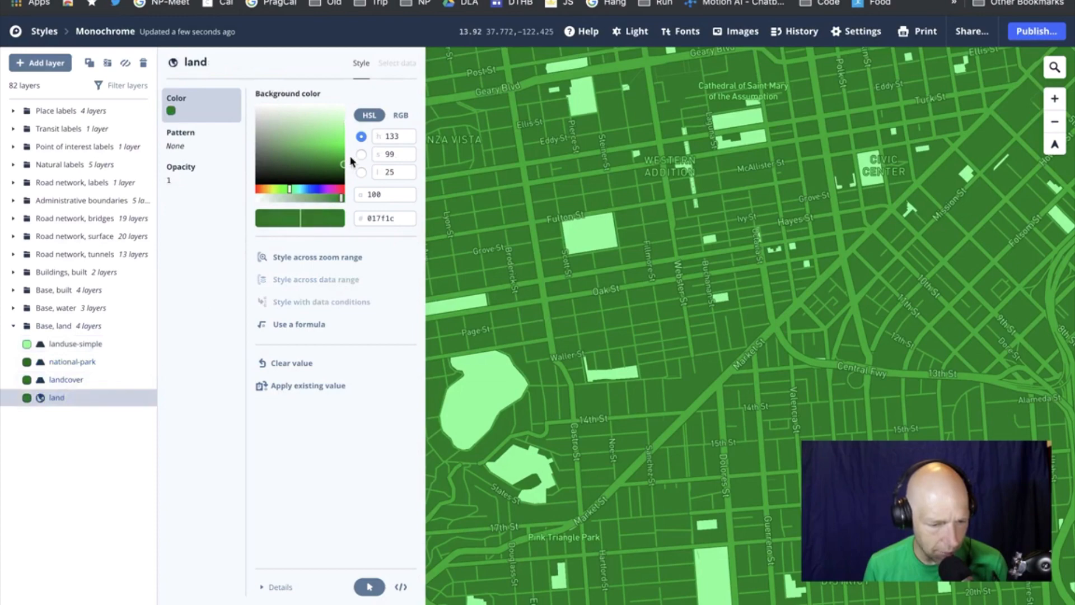
drag(342, 167, 294, 70)
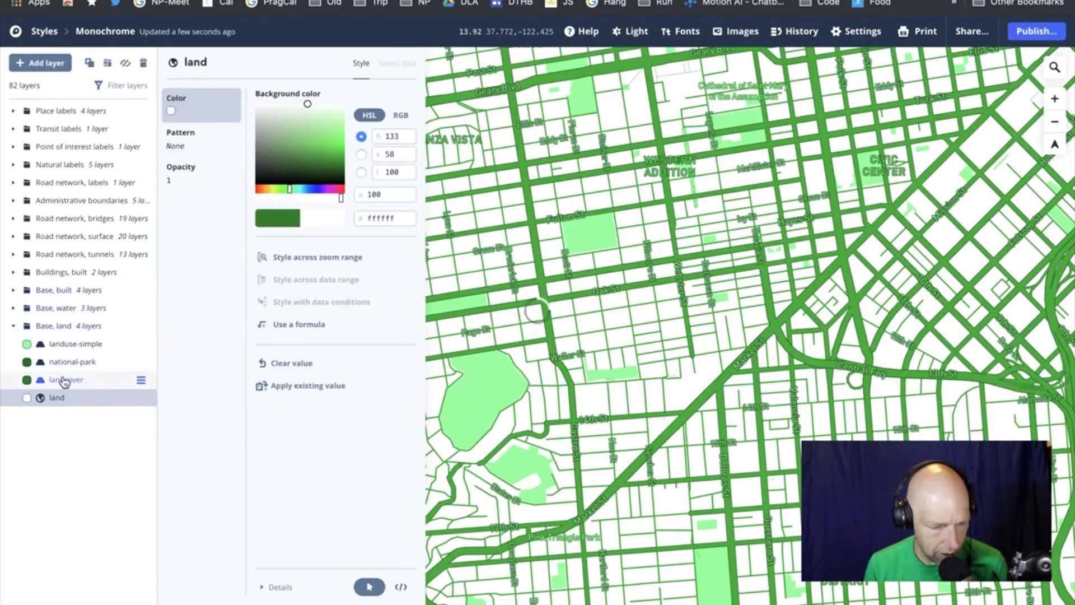
click(13, 327)
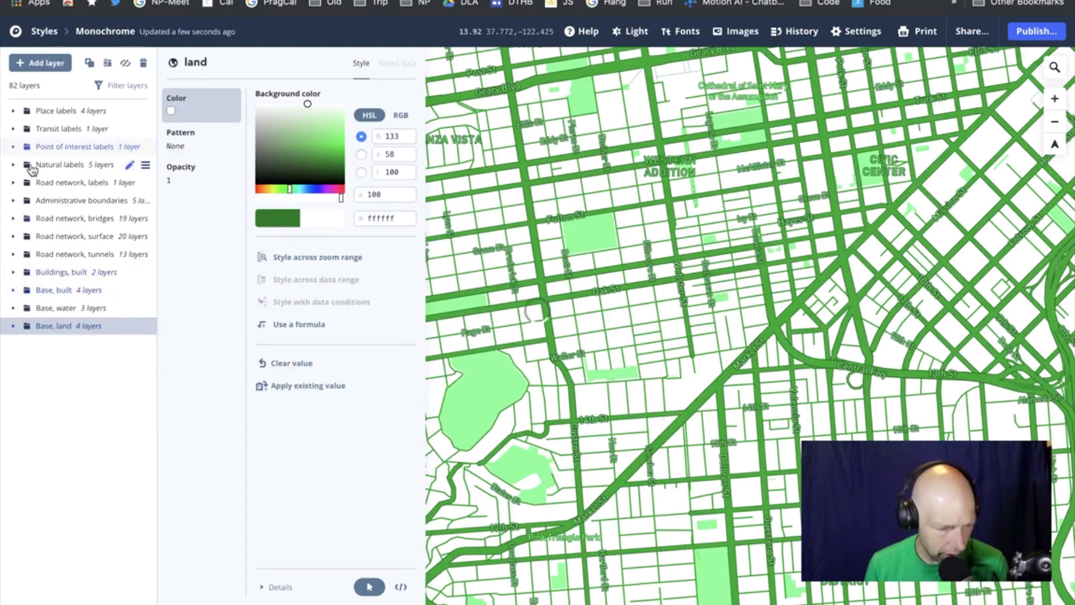
Expand the road network labels and place labels groups and hide the country-label layer.
click(53, 183)
click(14, 183)
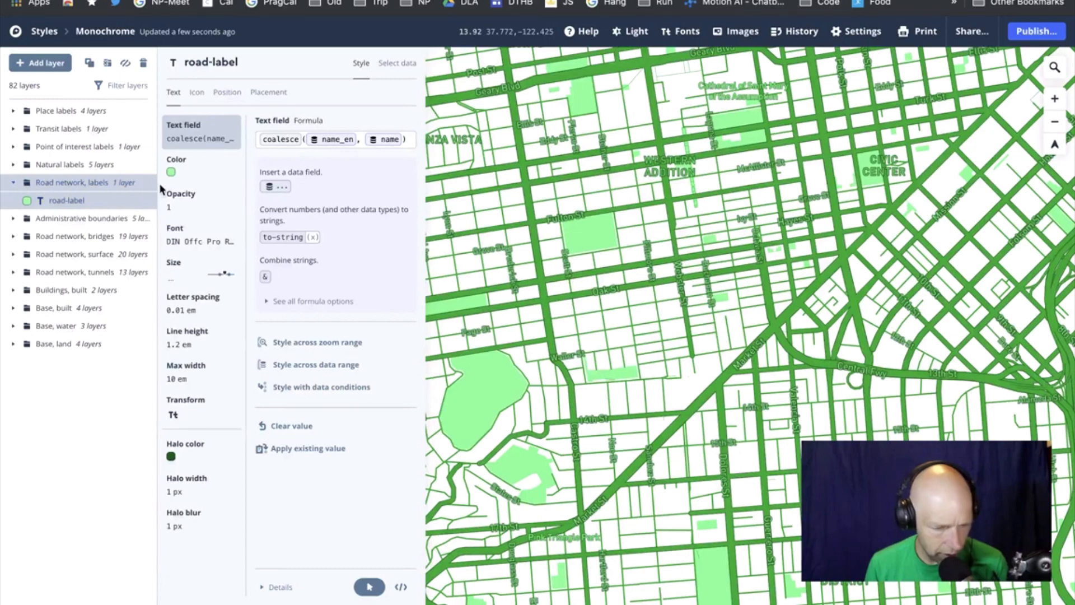
click(14, 130)
click(14, 129)
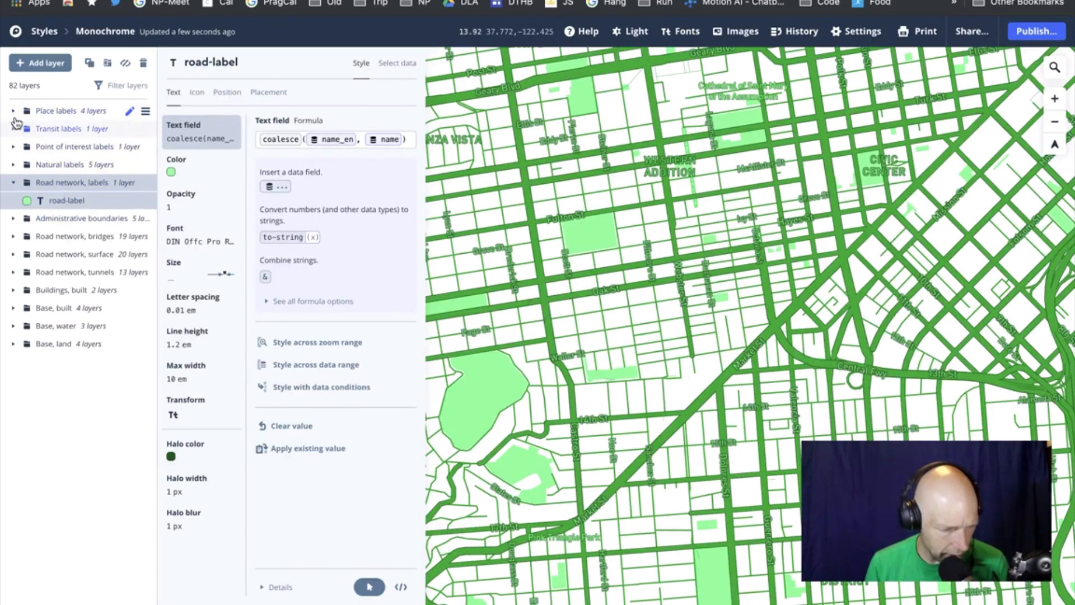
click(13, 111)
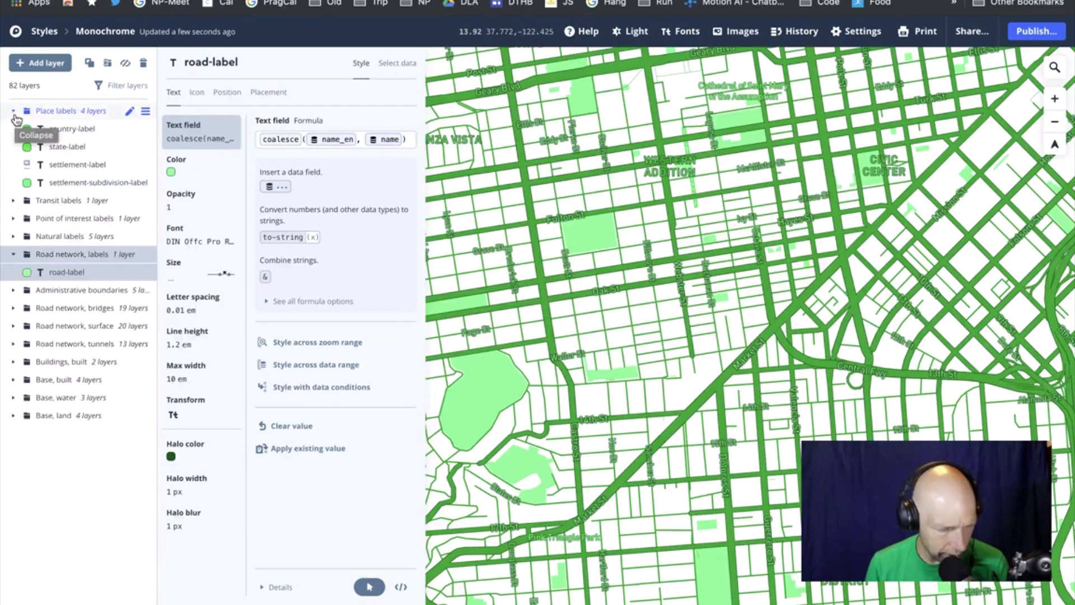
click(84, 128)
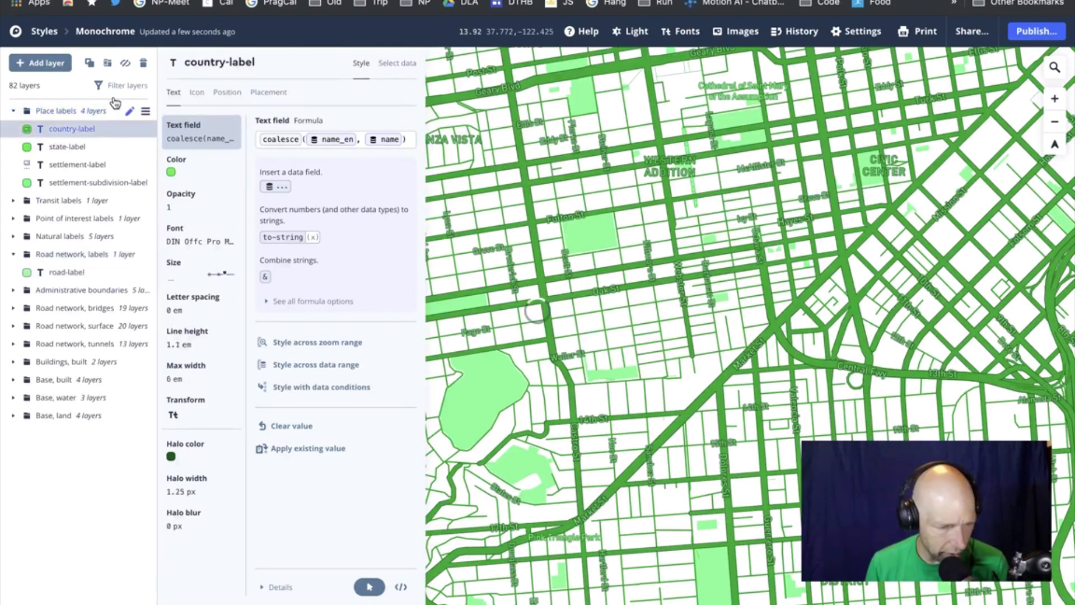
click(126, 64)
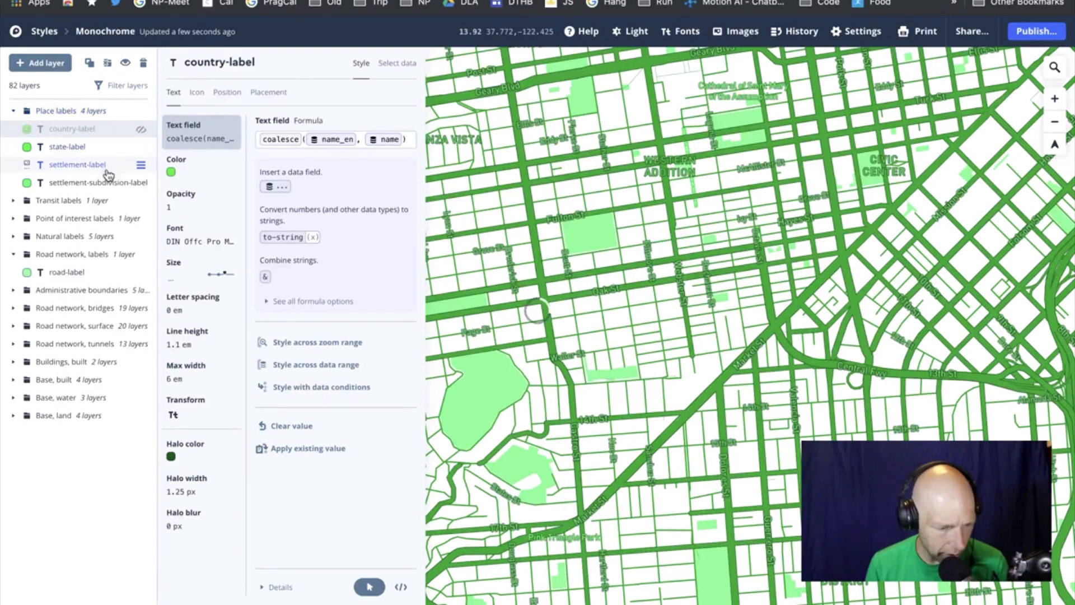
Examine the settlement-subdivision-label and airport-label layers, and toggle the road-label layer's visibility to check its effect on the map.
click(110, 189)
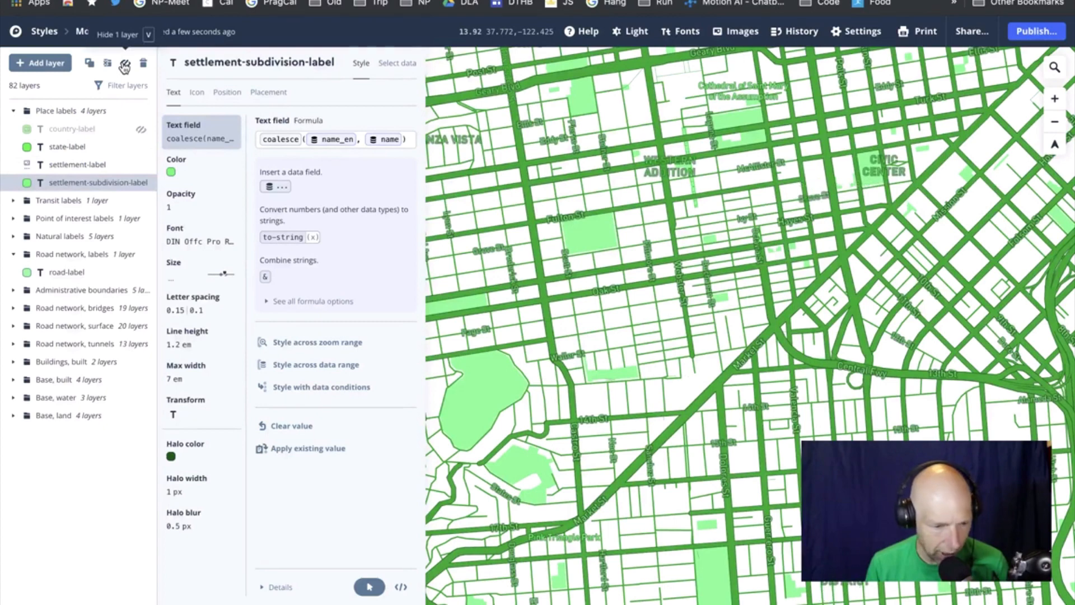
click(60, 202)
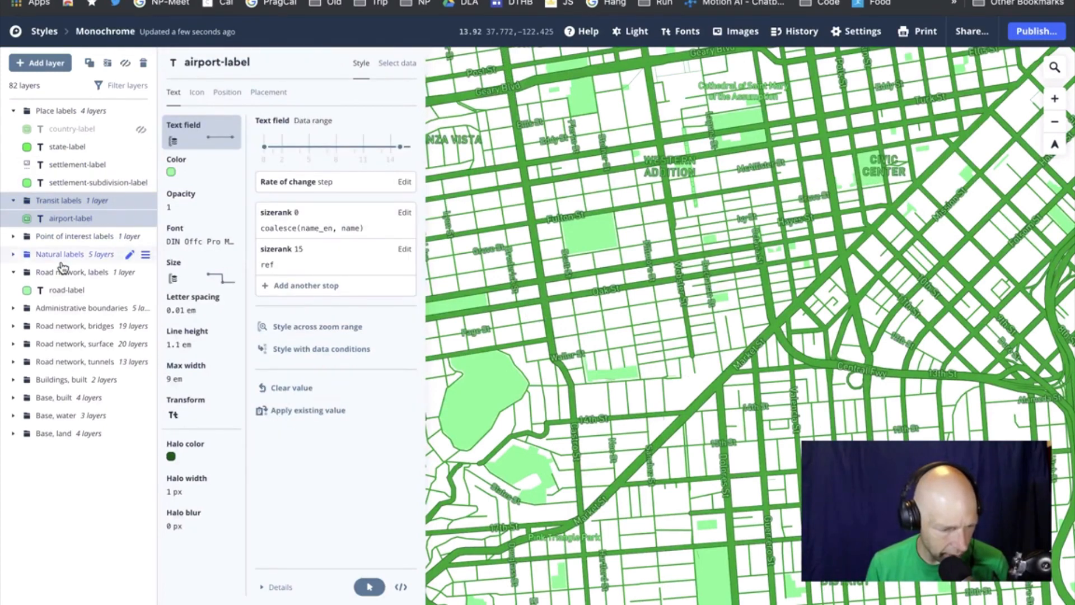
click(79, 294)
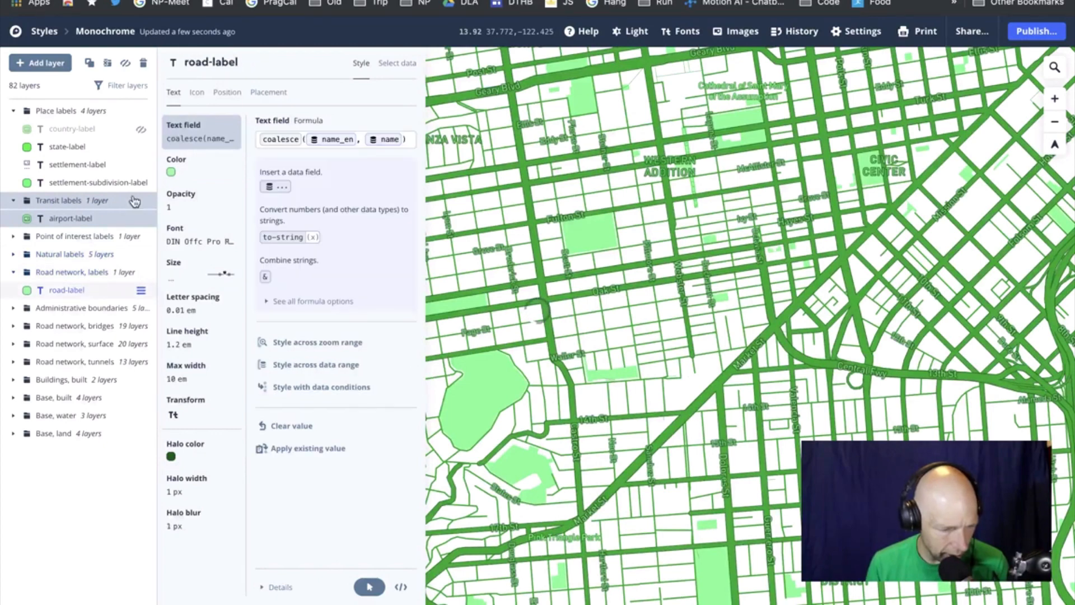
click(125, 65)
click(125, 65)
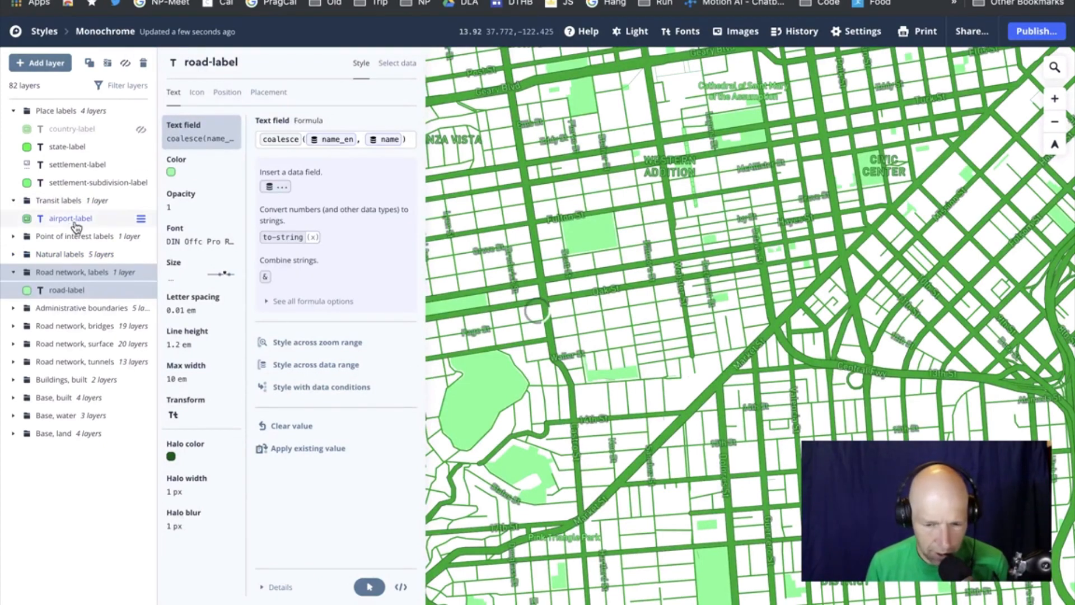
Set the line color of all layers in the Road network, surface group to light gray e8e8e8.
click(71, 344)
click(267, 165)
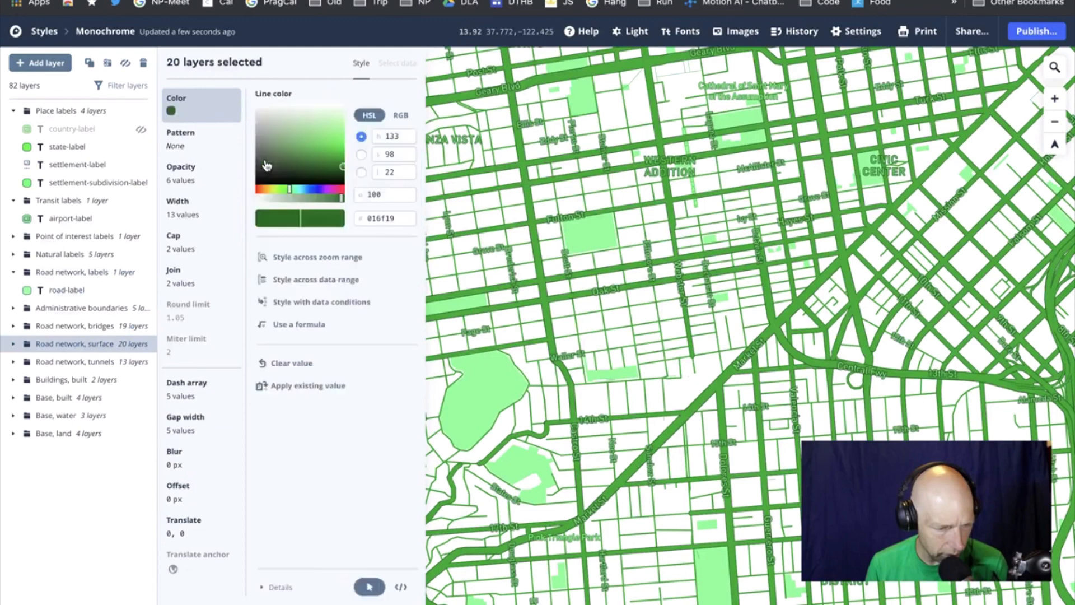
drag(339, 168, 255, 112)
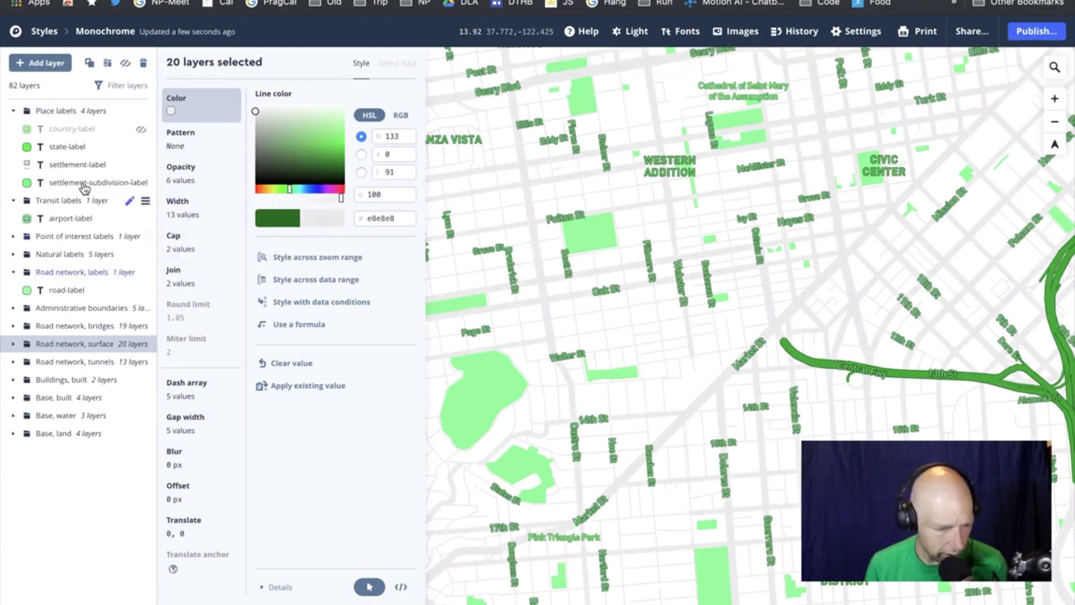
Set the settlement-label layer's text halo width to 0 px.
click(74, 165)
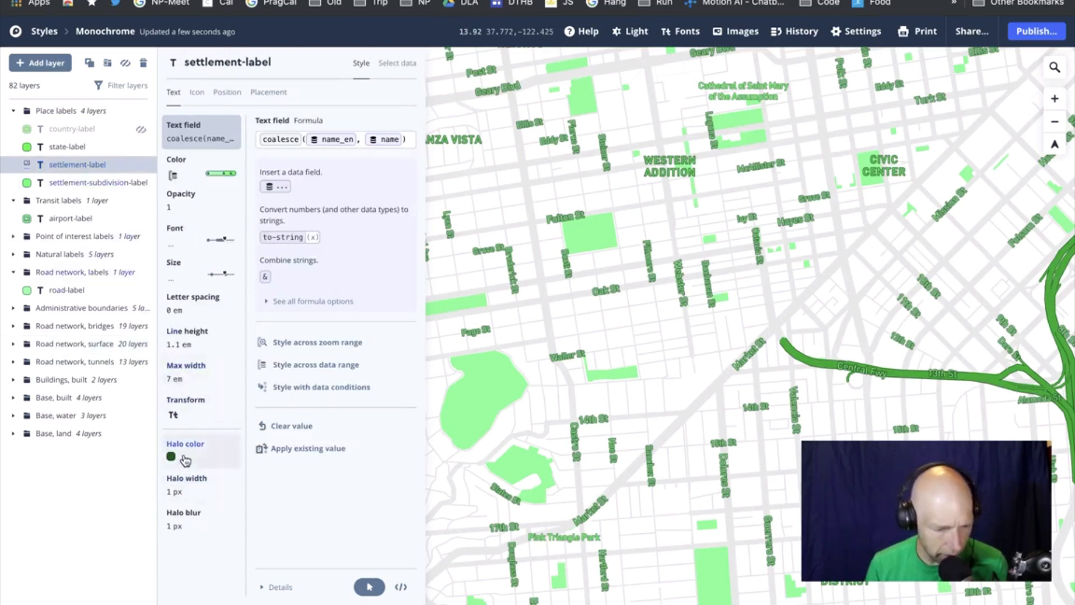
click(189, 495)
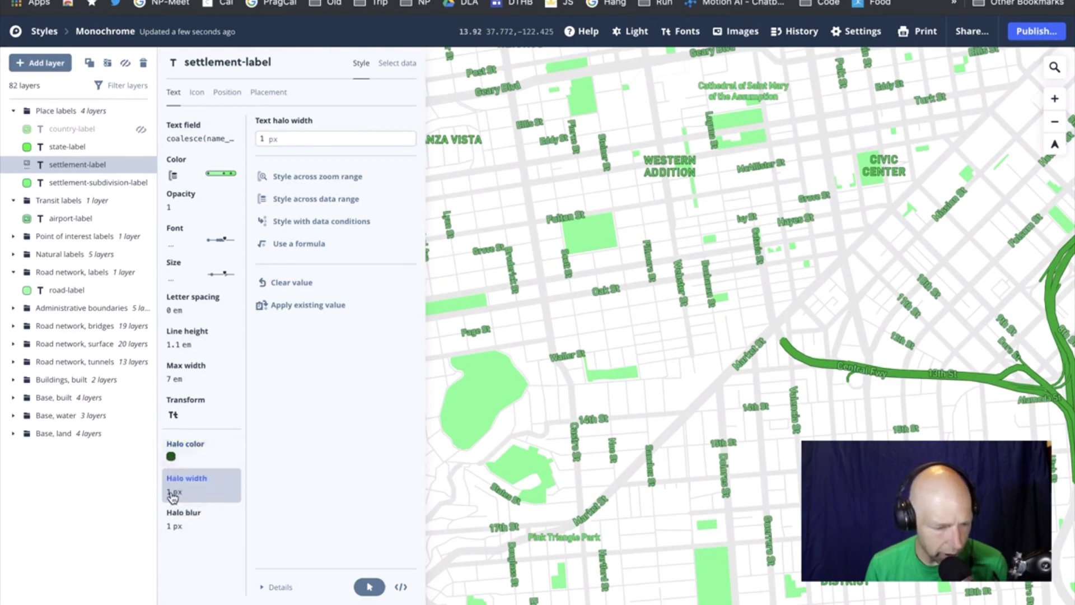
click(255, 137)
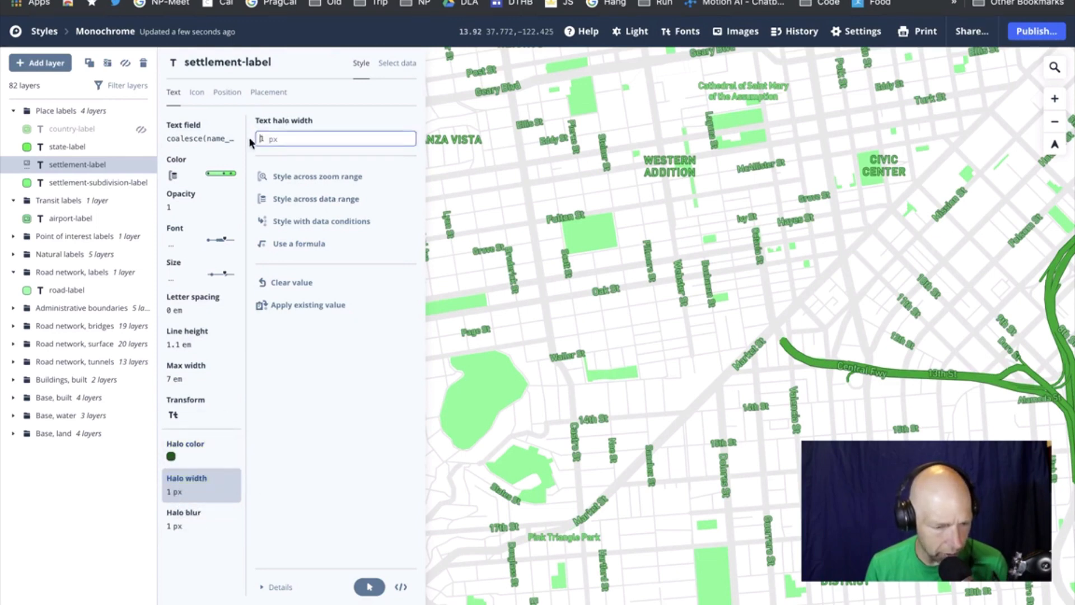
key(Delete)
text(0)
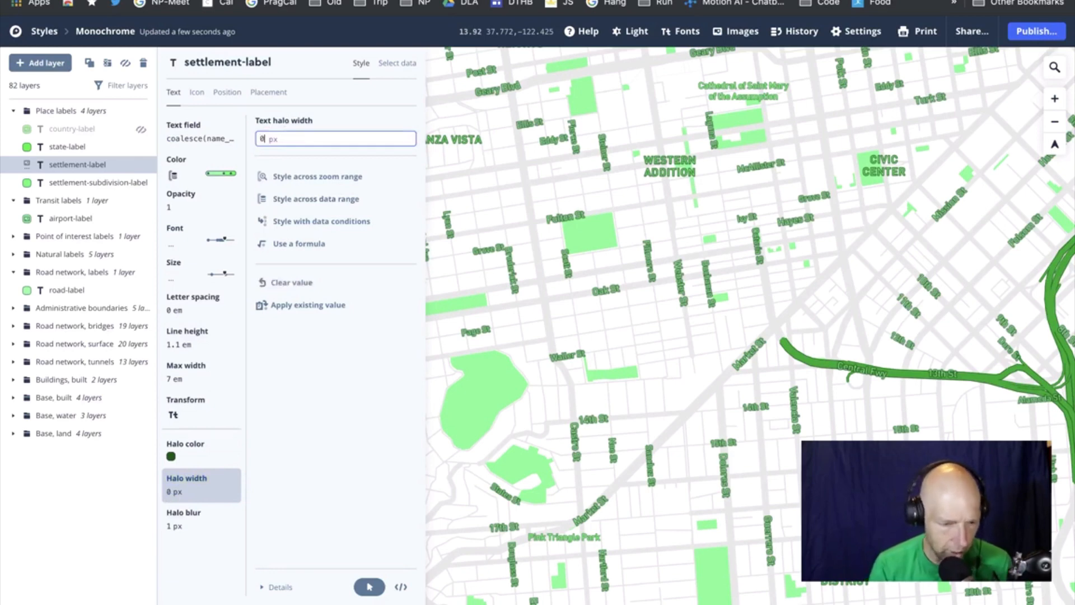
key(Tab)
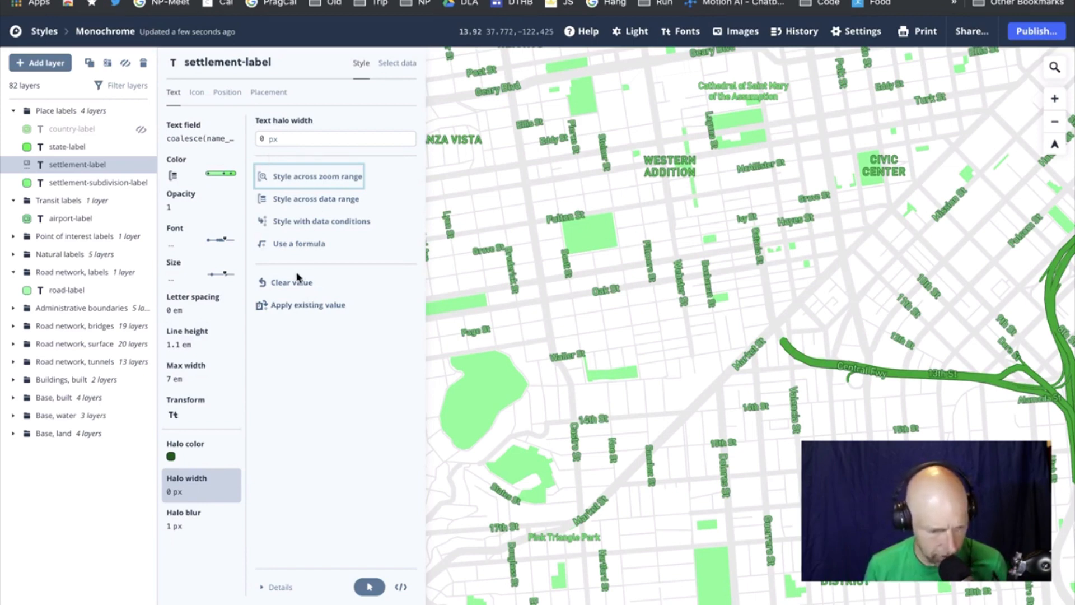
Set the settlement-label layer's text halo blur to 0 px.
click(189, 516)
click(270, 139)
text(0)
key(Tab)
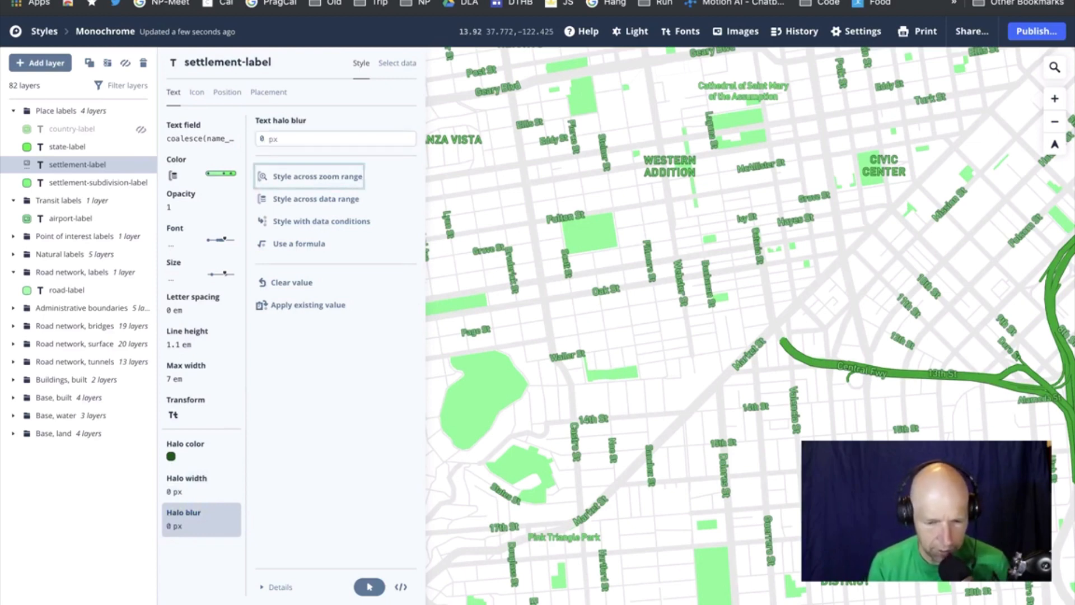
click(328, 330)
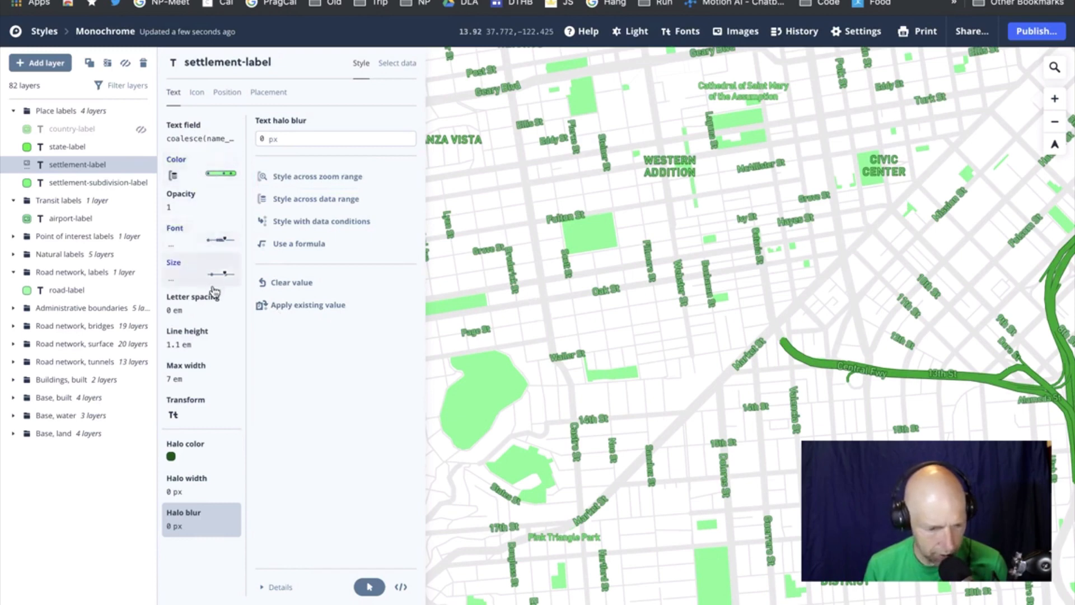
Try the uppercase and lowercase text transforms on the settlement-label layer and restore its original transform.
click(193, 413)
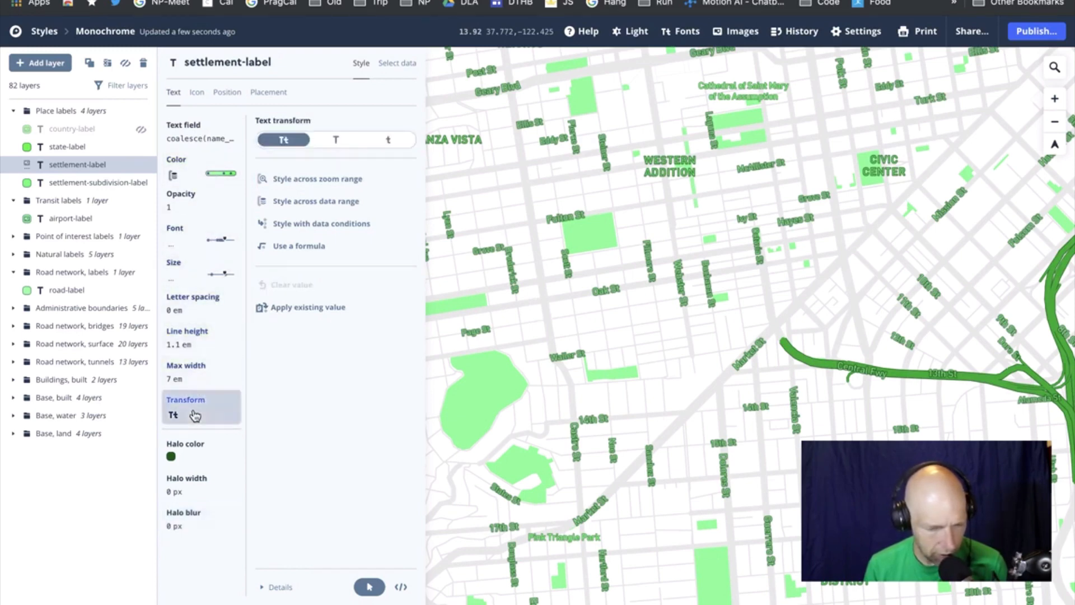
click(344, 145)
click(388, 141)
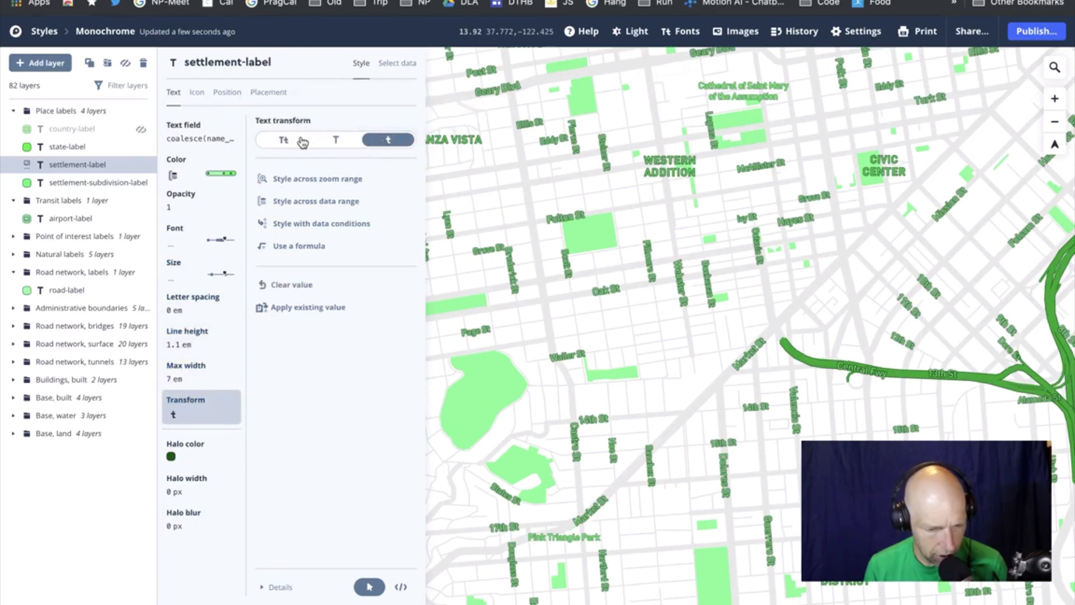
click(285, 141)
Hide the settlement-subdivision-label layer in the Place labels group, toggling its visibility to compare the map.
click(68, 184)
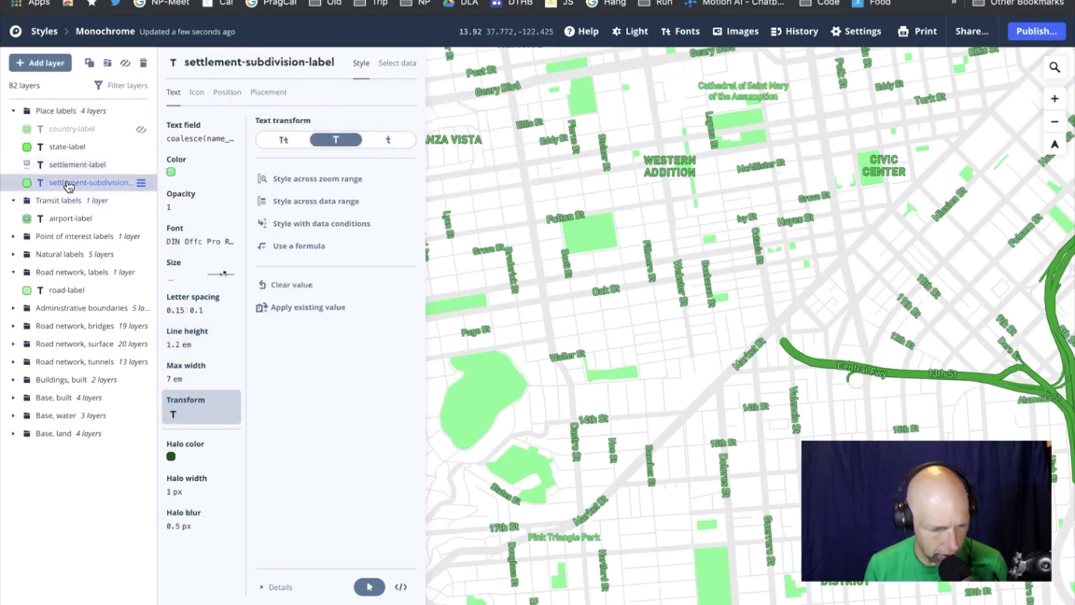
click(126, 64)
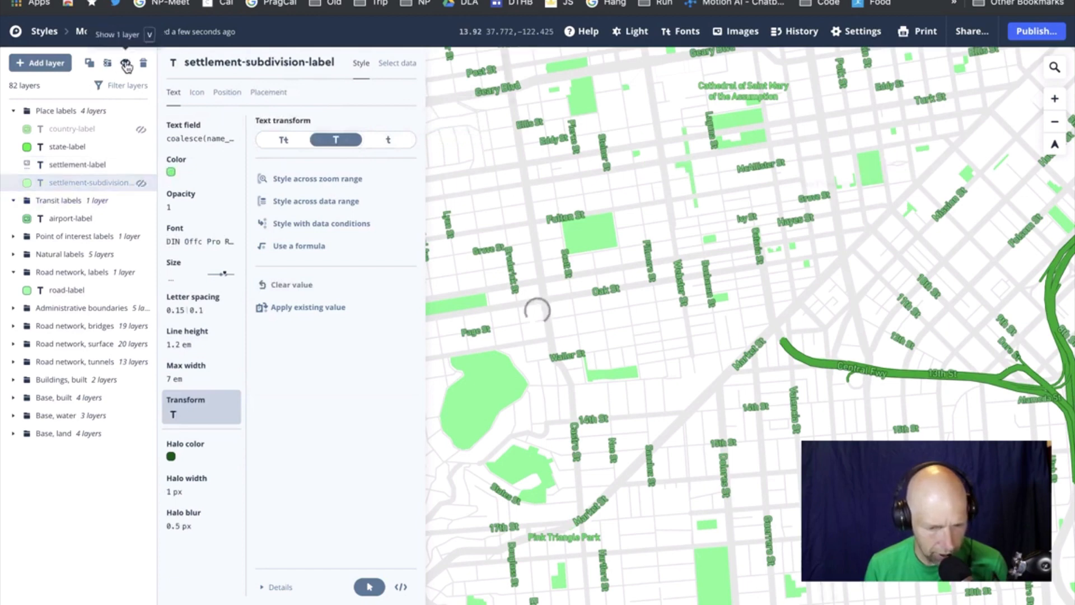
click(126, 64)
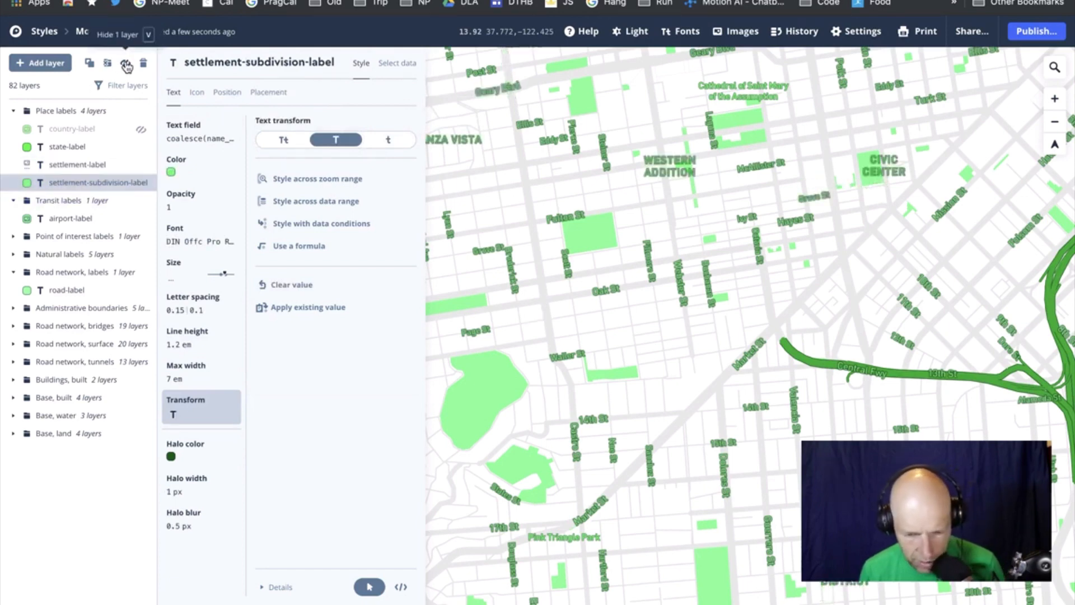
click(126, 64)
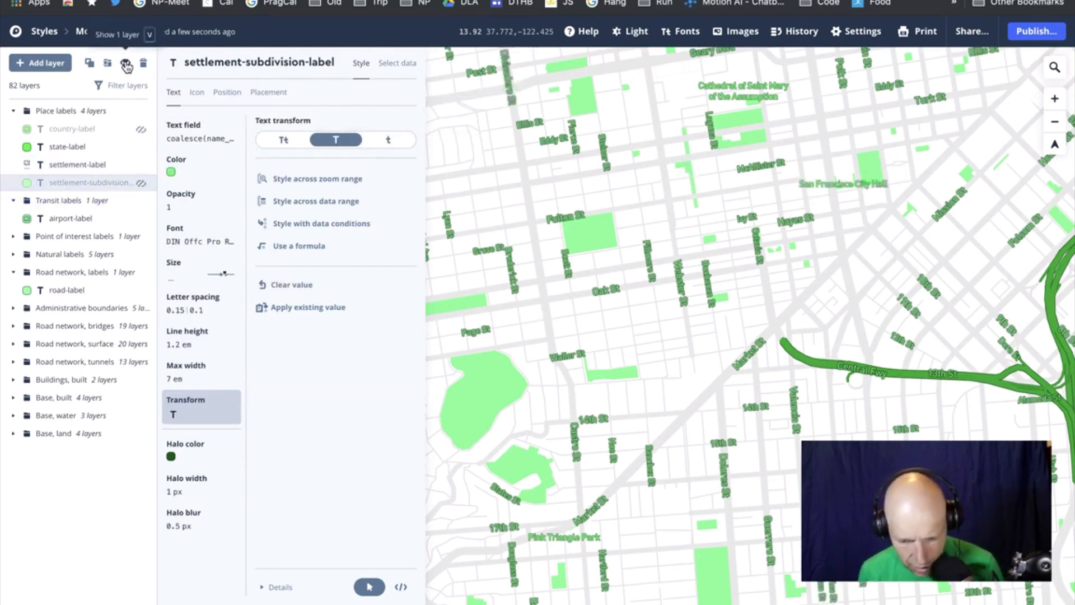
Toggle the settlement-label layer off and back on to check which map labels it controls.
click(78, 165)
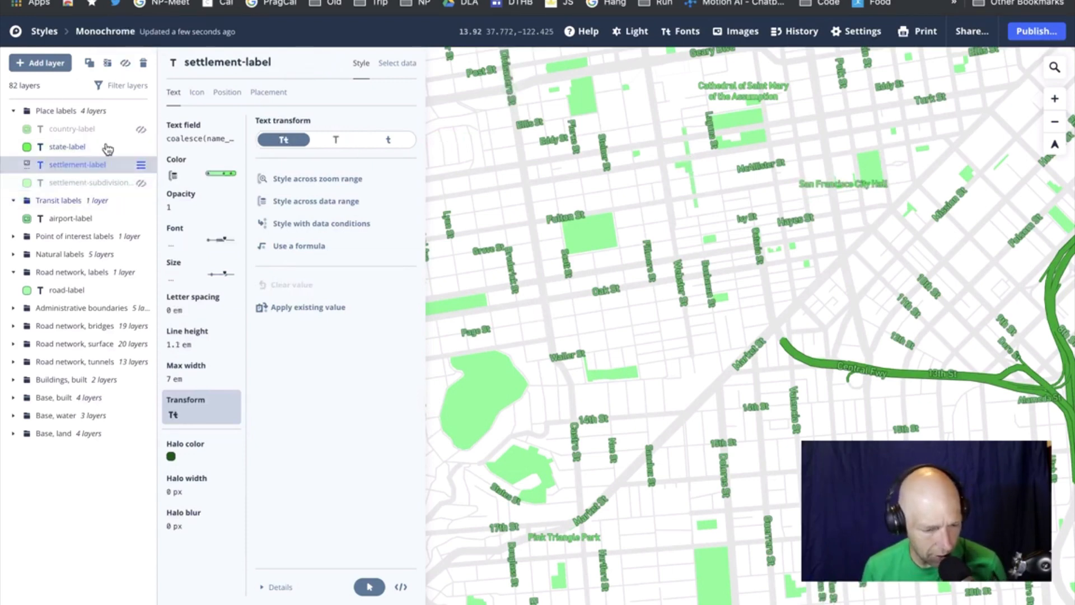
click(127, 63)
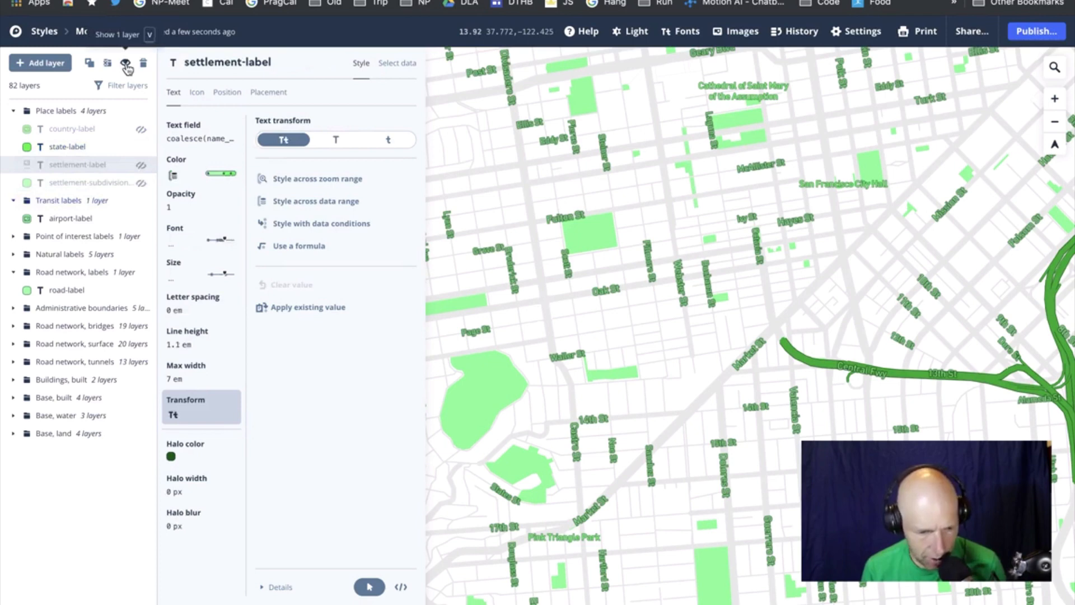
click(127, 63)
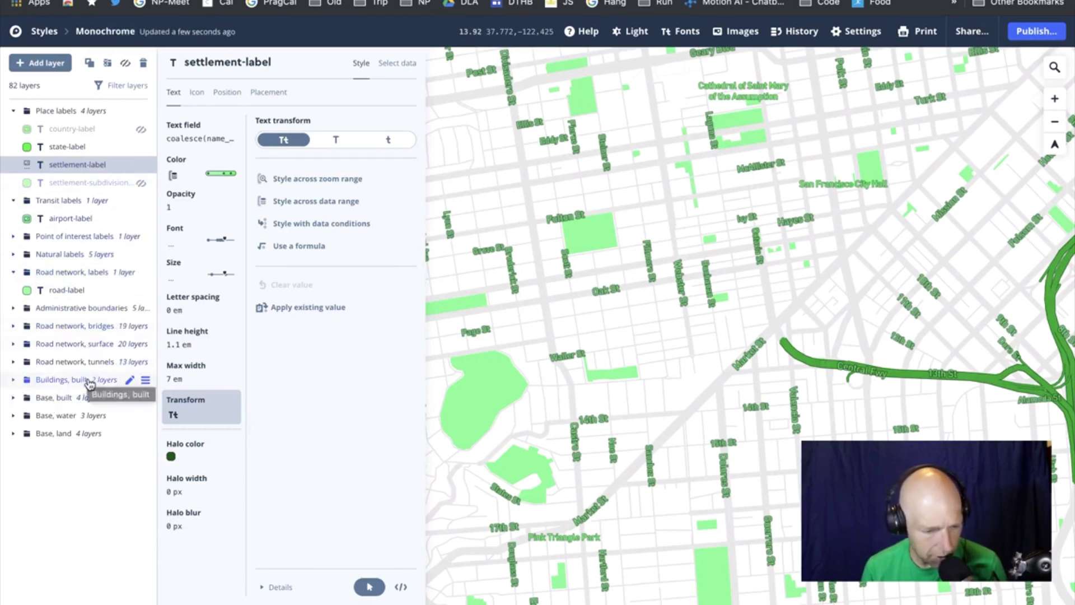
Hide the building and building-outline layers in the Buildings, built group.
click(66, 292)
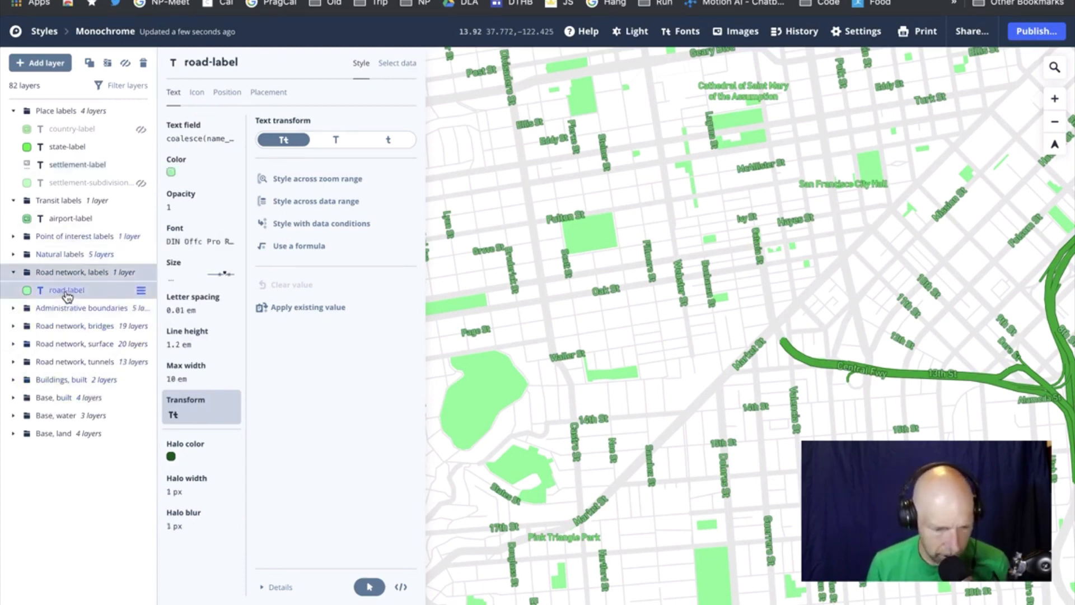
click(67, 296)
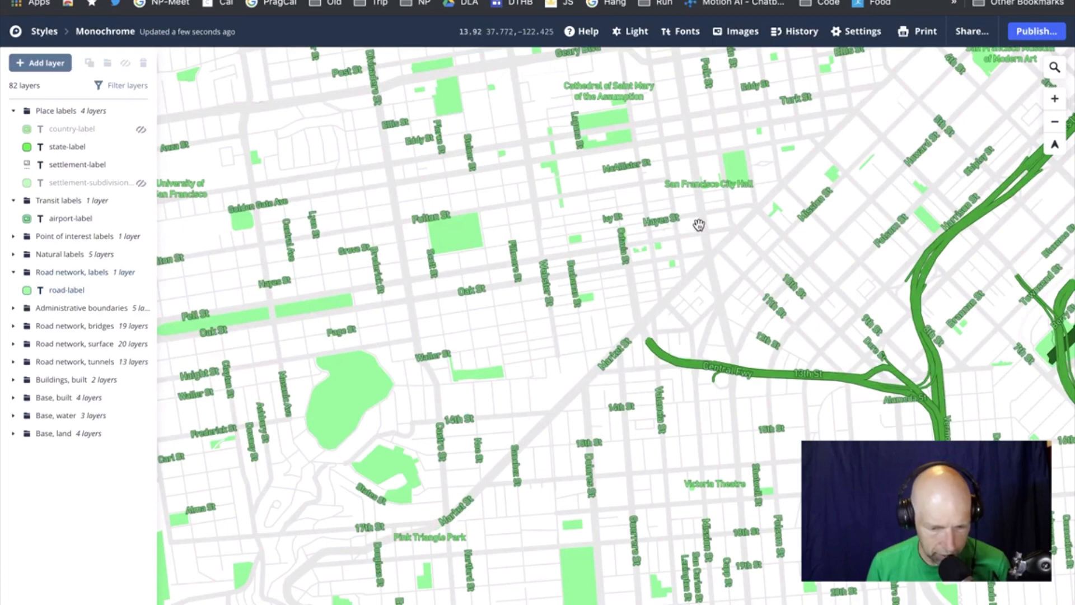
scroll(698, 224, up, 5)
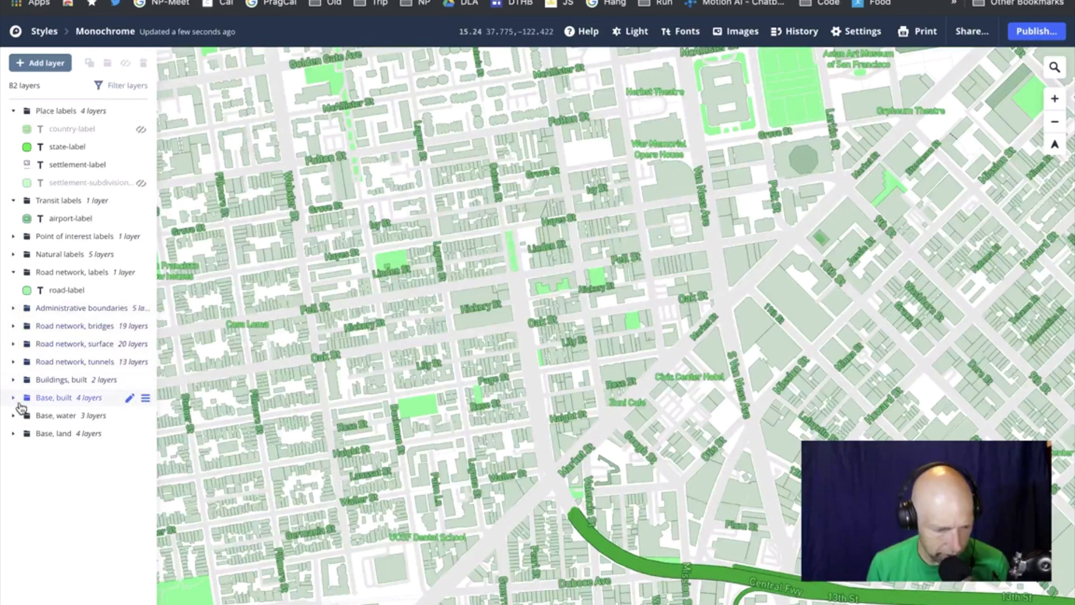
click(13, 380)
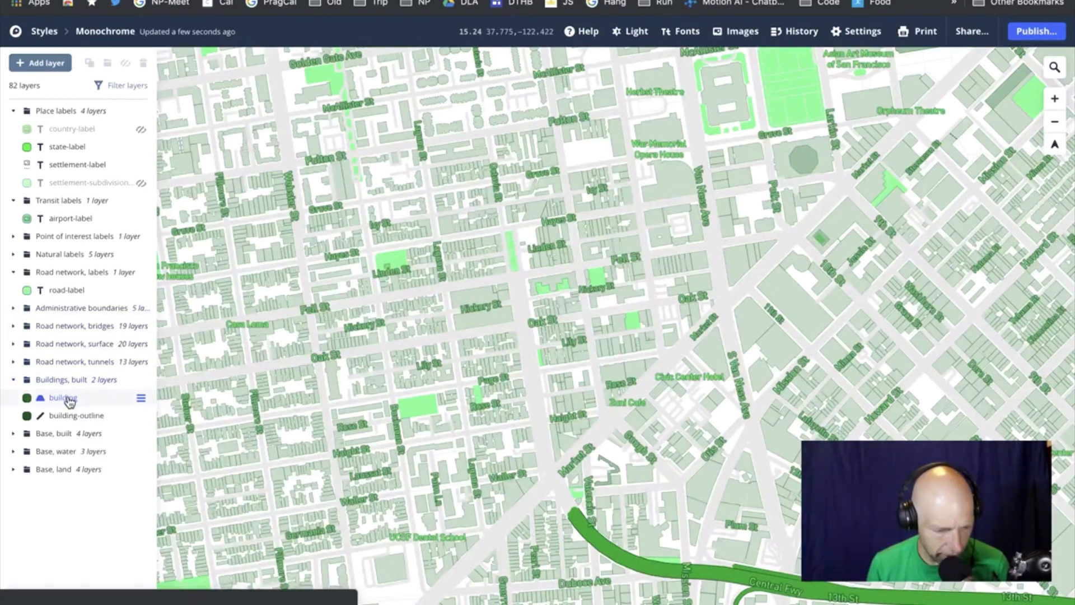
click(63, 397)
click(125, 63)
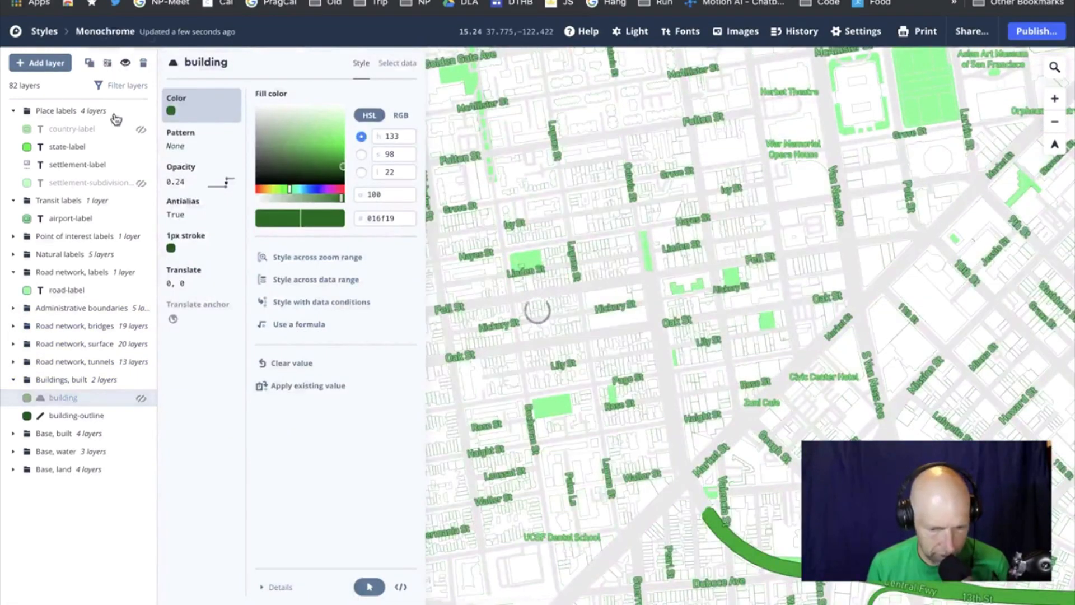
click(91, 414)
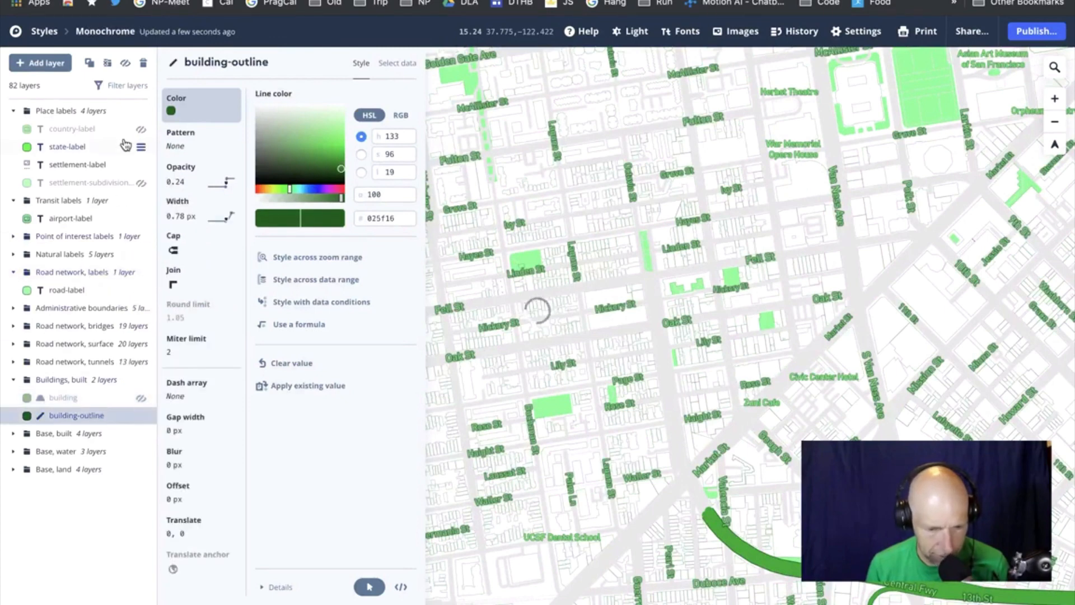
click(125, 63)
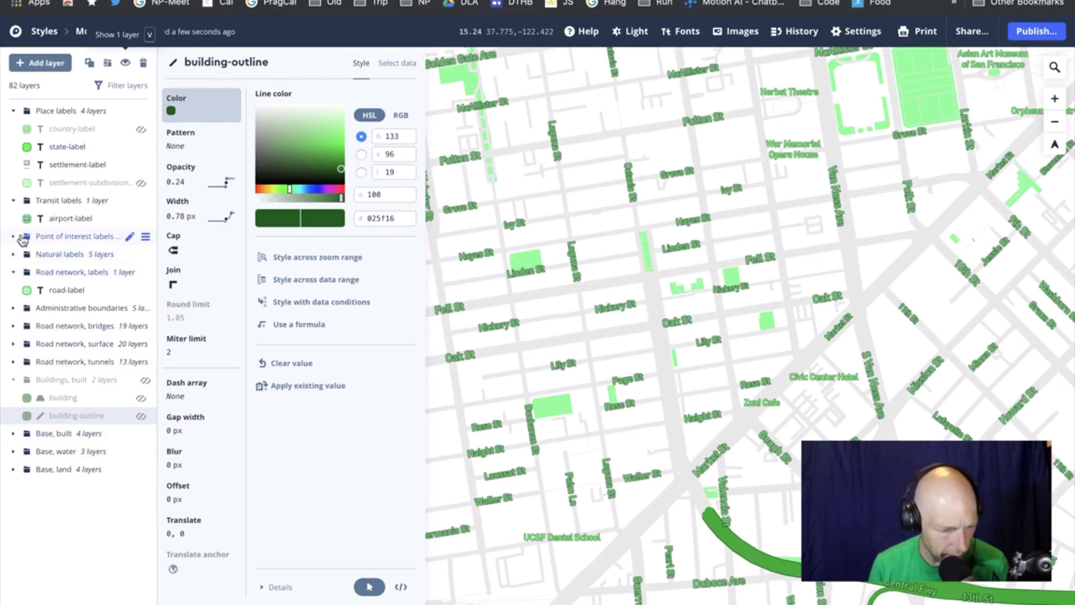
Toggle the road-street-low layer in the Road network, surface group off and on to check what it controls.
click(15, 329)
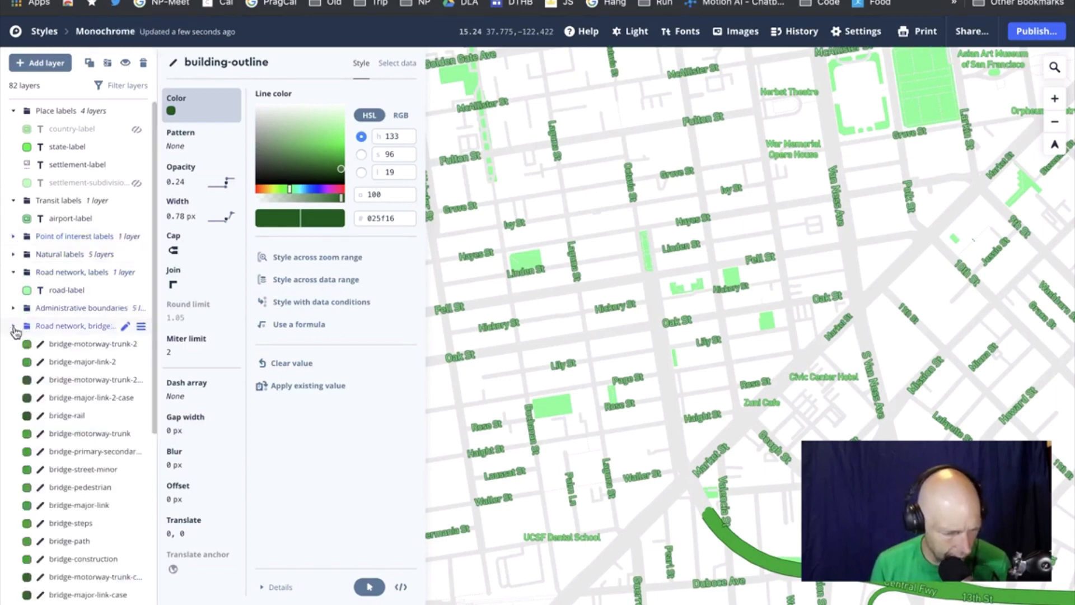
click(15, 329)
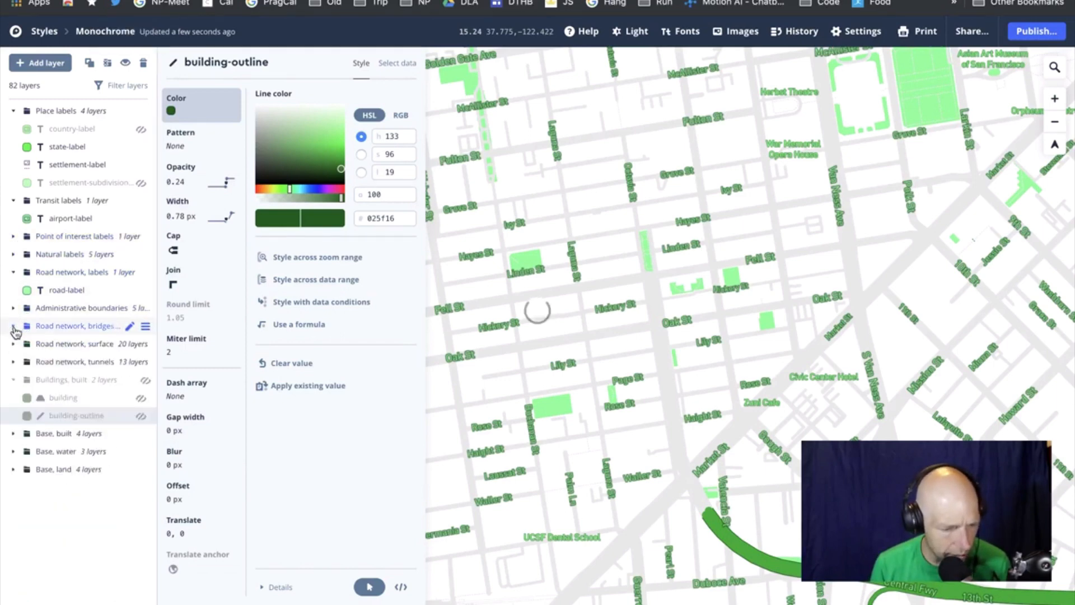
click(64, 350)
click(14, 346)
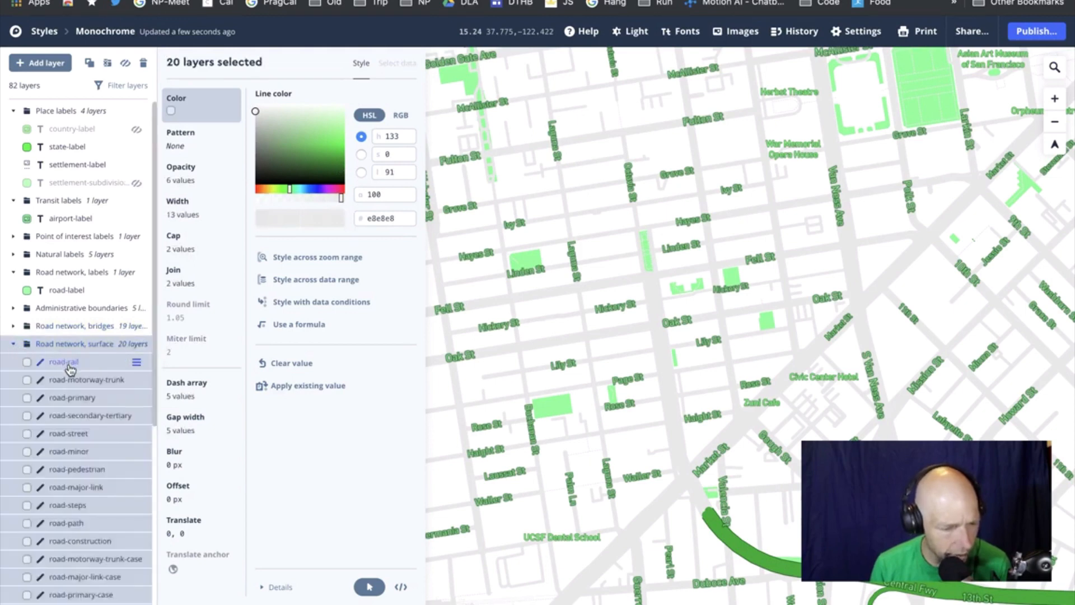
scroll(70, 369, down, 5)
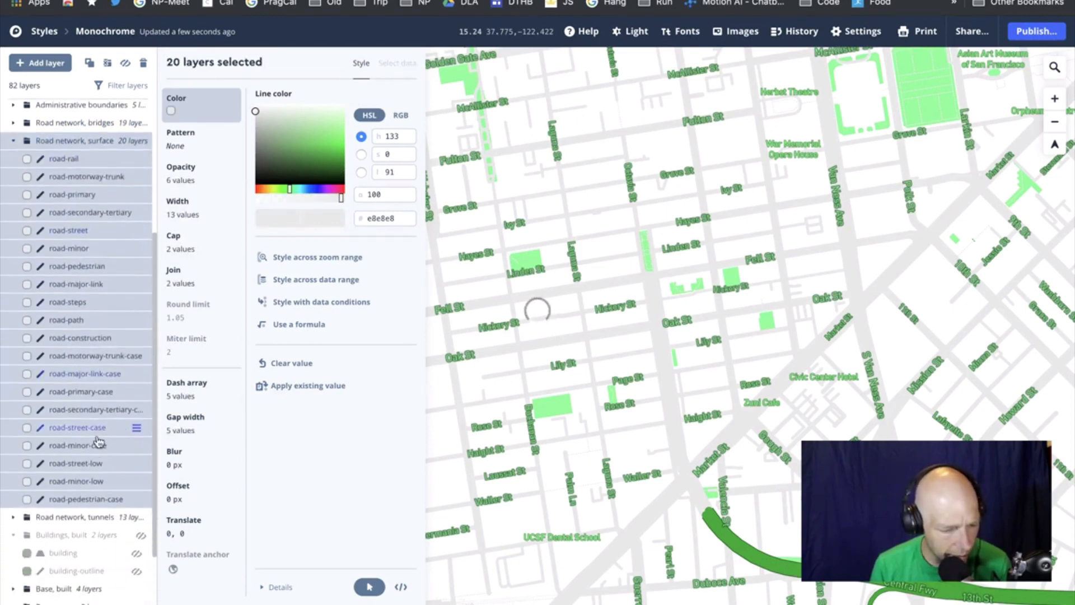
click(80, 466)
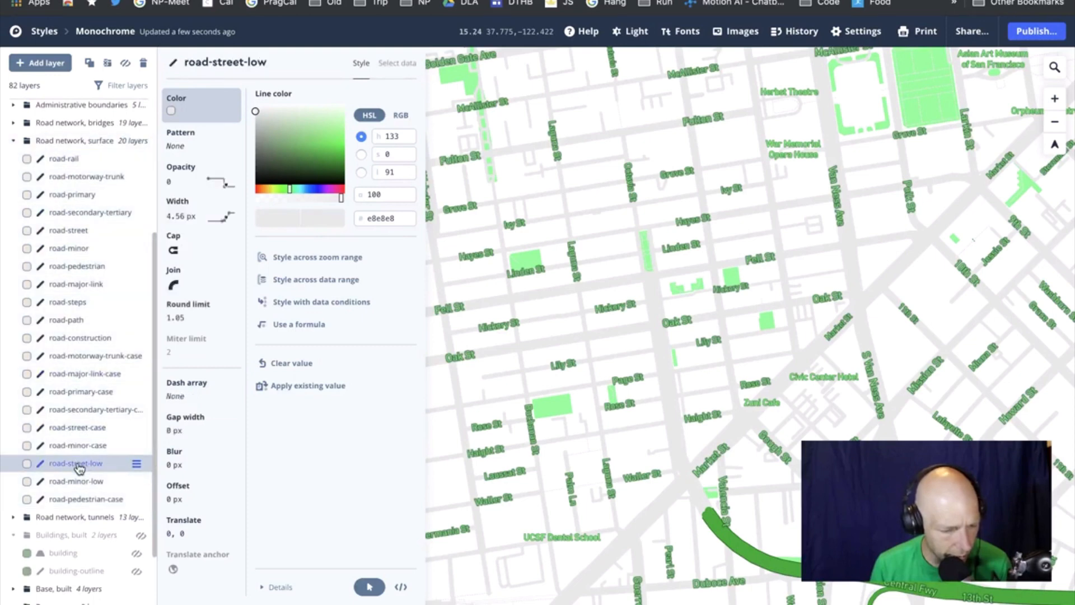
click(127, 63)
click(127, 64)
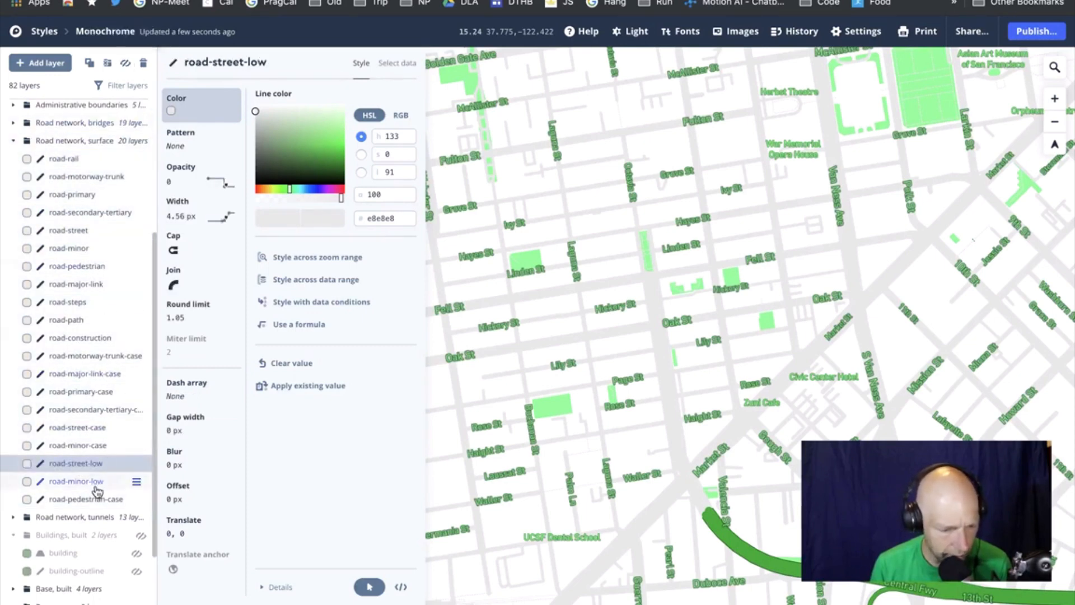
Toggle the road-street-case layer's visibility repeatedly to compare the map, leaving the layer shown.
click(100, 505)
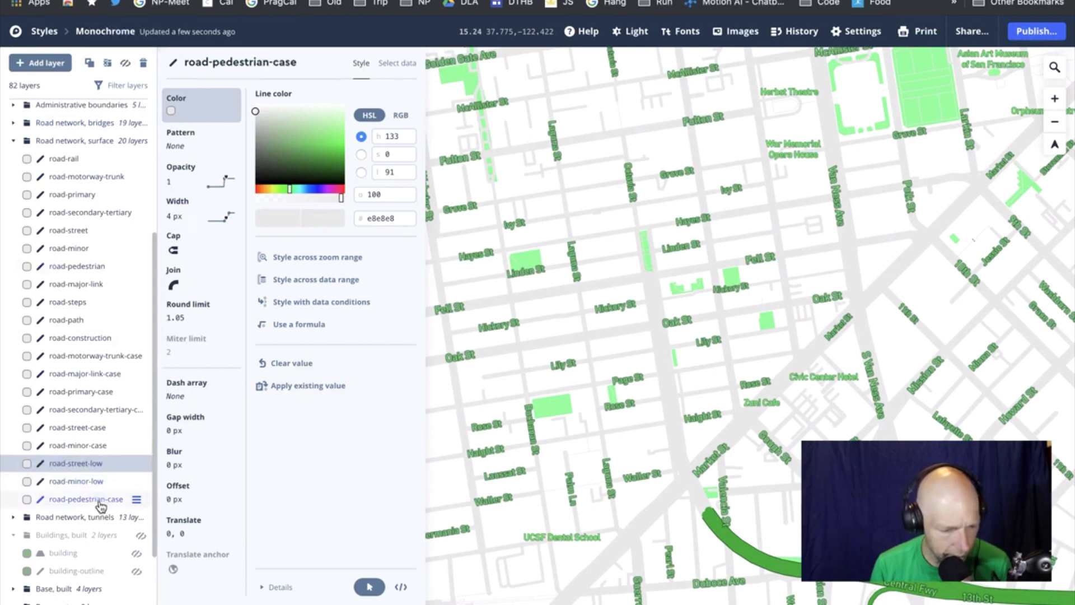
click(78, 429)
click(125, 64)
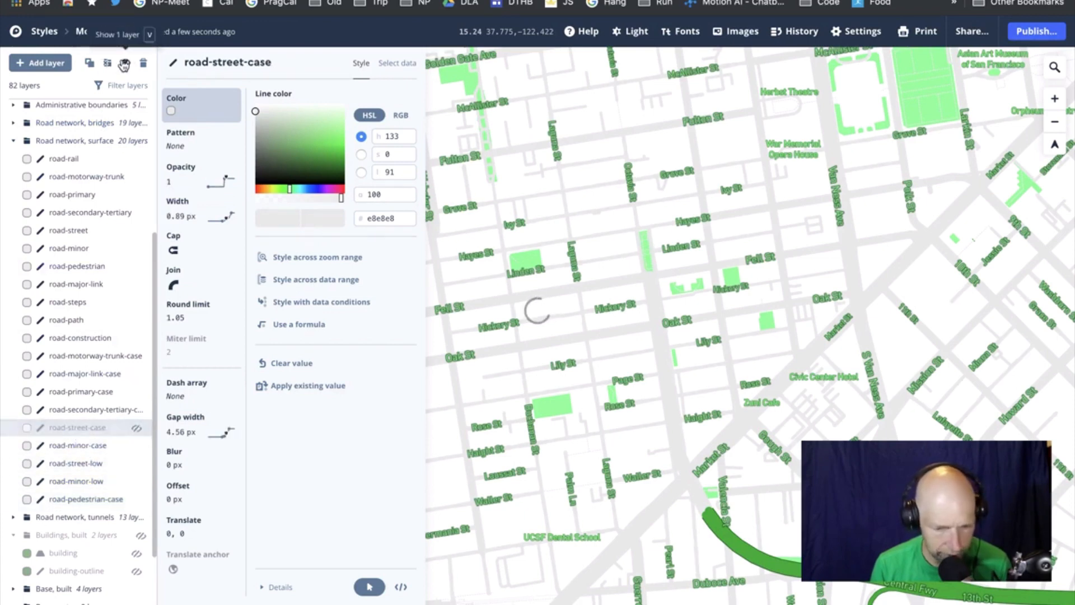
click(124, 64)
click(125, 64)
click(124, 64)
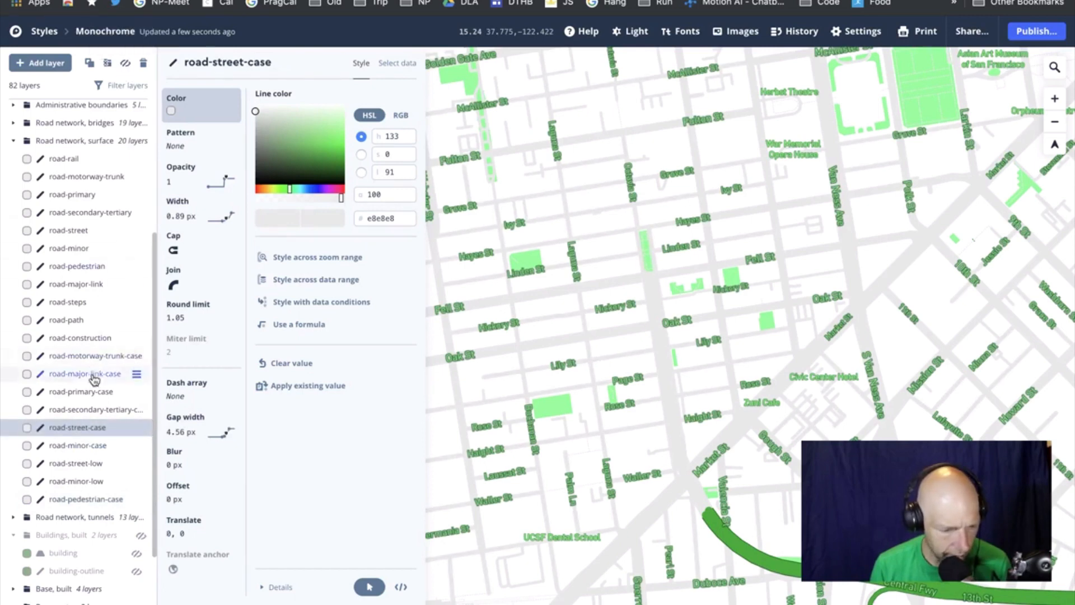
Toggle the road-street and road-minor layers off and on in turn to compare their effect on the map.
click(69, 230)
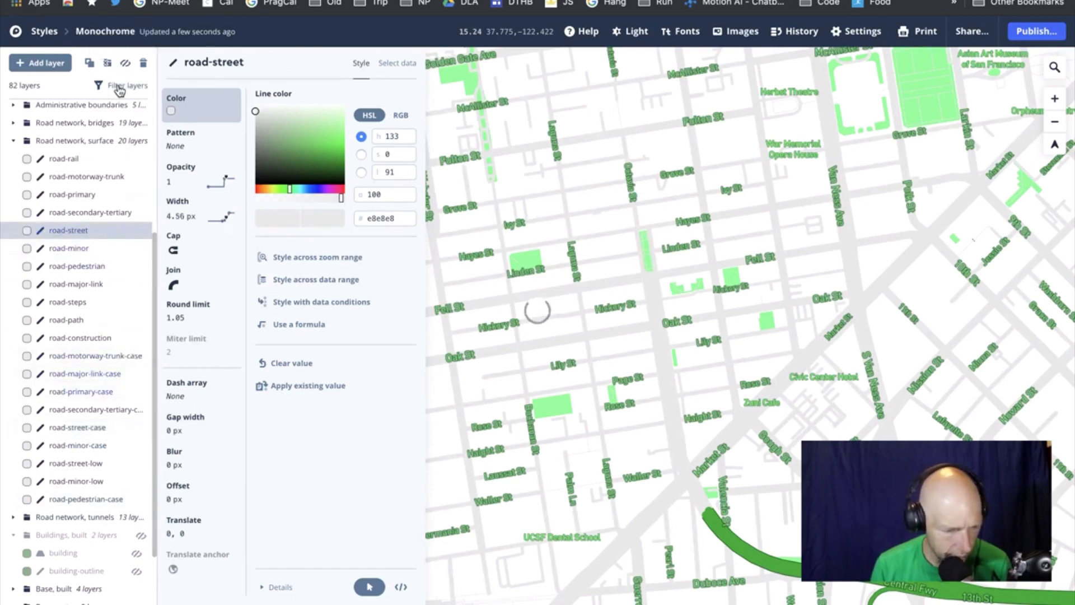
click(126, 64)
click(126, 63)
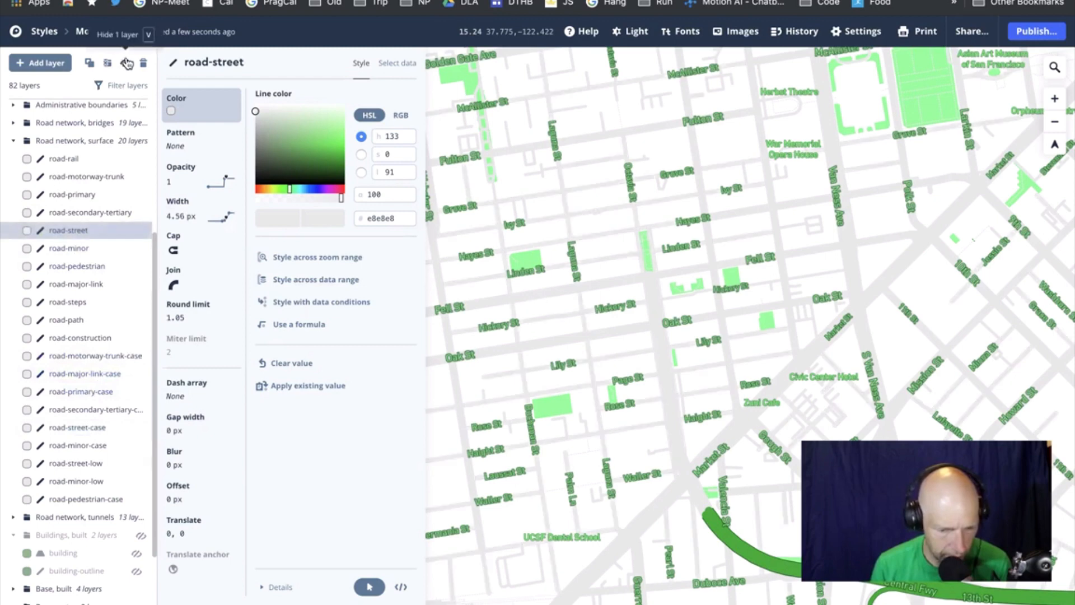
click(69, 248)
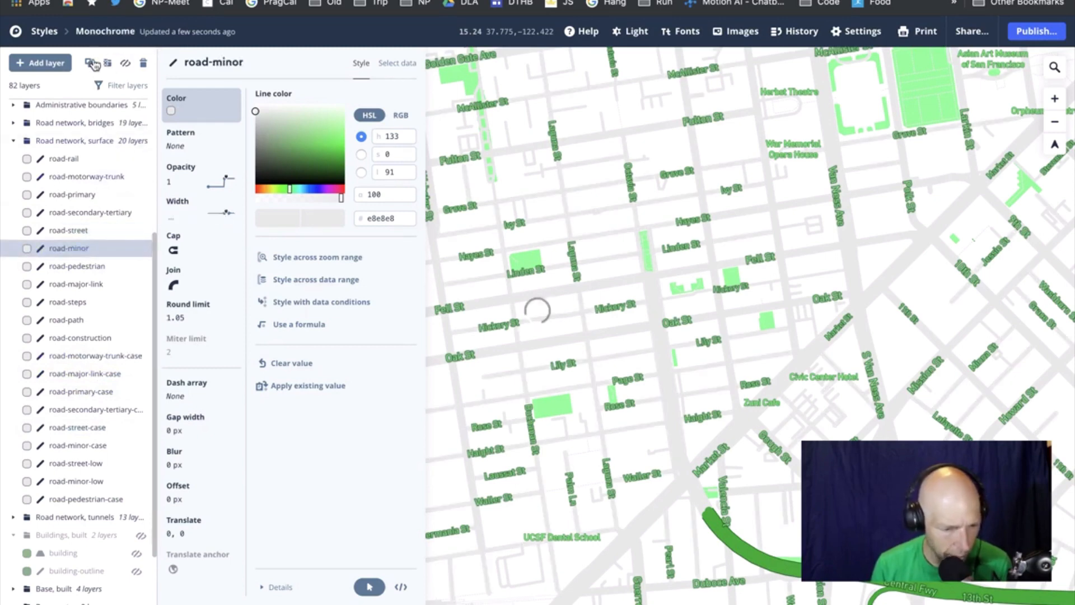
click(124, 64)
click(124, 64)
click(124, 64)
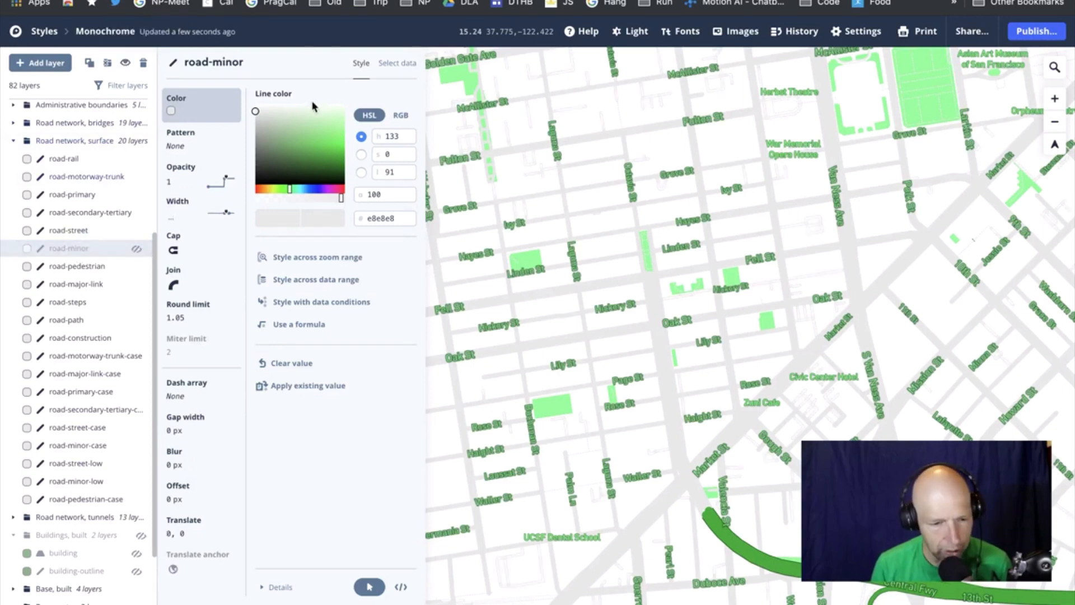
click(124, 64)
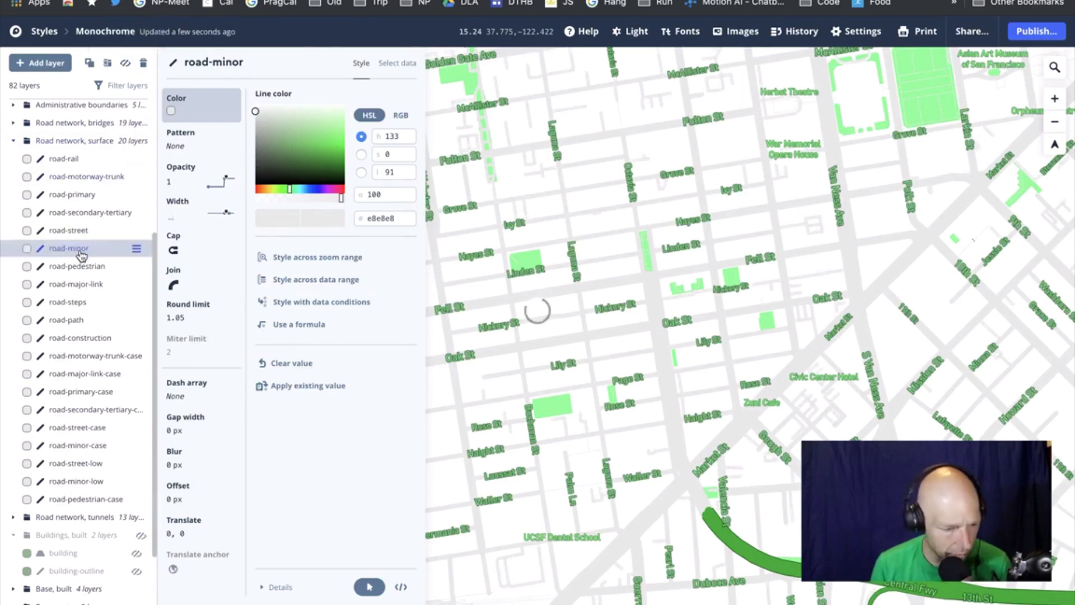
Toggle the road-primary and road-secondary-tertiary layers off and on in turn to check which roads they draw.
click(80, 195)
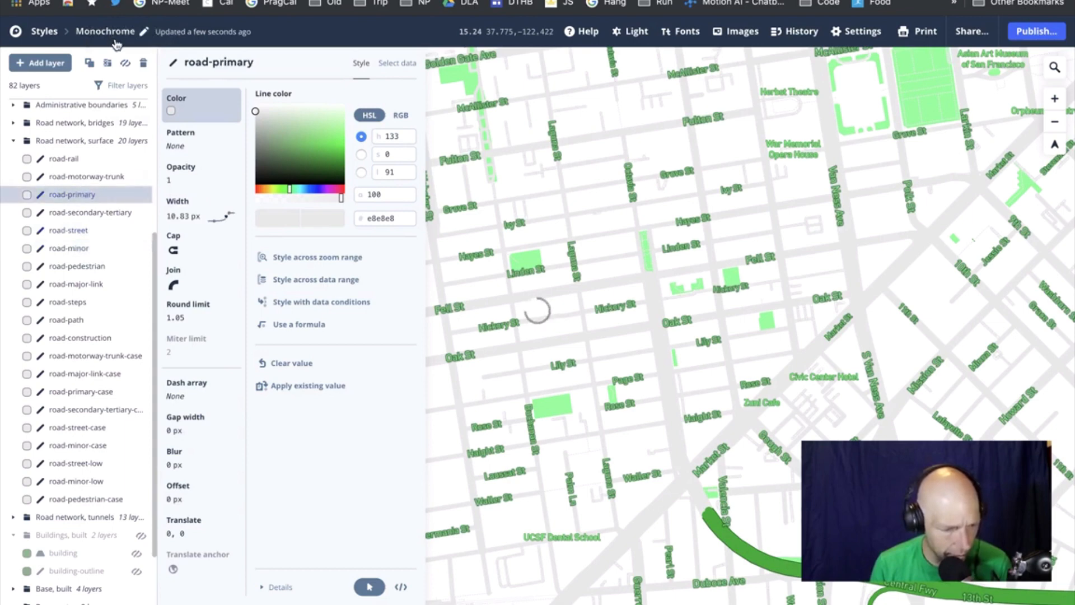
click(125, 64)
click(124, 64)
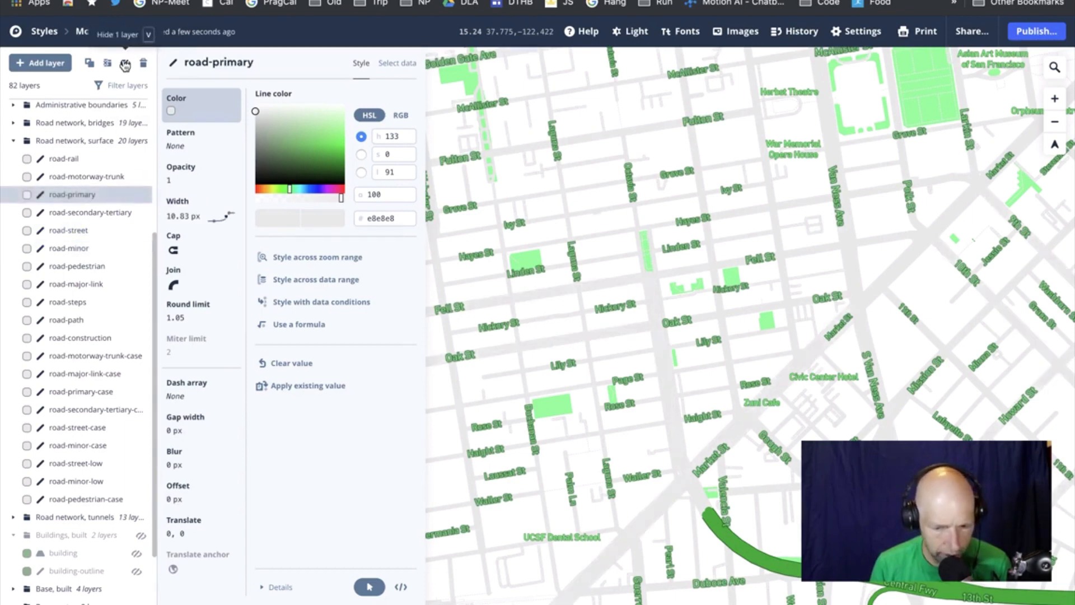
click(124, 64)
click(125, 63)
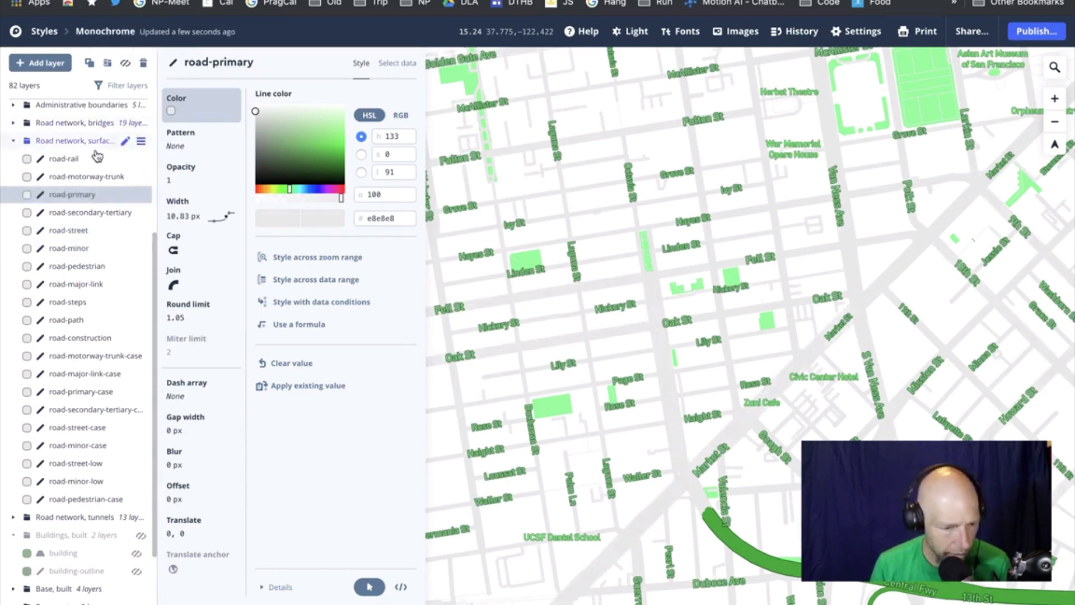
click(87, 177)
click(89, 214)
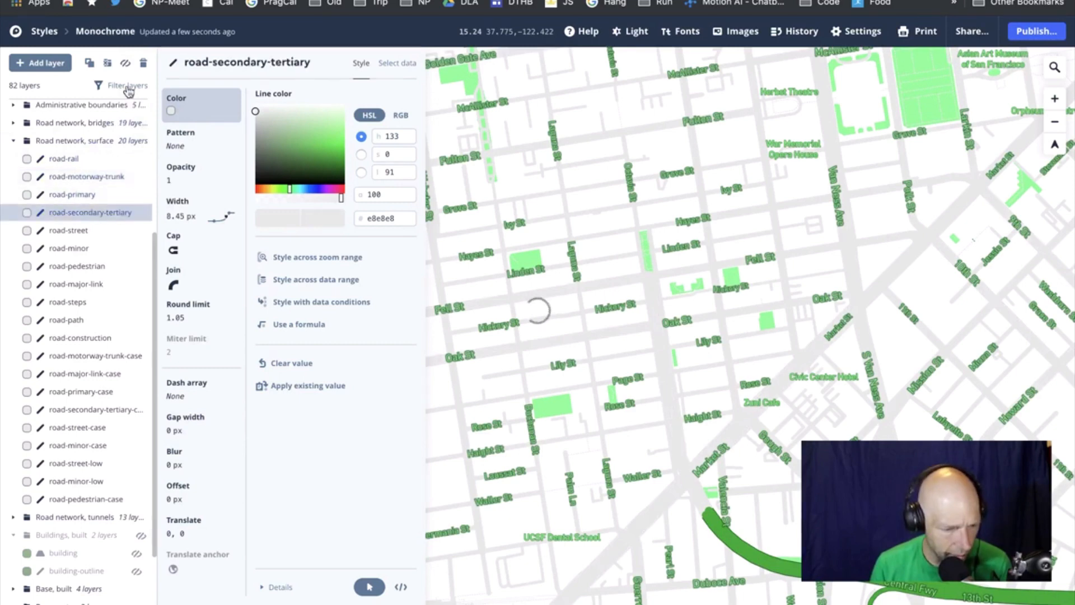
click(125, 64)
click(125, 64)
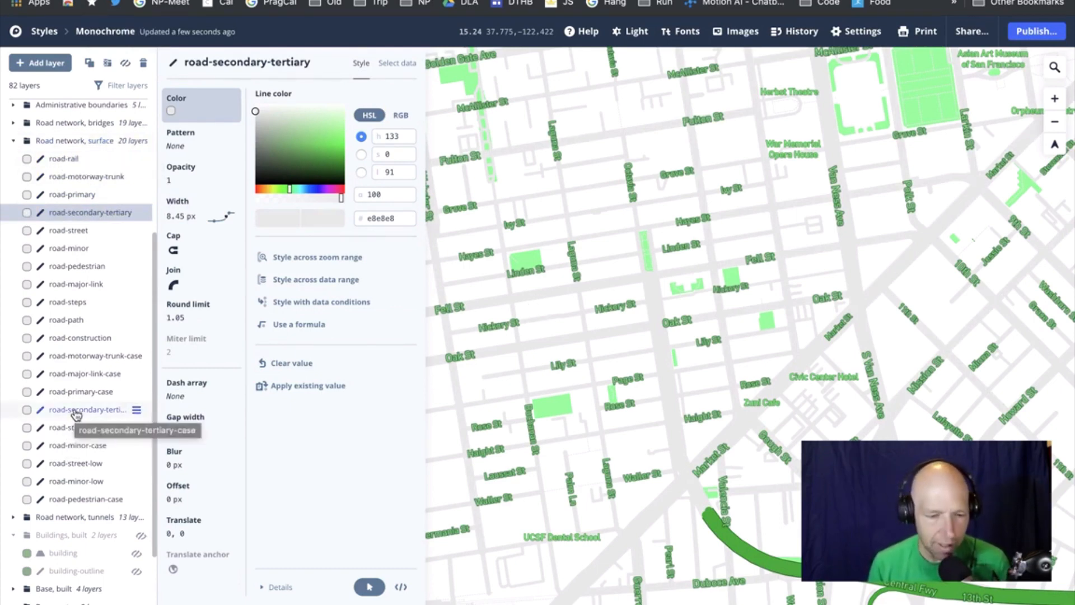
Recolor the road-label layer with a light green halo and black (#000000) text.
scroll(78, 392, up, 5)
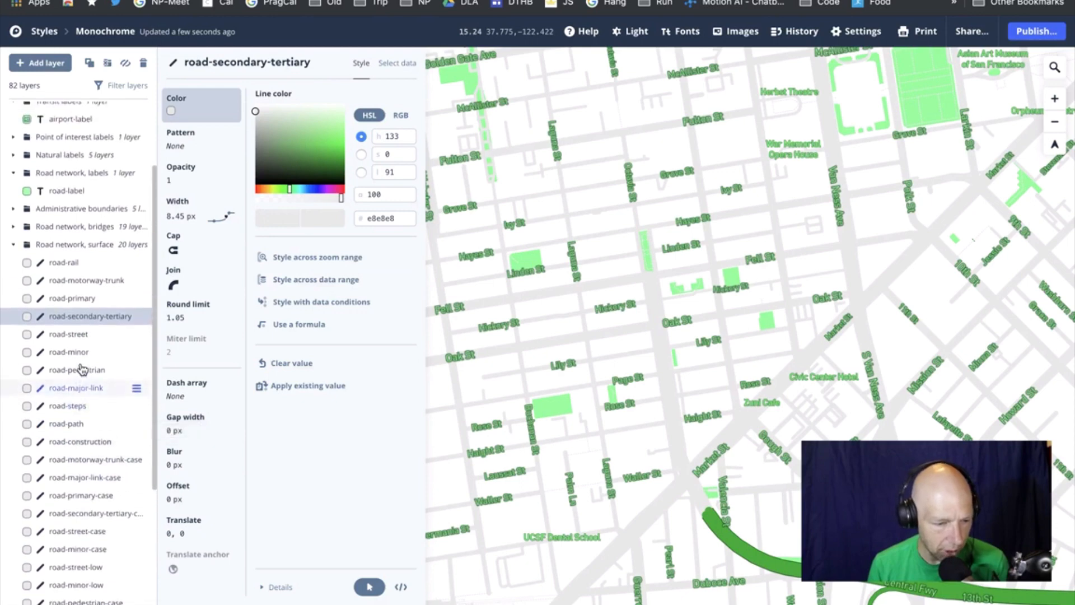
click(14, 206)
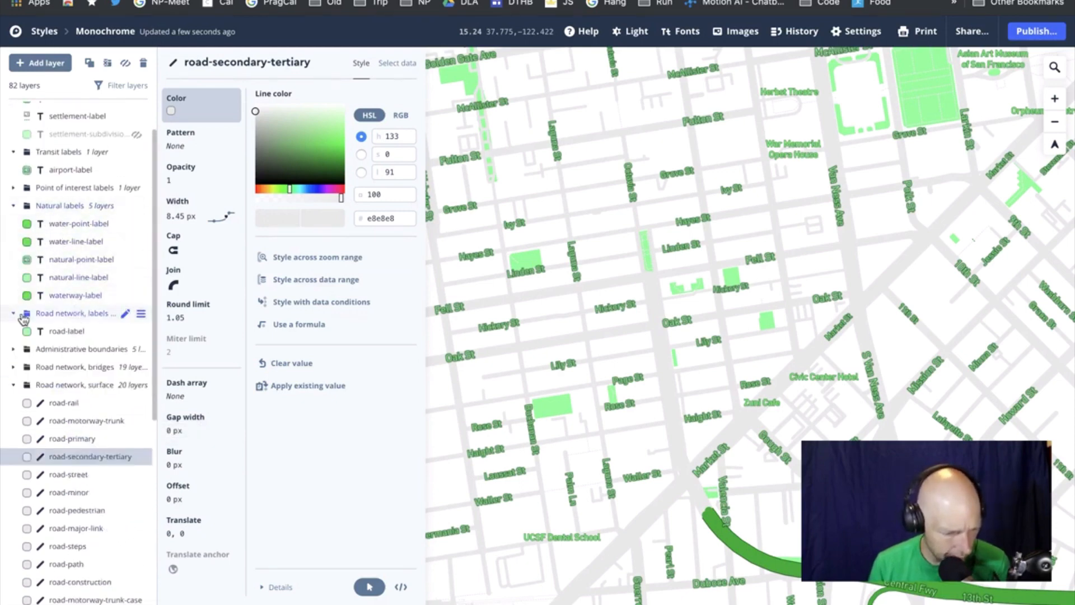
click(60, 332)
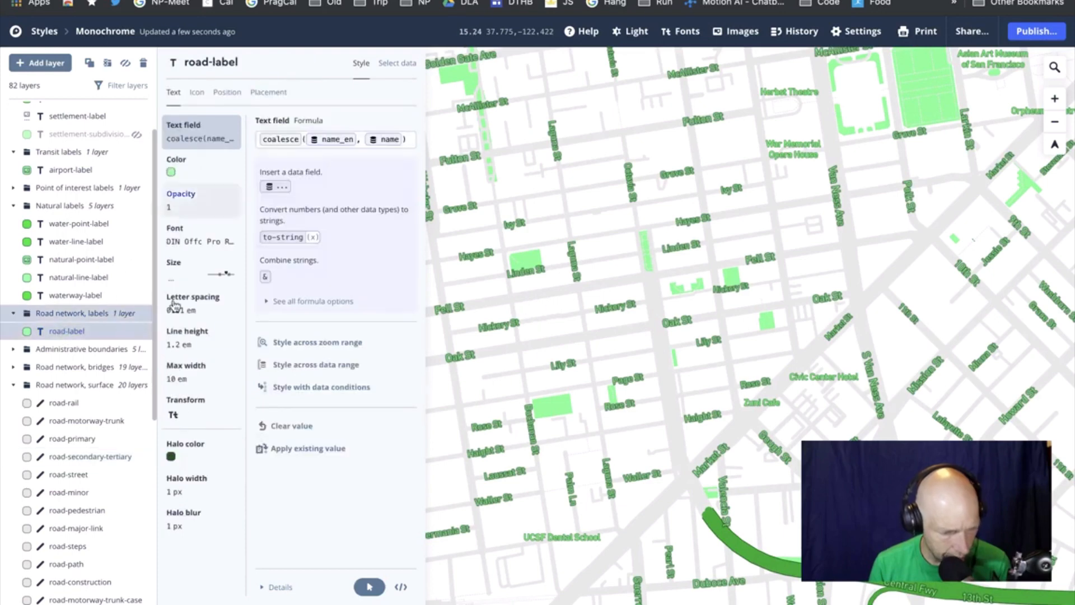
click(188, 448)
click(344, 152)
drag(345, 152, 345, 229)
click(174, 170)
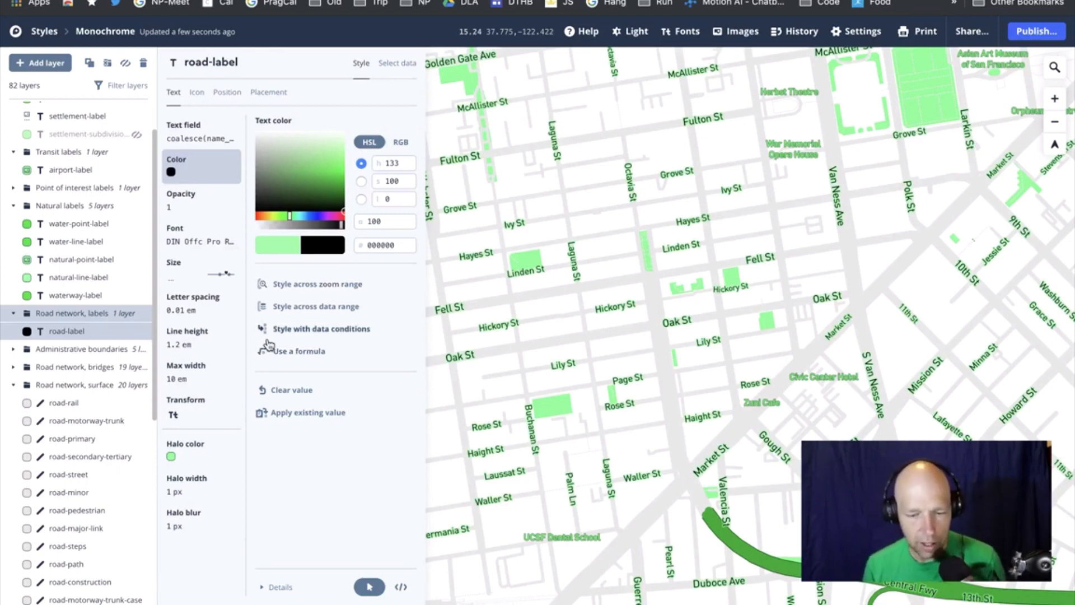
Examine the restyled road labels across San Francisco at several zoom levels with no layer selected.
scroll(738, 459, up, 2)
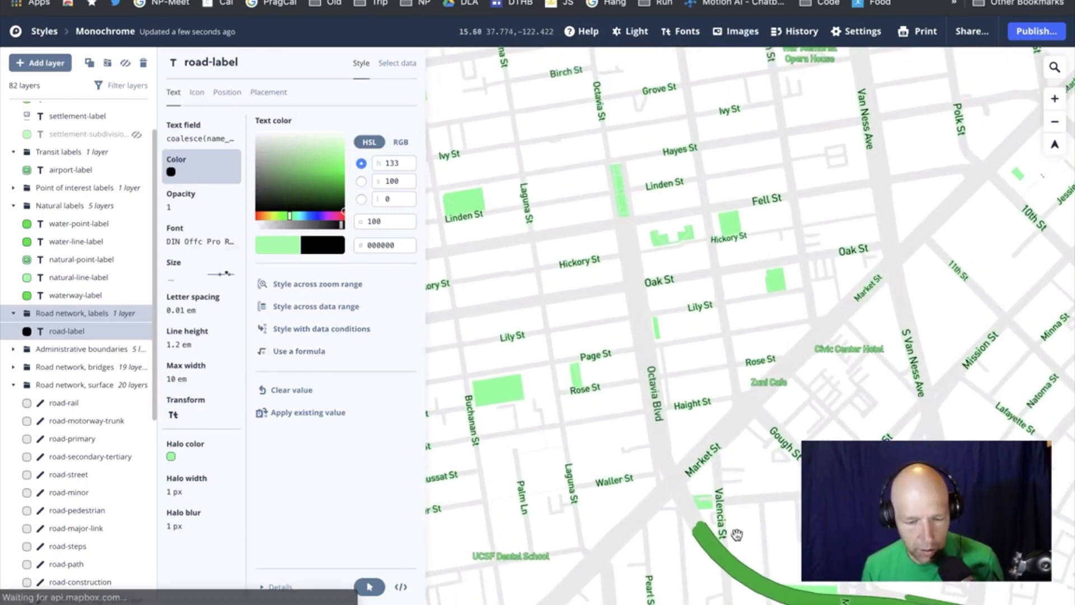
click(67, 335)
scroll(554, 307, down, 8)
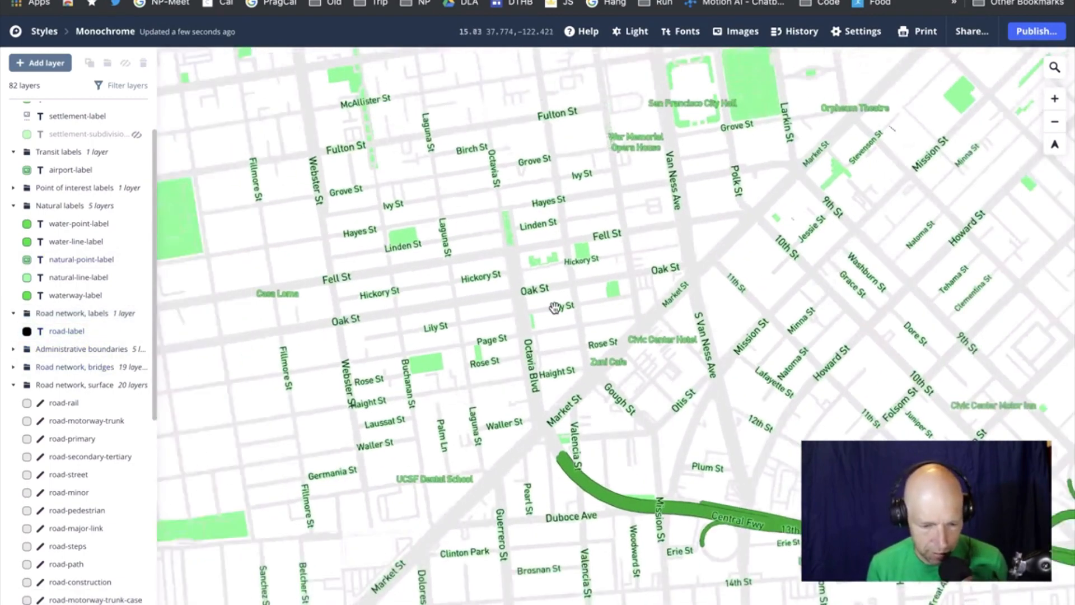
scroll(555, 307, down, 5)
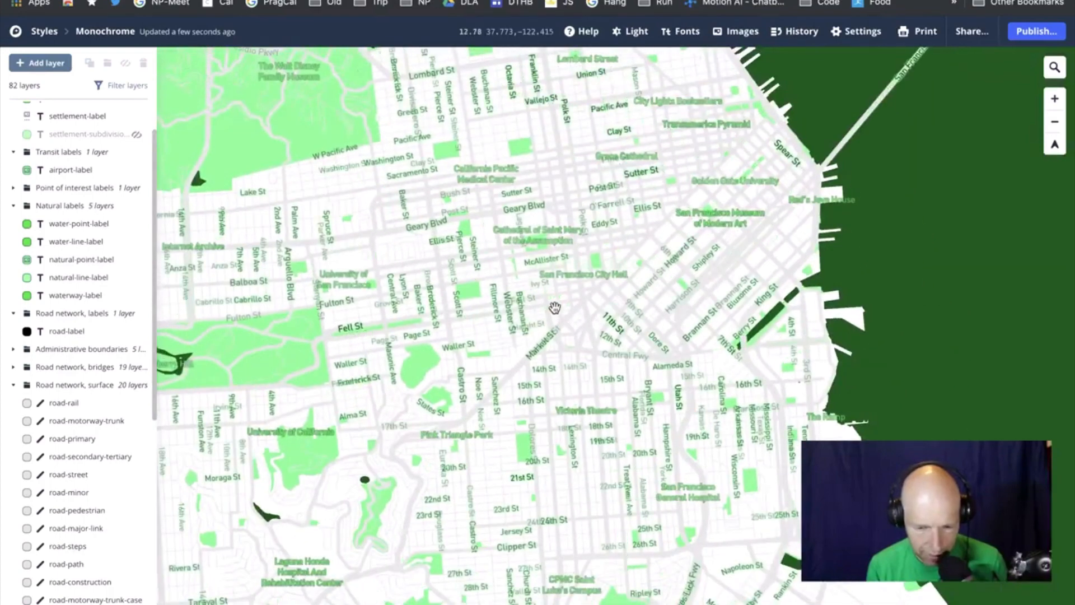
drag(781, 291, 813, 399)
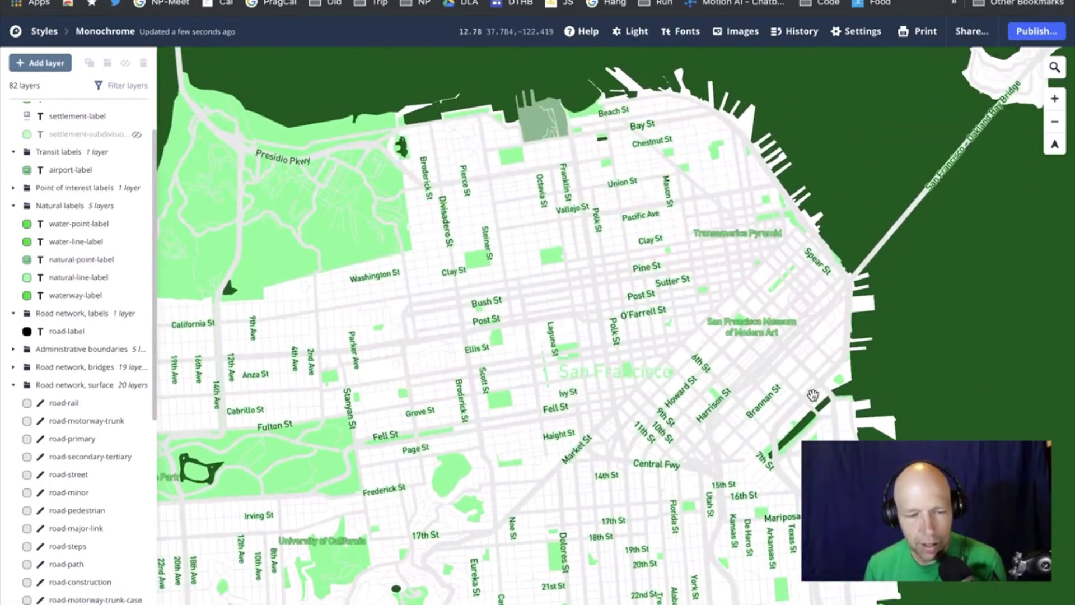
scroll(813, 390, down, 3)
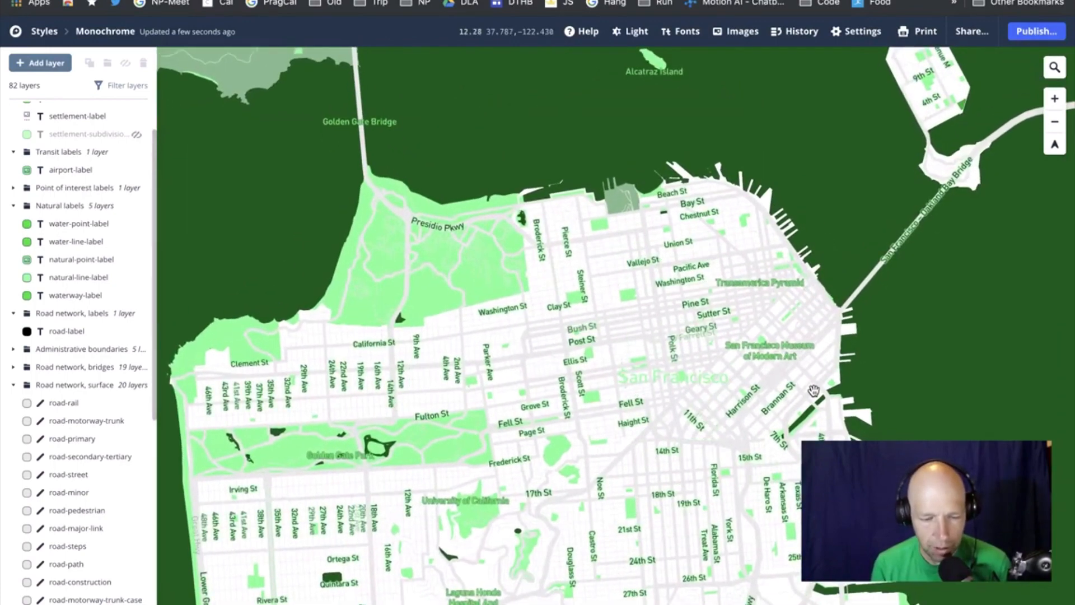
scroll(813, 390, up, 4)
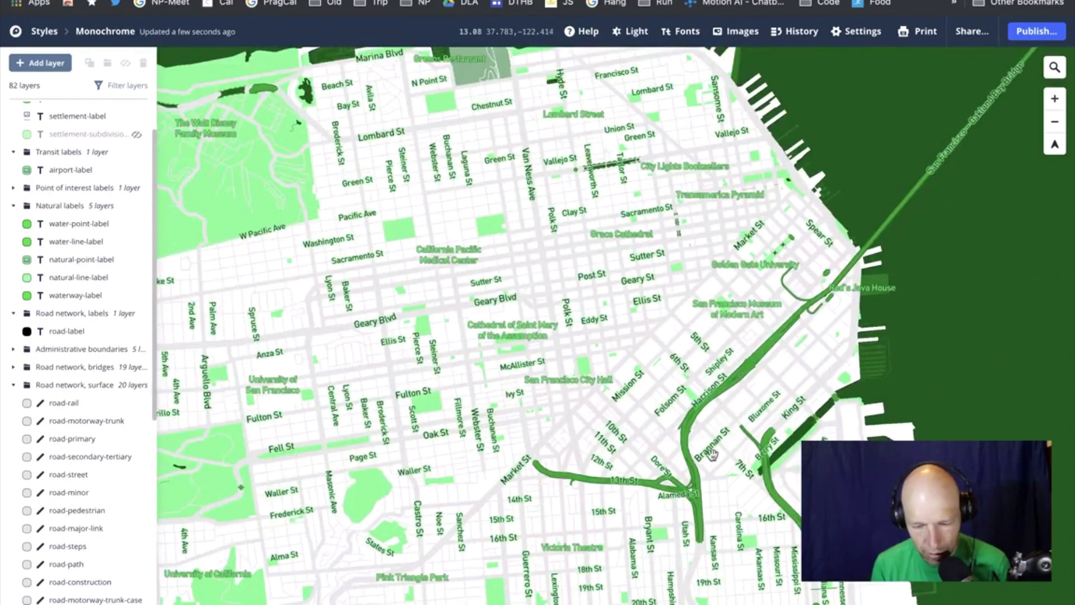
scroll(707, 430, down, 2)
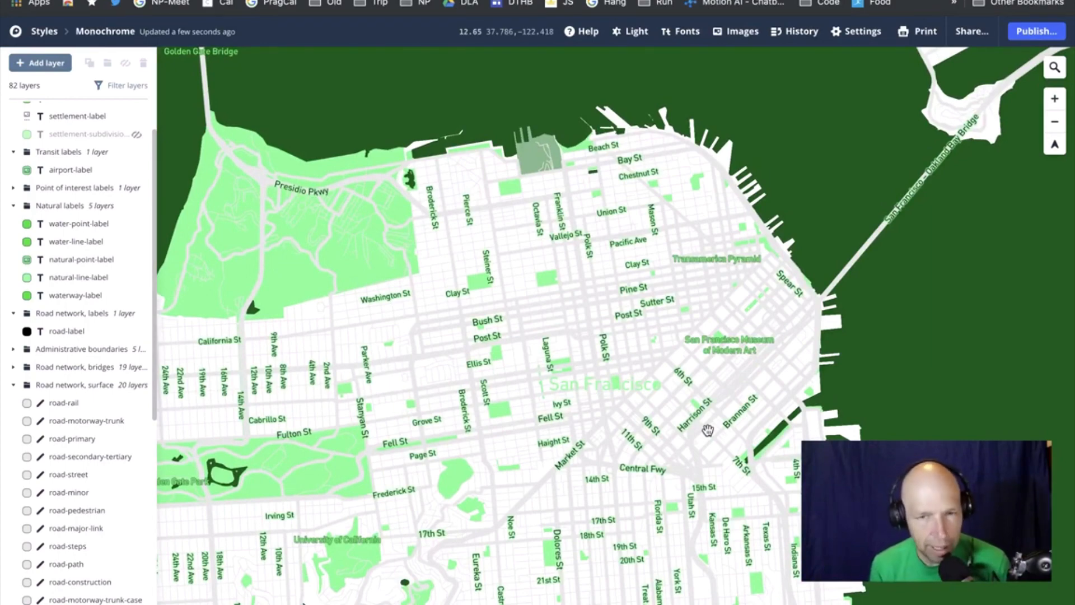
scroll(707, 430, down, 2)
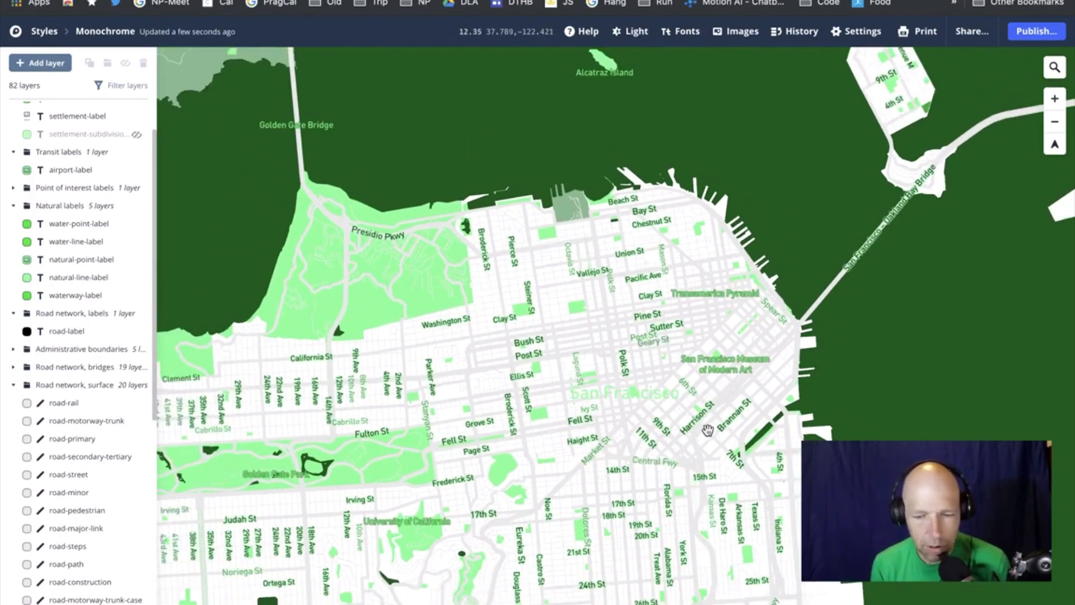
scroll(707, 430, down, 1)
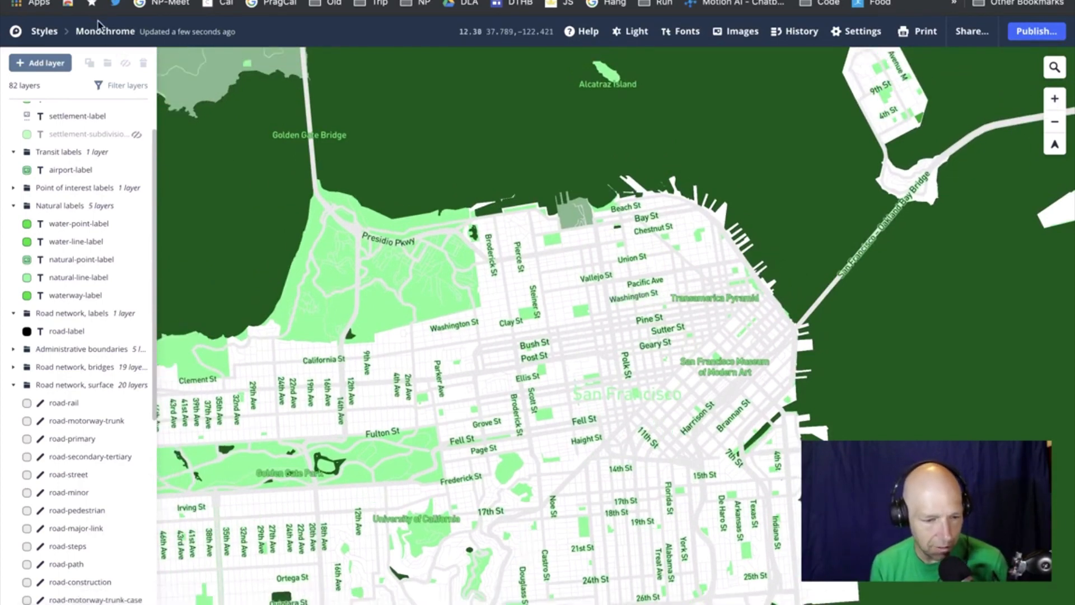
Rename the map style as NP_Monochrome.
click(143, 31)
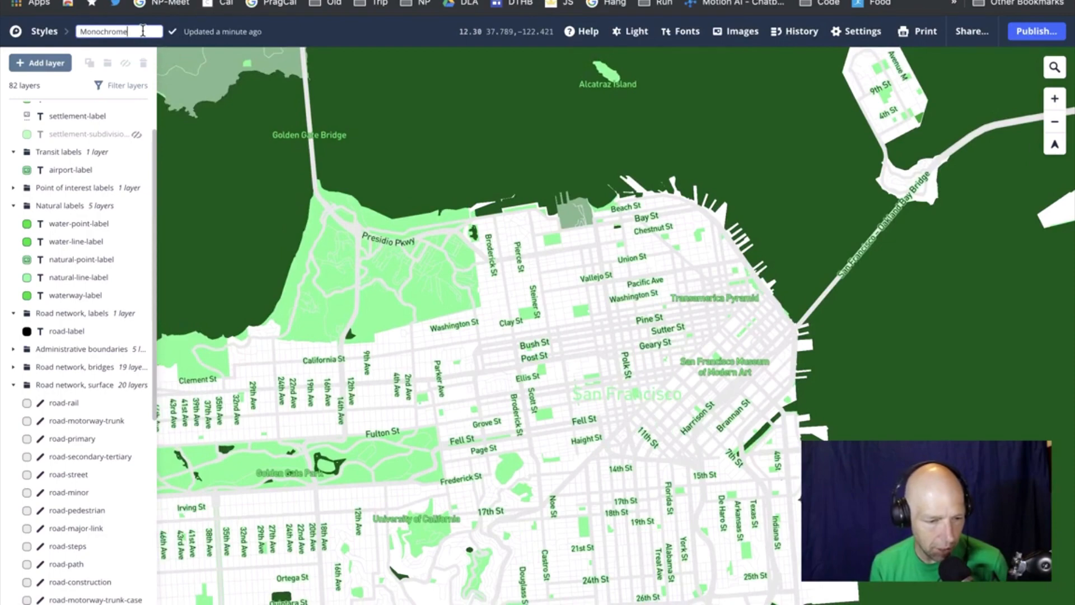
text(NP_)
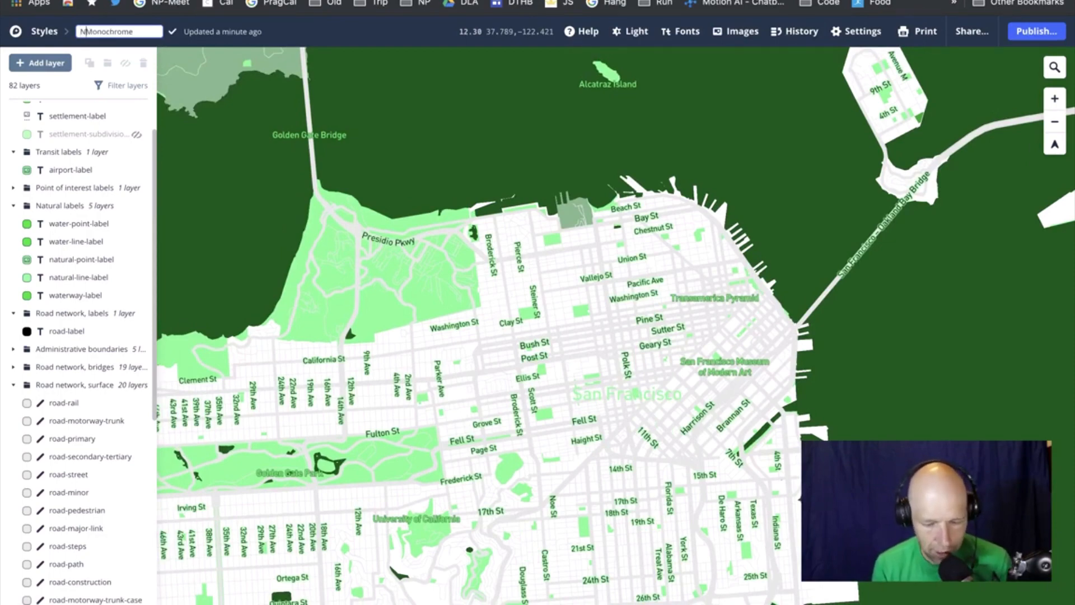
key(Return)
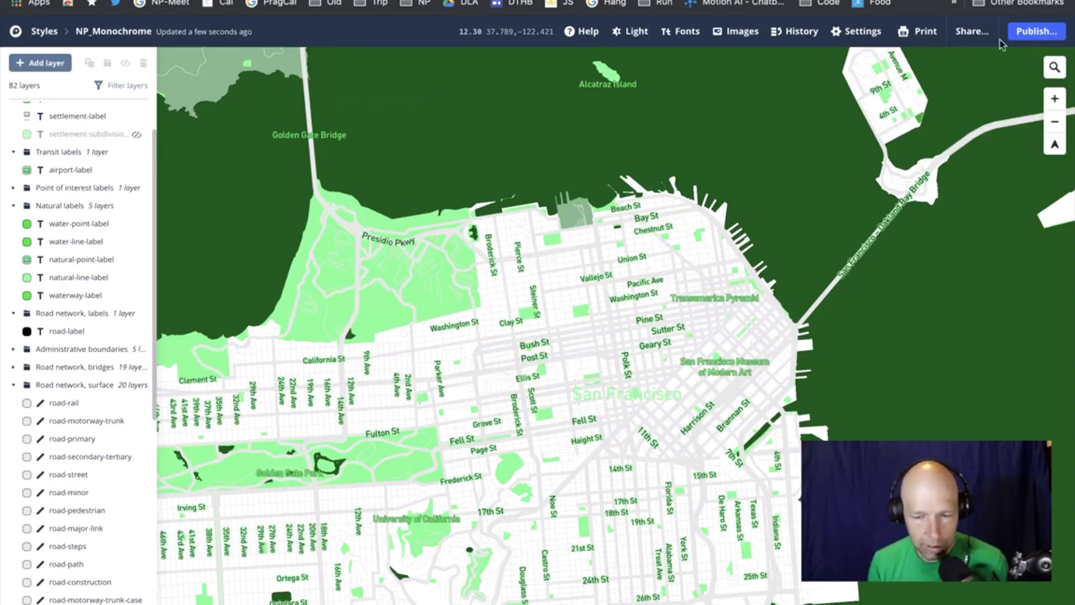
Publish the pending changes of the NP_Monochrome style to its production style.
click(1033, 33)
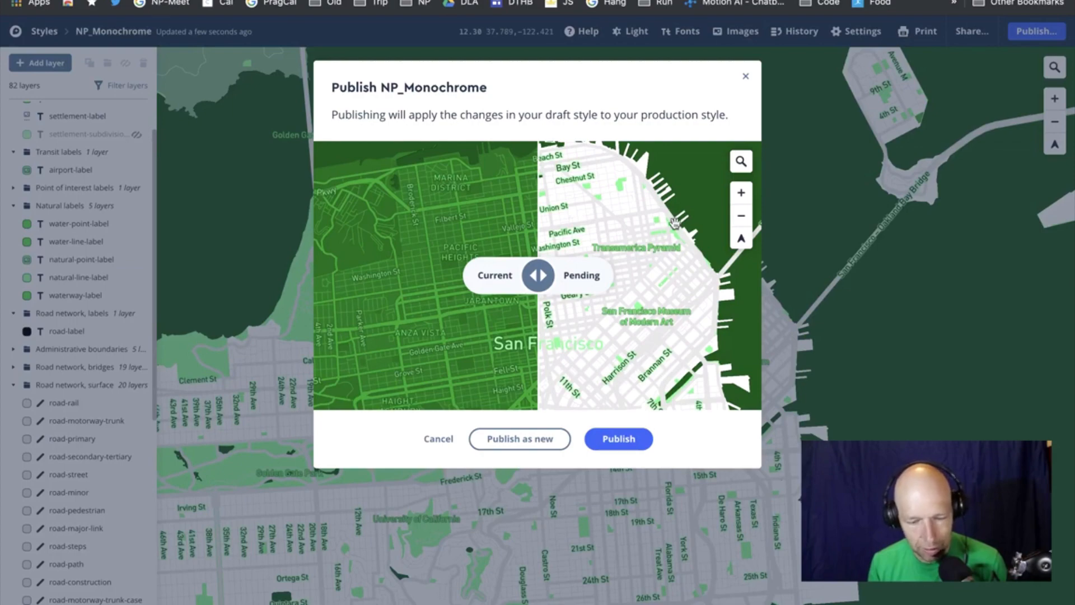
click(618, 439)
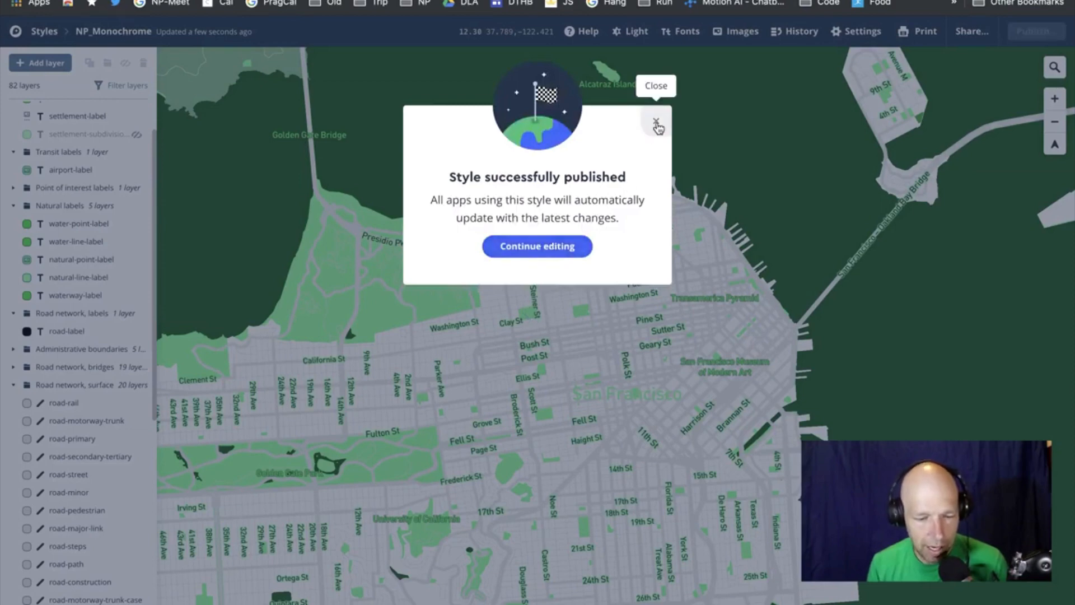
click(655, 121)
Copy the style URL of NP_Monochrome from the Styles list.
click(40, 31)
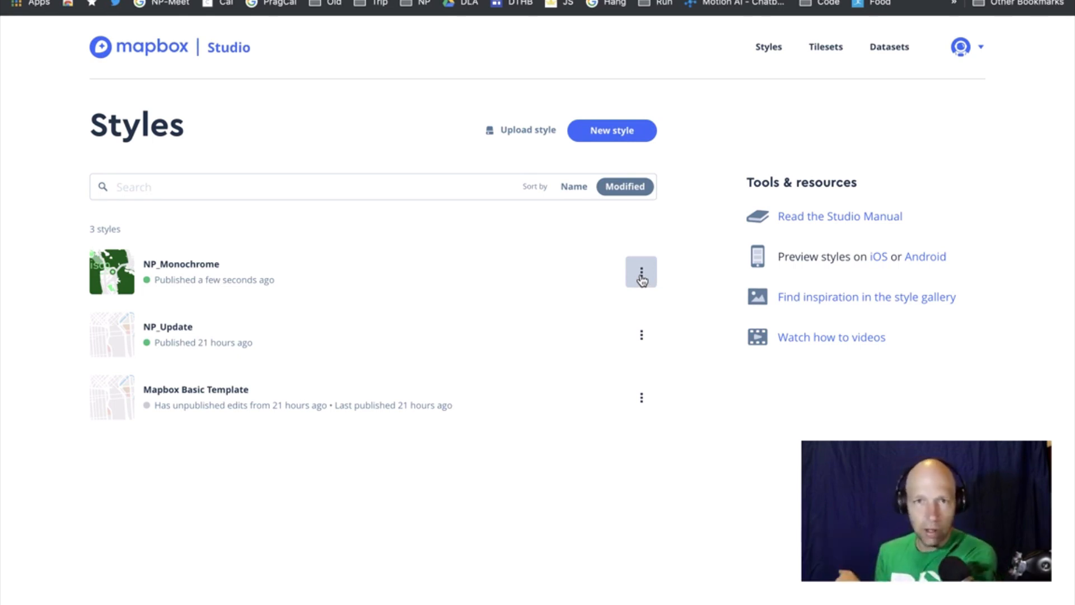
click(641, 274)
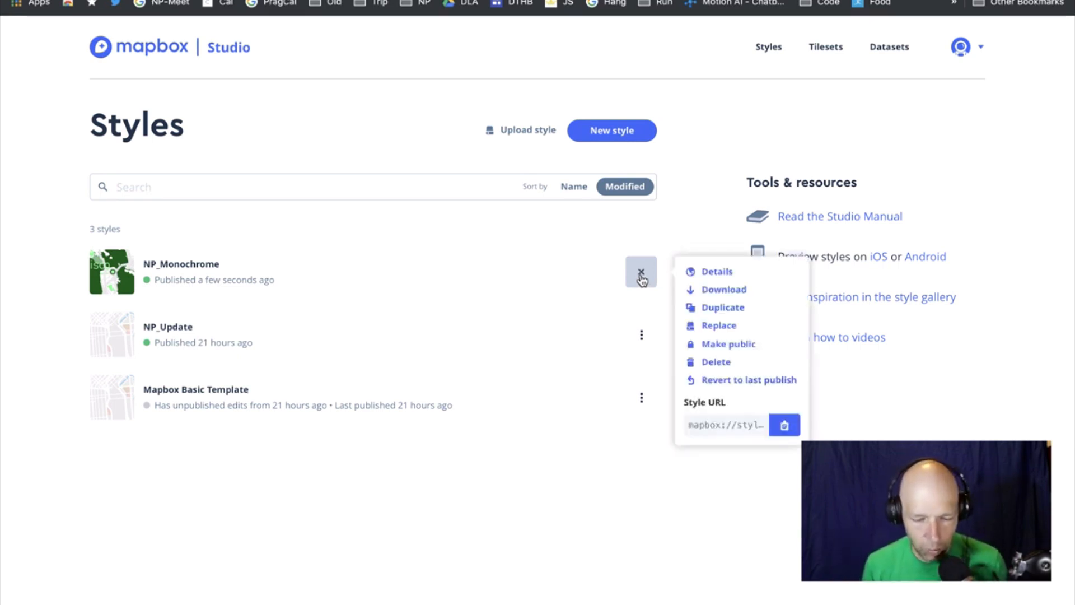
click(726, 426)
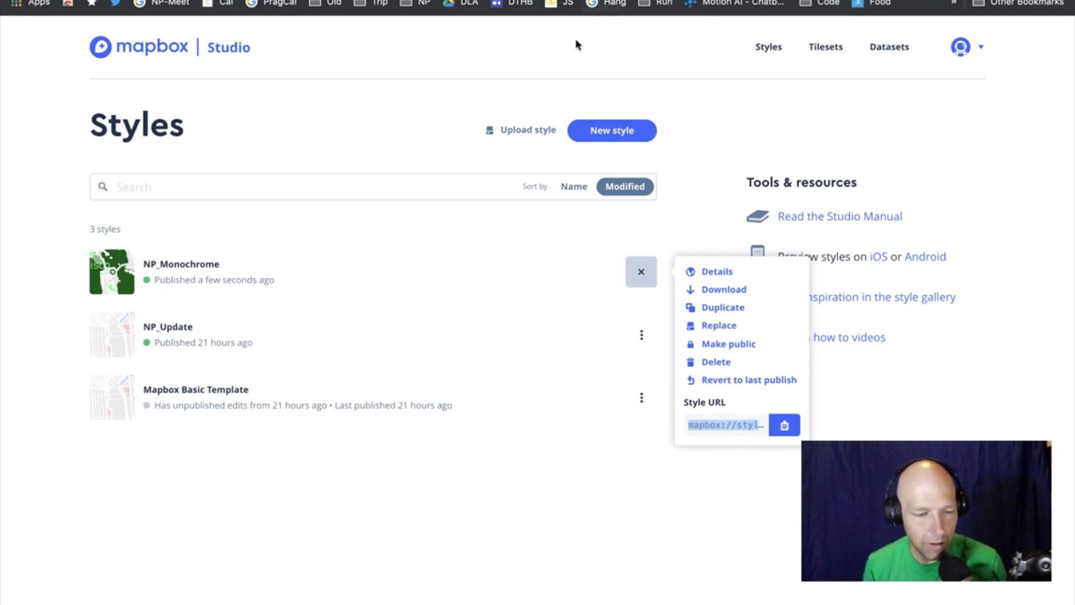
Switch to Figma and apply the copied Mapbox style URL as the custom style of the Mapsicle map.
key(ctrl+shift+Tab)
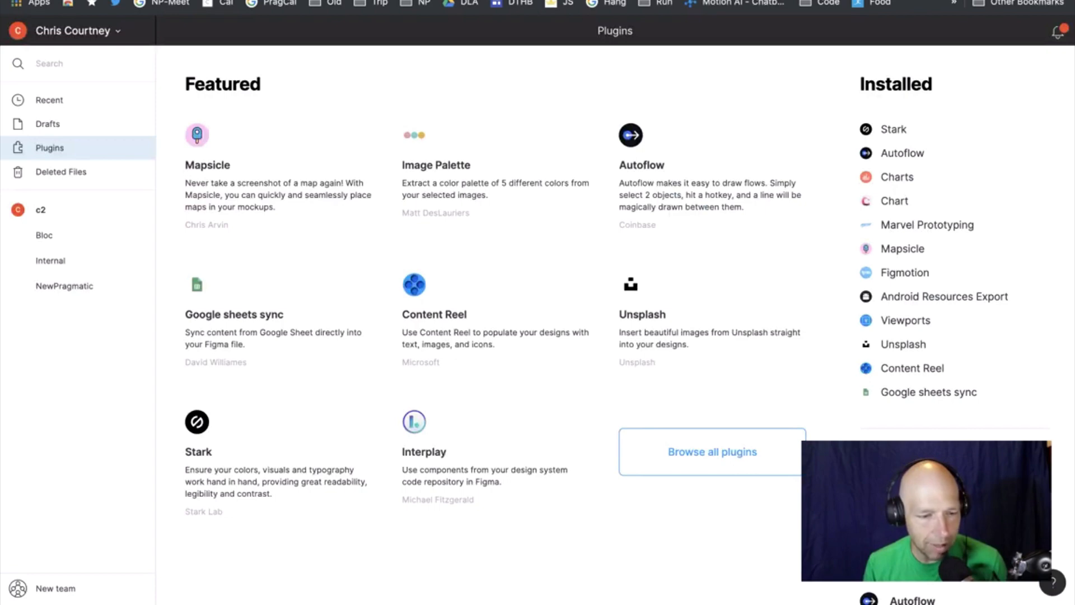
key(alt+Tab)
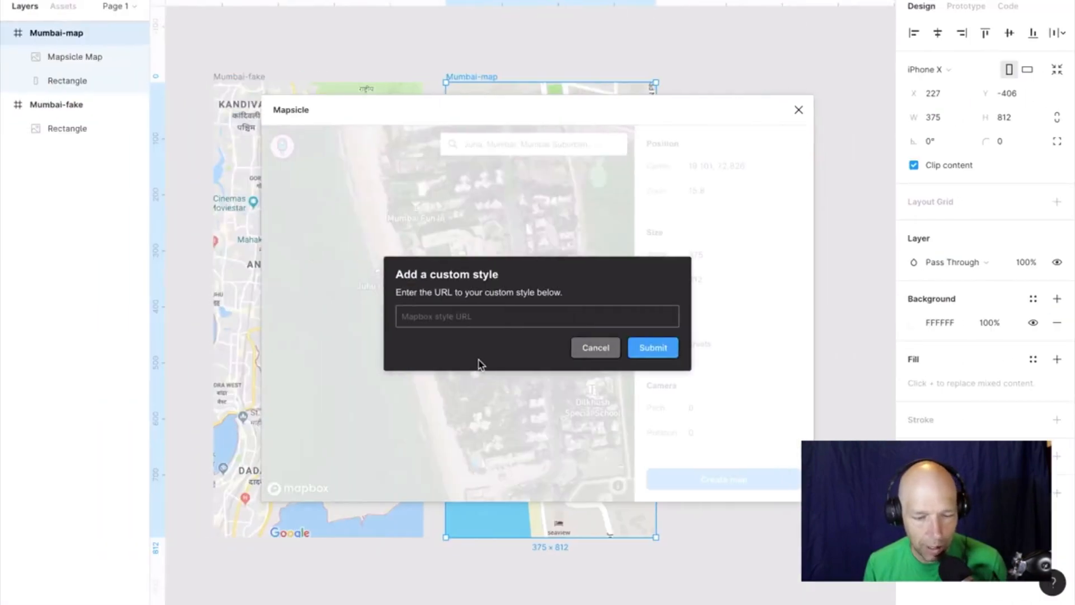
click(522, 318)
key(ctrl+v)
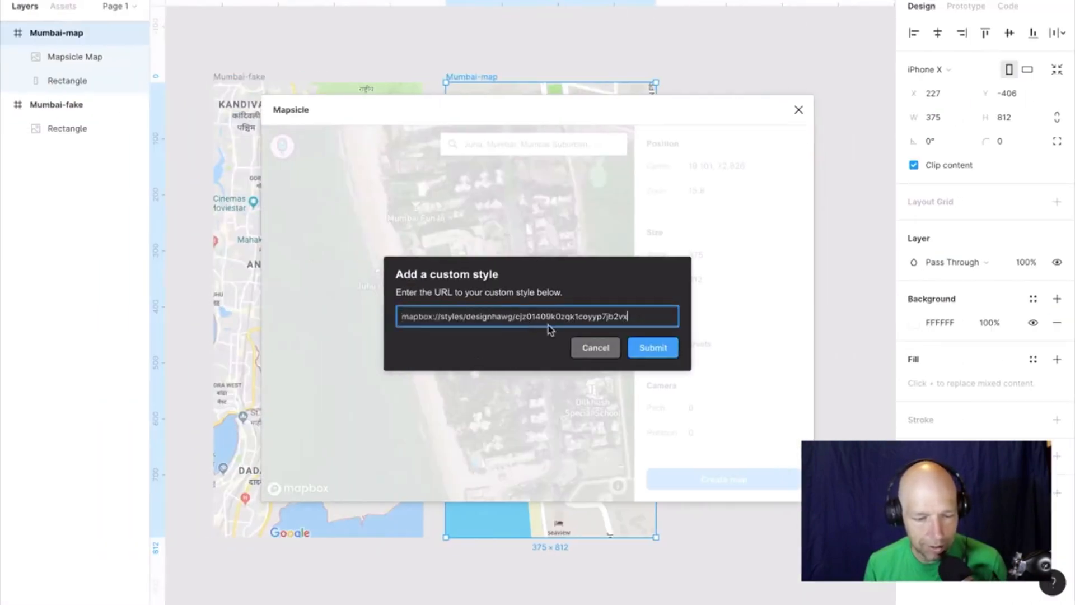
click(653, 347)
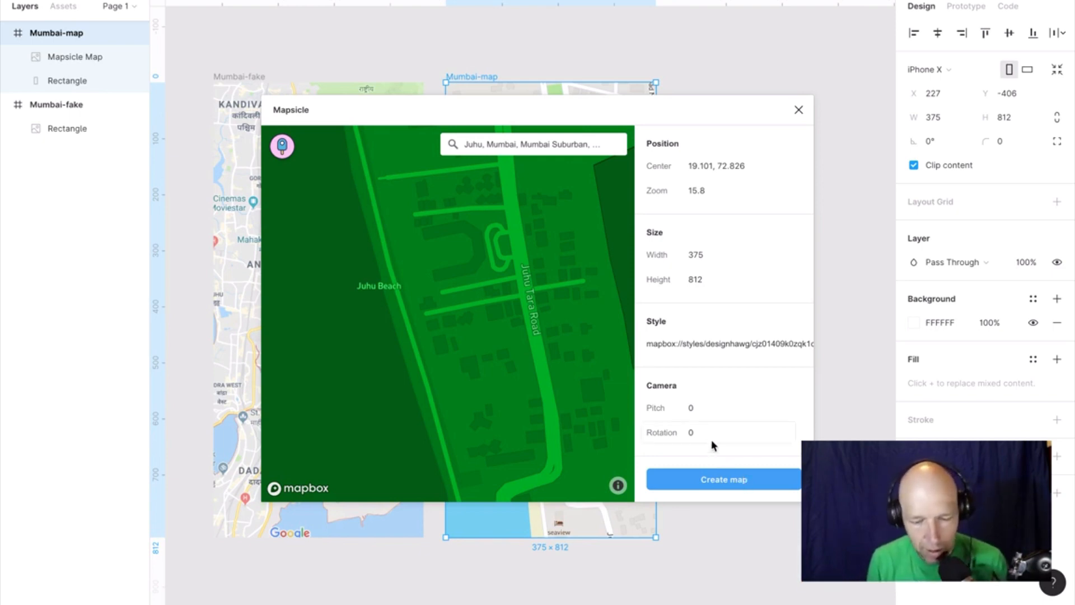
Set the map camera's pitch to 60 and rotation to 30, and create the 375 × 812 map.
click(697, 415)
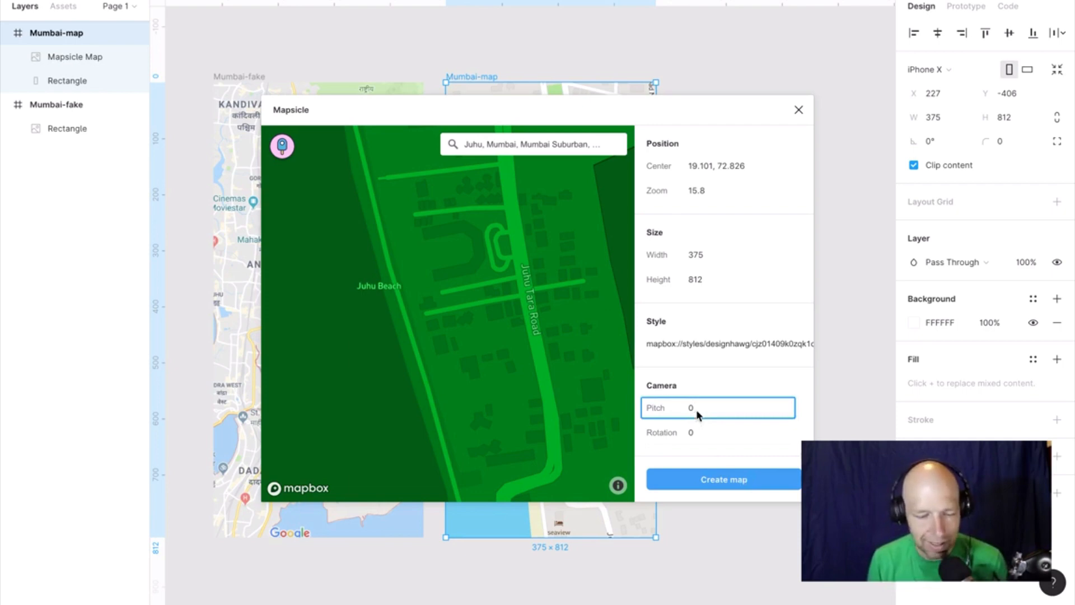
text(10)
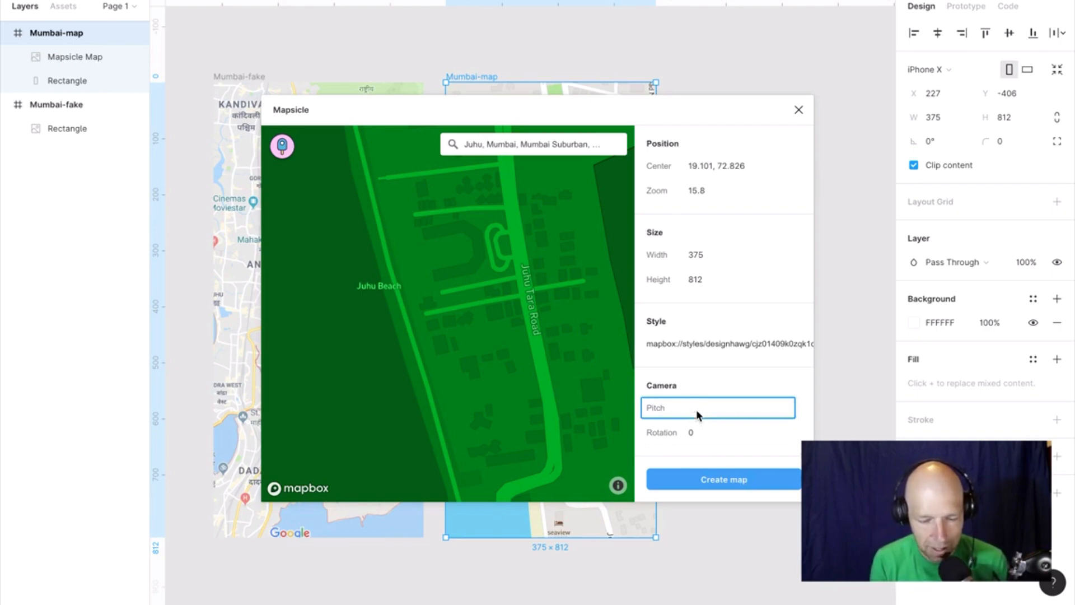
key(Tab)
key(shift+Tab)
text(100)
key(Tab)
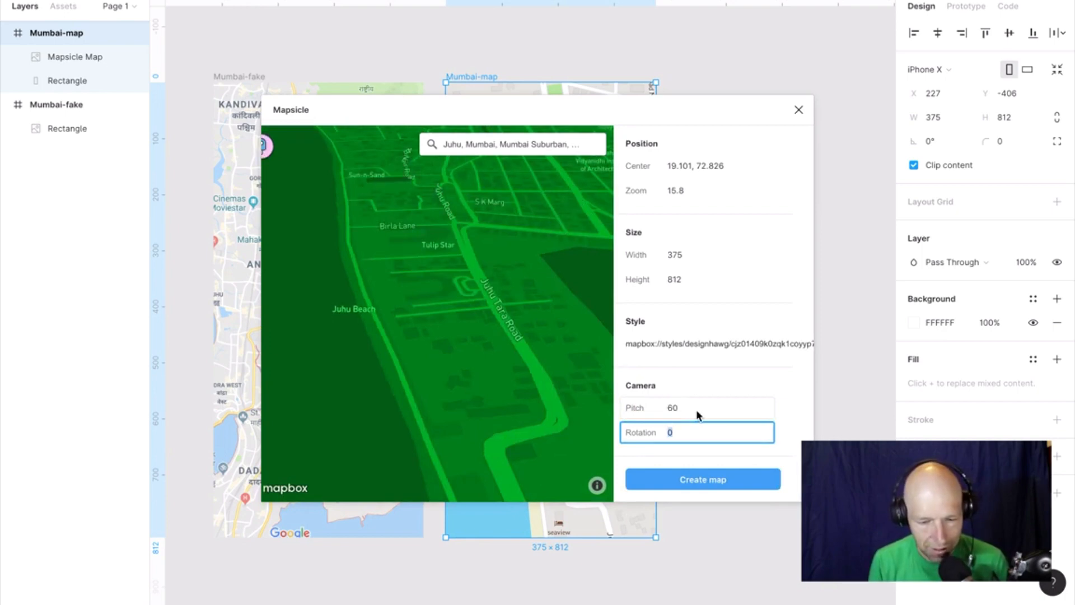
click(692, 436)
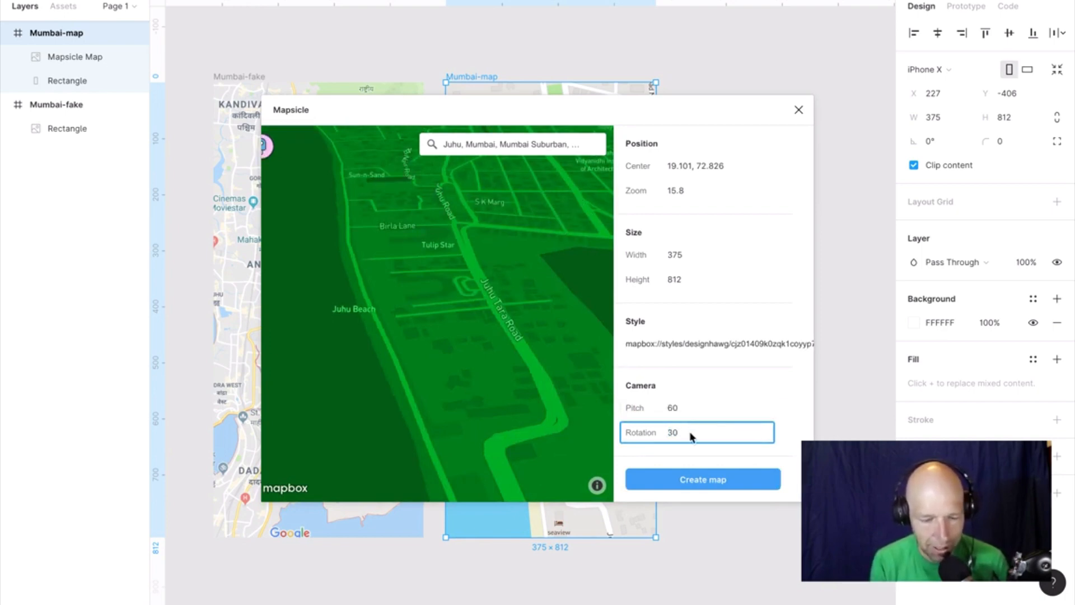
key(Return)
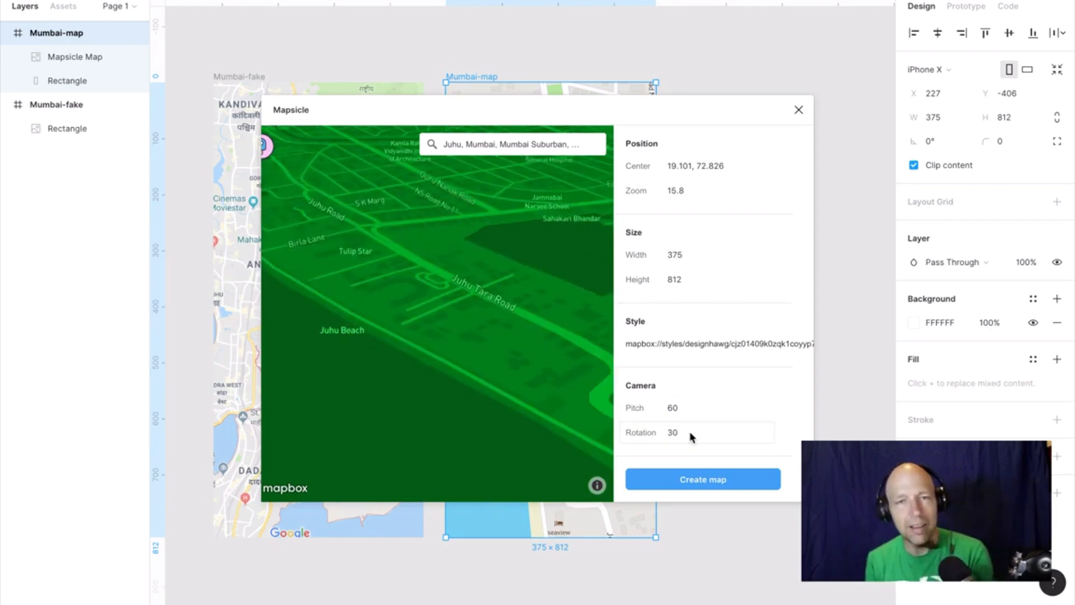
click(702, 477)
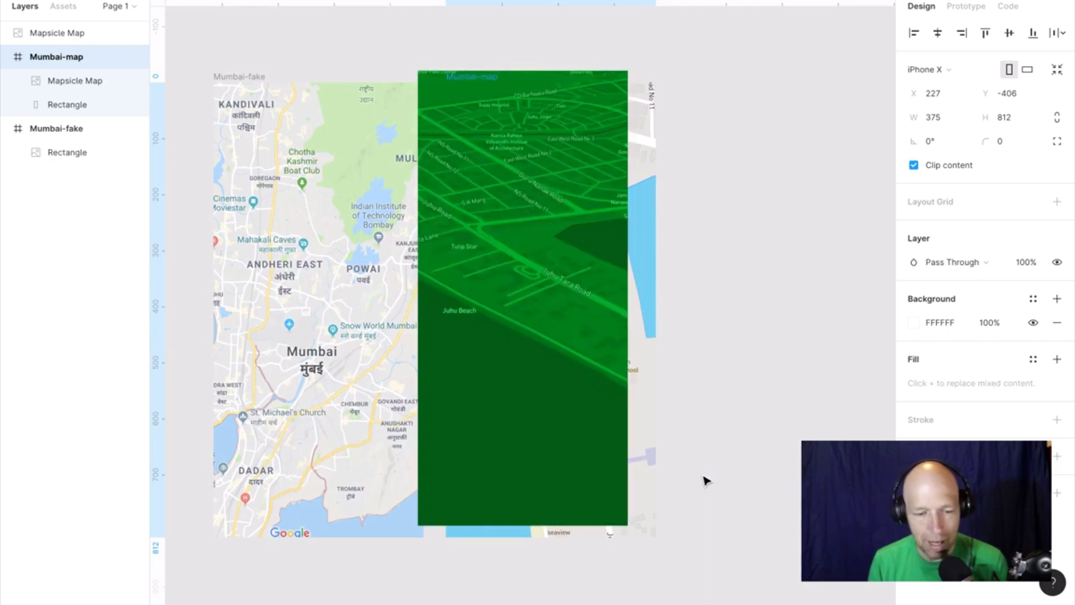
Arrange the tilted green map between the Mumbai-fake and Mumbai-map frames, evenly spaced with their top edges aligned.
drag(536, 196, 767, 188)
drag(540, 158, 578, 176)
click(667, 167)
click(734, 187)
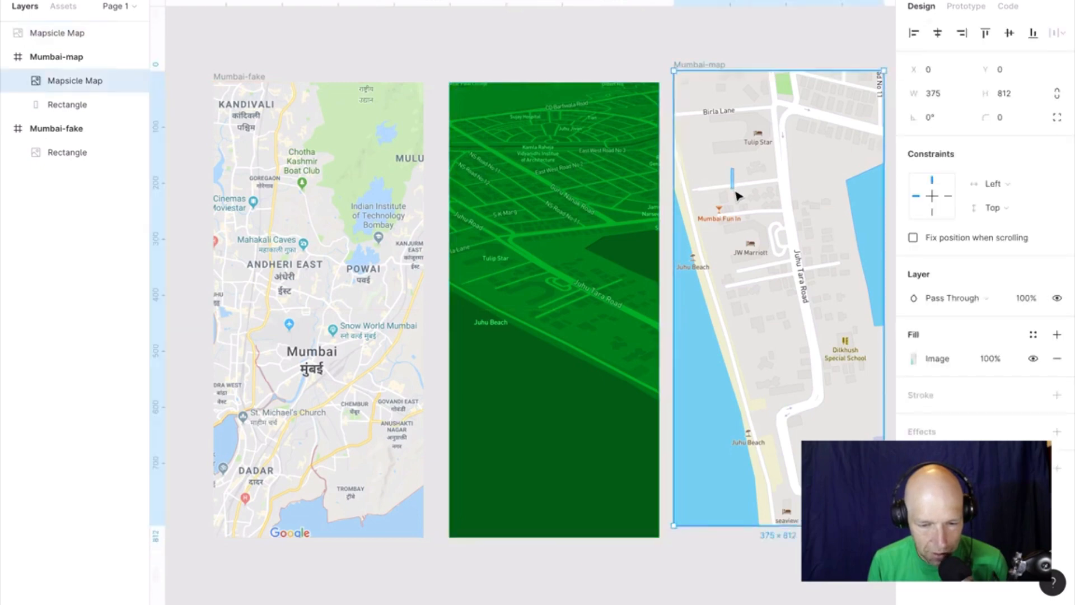
drag(751, 137, 753, 150)
key(super+z)
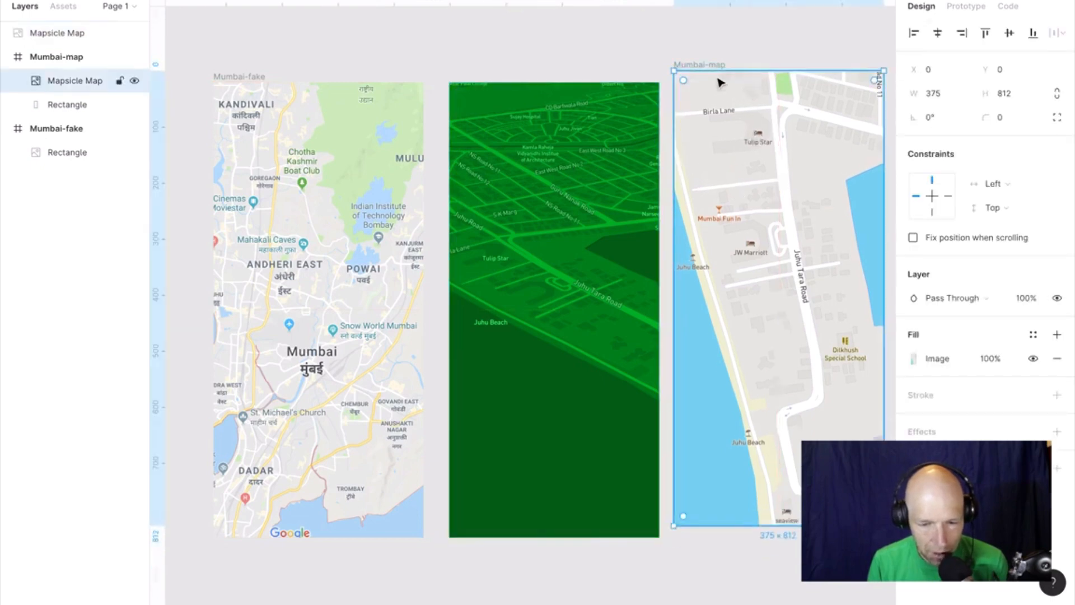
click(707, 58)
mouse_move(706, 64)
mouse_down()
mouse_move(725, 86)
mouse_move(718, 76)
mouse_up()
click(653, 27)
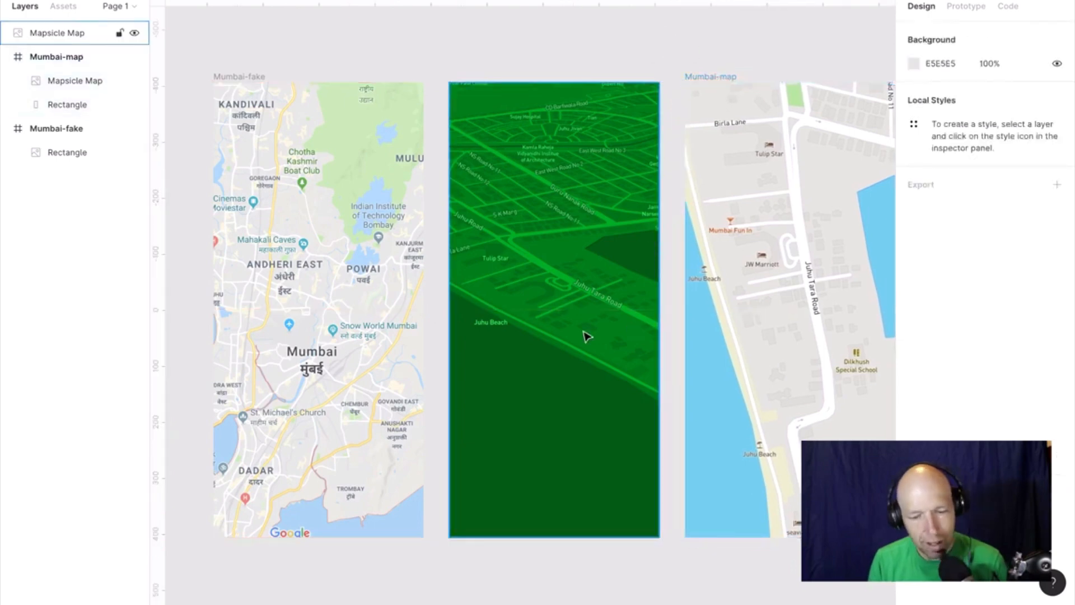
scroll(526, 339, right, 2)
scroll(527, 339, right, 1)
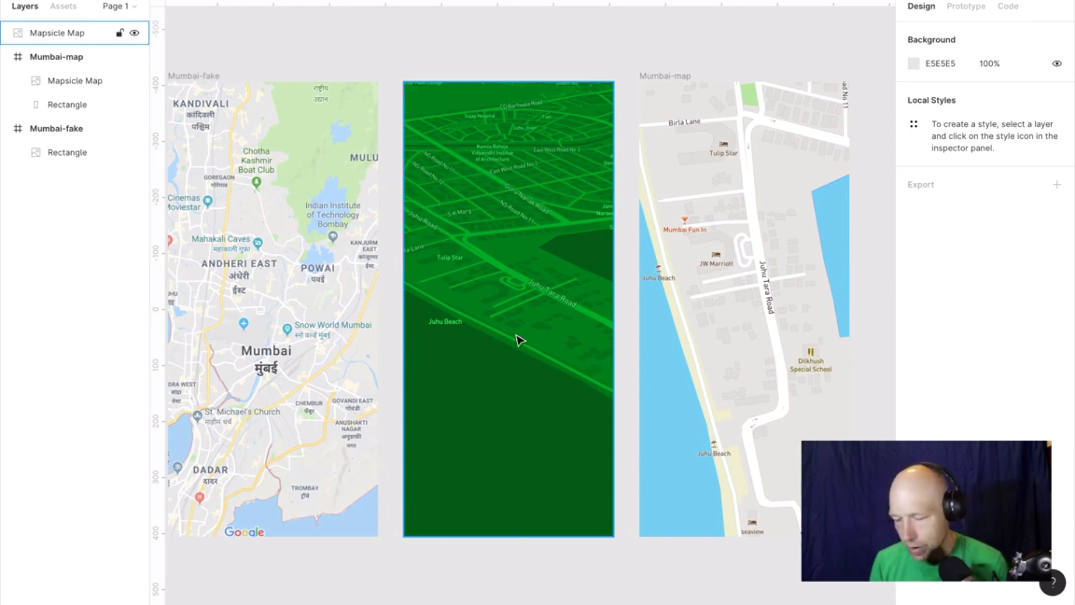
click(303, 226)
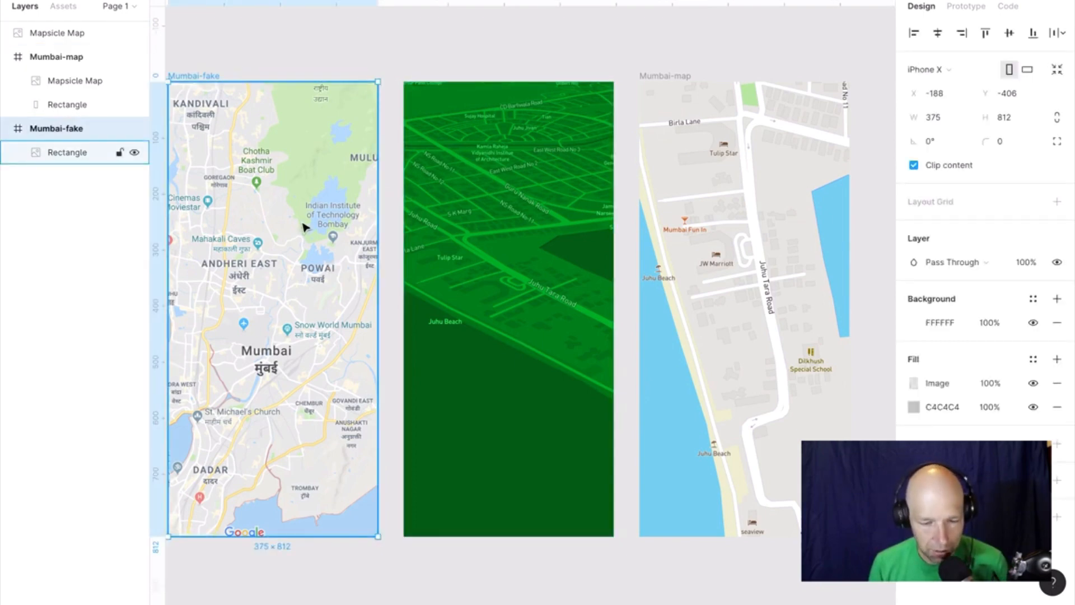
click(799, 173)
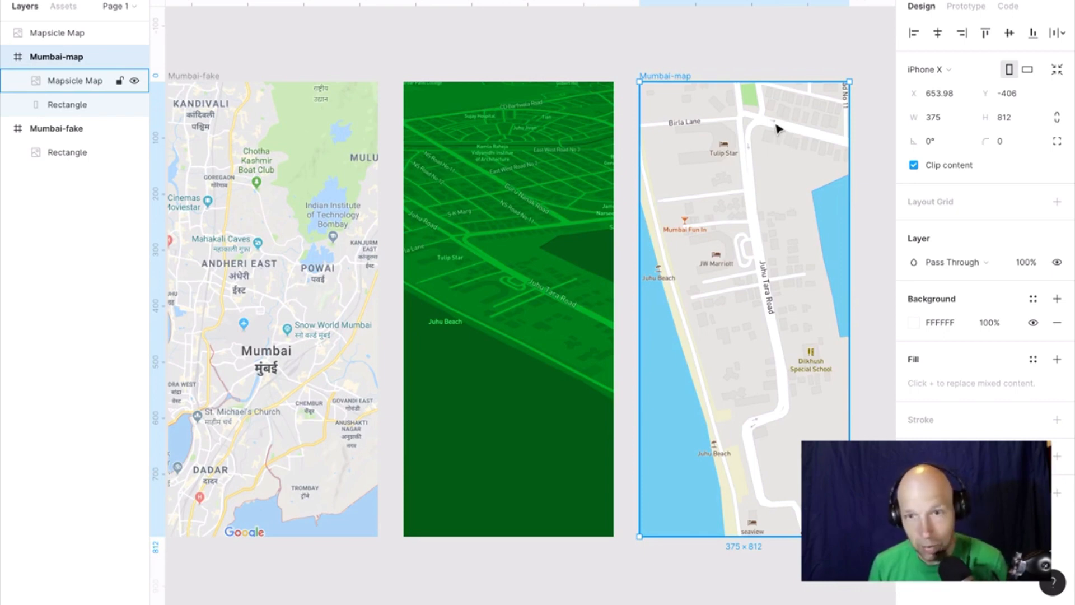
click(502, 197)
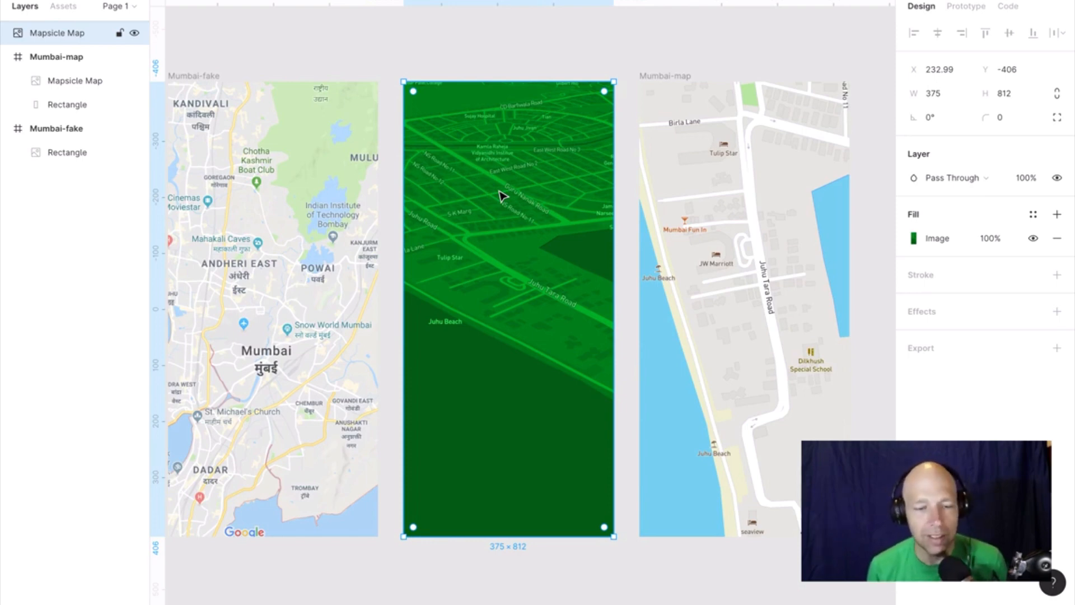
Open the Mapsicle plugin for the Mumbai-map frame.
scroll(498, 221, down, 5)
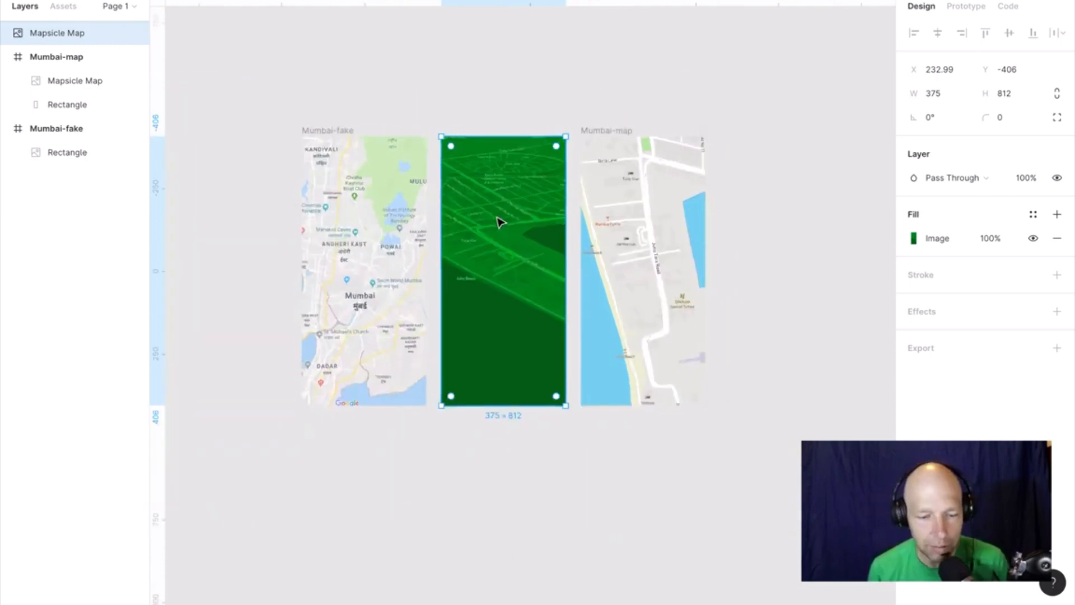
click(723, 157)
click(535, 107)
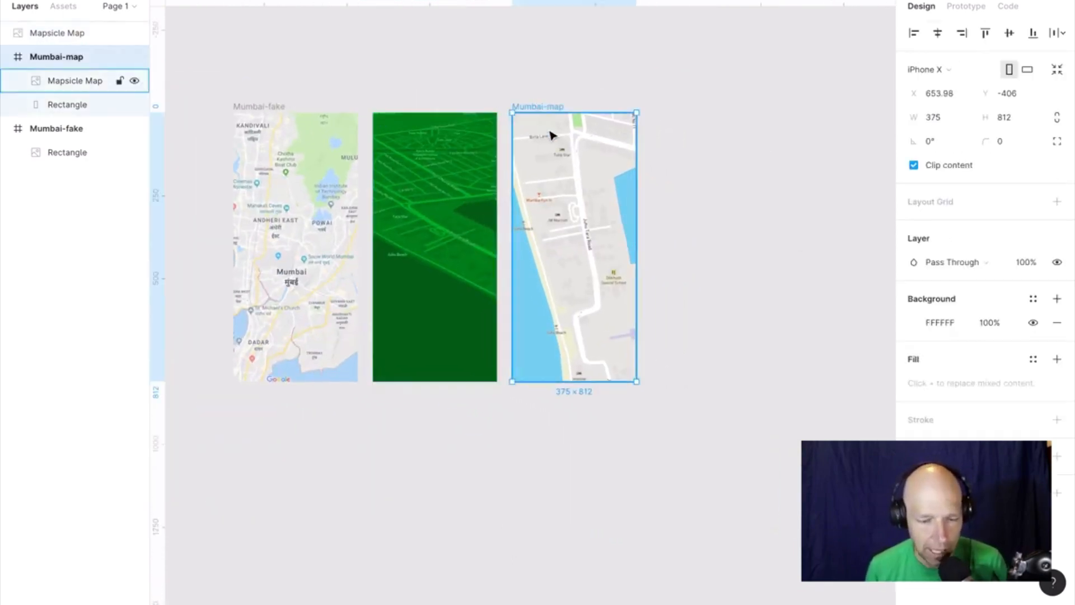
right_click(553, 131)
mouse_move(621, 418)
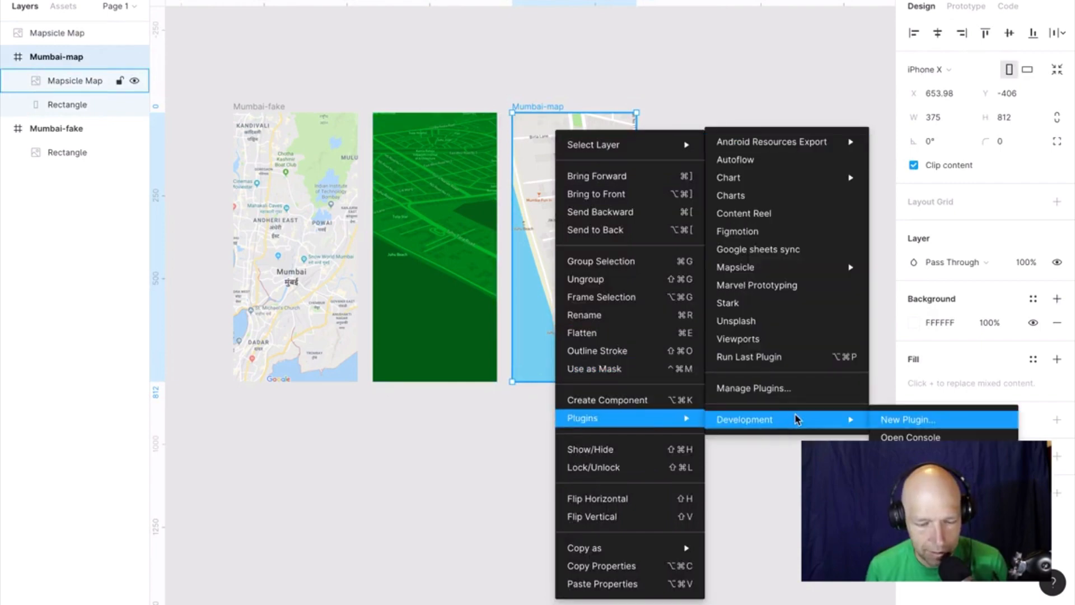
mouse_move(840, 267)
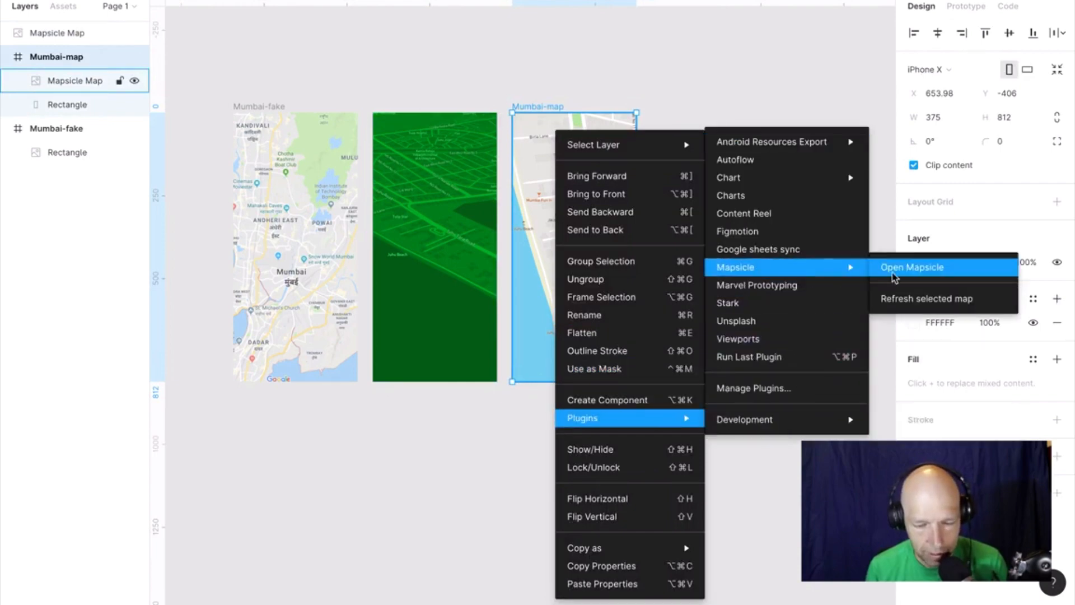
click(921, 303)
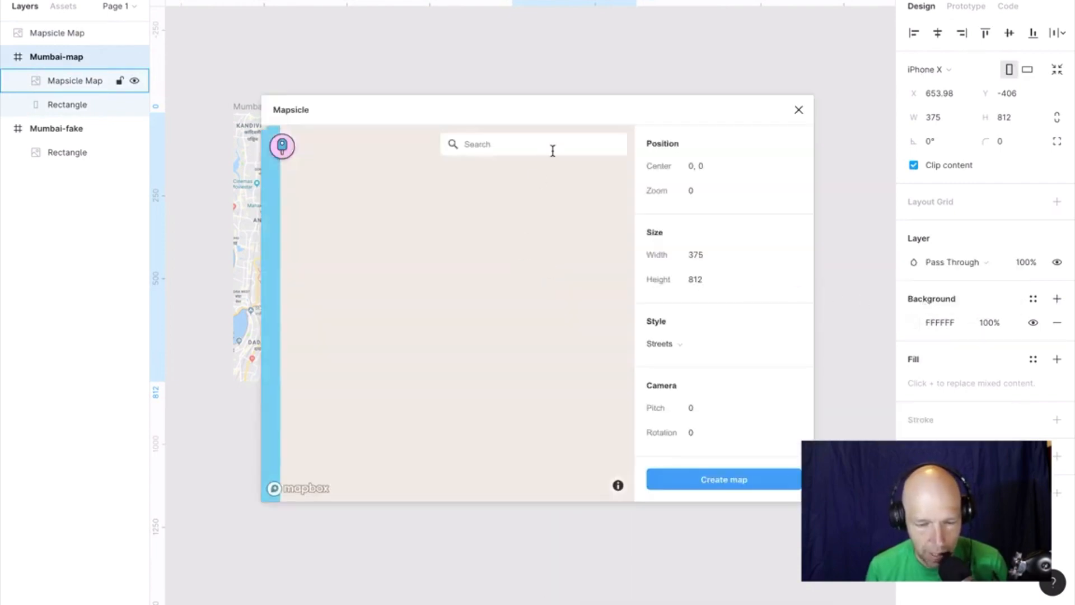
Search for Juhu, Mumbai and frame the map around the Juhu Beach coast at zoom 14.23.
click(551, 145)
text(JUHU)
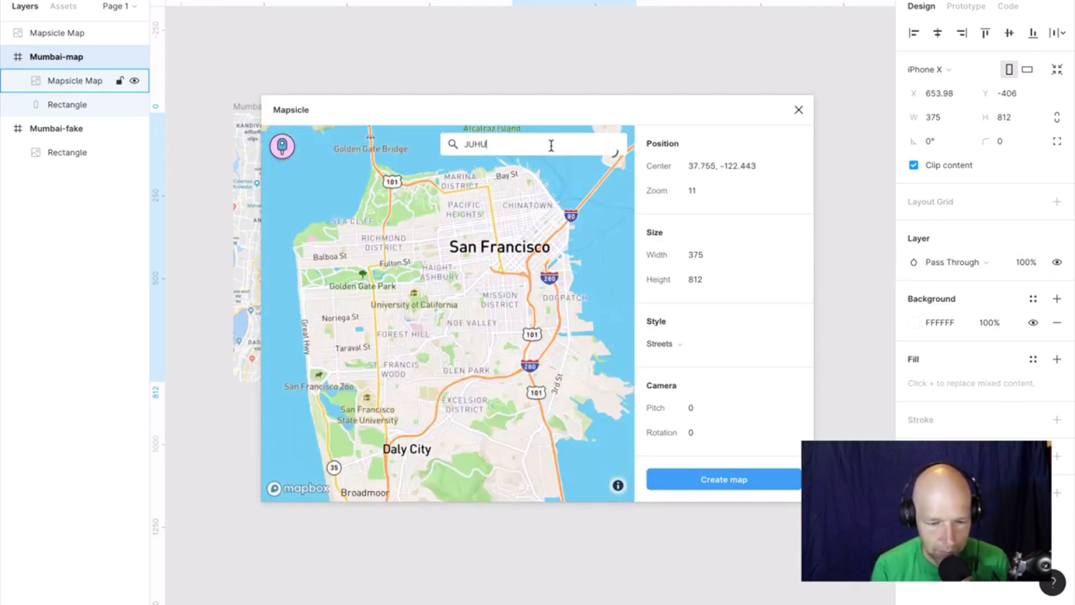
key(Return)
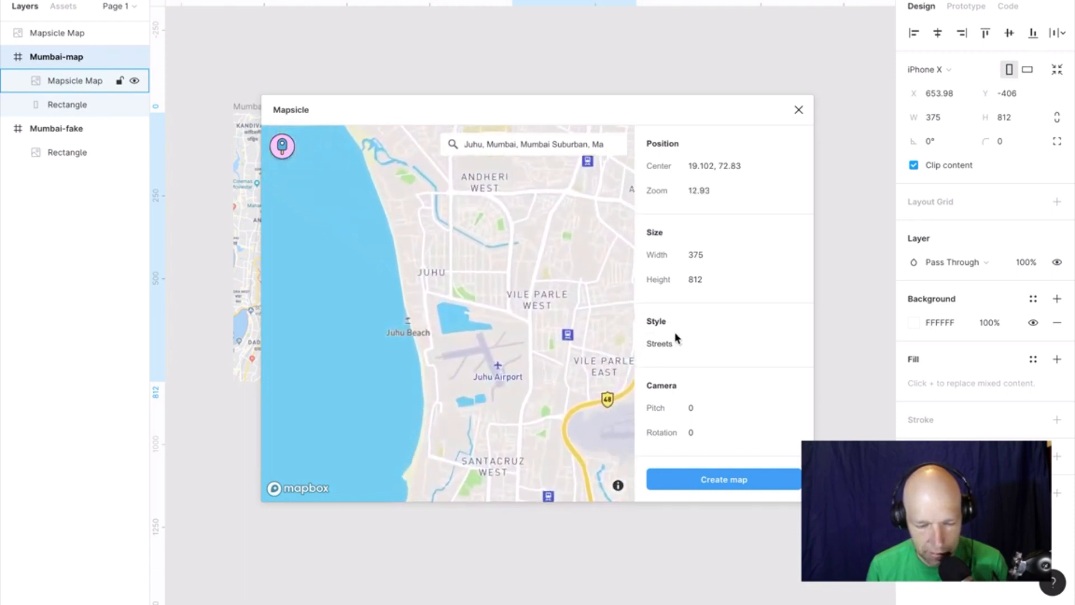
scroll(545, 338, up, 3)
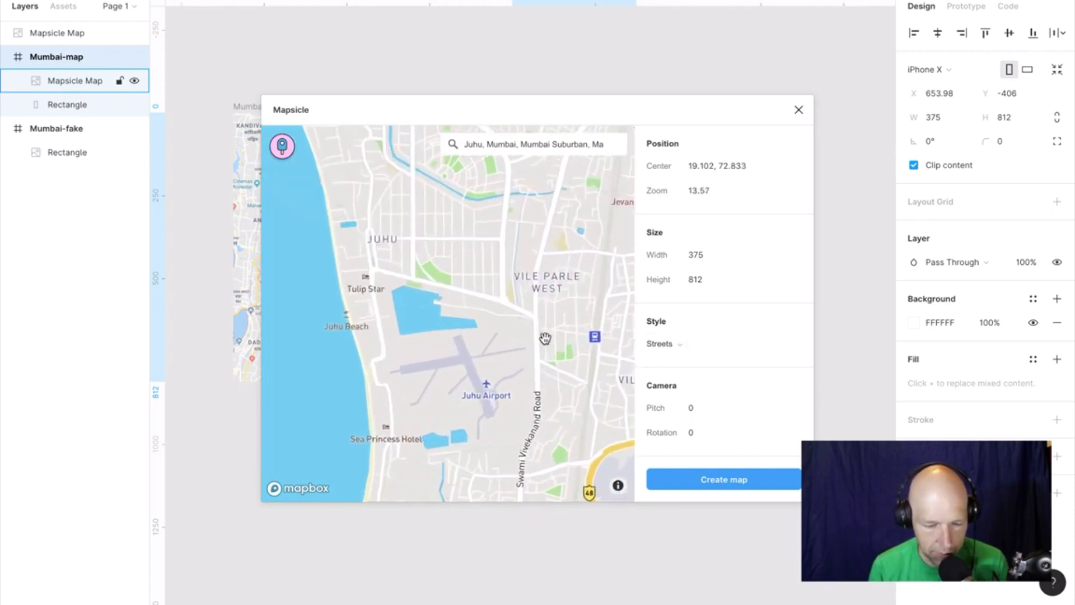
scroll(545, 338, up, 3)
scroll(545, 339, down, 5)
drag(375, 287, 445, 355)
scroll(446, 355, up, 3)
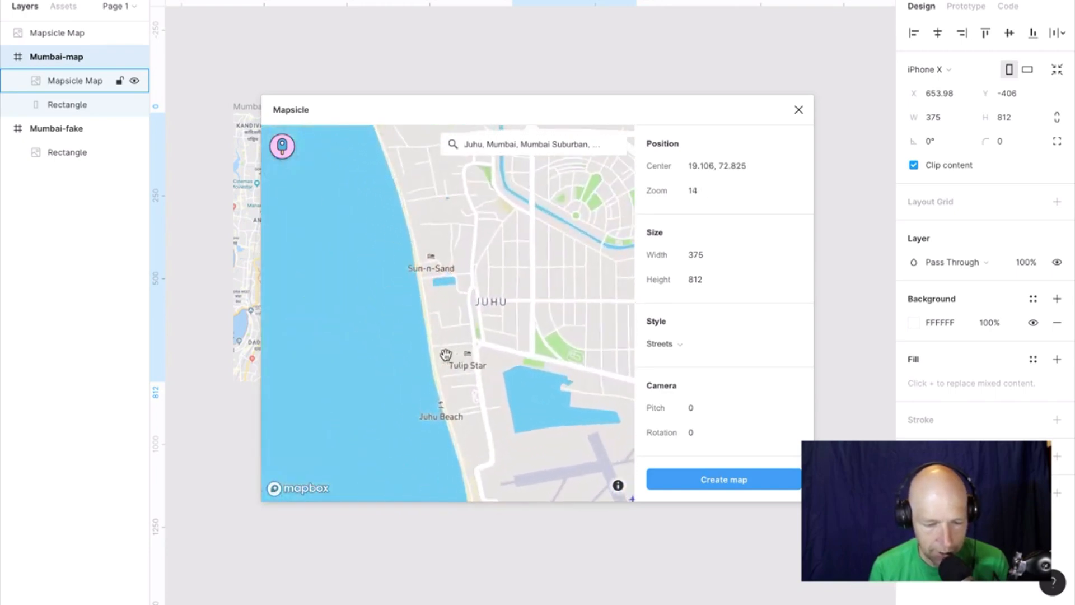
scroll(445, 355, up, 2)
drag(483, 288, 446, 267)
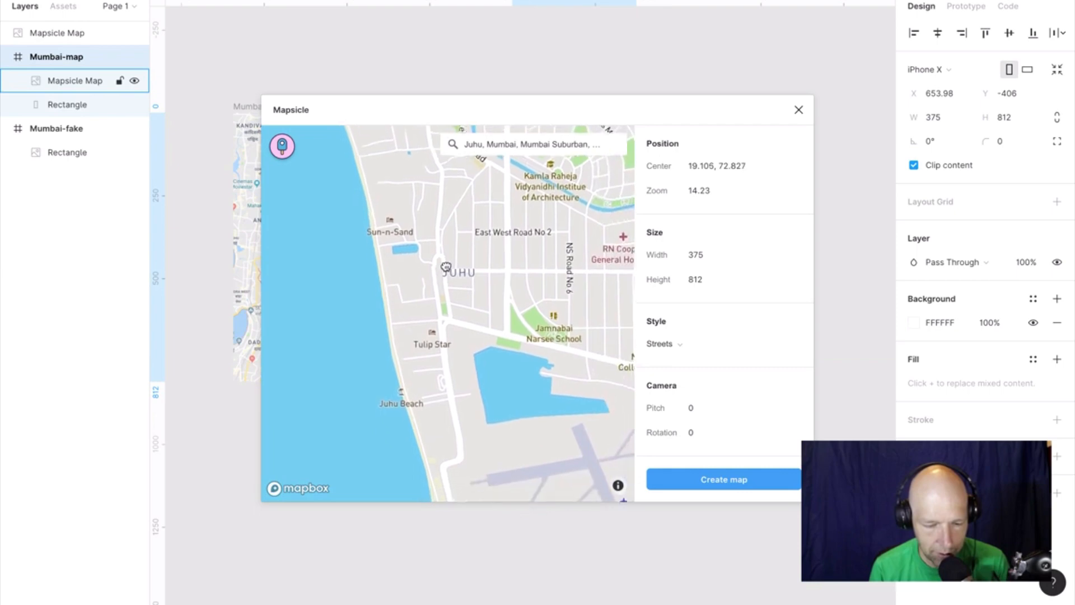
Start adding a custom style in Mapsicle and copy the NP_Update style's URL from Mapbox Studio.
click(673, 342)
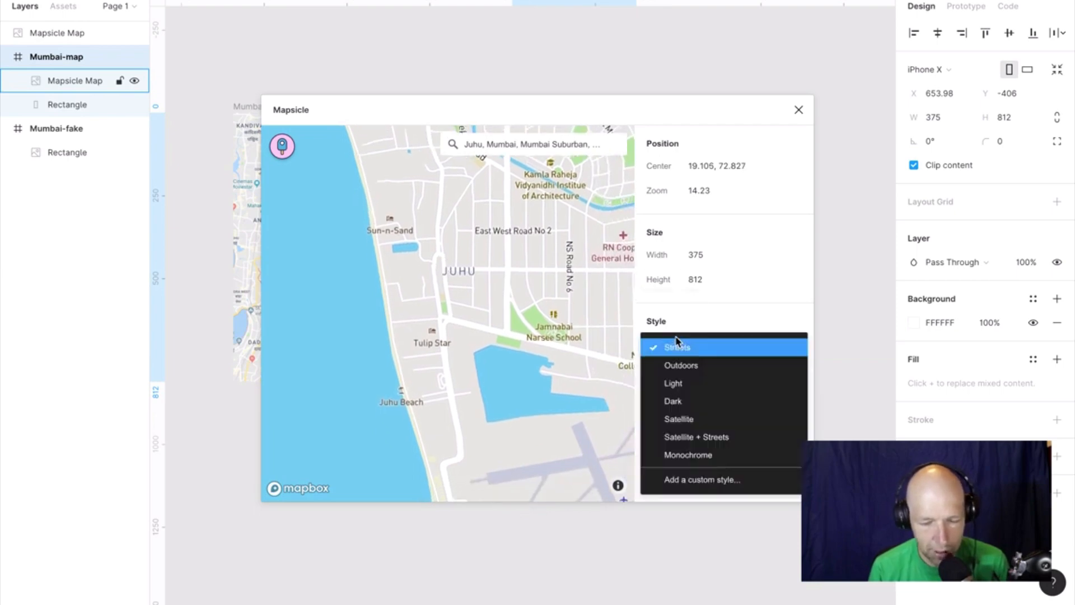
click(703, 479)
key(ctrl+Right)
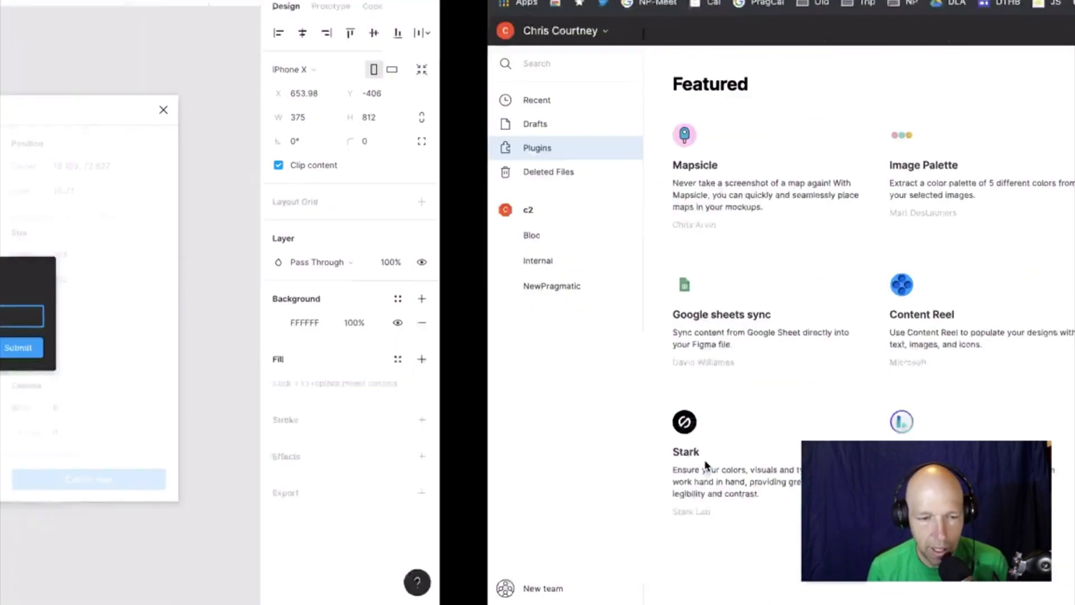
key(ctrl+Right)
key(ctrl+Left)
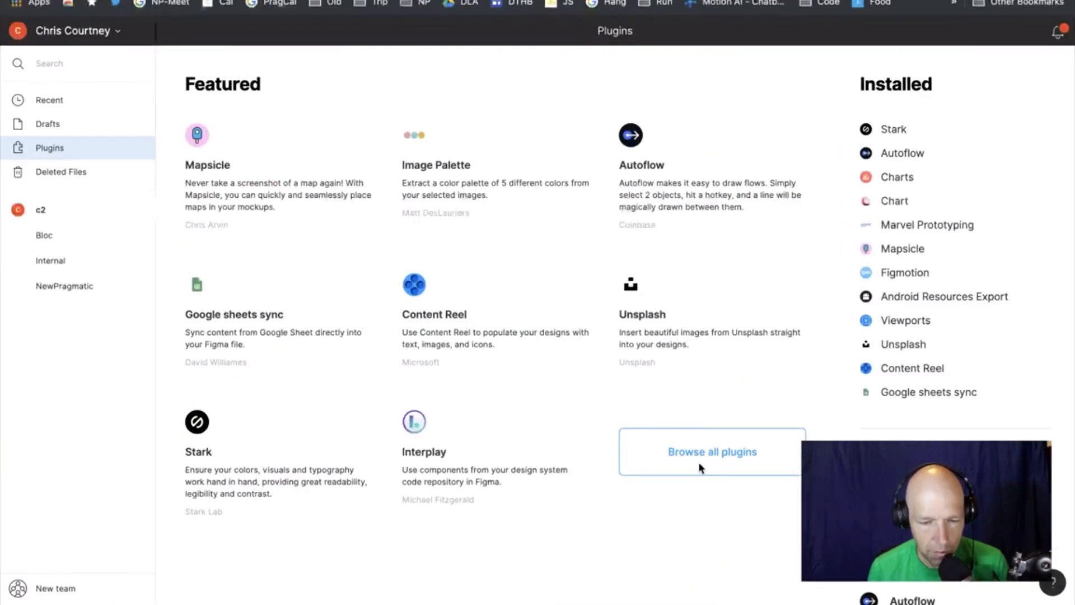
click(807, 2)
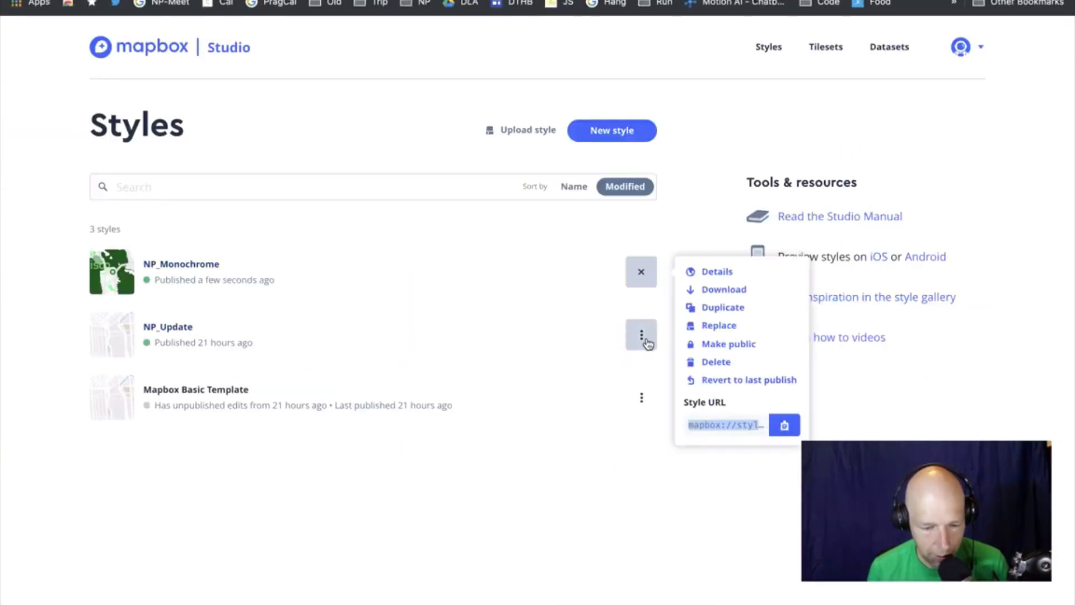
click(639, 340)
click(734, 488)
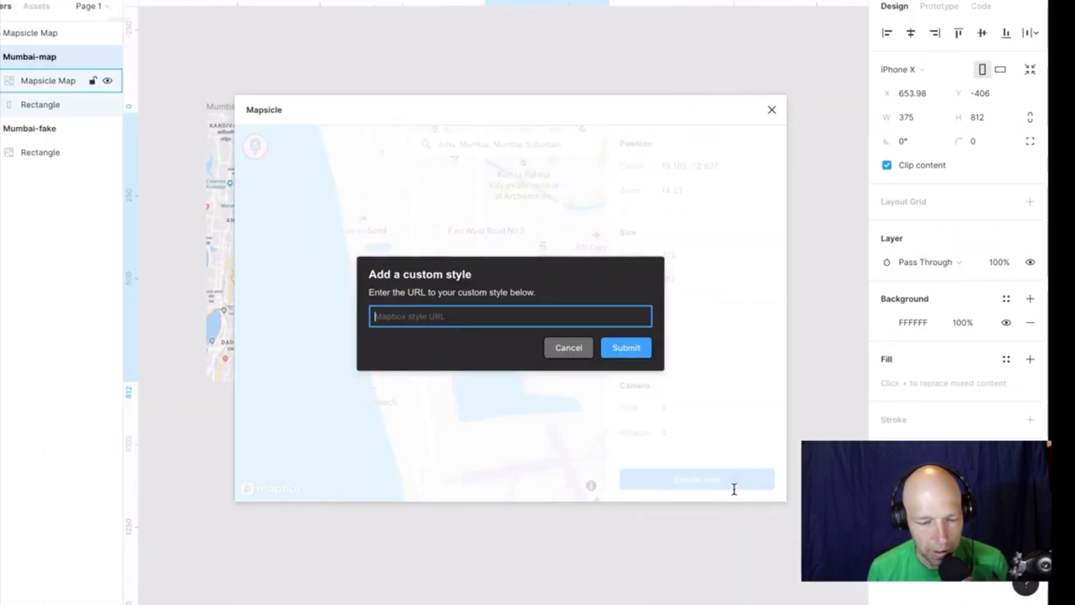
Submit the NP_Update style URL, then create the 375 × 812 Juhu map and place it beside the Mumbai-map frame with top edges aligned.
text(mapbox://styles/designhawg/cjyyt6he9443r1cqm2yckdo8t)
click(653, 348)
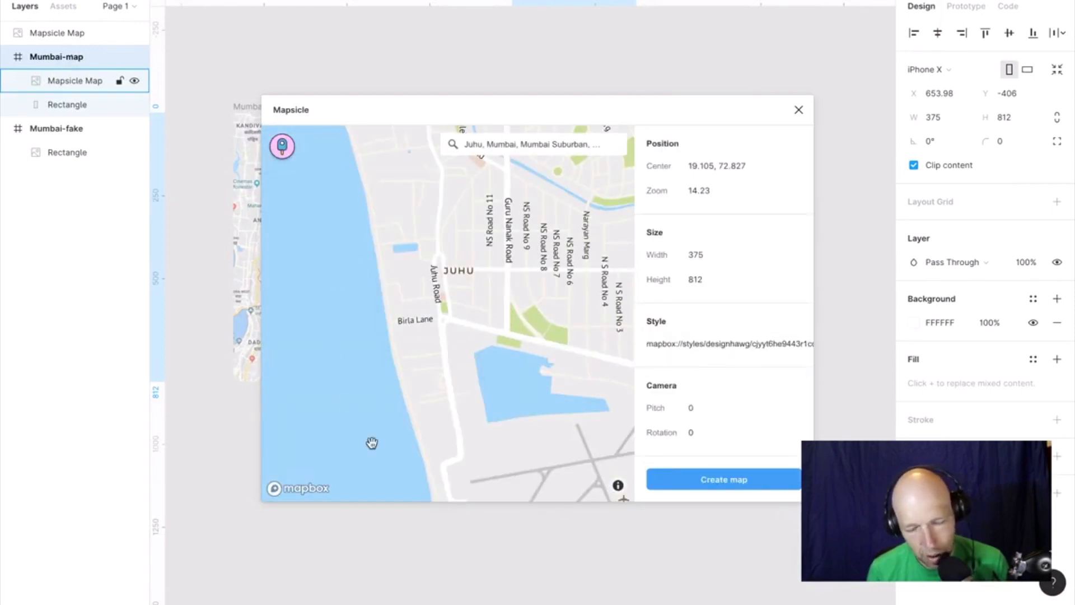
click(723, 480)
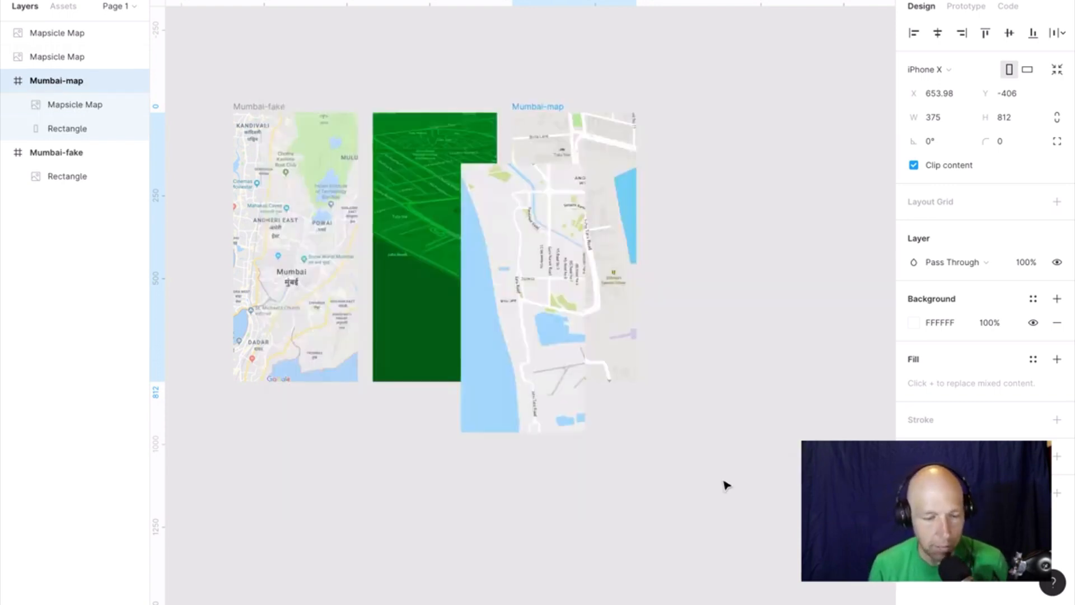
drag(502, 223, 693, 203)
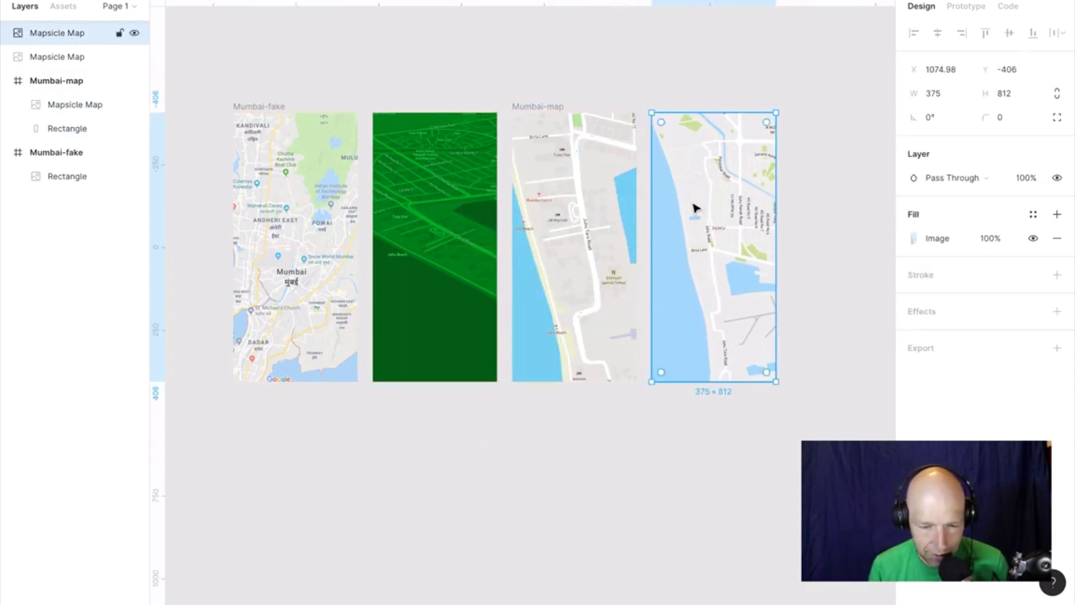
Compare the roads, labels and landmarks of the Mumbai-map frame with those of the new custom-style map.
scroll(692, 199, up, 5)
scroll(693, 203, up, 5)
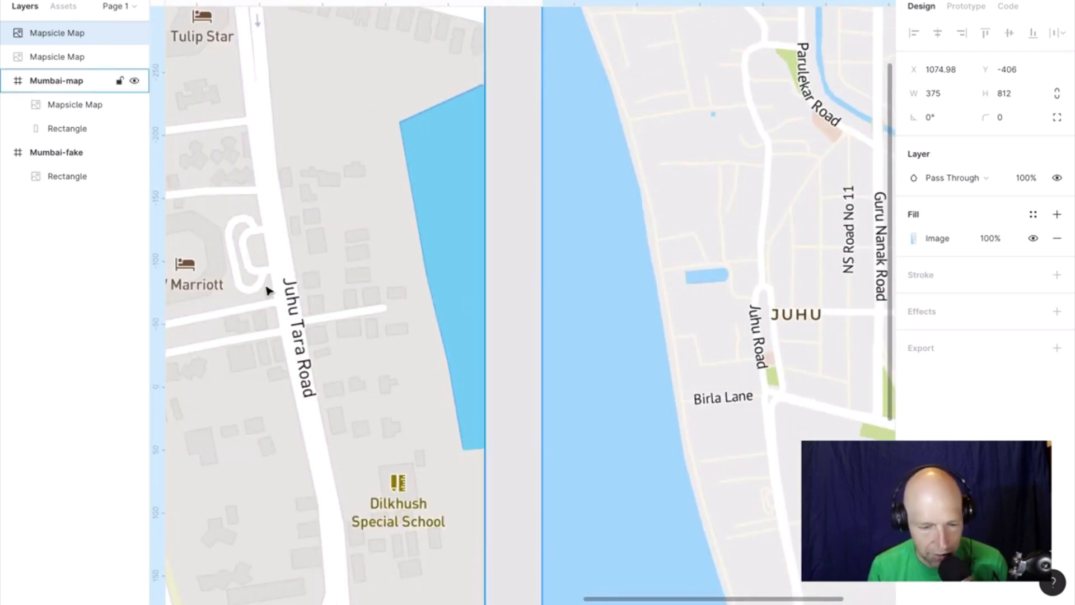
scroll(320, 222, down, 6)
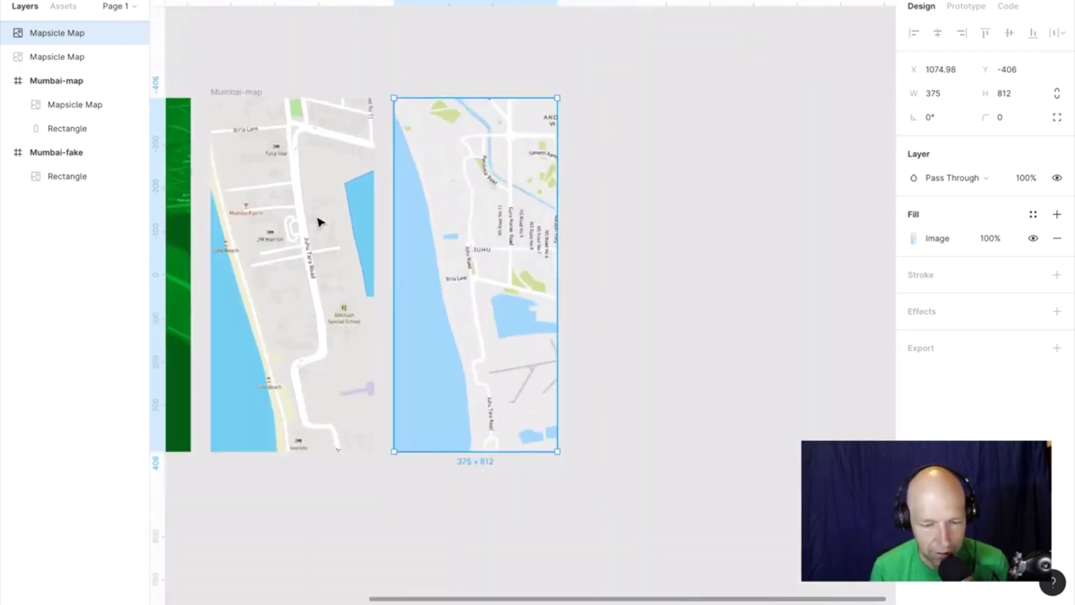
scroll(319, 222, left, 5)
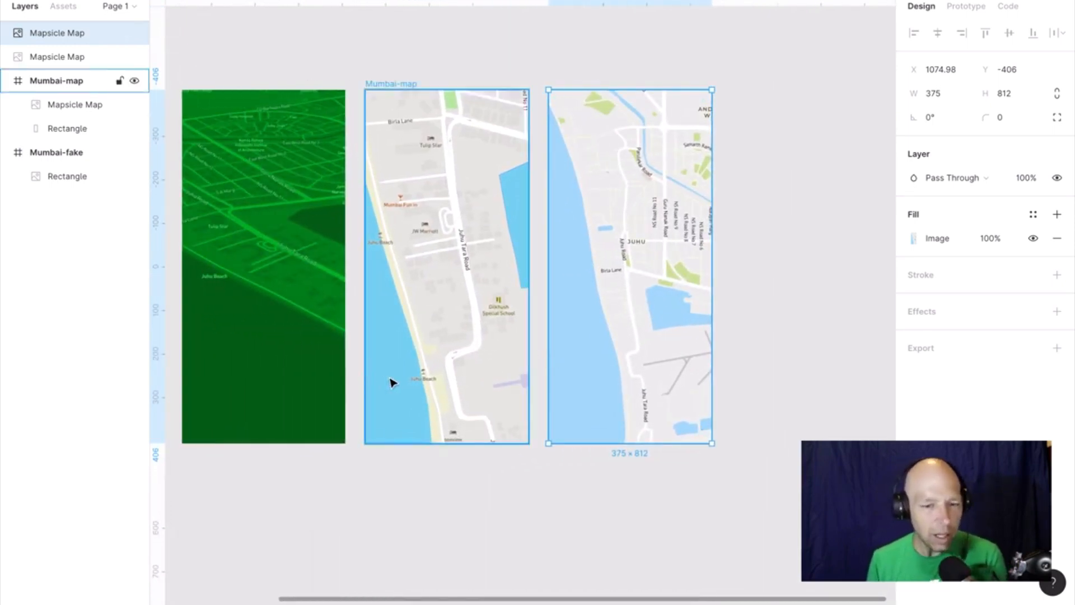
click(767, 254)
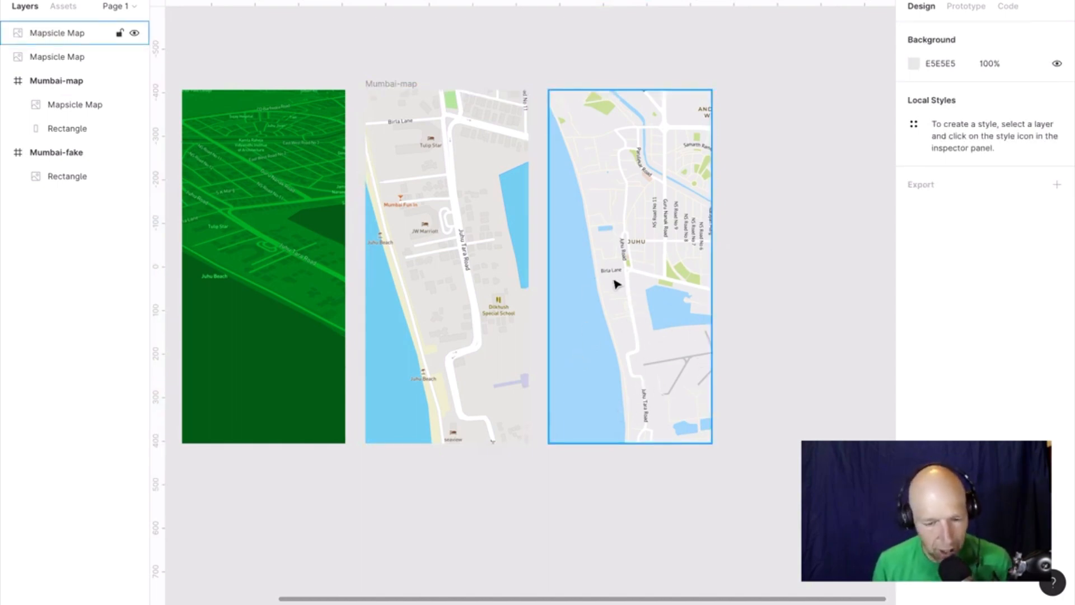
scroll(411, 204, up, 5)
scroll(411, 205, up, 3)
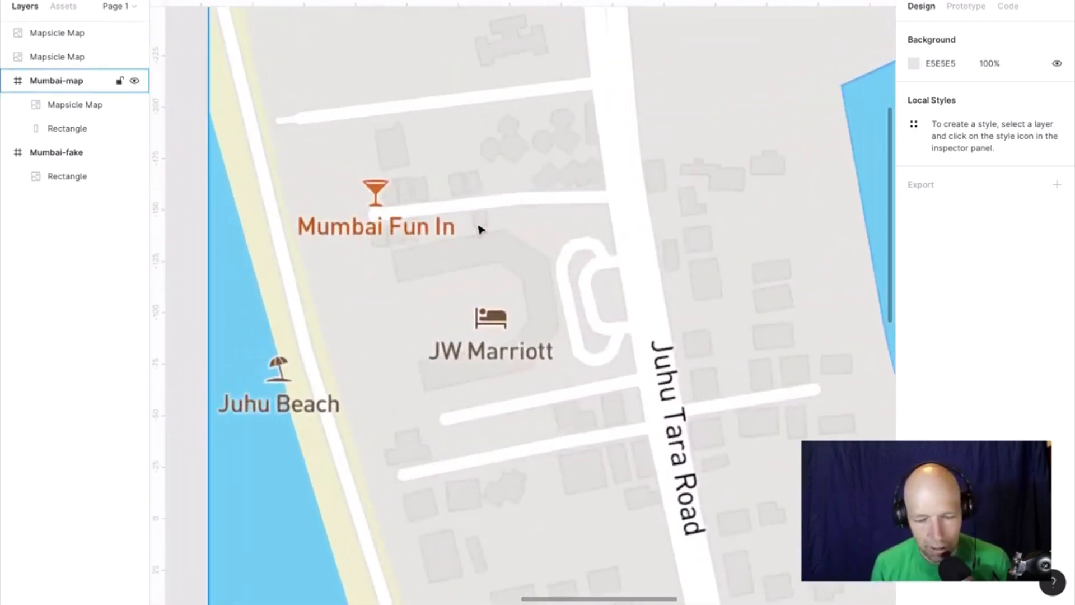
scroll(546, 333, down, 8)
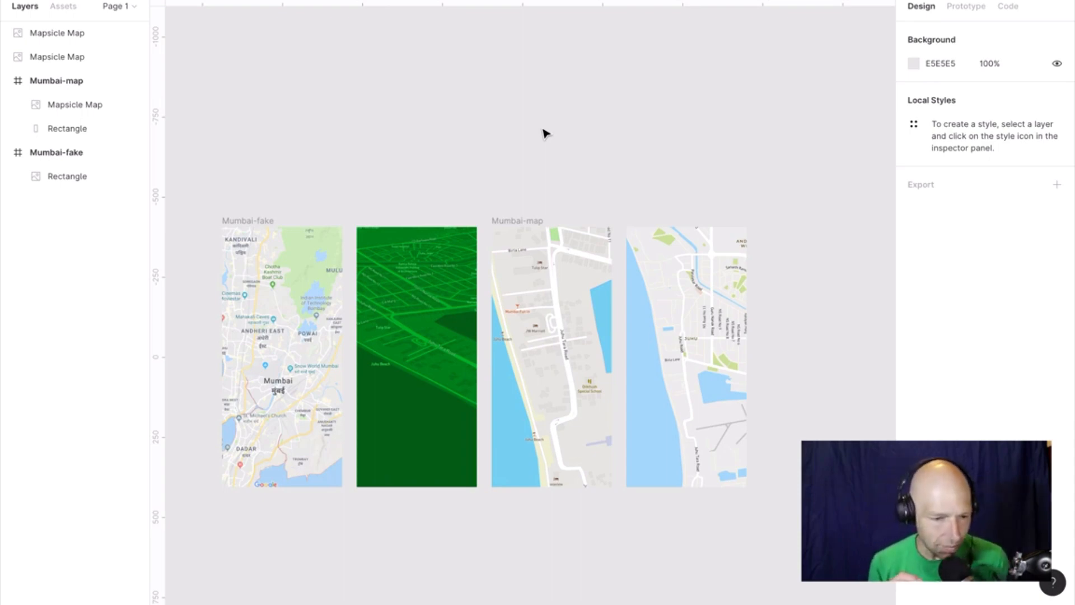
Open the Plugins Test file and delete the connector vectors between the Map - Place, Split Bill and Apple Pay frames.
key(super+w)
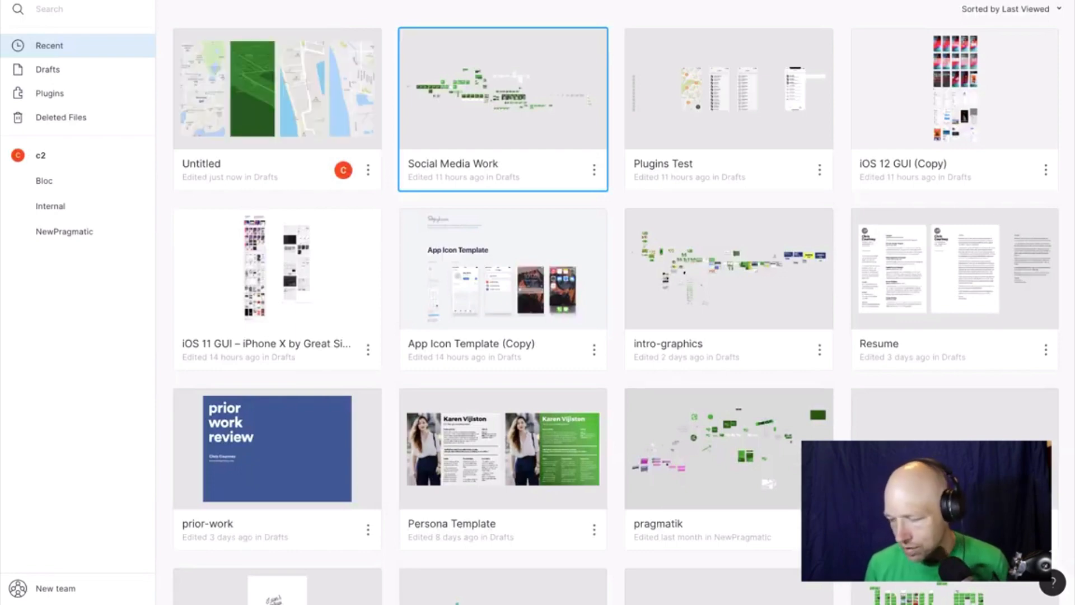
click(800, 99)
double_click(737, 96)
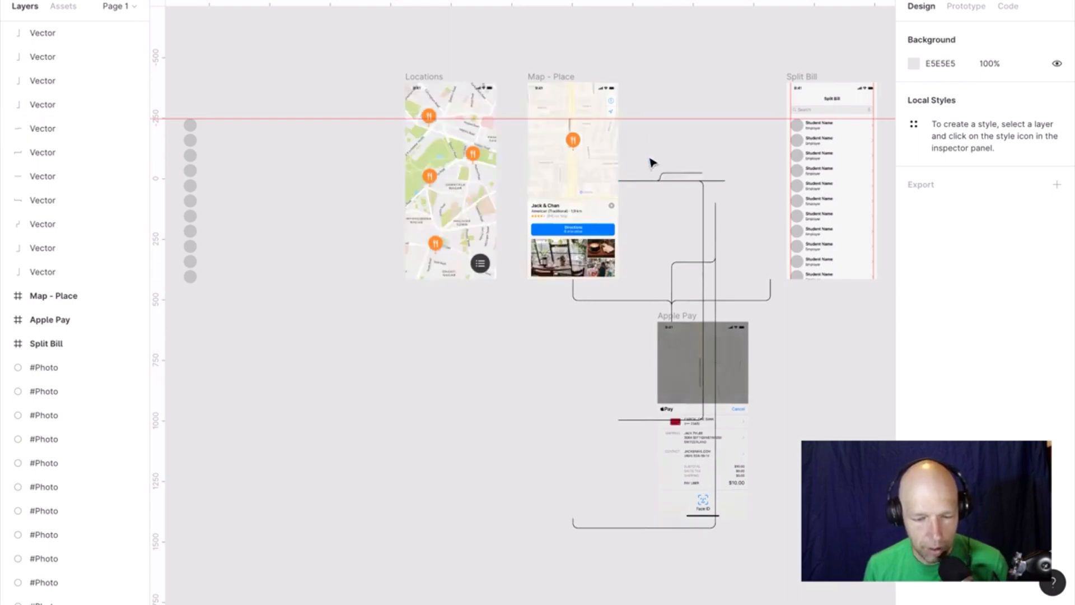
drag(648, 175, 761, 302)
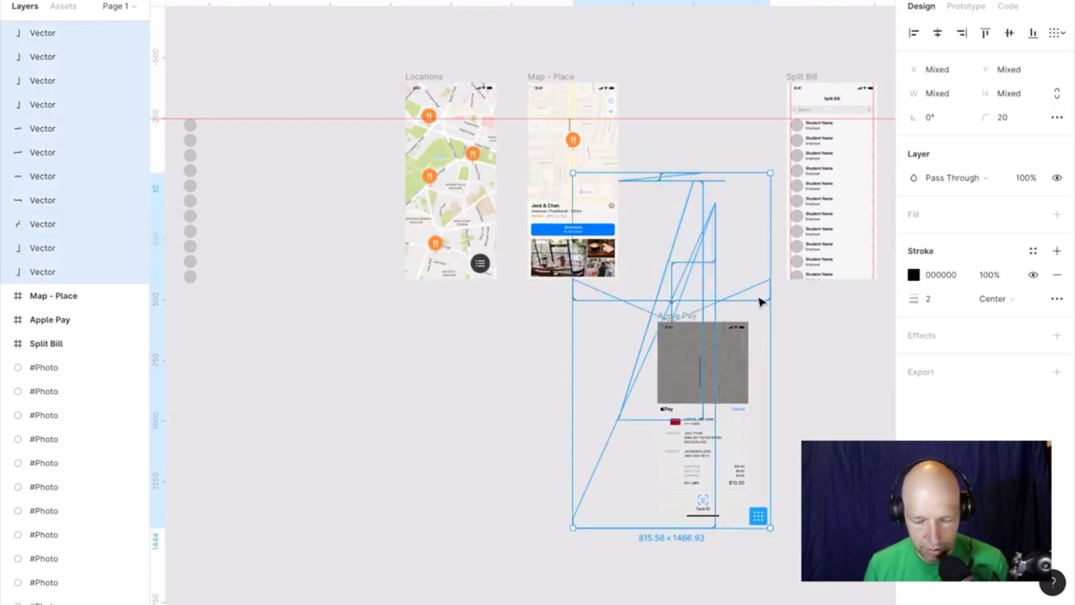
key(Delete)
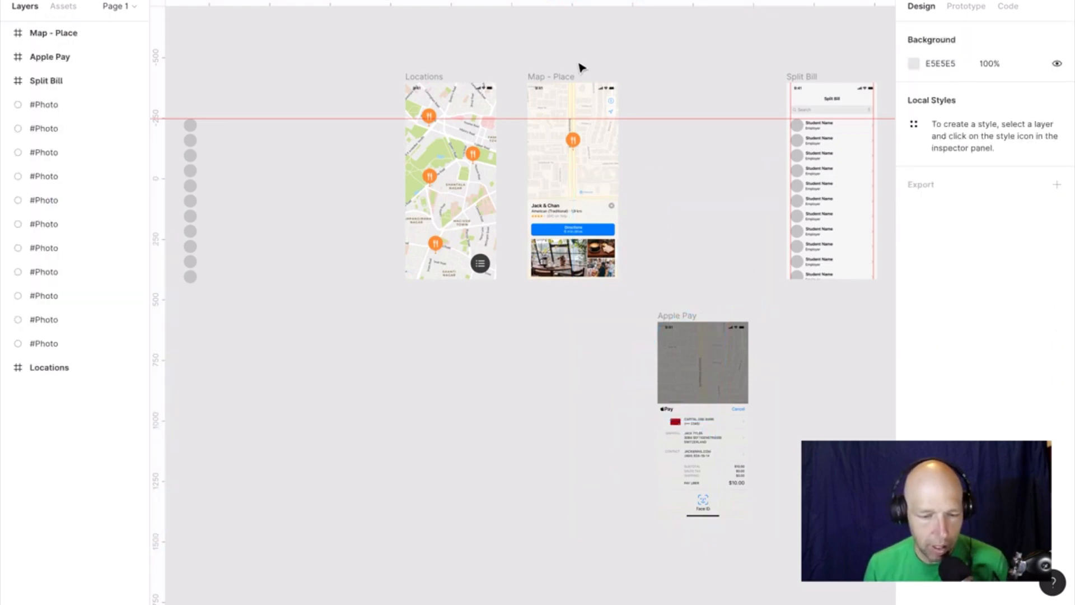
Open the Content Reel plugin for the first Student Name text in the Split Bill frame.
scroll(672, 107, right, 5)
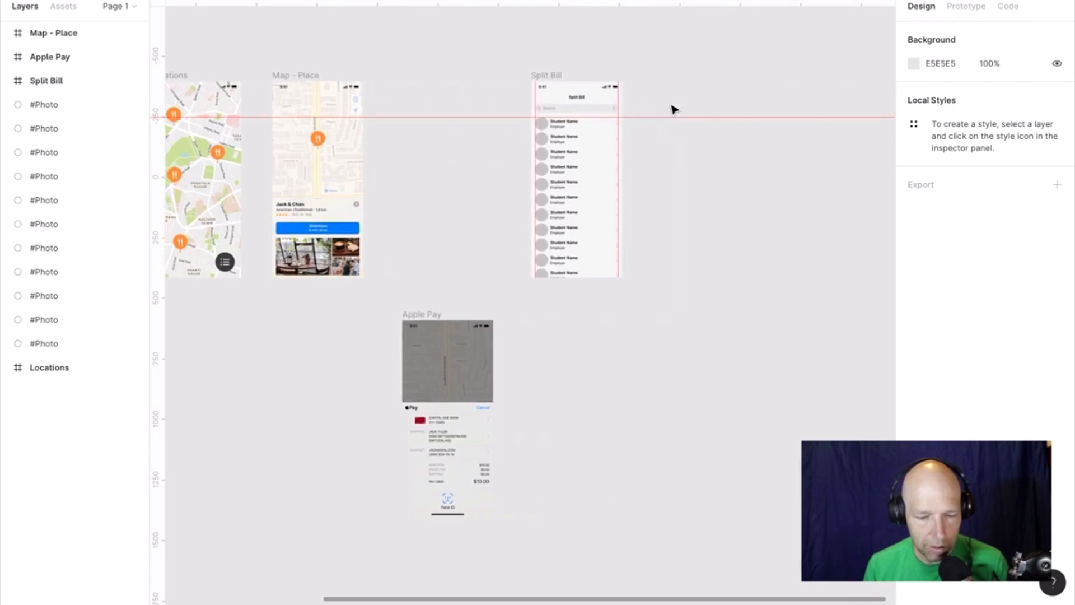
scroll(673, 108, up, 10)
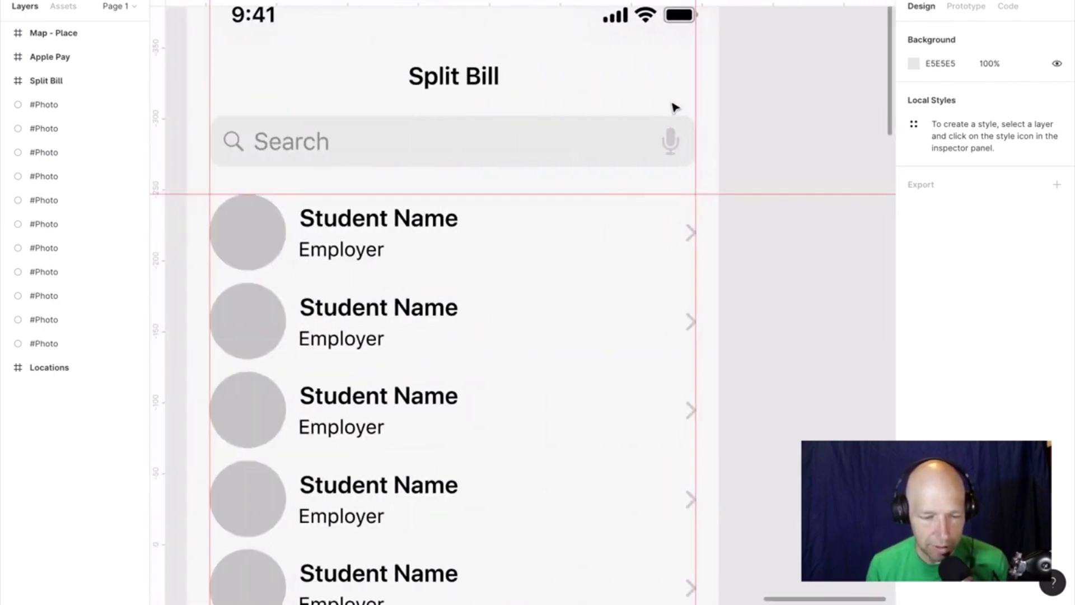
scroll(675, 108, down, 5)
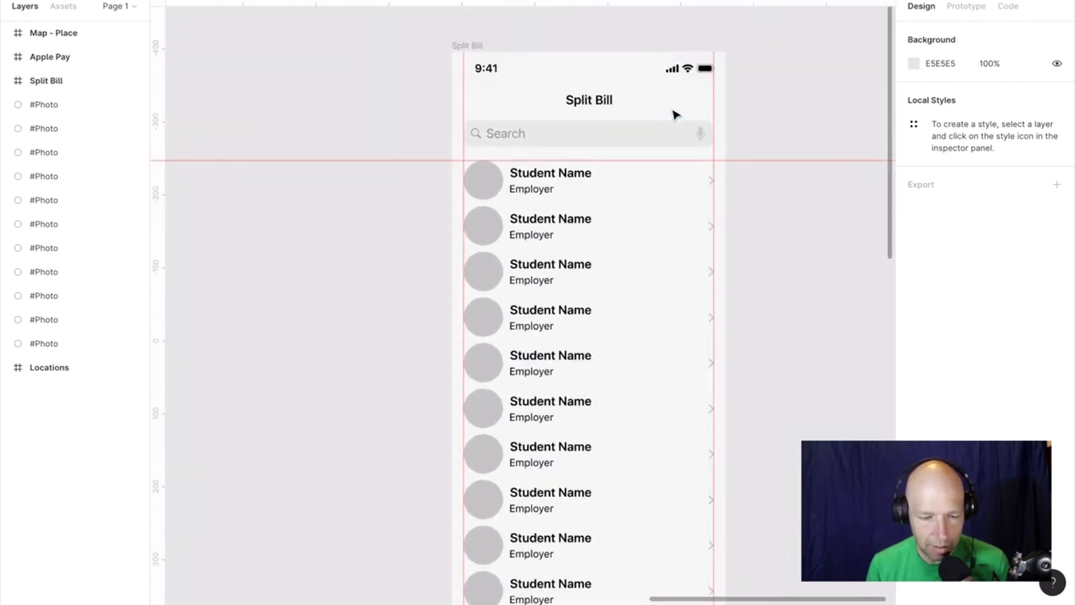
scroll(676, 115, right, 2)
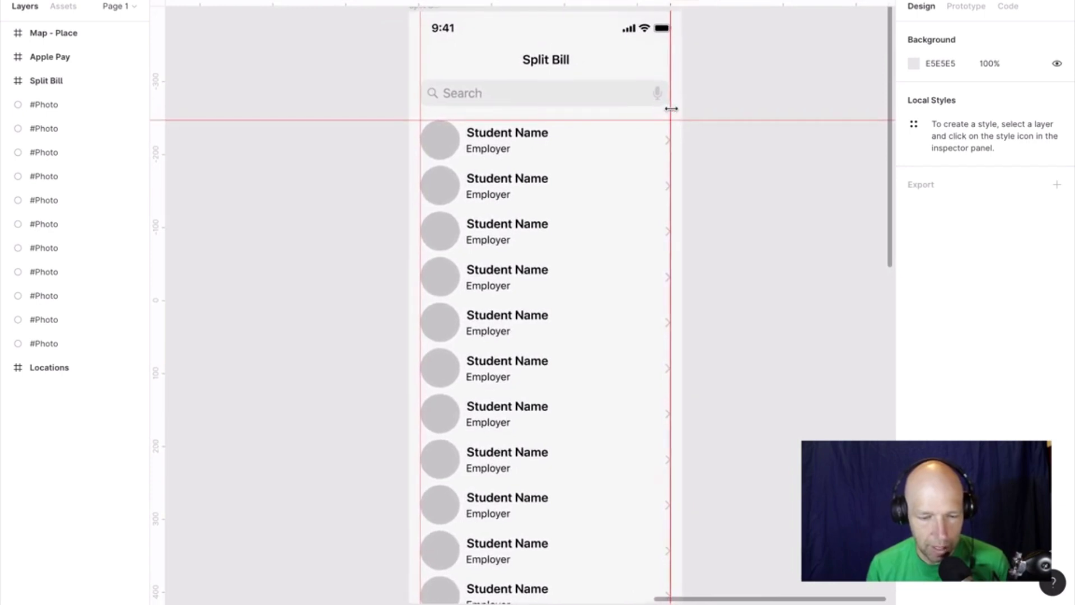
scroll(703, 208, down, 2)
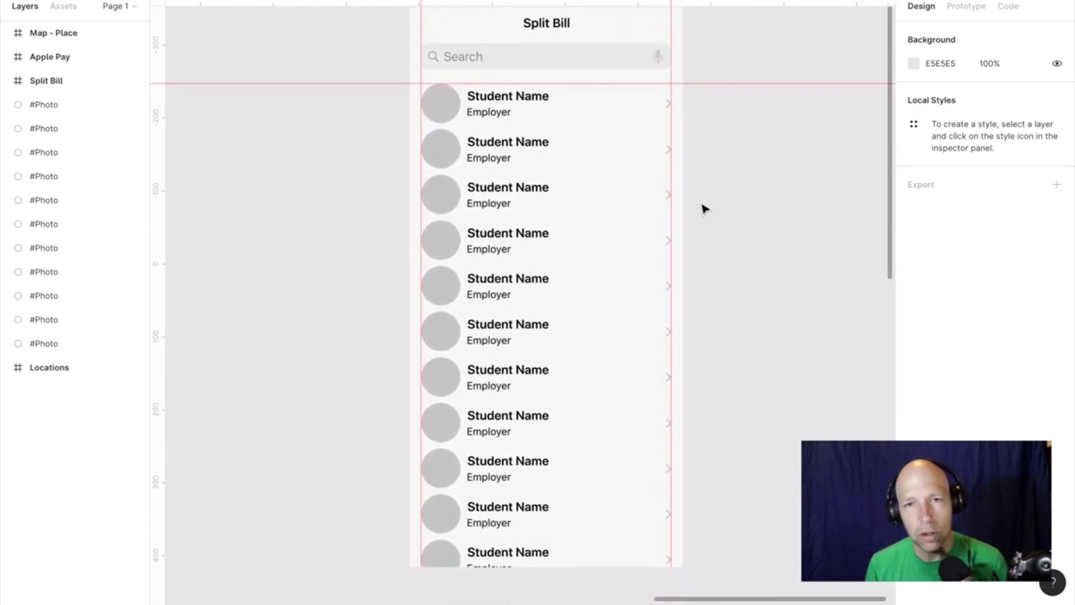
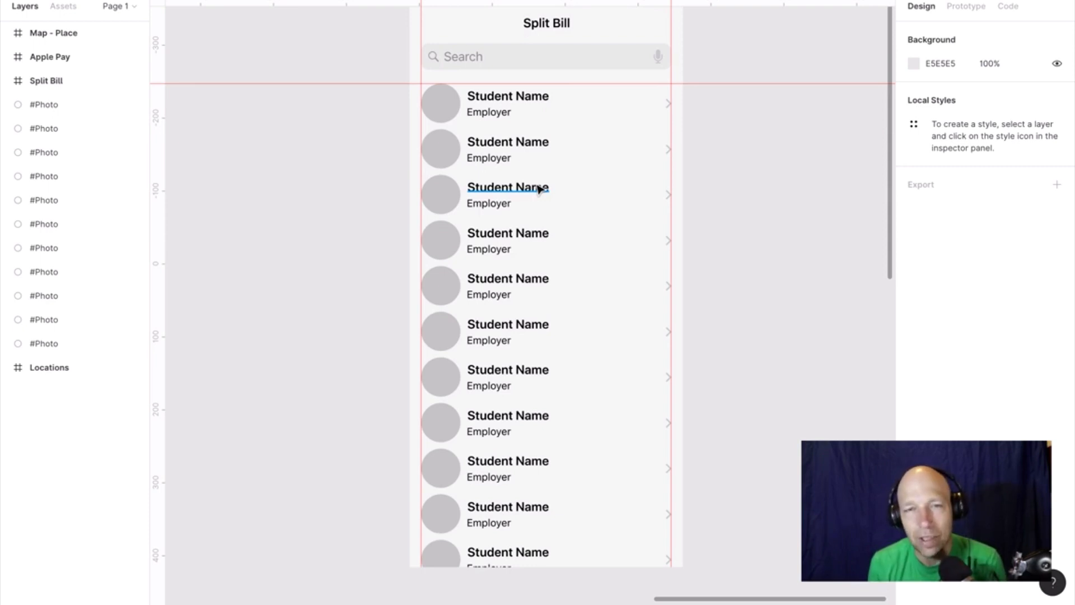
click(541, 102)
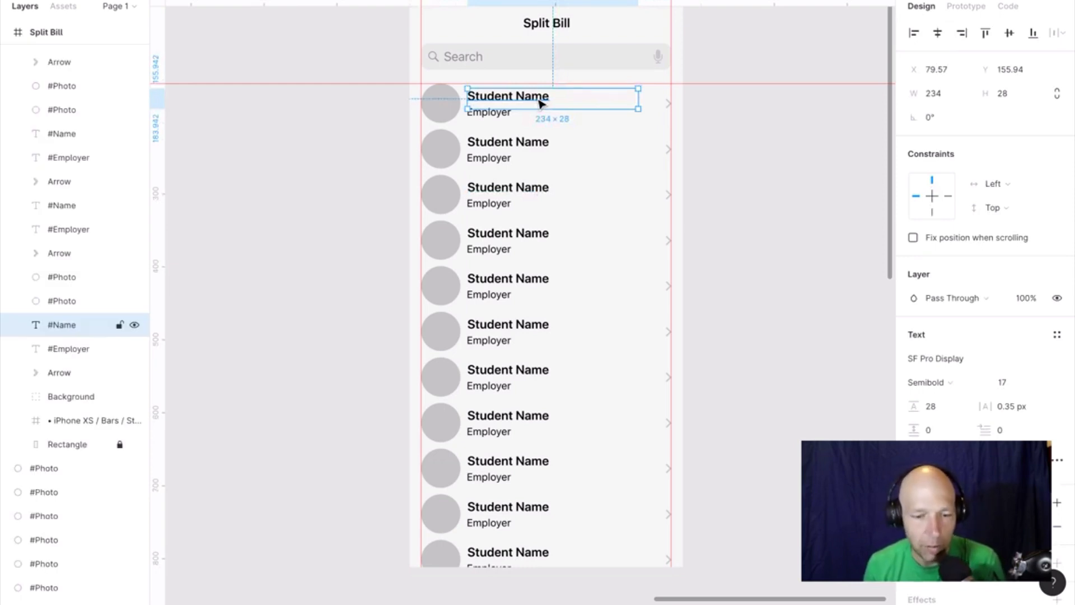
right_click(540, 103)
mouse_move(619, 367)
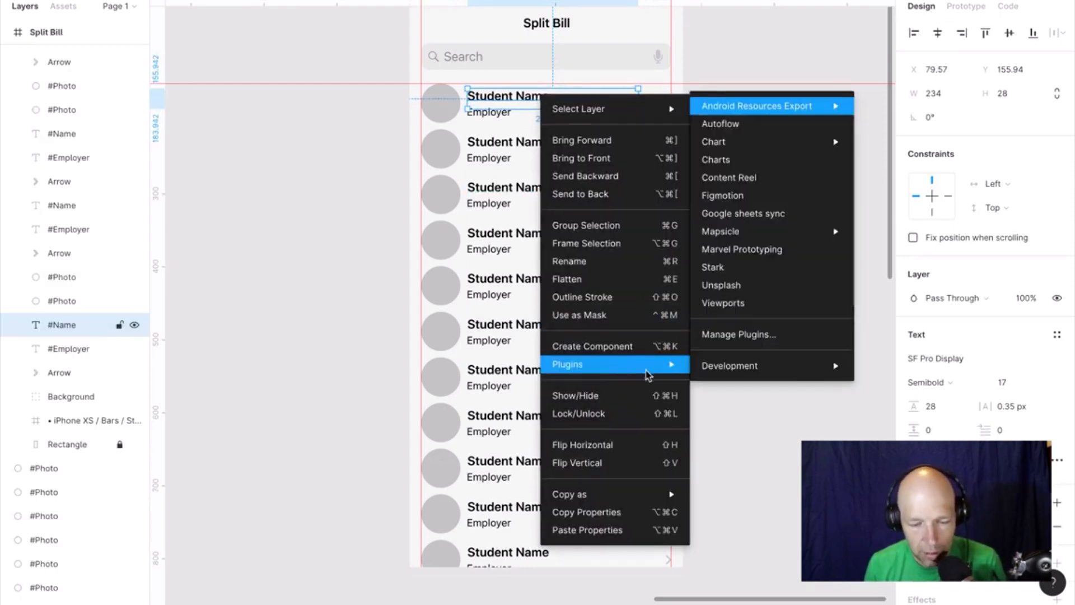
click(732, 181)
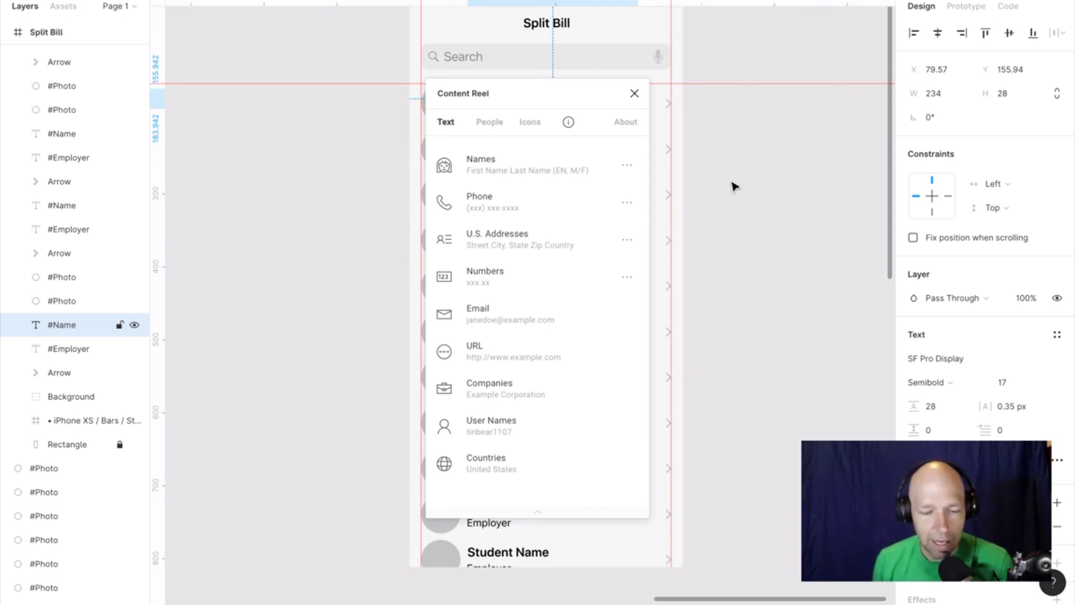
Review Content Reel's People, Icons and About sections, including the icon usage hint, and return to the text content types.
click(490, 122)
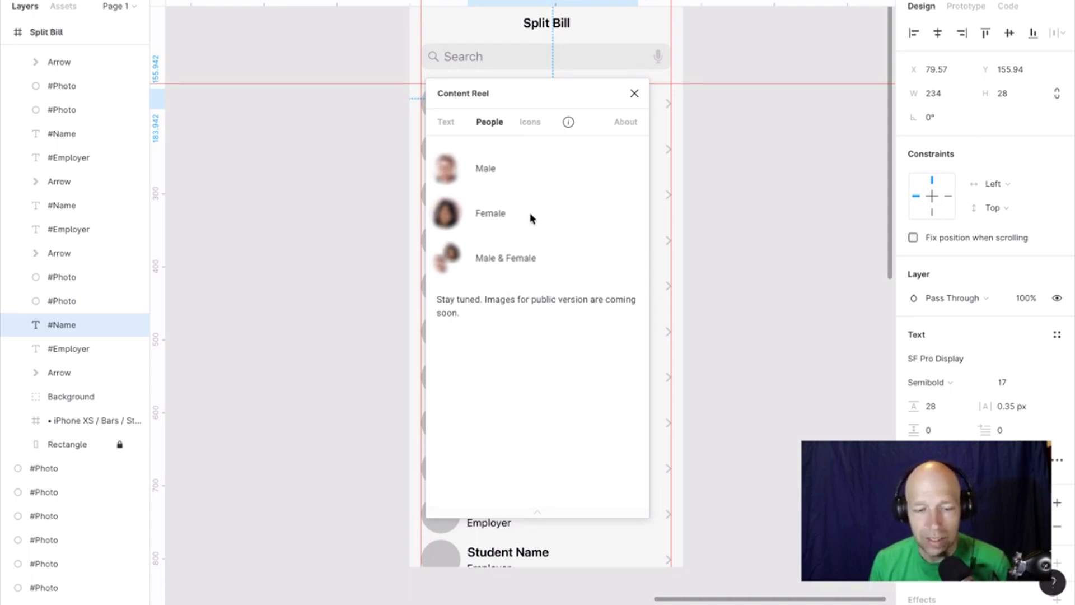
click(530, 125)
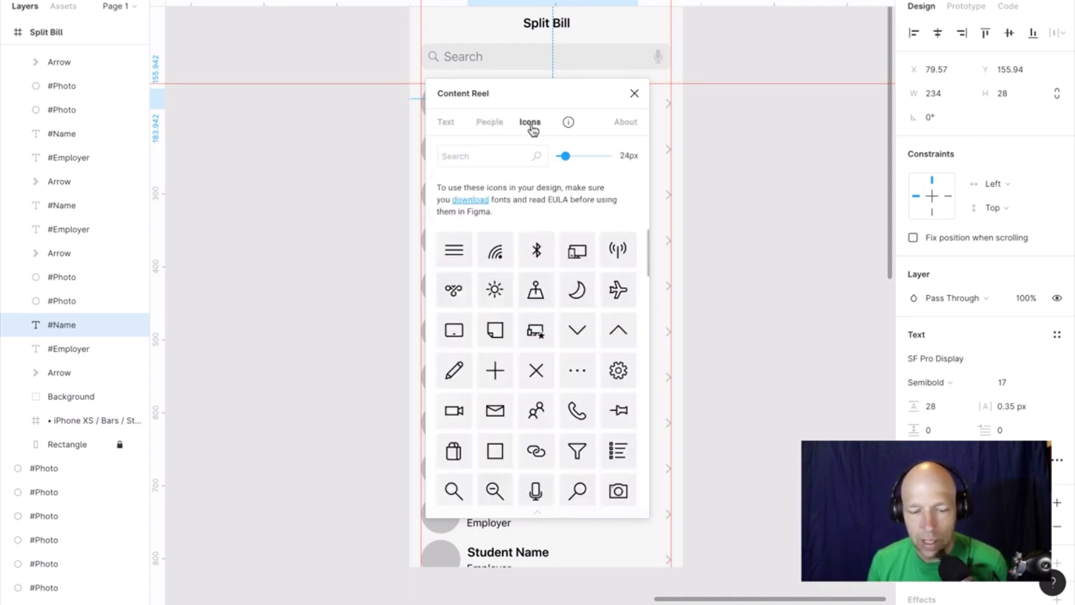
mouse_move(566, 127)
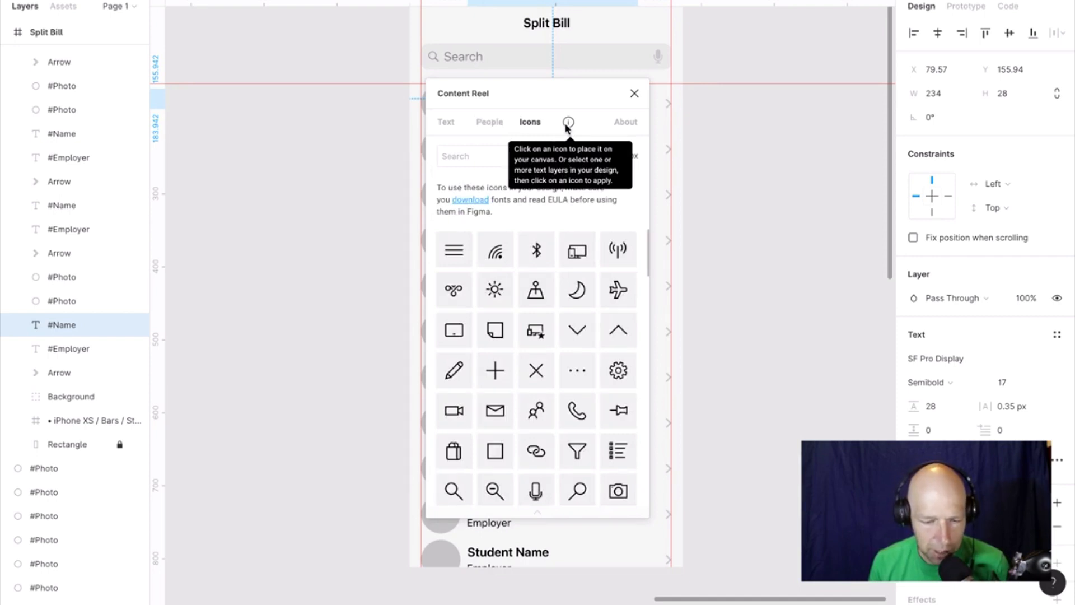
click(606, 126)
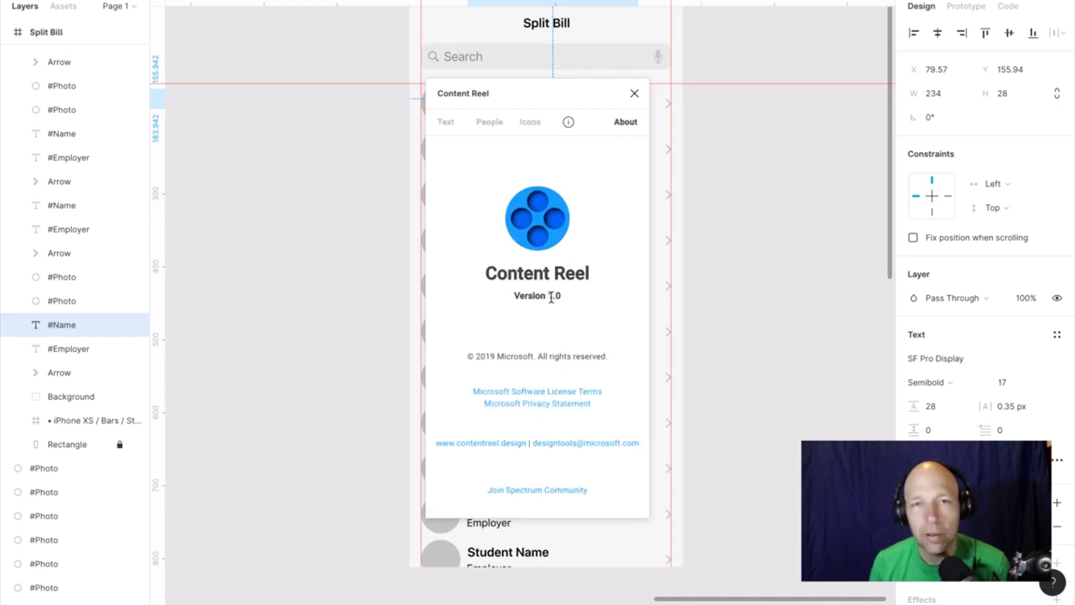
click(456, 125)
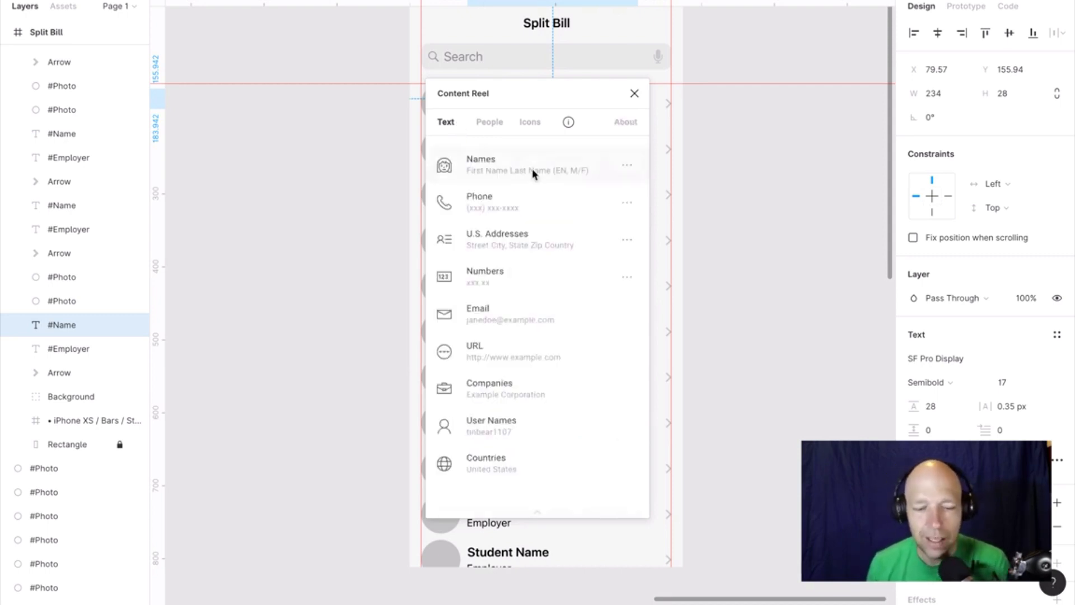
Open Content Reel's Names settings and review the available language and gender options for the name type.
click(633, 169)
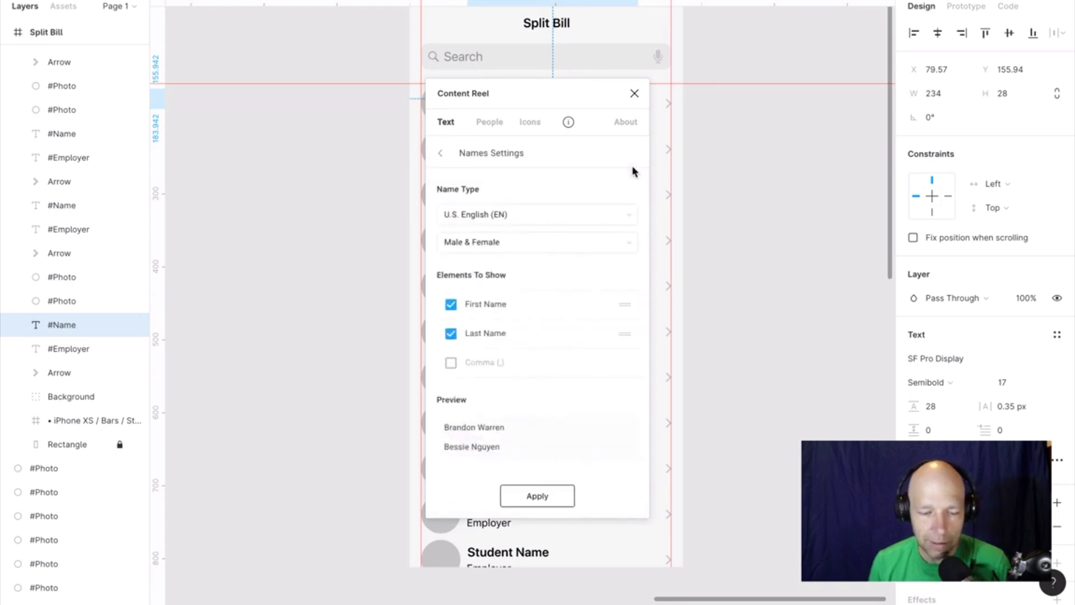
click(440, 155)
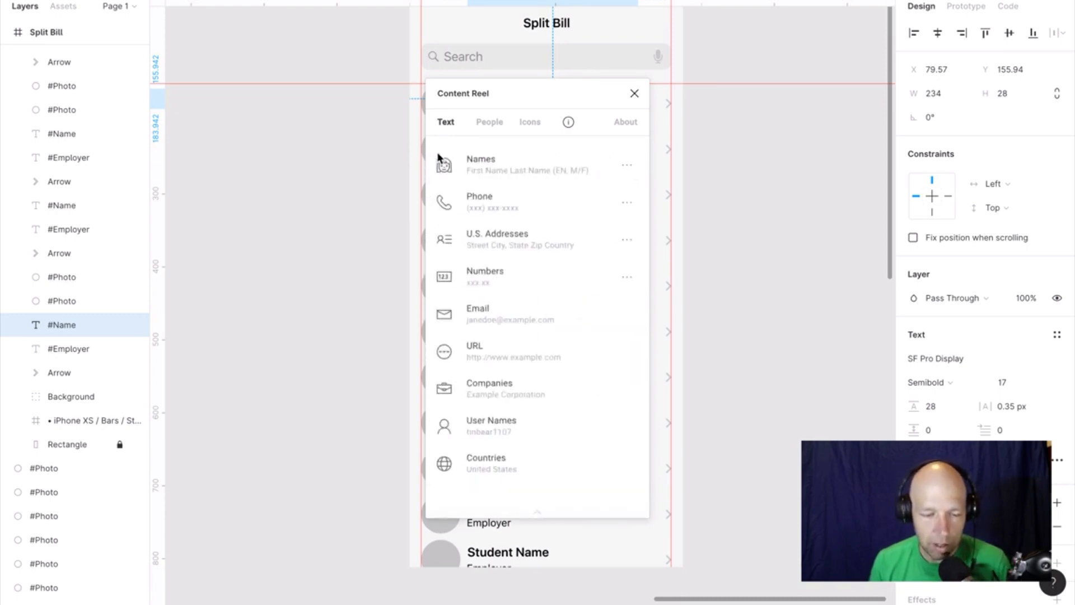
click(622, 169)
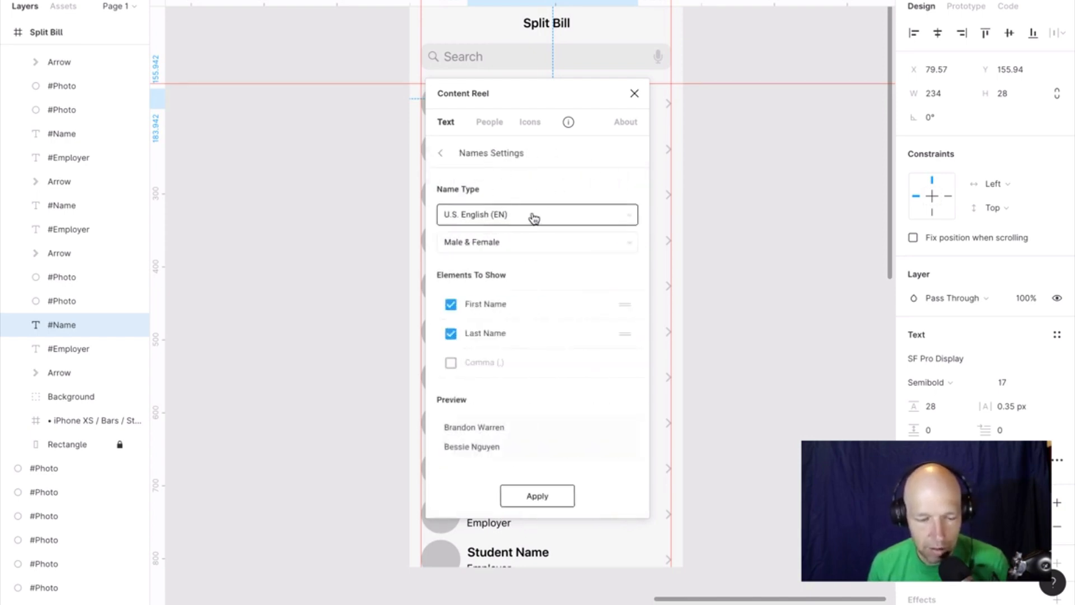
click(522, 250)
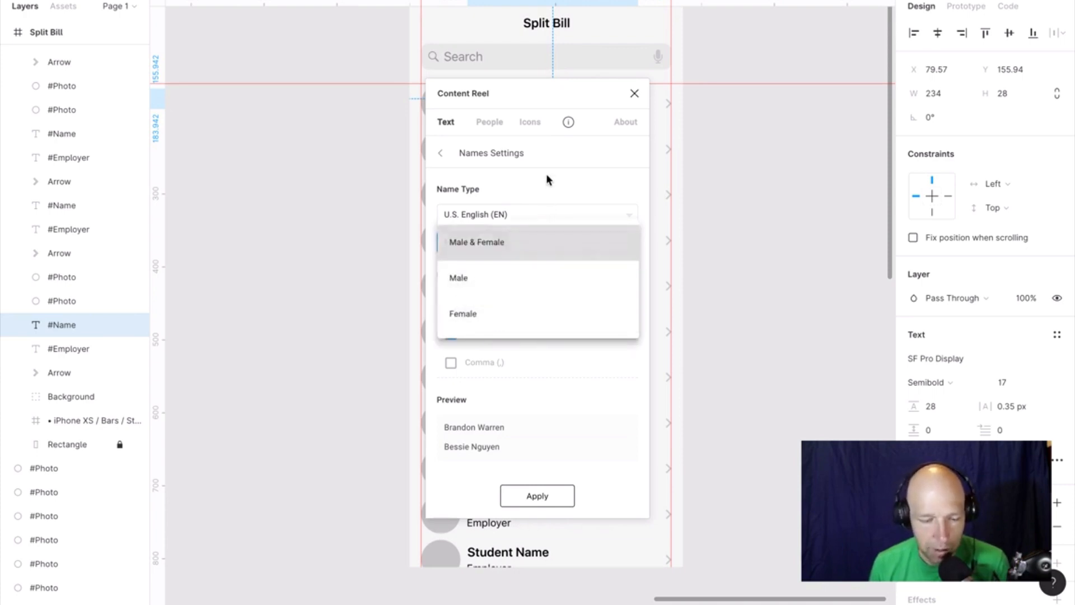
click(530, 249)
click(532, 218)
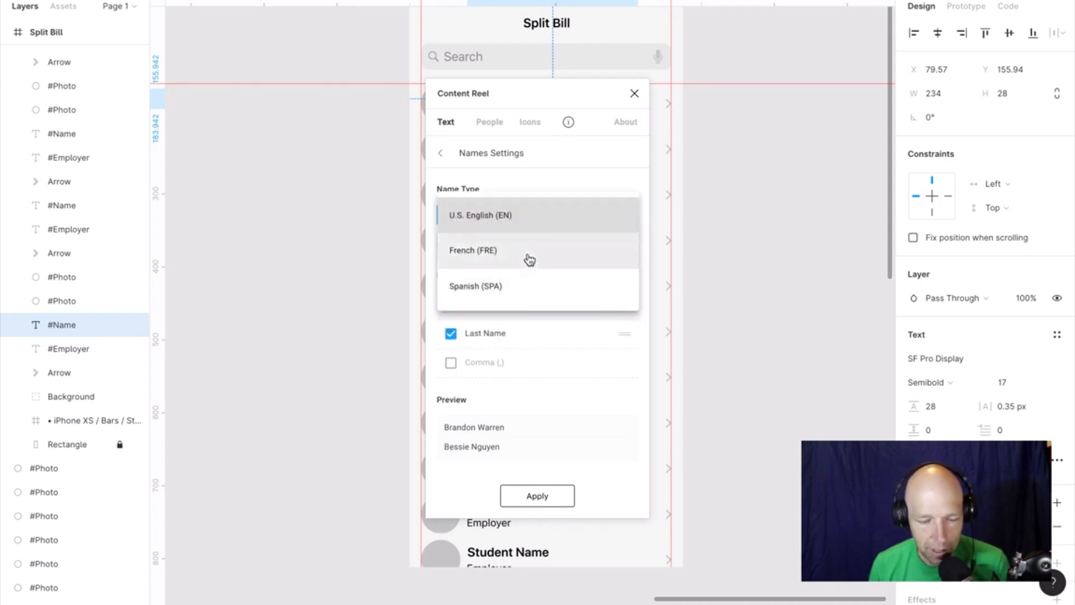
click(549, 184)
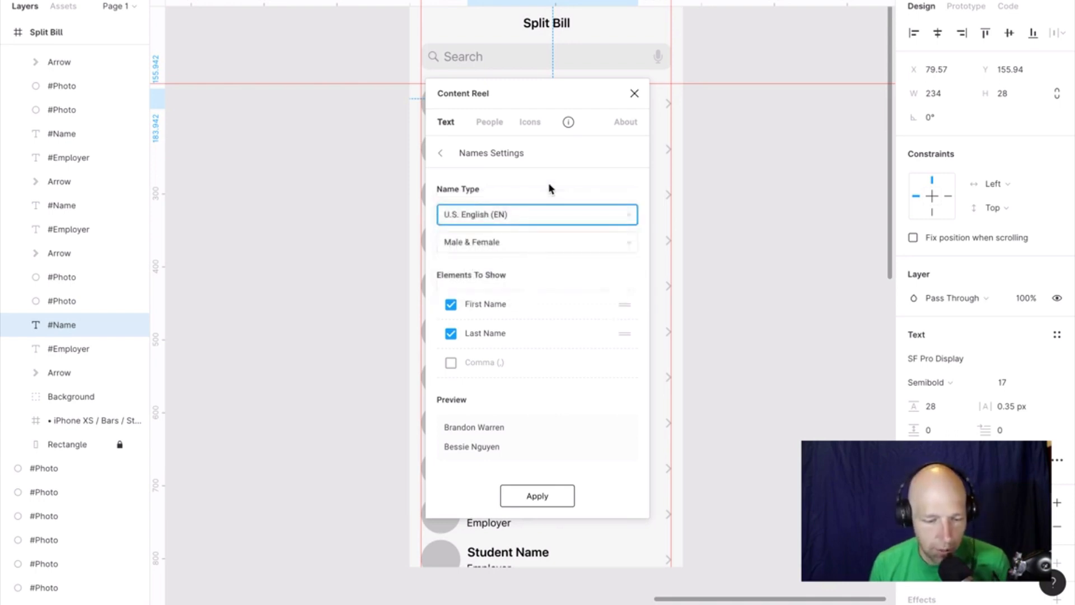
Try different combinations and orders of the First Name, Last Name and Comma elements in the Names settings, ending with First Name before Last Name.
click(450, 343)
click(450, 336)
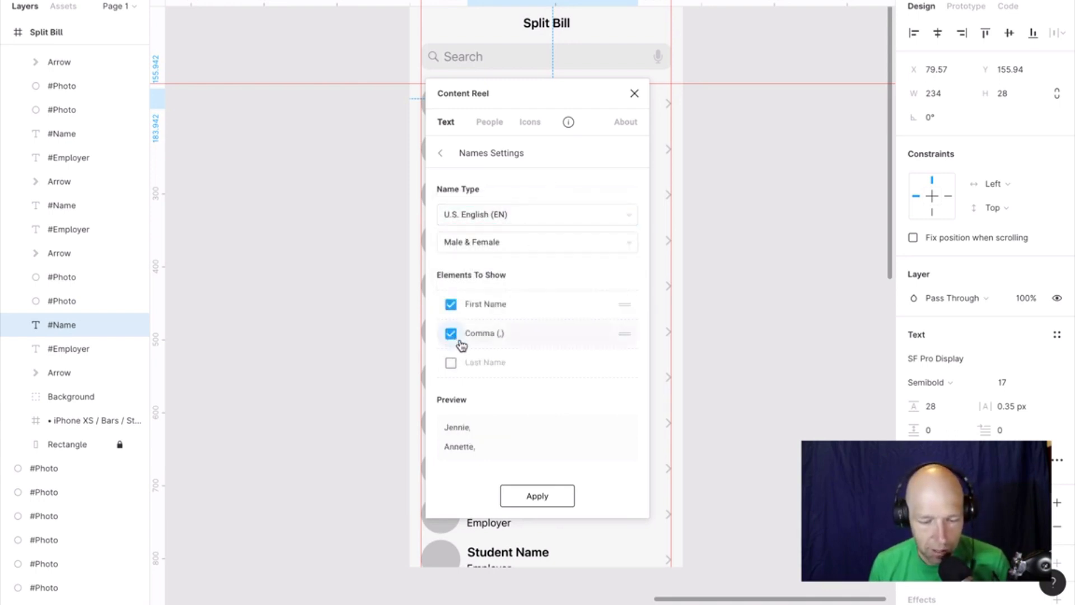
click(451, 305)
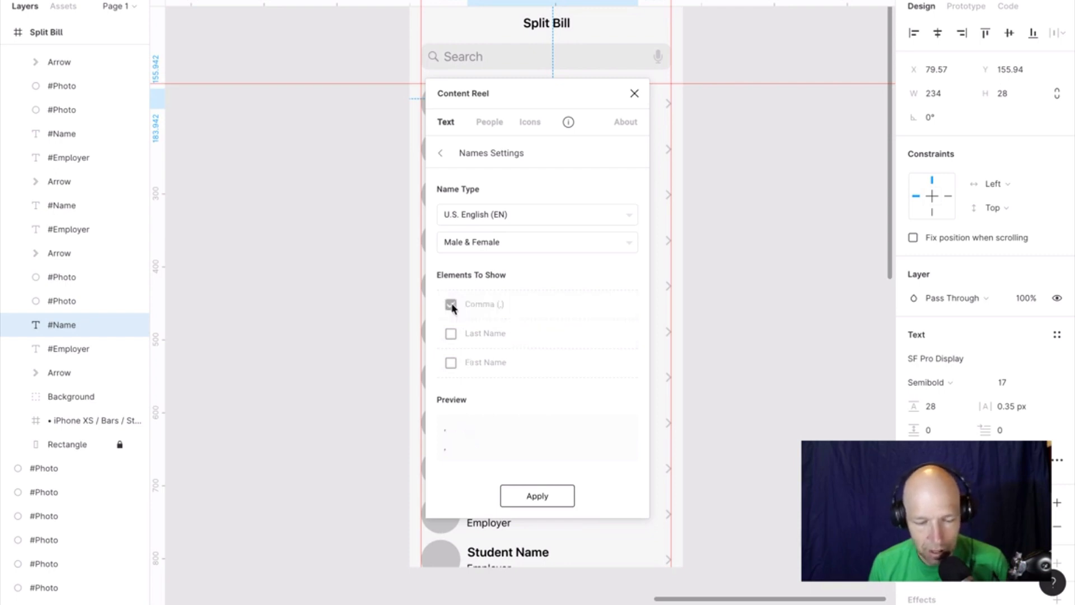
click(451, 334)
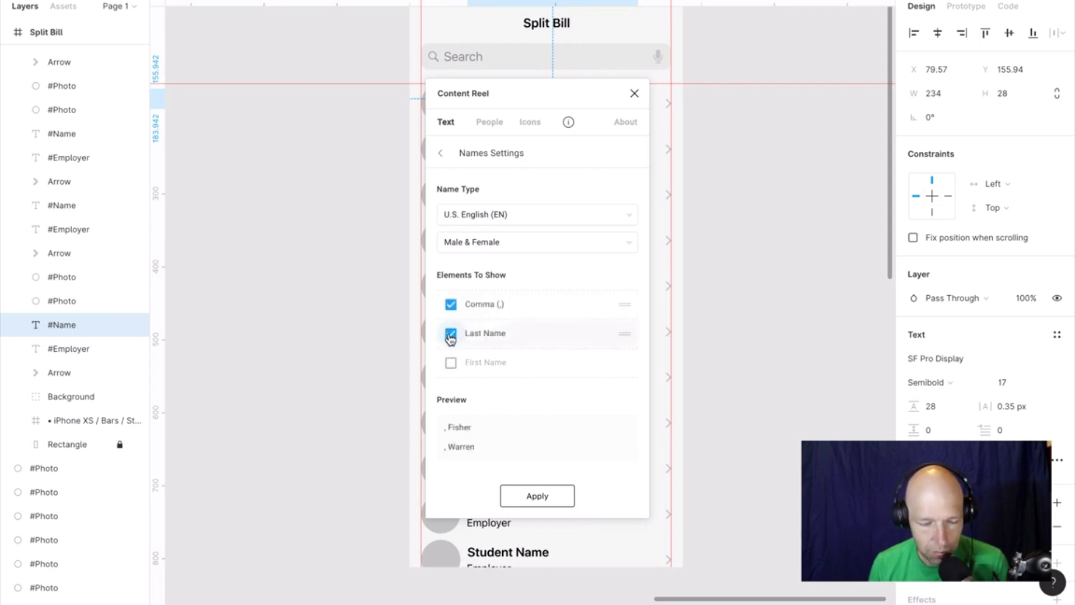
click(450, 363)
click(450, 305)
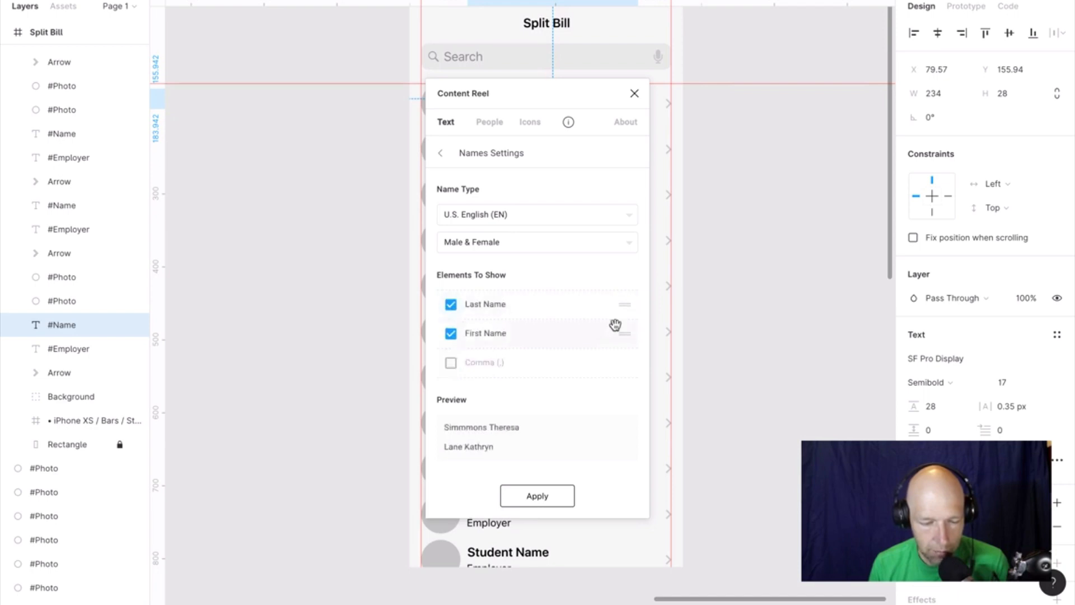
drag(520, 334, 523, 312)
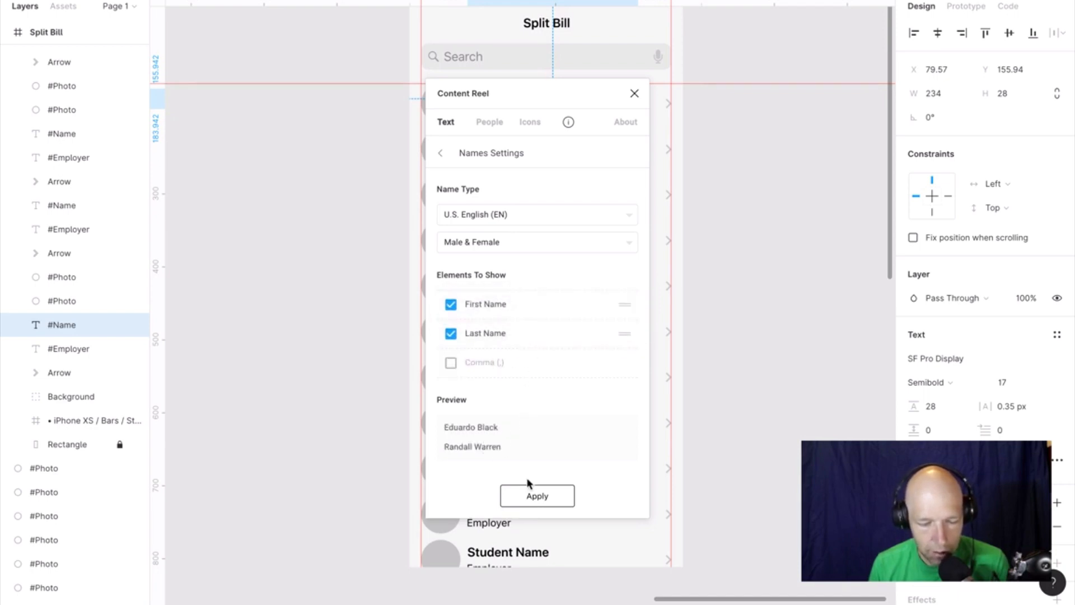
Apply the Names settings, fill the first Student Name text with a Content Reel name, and close the plugin.
click(546, 495)
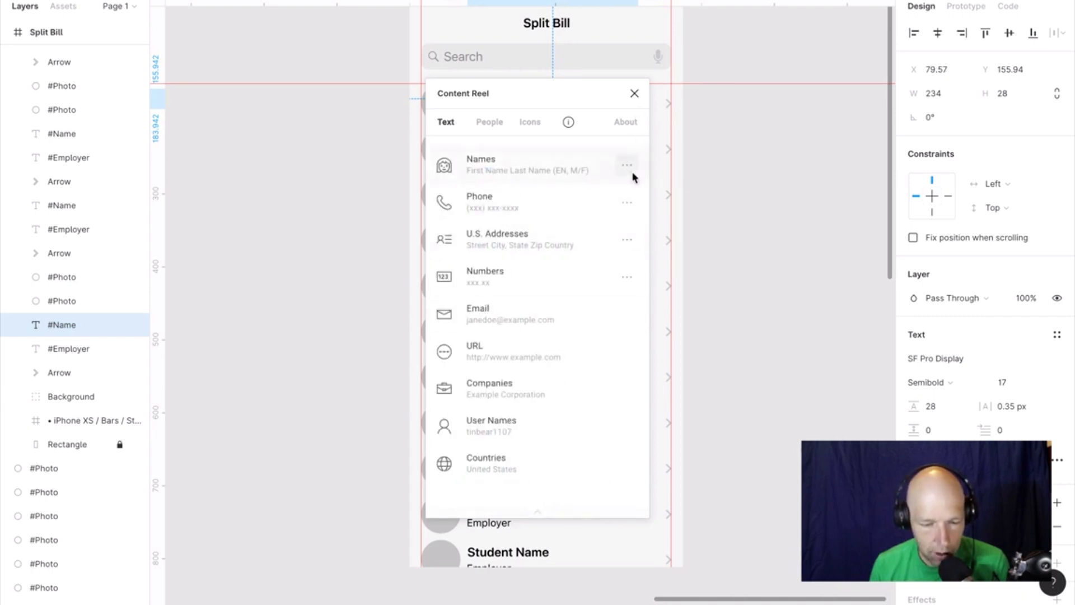
click(635, 92)
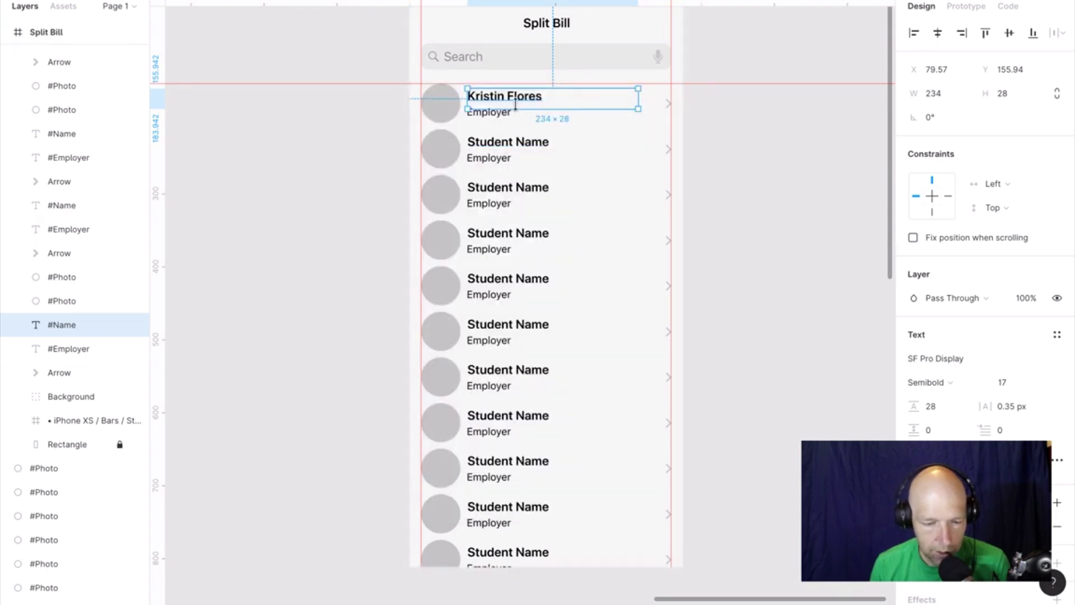
click(712, 107)
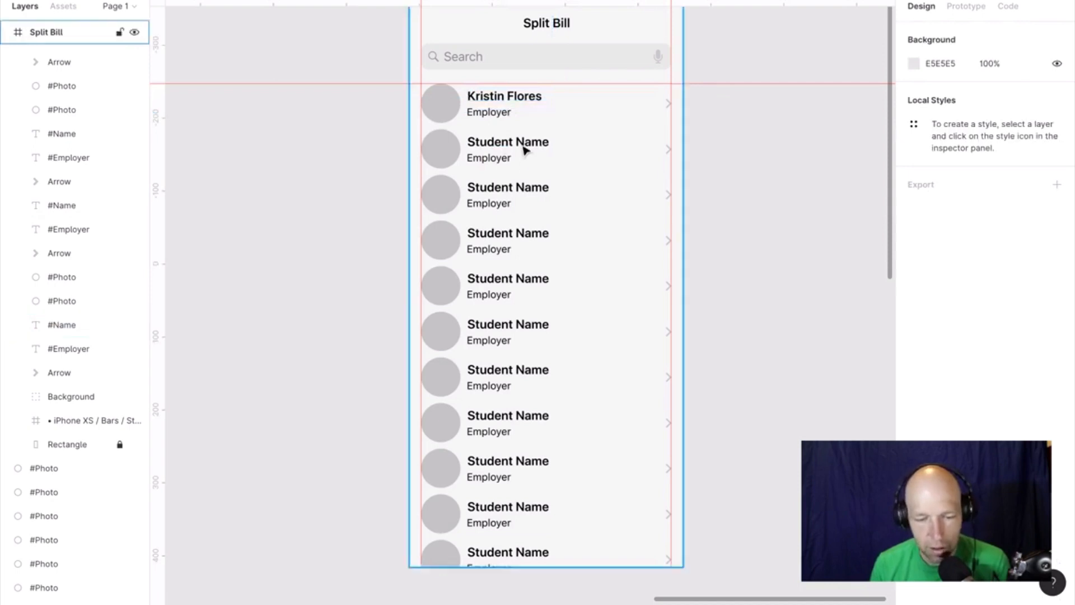
Fill the remaining ten Student Name texts in the Split Bill list with Content Reel names in one go and close the plugin.
scroll(523, 165, down, 1)
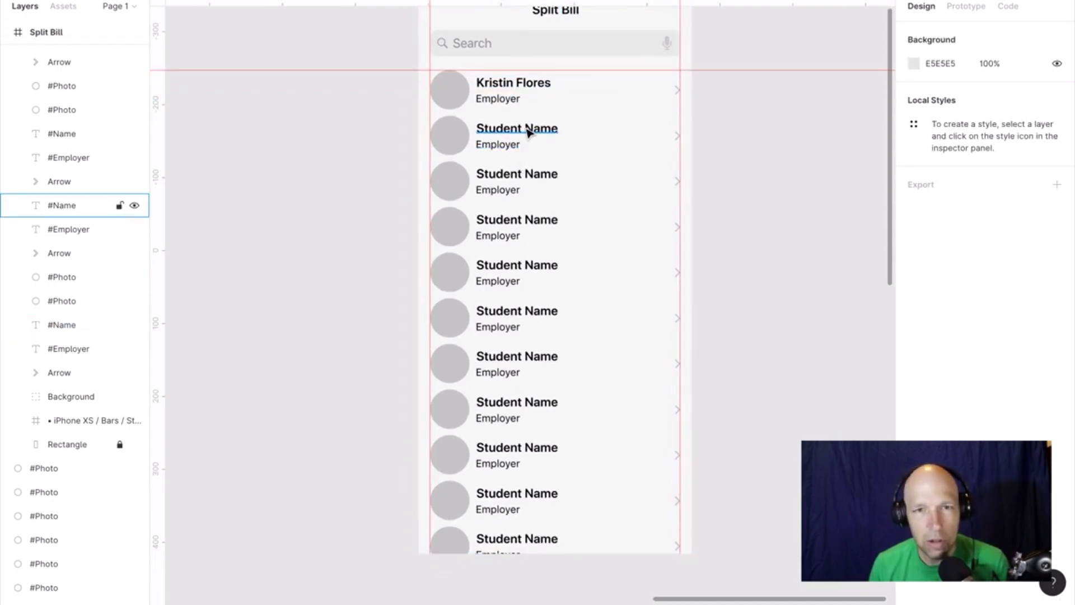
scroll(529, 135, down, 1)
scroll(532, 114, down, 1)
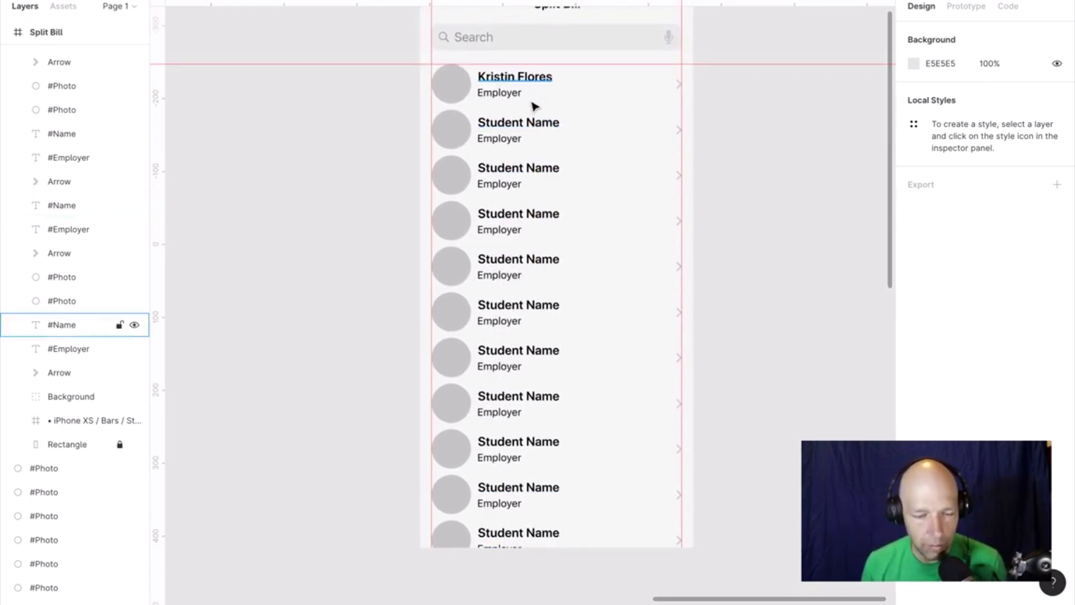
click(530, 120)
scroll(531, 120, up, 1)
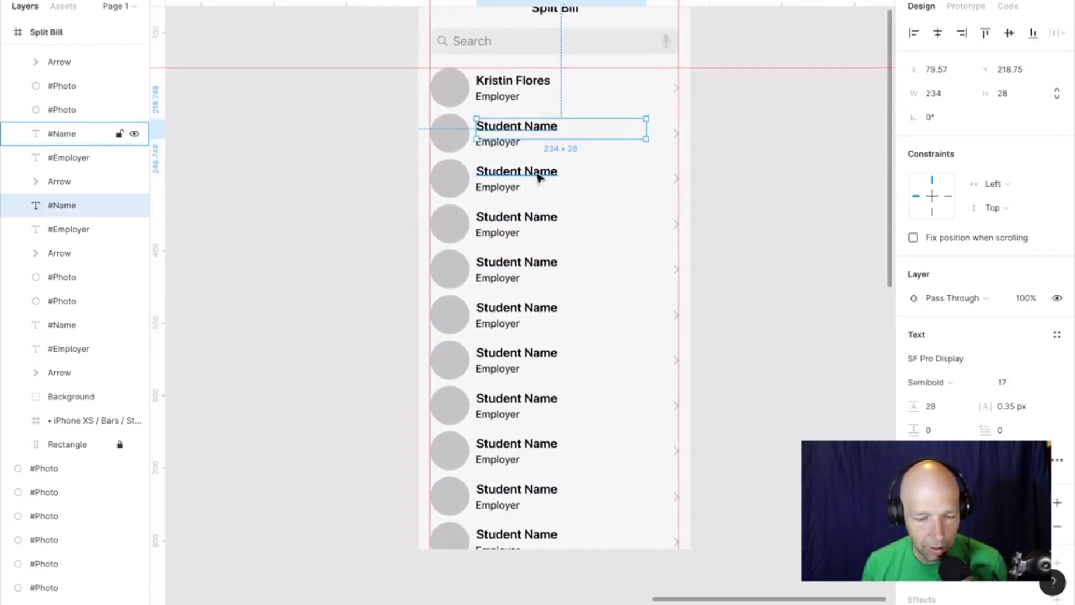
click(536, 172)
shift+click(542, 137)
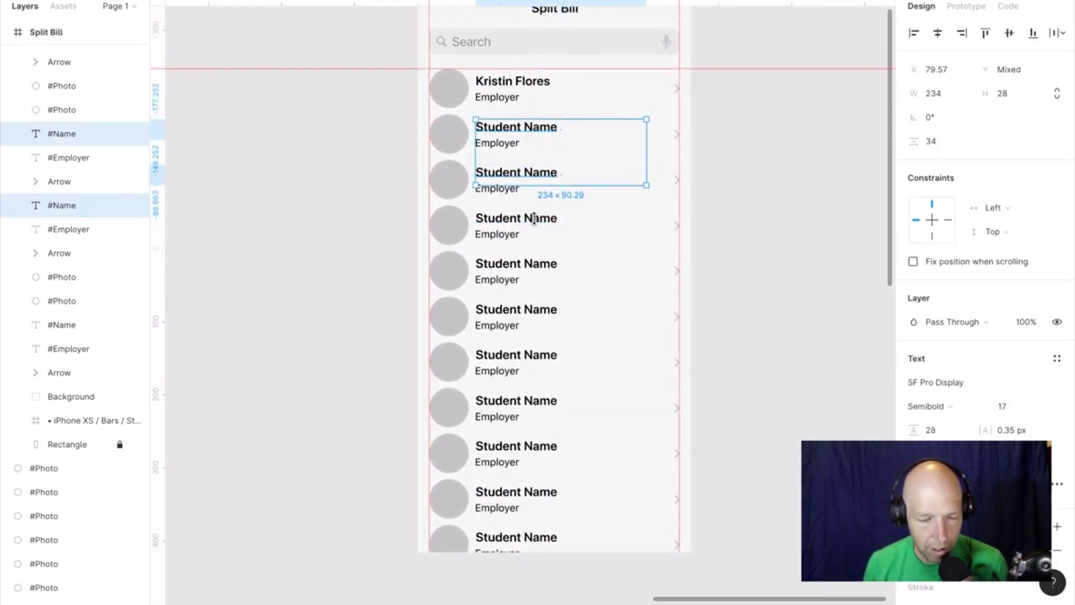
scroll(541, 218, up, 1)
shift+click(540, 220)
scroll(538, 270, up, 1)
shift+click(538, 270)
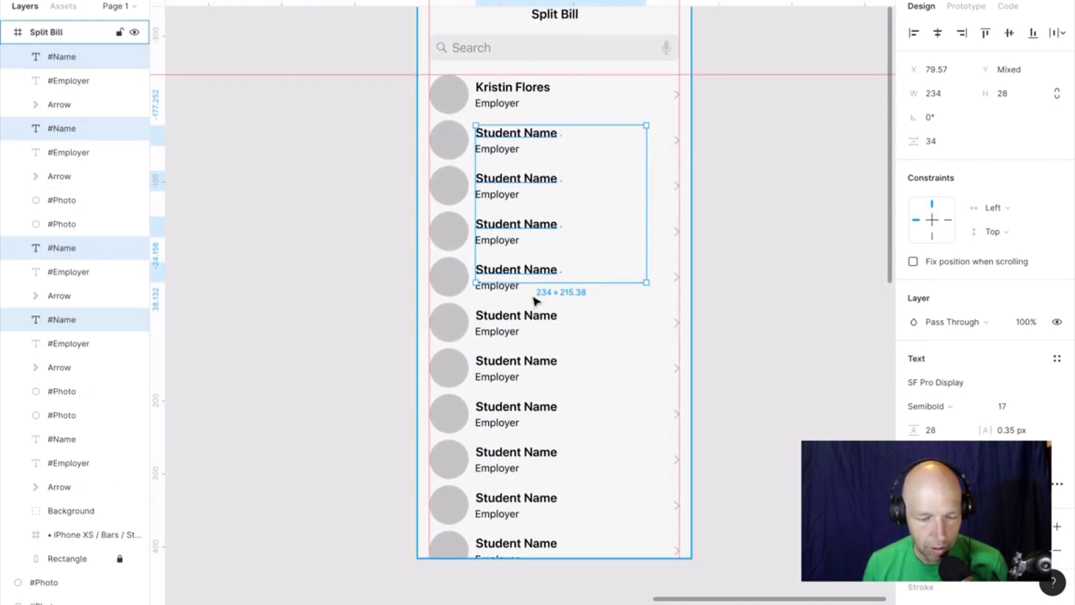
shift+click(537, 316)
shift+click(535, 365)
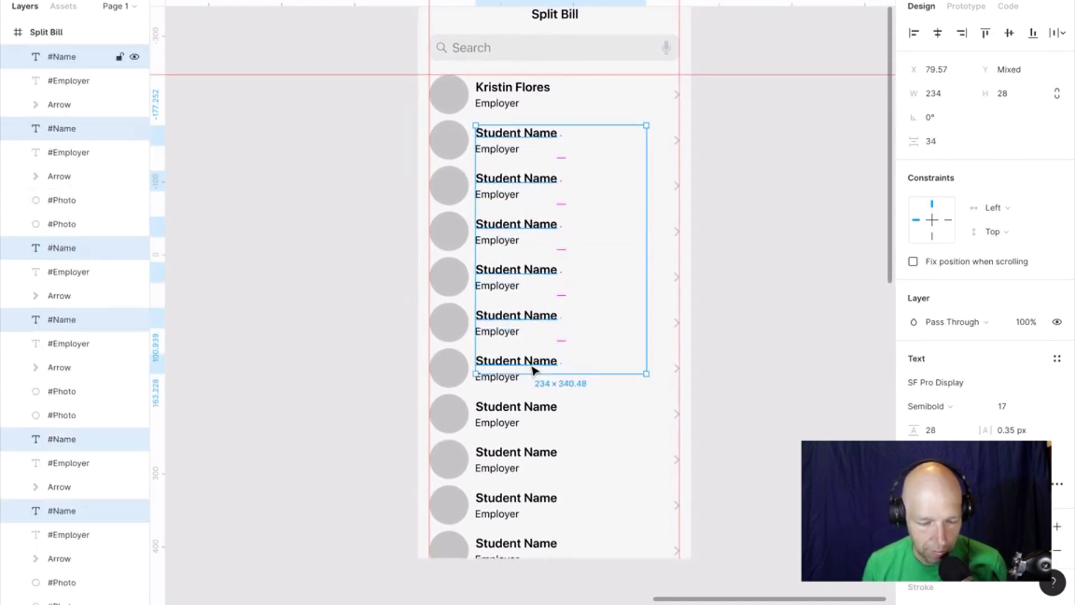
shift+click(539, 417)
shift+click(533, 457)
shift+click(535, 498)
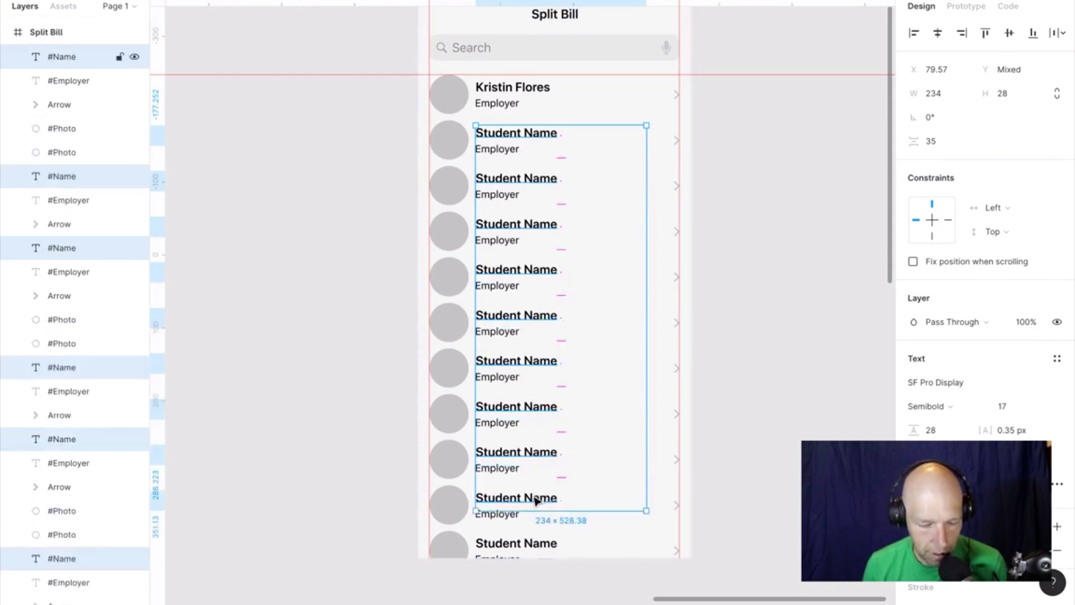
shift+click(536, 544)
right_click(536, 546)
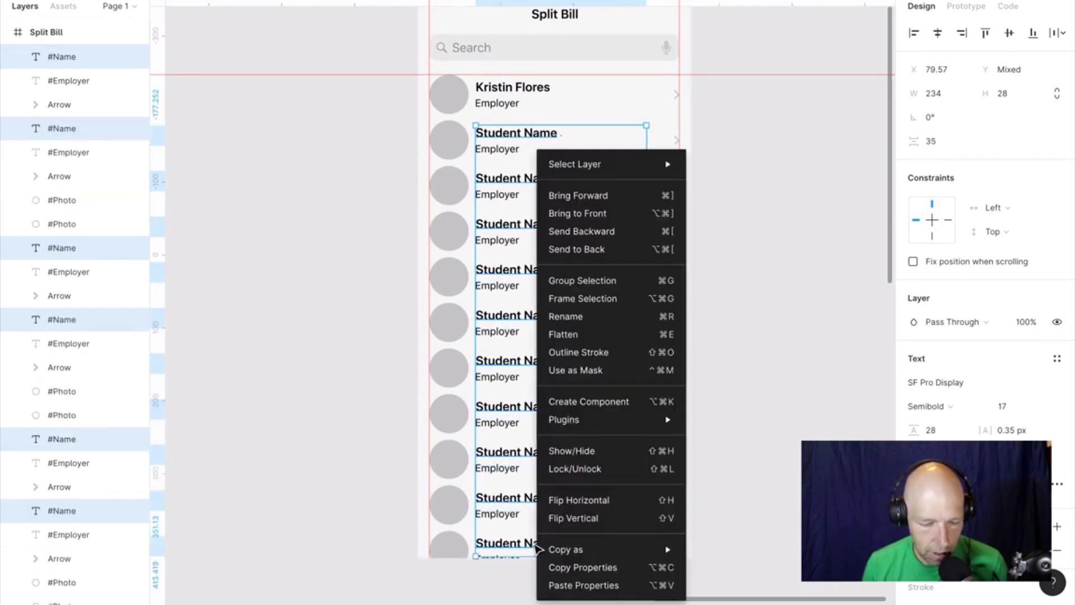
mouse_move(612, 429)
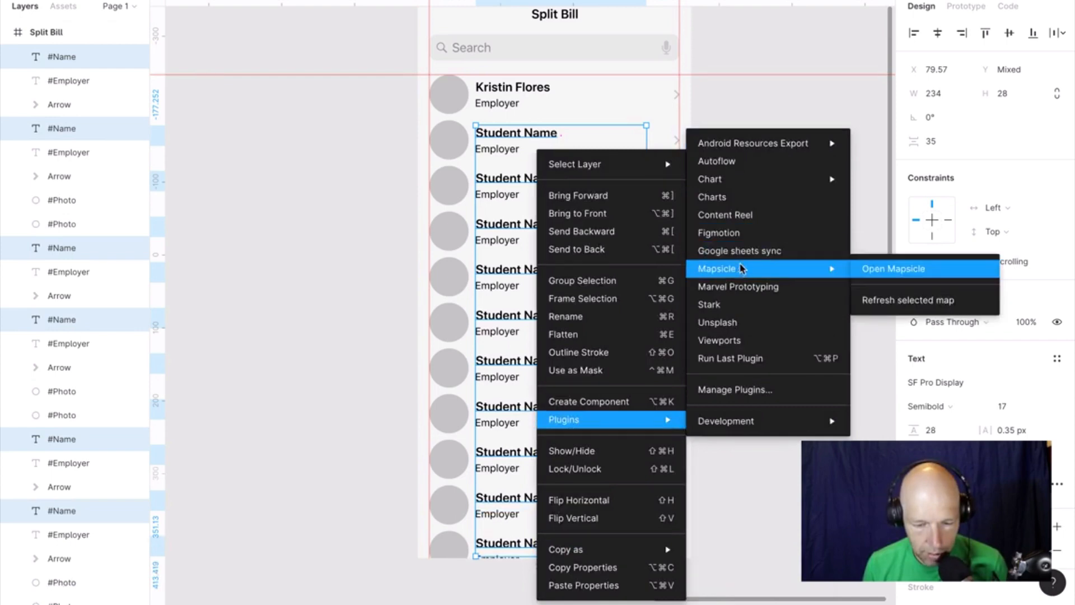
click(734, 220)
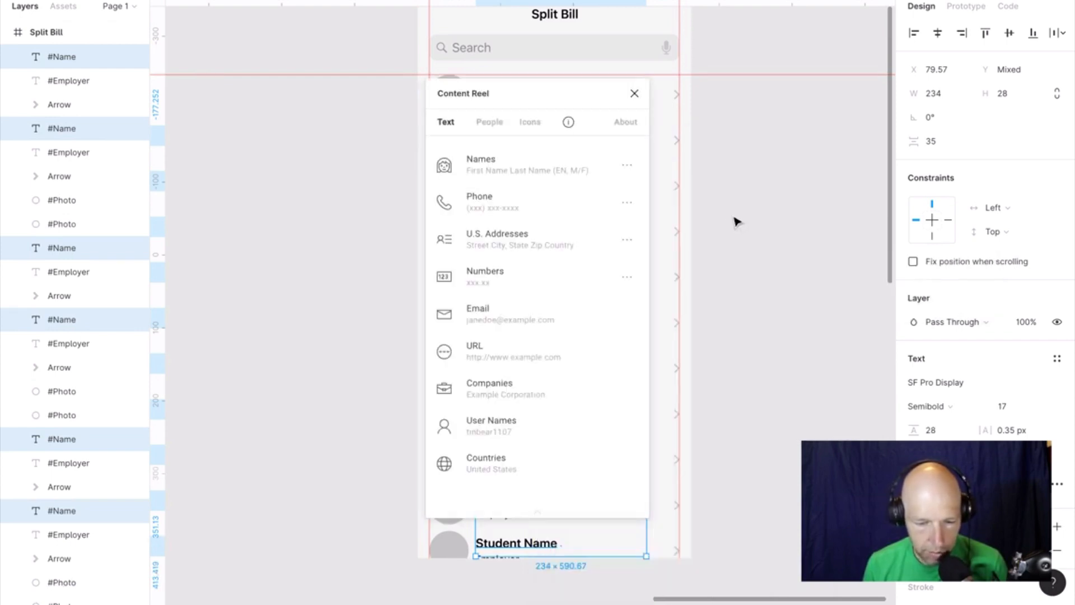
click(634, 93)
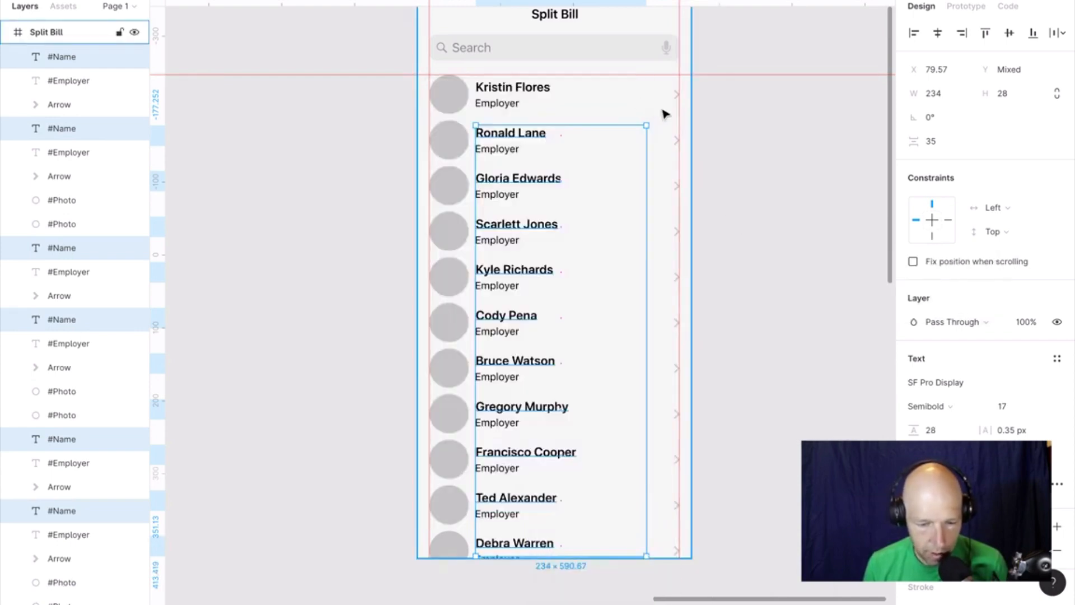
click(768, 192)
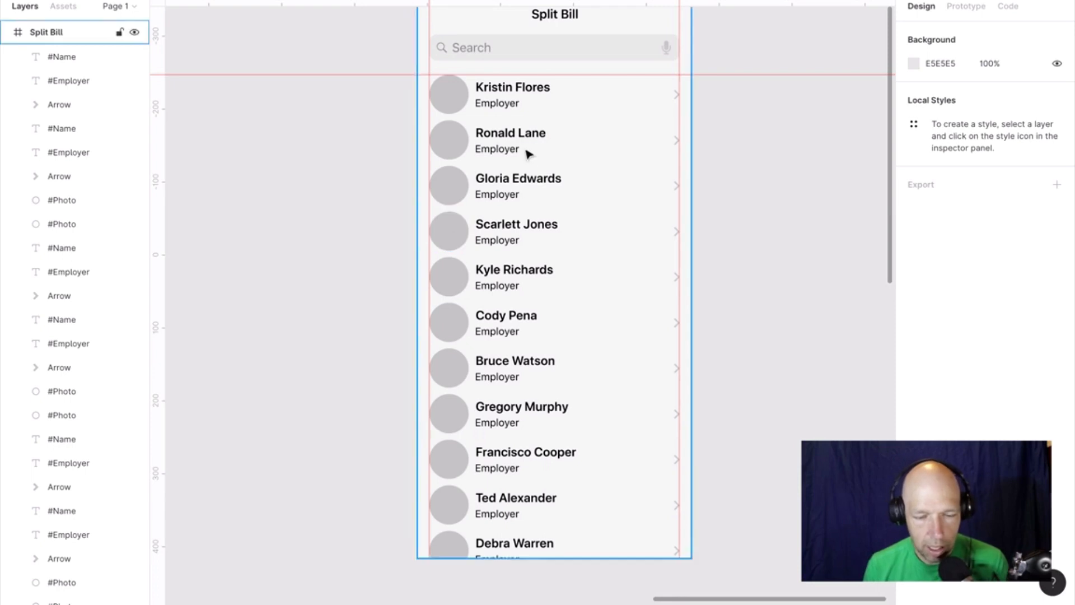
scroll(516, 124, up, 1)
scroll(516, 124, up, 1)
click(506, 112)
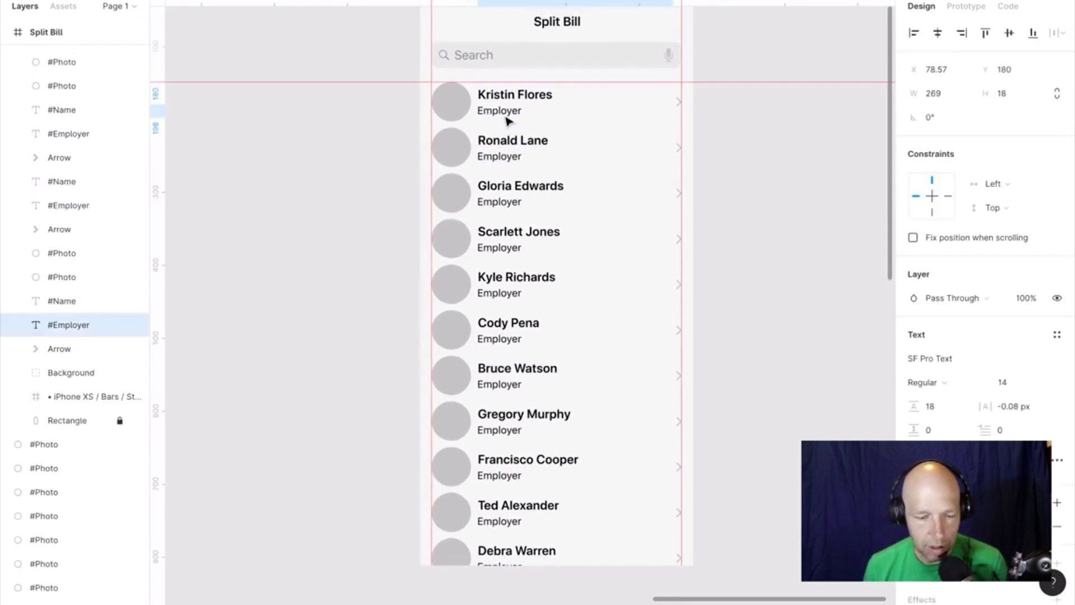
click(510, 162)
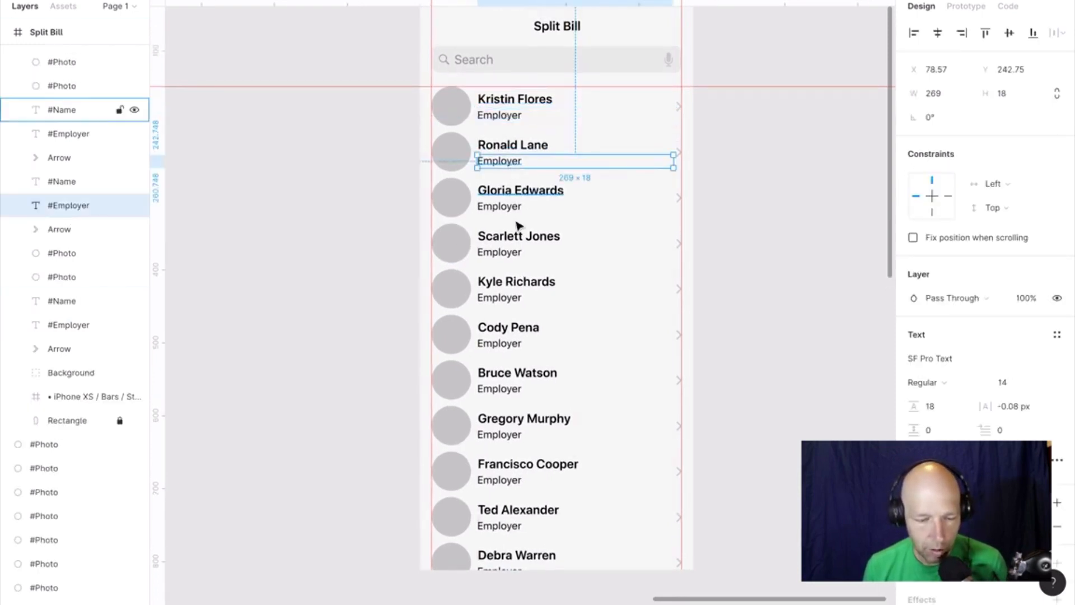
shift+click(512, 103)
click(370, 138)
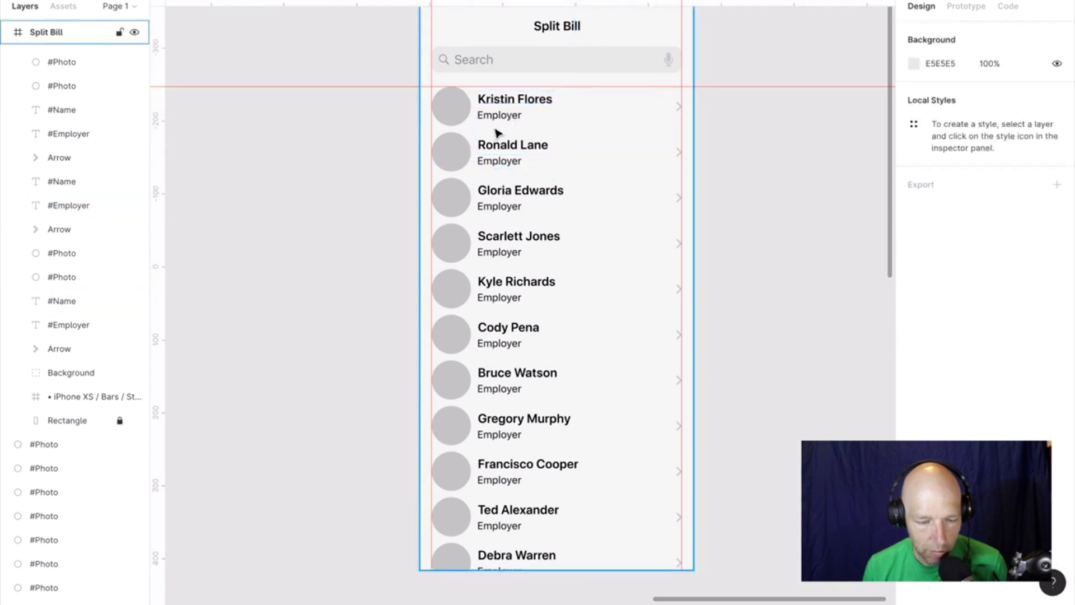
Select the first ten Employer texts in the Split Bill list and open Content Reel for them.
click(506, 118)
shift+click(505, 163)
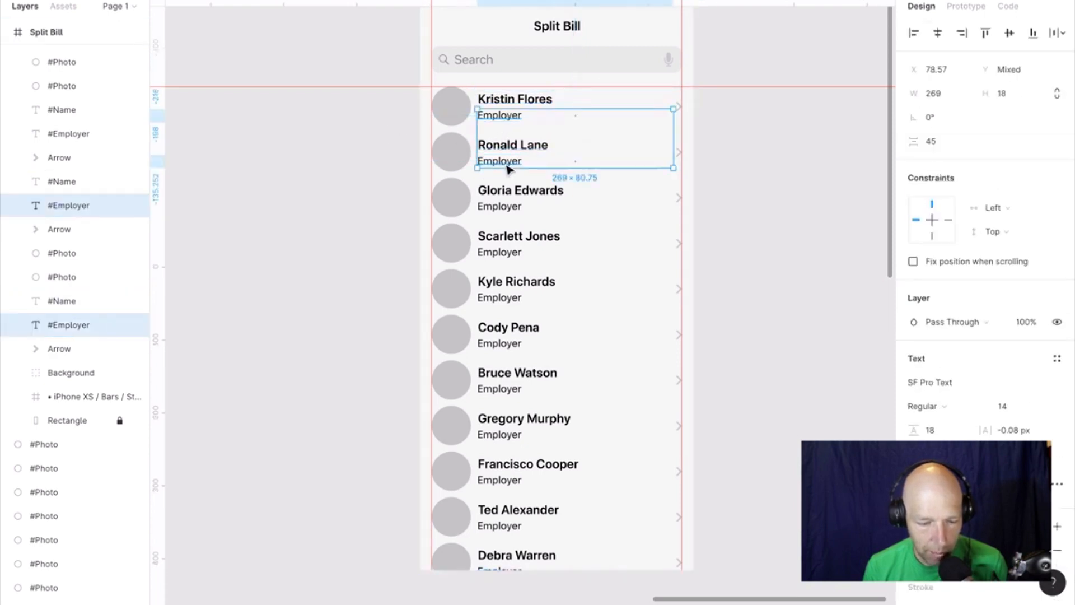
shift+click(508, 208)
shift+click(500, 255)
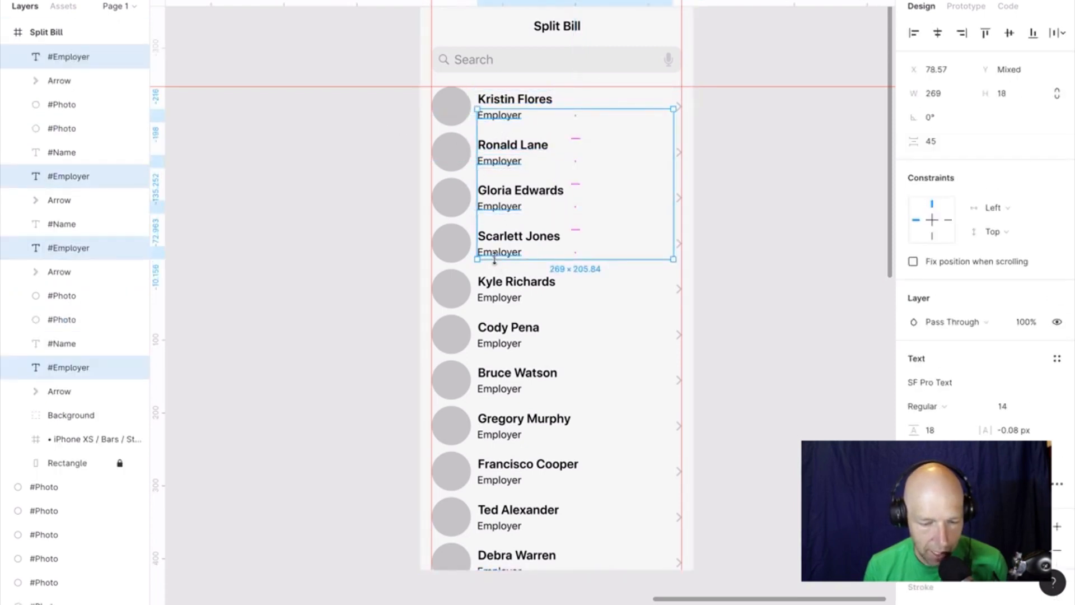
shift+click(500, 299)
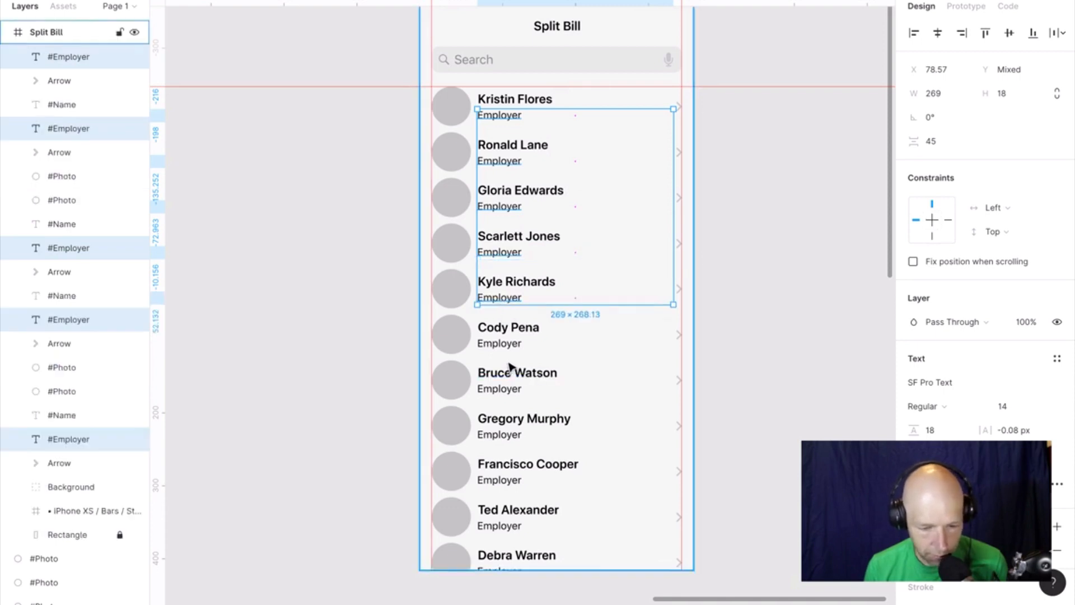
shift+click(506, 346)
shift+click(507, 390)
shift+click(509, 426)
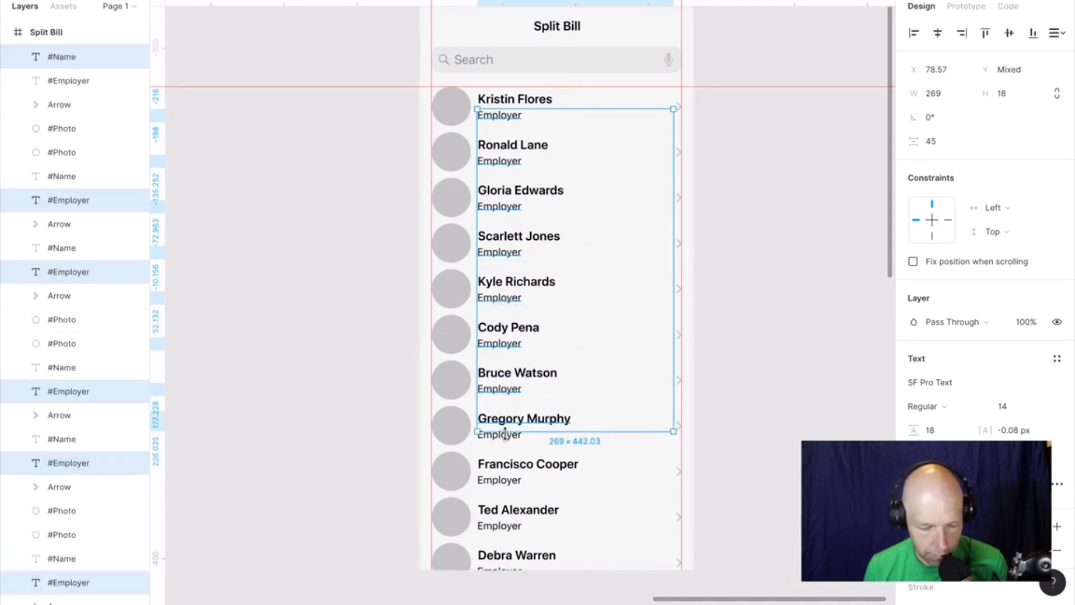
shift+click(510, 427)
shift+click(514, 438)
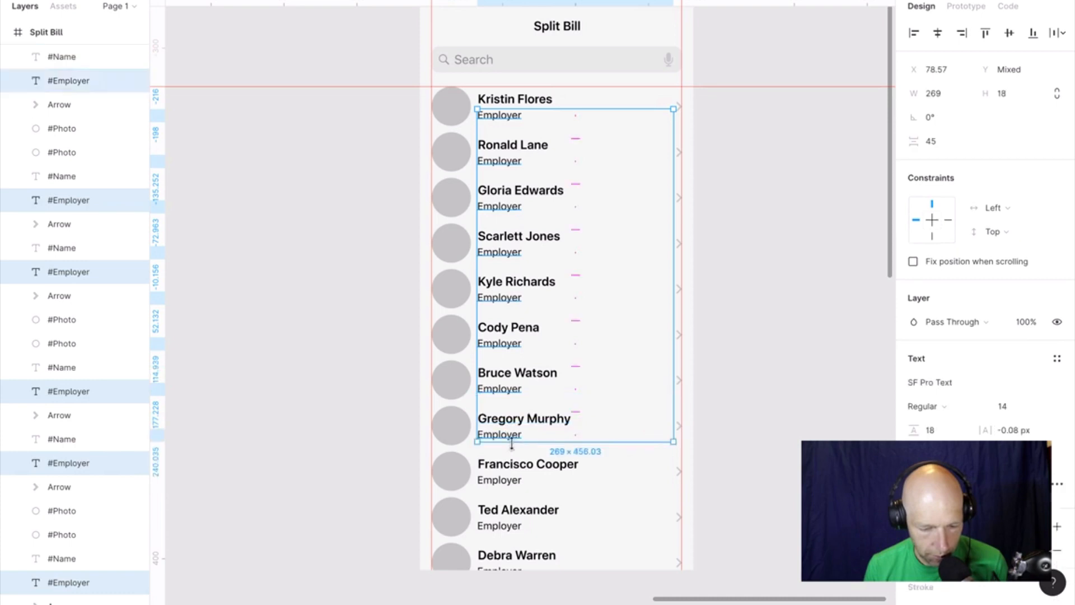
shift+click(513, 484)
shift+click(510, 529)
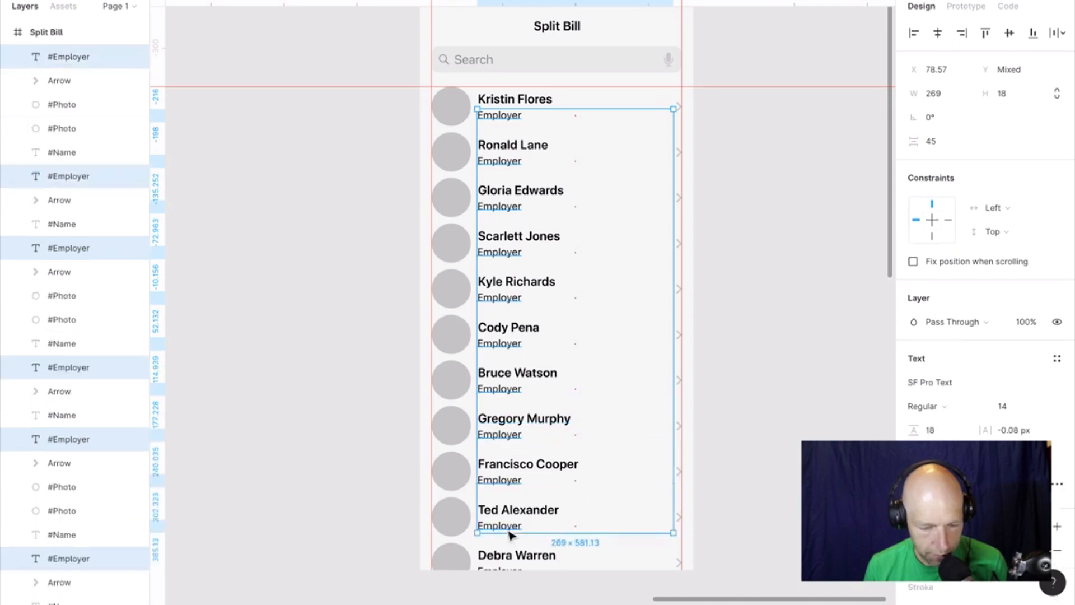
shift+click(506, 565)
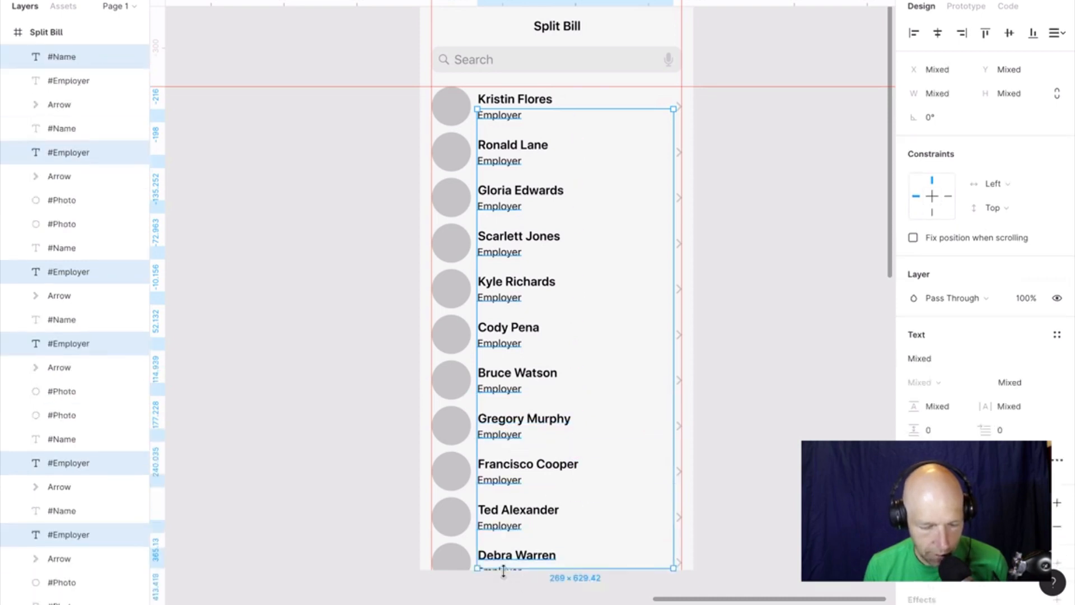
shift+click(540, 554)
scroll(514, 301, left, 2)
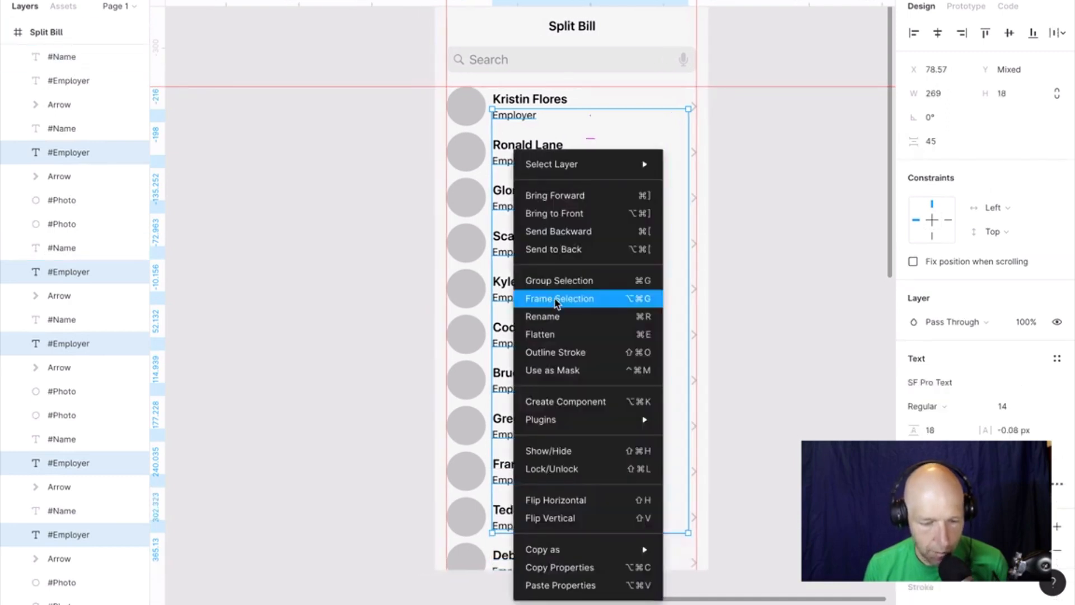
mouse_move(540, 420)
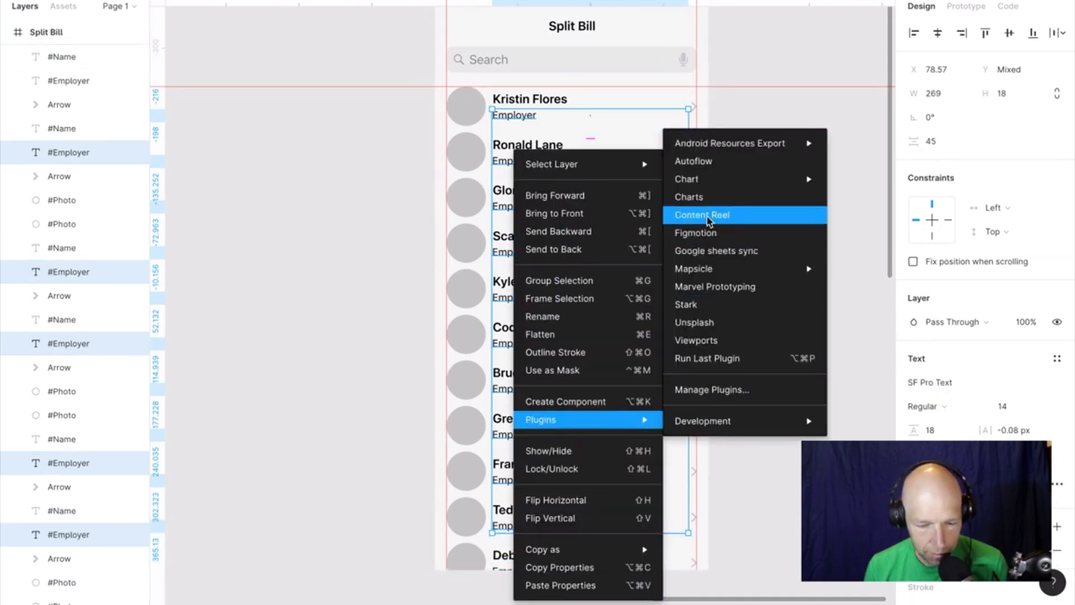
click(708, 220)
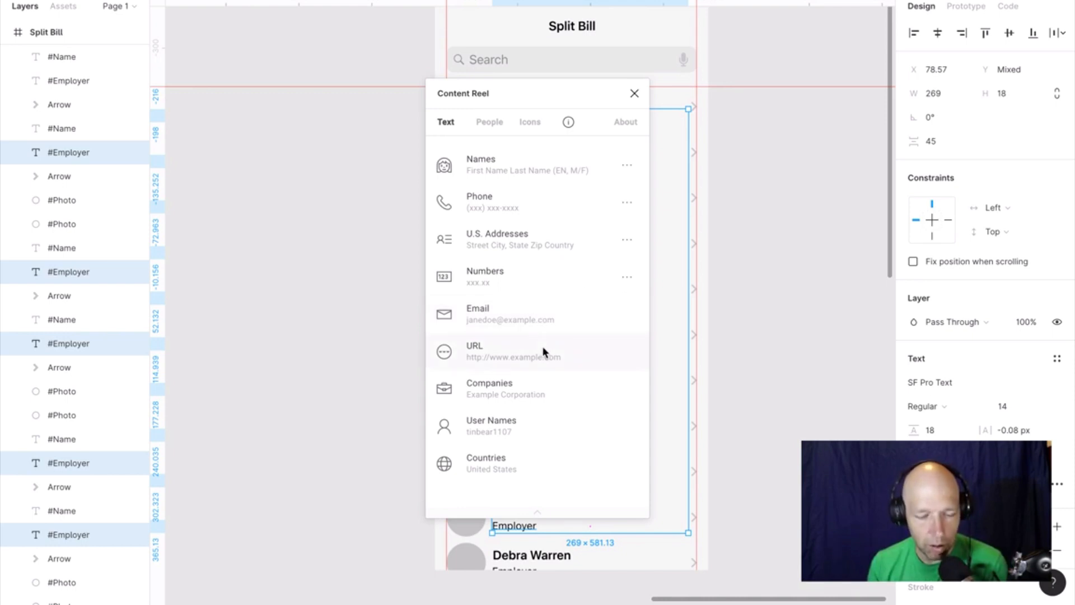
Fill the ten Employer texts with Content Reel user names, move the plugin window off the list, and regenerate the user names several times.
click(506, 431)
drag(526, 101, 845, 96)
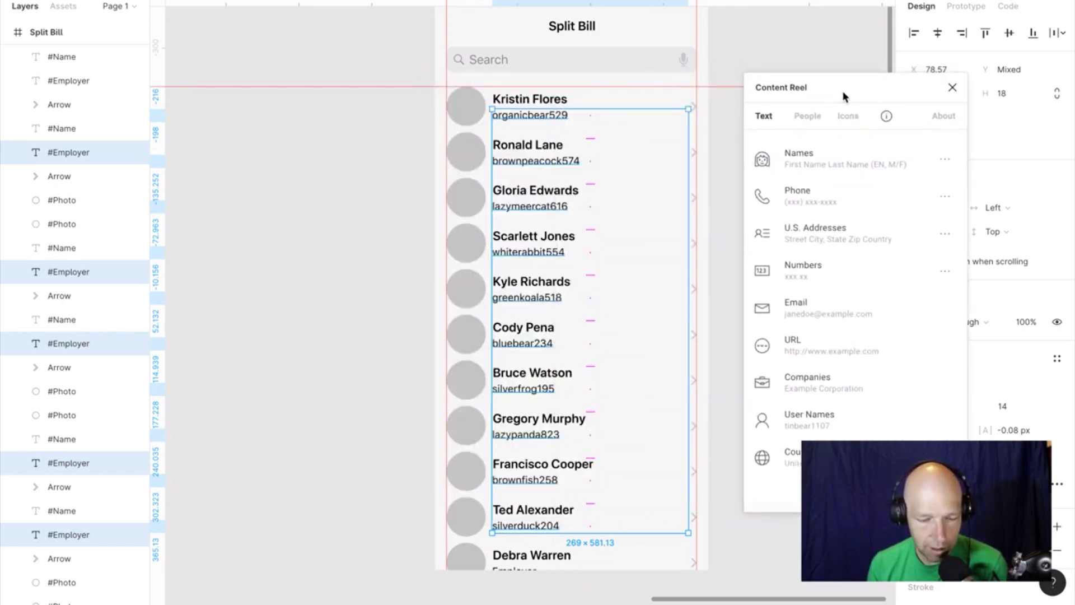
click(813, 424)
click(810, 417)
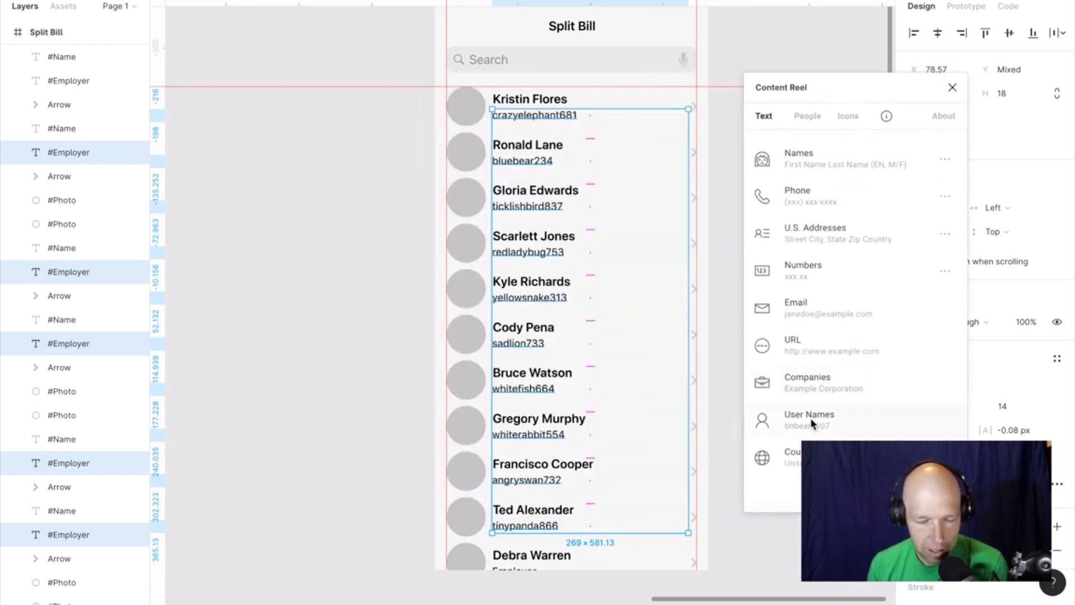
click(811, 417)
Replace the ten Employer texts with Content Reel company names and reposition the plugin window clear of the Split Bill frame.
click(811, 390)
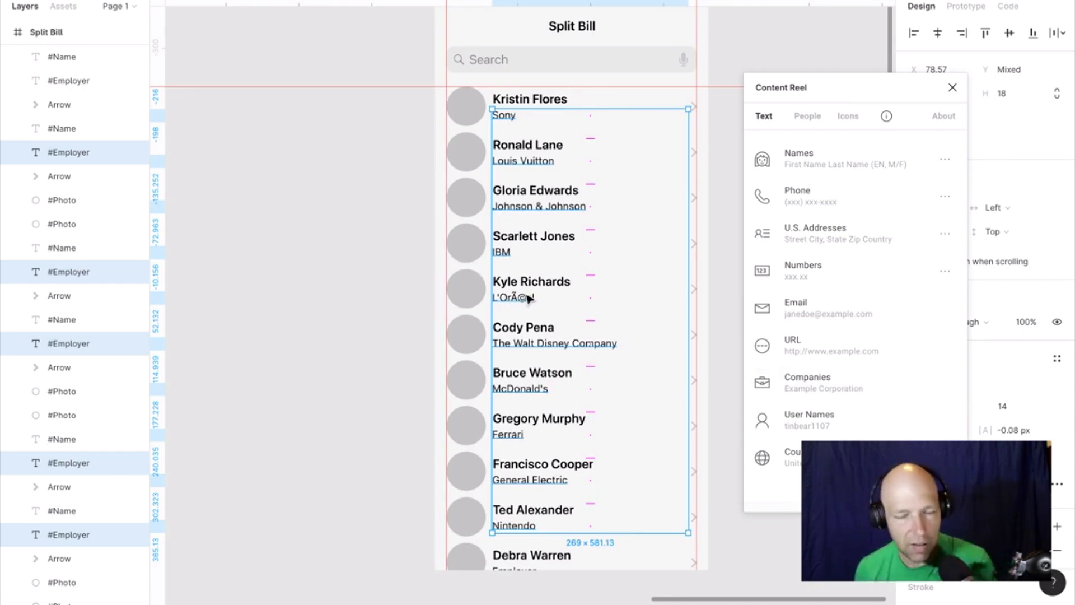
drag(874, 85, 781, 133)
drag(920, 153, 929, 64)
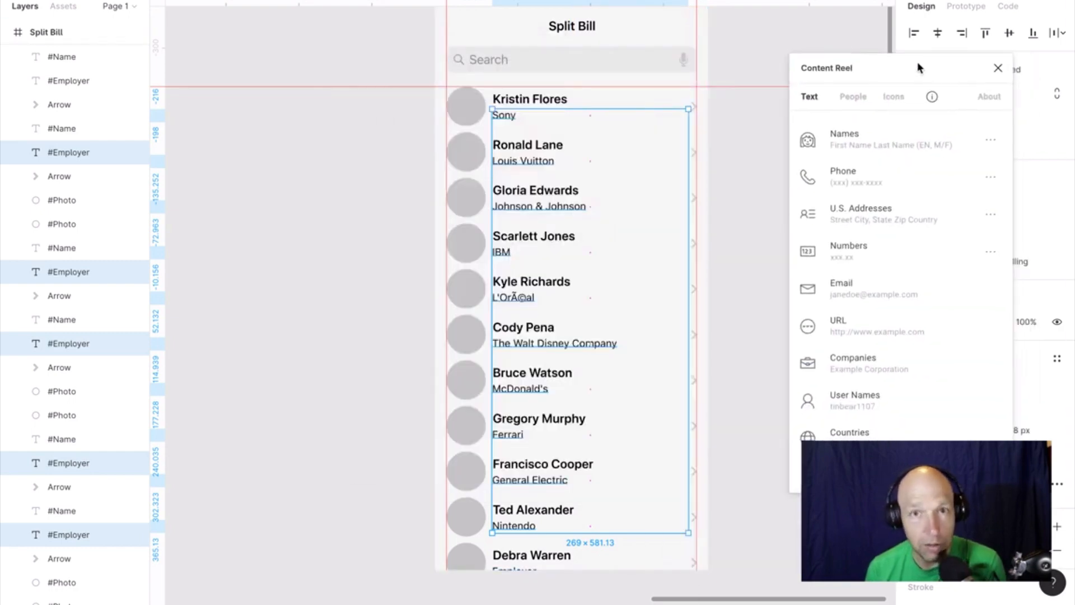
Try Content Reel's Numbers, Phone and full U.S. Addresses content in turn on the ten Employer texts.
click(883, 260)
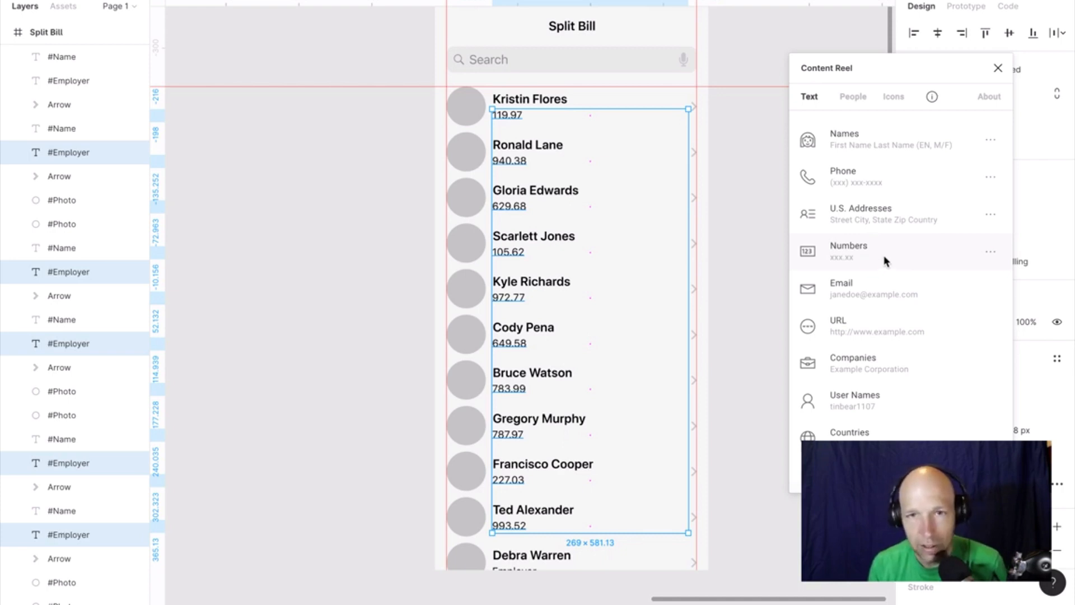
click(880, 183)
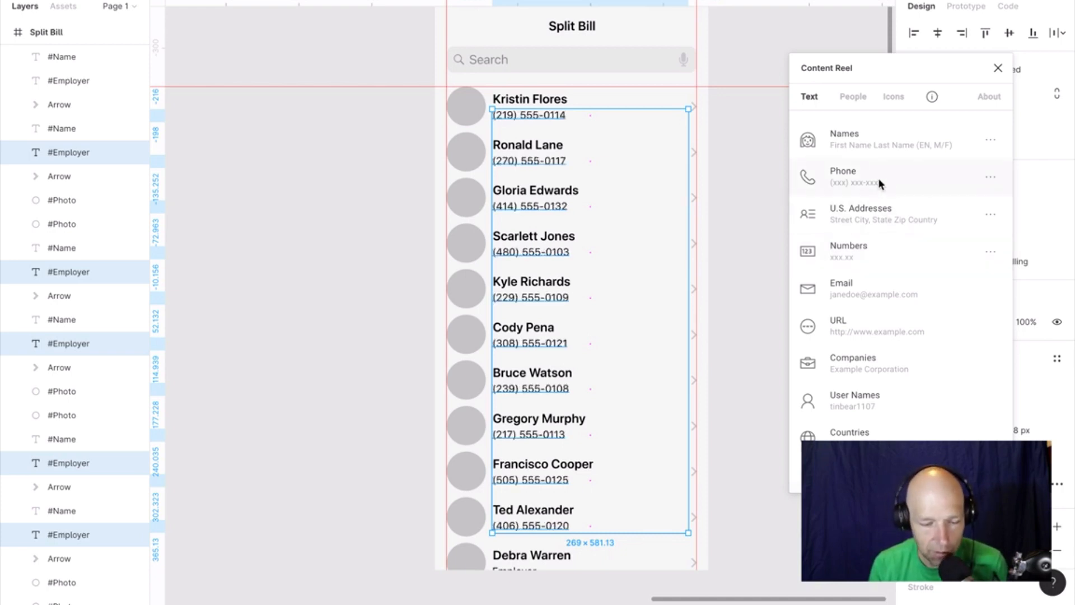
click(889, 211)
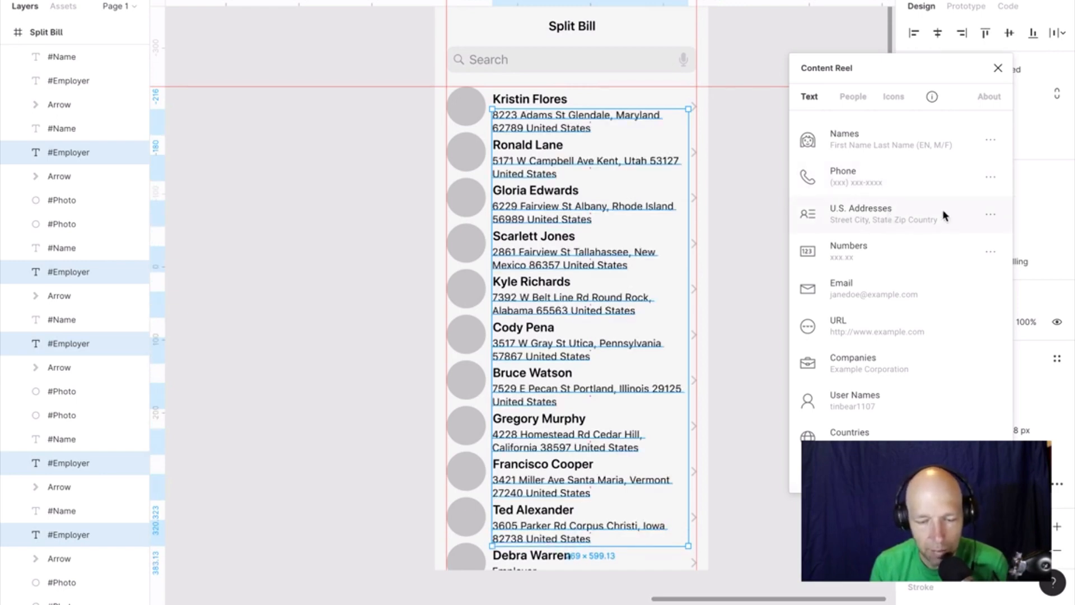
Limit the U.S. Addresses elements to City and State, apply the settings, and refill the ten Employer texts with these addresses.
click(988, 214)
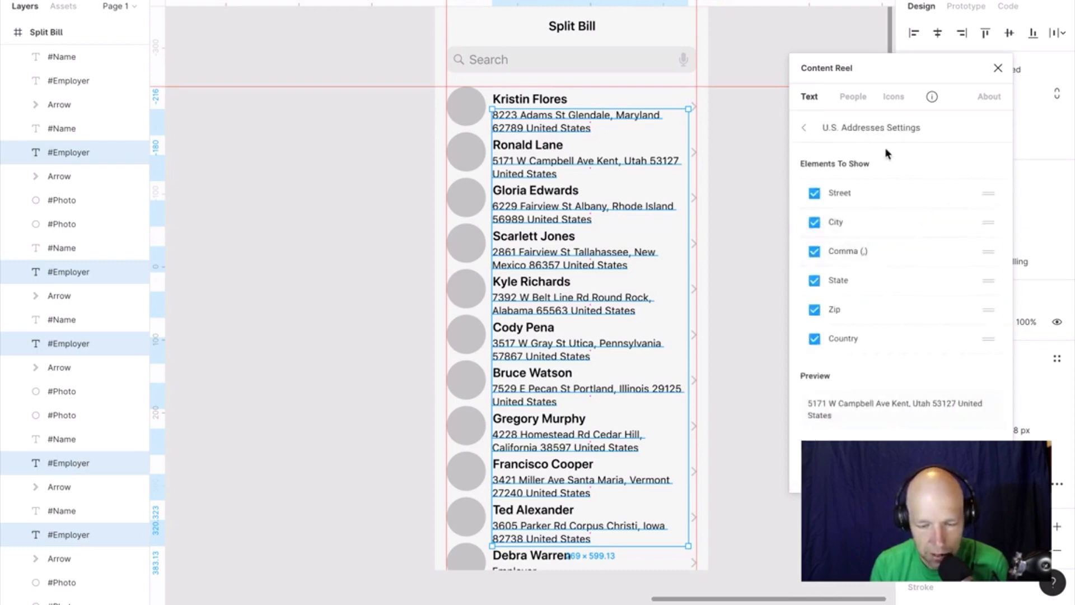
click(875, 126)
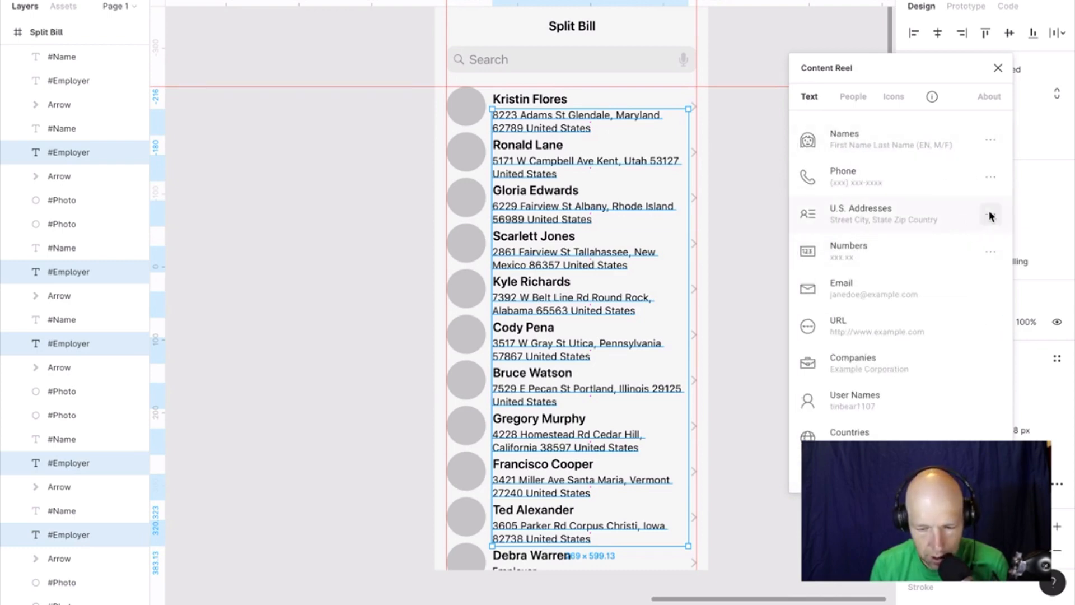
click(990, 216)
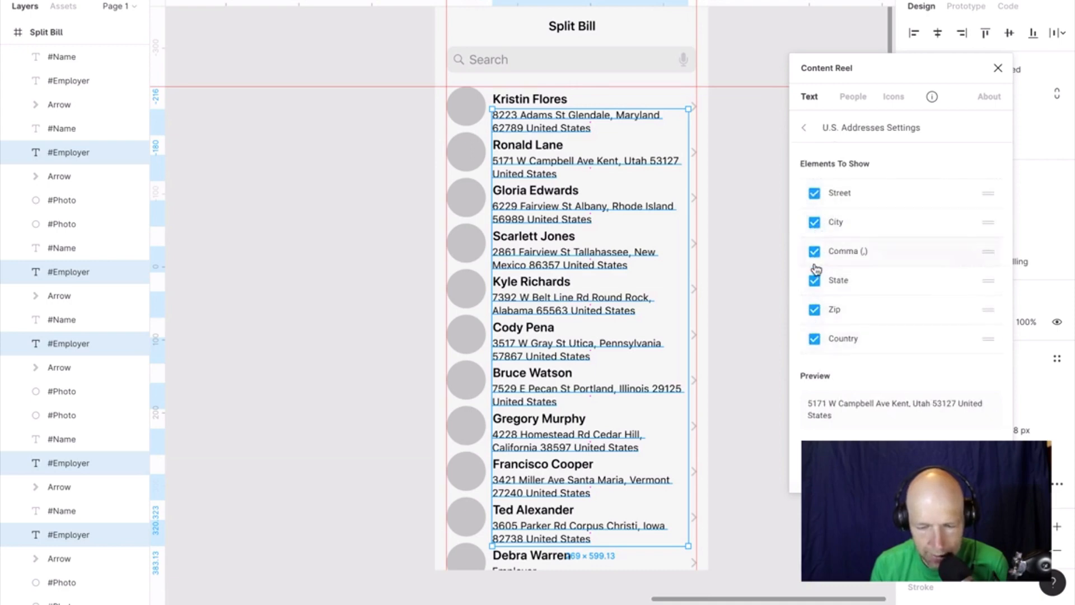
click(814, 193)
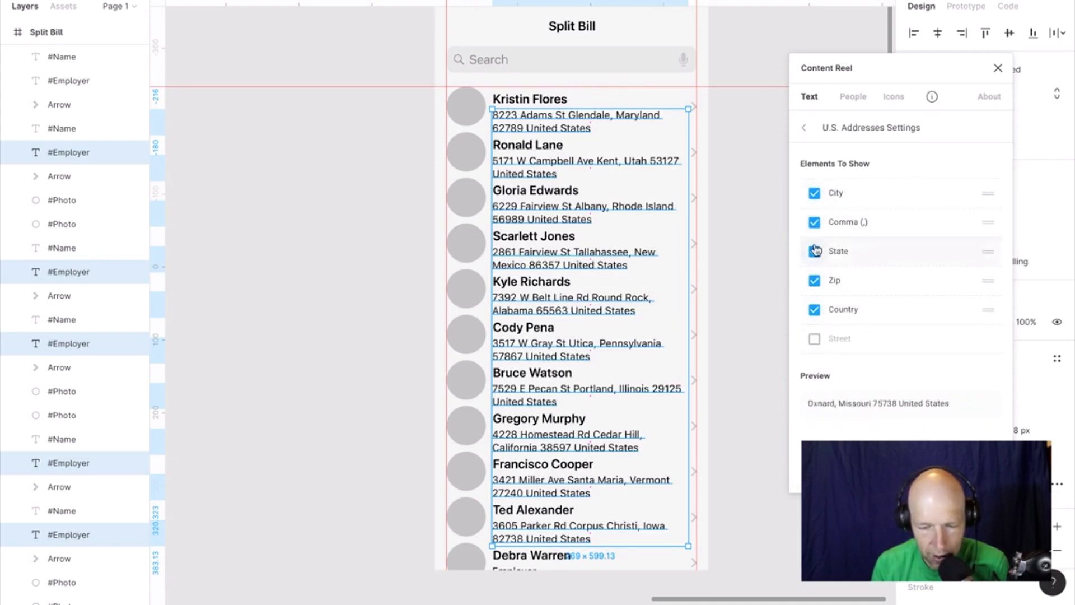
click(814, 222)
click(814, 250)
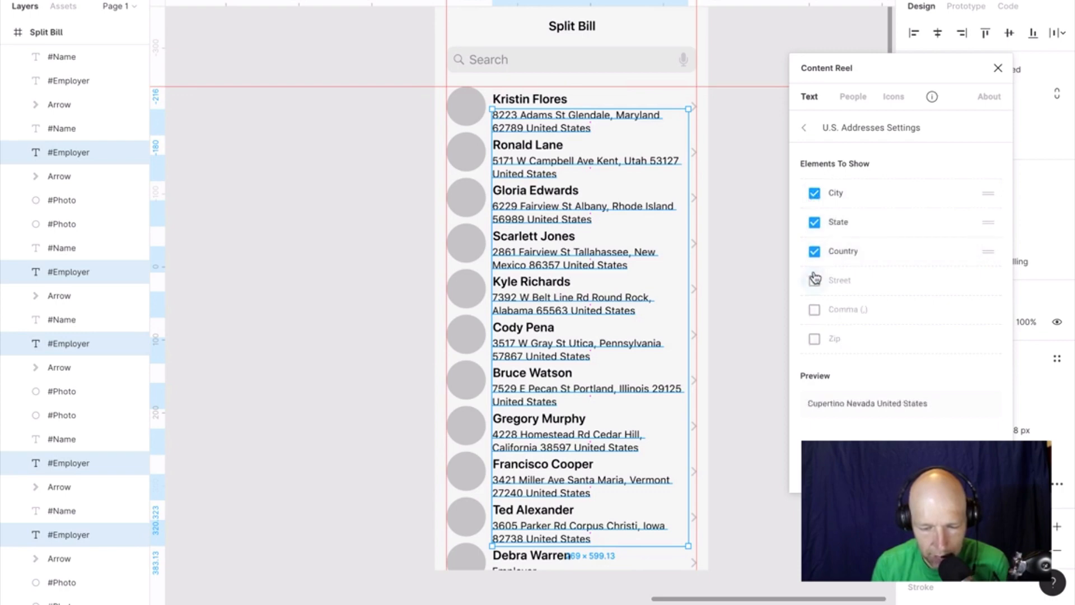
click(814, 251)
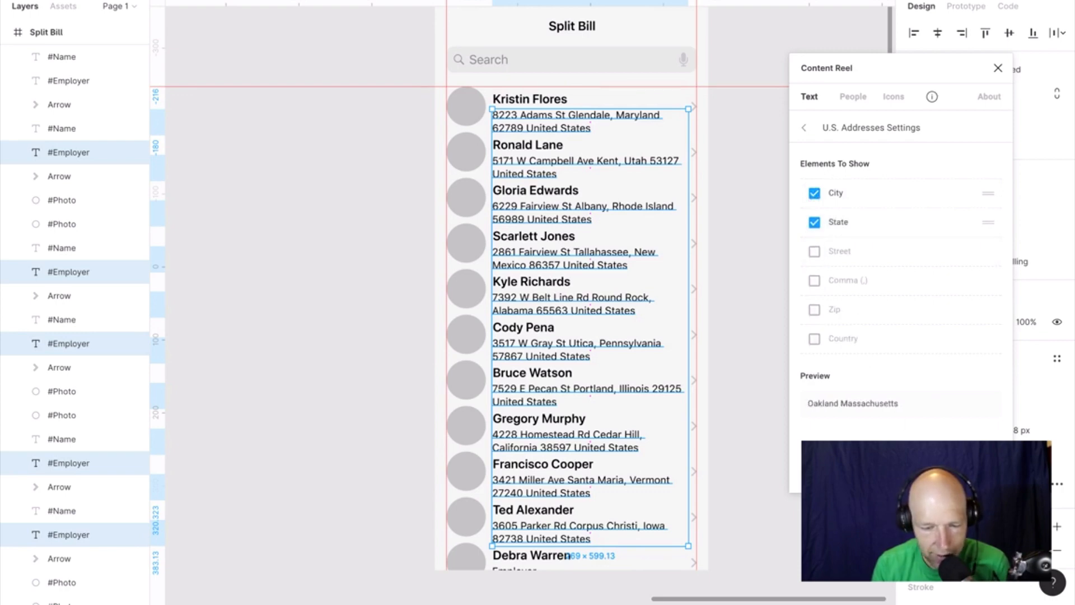
click(901, 472)
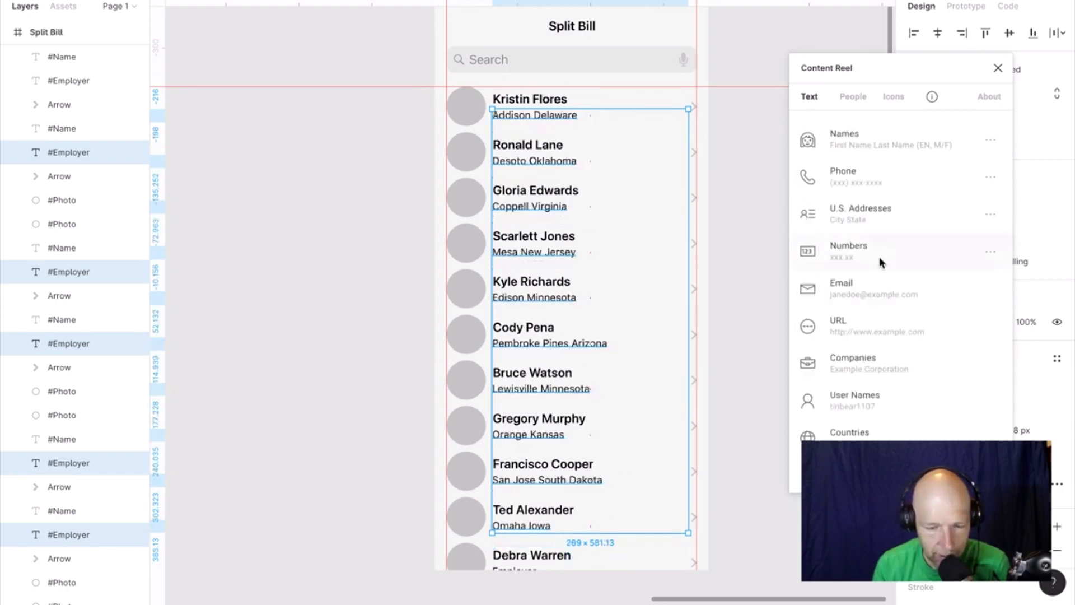
click(861, 216)
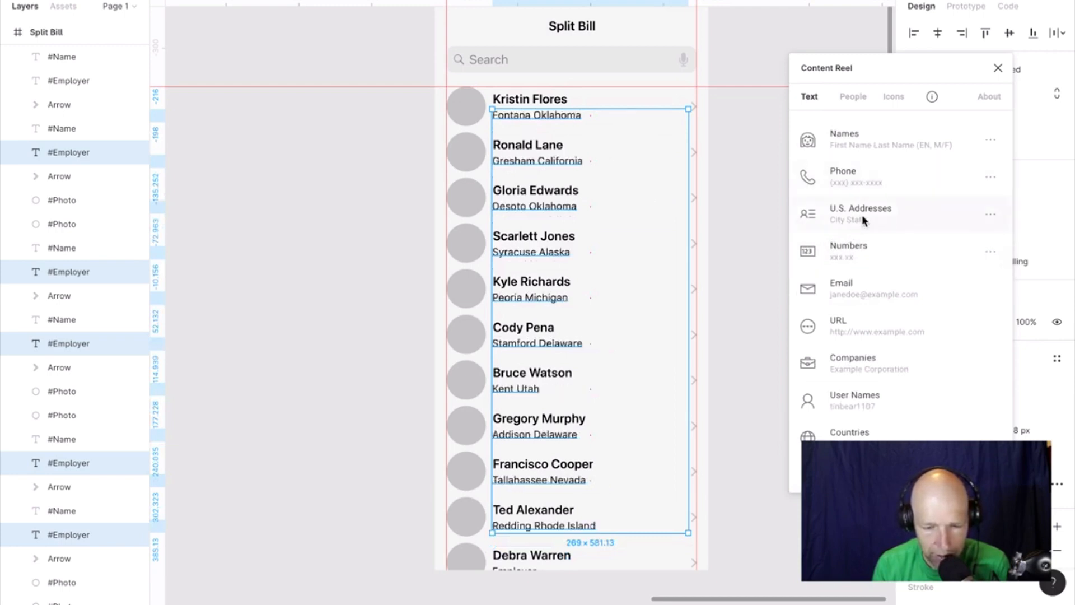
Add the Comma element between City and State in the U.S. Addresses settings, apply it, refill the ten Employer texts and deselect them.
click(990, 214)
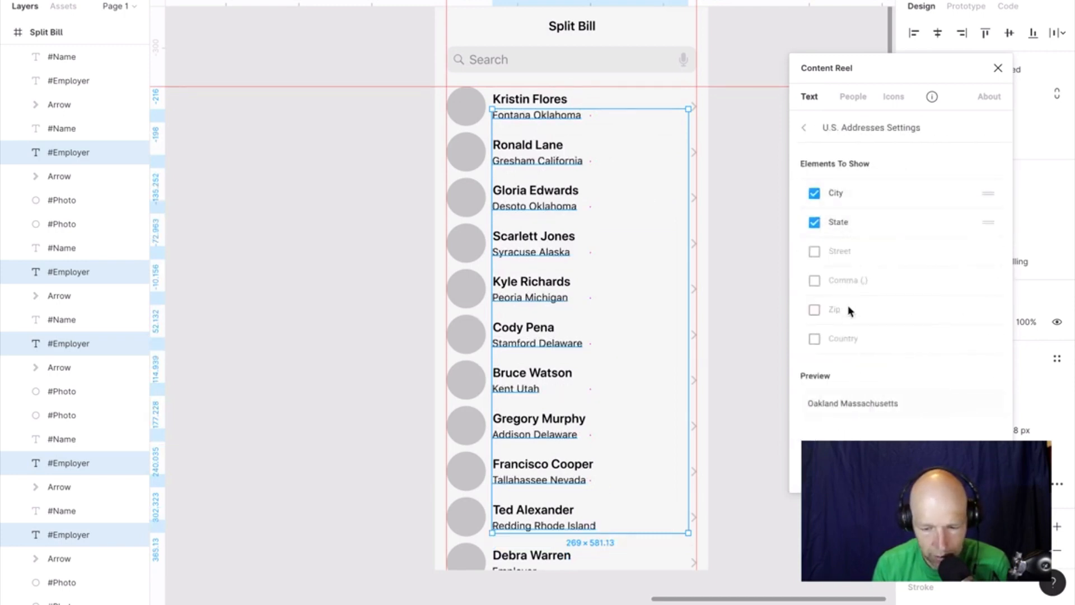
click(815, 281)
drag(950, 253, 950, 222)
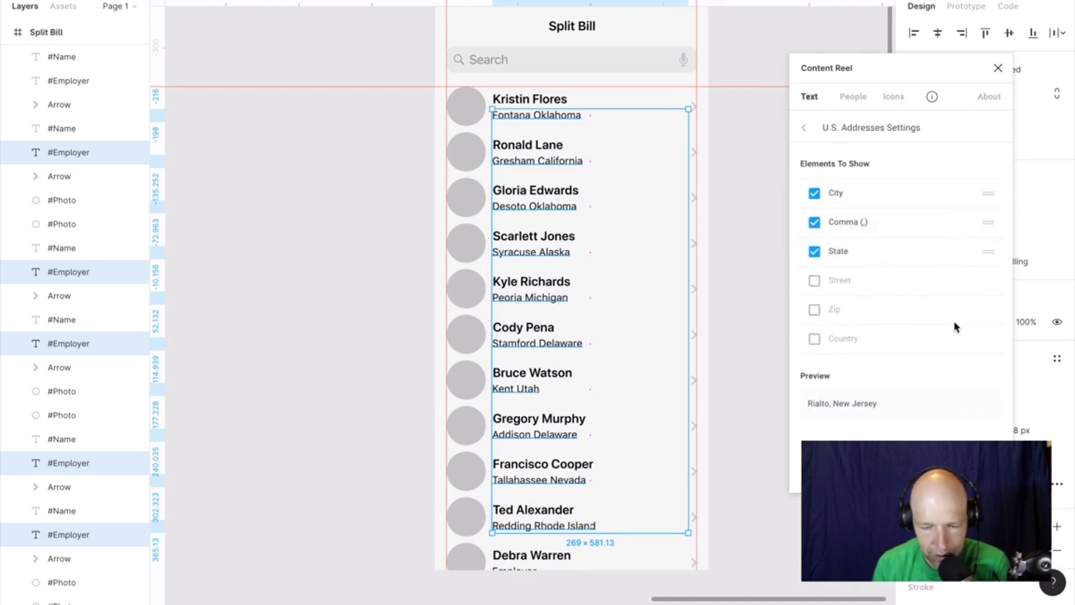
click(839, 403)
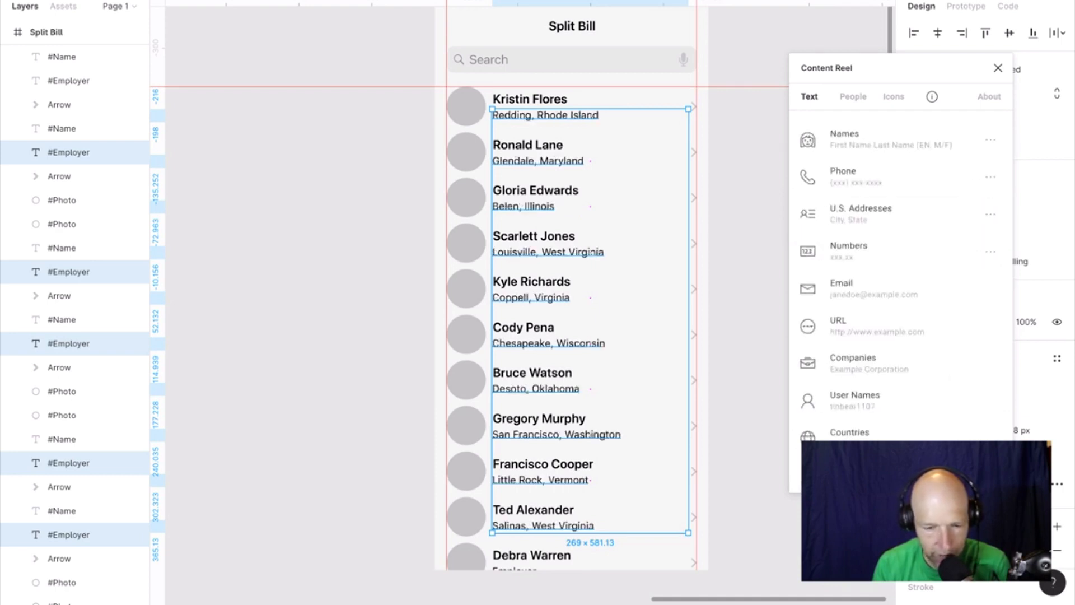
click(765, 284)
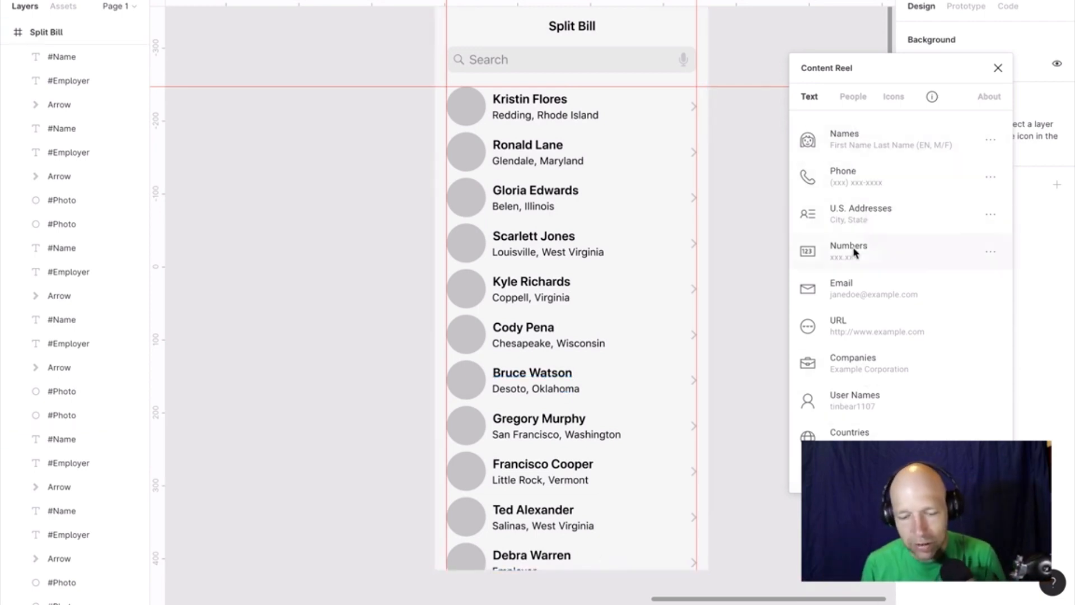
Open Content Reel's Phone settings and show the available number formats.
click(990, 178)
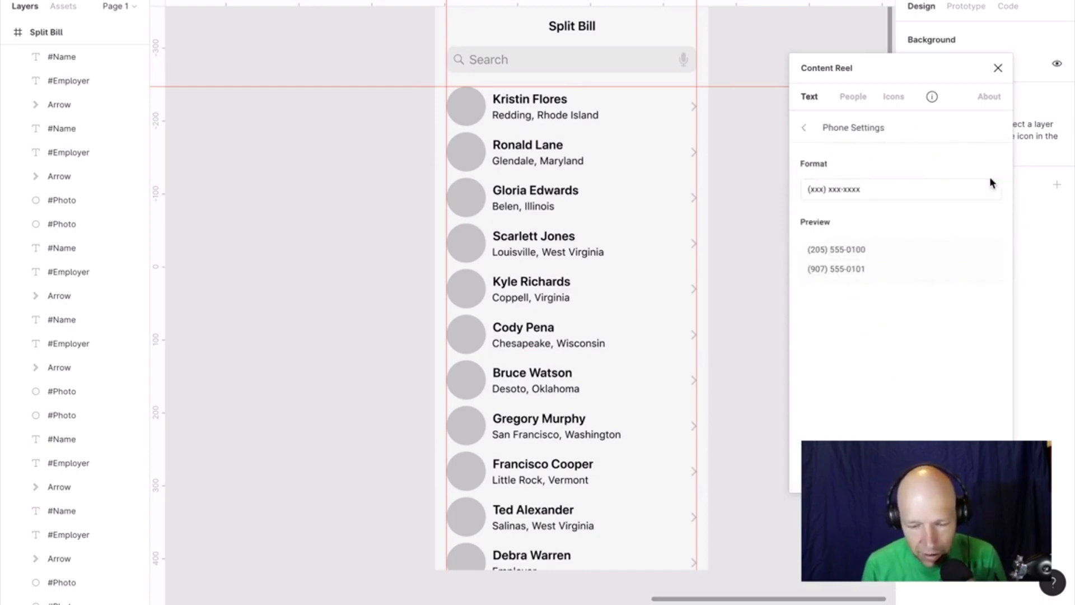
click(834, 193)
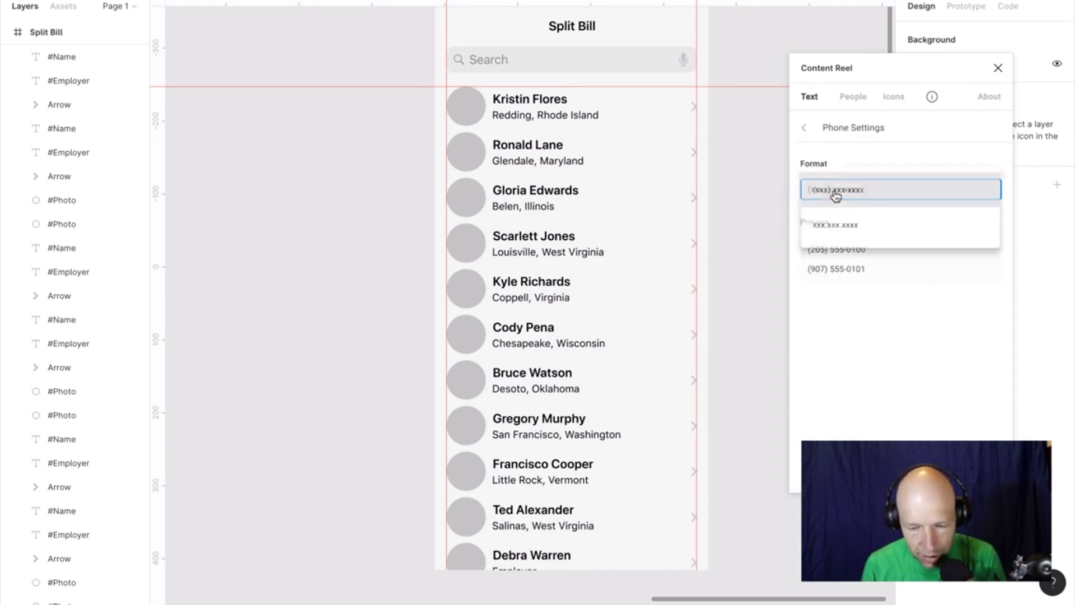
Keep the phone number format as (xxx) xxx-xxxx and return to the list of text content types.
click(878, 191)
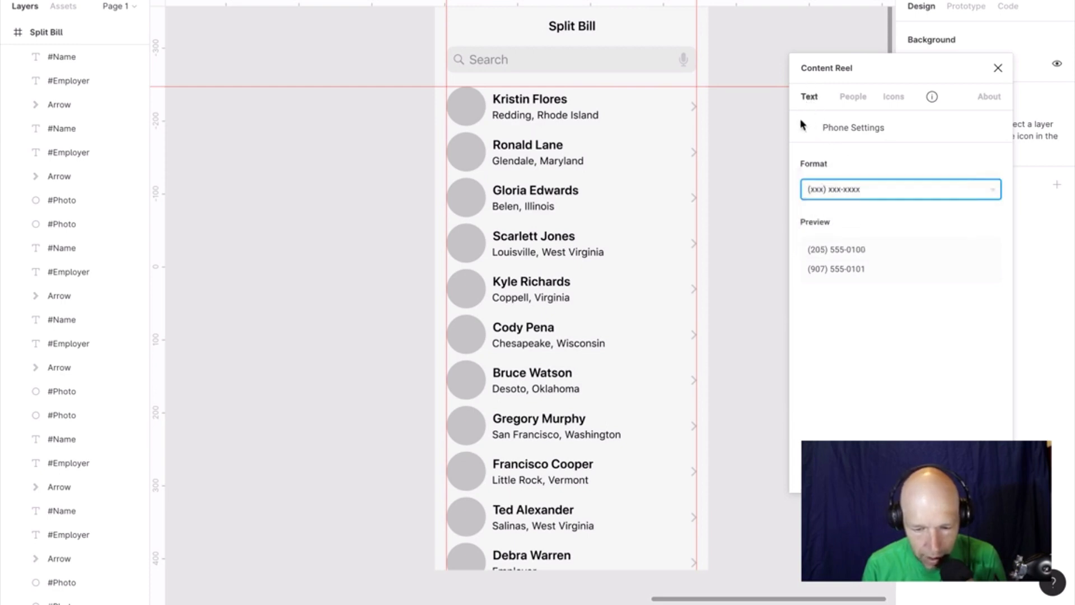
click(803, 125)
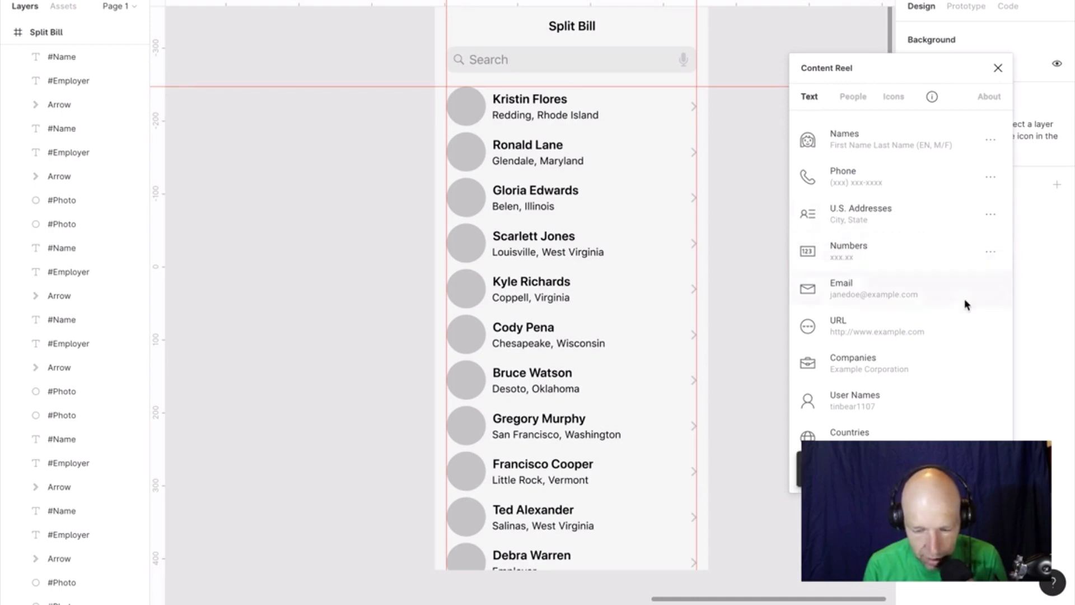
Try showing the currency sign in the Numbers settings, check the number range options, and turn the currency sign off again.
click(991, 252)
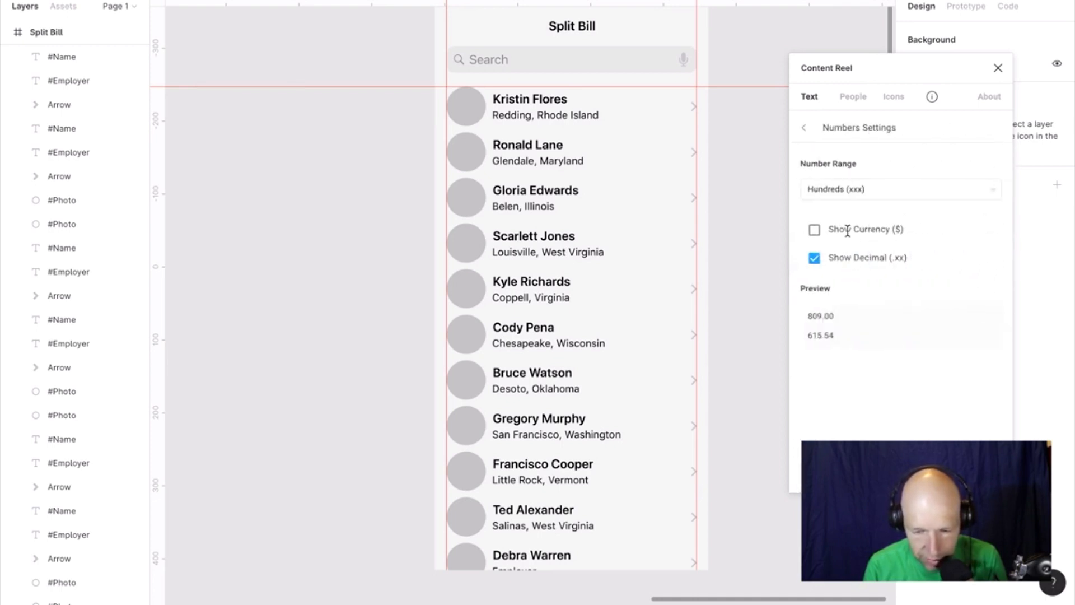
click(815, 231)
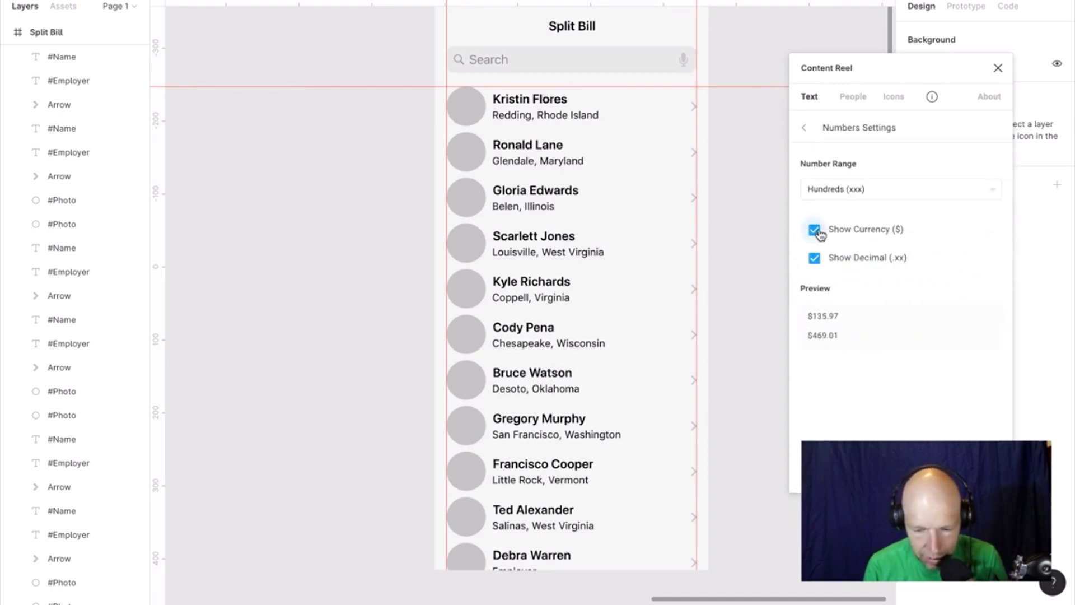
click(878, 190)
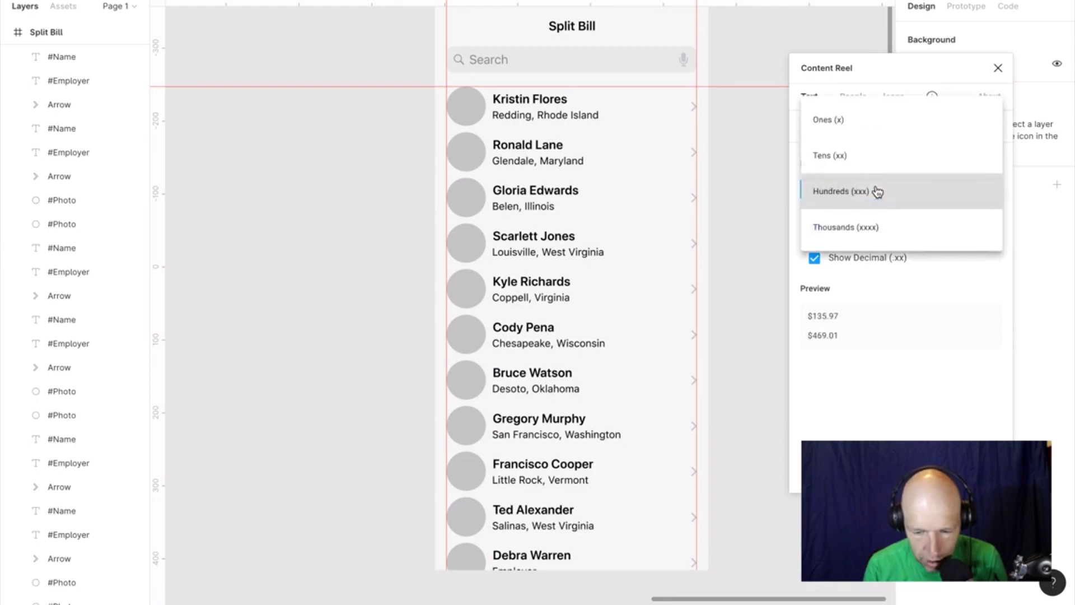
click(927, 342)
click(814, 231)
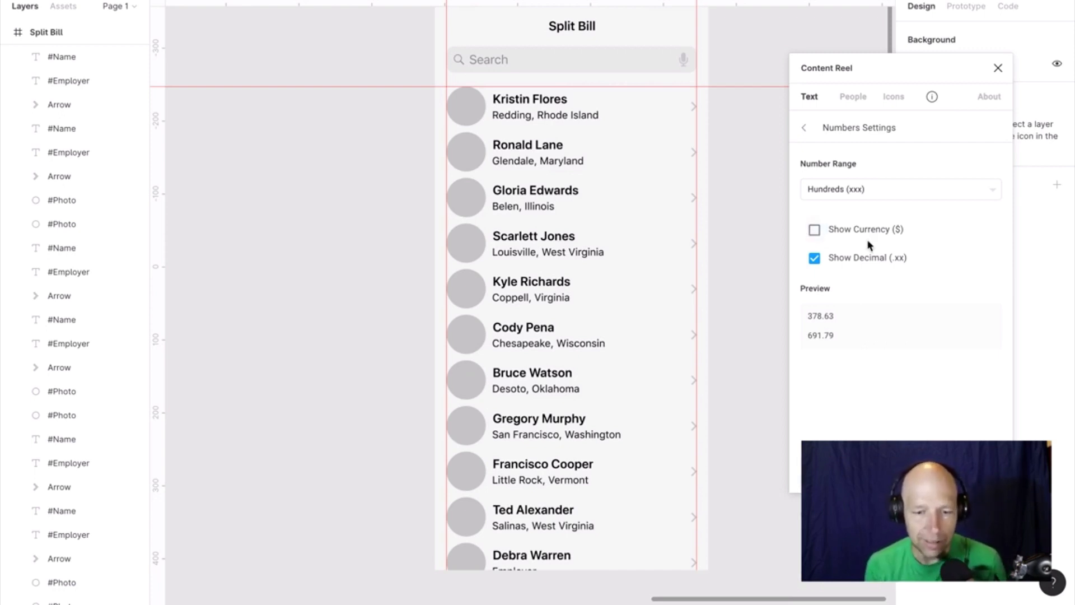
click(801, 125)
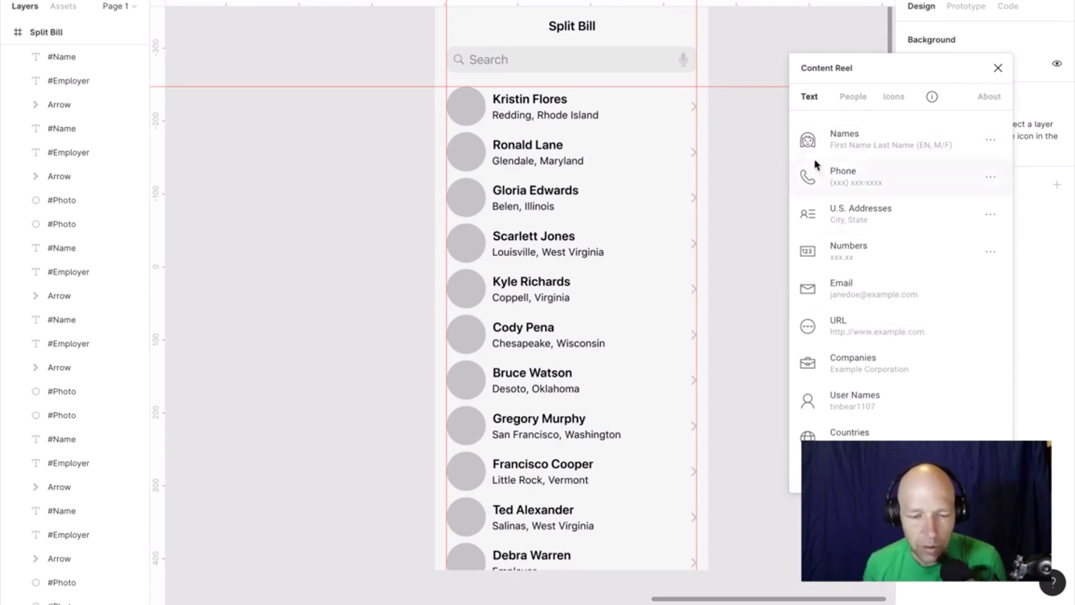
Select the #Name text layers of all eleven visible list rows and fill them with Spanish (SPA) names.
click(551, 107)
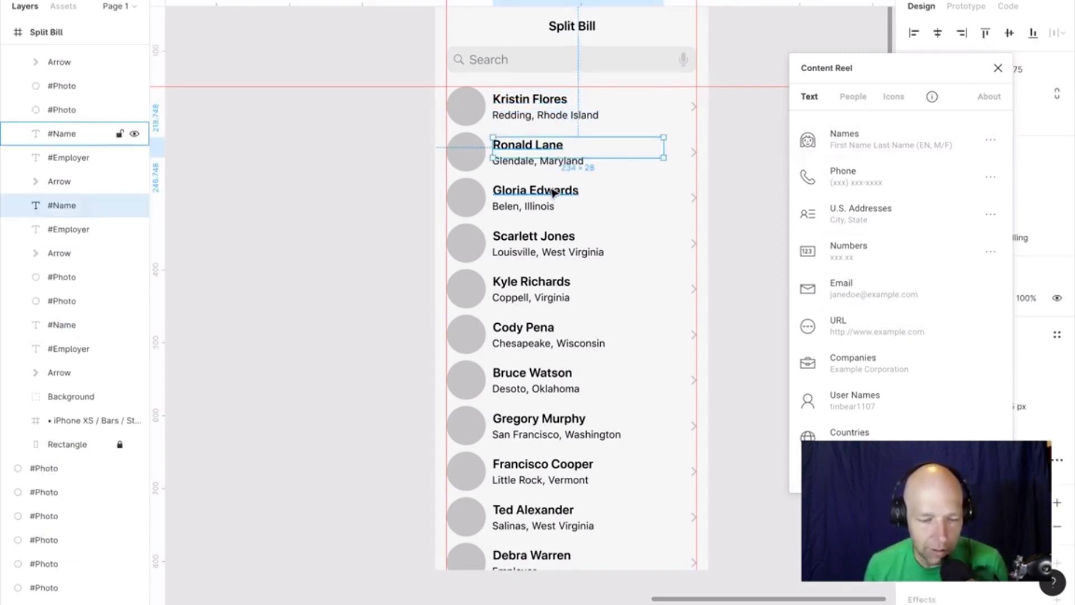
shift+click(553, 147)
shift+click(556, 190)
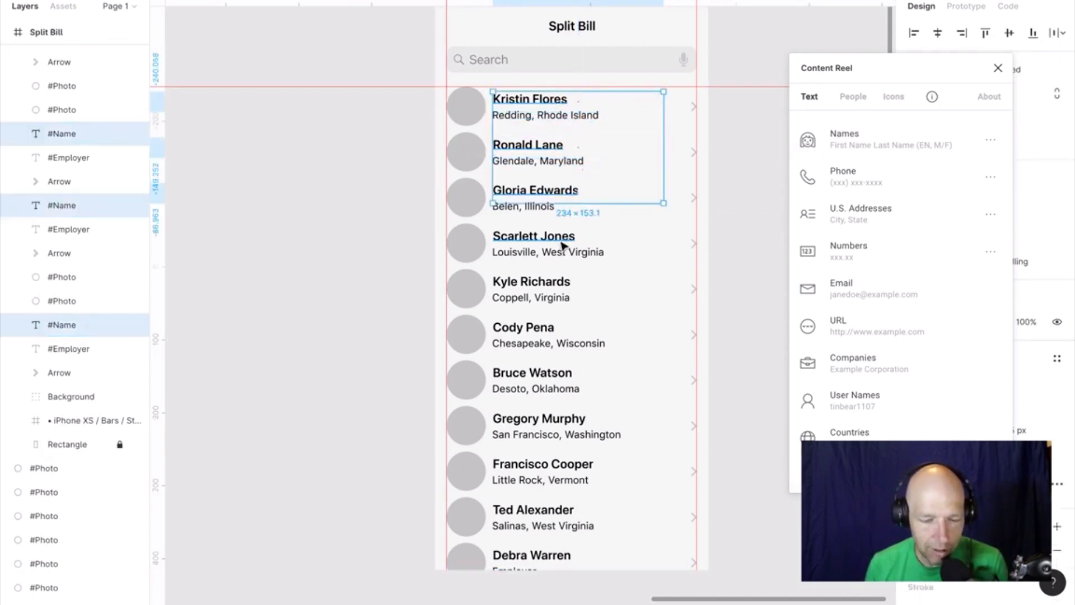
shift+click(559, 239)
shift+click(558, 283)
shift+click(538, 329)
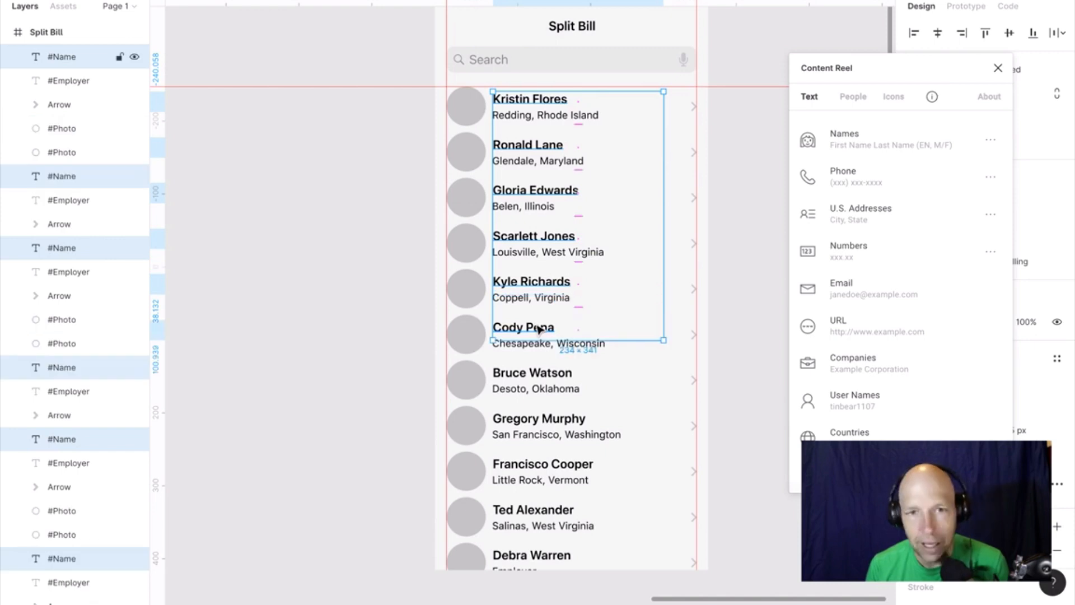
shift+click(554, 374)
shift+click(559, 423)
shift+click(554, 467)
shift+click(556, 512)
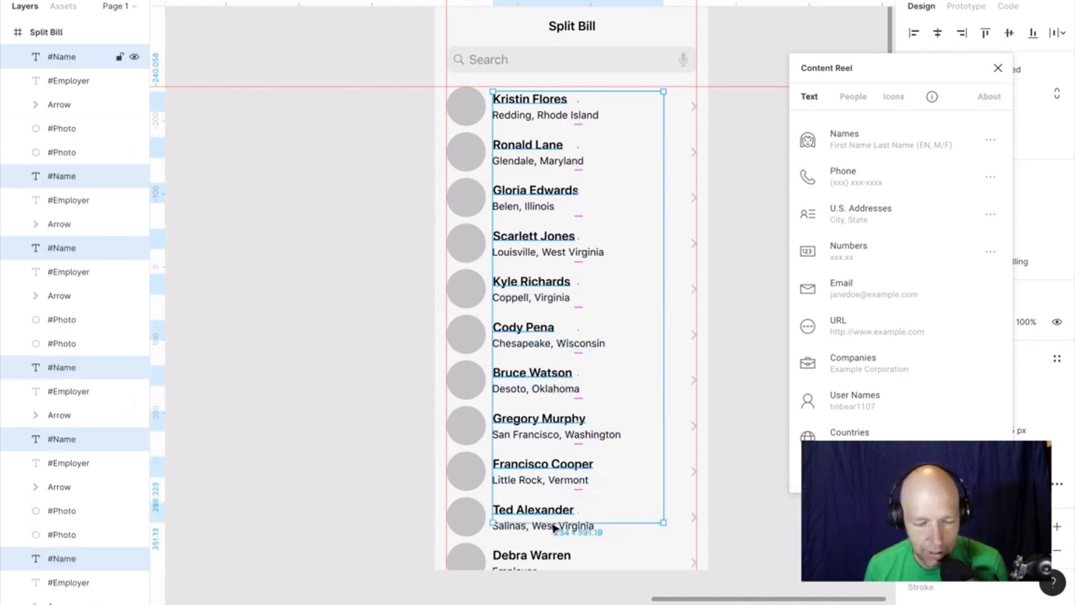
shift+click(551, 560)
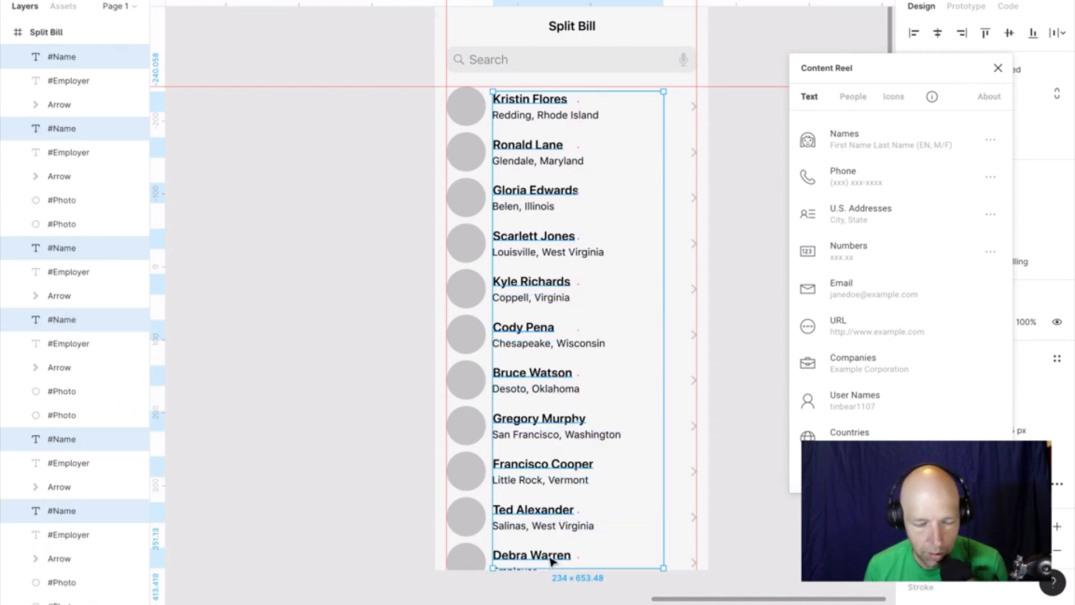
click(991, 139)
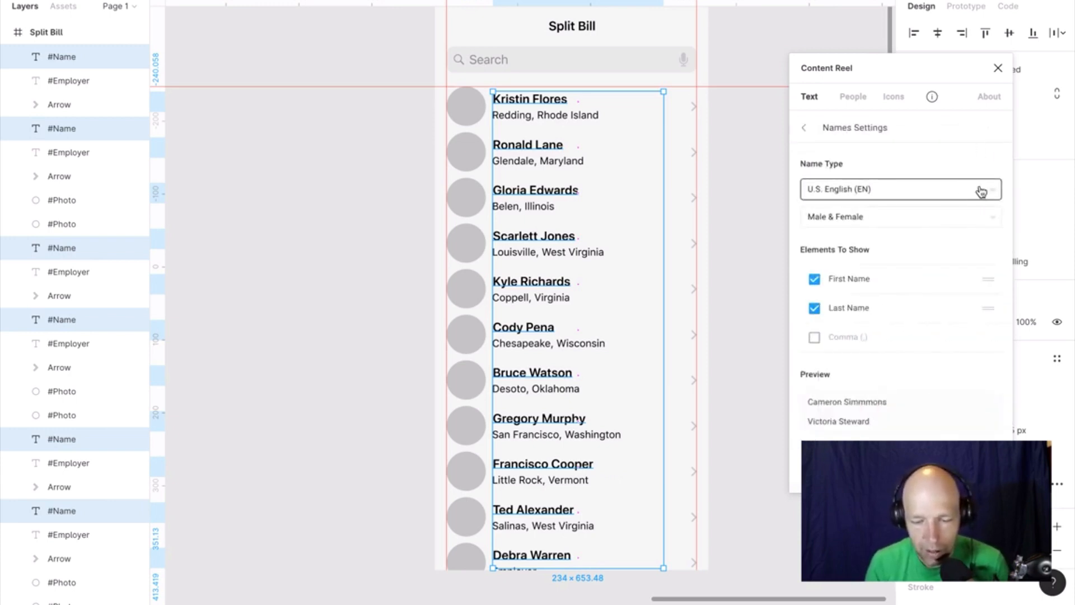
click(978, 191)
click(964, 263)
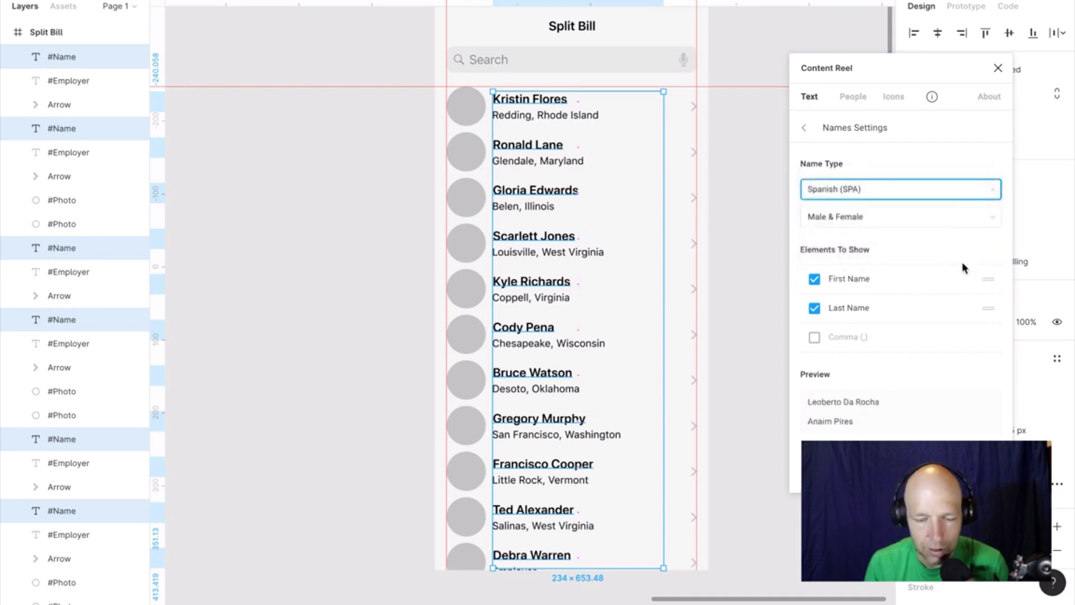
click(901, 472)
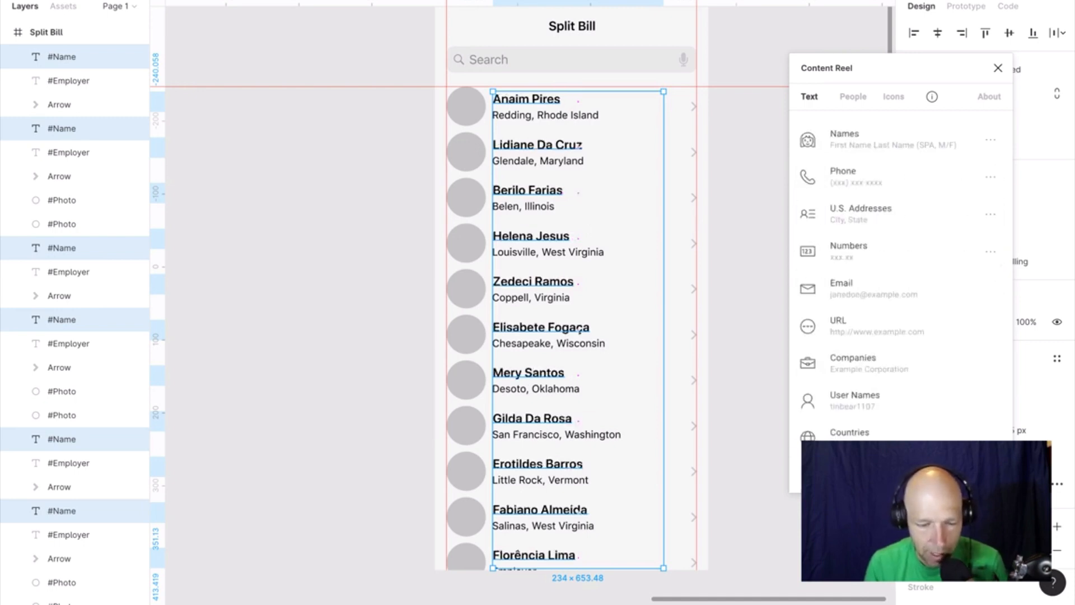
click(760, 366)
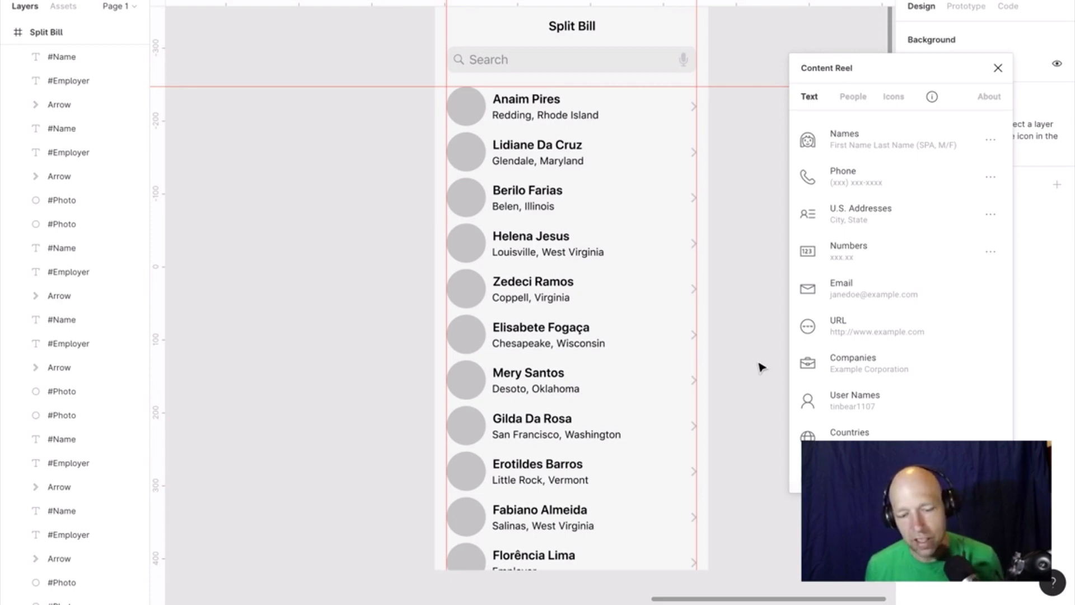
Select the #Name layers of the first five rows and repeatedly regenerate their Spanish first and last names.
click(548, 101)
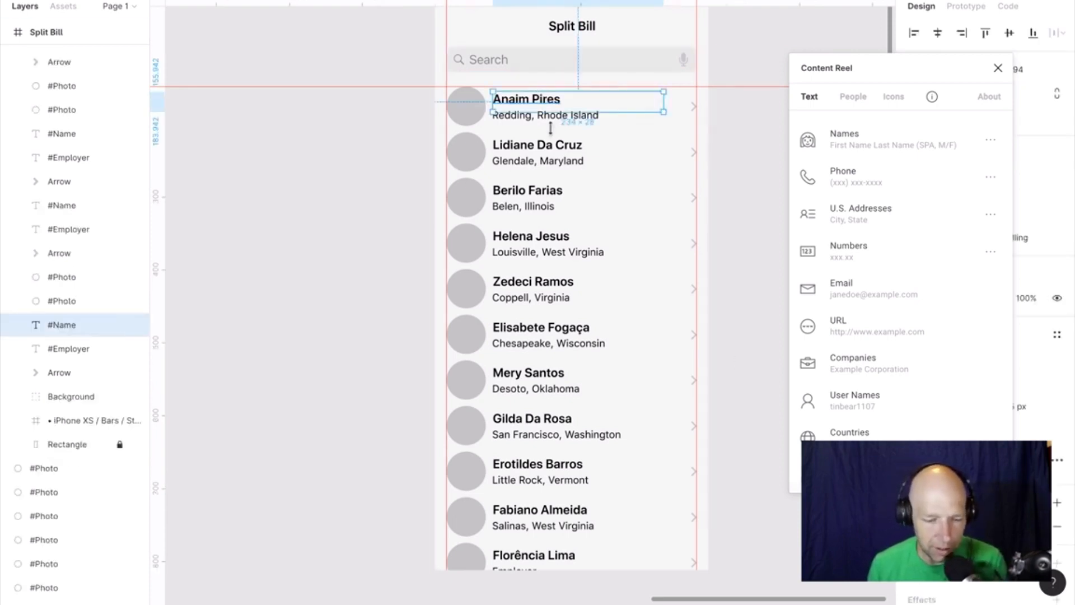
shift+click(556, 147)
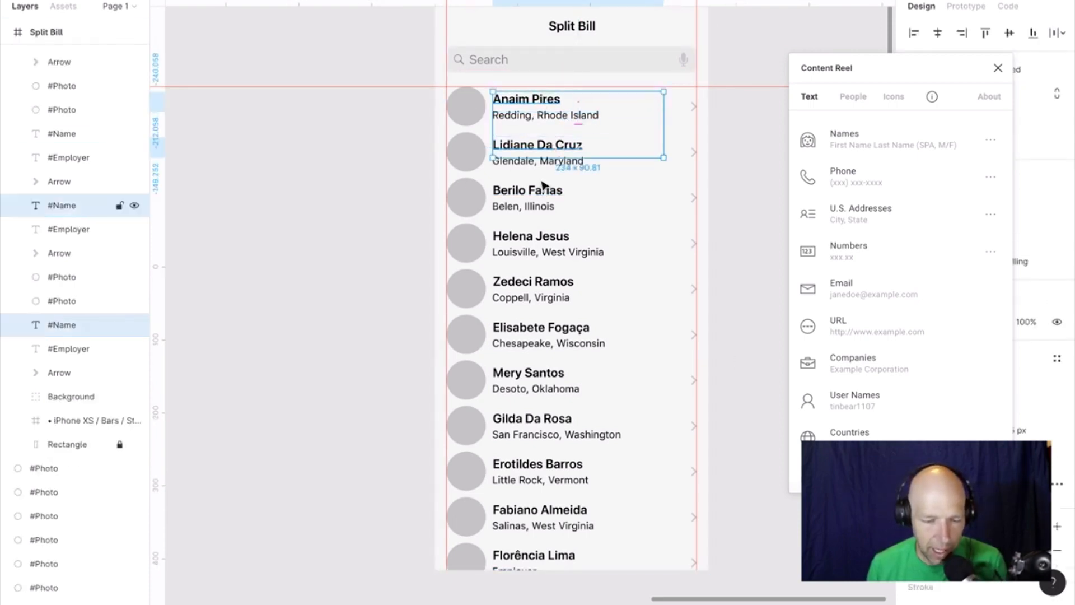
shift+click(543, 195)
shift+click(540, 238)
shift+click(552, 284)
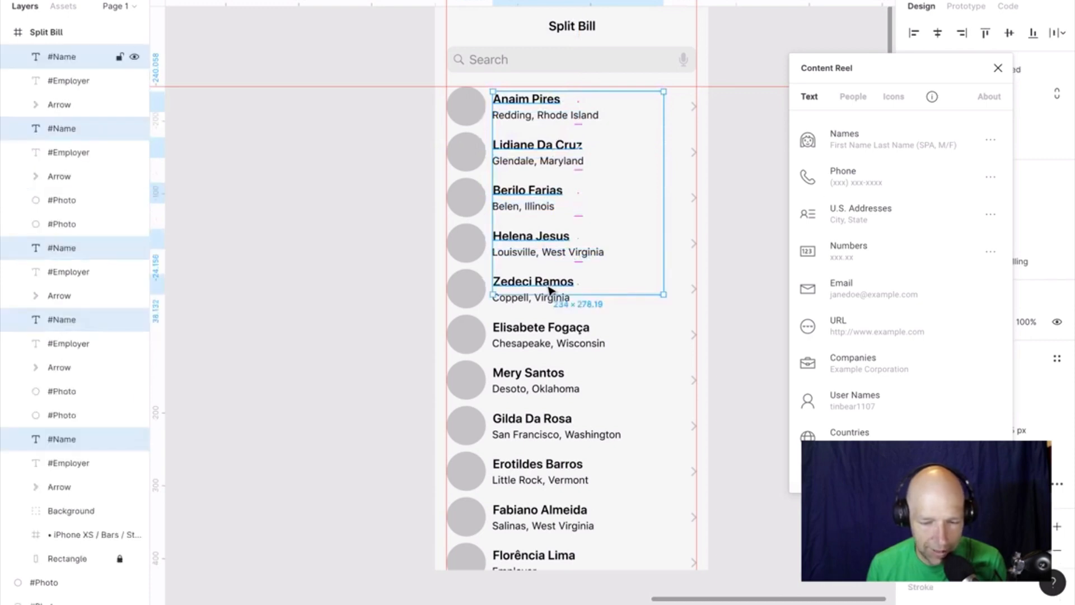
click(933, 144)
click(931, 143)
click(931, 143)
click(931, 144)
click(931, 144)
click(932, 144)
click(932, 144)
click(931, 144)
click(932, 144)
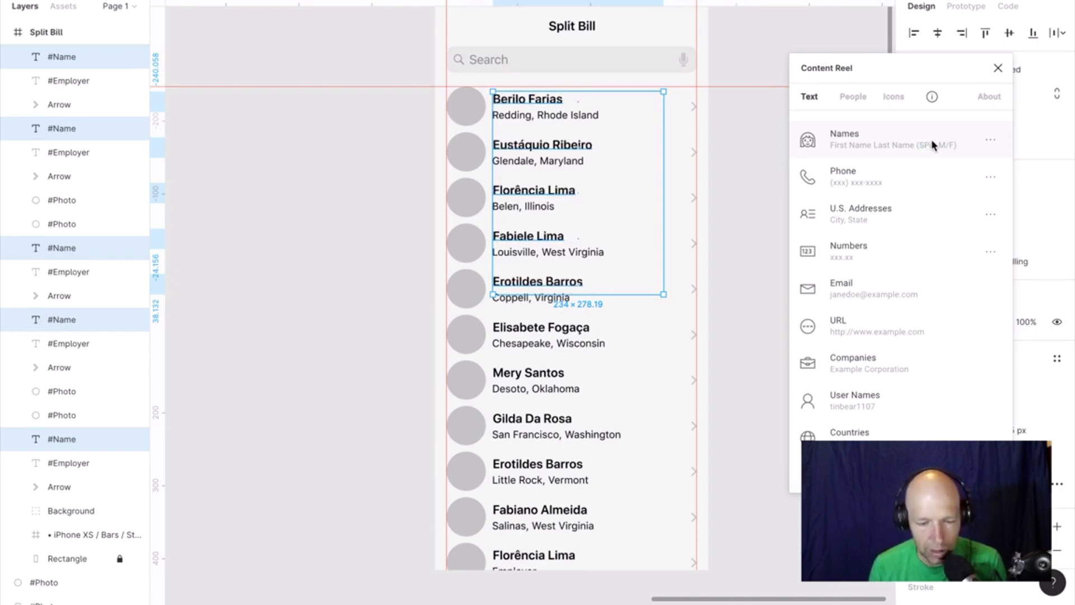
click(931, 142)
click(932, 141)
click(932, 141)
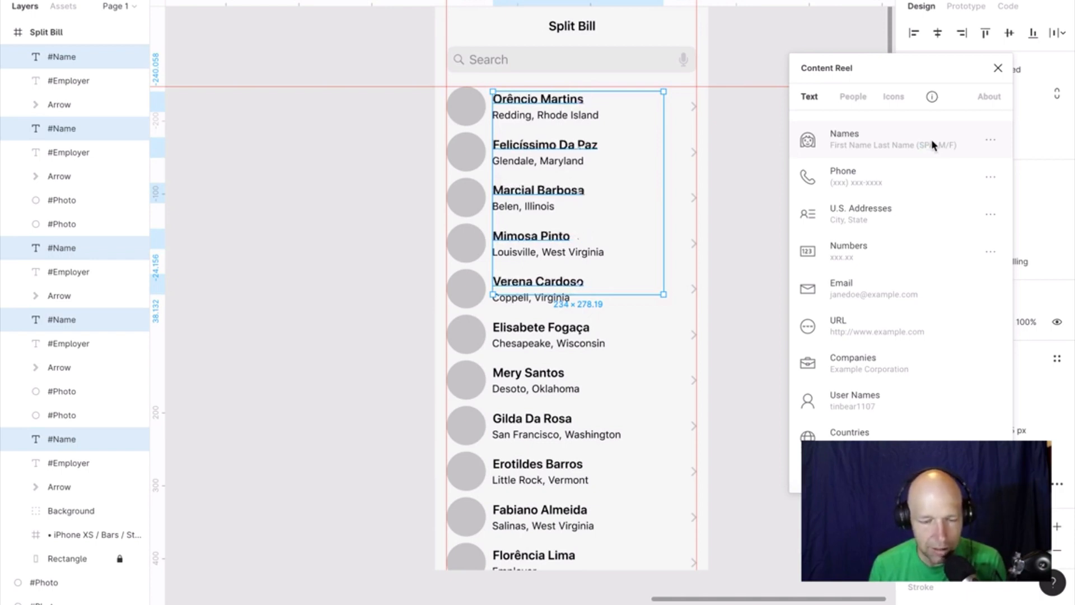
click(931, 144)
click(931, 139)
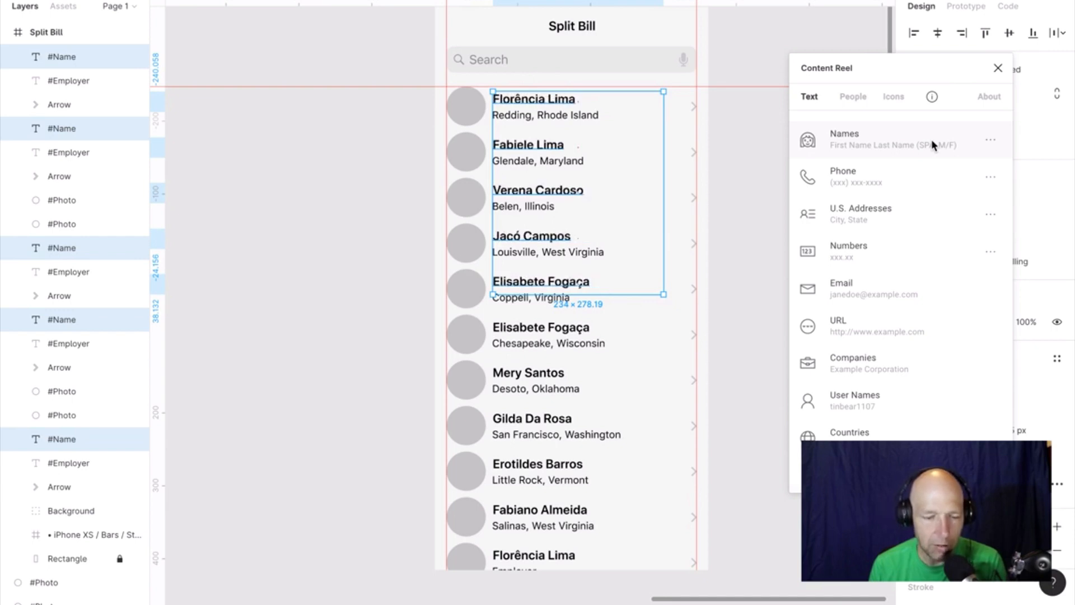
click(931, 139)
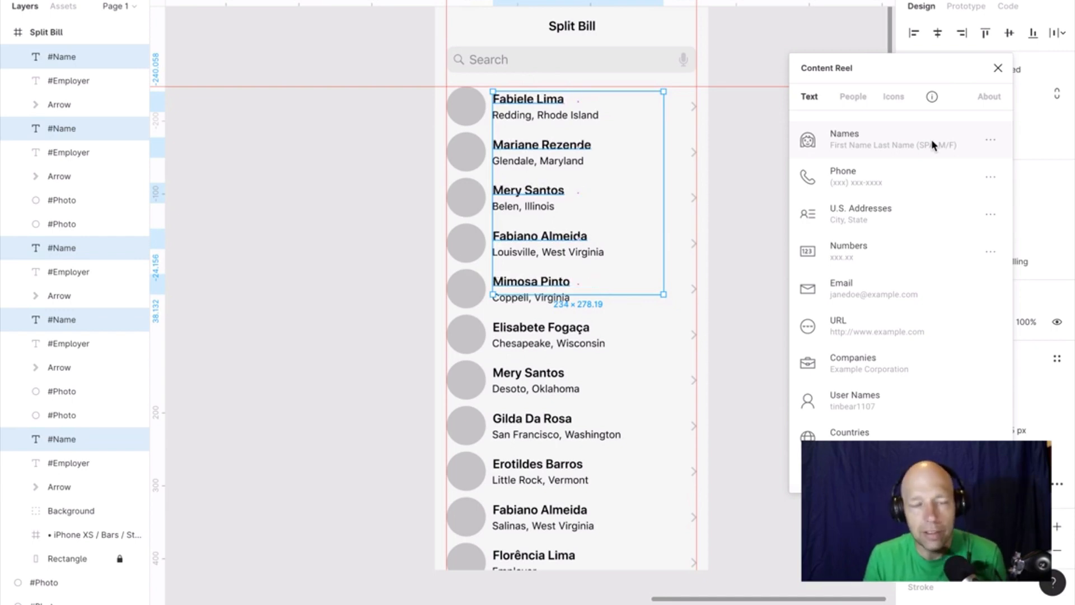
click(932, 139)
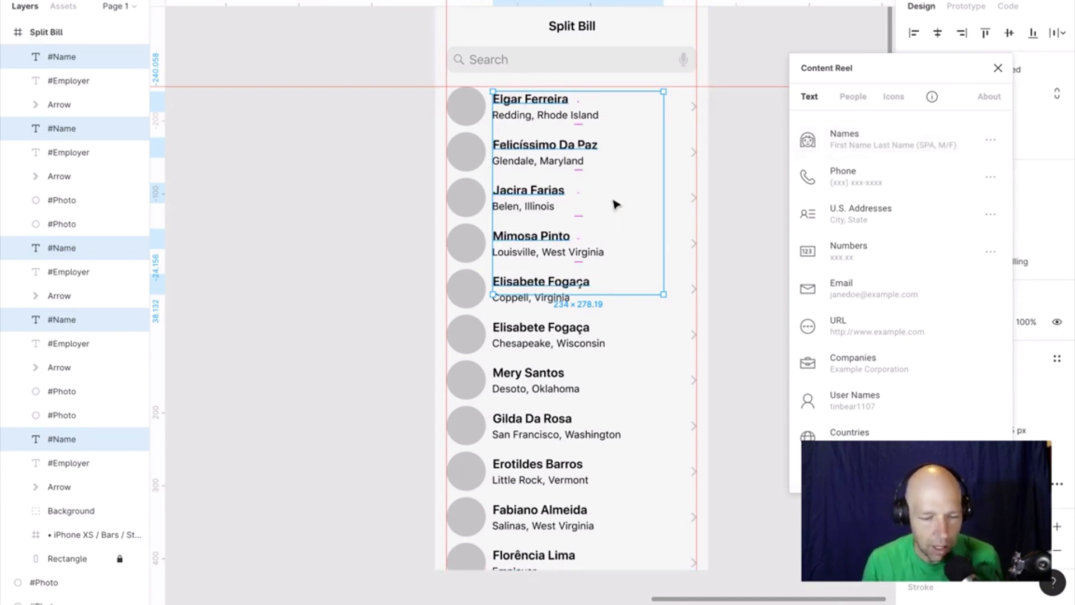
click(887, 145)
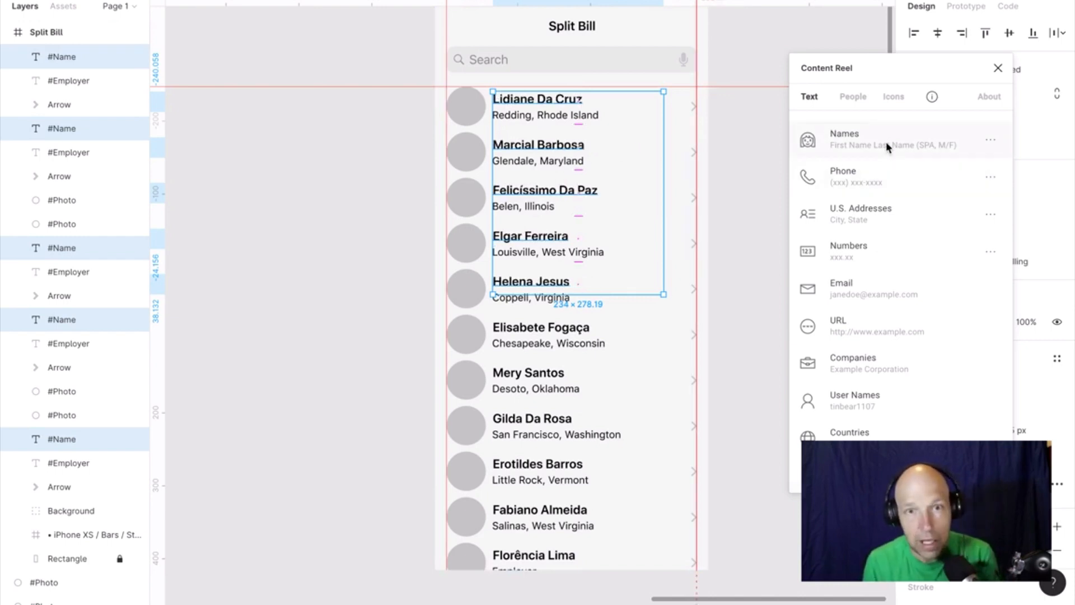
click(886, 145)
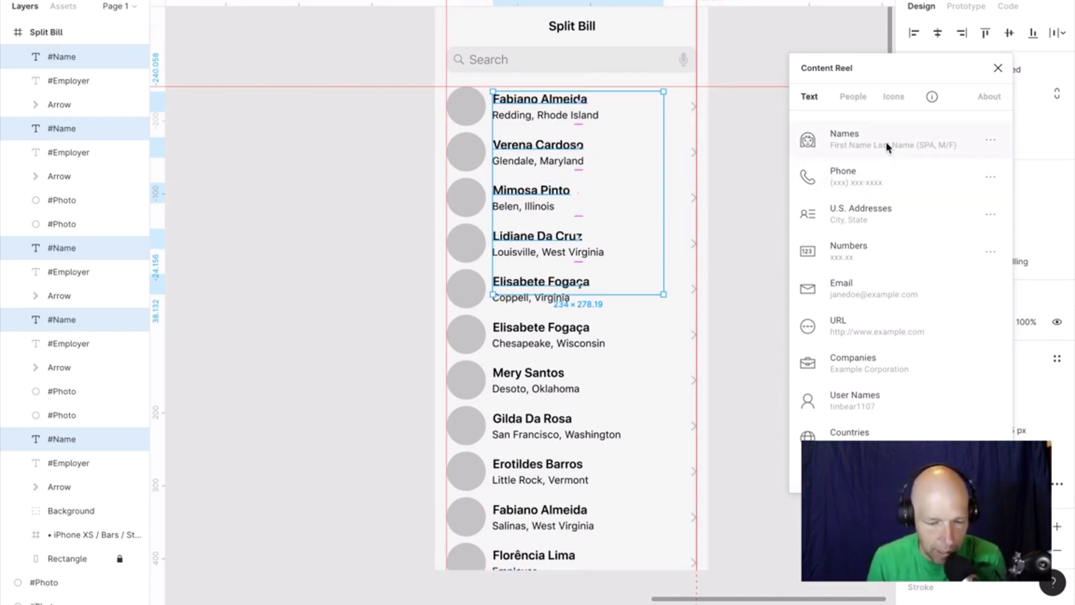
click(886, 143)
click(886, 143)
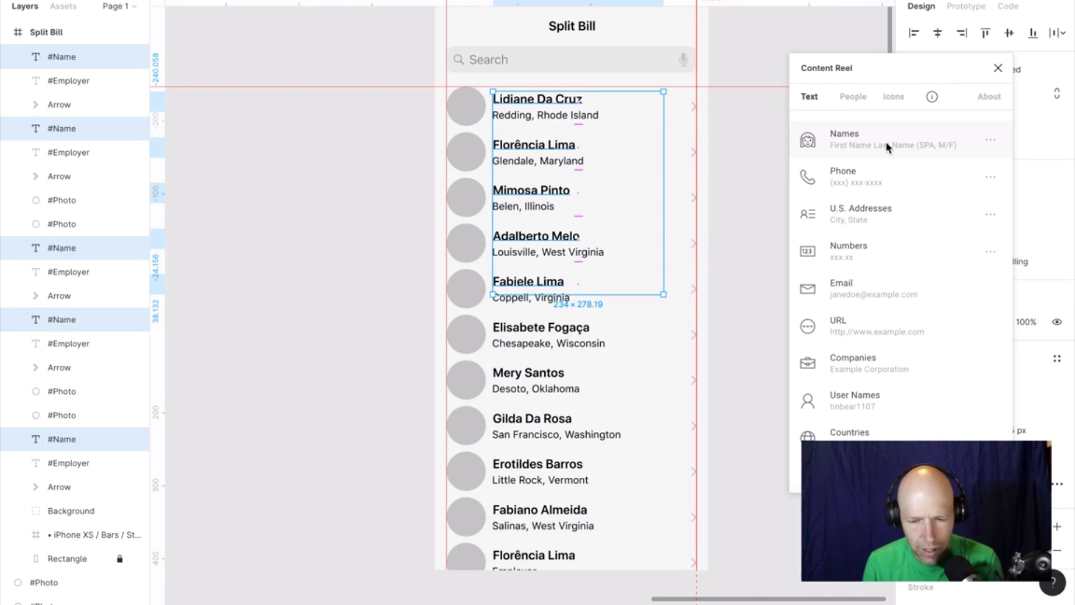
Select the first row's photo circle and check the People image options in Content Reel.
click(466, 106)
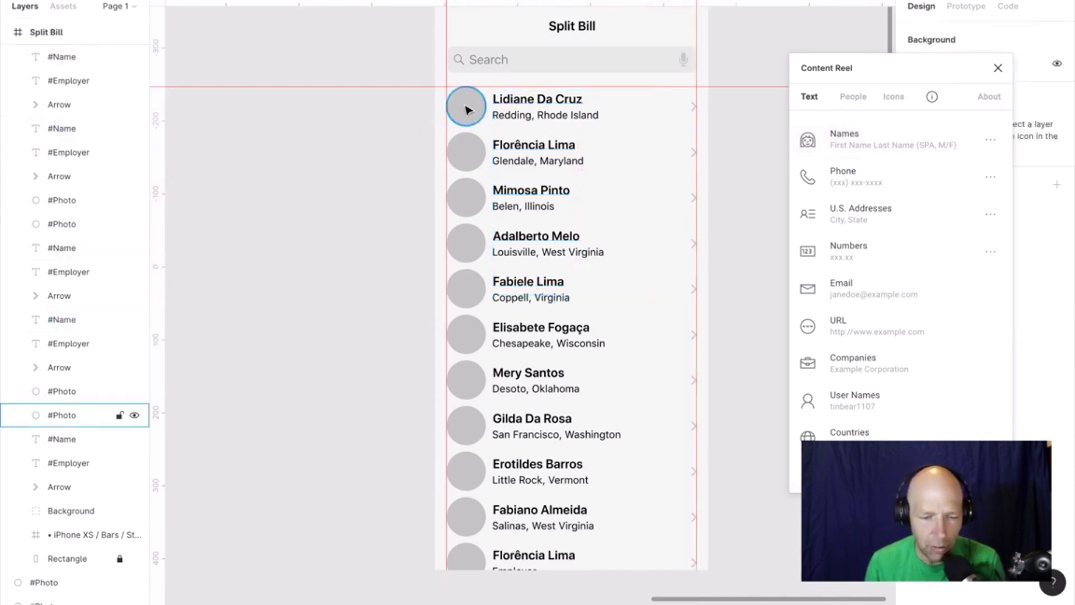
click(852, 96)
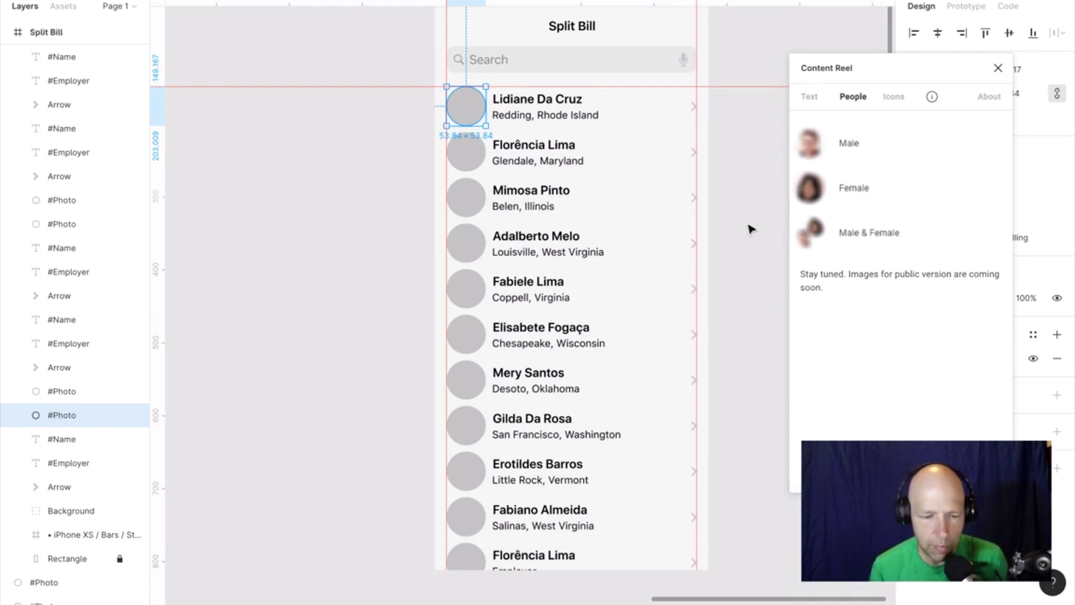
scroll(767, 213, down, 3)
scroll(767, 215, right, 2)
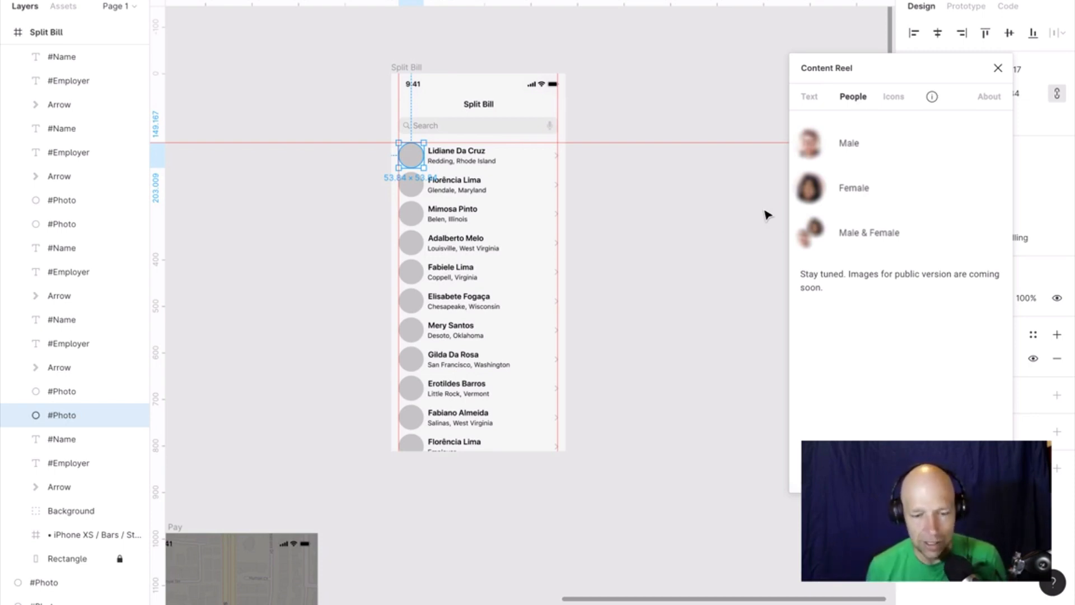
Switch to the Former colleagues spreadsheet in the browser, review its Students sheet, and return to the Split Bill design in Figma.
key(ctrl+Right)
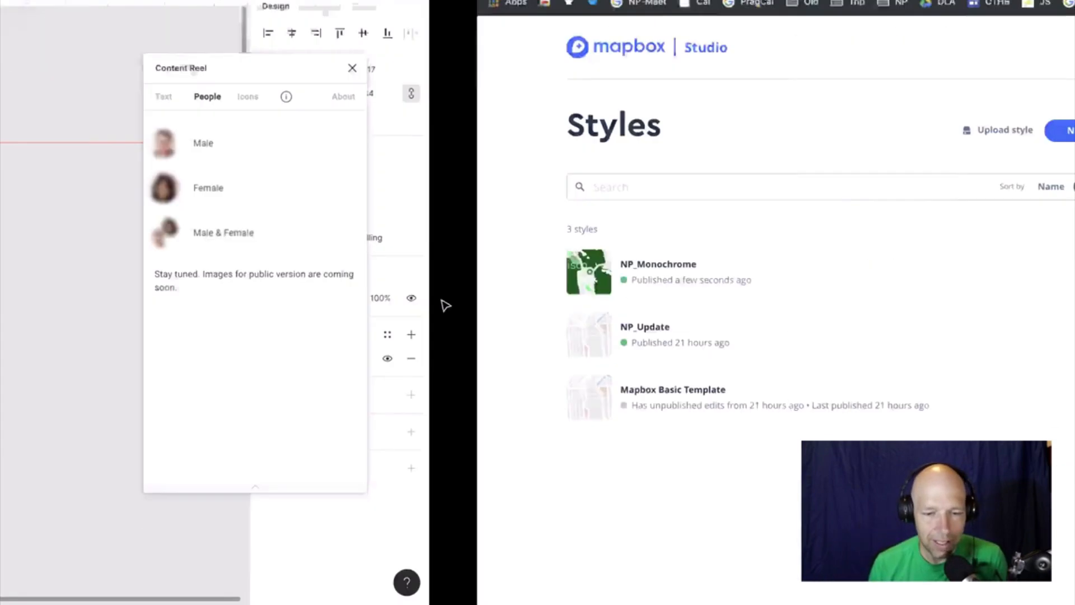
key(ctrl+Tab)
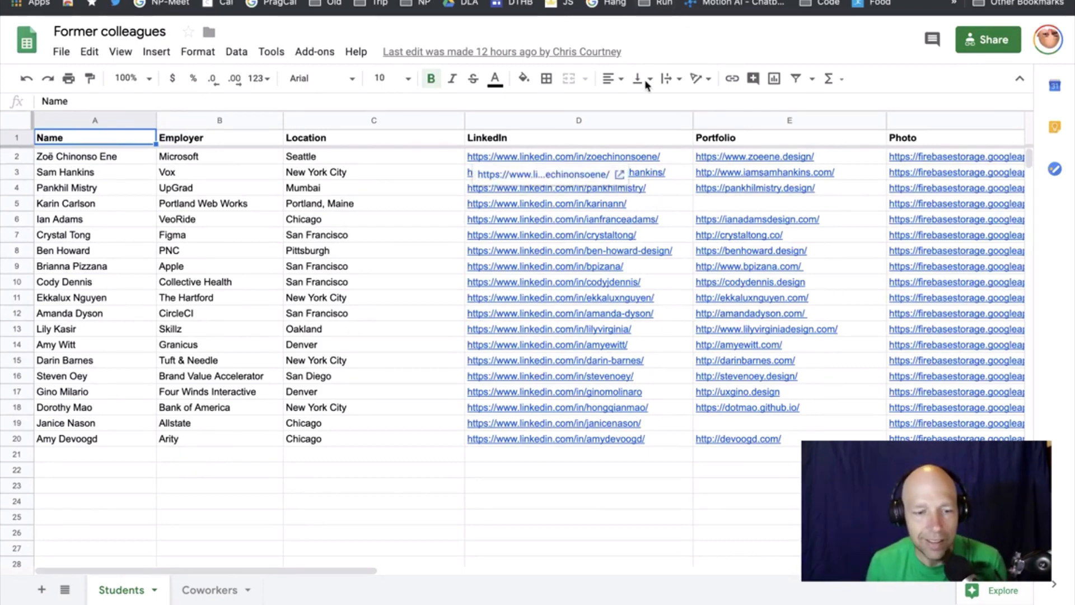
key(ctrl+Tab)
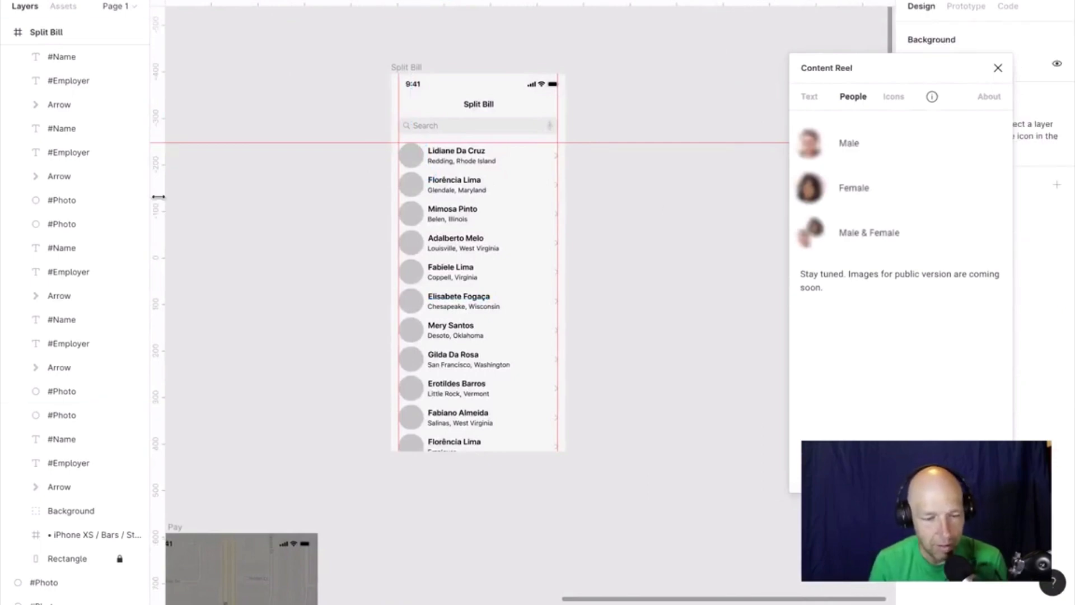
Select the name text in the first list row to examine how its layer is named.
scroll(456, 168, up, 8)
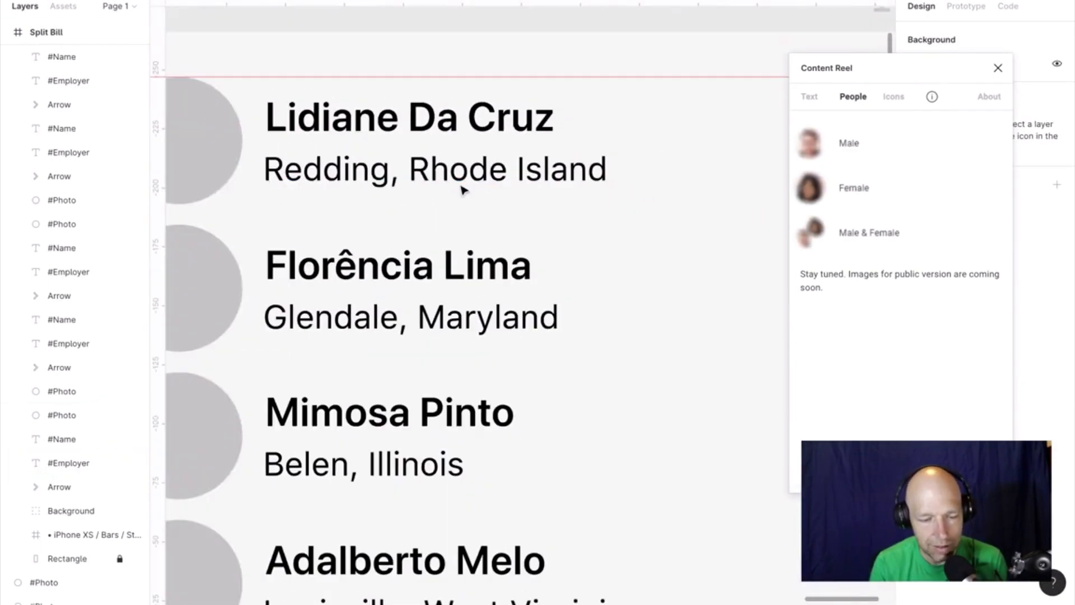
scroll(460, 189, down, 3)
click(461, 147)
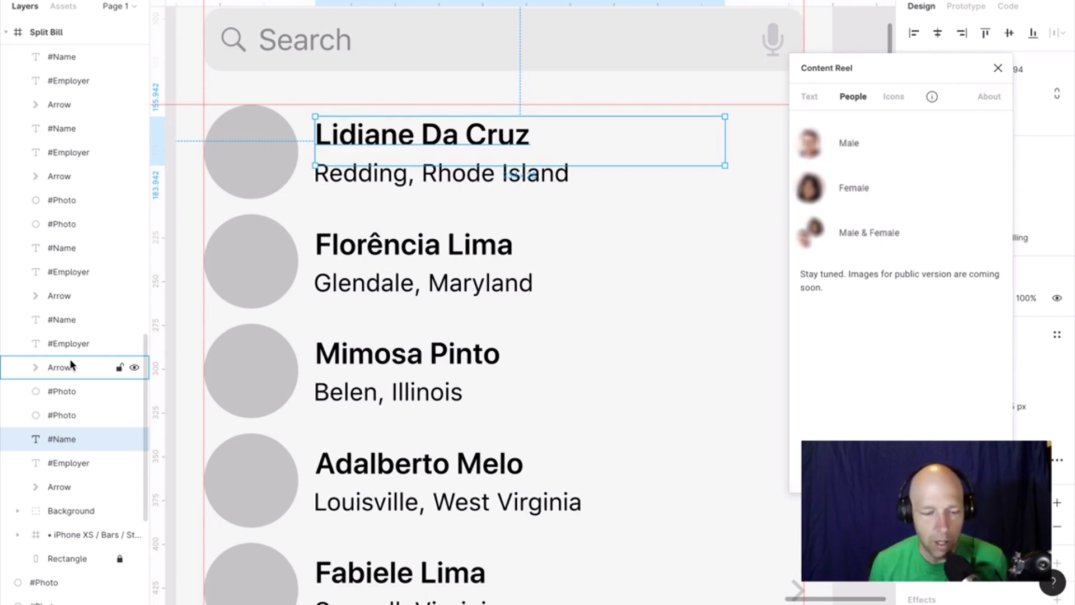
Select the first row's #Photo, #Name and #Employer layers and open the Google sheets sync plugin.
click(230, 156)
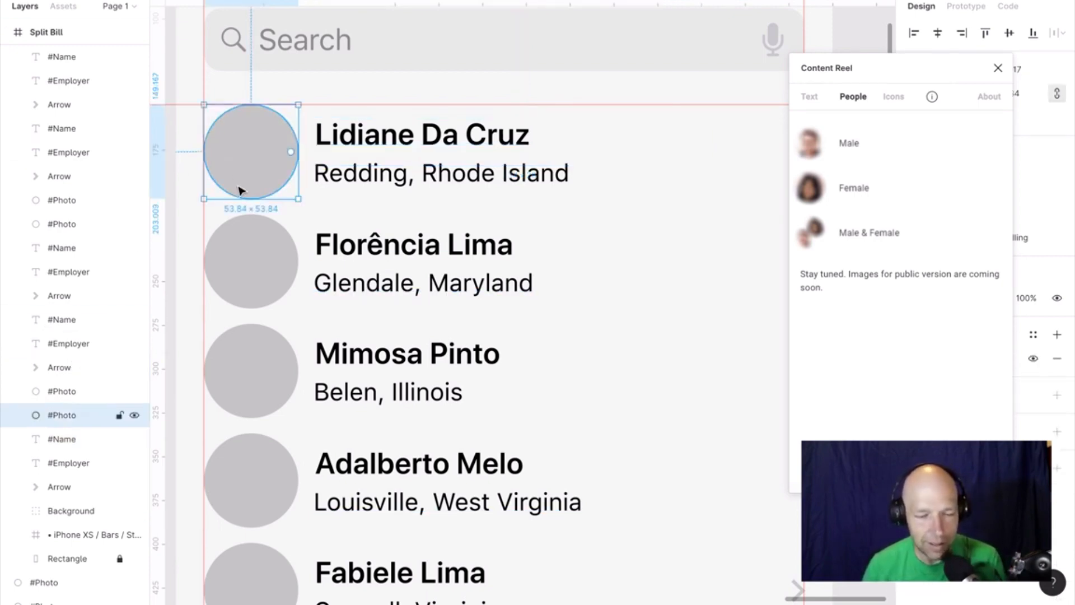
shift+click(368, 148)
shift+click(367, 176)
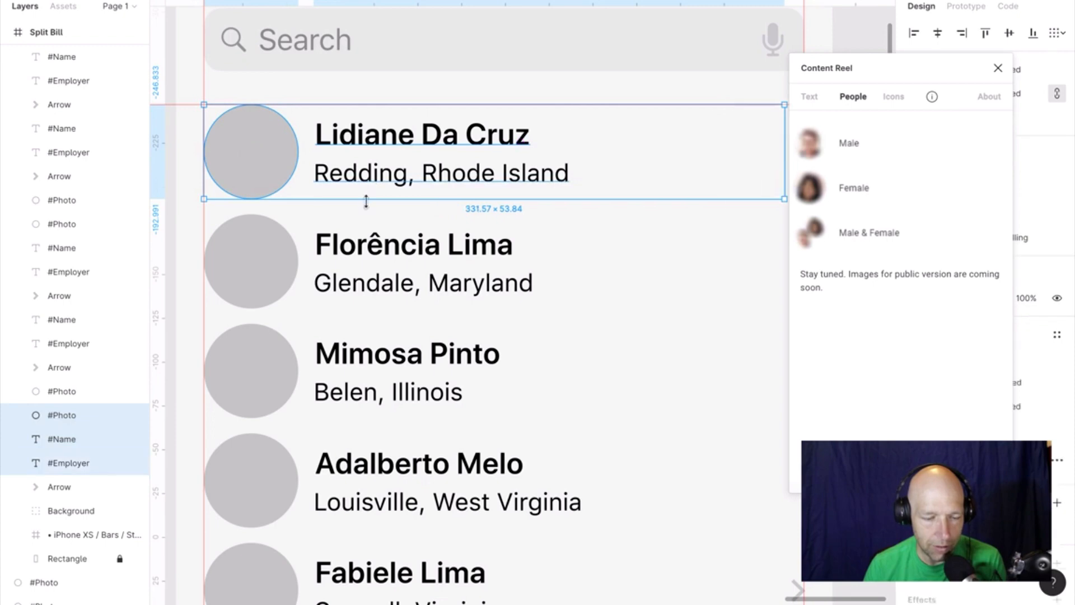
right_click(368, 178)
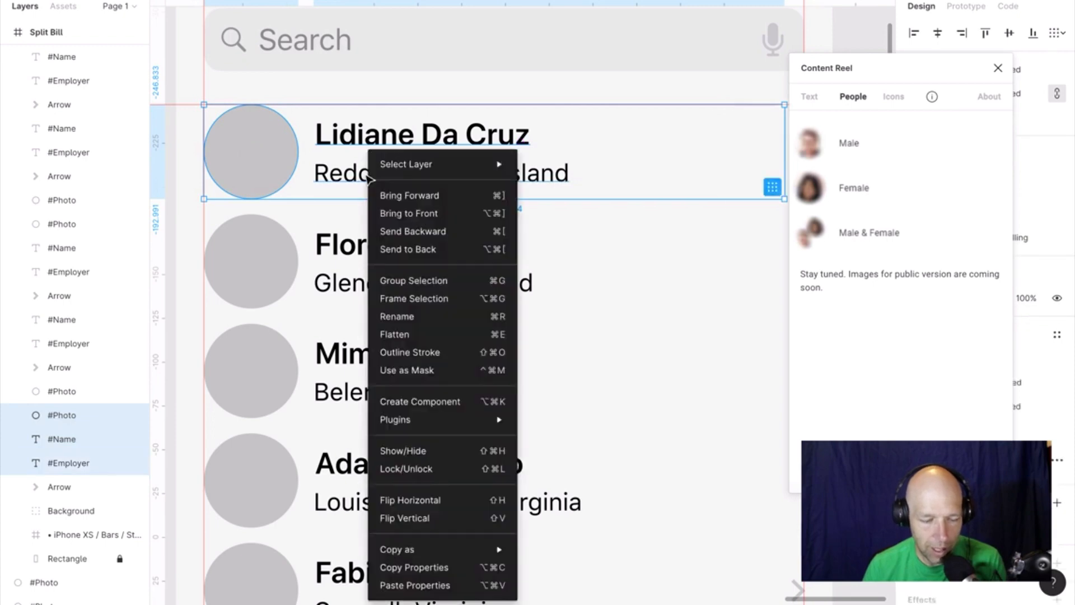
mouse_move(412, 176)
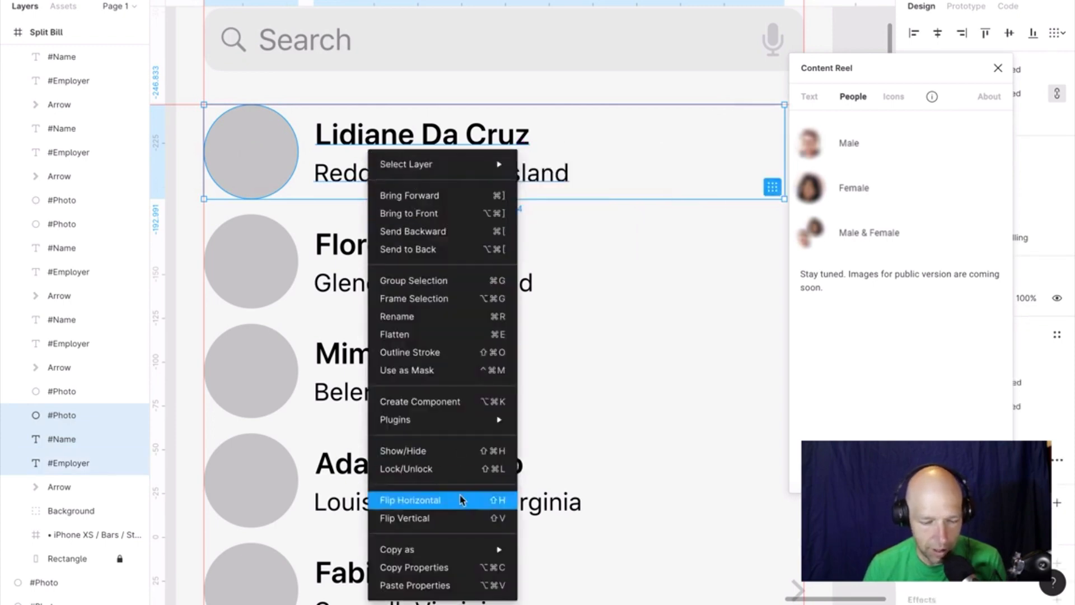
mouse_move(459, 420)
mouse_move(549, 273)
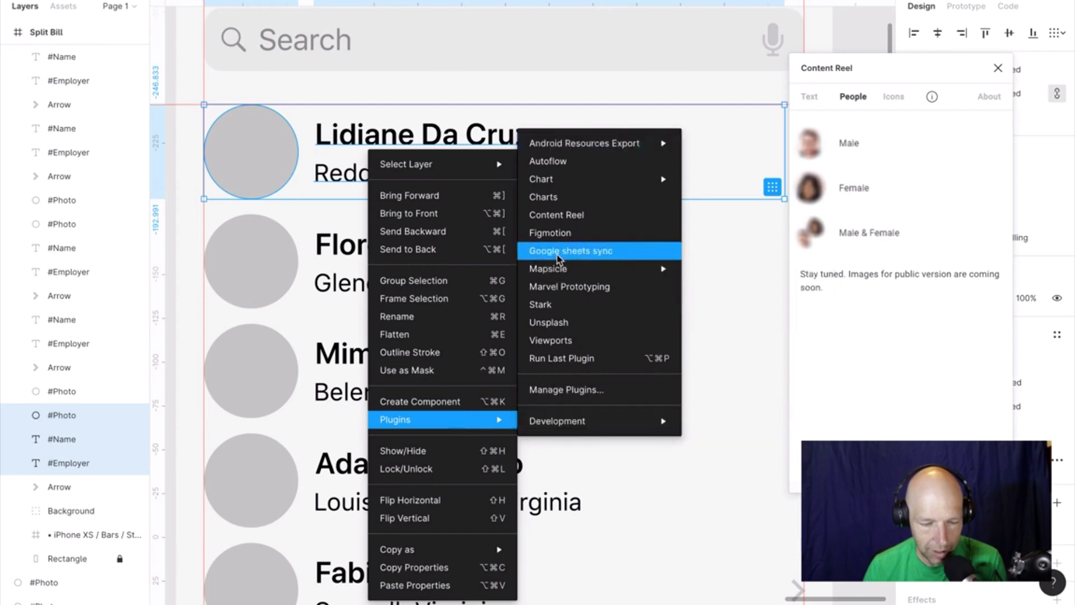
click(558, 255)
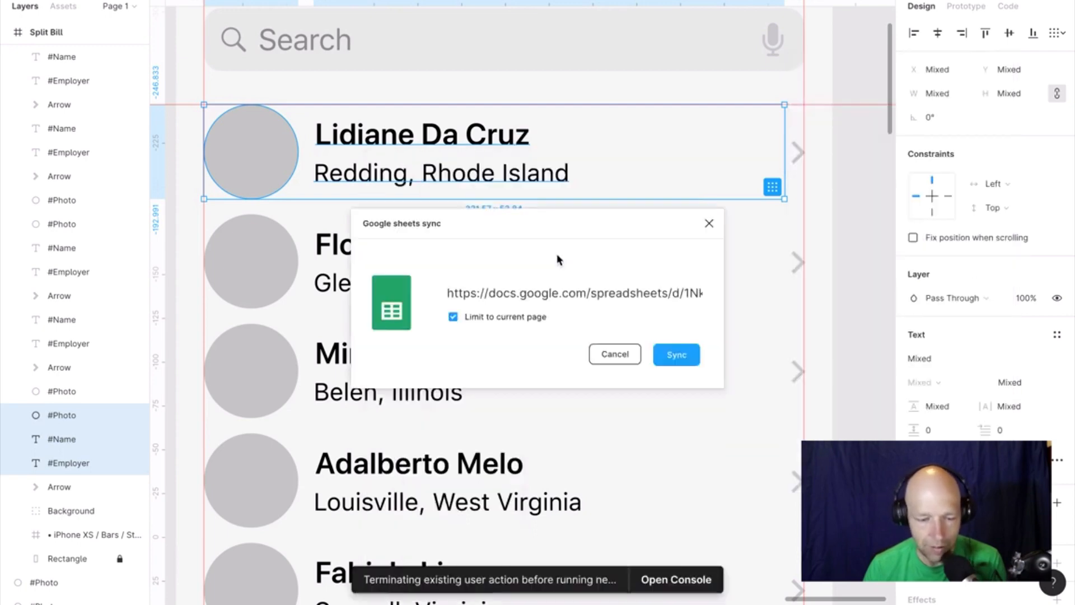
Clear the saved spreadsheet link in Google sheets sync and turn off the limit to the current page.
click(454, 292)
key(BackSpace)
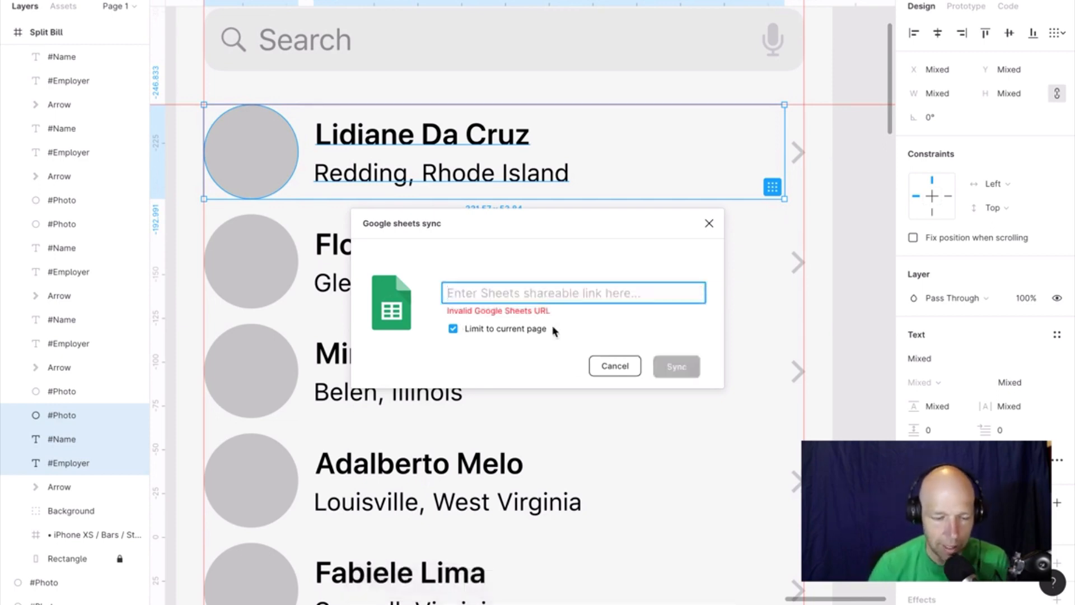
click(610, 334)
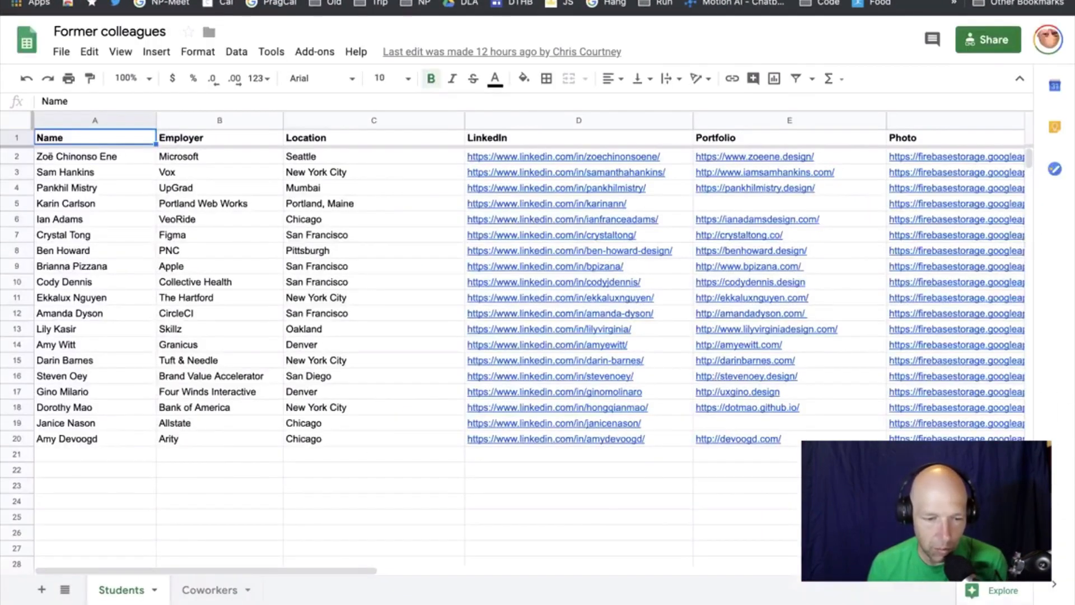
In the Former colleagues spreadsheet in the browser, copy the shareable link with view access for anyone with the link.
click(985, 44)
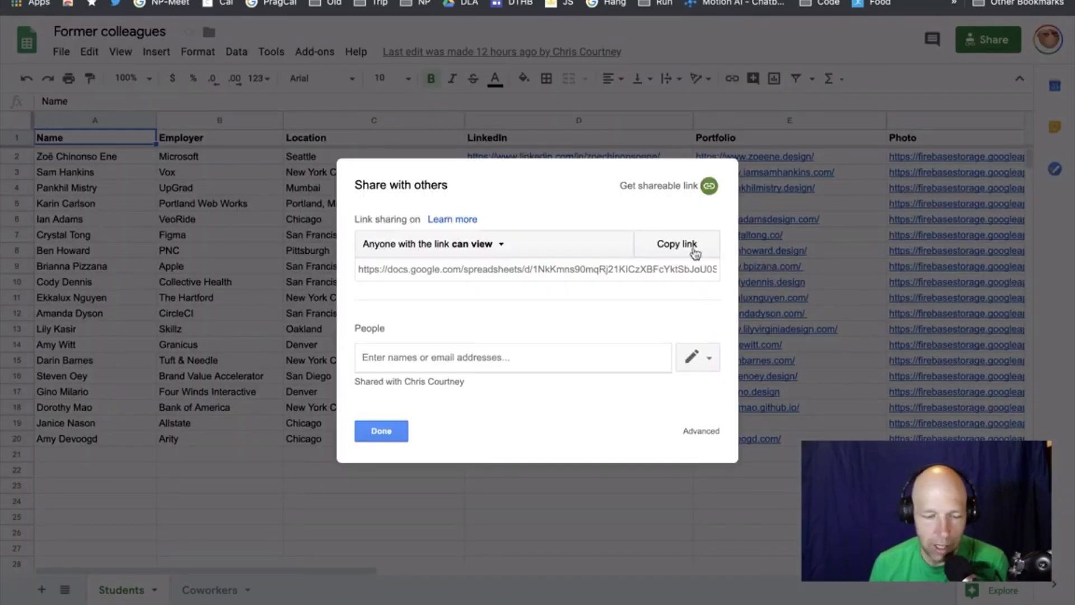
click(675, 190)
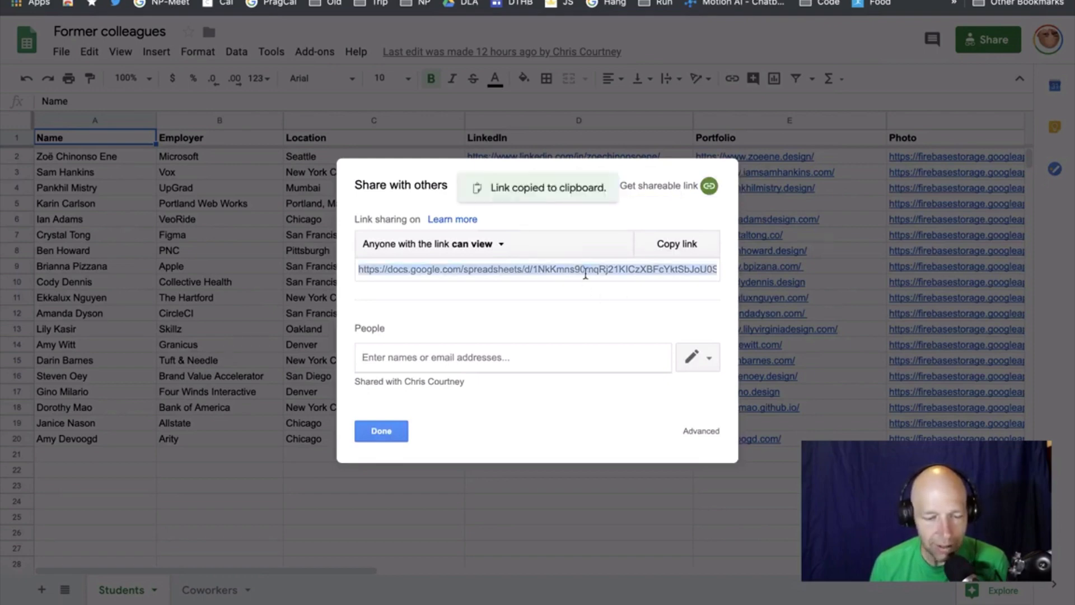
click(502, 248)
click(500, 246)
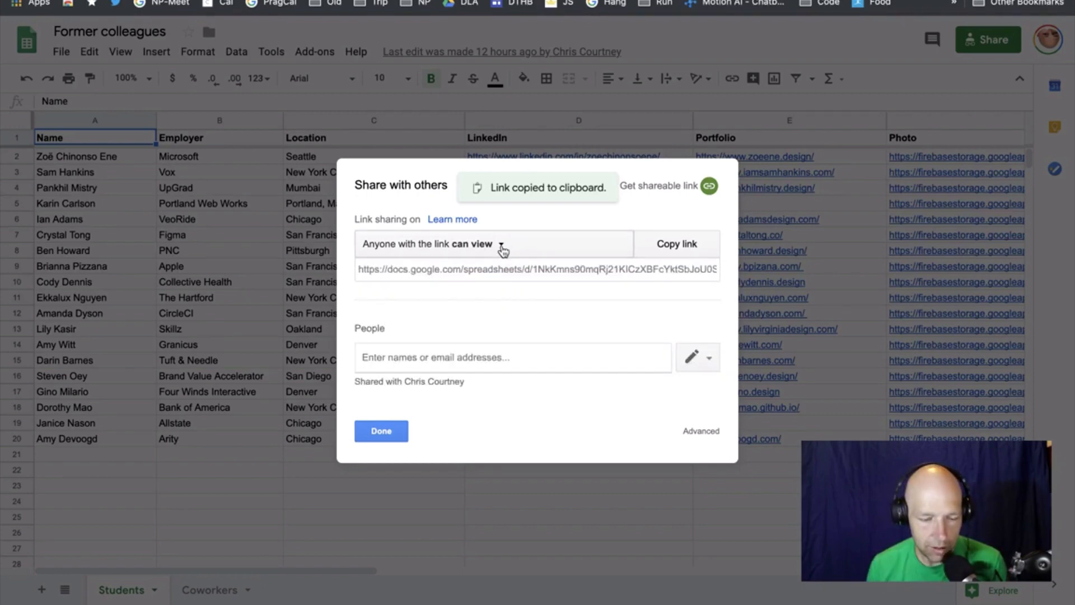
click(532, 269)
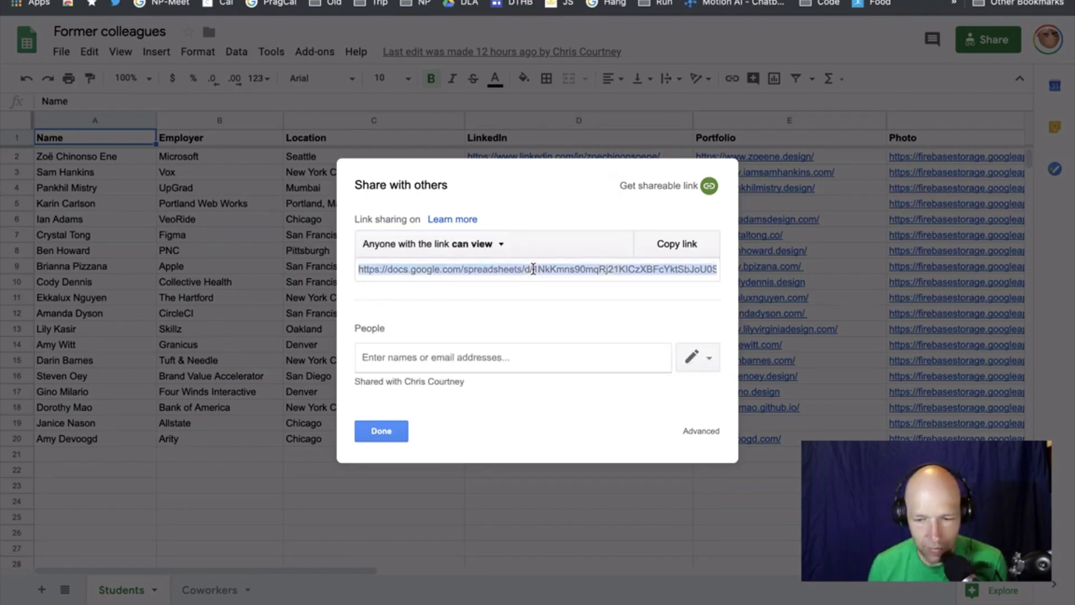
Return to Figma, enter the copied spreadsheet link in Google sheets sync, and sync the list content.
key(super+Tab)
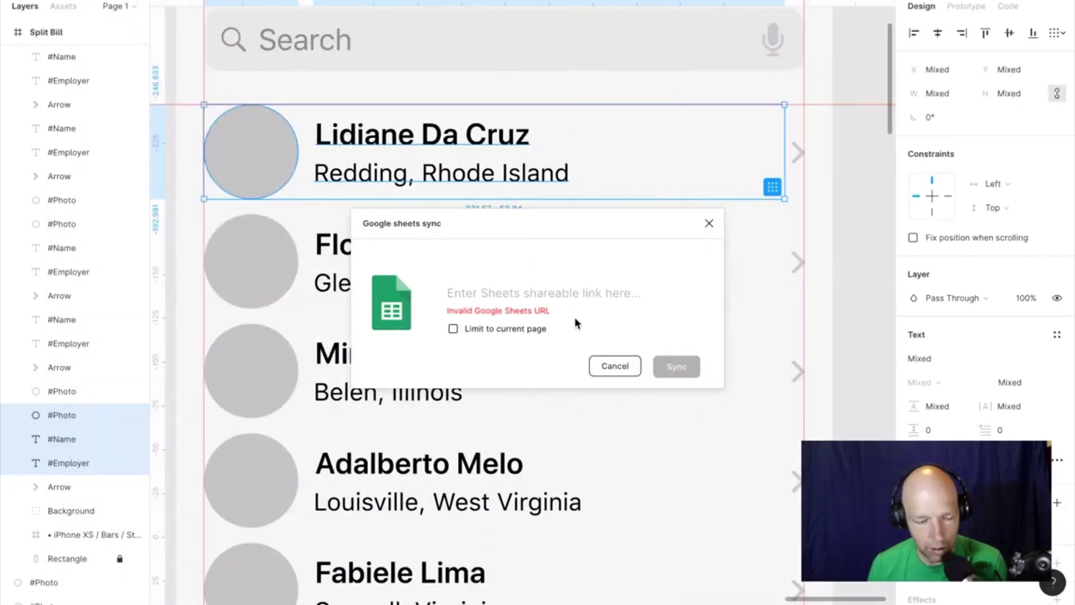
click(576, 292)
key(super+v)
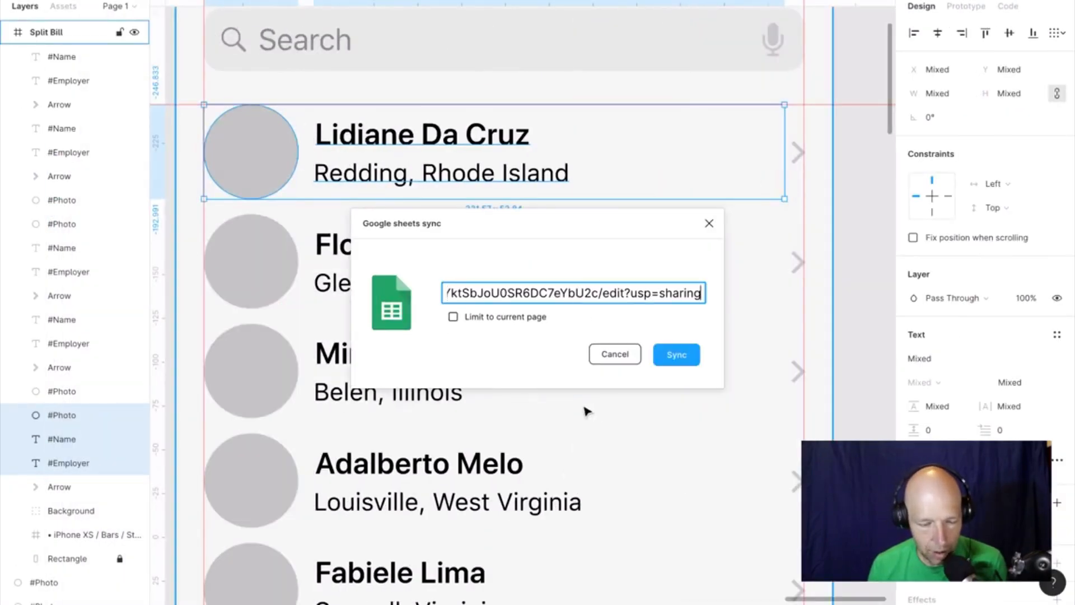
click(677, 354)
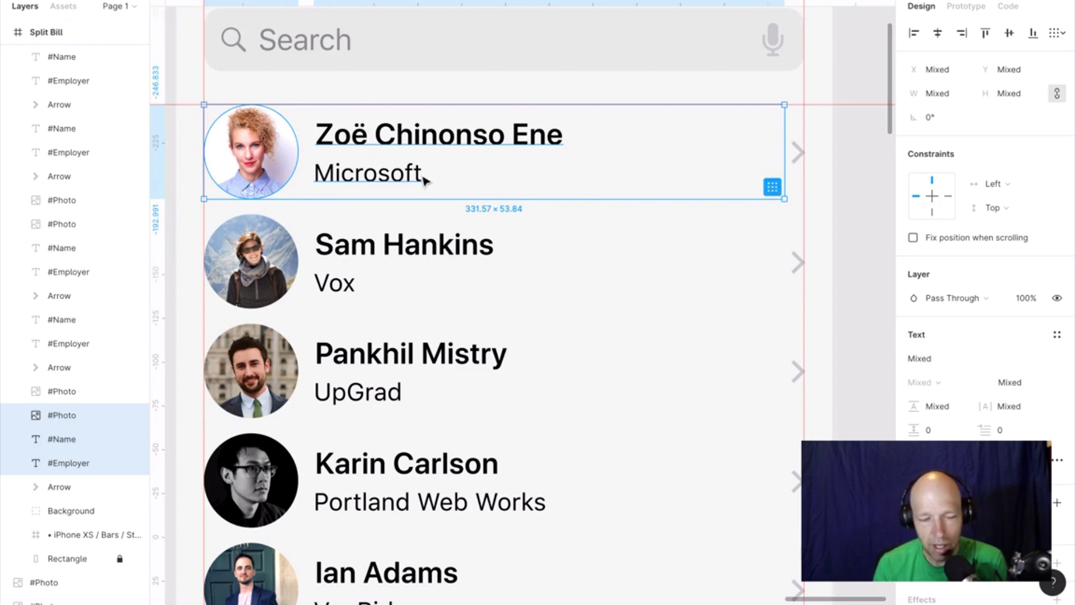
Review the synced list down to its end and inspect the photo circles of the last three rows.
scroll(423, 180, down, 2)
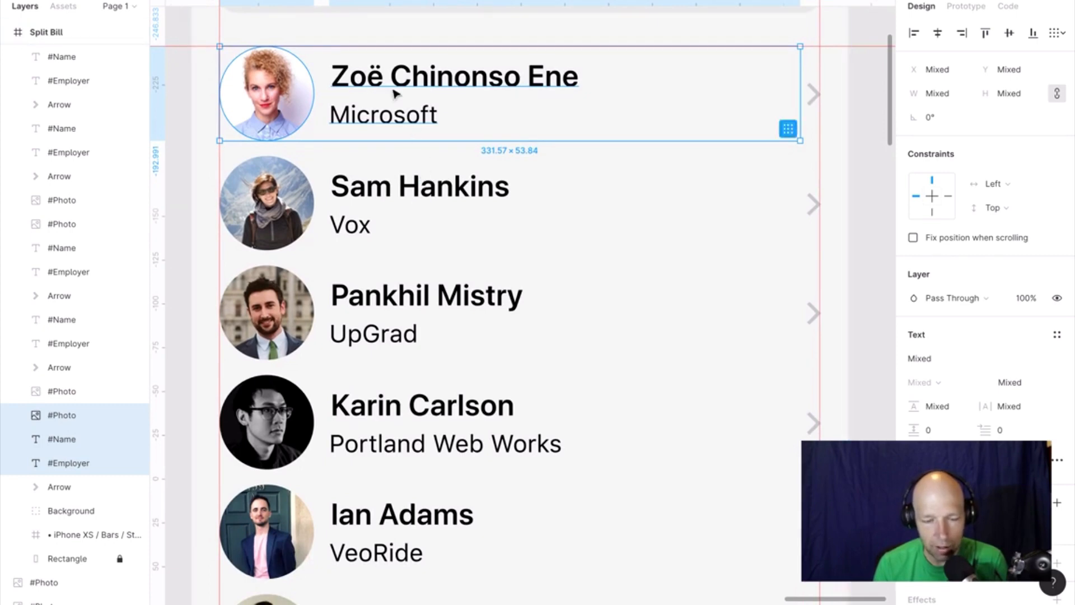
scroll(417, 415, down, 20)
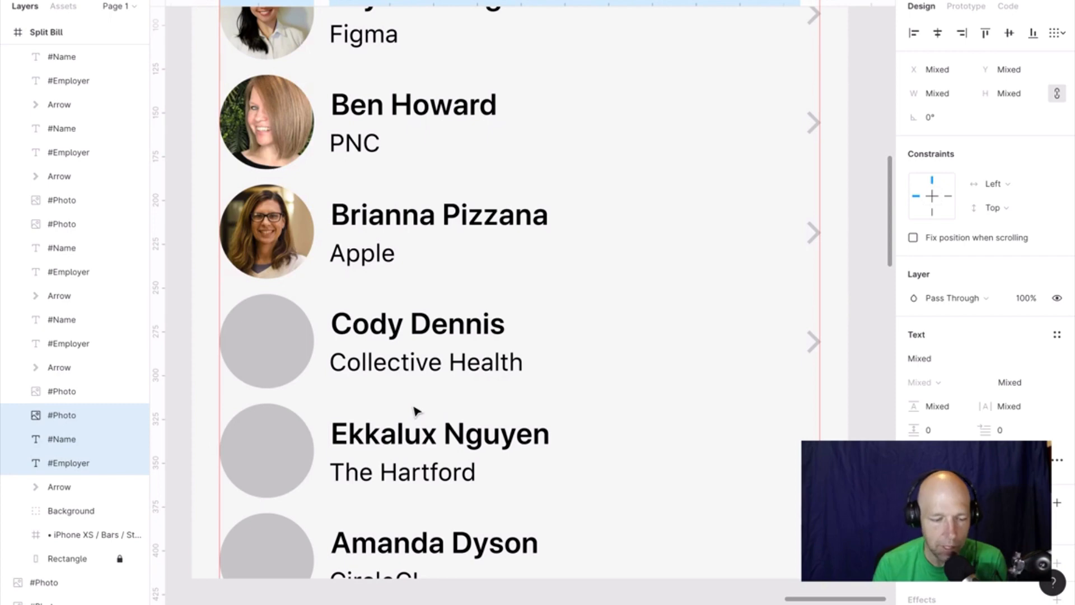
scroll(414, 412, down, 5)
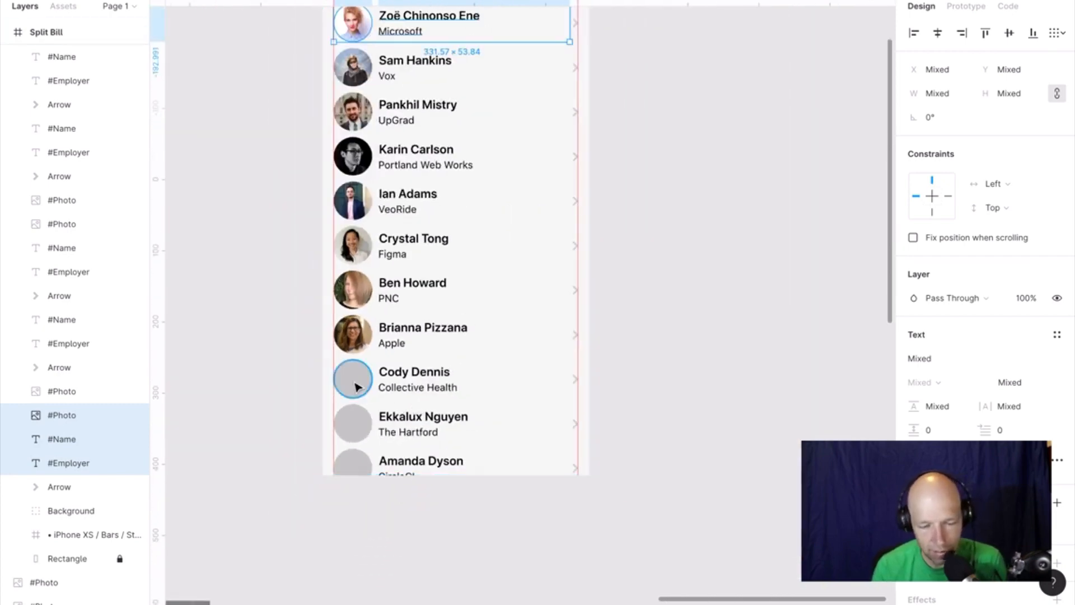
click(357, 387)
click(356, 427)
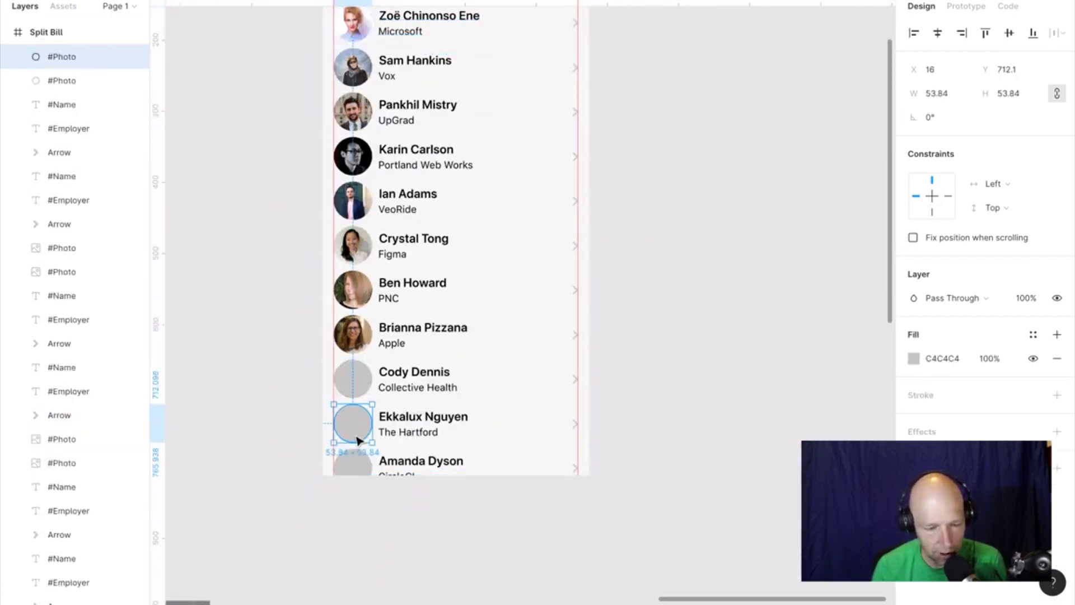
click(358, 469)
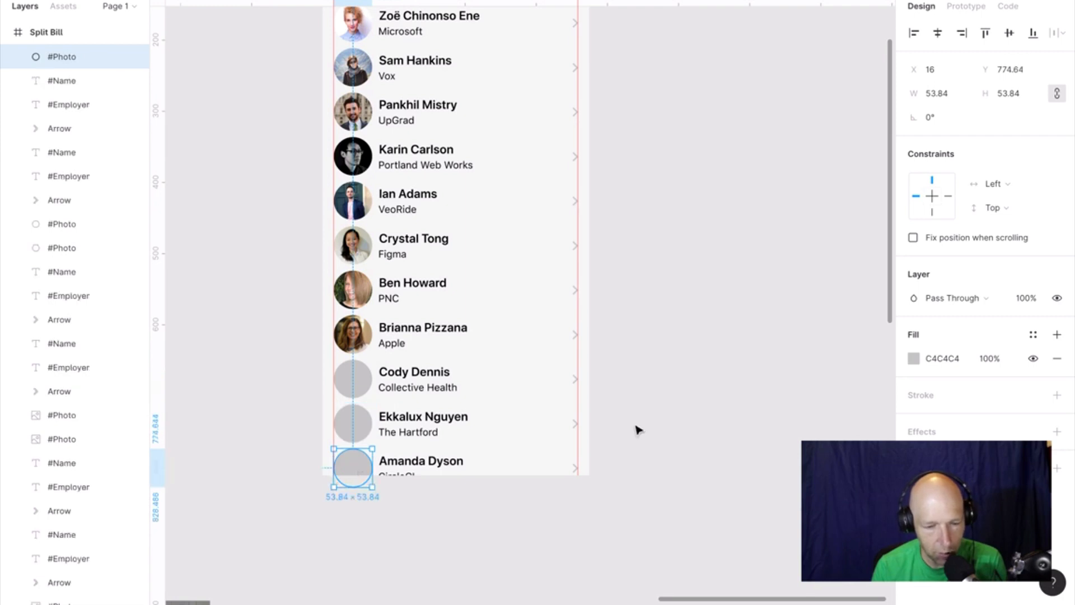
Examine the synced photos in the first four rows against their names, and look through the rest of the list.
scroll(637, 430, up, 3)
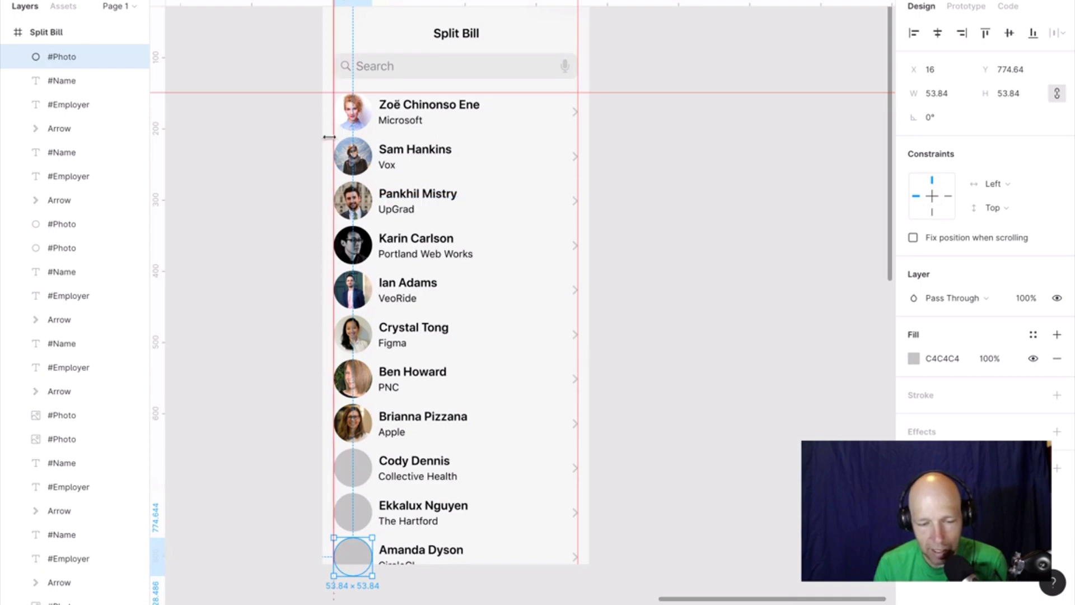
scroll(384, 137, right, 1)
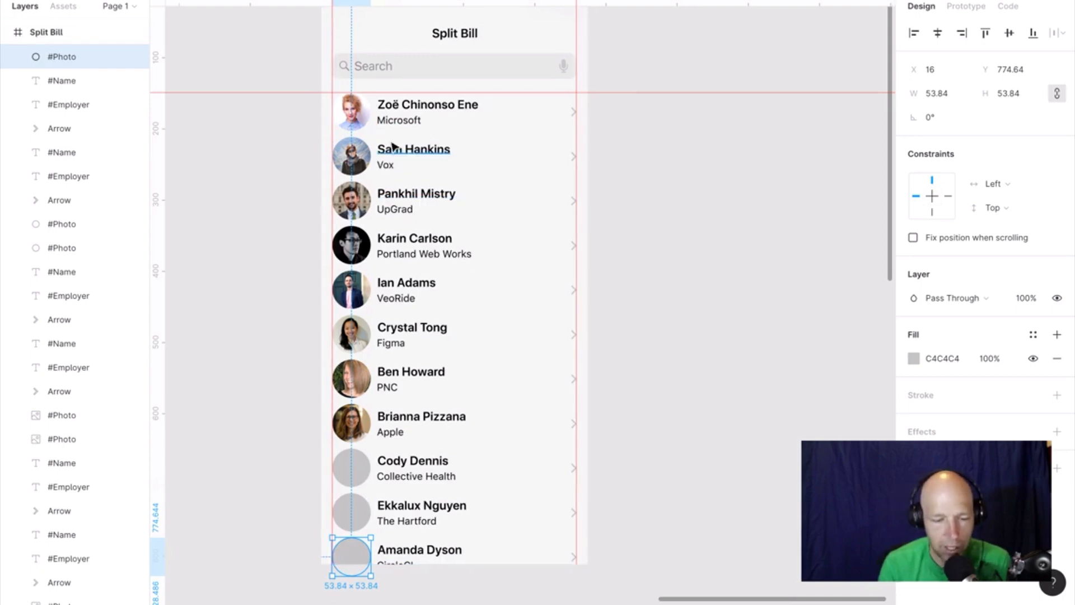
scroll(393, 147, up, 5)
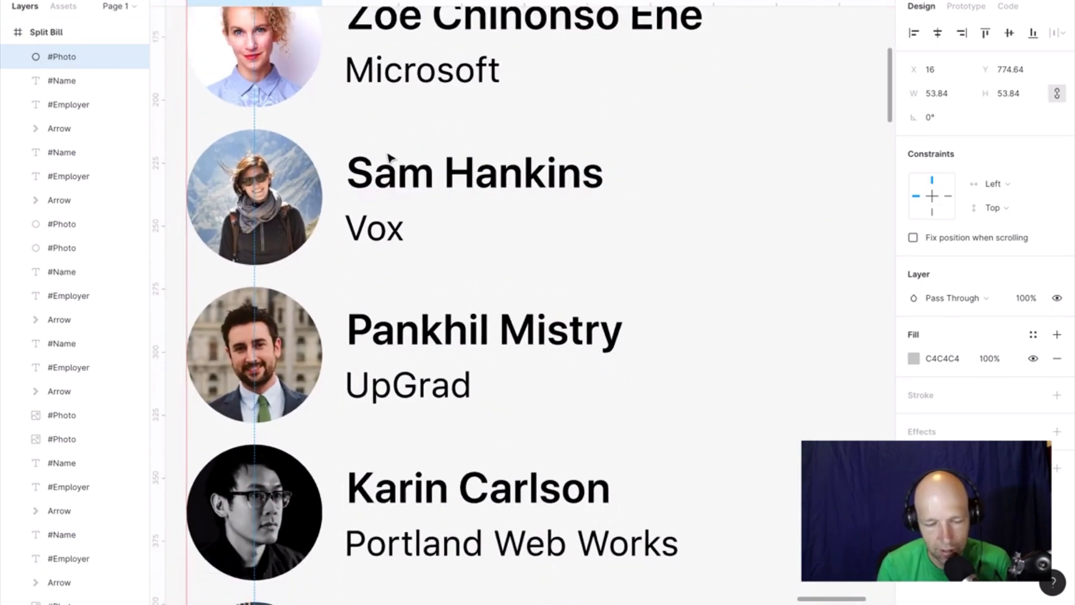
click(272, 369)
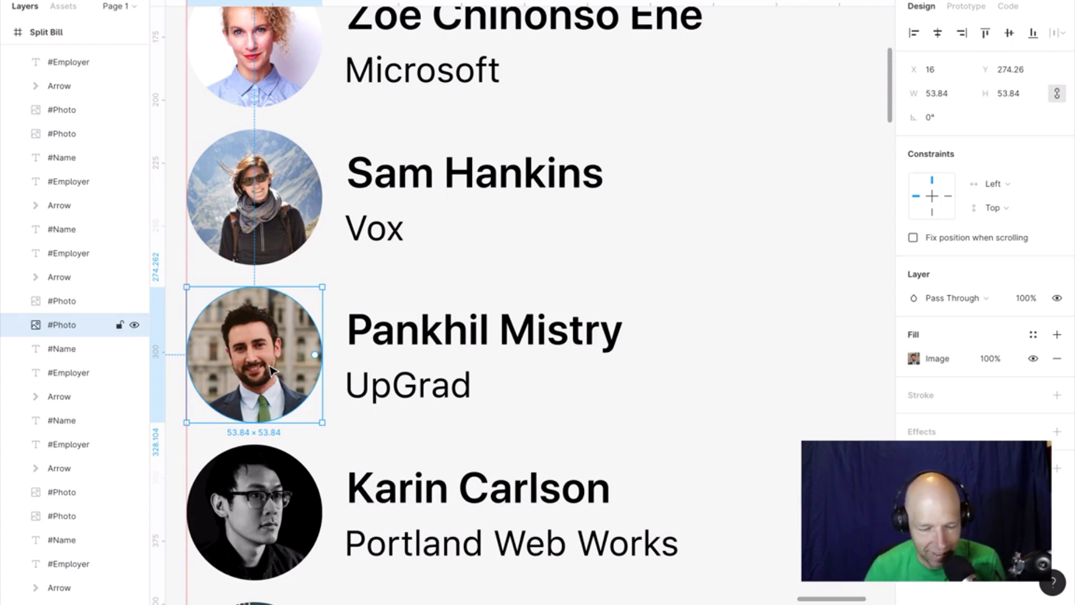
click(265, 556)
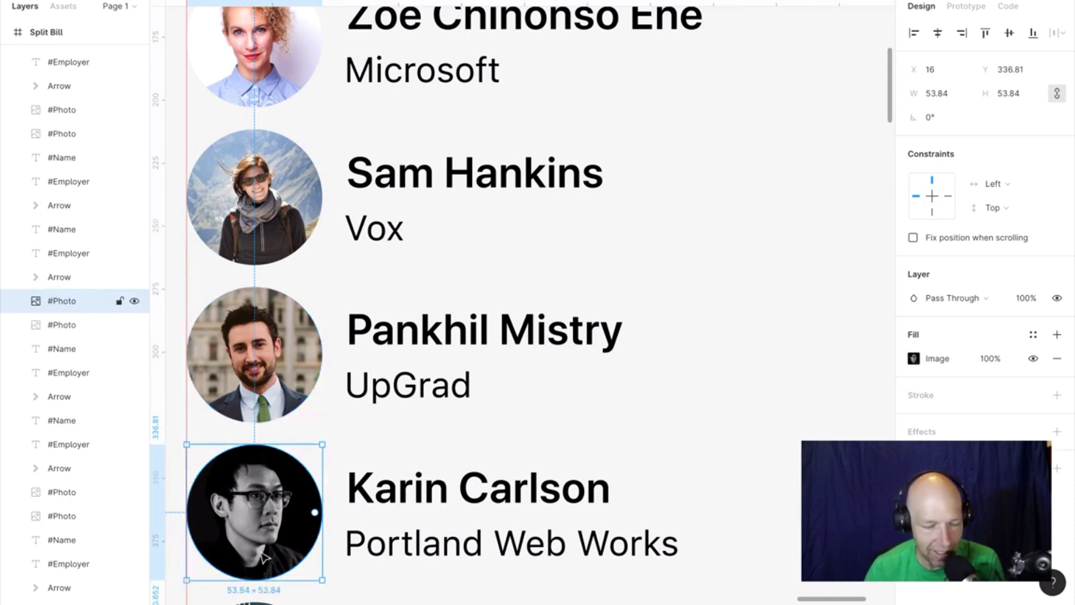
scroll(264, 242, up, 2)
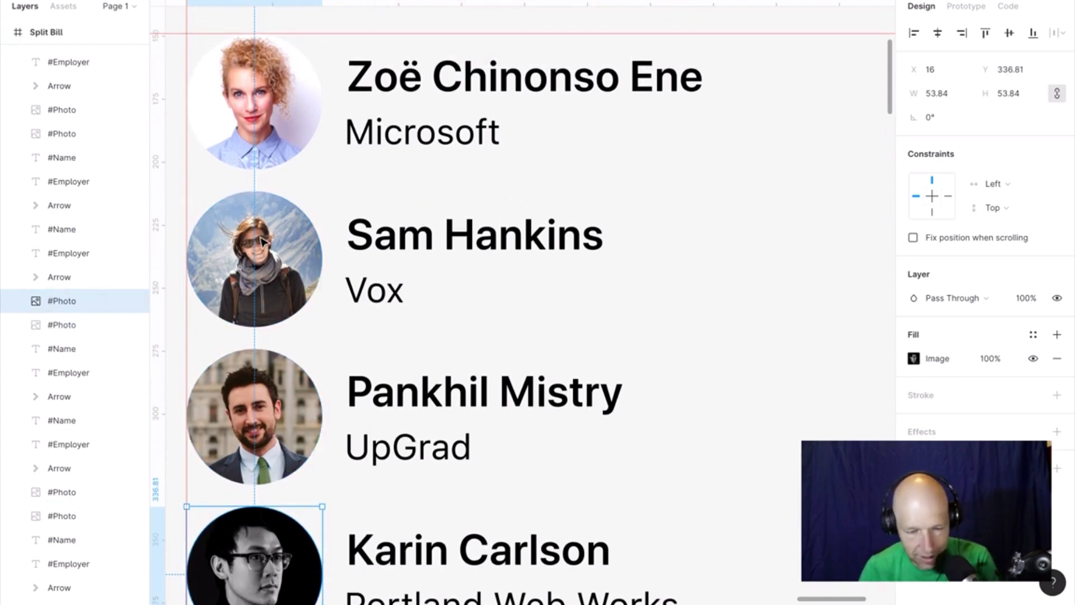
click(262, 247)
click(257, 119)
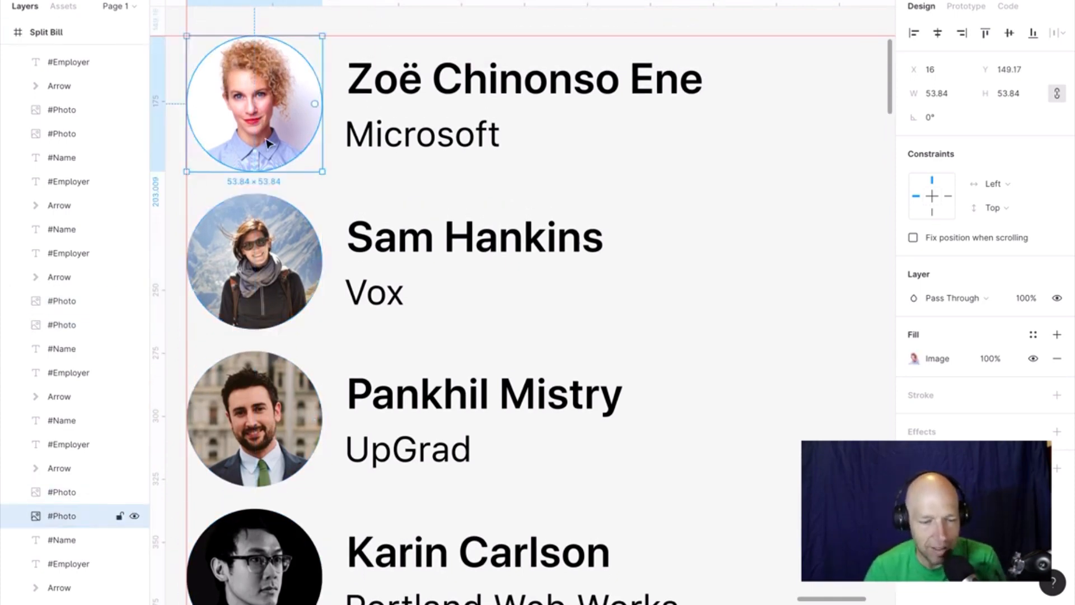
scroll(437, 363, down, 15)
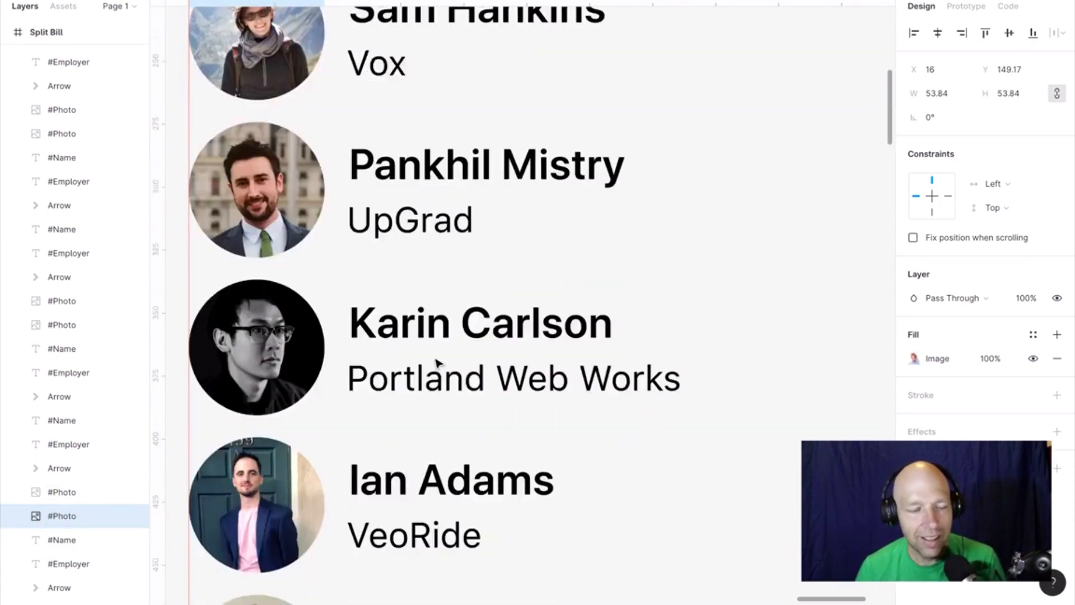
scroll(438, 363, down, 1)
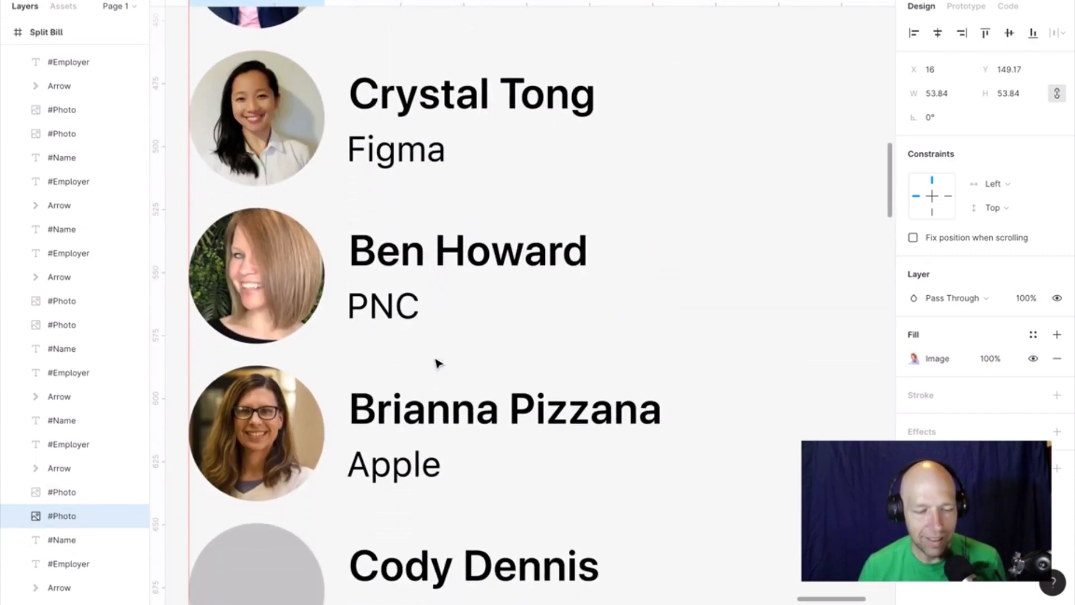
scroll(424, 456, down, 10)
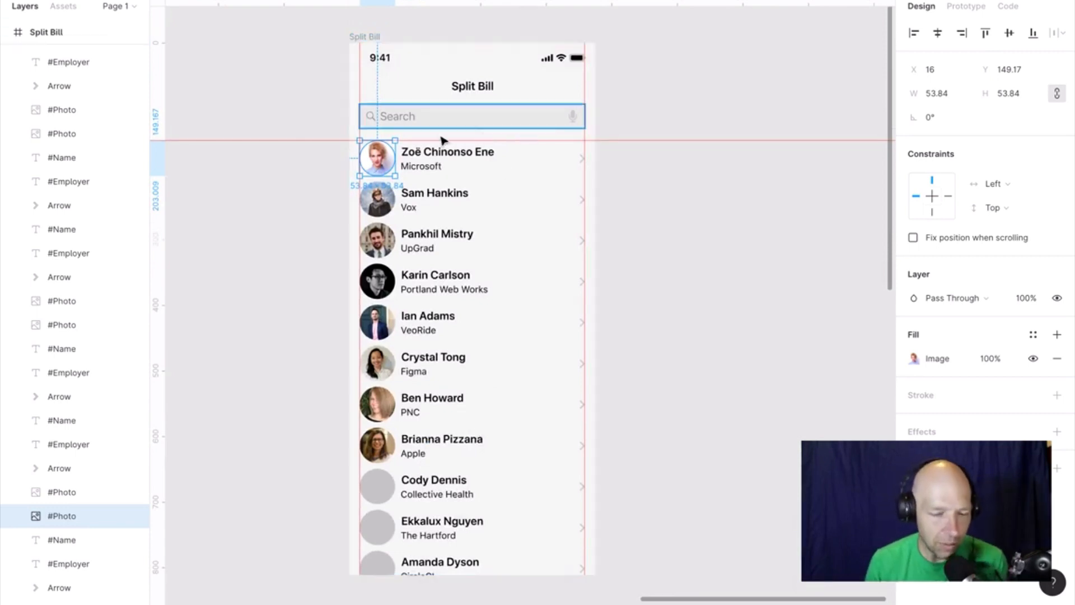
Group the name, employer and photo layers of the first list row.
click(422, 167)
shift+click(431, 158)
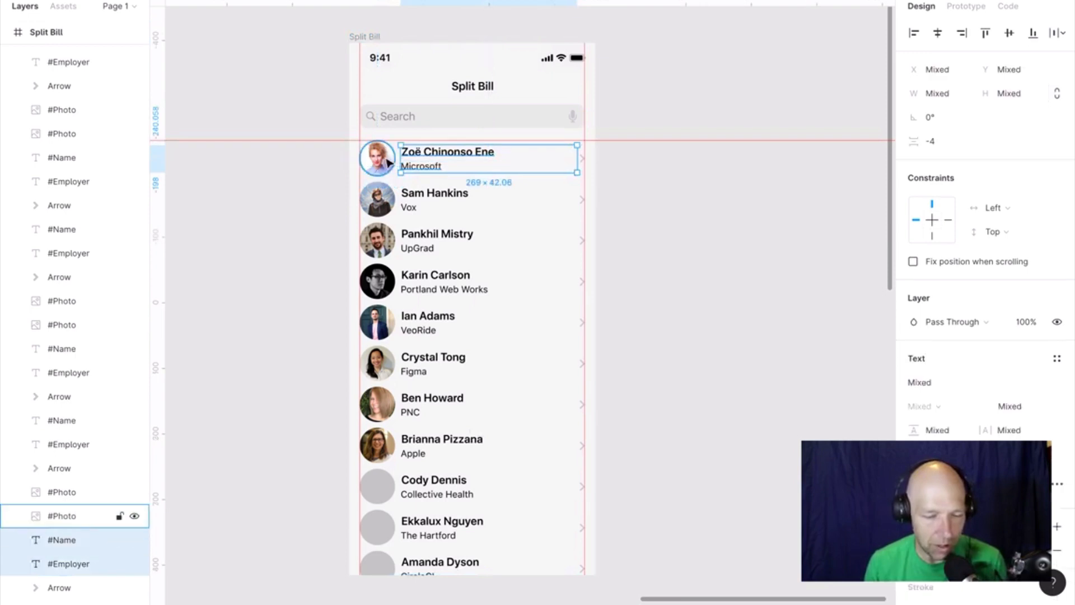
shift+click(385, 159)
key(ctrl+g)
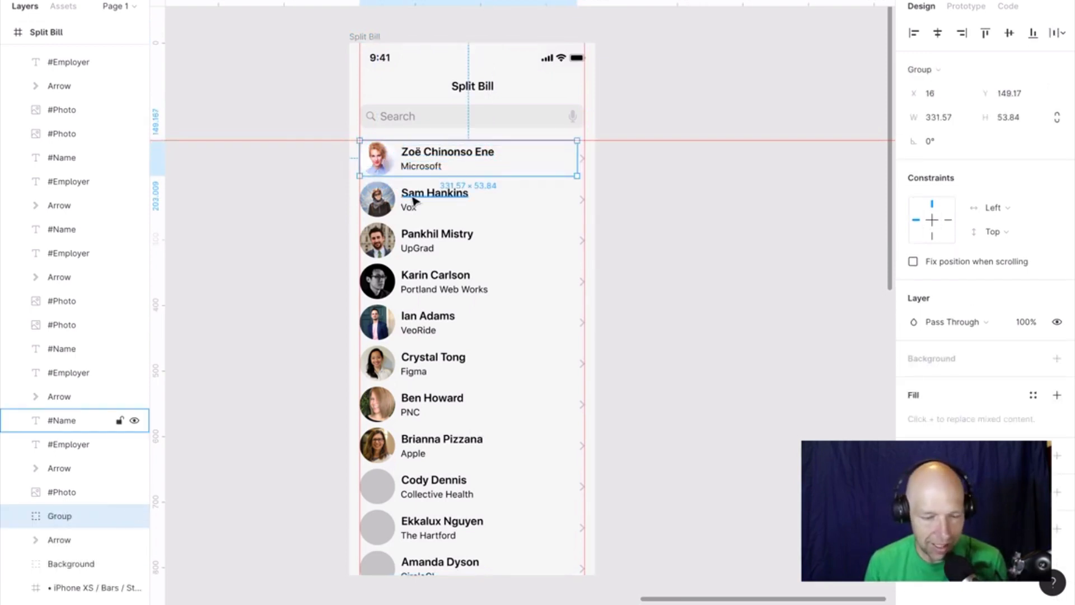
Group the name, employer and photo layers of the second list row.
click(414, 197)
shift+click(409, 209)
shift+click(377, 201)
key(ctrl+g)
Group the name, employer and photo layers of the third list row.
click(415, 239)
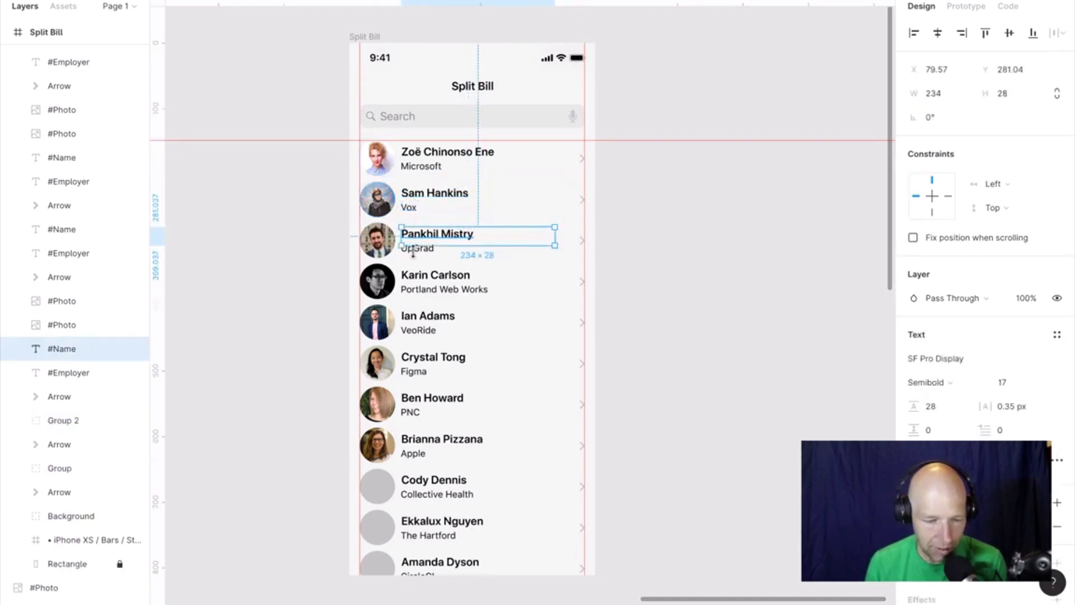
shift+click(420, 249)
shift+click(377, 241)
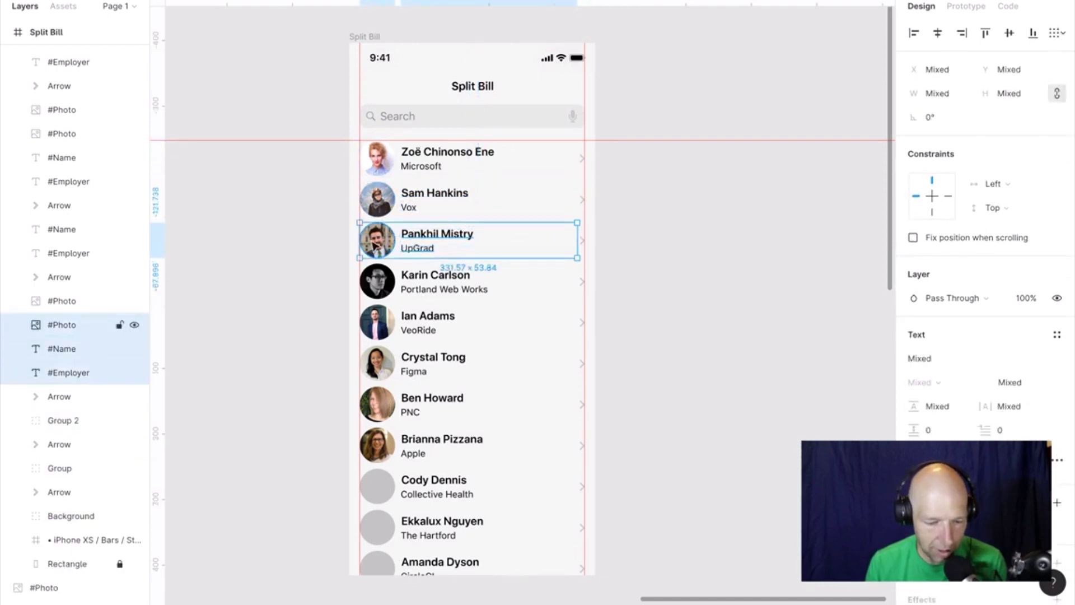
key(ctrl+g)
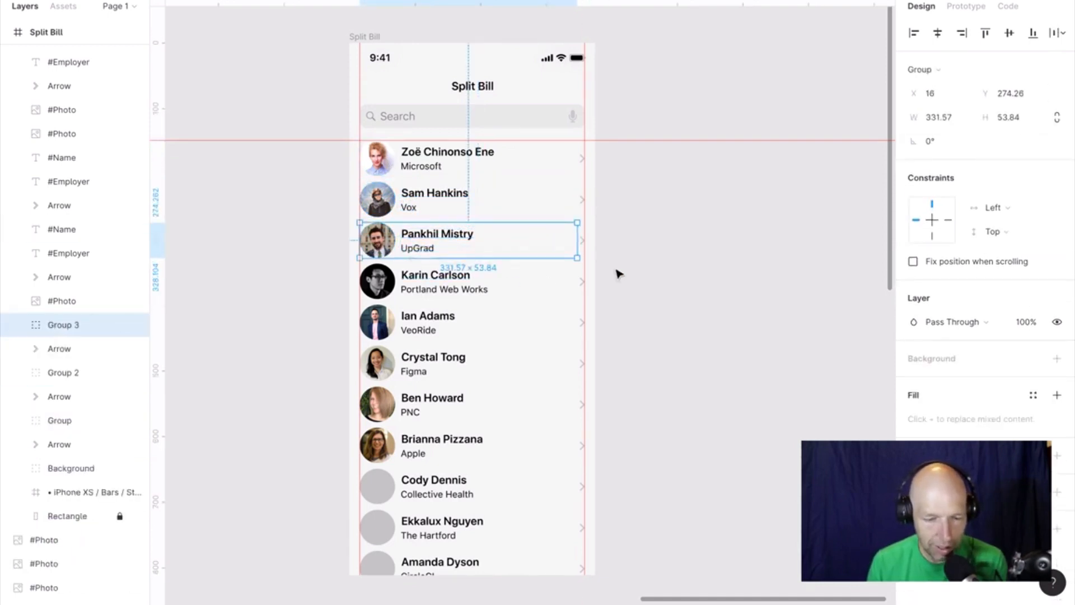
Inspect the first three grouped rows, then switch to the Former colleagues spreadsheet, dismiss its sharing settings and look through its columns.
scroll(455, 248, up, 5)
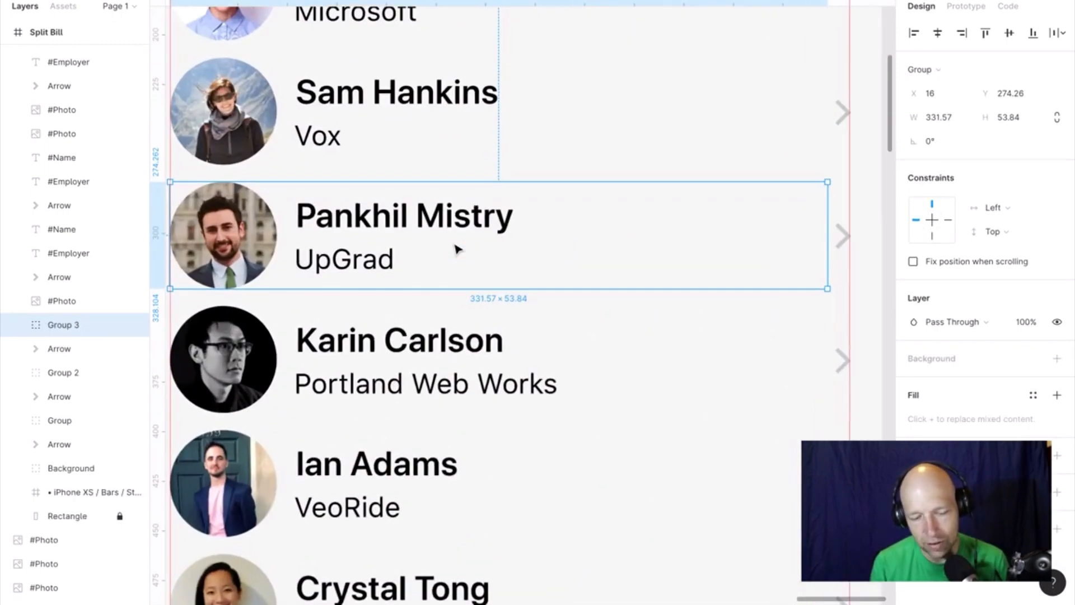
scroll(456, 246, up, 2)
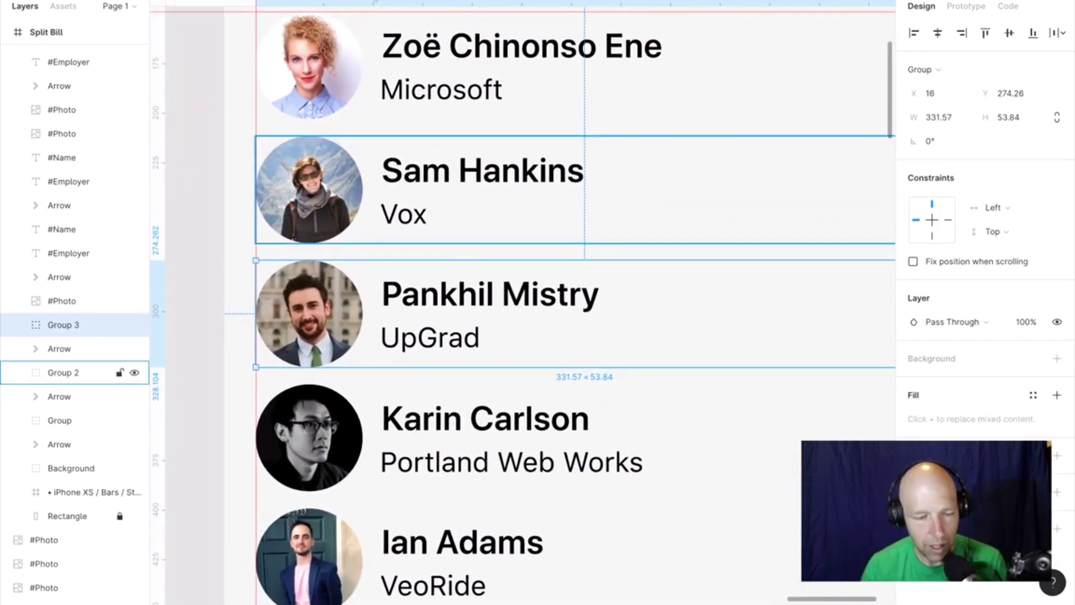
click(330, 74)
click(329, 223)
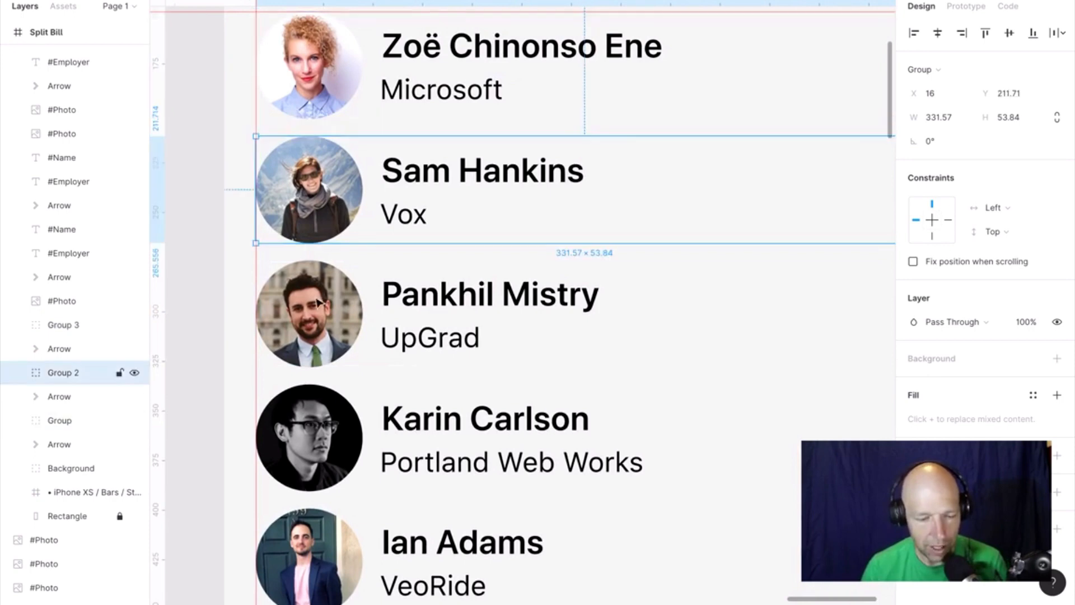
click(315, 322)
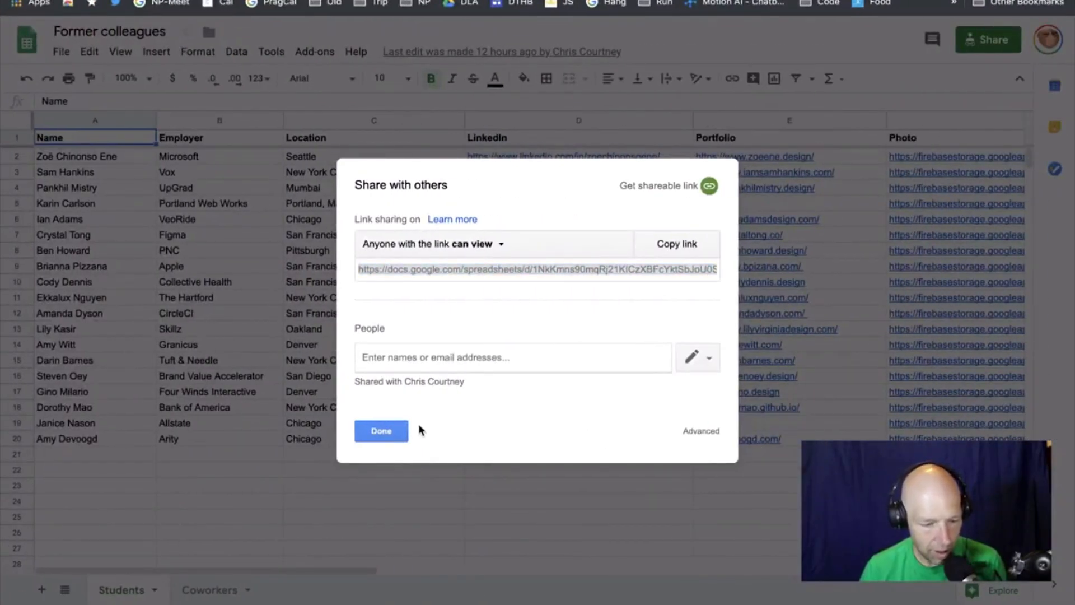
click(400, 431)
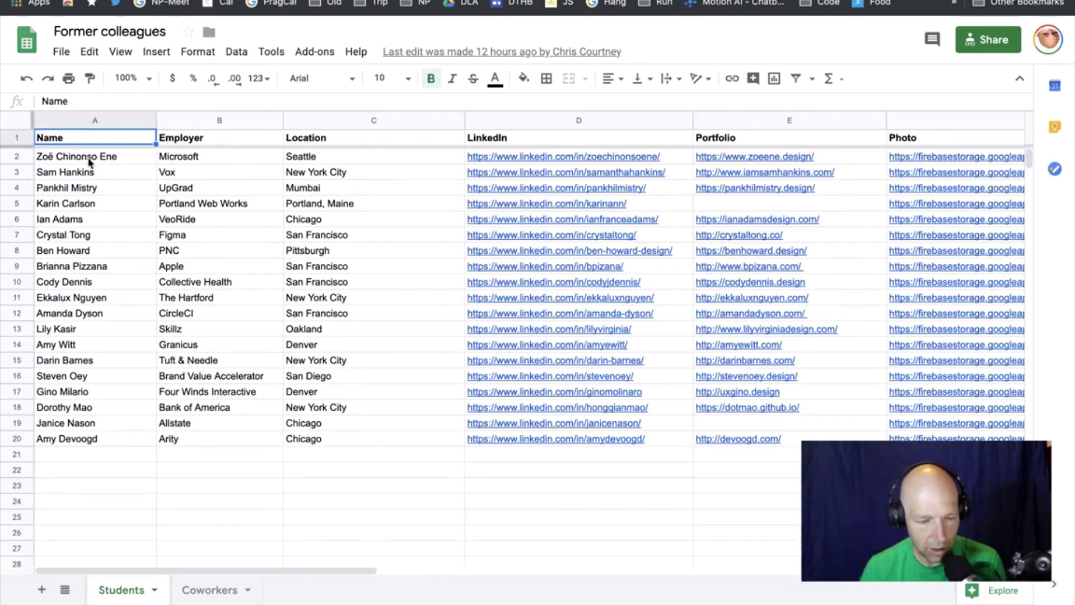
scroll(650, 365, right, 5)
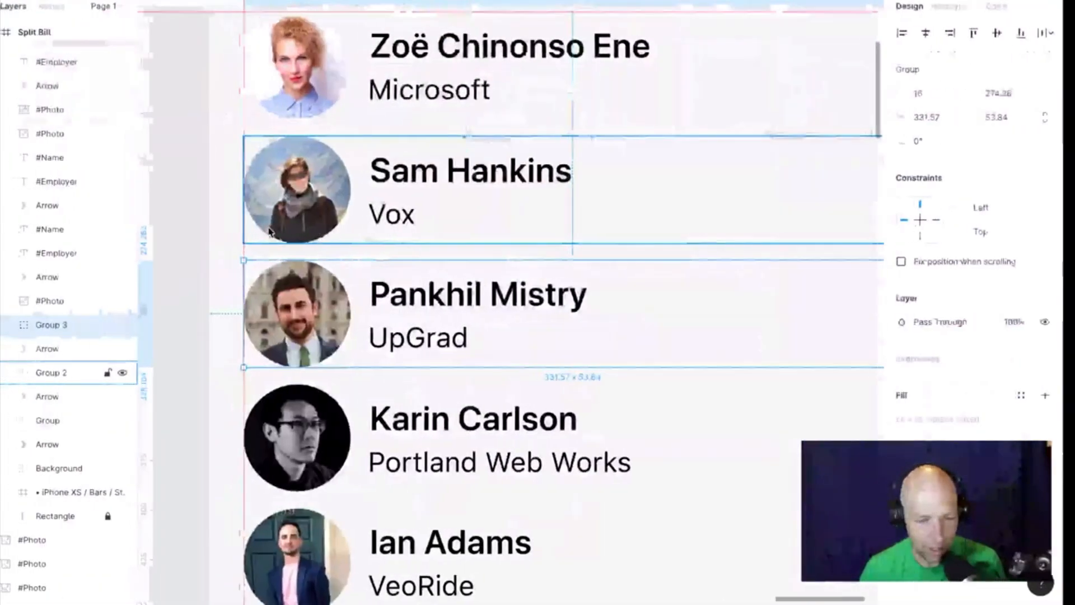
Run Google sheets sync again on the Split Bill frame, limited to the current page.
scroll(270, 232, up, 5)
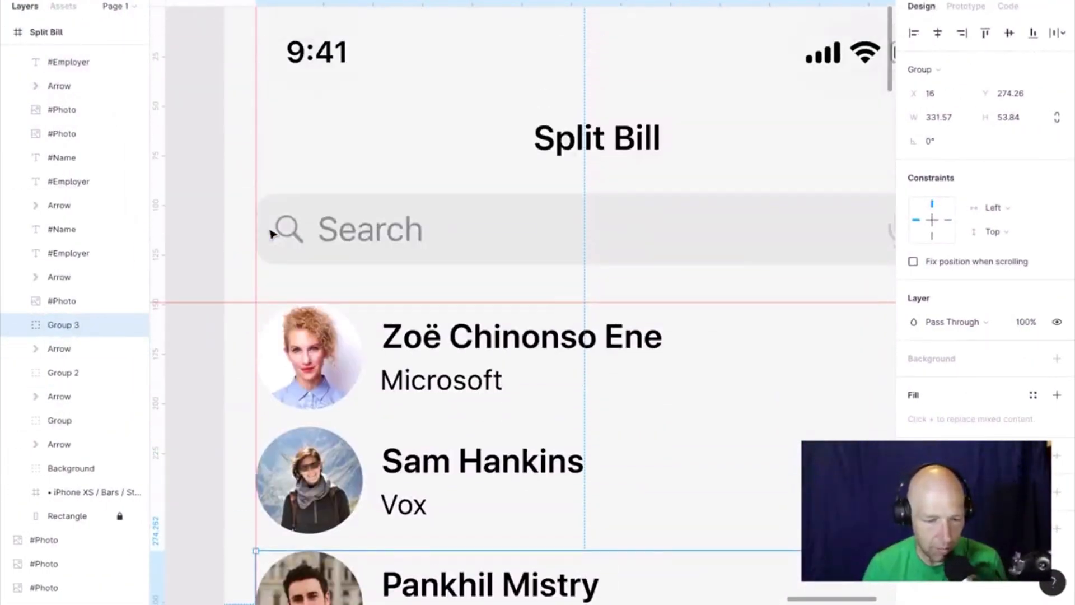
ctrl+scroll(271, 232, down, 3)
click(267, 112)
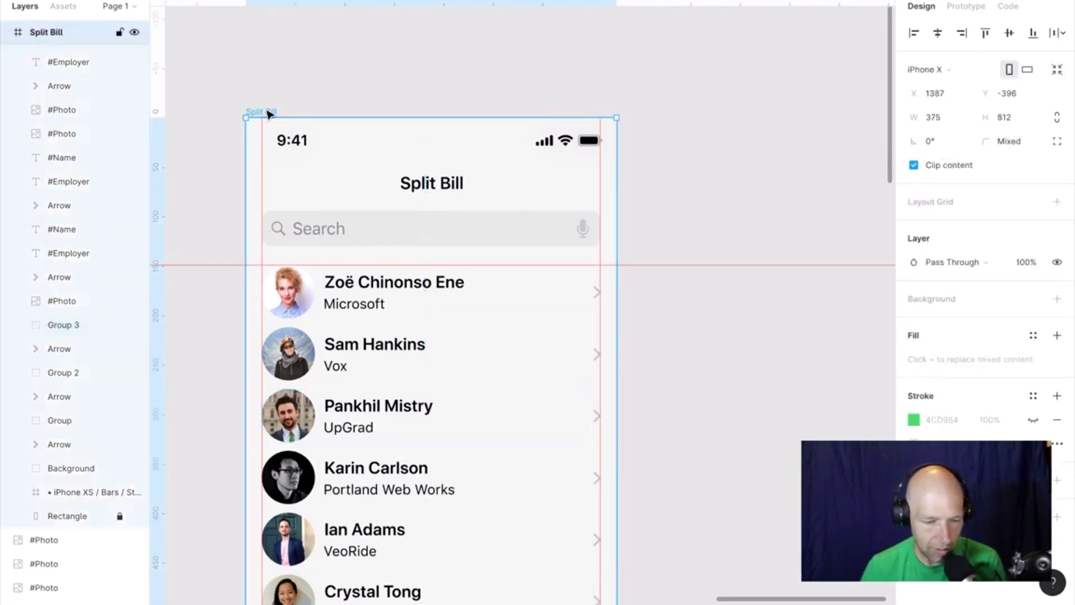
right_click(269, 116)
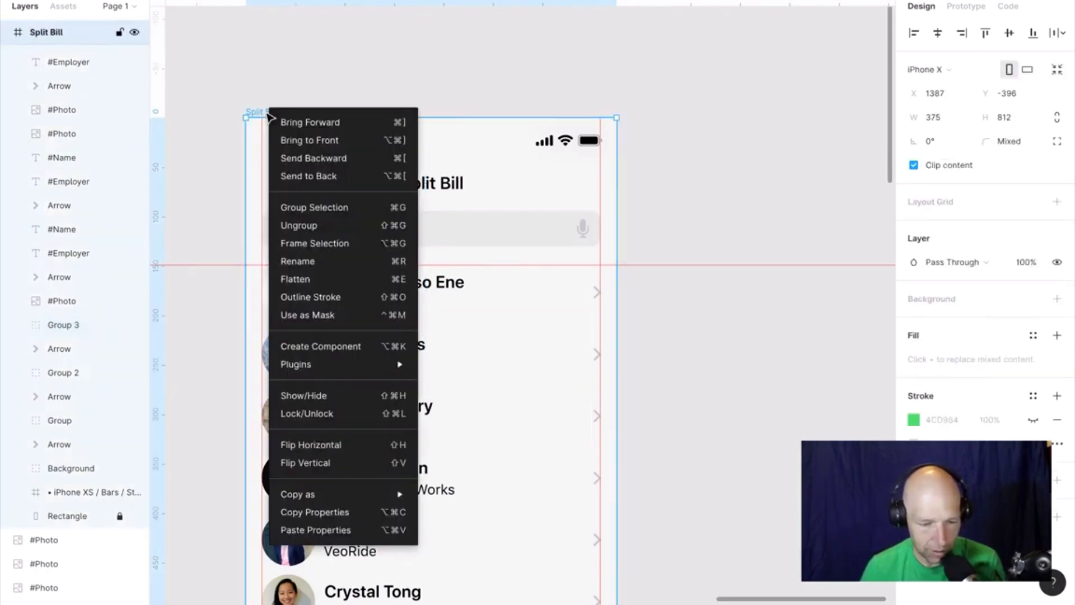
mouse_move(355, 365)
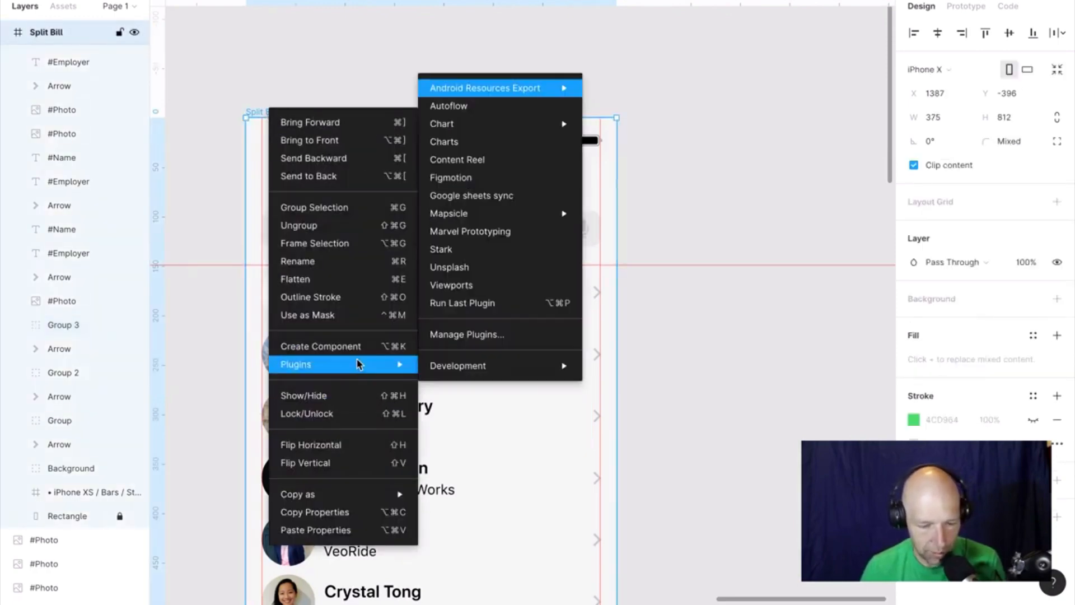
click(471, 196)
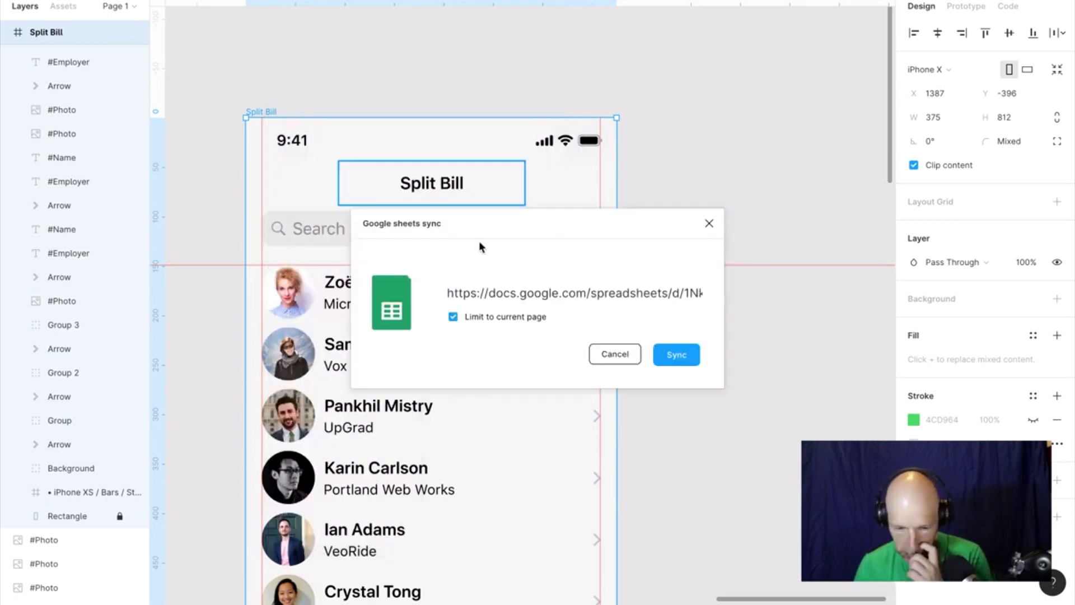
click(687, 360)
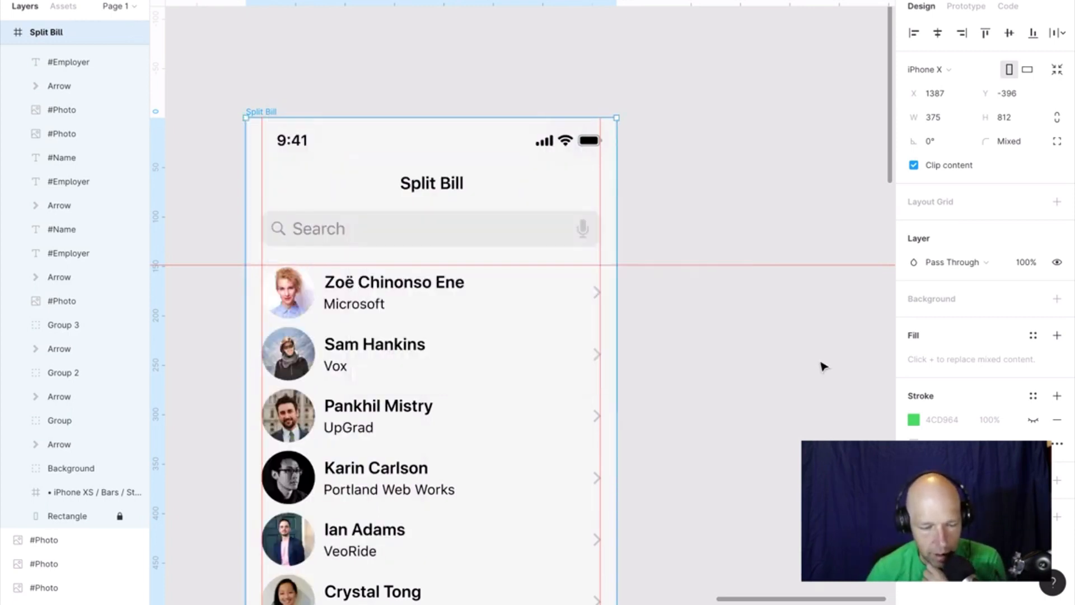
Try to sync the first three row groups together through Google sheets sync with Limit to current page turned off.
scroll(781, 373, down, 5)
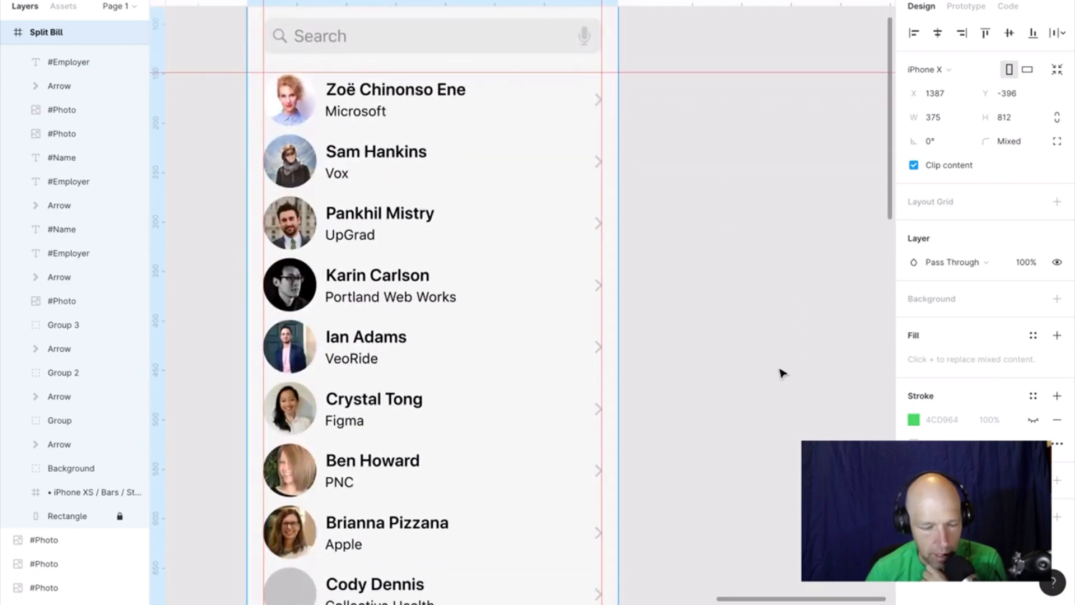
scroll(782, 374, left, 2)
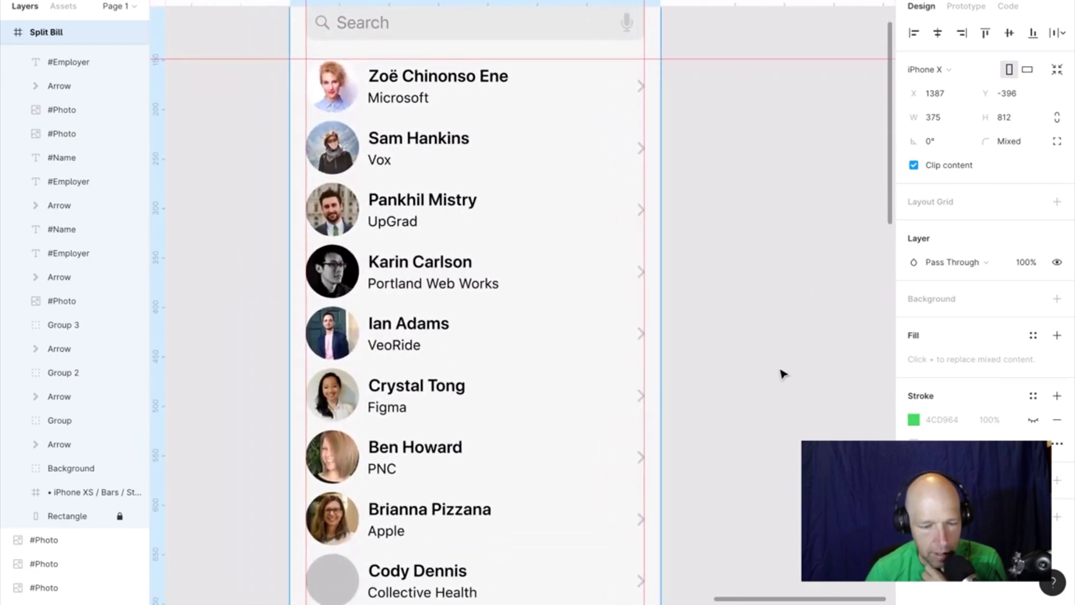
click(374, 86)
shift+click(343, 154)
shift+click(353, 210)
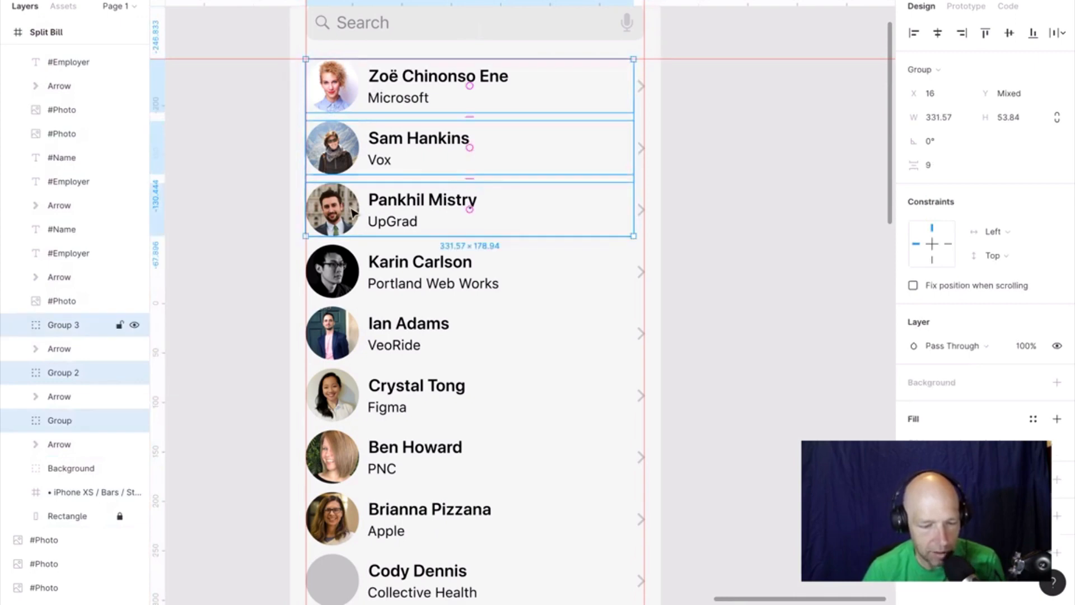
right_click(353, 211)
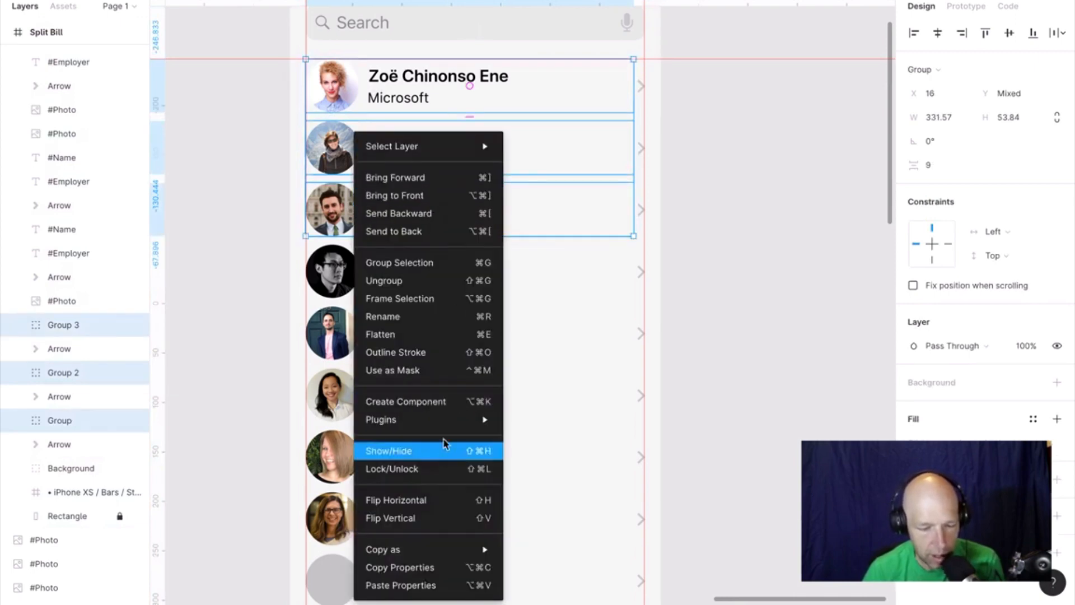
mouse_move(452, 426)
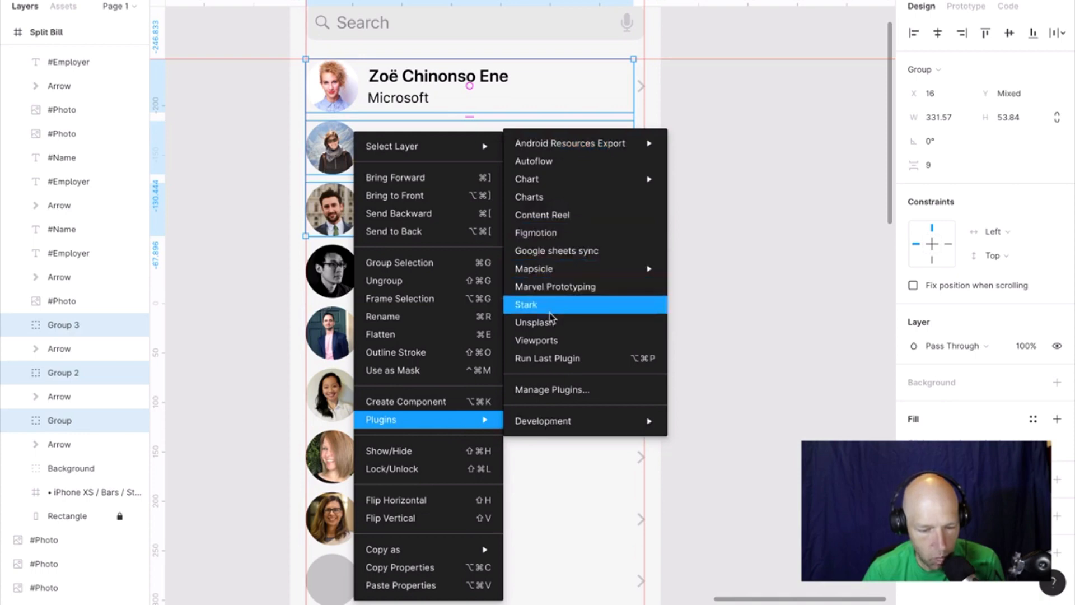
click(545, 253)
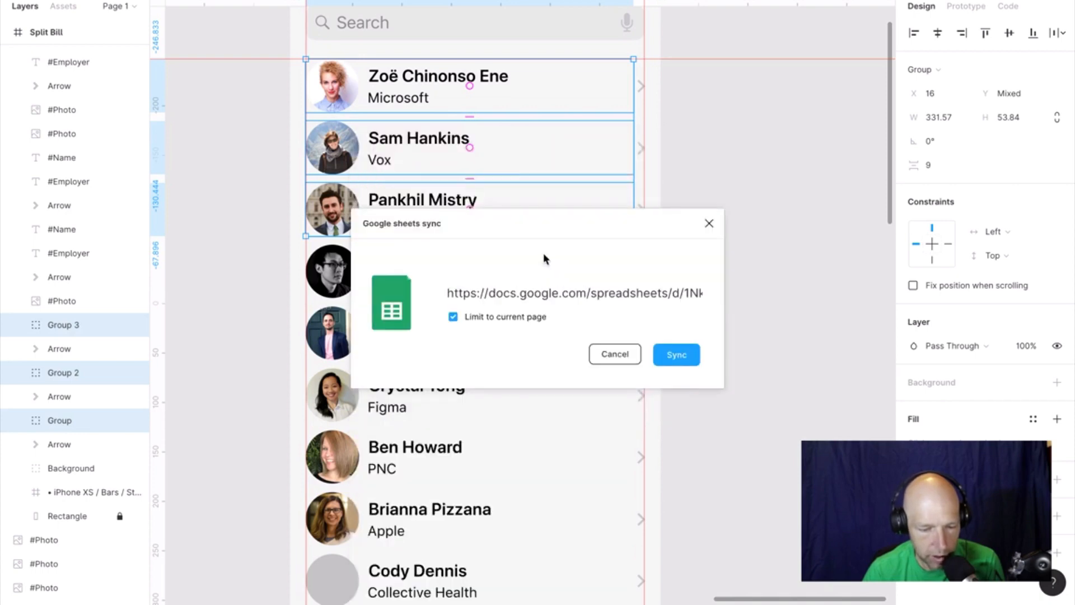
click(452, 316)
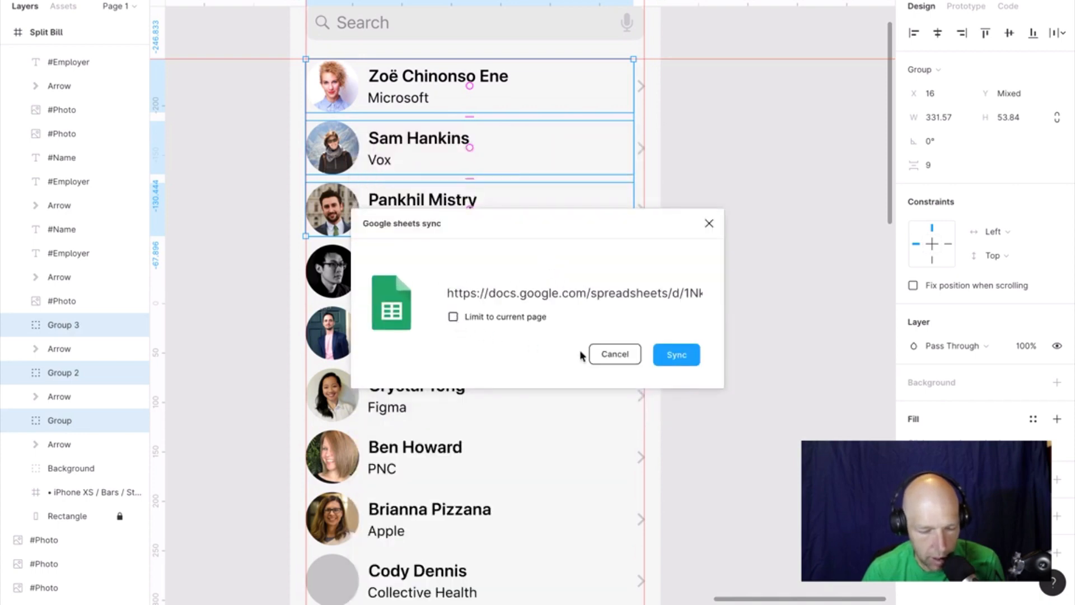
click(679, 355)
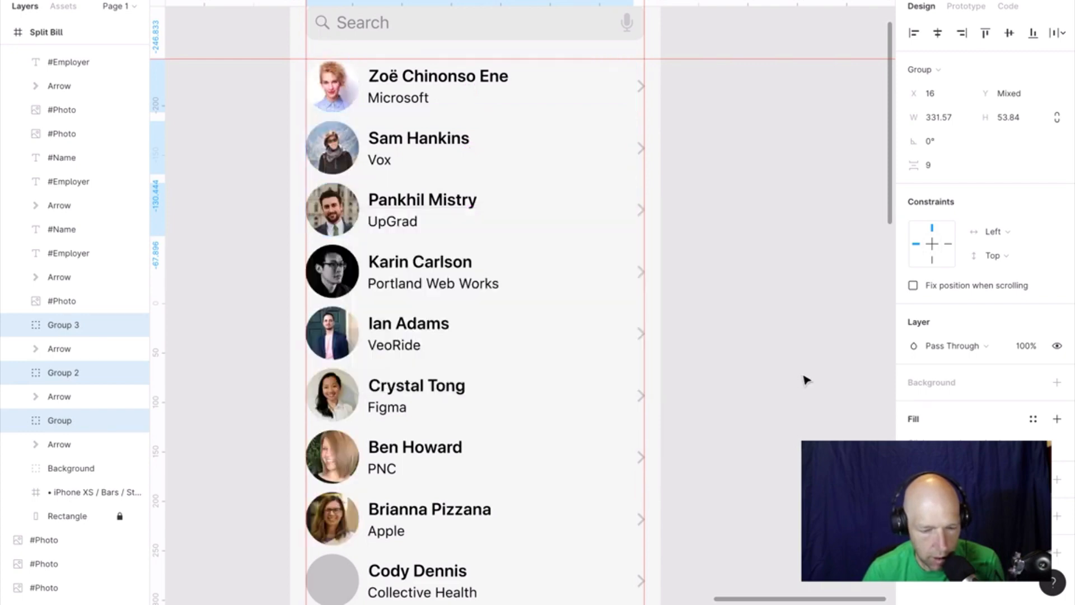
click(750, 362)
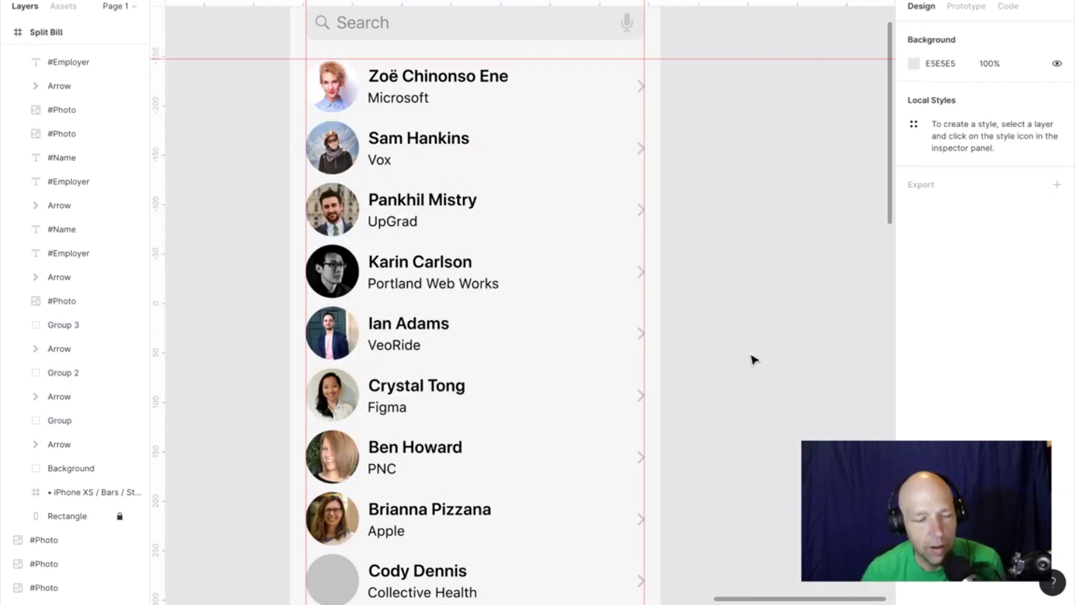
Undo the row groupings and the spreadsheet sync, back to the placeholder names, locations and empty grey photo circles.
key(ctrl+z)
key(ctrl+z)
key(ctrl+z)
key(ctrl+z)
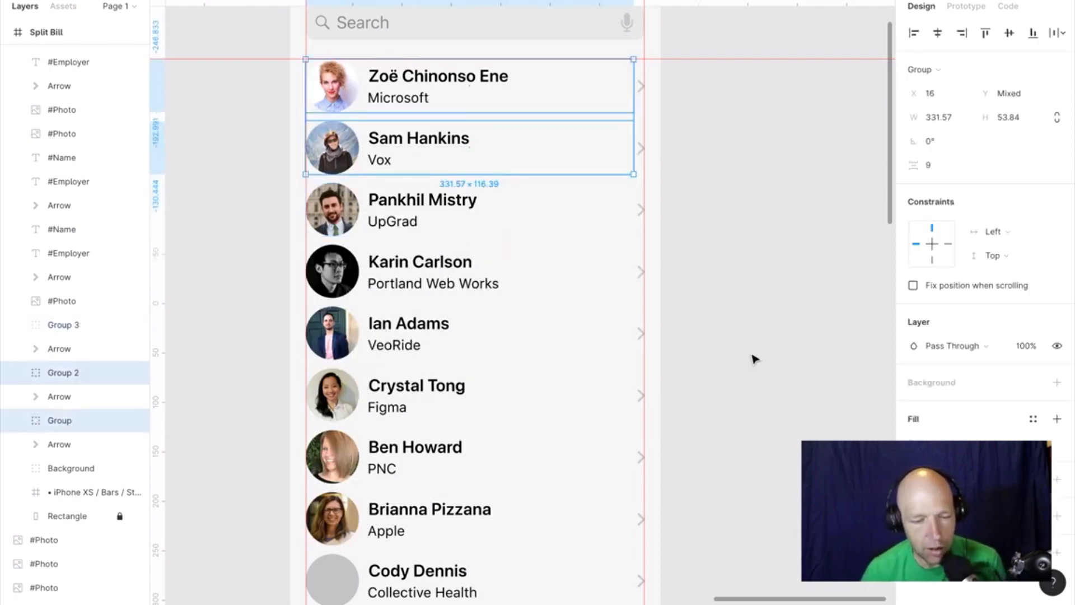
key(ctrl+z)
key(ctrl+z)
key(ctrl+z)
key(ctrl+z)
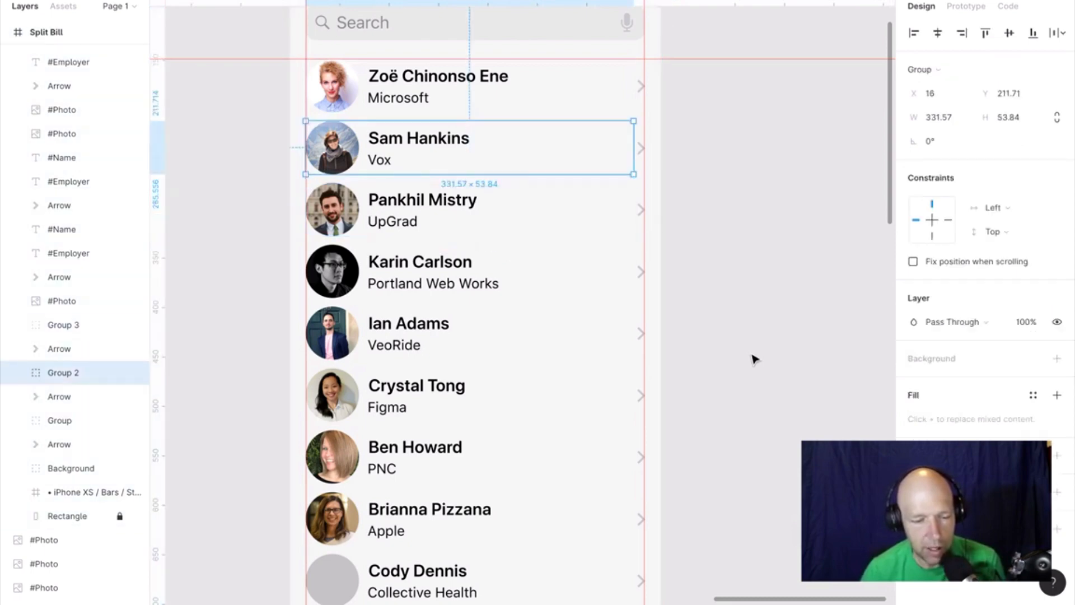
key(ctrl+z)
key(ctrl+z)
key(ctrl+z)
key(ctrl+z)
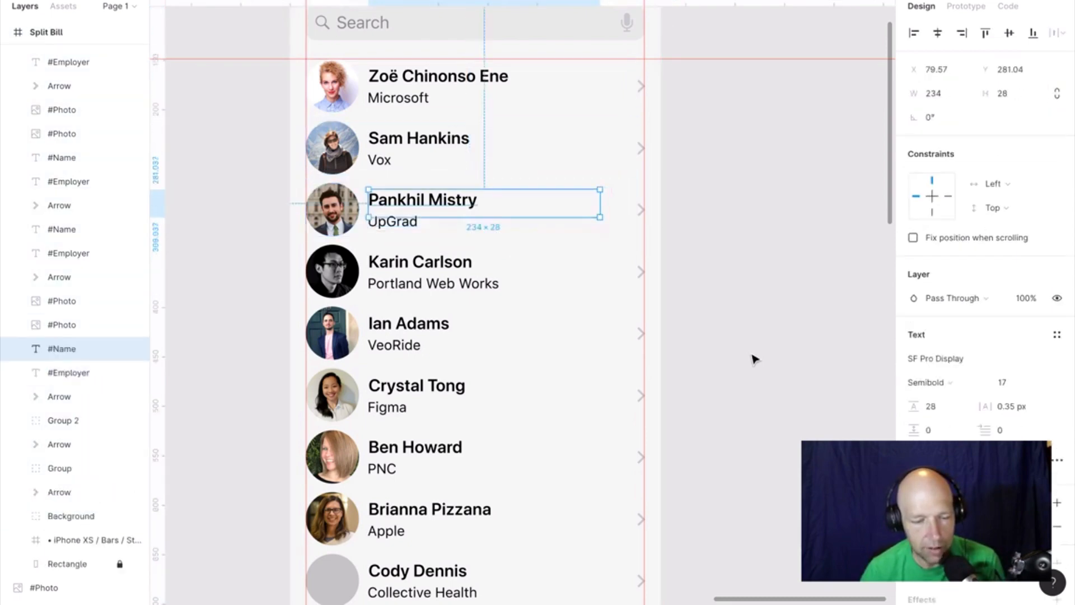
key(ctrl+z)
key(ctrl+z)
key(ctrl+z)
key(ctrl+z)
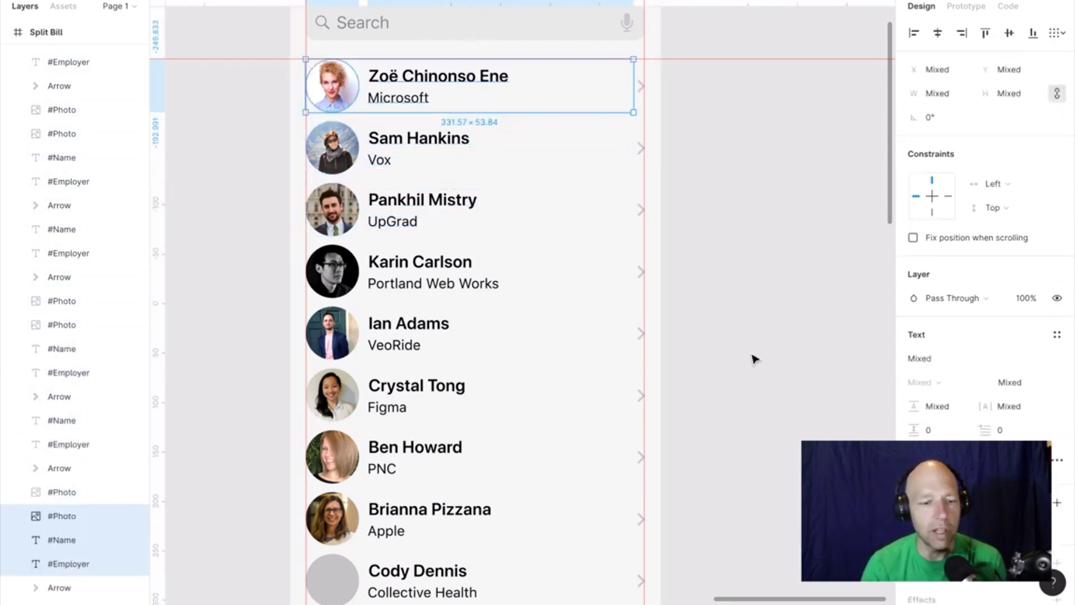
key(ctrl+z)
key(ctrl+z)
key(ctrl+z)
key(ctrl+z)
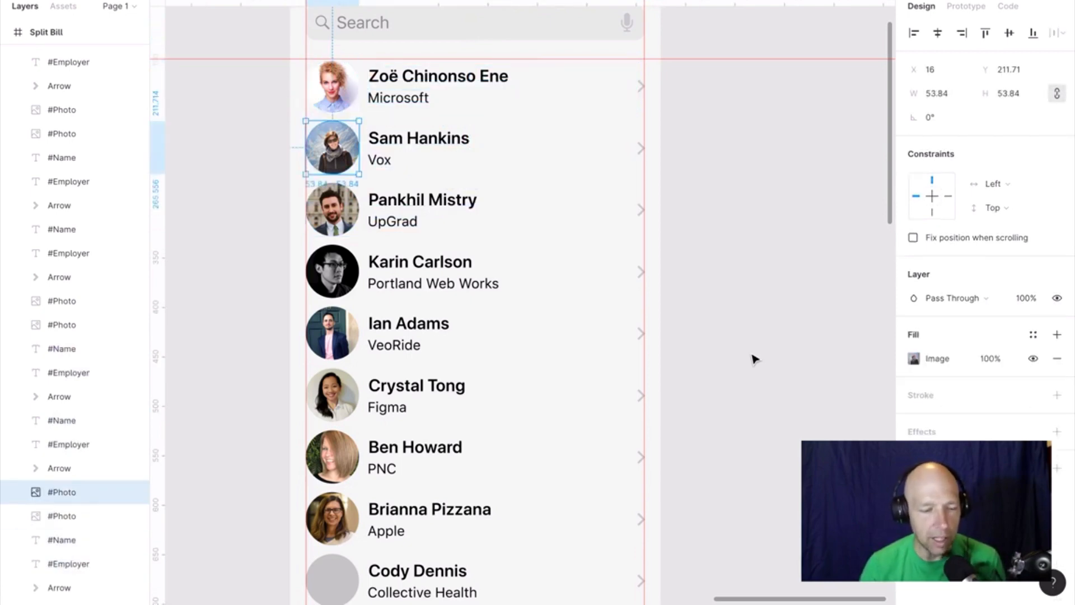
key(ctrl+z)
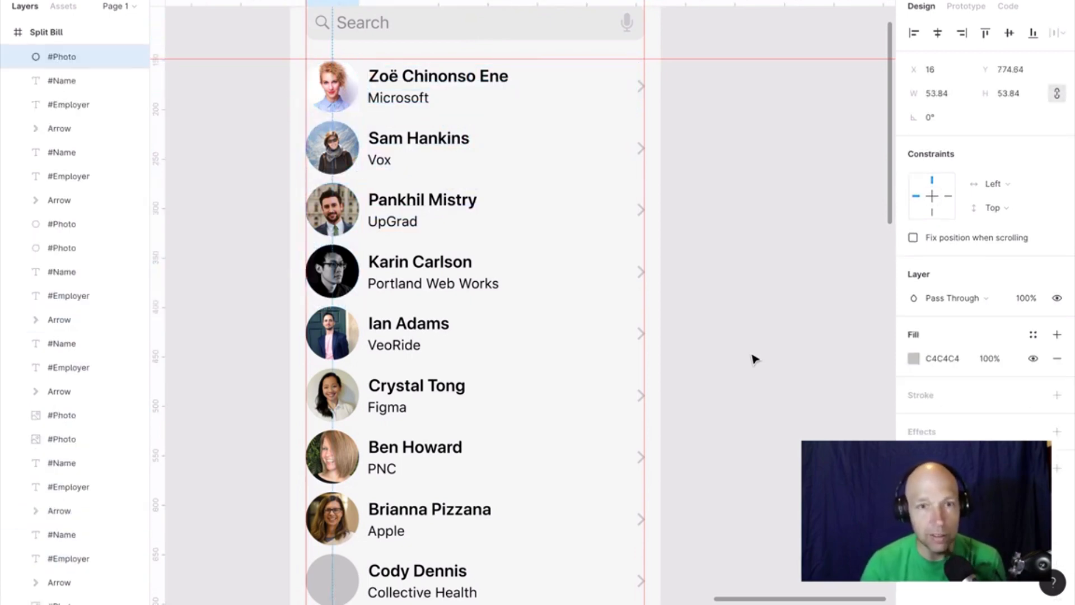
key(ctrl+z)
key(ctrl+z)
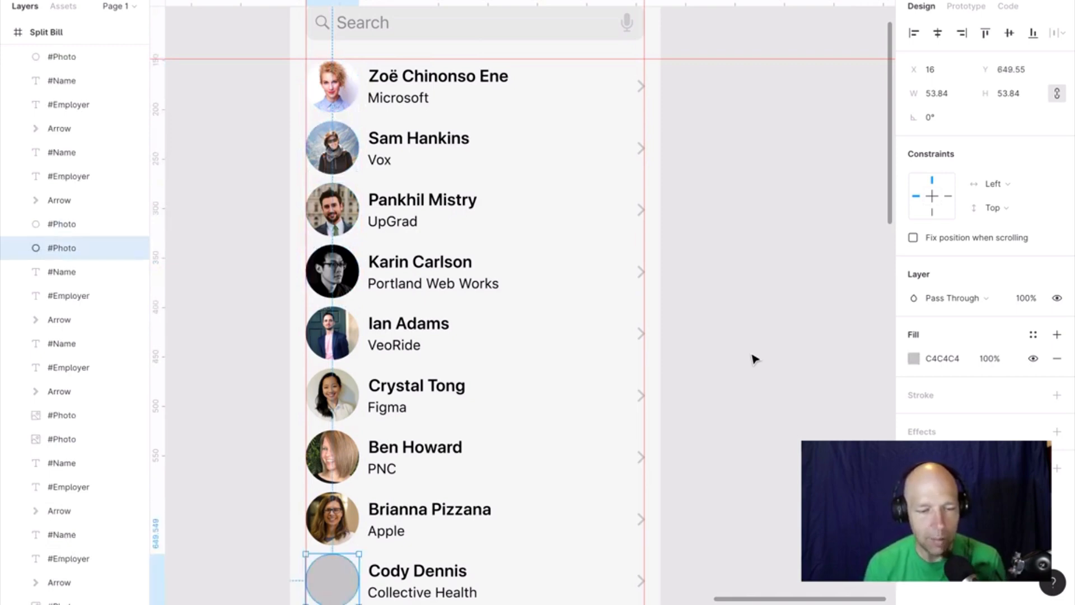
key(ctrl+z)
key(ctrl+z)
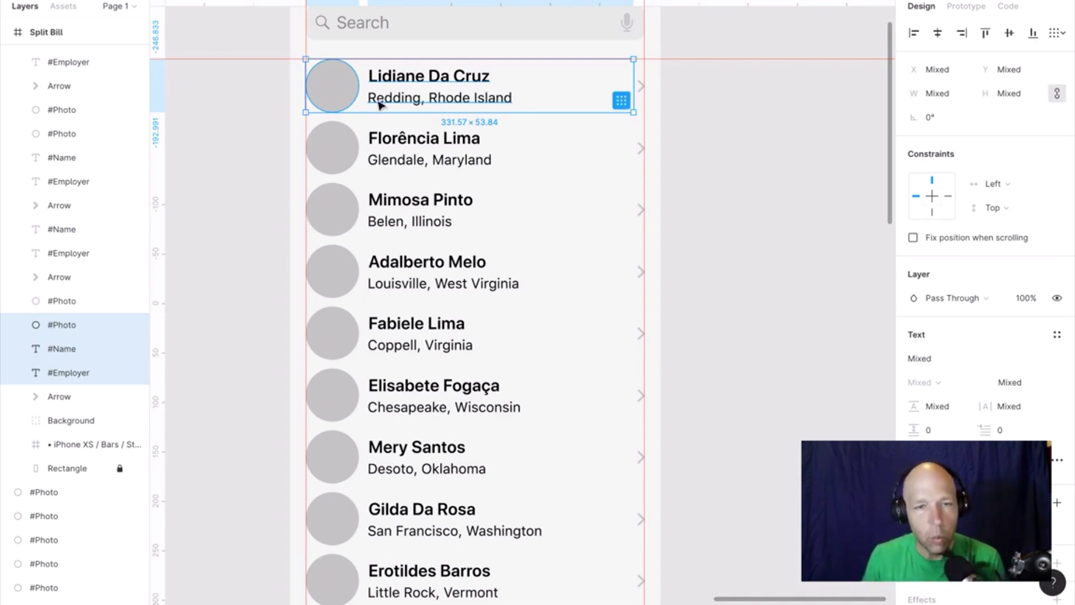
Group the photo, name and employer layers of the first placeholder row.
click(257, 276)
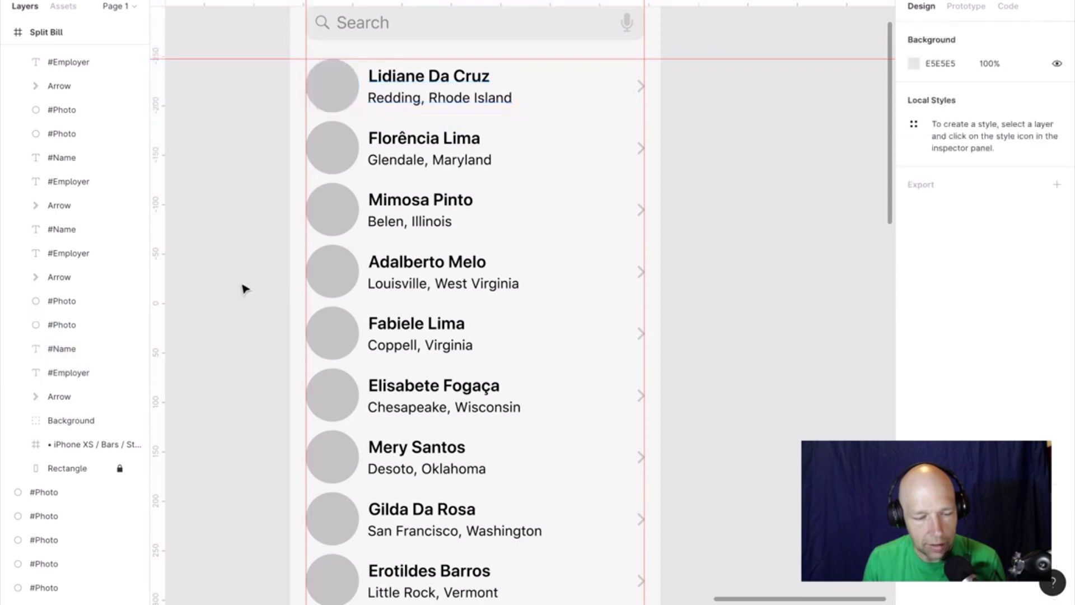
click(61, 325)
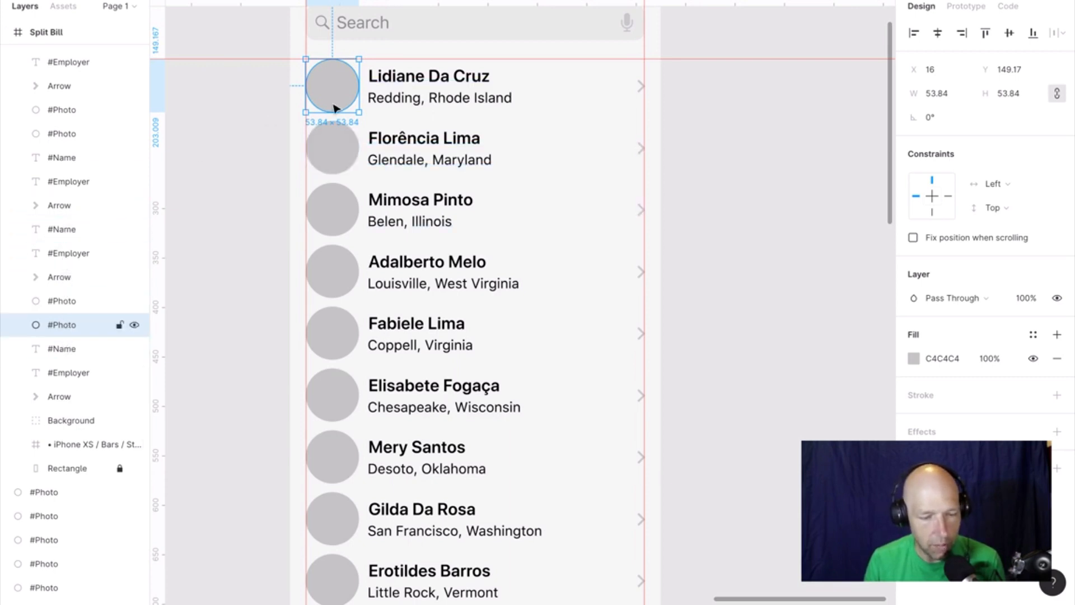
click(271, 98)
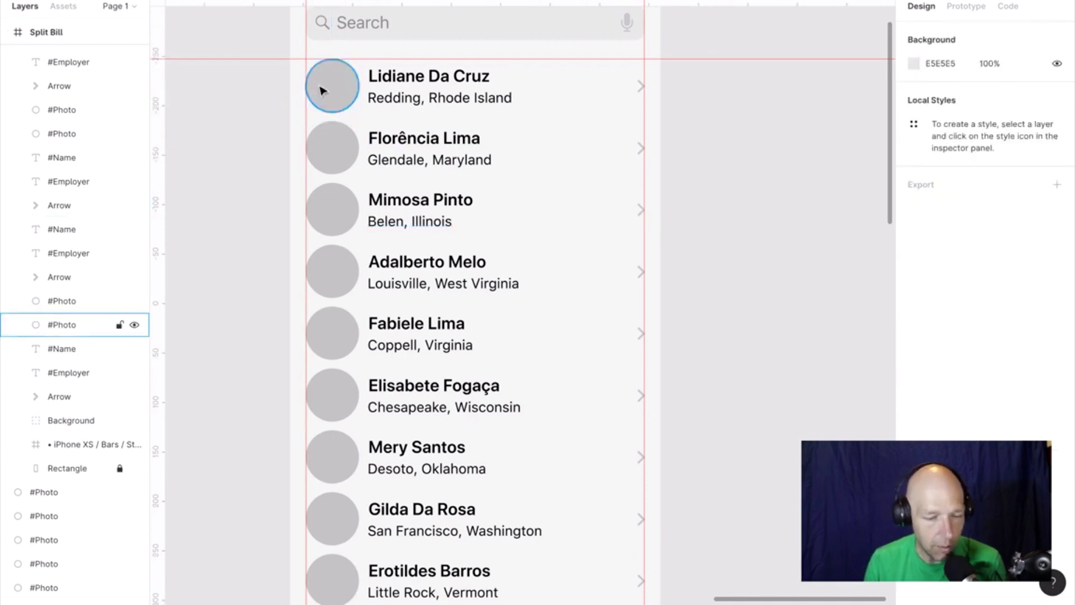
click(322, 90)
shift+click(398, 83)
shift+click(398, 104)
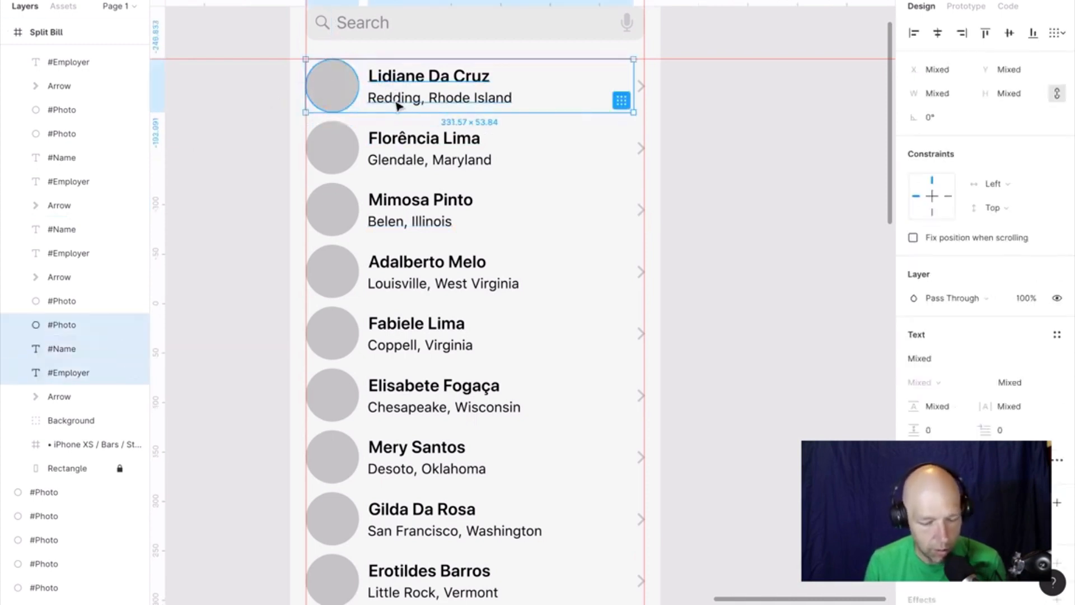
key(ctrl+g)
Group the photo, name and employer layers of the second placeholder row.
click(343, 146)
shift+click(400, 141)
shift+click(404, 159)
shift+click(404, 161)
shift+click(396, 139)
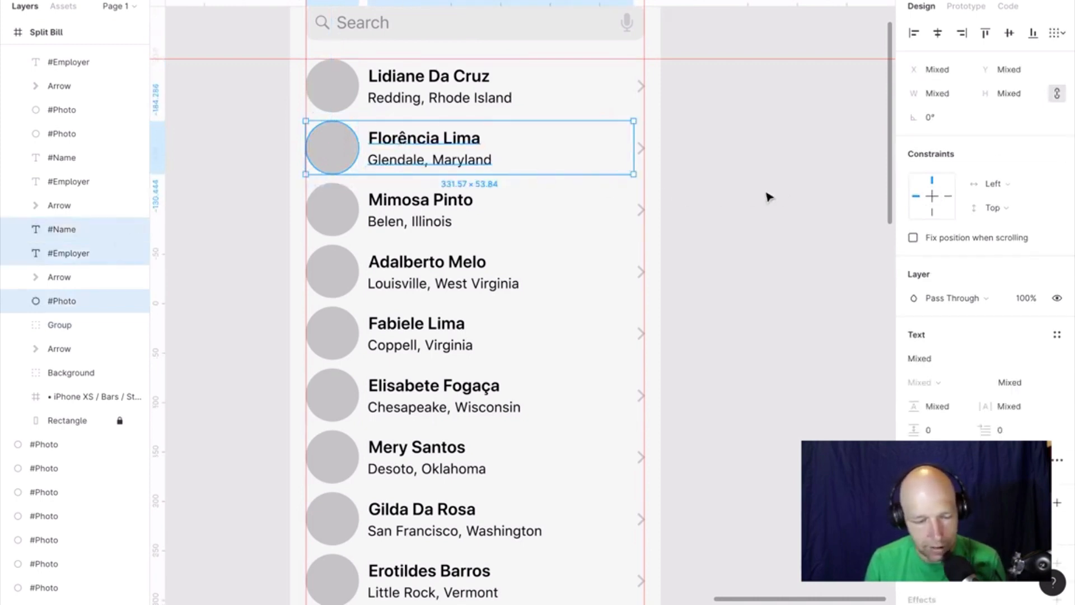
key(ctrl+g)
Group the photo, name and employer layers of the third placeholder row.
click(343, 211)
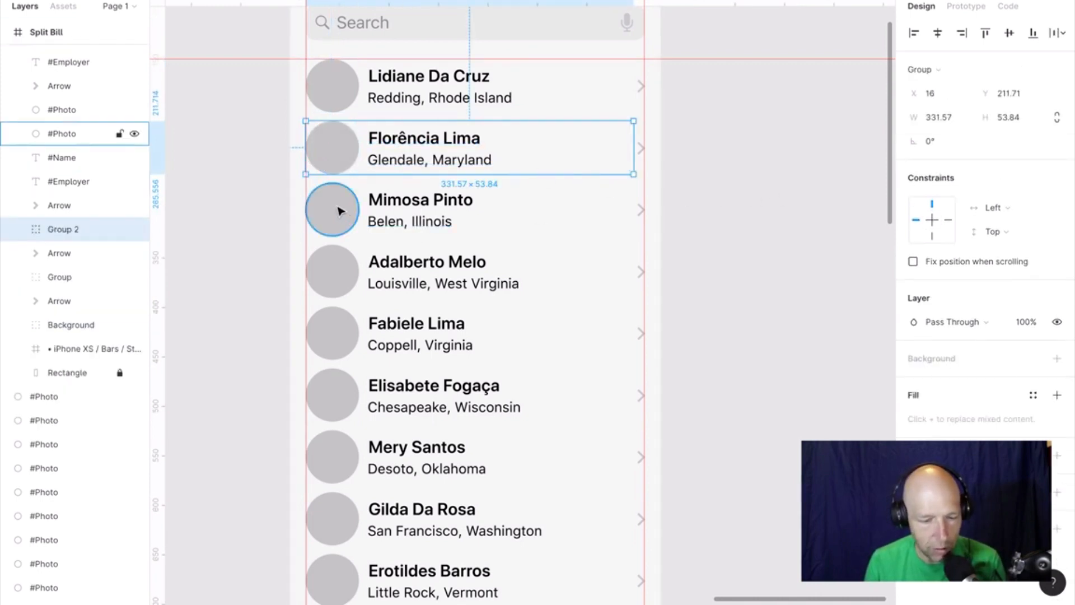
shift+click(420, 201)
shift+click(412, 224)
key(ctrl+g)
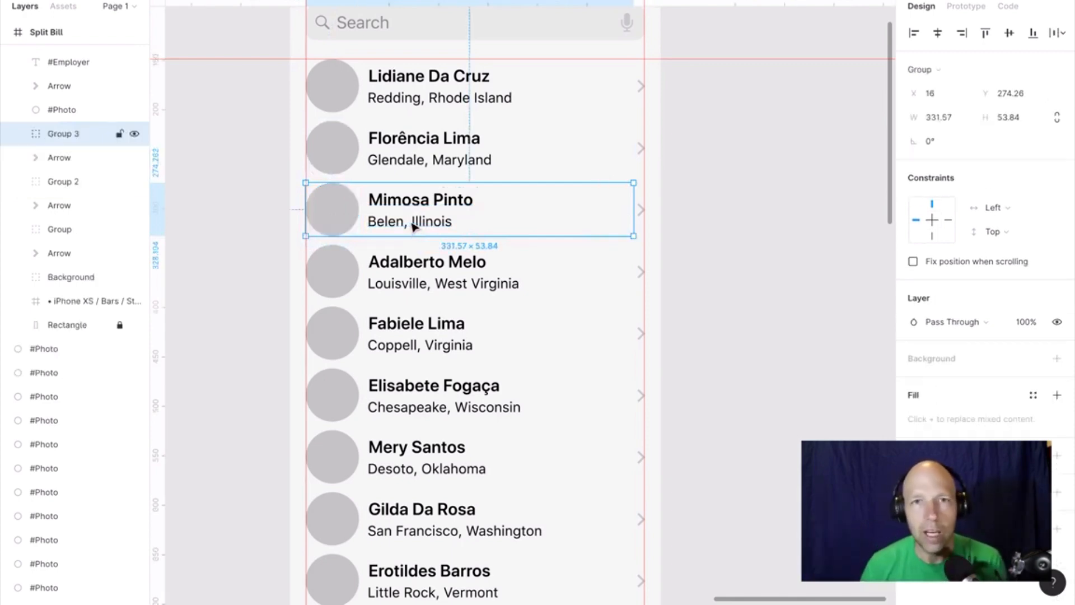
Try to sync the first three row groups together through Google sheets sync with Limit to current page turned on.
scroll(353, 146, up, 5)
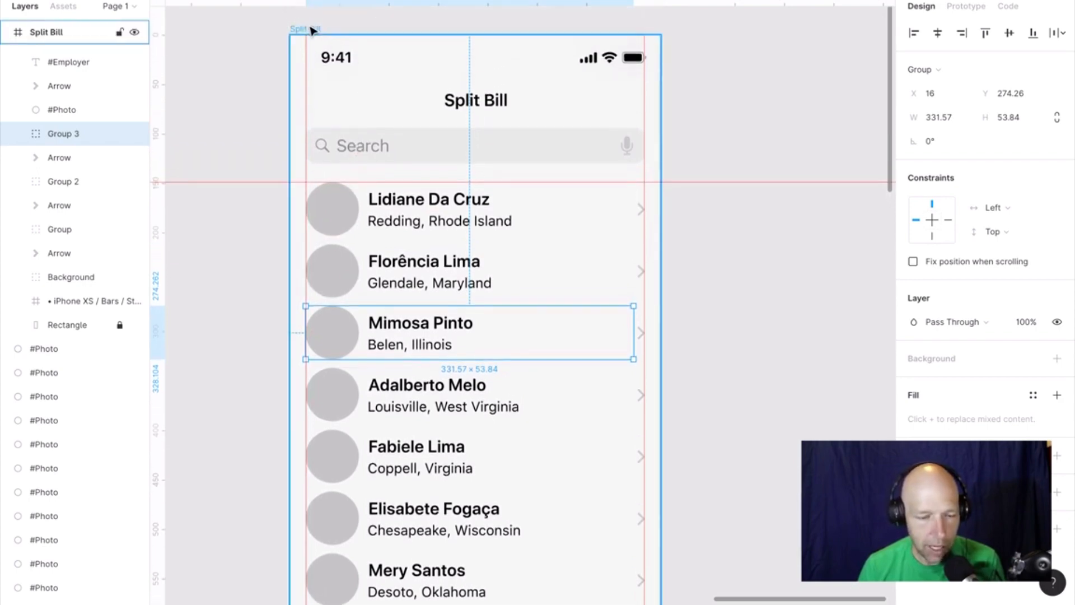
click(344, 235)
shift+click(344, 280)
shift+click(344, 329)
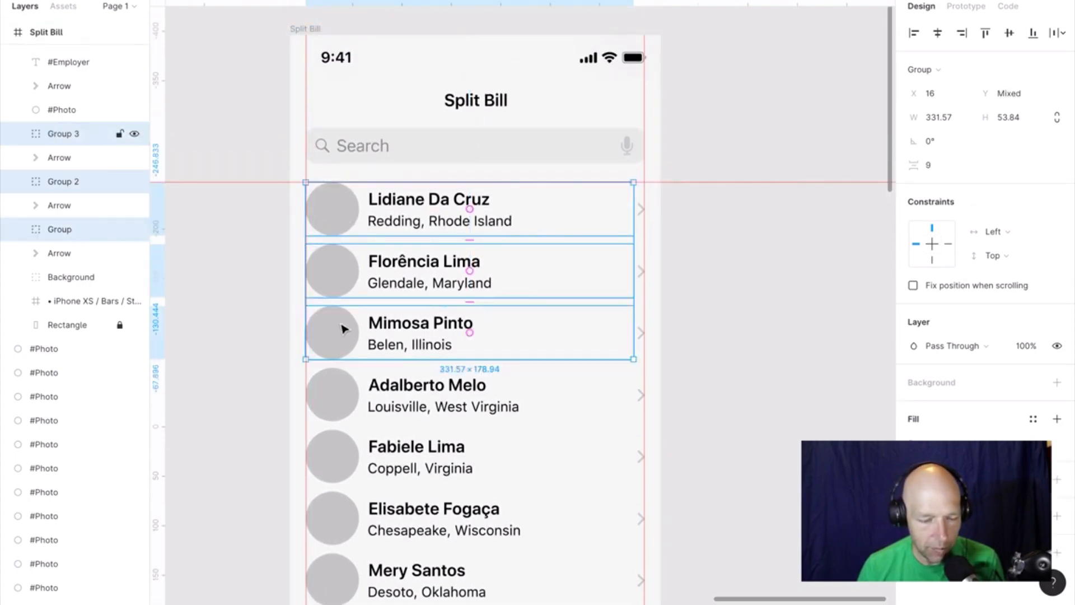
right_click(344, 329)
mouse_move(408, 420)
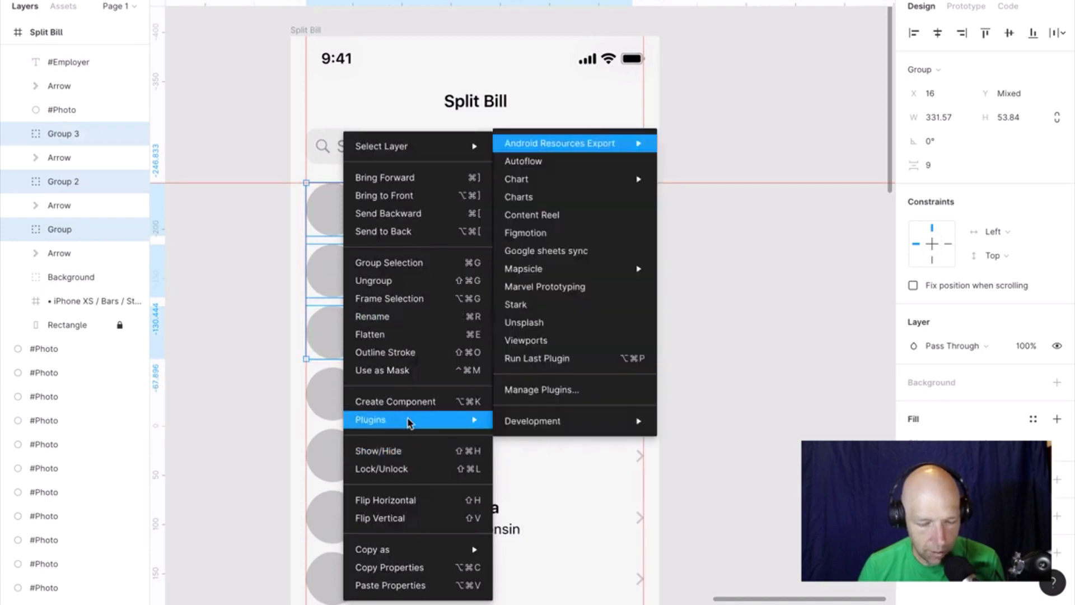
click(556, 252)
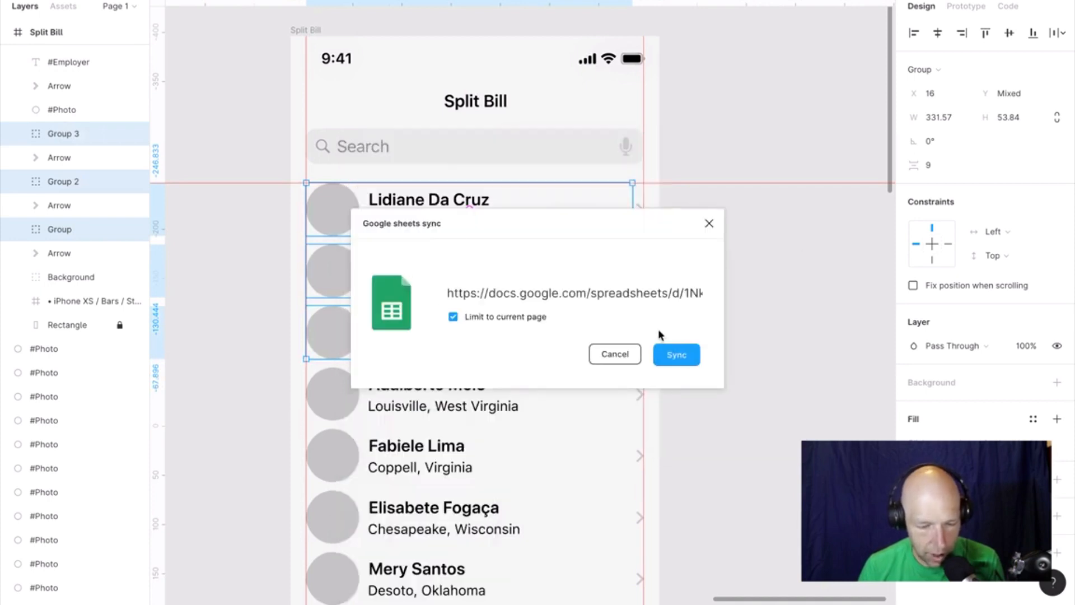
click(676, 354)
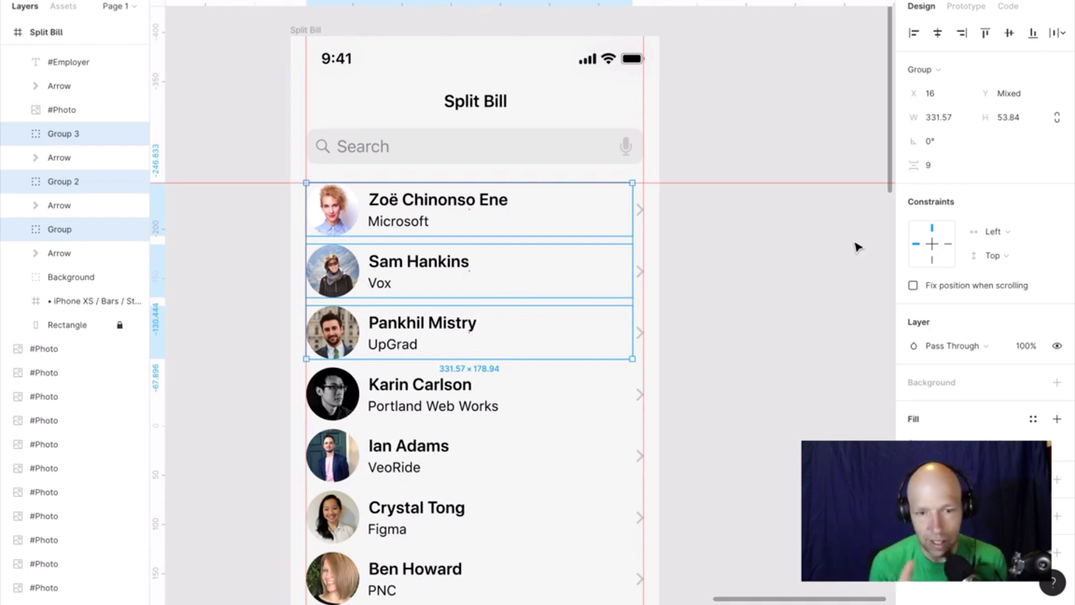
click(832, 247)
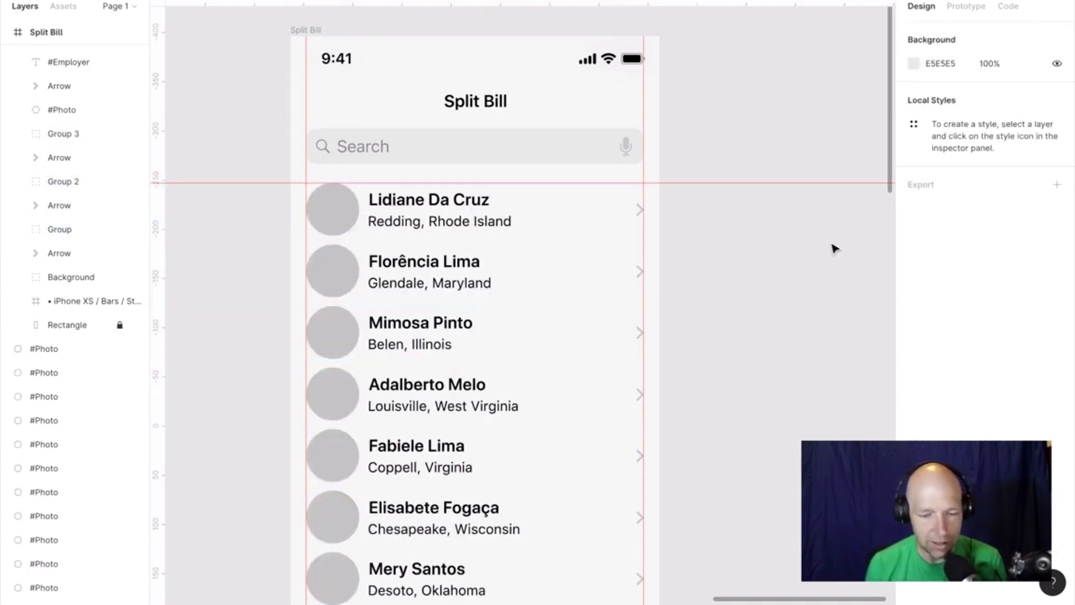
Switch to the Former colleagues spreadsheet in Google Sheets and move the Photo column between the Employer and Location columns.
key(super+Tab)
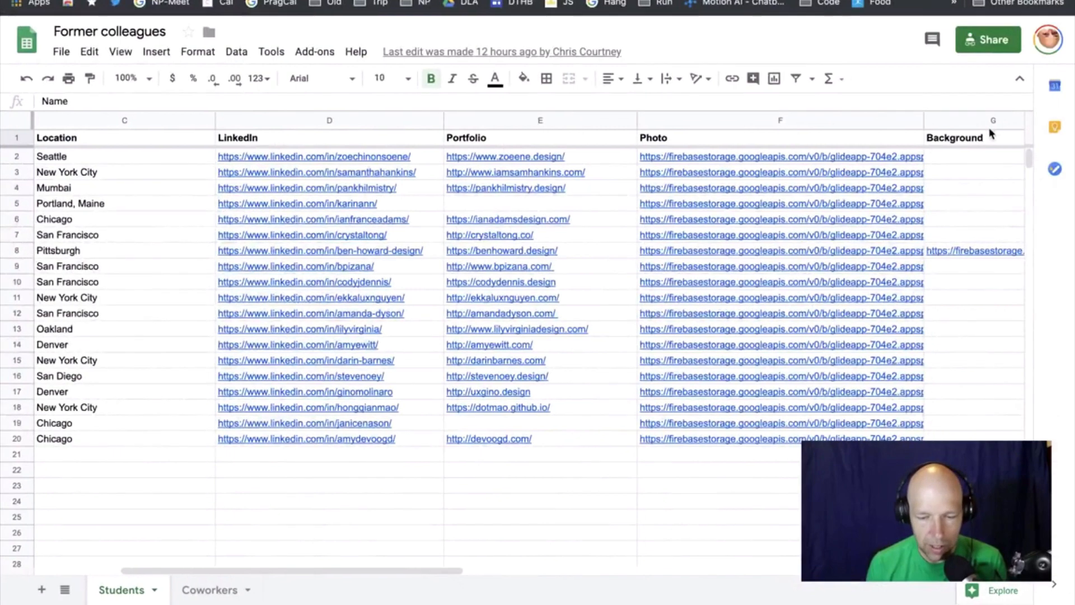
click(707, 120)
drag(706, 120, 291, 117)
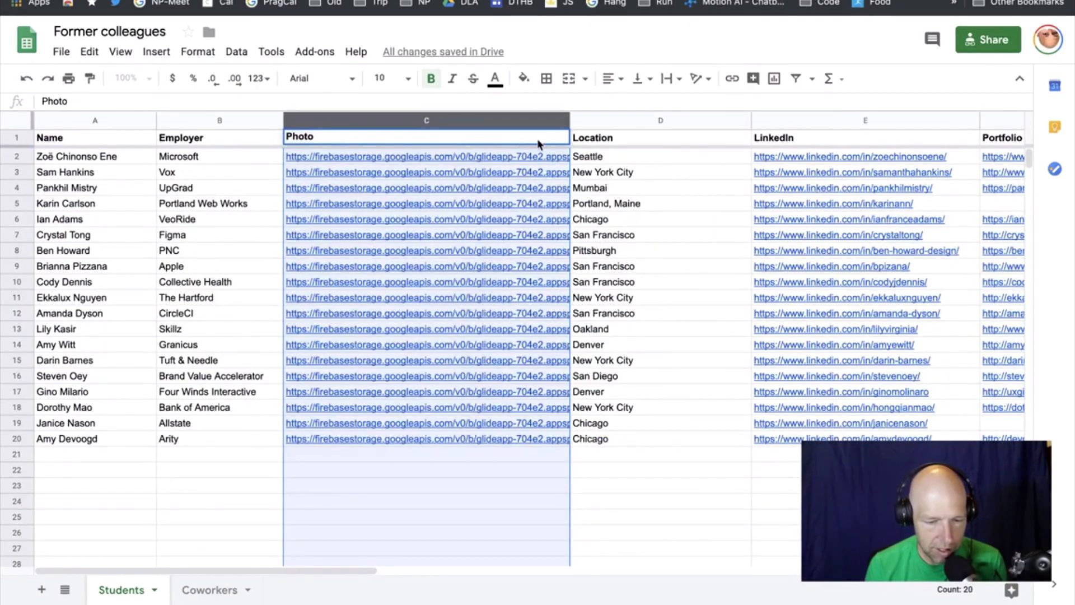
Open the photo link of the first contact row to check its image, and return to the spreadsheet.
click(539, 163)
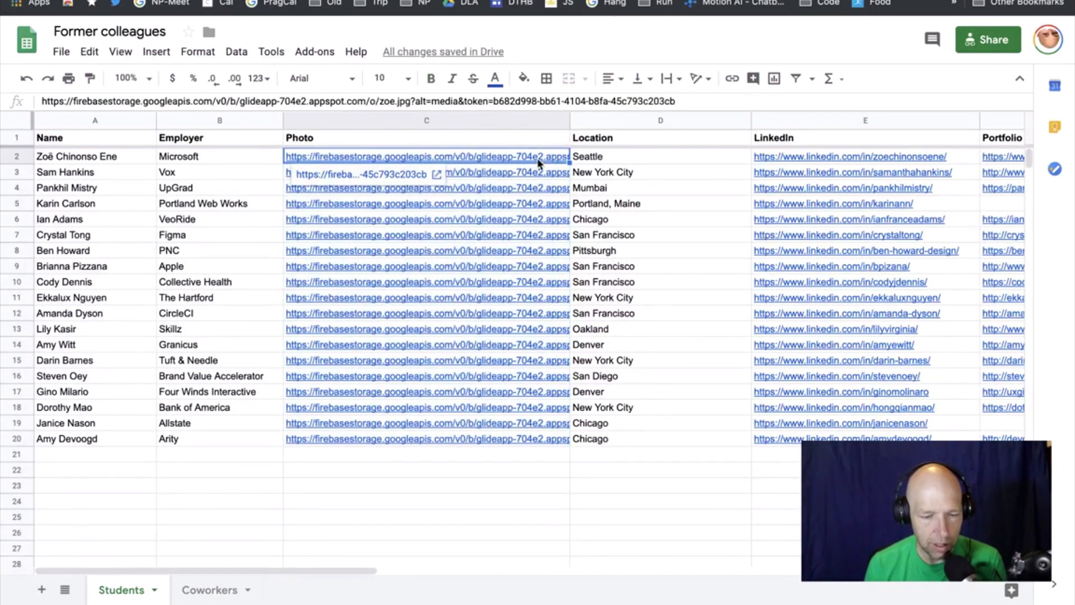
click(391, 176)
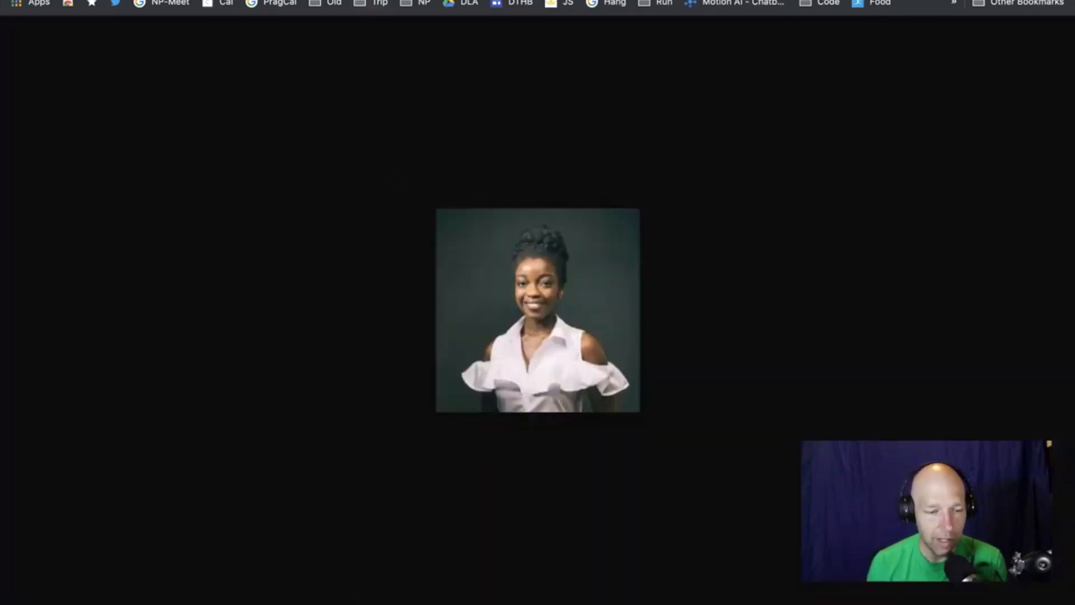
key(super+w)
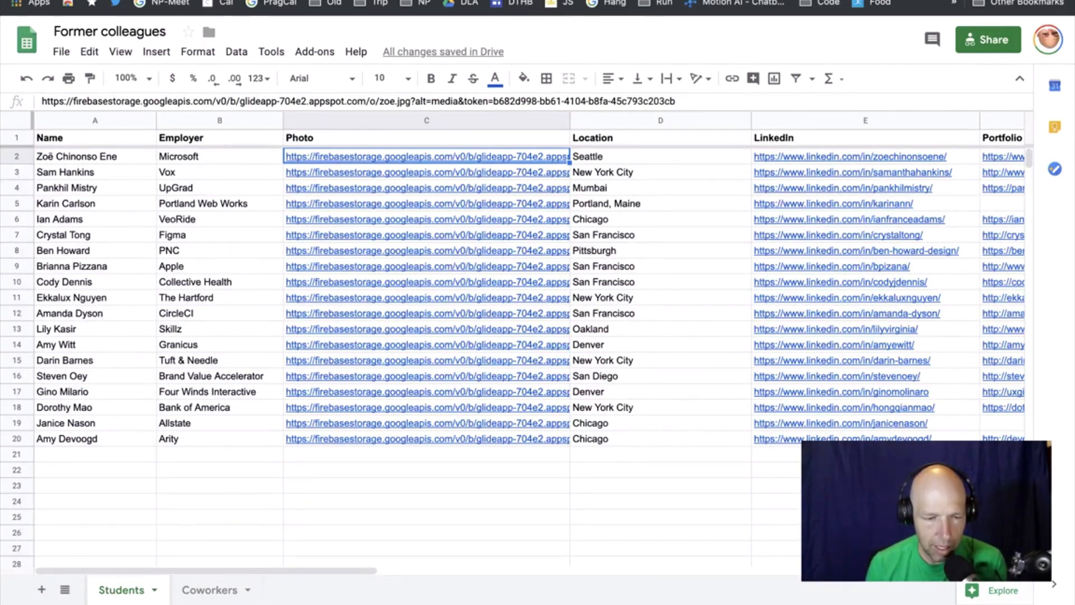
Switch back to Figma and rename the #Employer text layer in the first row's group to #City.
key(super+Tab)
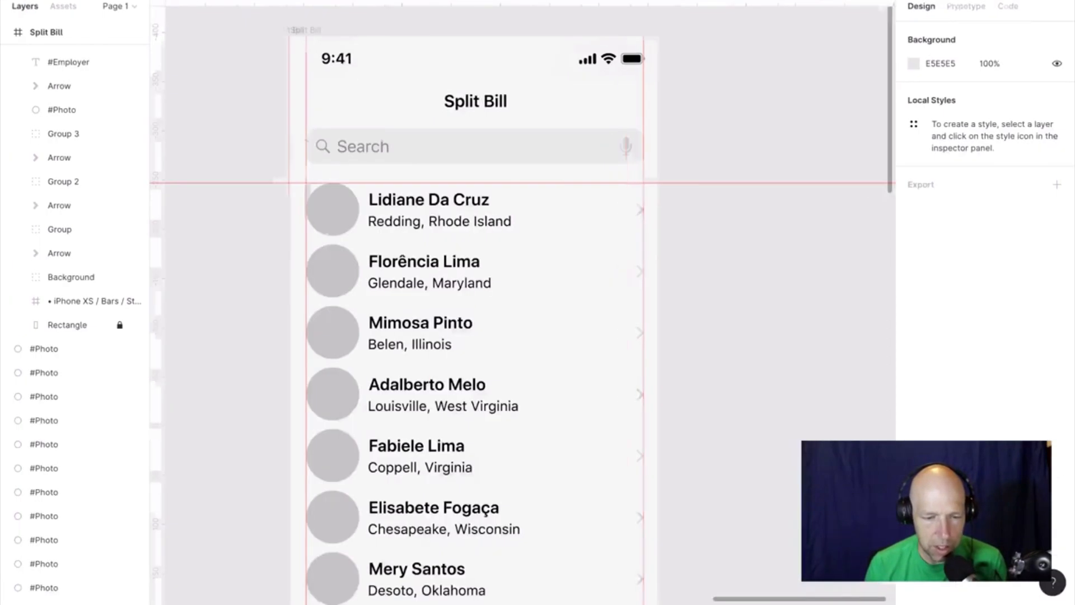
click(437, 225)
double_click(437, 226)
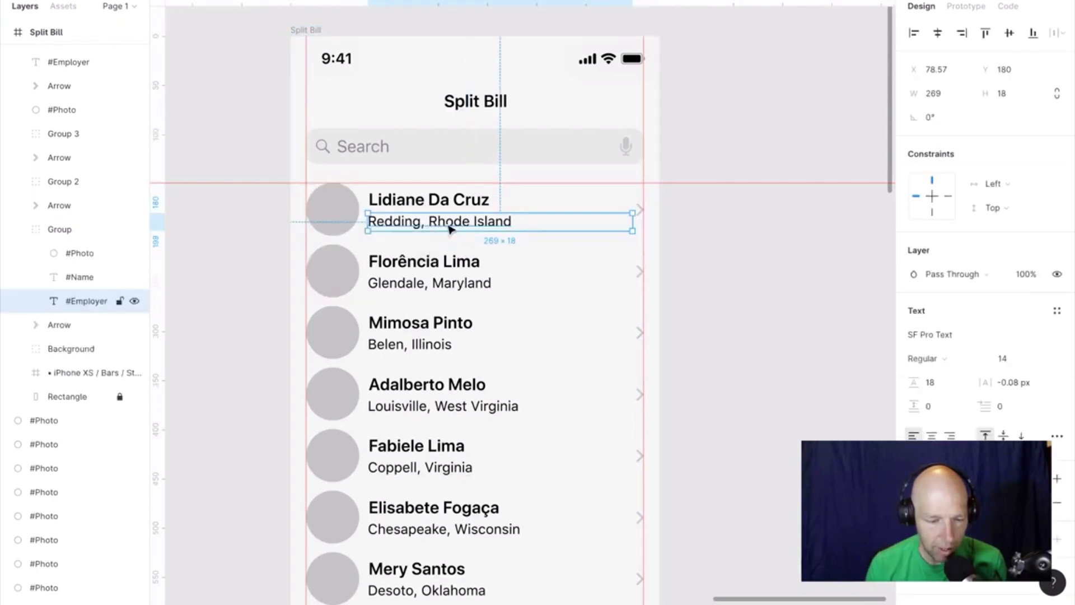
double_click(81, 306)
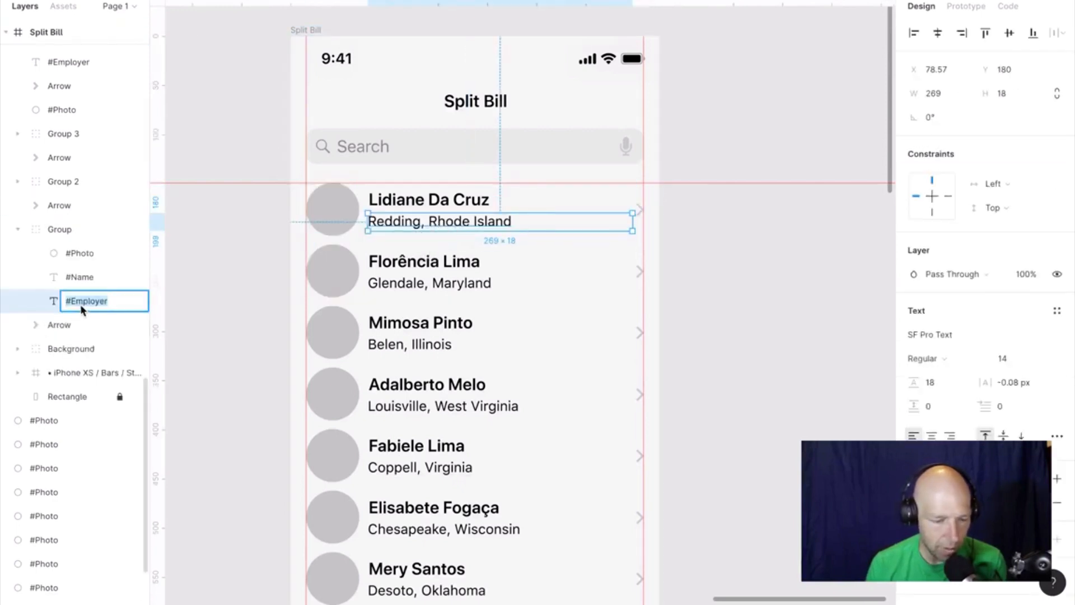
double_click(79, 303)
text(City)
click(246, 303)
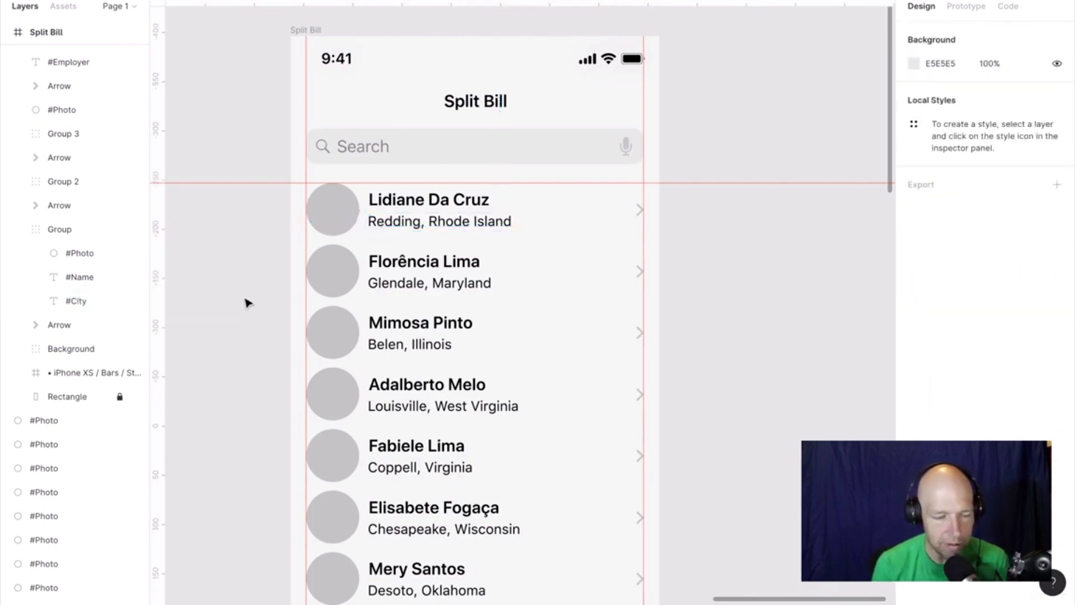
Check the column headers in the spreadsheet and rename the secondary text layer in the first row's group to #Location.
key(ctrl+Right)
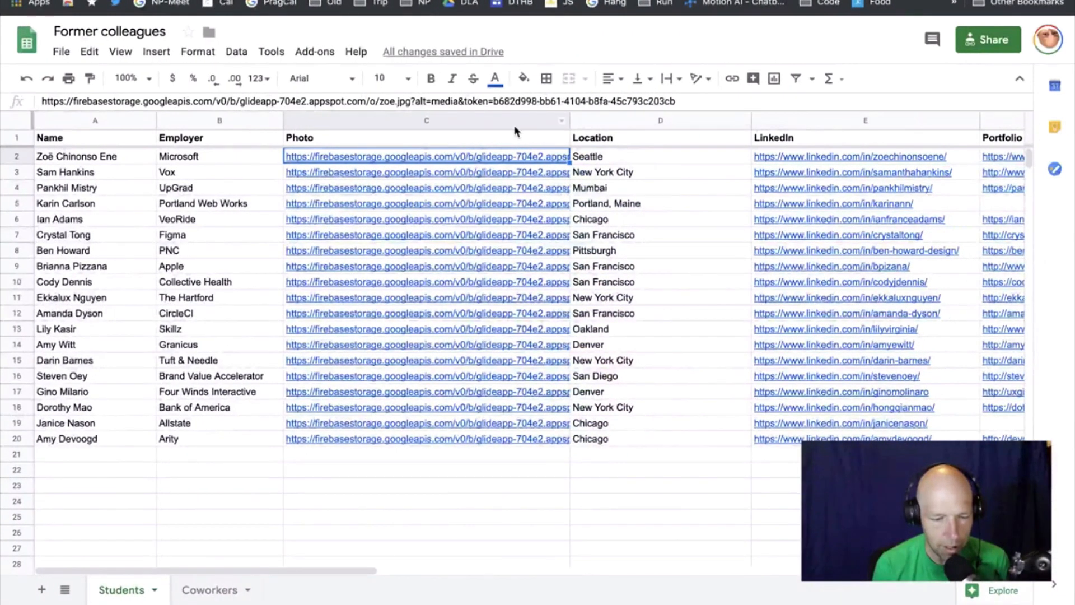
key(ctrl+Left)
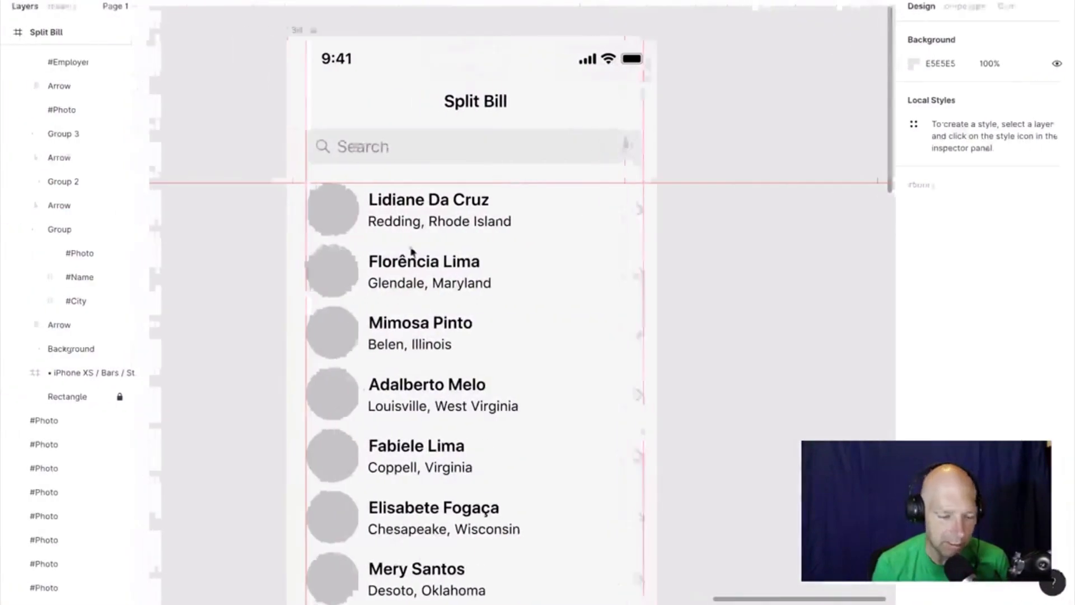
double_click(85, 302)
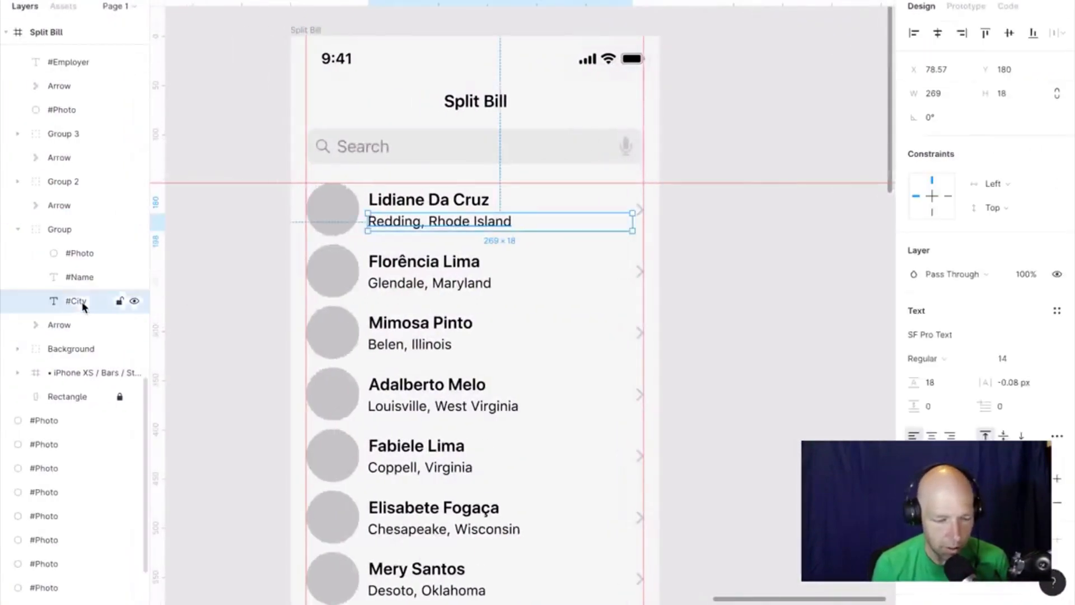
click(101, 305)
key(BackSpace)
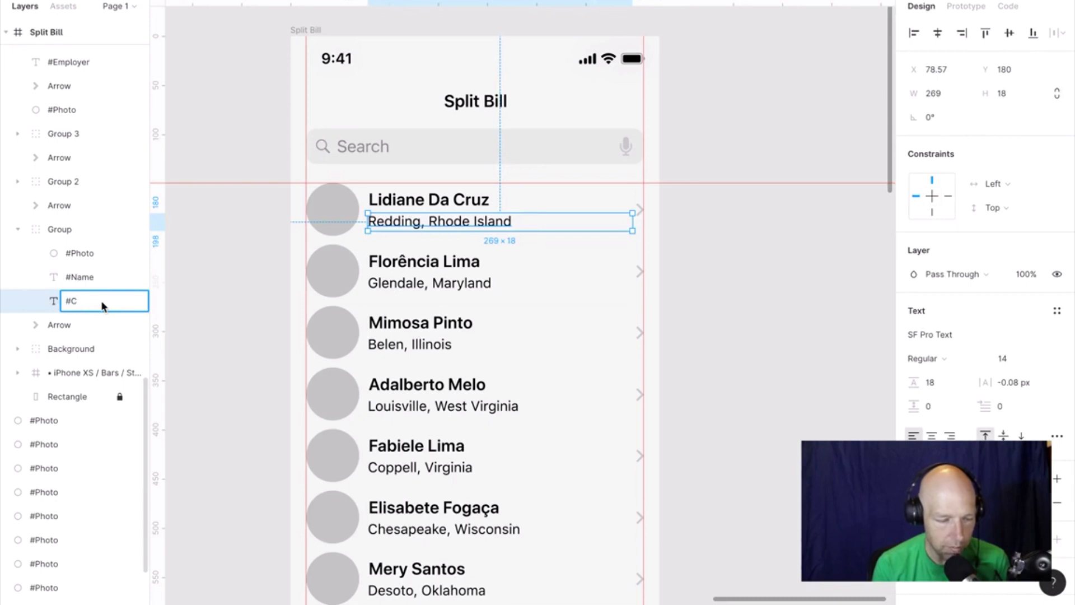
text(Location)
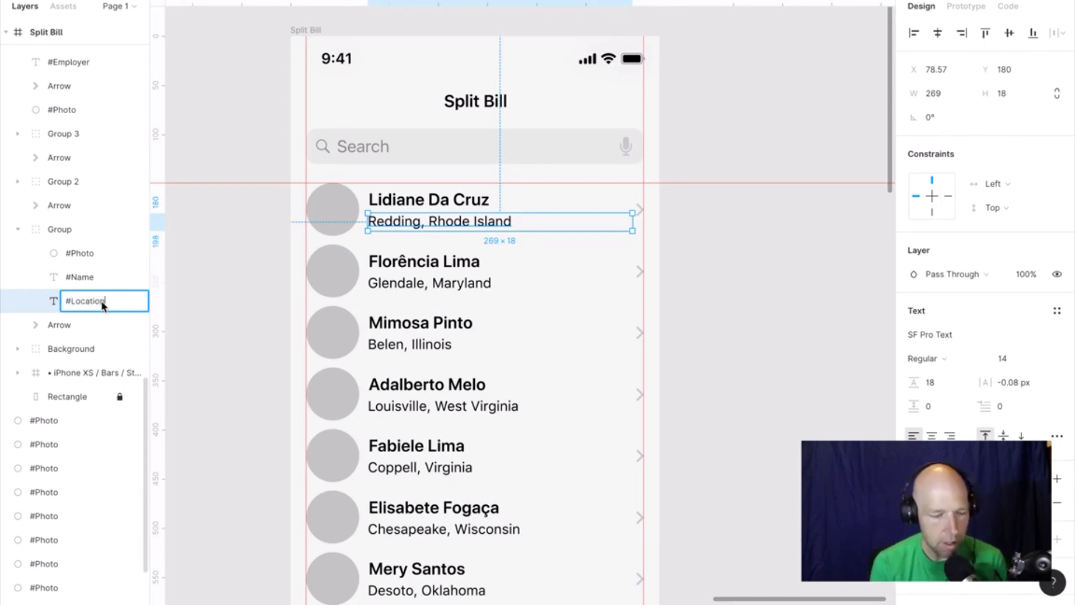
click(222, 328)
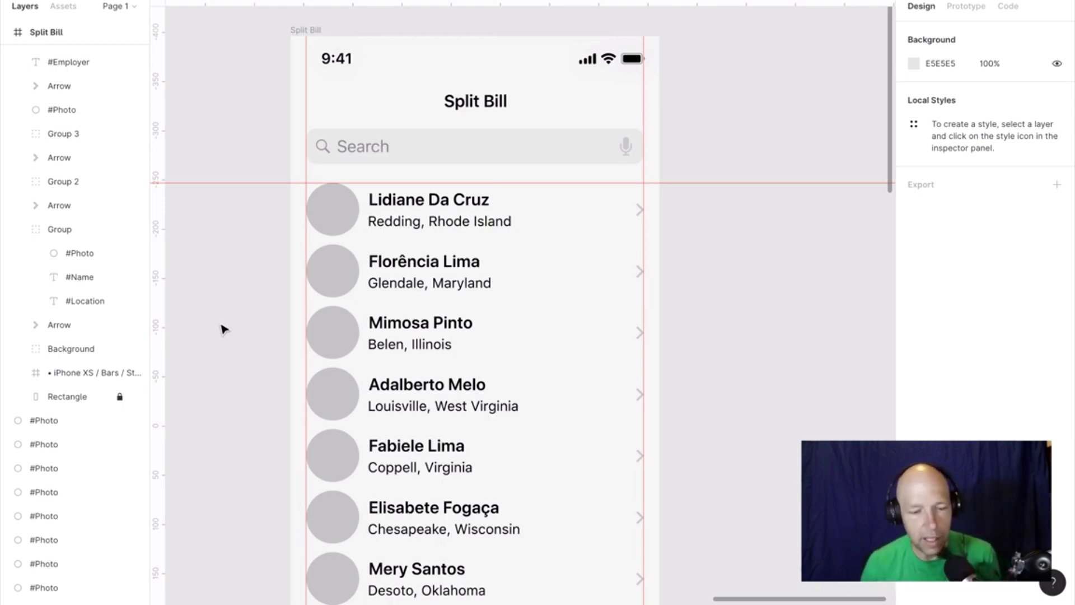
Sync the first row's group through Google sheets sync with Limit to current page turned on.
click(336, 223)
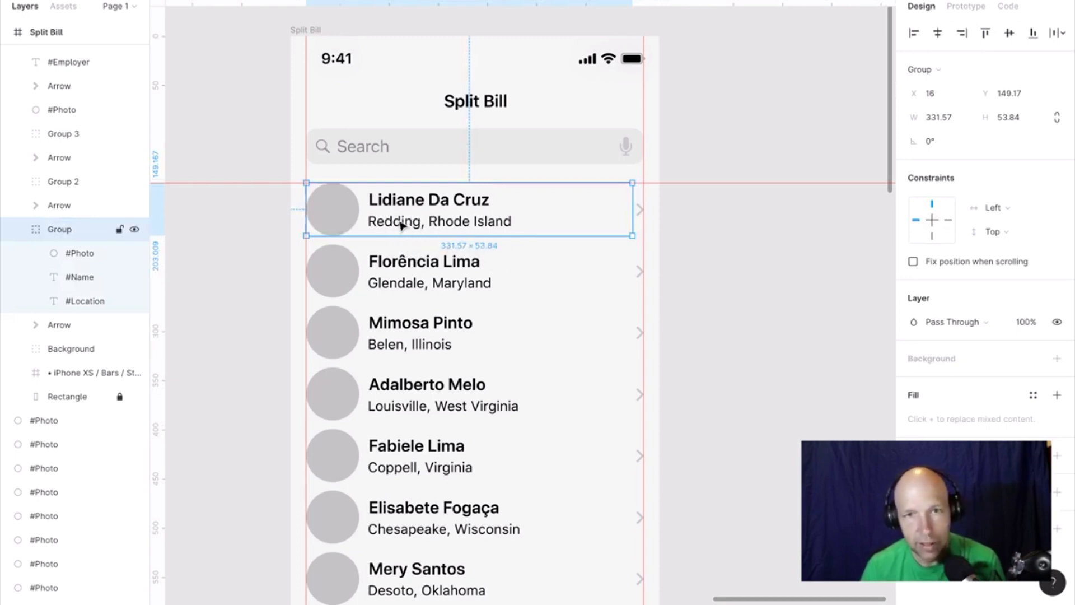
right_click(335, 211)
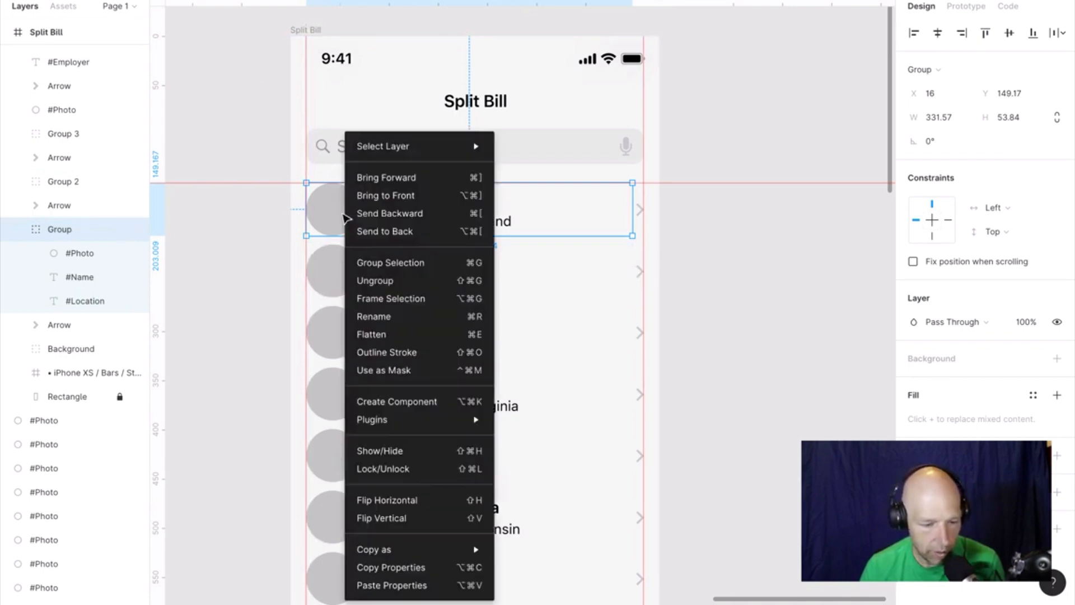
mouse_move(401, 421)
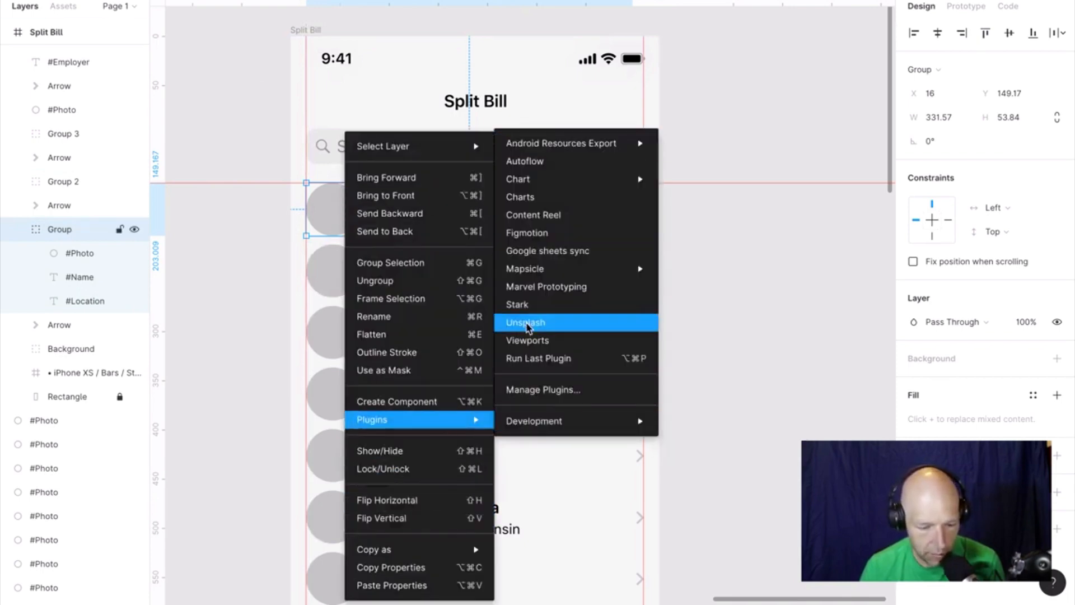
click(551, 251)
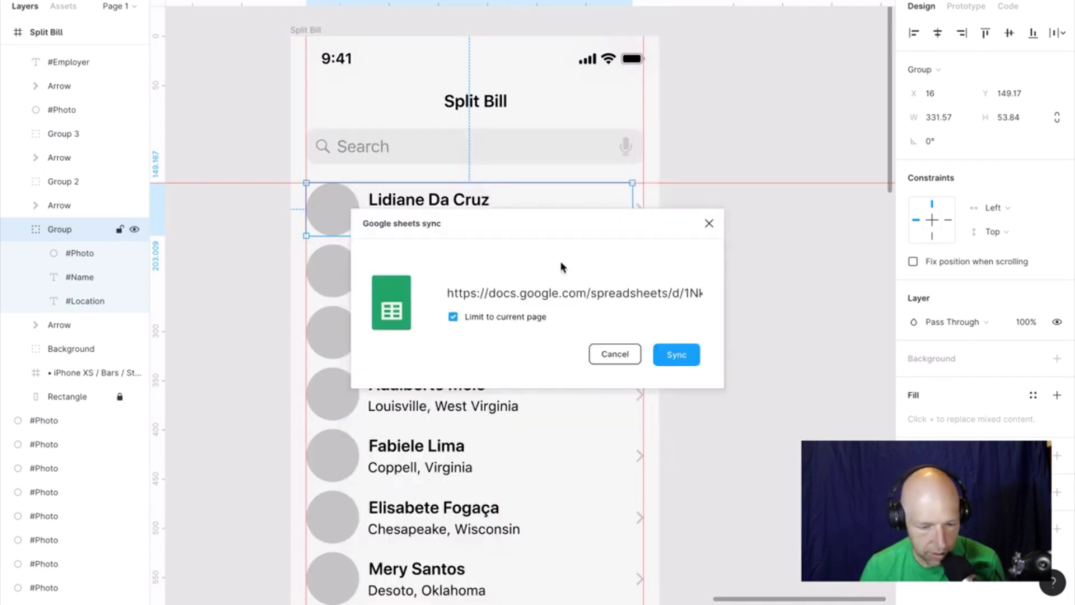
click(676, 356)
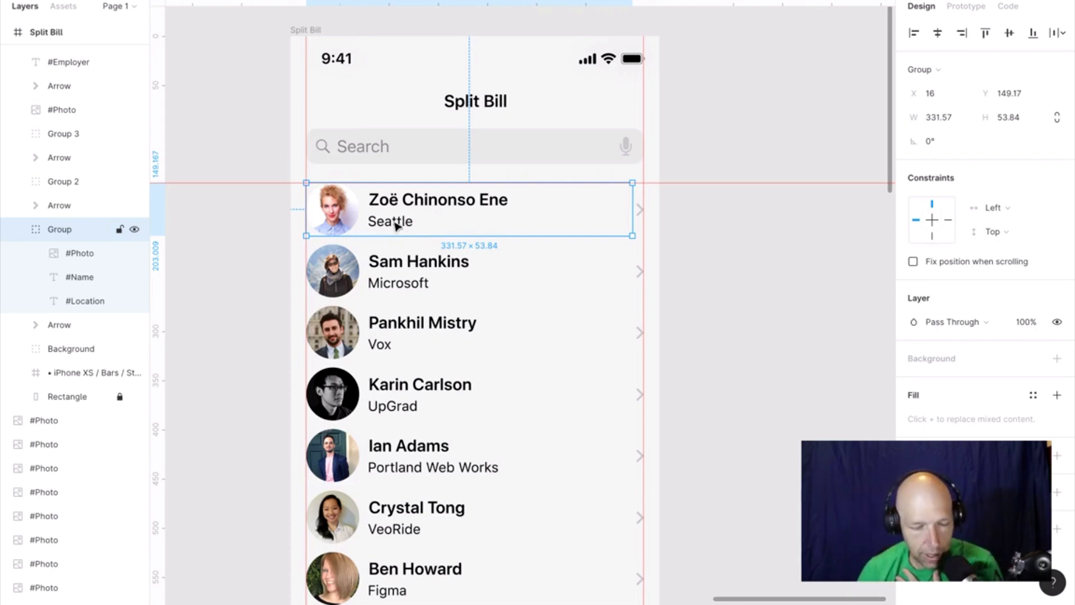
Examine the synced contact list, including the grey photo circles in the lower rows and the second row's #Employer text layer.
scroll(411, 448, down, 5)
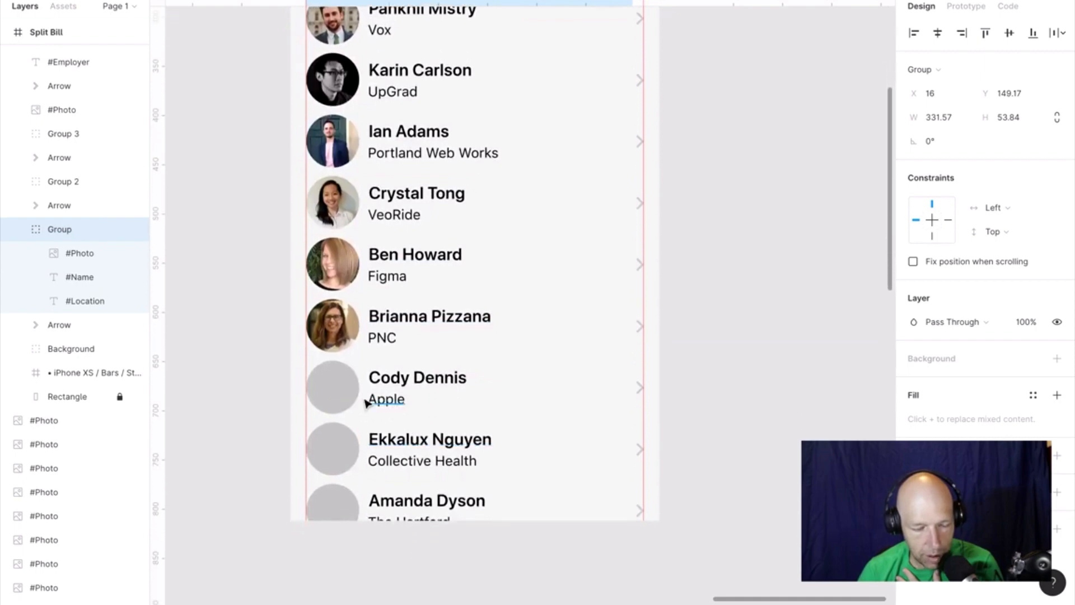
click(349, 395)
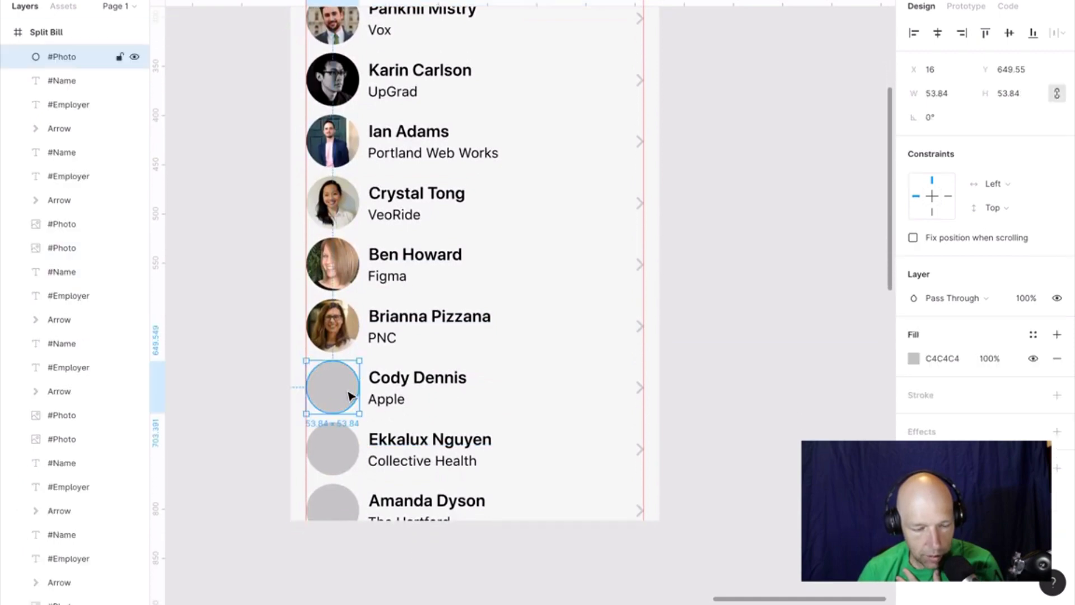
click(343, 448)
click(342, 512)
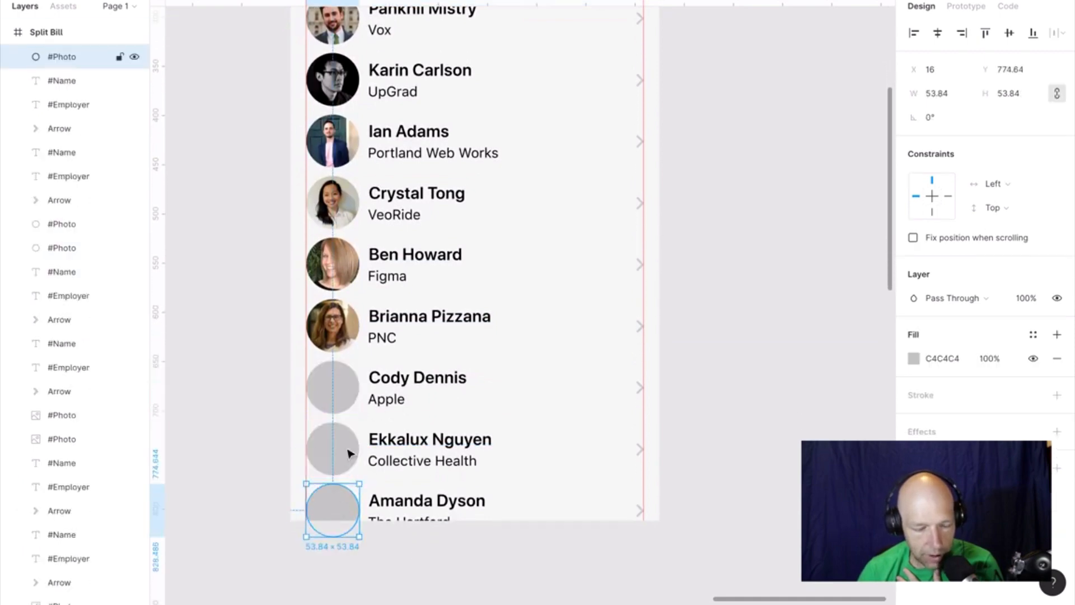
click(347, 400)
scroll(347, 399, up, 10)
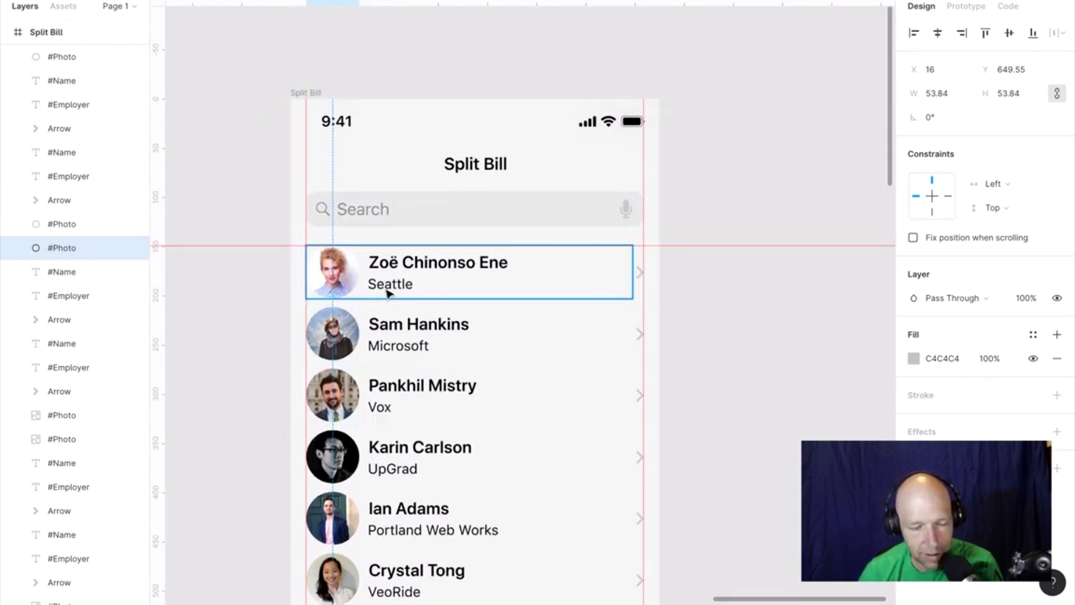
double_click(413, 351)
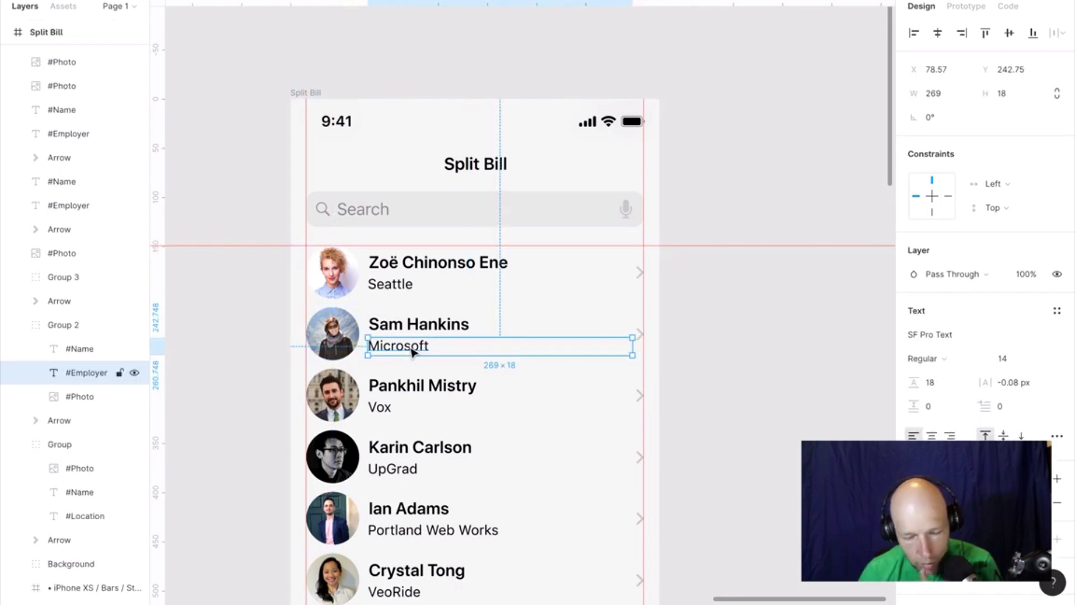
scroll(427, 365, down, 5)
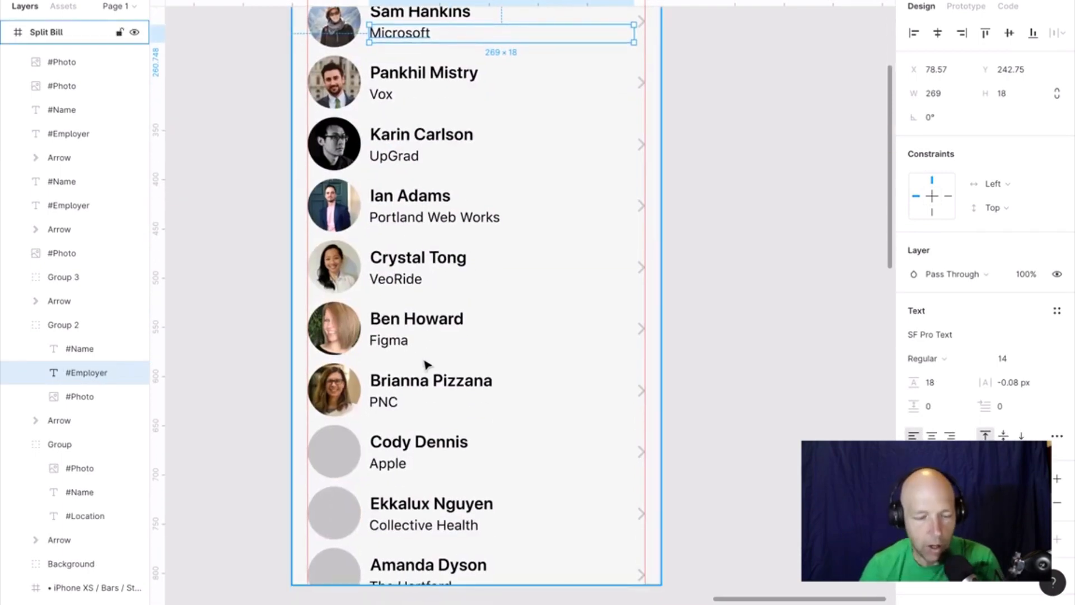
ctrl+scroll(426, 365, down, 3)
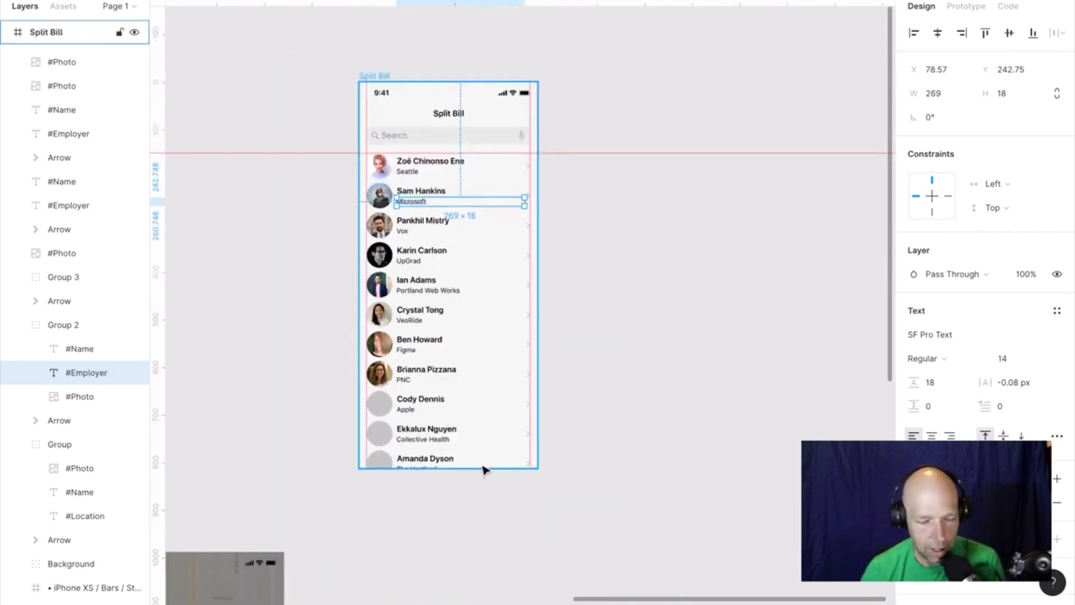
Delete the three grey photo circles in the contact rows below the eighth row of the Split Bill frame.
click(532, 497)
drag(345, 394, 599, 542)
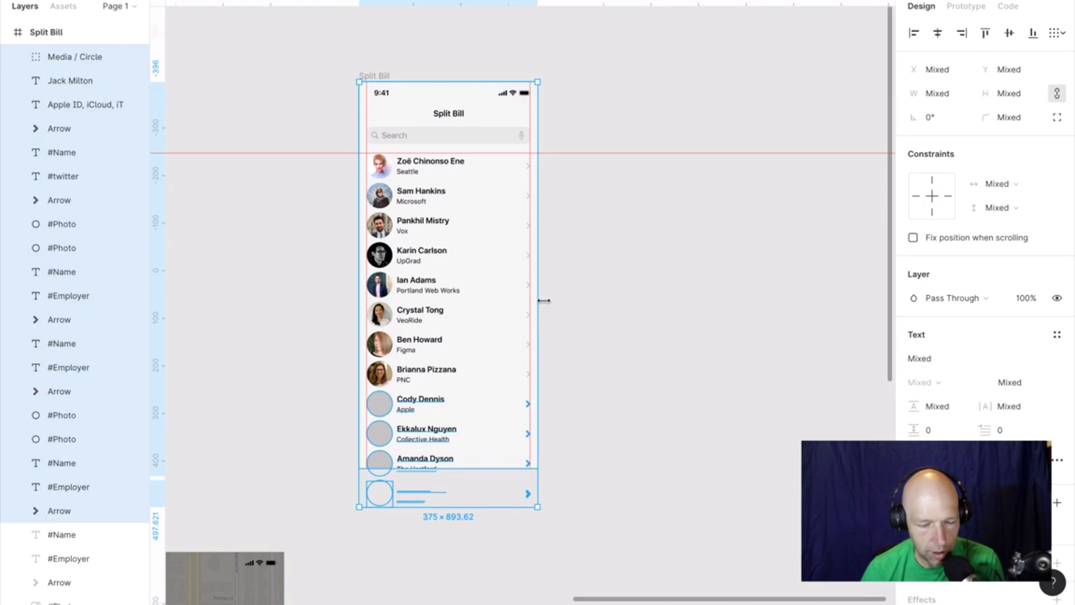
click(384, 77)
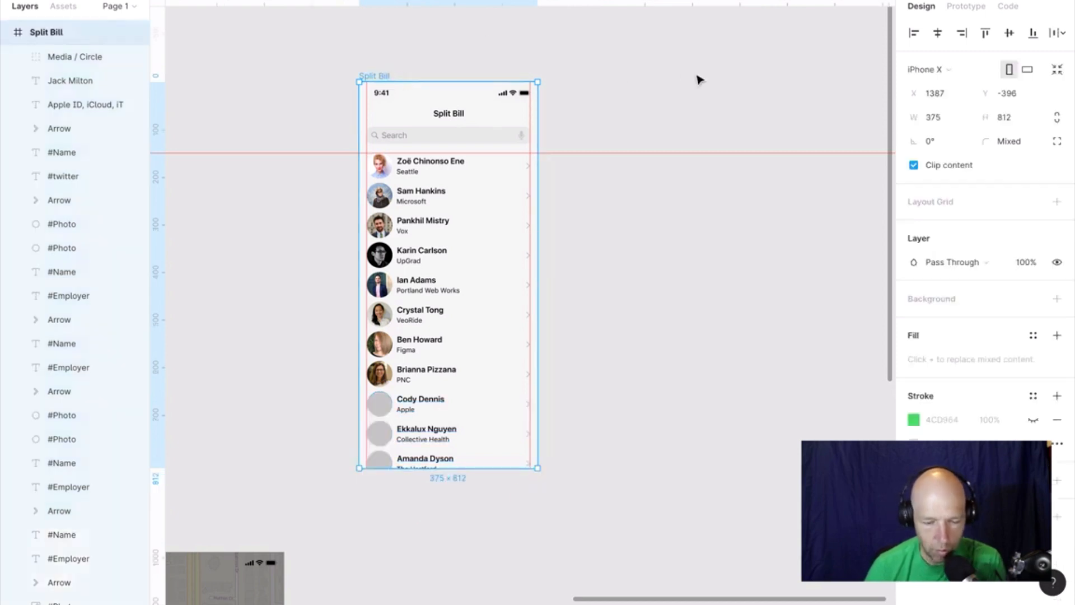
click(377, 416)
key(Delete)
click(383, 438)
key(Delete)
click(384, 461)
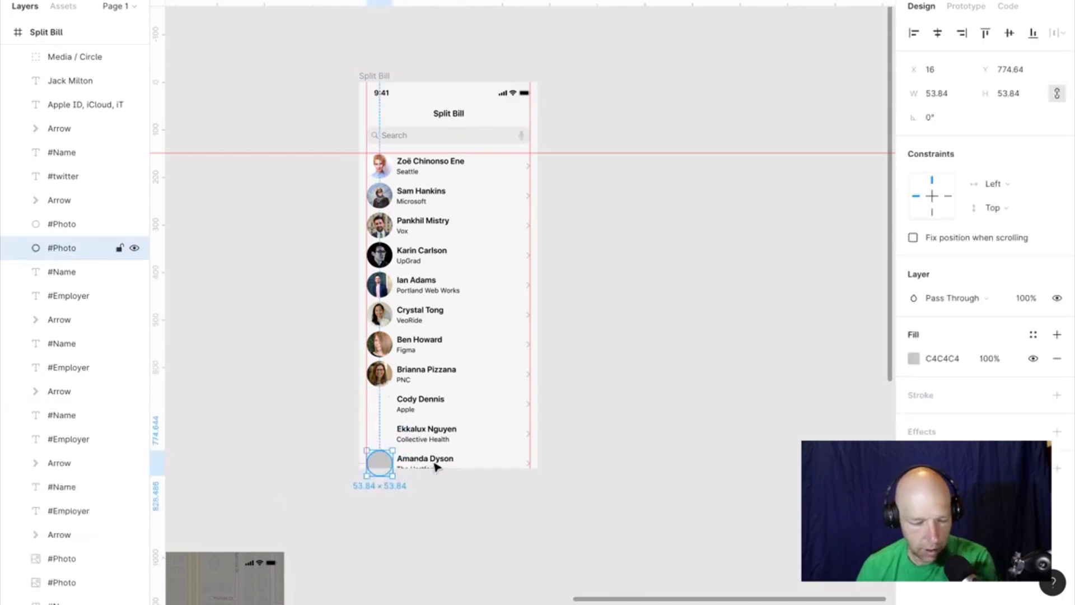
key(Delete)
Delete the name and employer text layers from the three contact rows that have no photos.
click(433, 462)
key(Delete)
click(435, 472)
key(Delete)
click(435, 445)
key(Delete)
click(425, 440)
key(Delete)
click(410, 407)
key(Delete)
click(412, 413)
key(Delete)
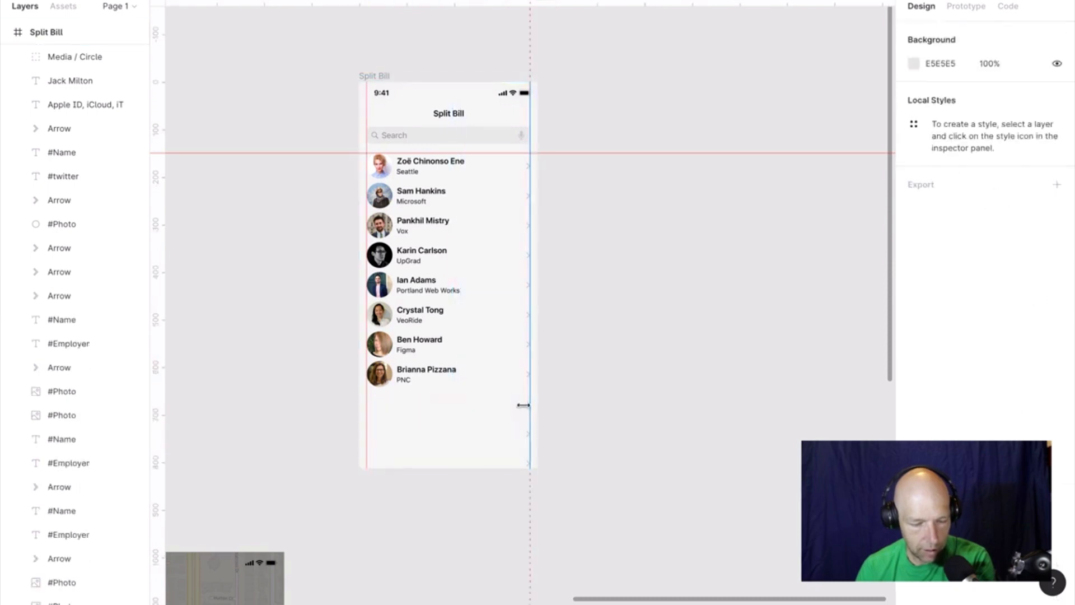
Delete the leftover arrows and the text layers next to them below the eighth contact row, keeping the Split Bill frame.
click(525, 406)
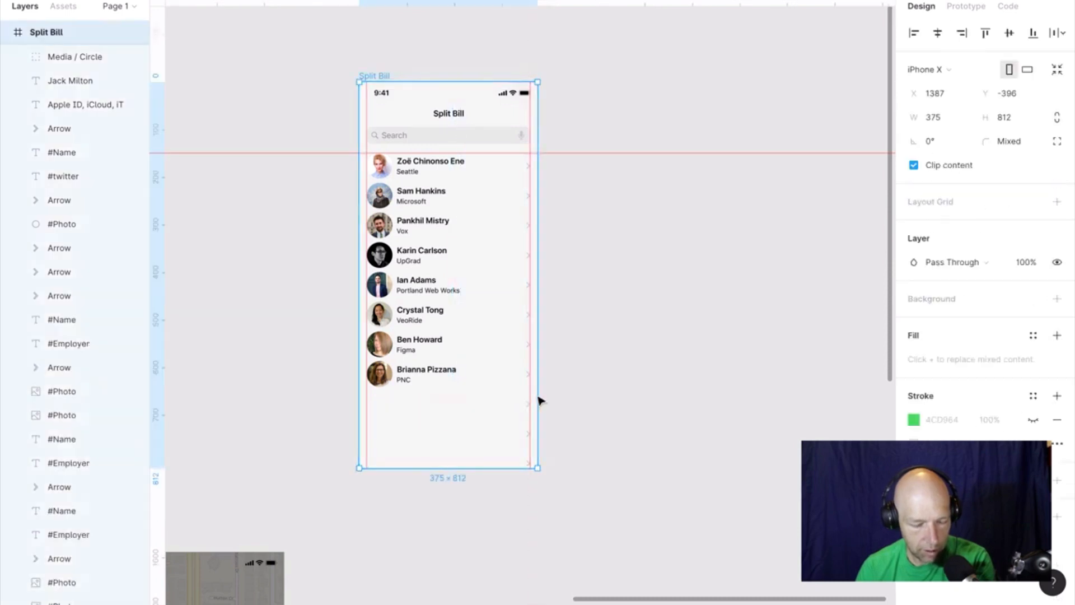
drag(571, 509, 519, 402)
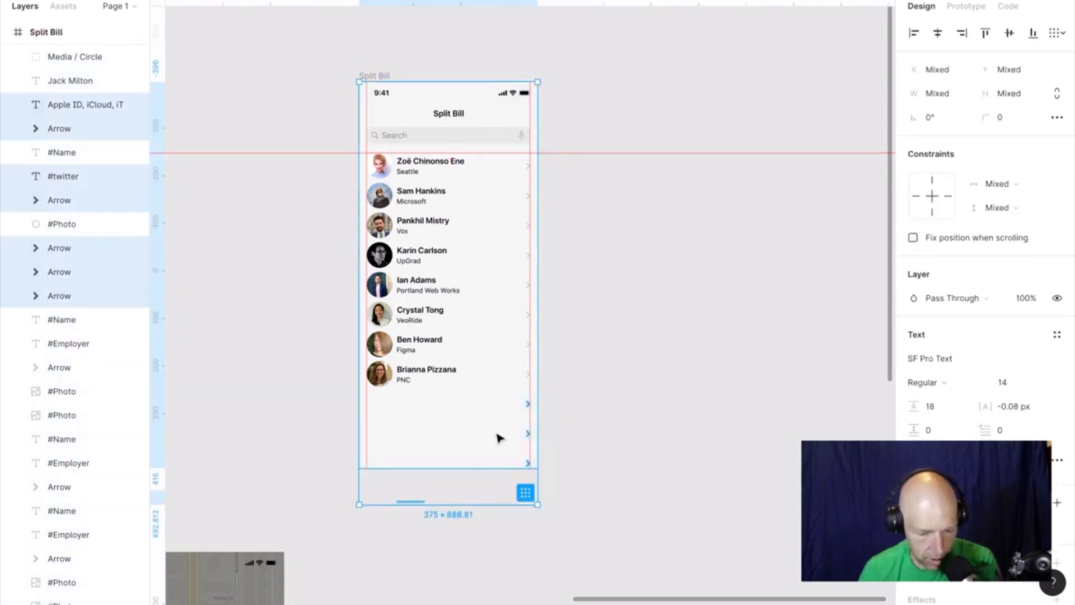
shift+click(374, 468)
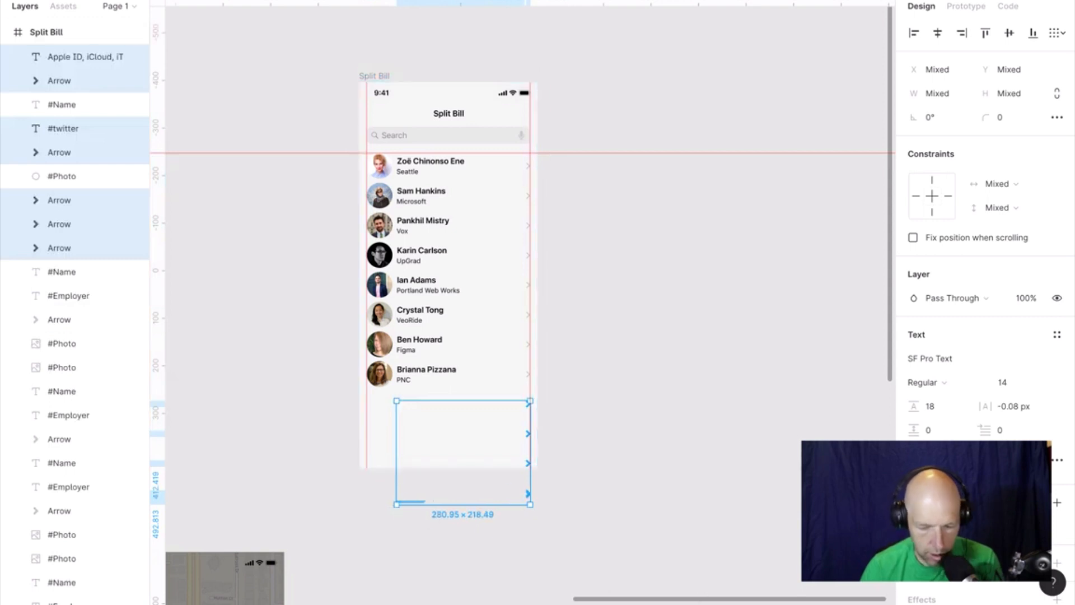
key(Delete)
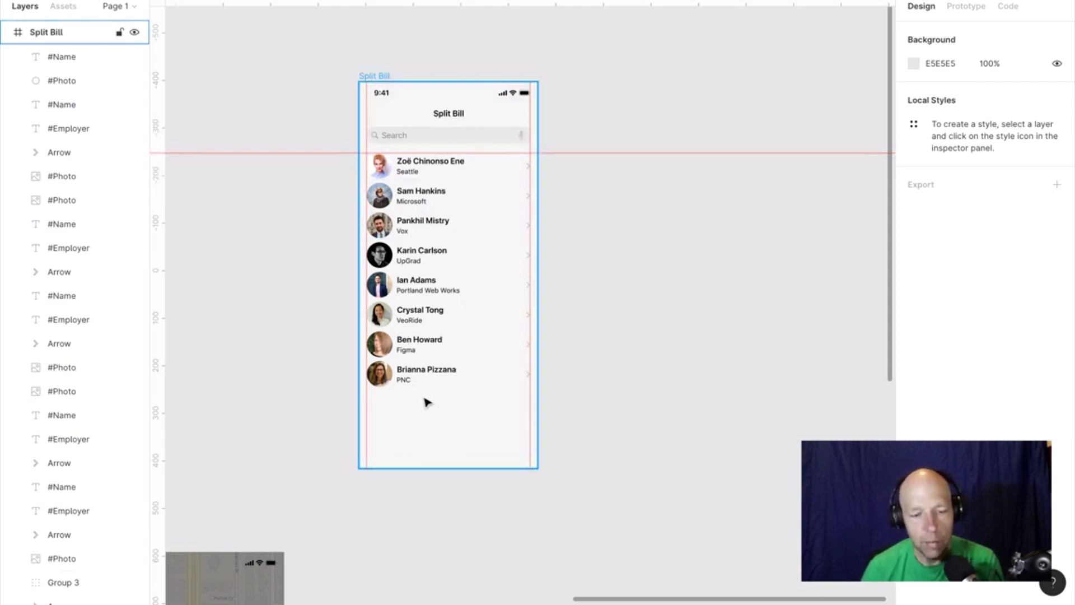
Compare the names, photos and employers in the contact list with the rows of the Former colleagues spreadsheet.
scroll(426, 170, up, 5)
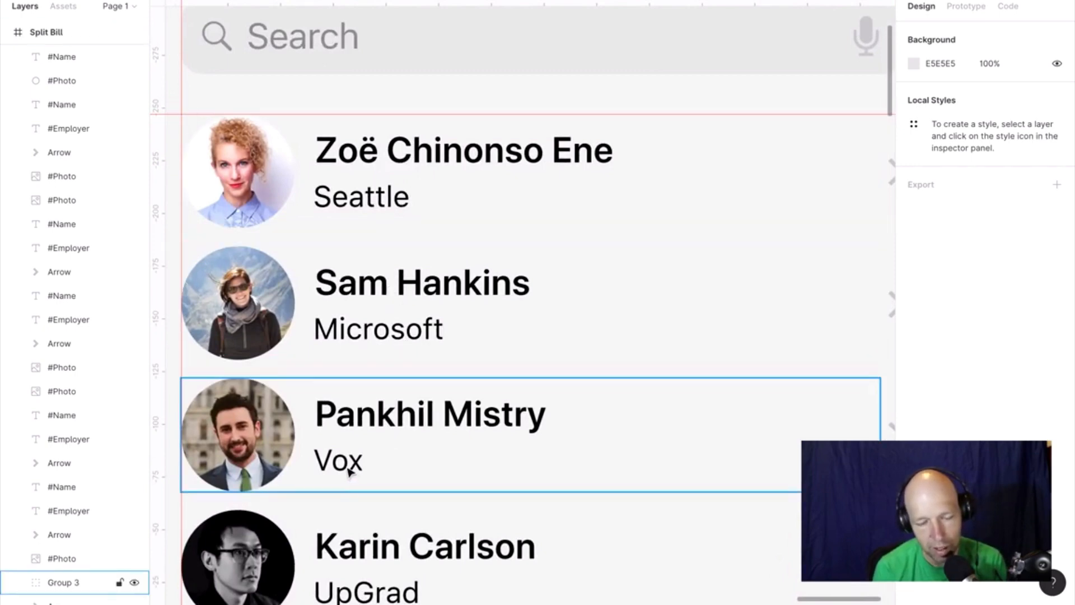
scroll(349, 472, down, 2)
scroll(352, 504, right, 1)
scroll(363, 537, down, 5)
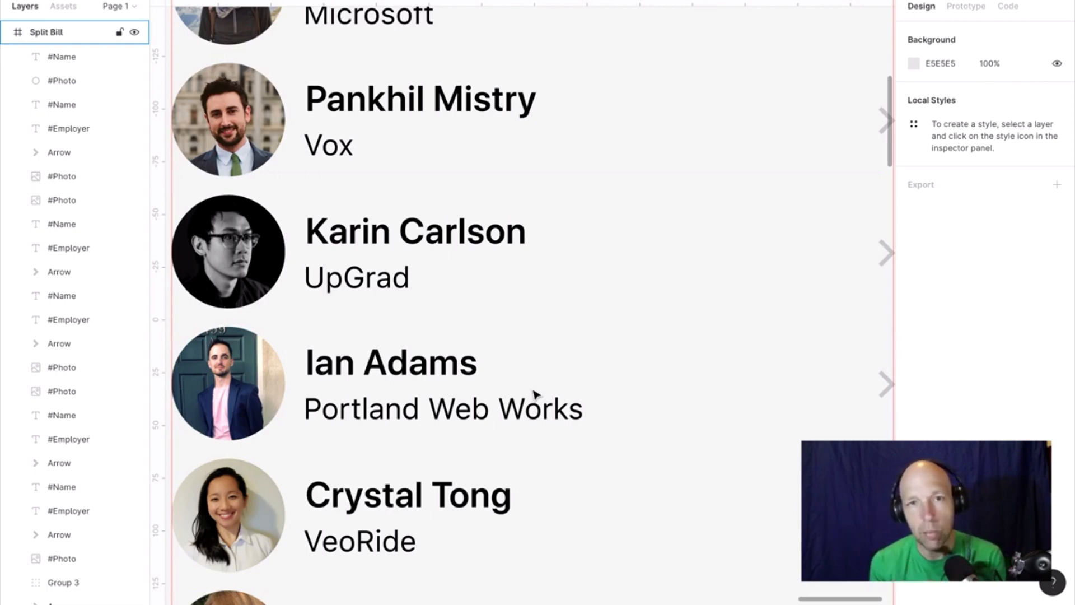
scroll(534, 394, down, 10)
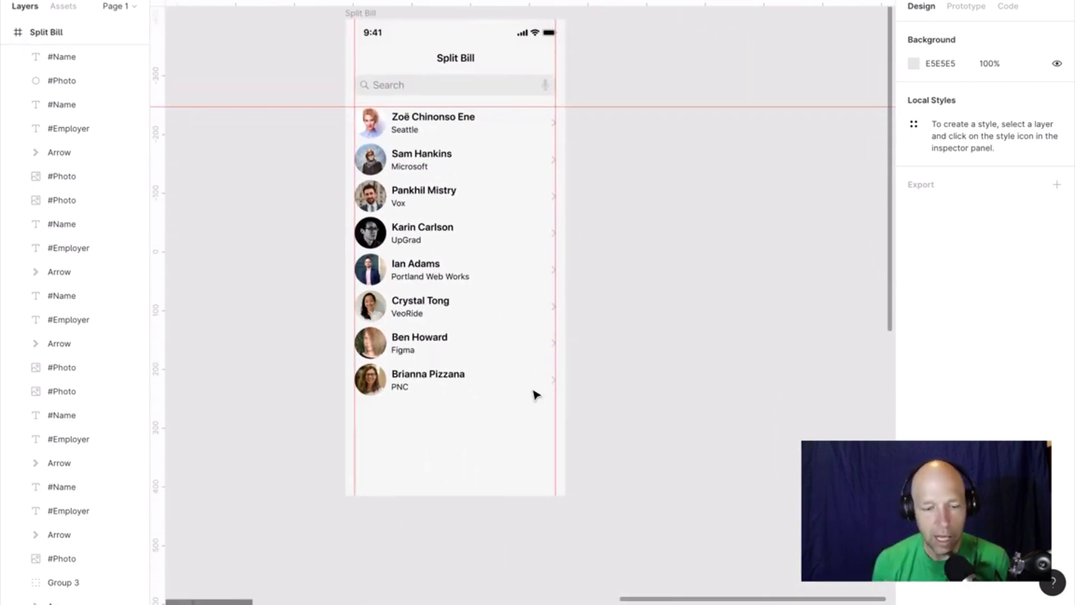
key(ctrl+Right)
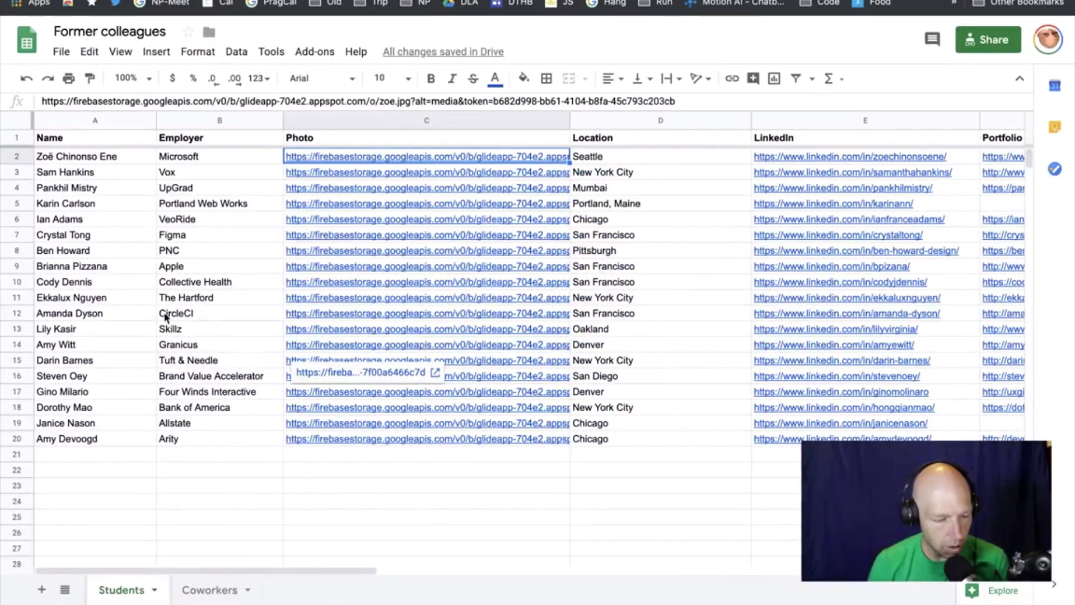
click(83, 272)
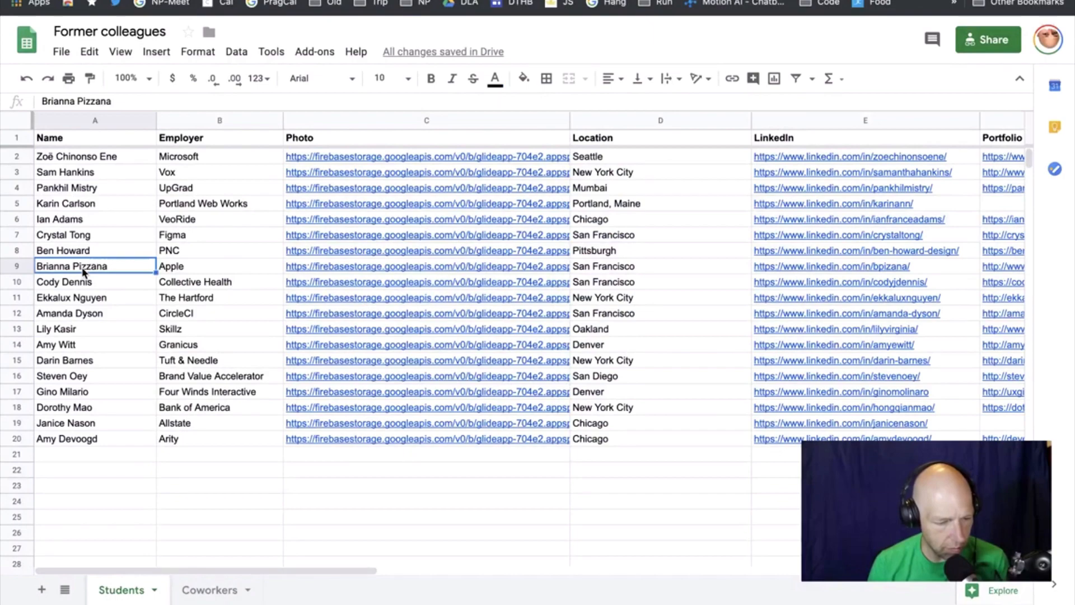
key(ctrl+Left)
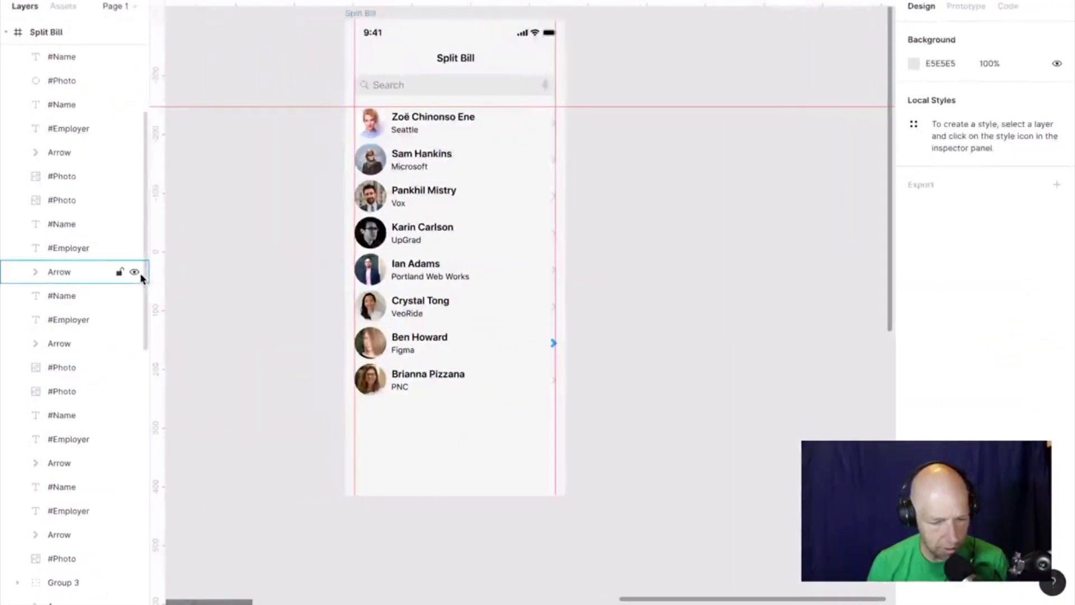
Switch to the Former colleagues spreadsheet, copy the records in rows 10 to 20 of the Students sheet, and clear them there.
key(ctrl+Right)
click(80, 286)
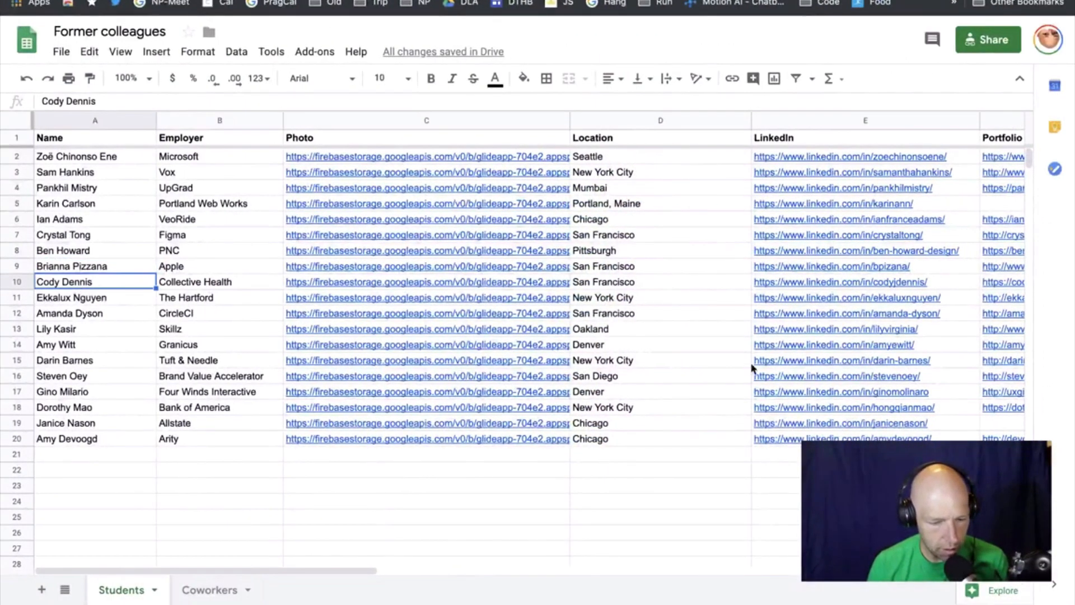
shift+click(1002, 438)
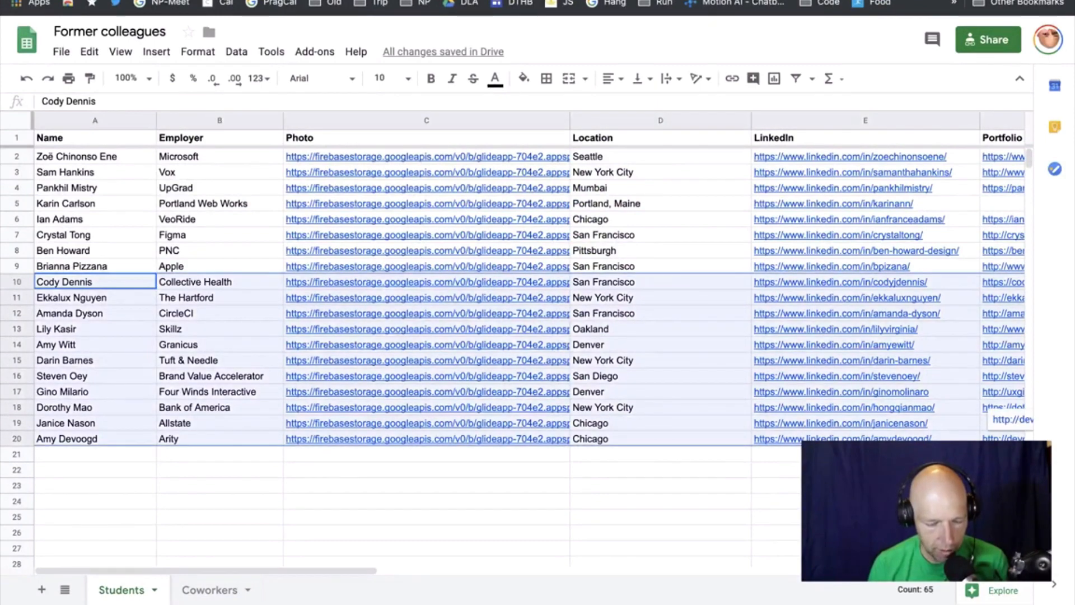
scroll(842, 414, right, 10)
scroll(434, 384, left, 10)
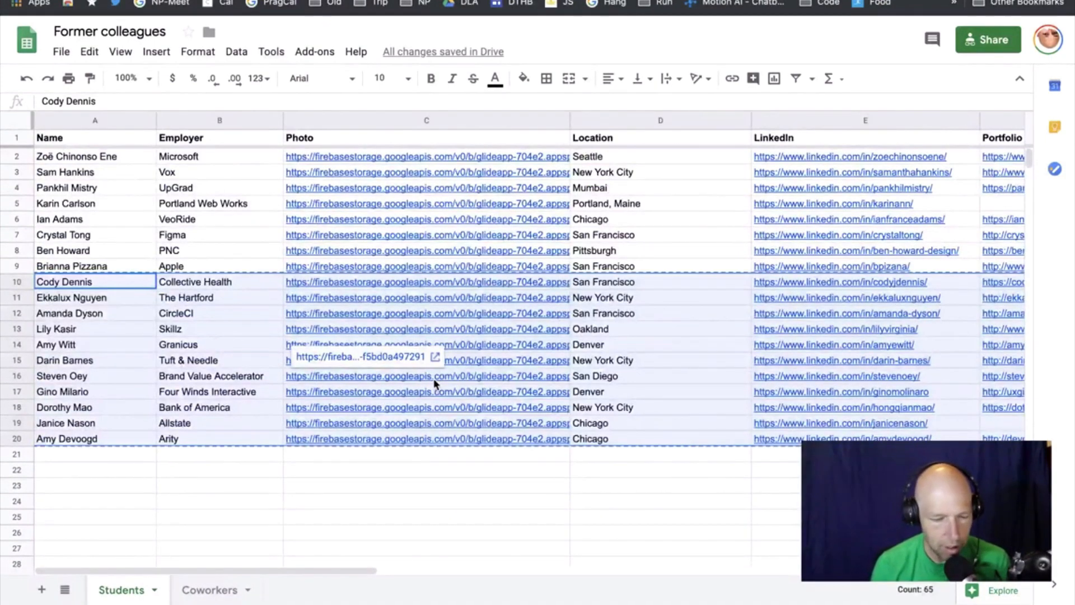
key(Delete)
click(441, 459)
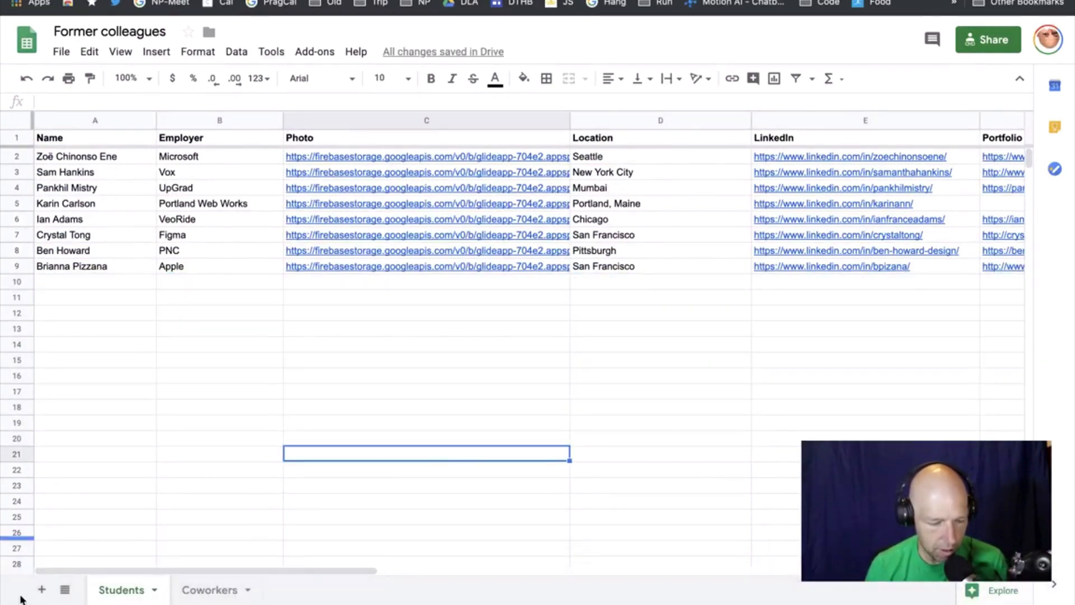
Paste the copied records into a new sheet starting at cell A1 and return to the Students sheet.
click(42, 589)
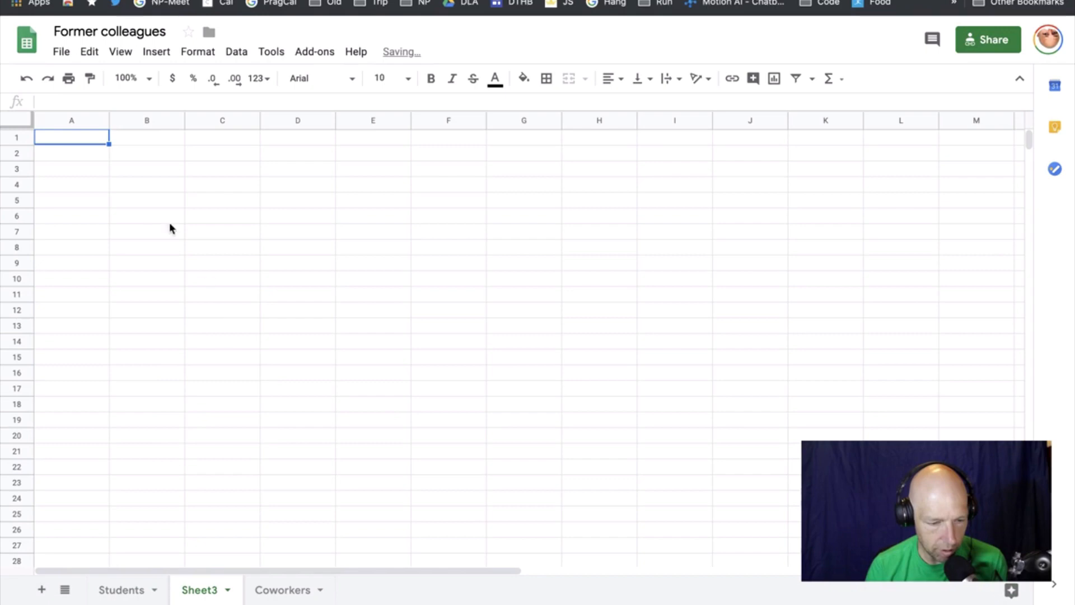
key(super+v)
click(127, 588)
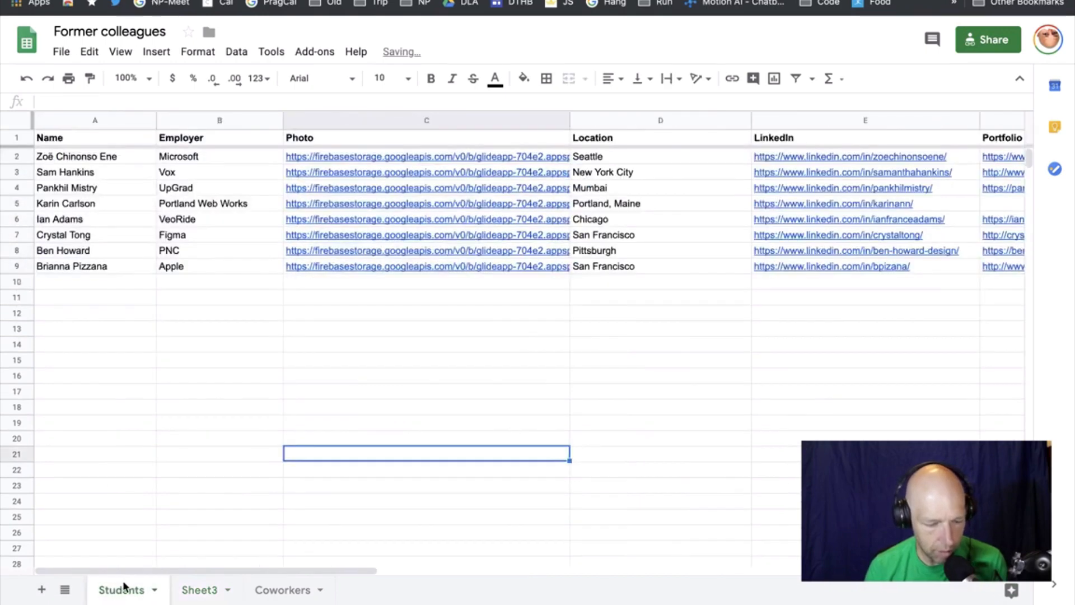
drag(204, 591, 367, 588)
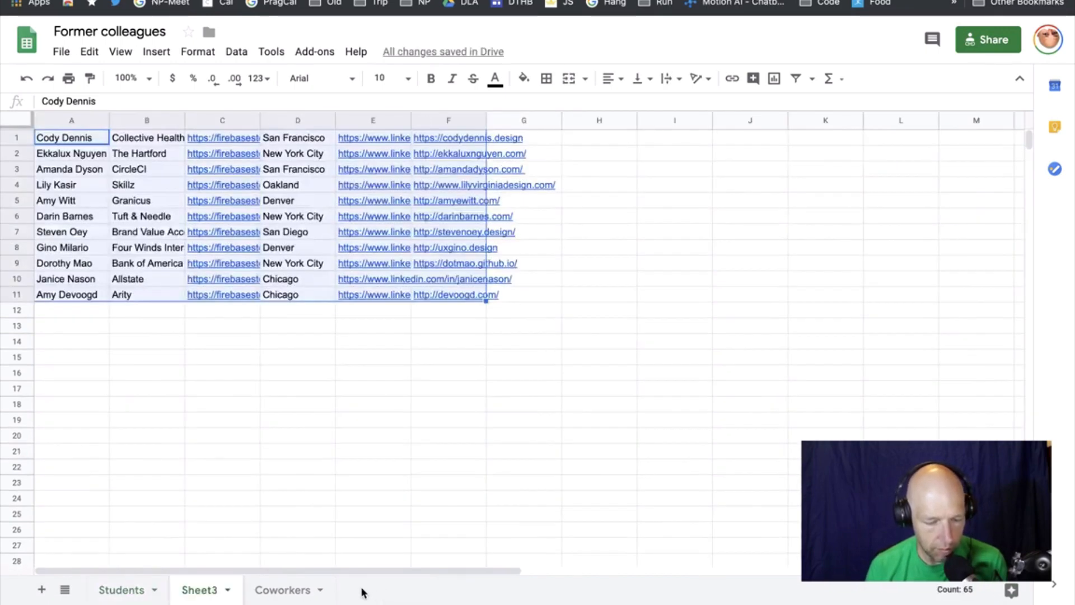
click(123, 591)
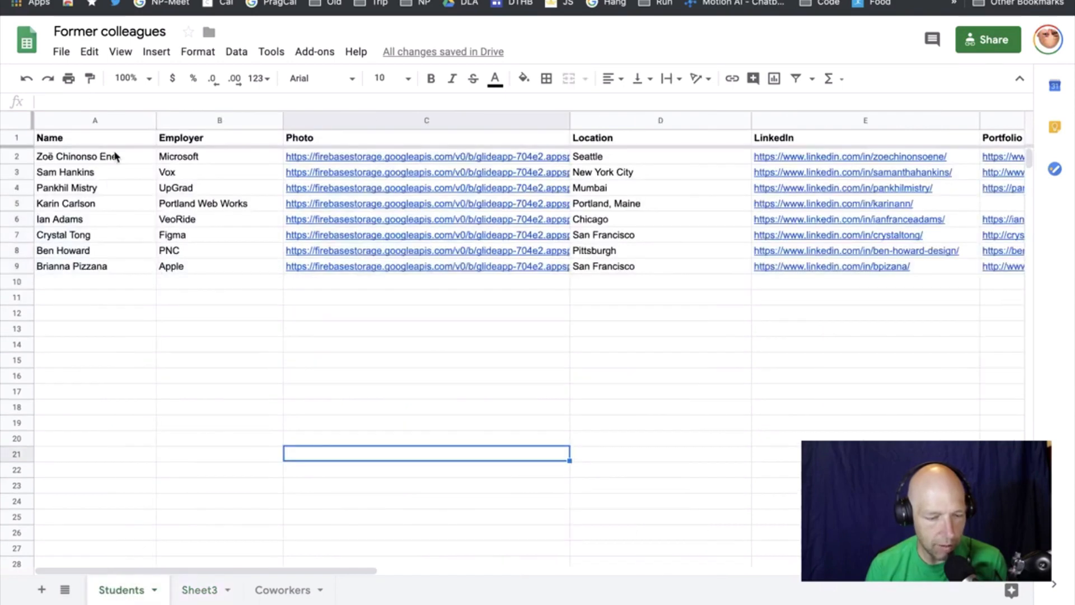
mouse_move(951, 165)
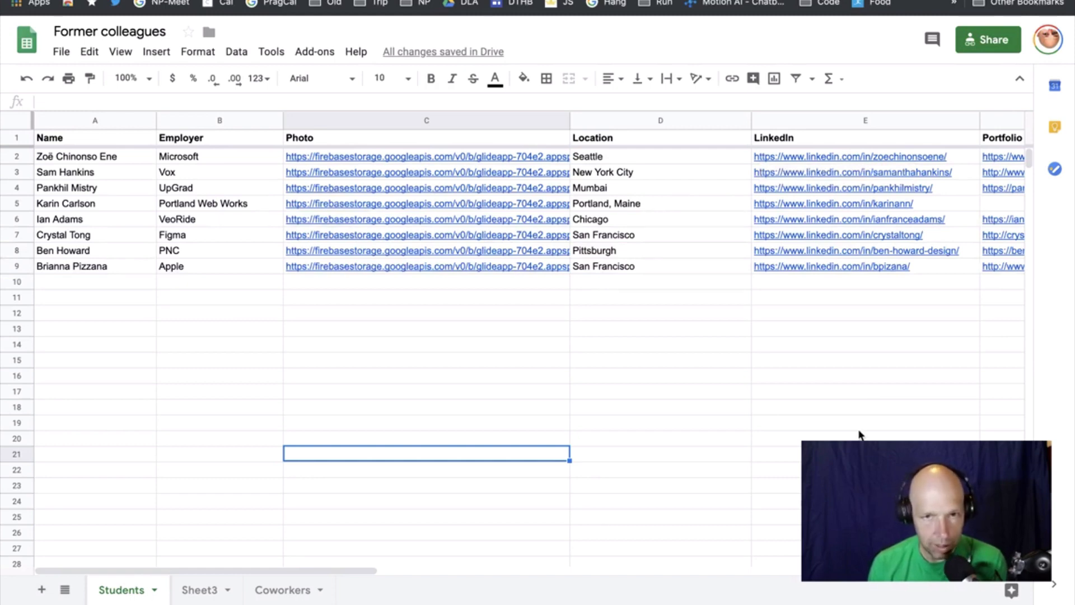
Switch back to Figma and rename the #Location text layer in the first row's group to #Employer.
key(ctrl+Left)
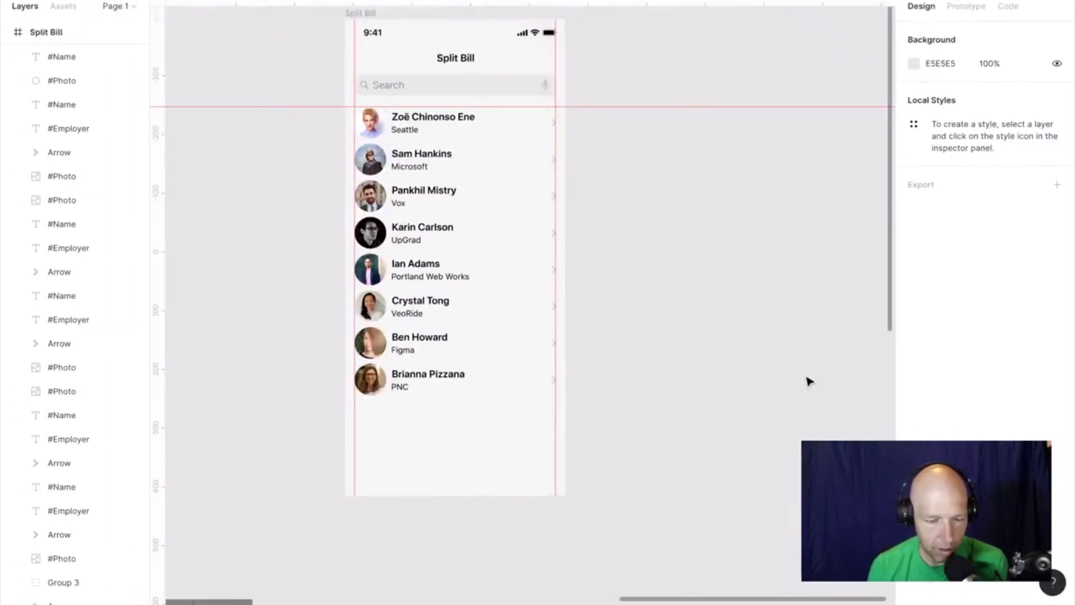
double_click(402, 135)
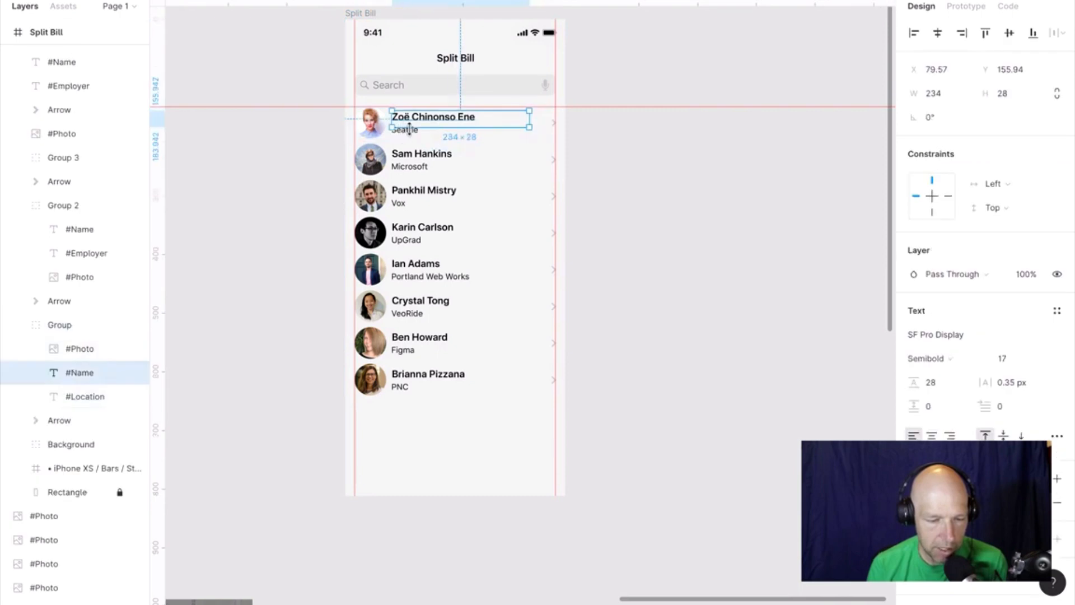
click(56, 396)
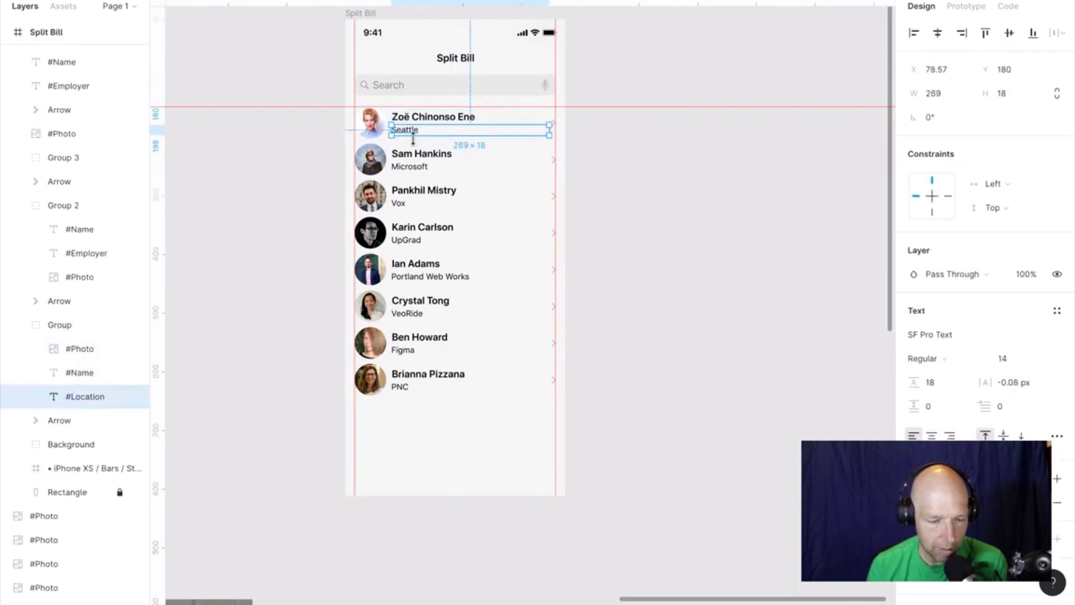
double_click(90, 396)
drag(71, 397, 151, 407)
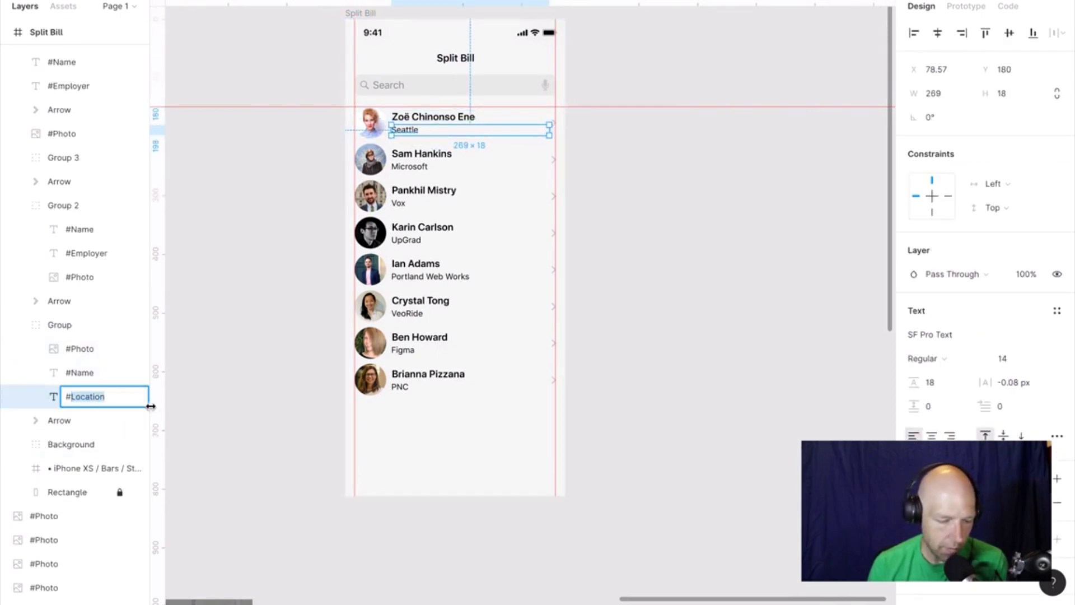
text(Employer)
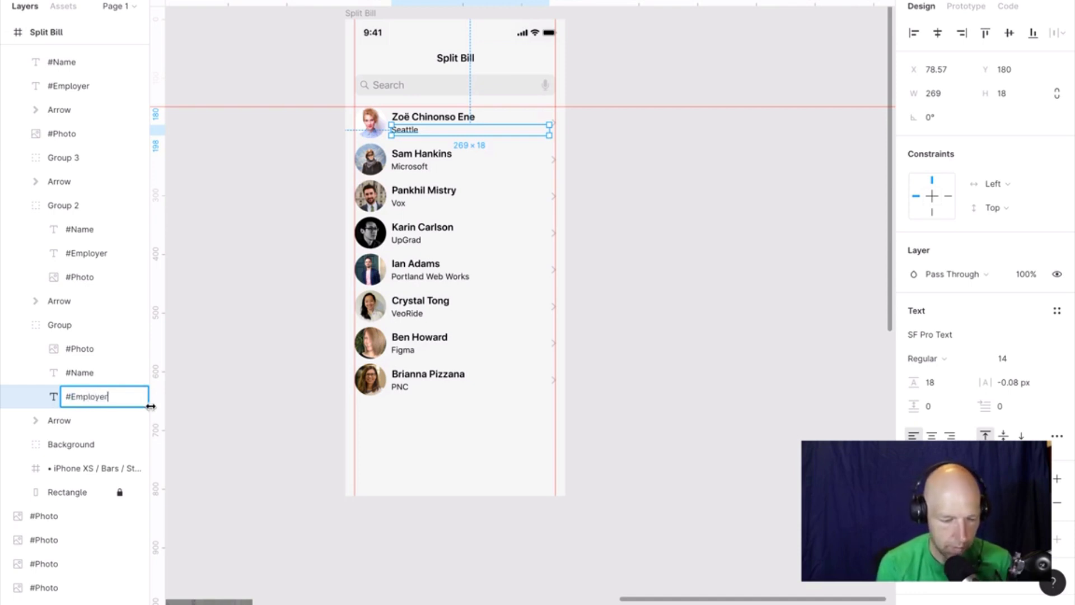
click(211, 351)
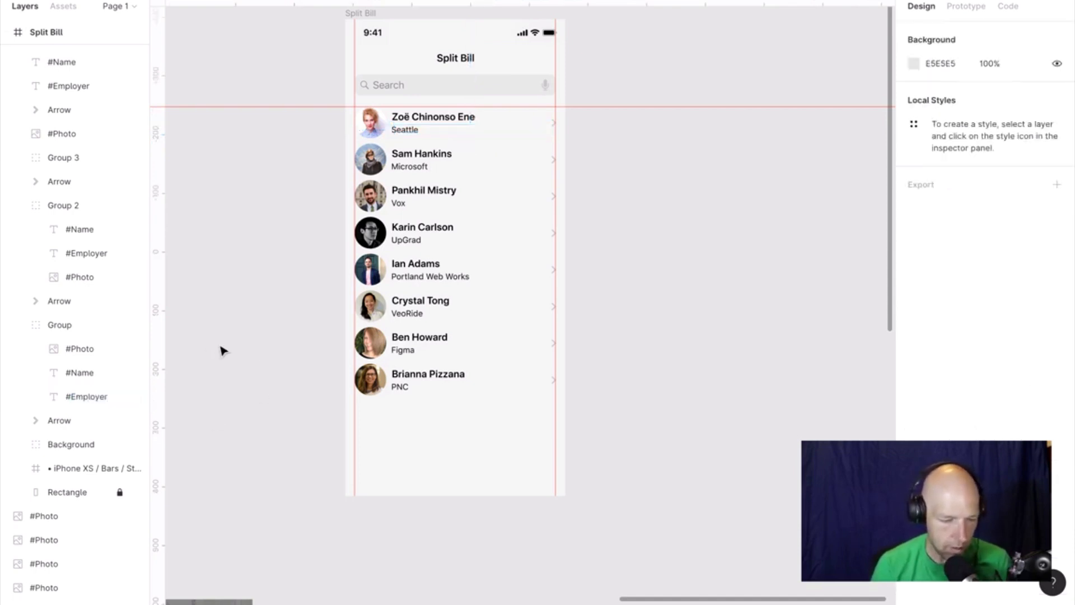
Sync the whole Split Bill frame through Google sheets sync with Limit to current page turned on.
click(360, 14)
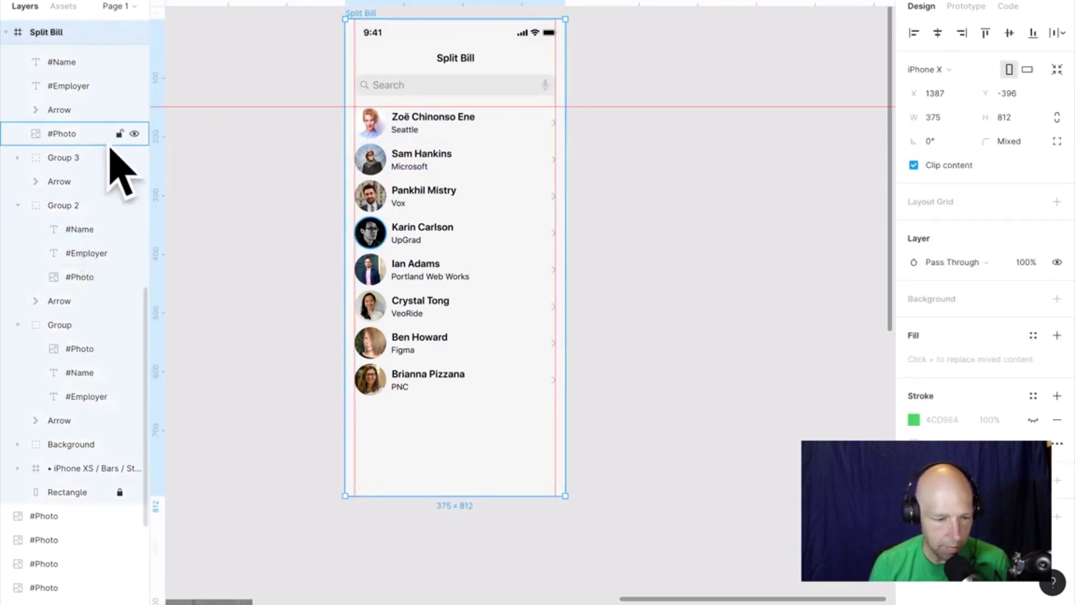
right_click(367, 14)
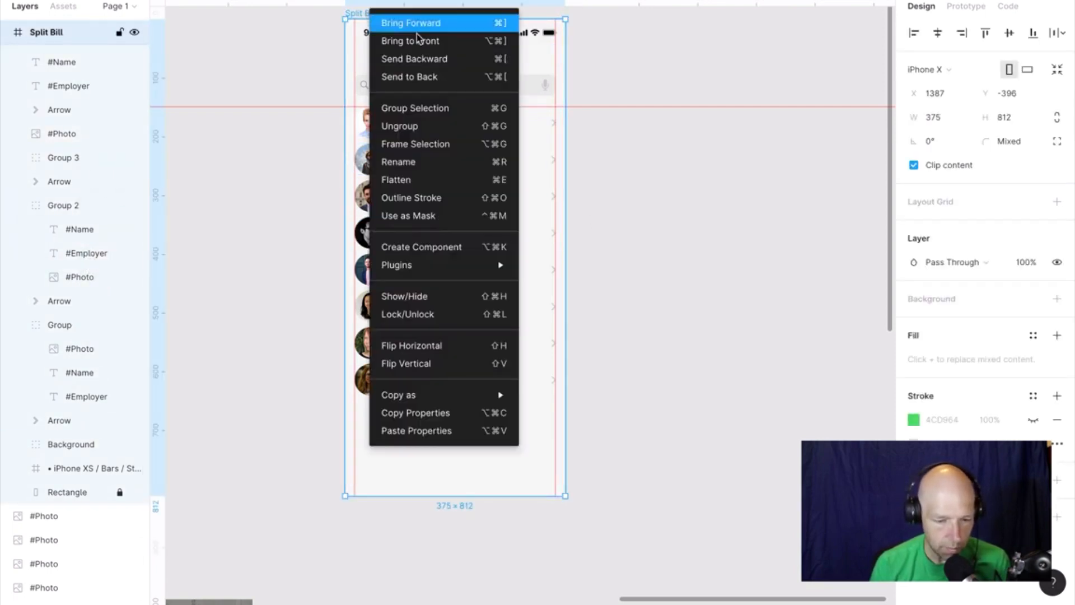
mouse_move(427, 263)
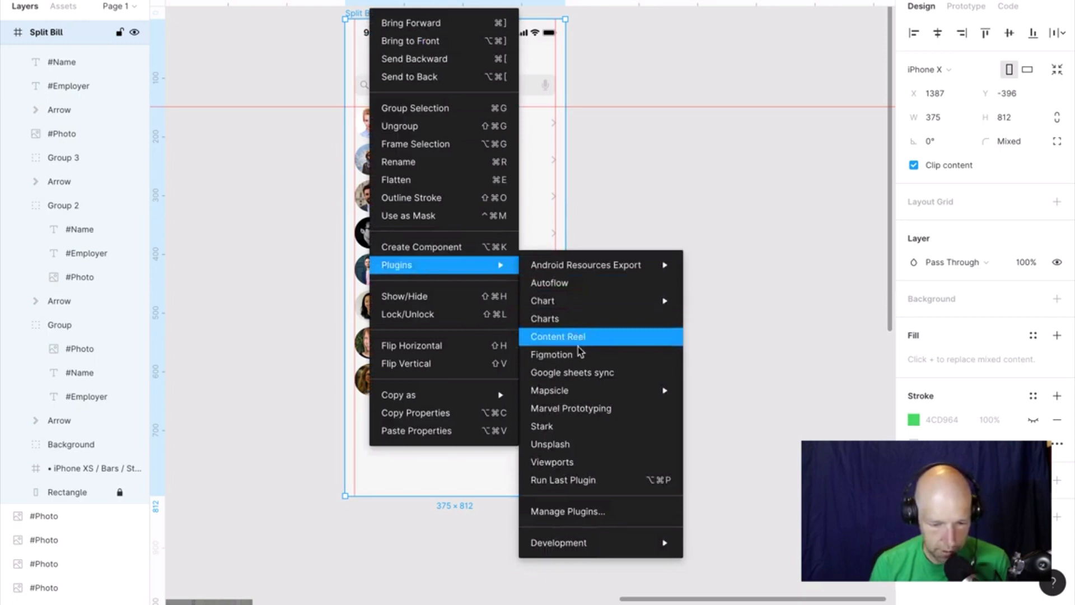
click(579, 375)
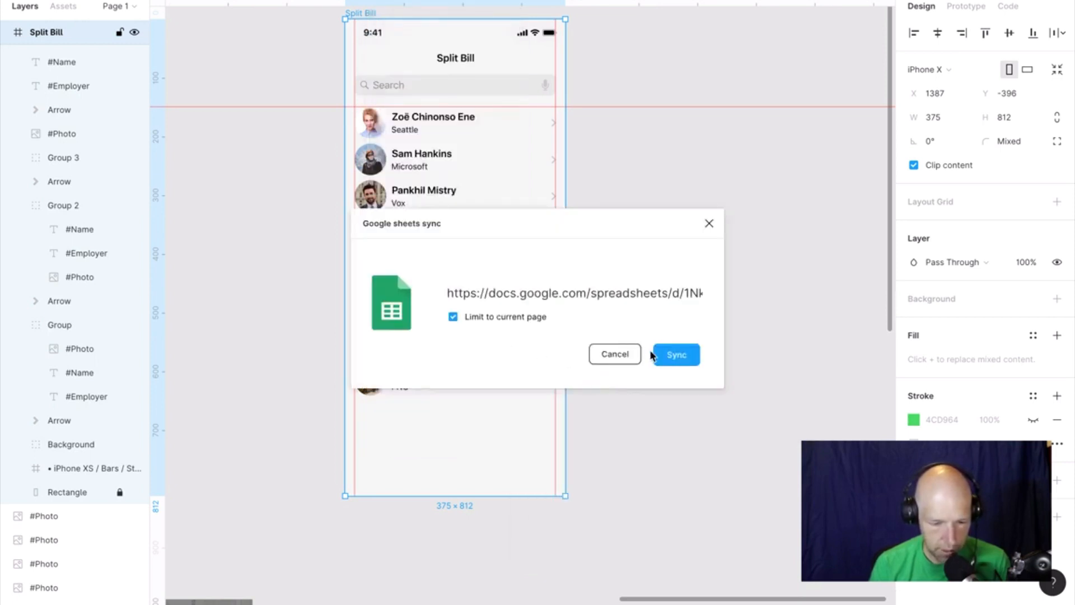
click(679, 358)
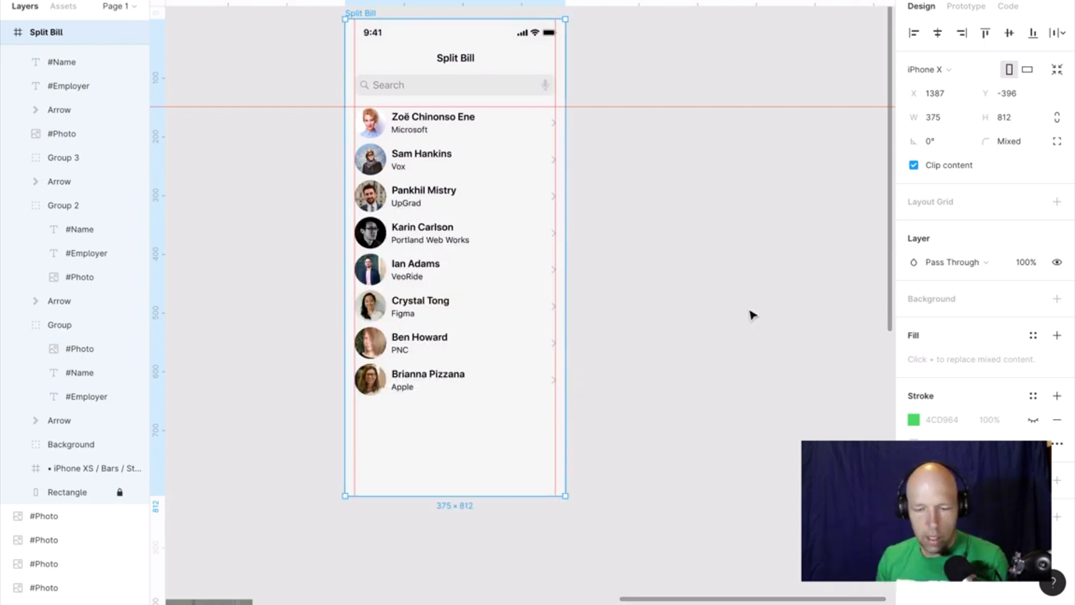
Undo the last sheet sync, the #Employer layer rename and the deletion of the leftover arrows.
scroll(749, 311, down, 1)
scroll(542, 423, left, 2)
scroll(543, 426, up, 1)
click(704, 421)
key(super+z)
key(super+z)
key(super+z)
key(super+z)
key(super+z)
key(super+z)
click(704, 421)
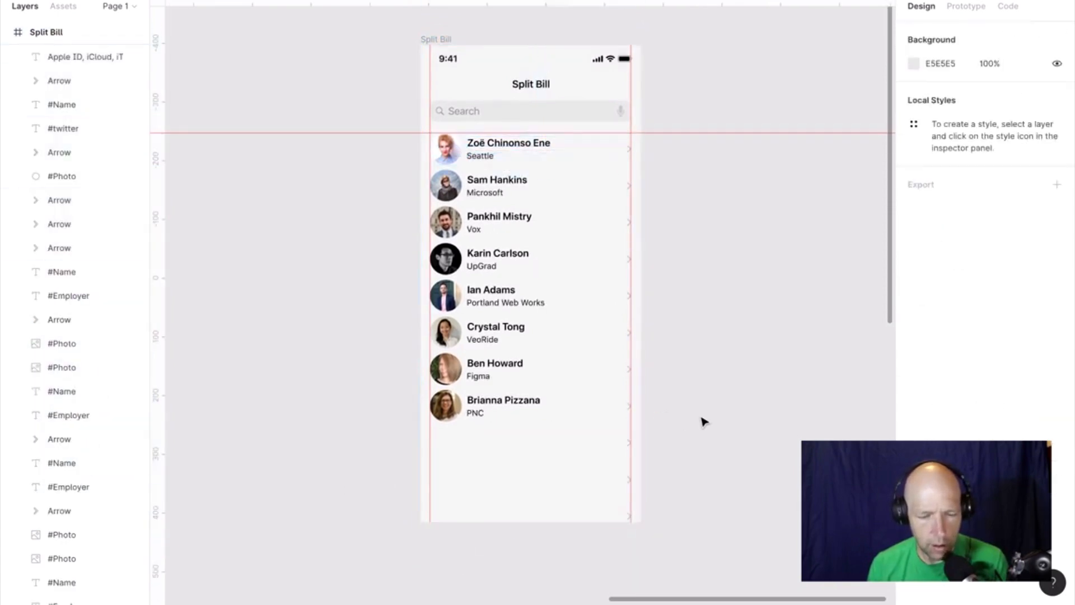
Undo the earlier row deletions and sheet sync in the Split Bill list, back to the placeholder names, locations and grey photo circles.
key(super+z)
key(super+z)
key(super+z)
key(super+z)
key(super+z)
key(super+z)
key(super+z)
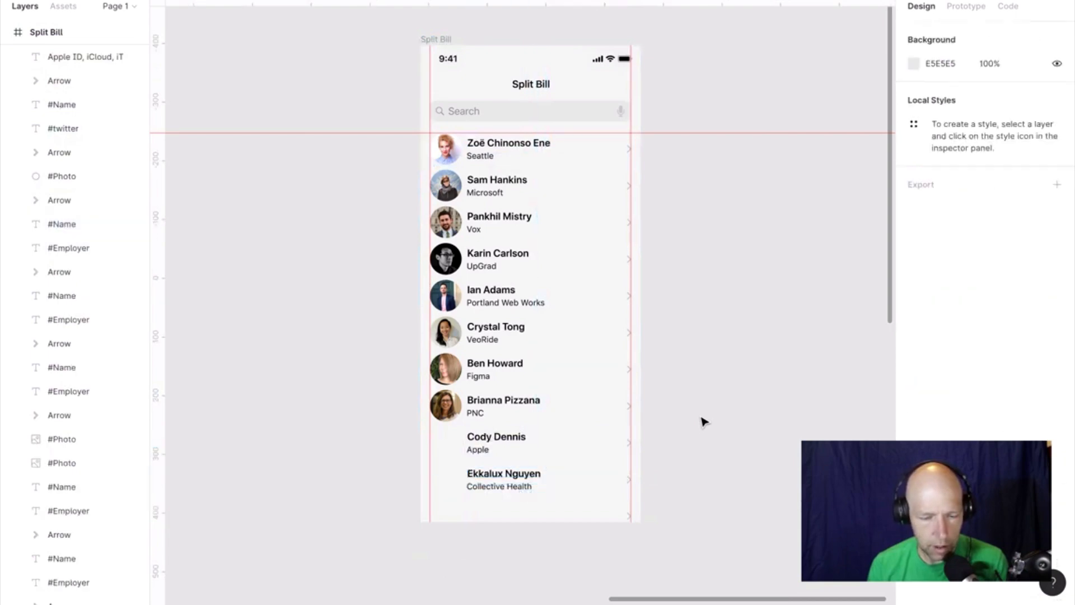
key(super+z)
key(super+z)
key(super+z)
key(super+z)
key(super+z)
key(super+z)
key(super+z)
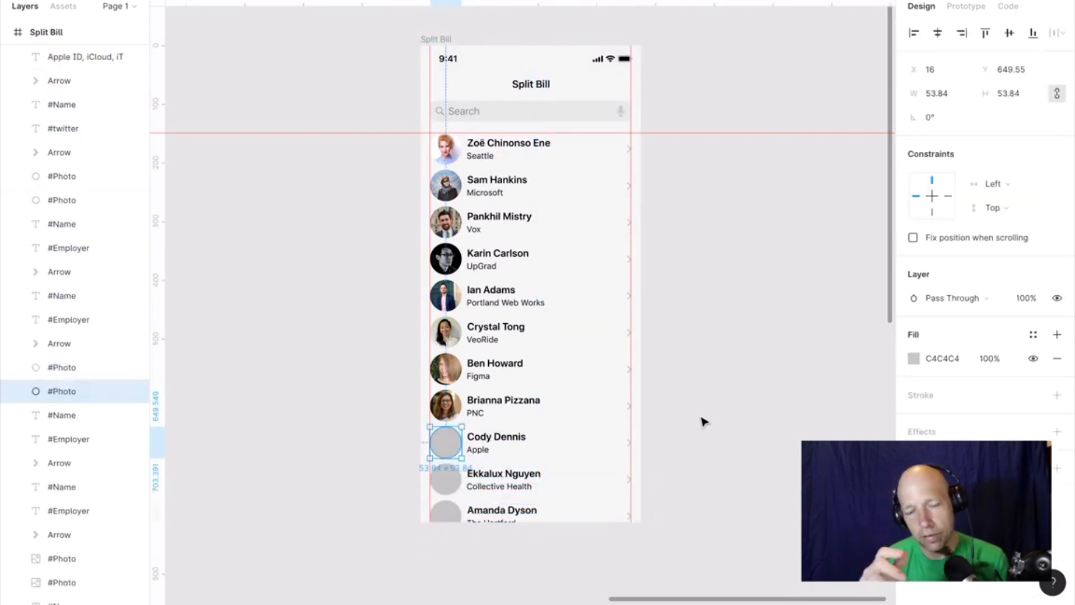
key(super+z)
key(super+z)
key(super+z)
key(super+z)
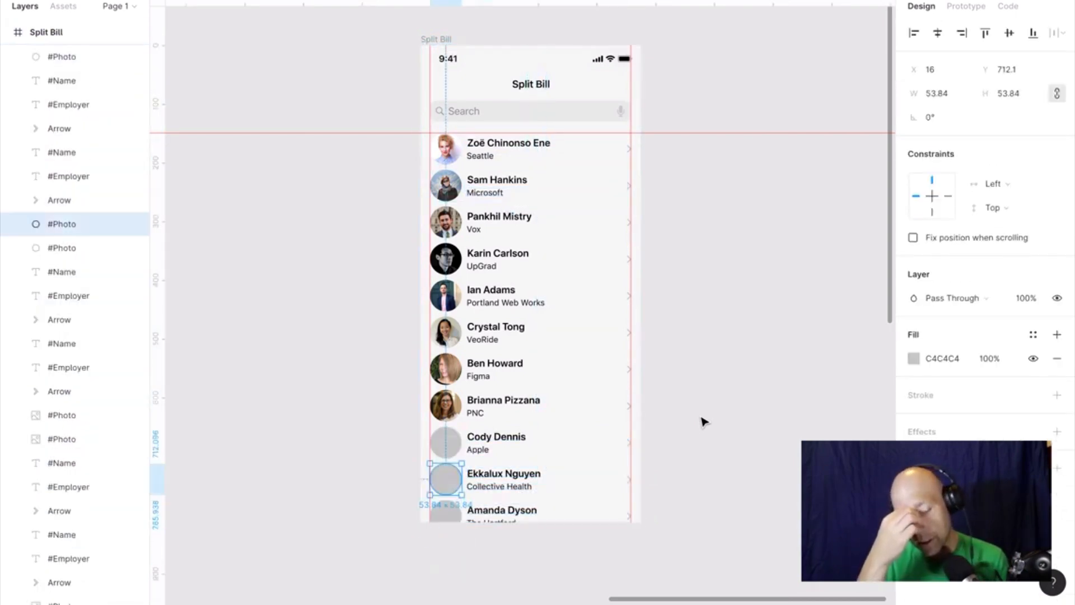
key(super+z)
key(super+z)
key(super+z)
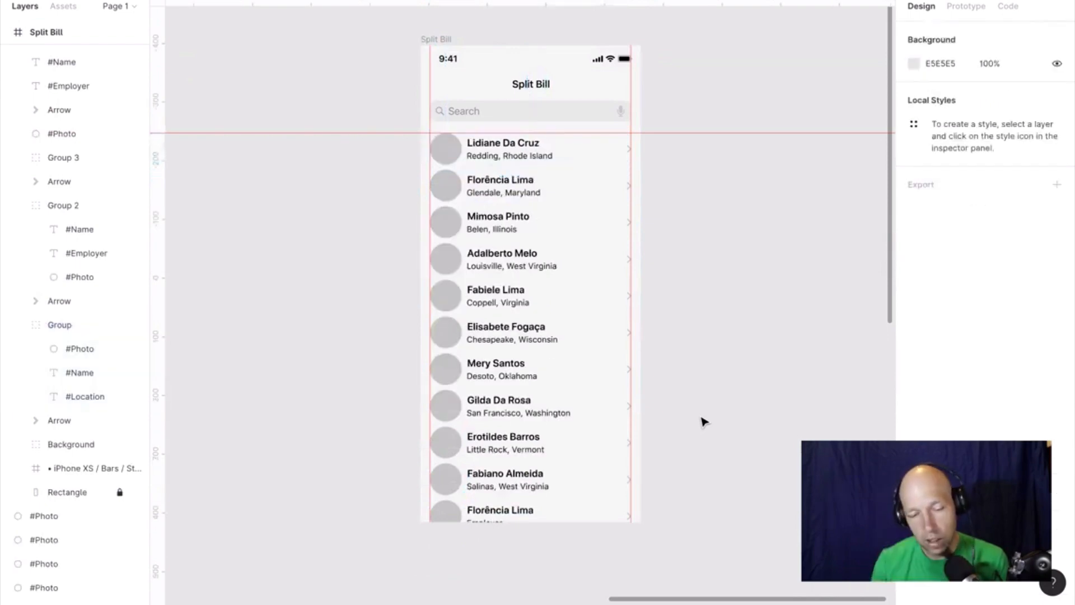
Delete the contact rows from the eighth downward, including their arrows and the leftover name text near the frame's lower edge.
click(457, 452)
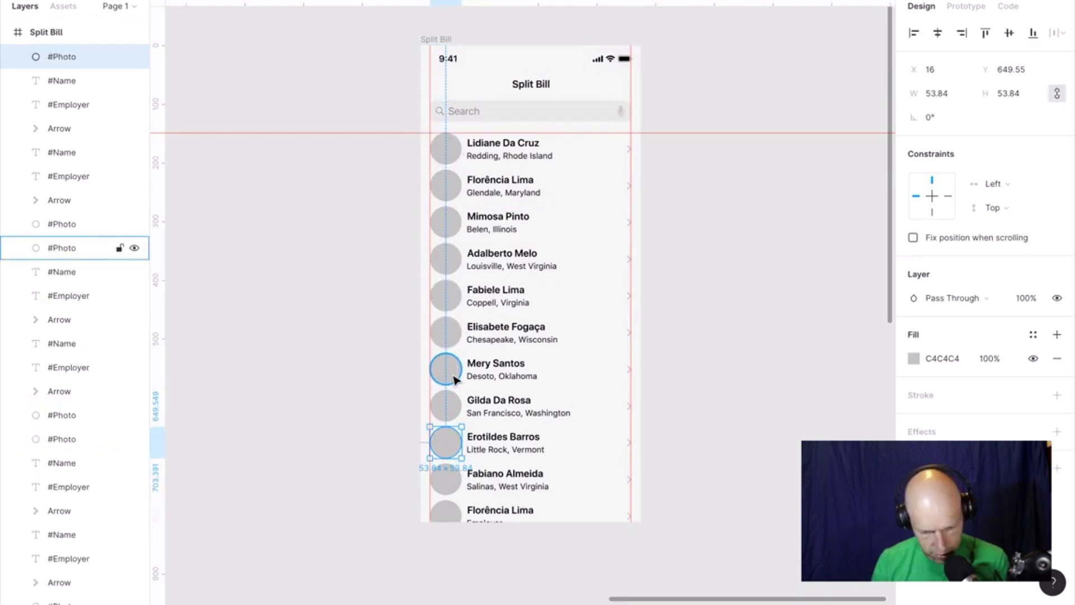
drag(655, 575, 432, 395)
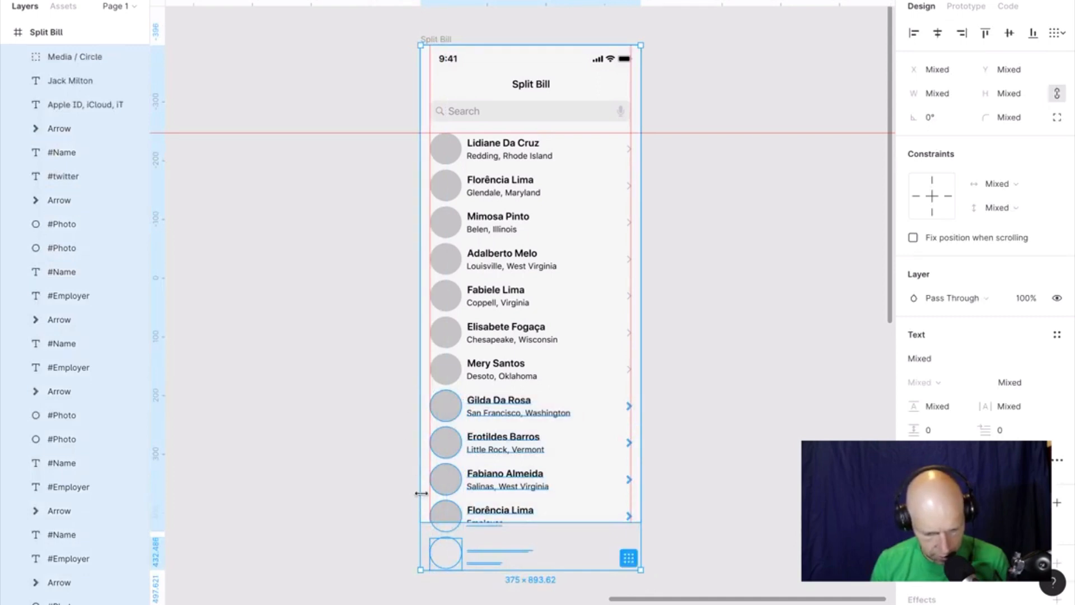
shift+click(544, 524)
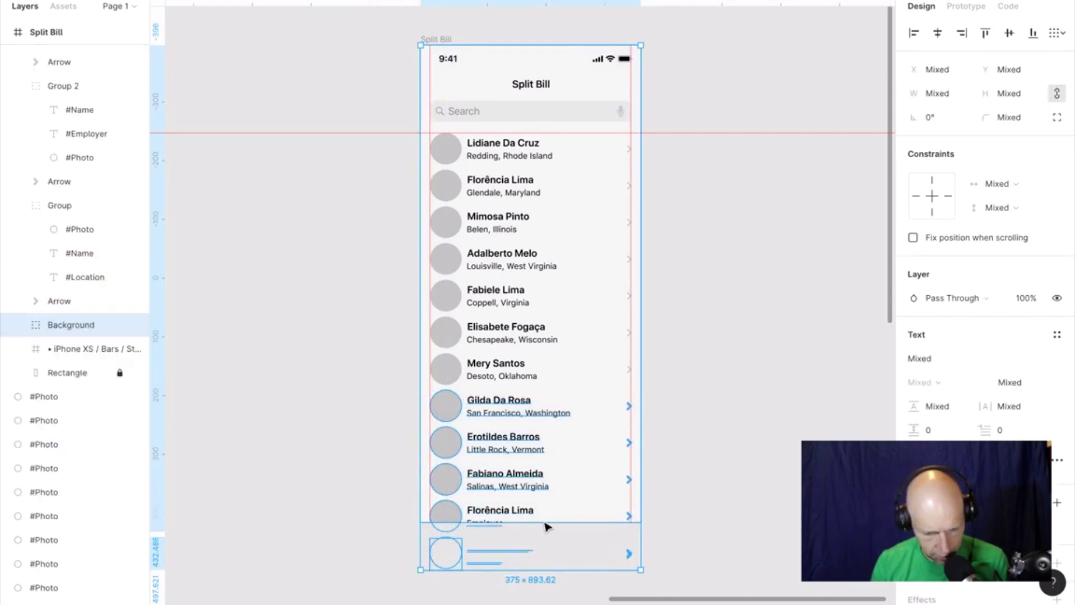
key(Delete)
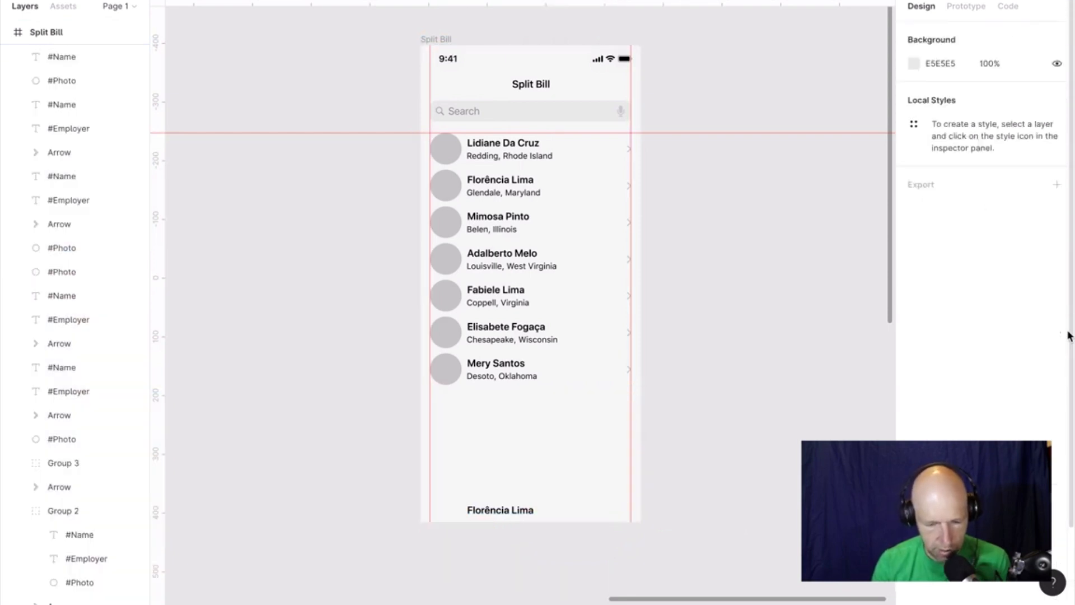
click(511, 514)
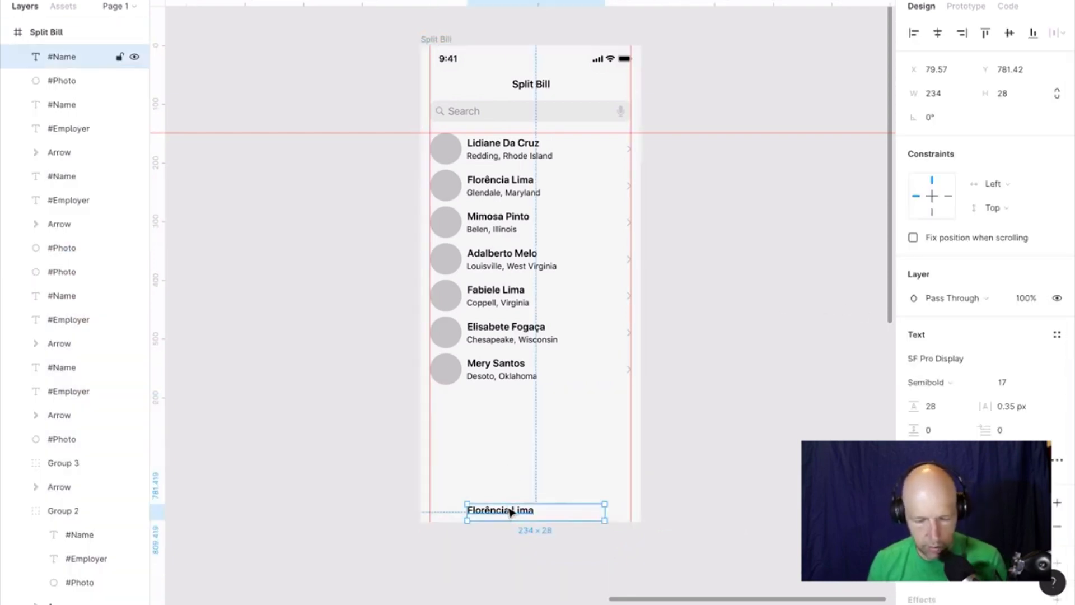
key(Delete)
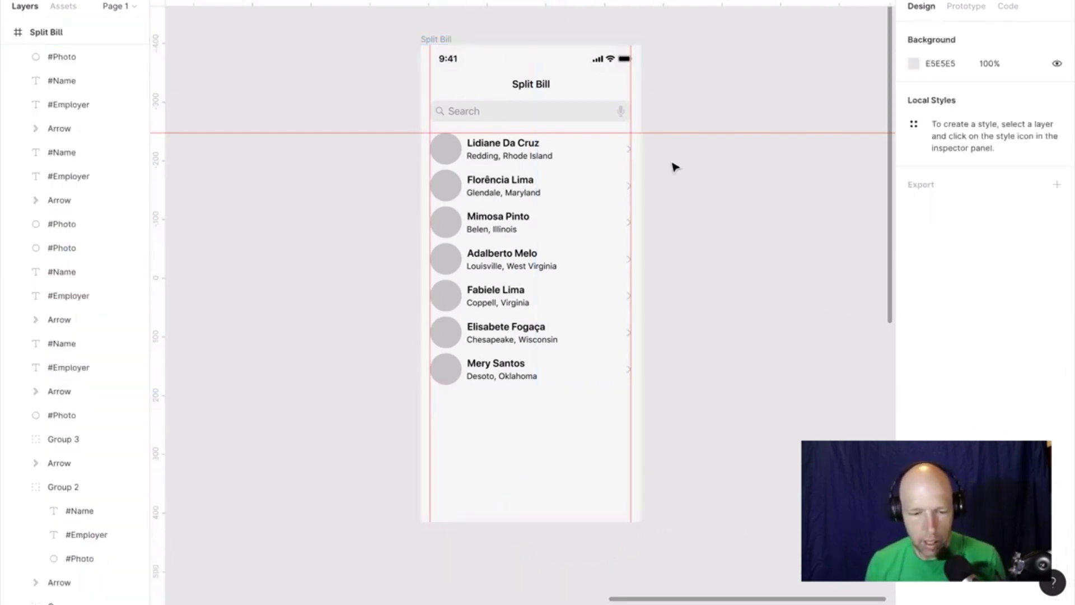
Rename the #Location text layer in the first row's group to #Employer.
click(504, 158)
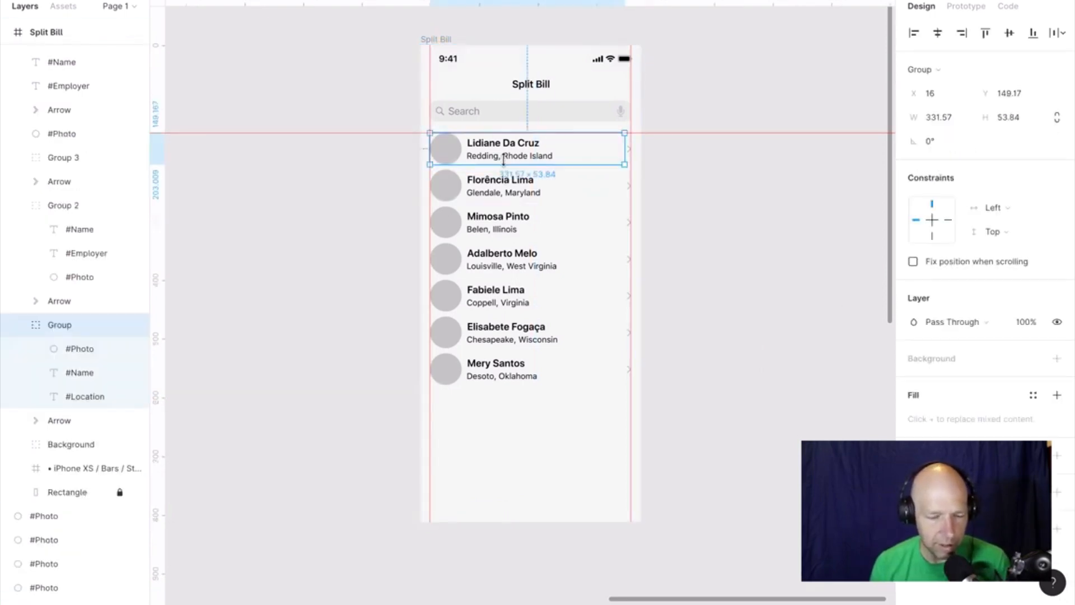
click(440, 41)
click(526, 162)
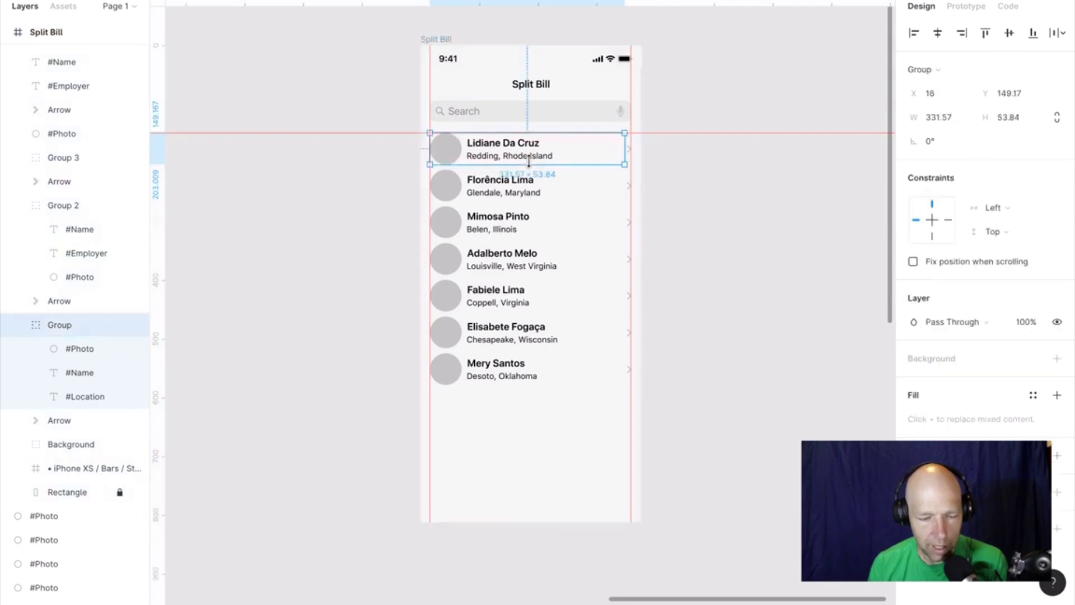
double_click(526, 159)
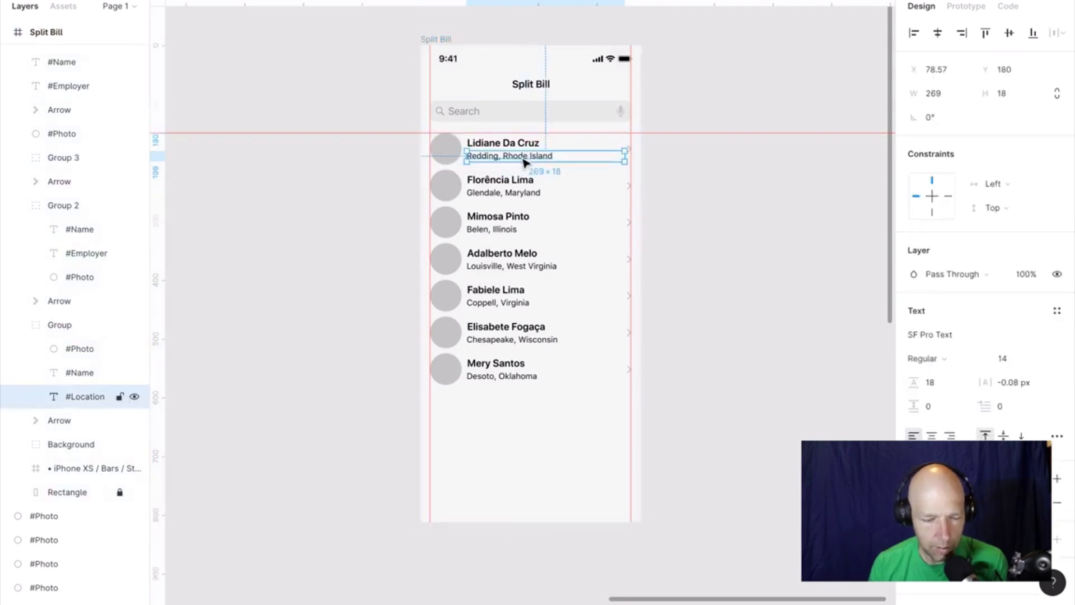
double_click(88, 398)
click(74, 398)
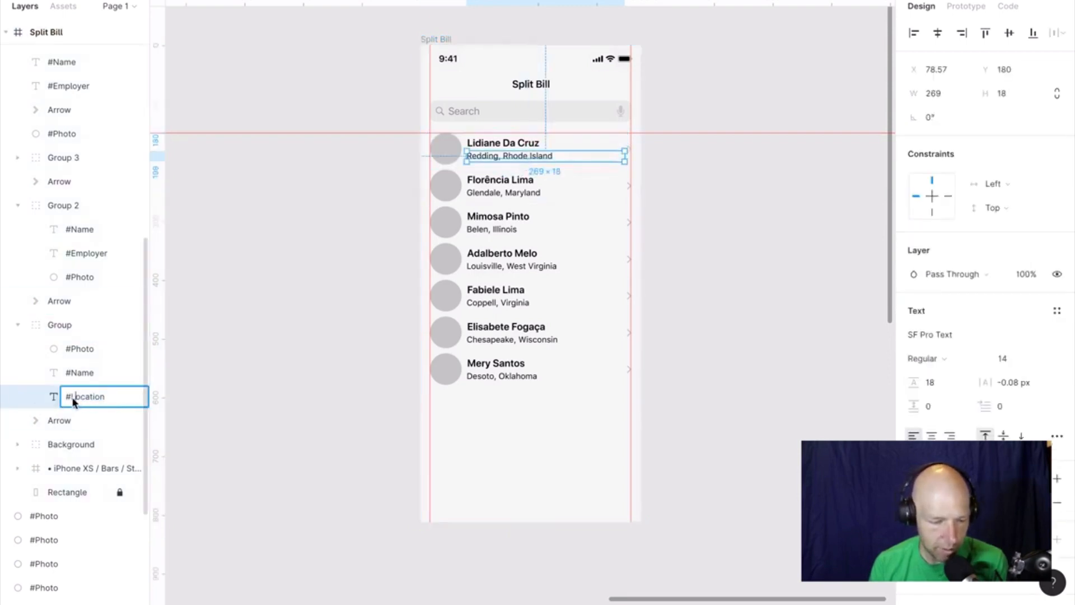
drag(72, 401, 152, 403)
text(Emplo)
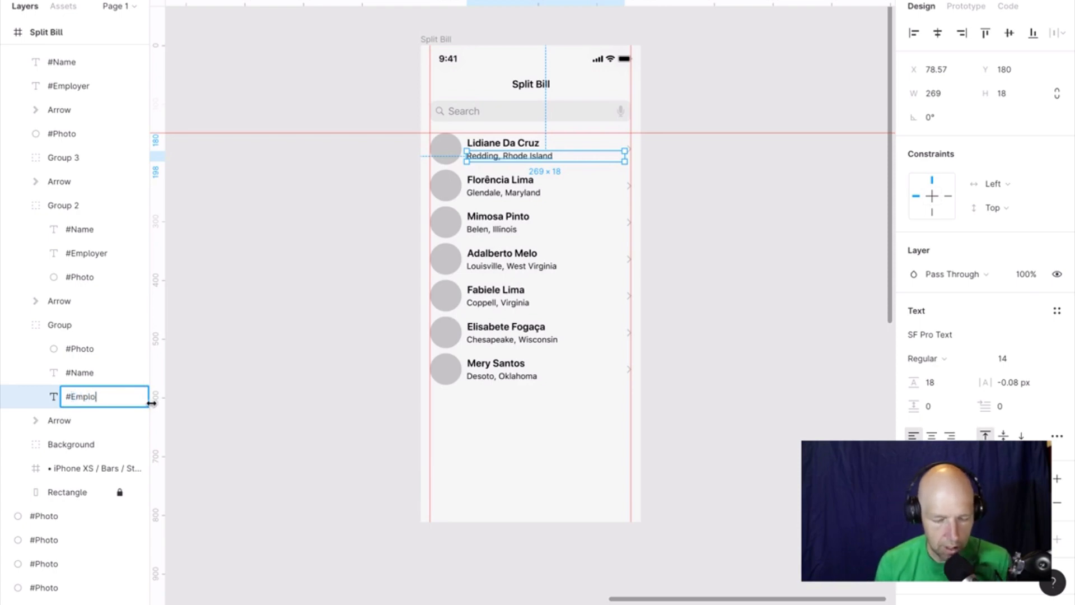
text(yer)
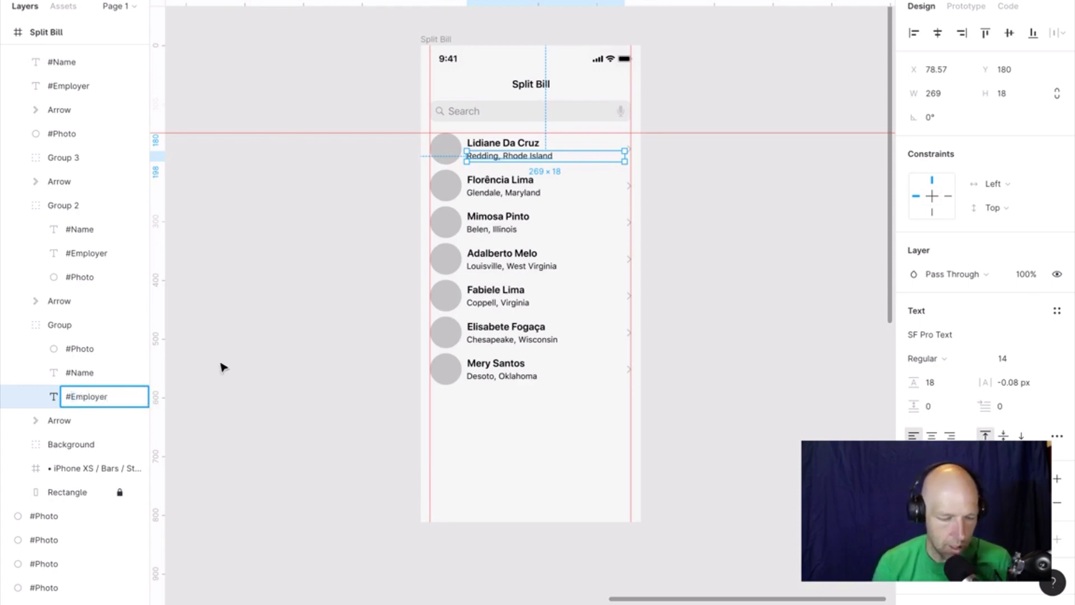
click(275, 310)
Switch to the Former colleagues spreadsheet, sort the Students sheet A → Z by the Name column and copy its shareable link.
key(super+Tab)
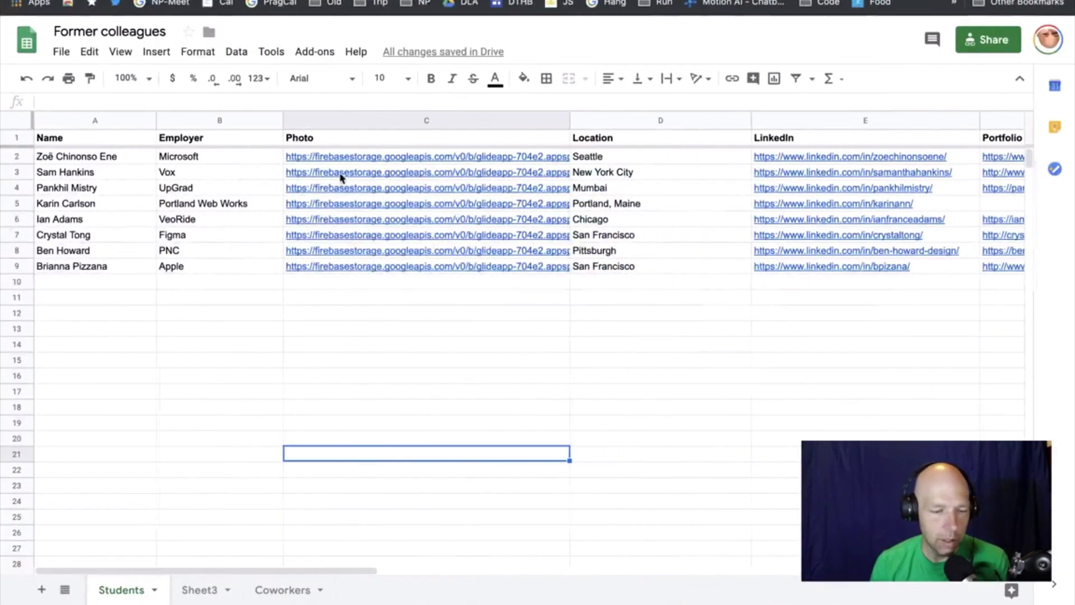
click(149, 123)
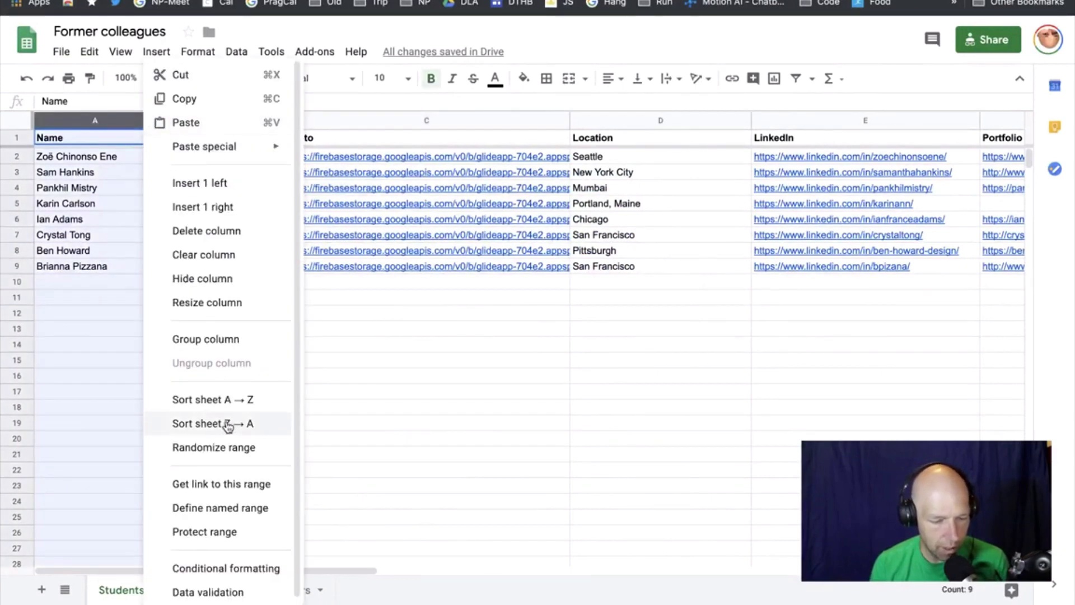
click(227, 400)
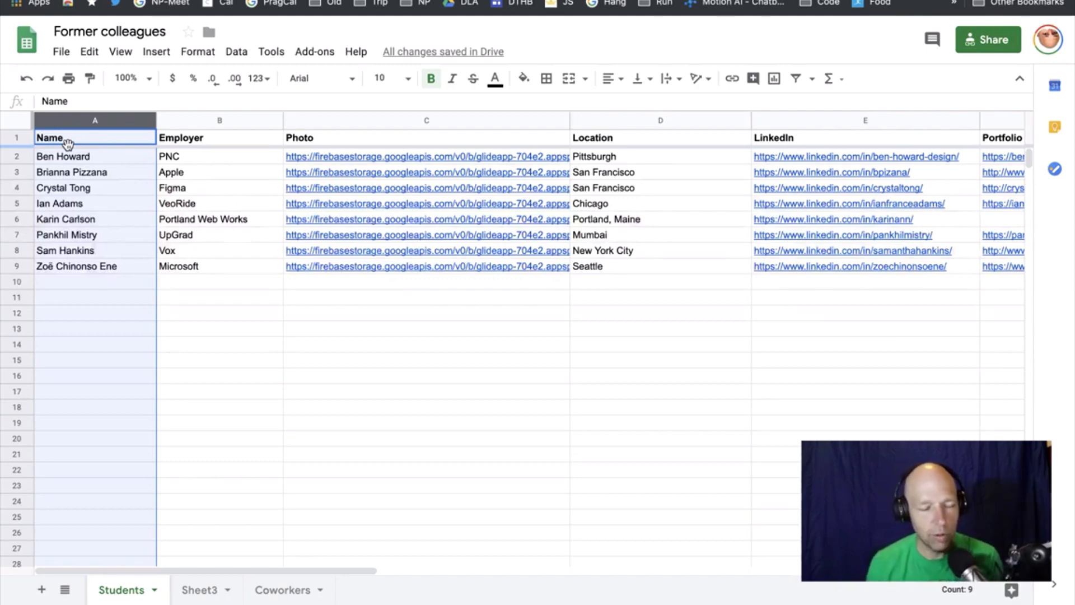
click(991, 41)
click(662, 267)
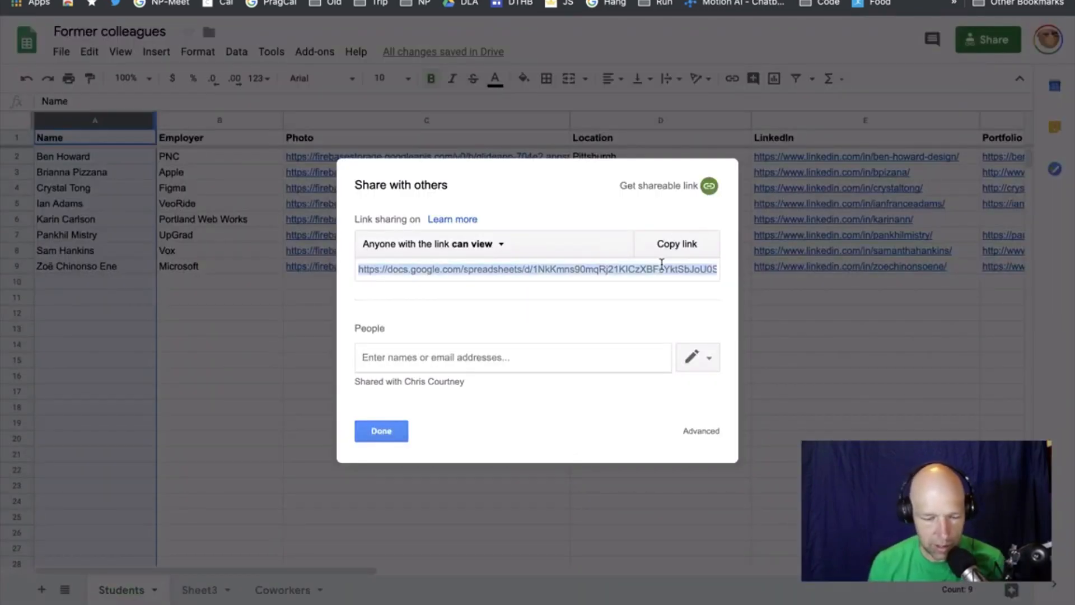
Switch back to Figma and try to sync the Split Bill frame through Google sheets sync with the copied link, limited to the current page.
key(super+Tab)
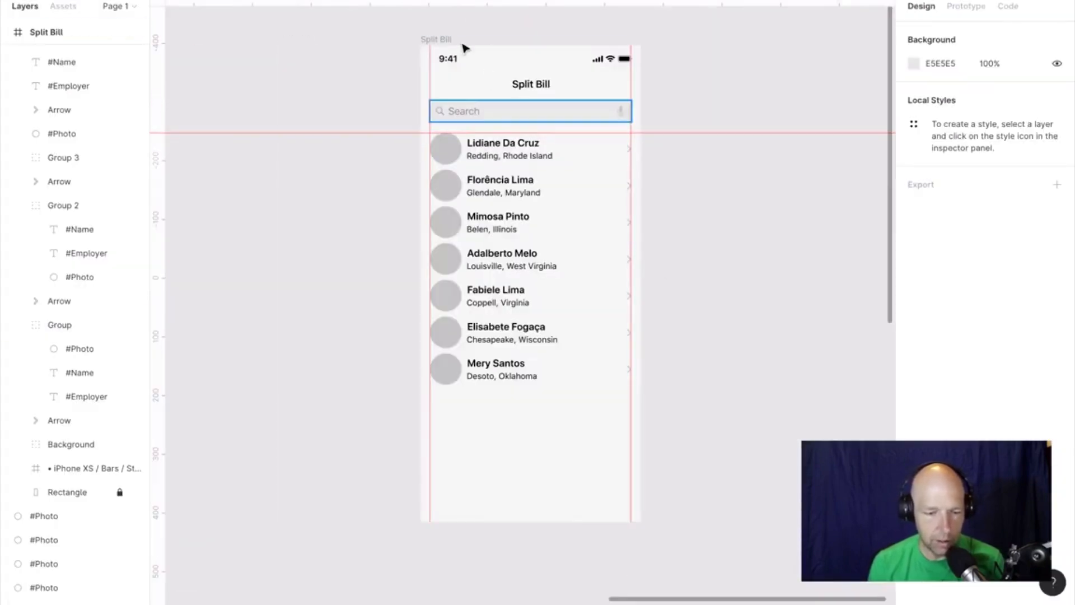
click(440, 39)
right_click(510, 84)
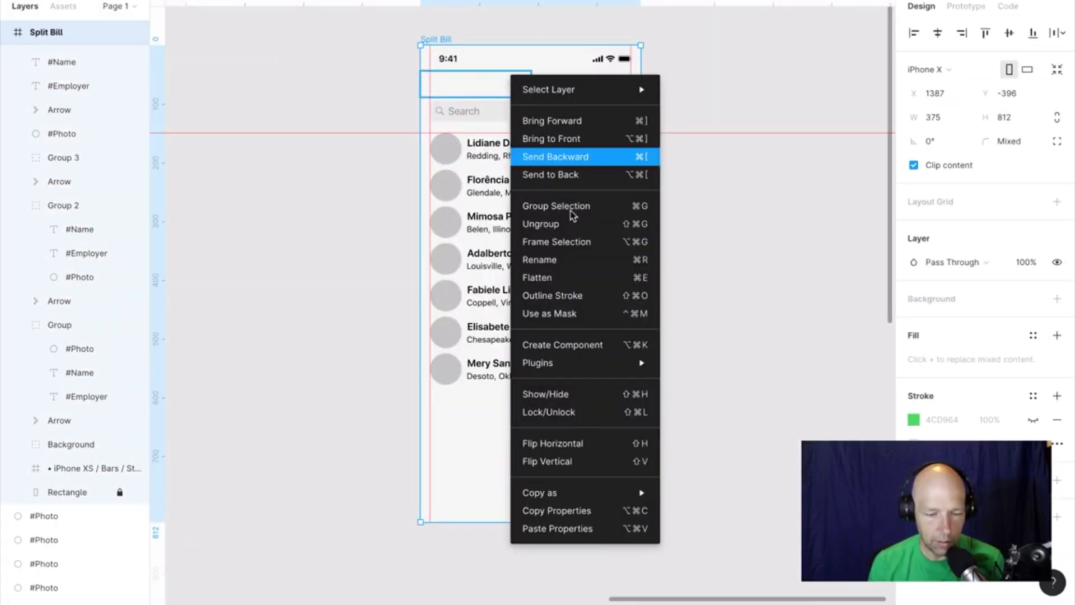
mouse_move(588, 362)
mouse_move(693, 213)
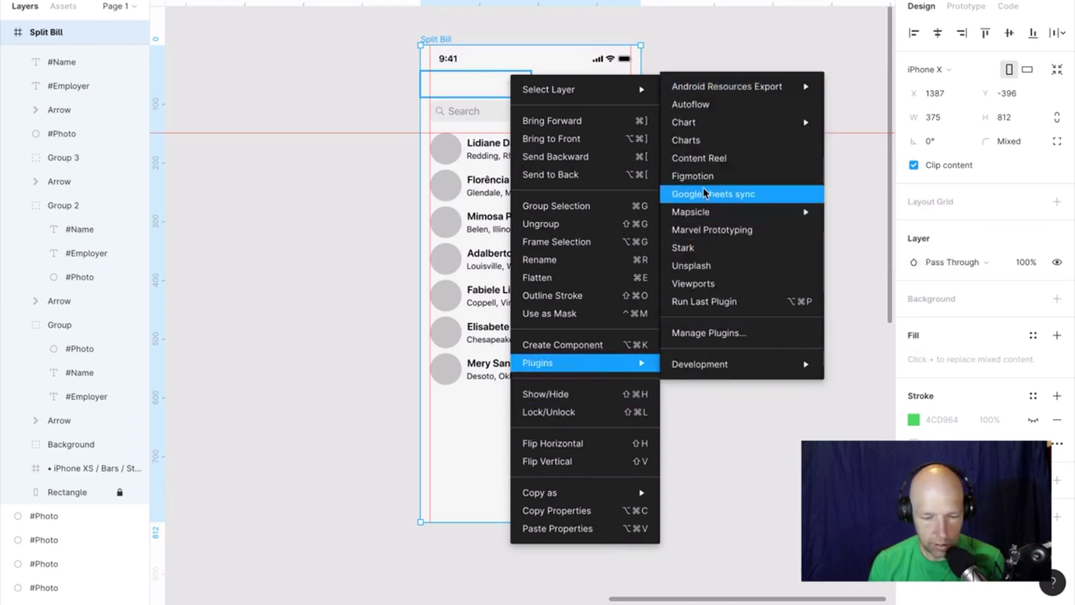
click(703, 192)
click(556, 290)
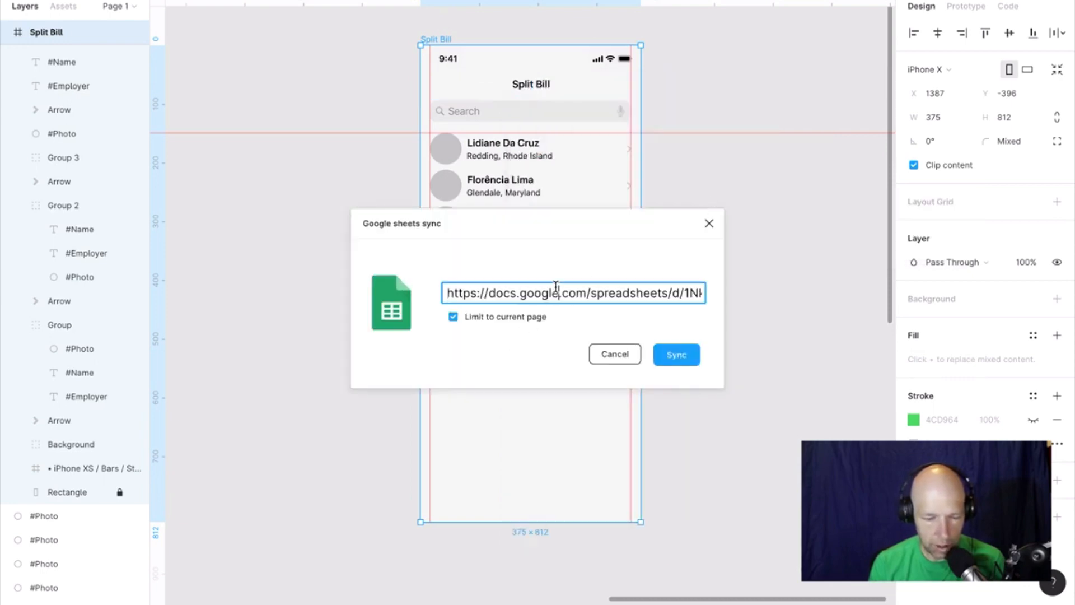
key(ctrl+a)
key(BackSpace)
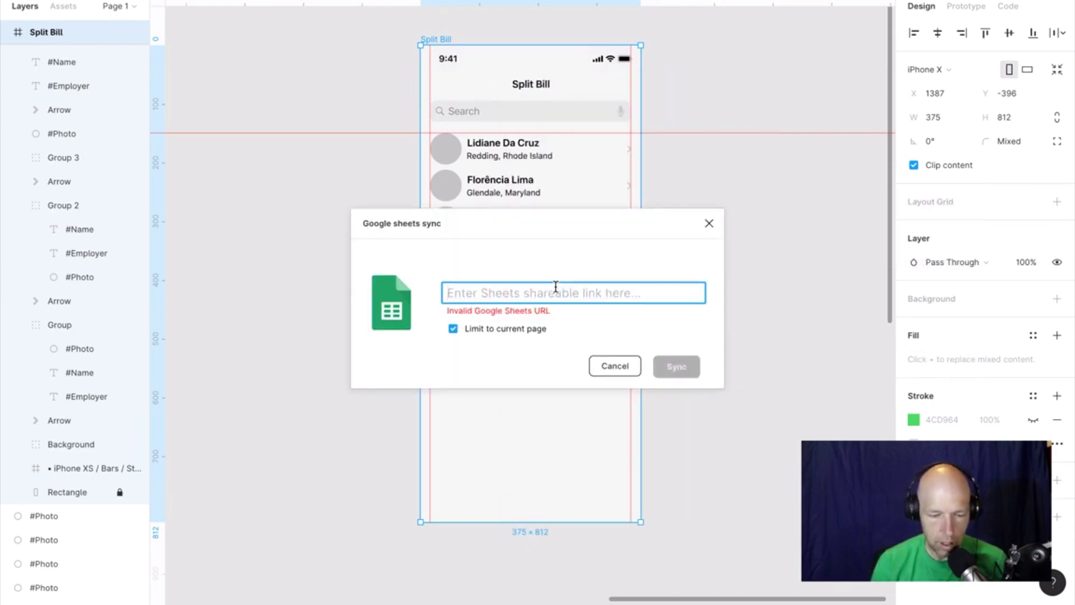
key(ctrl+v)
click(677, 363)
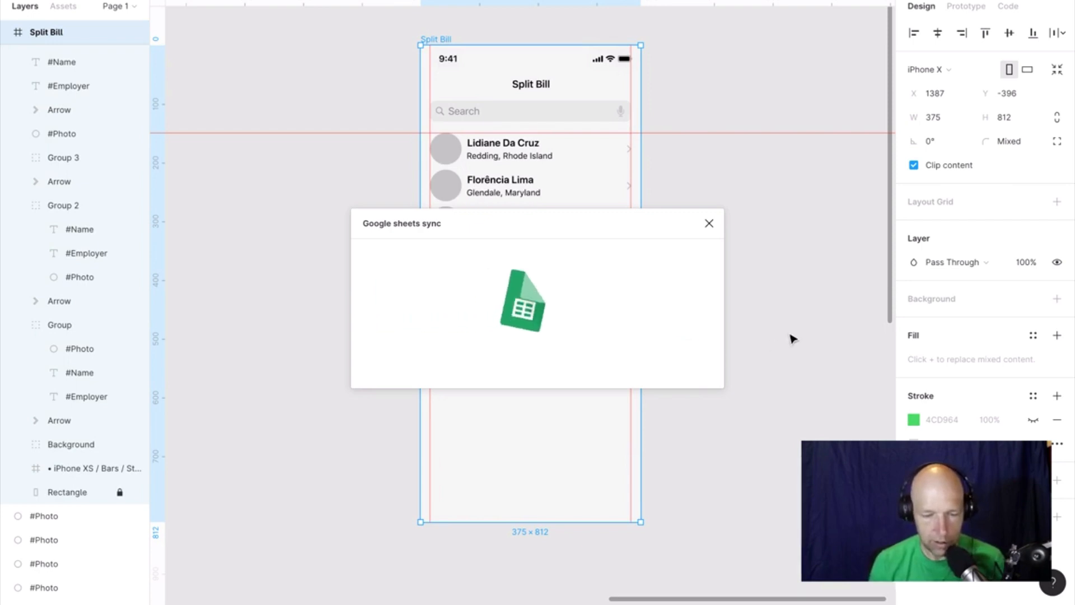
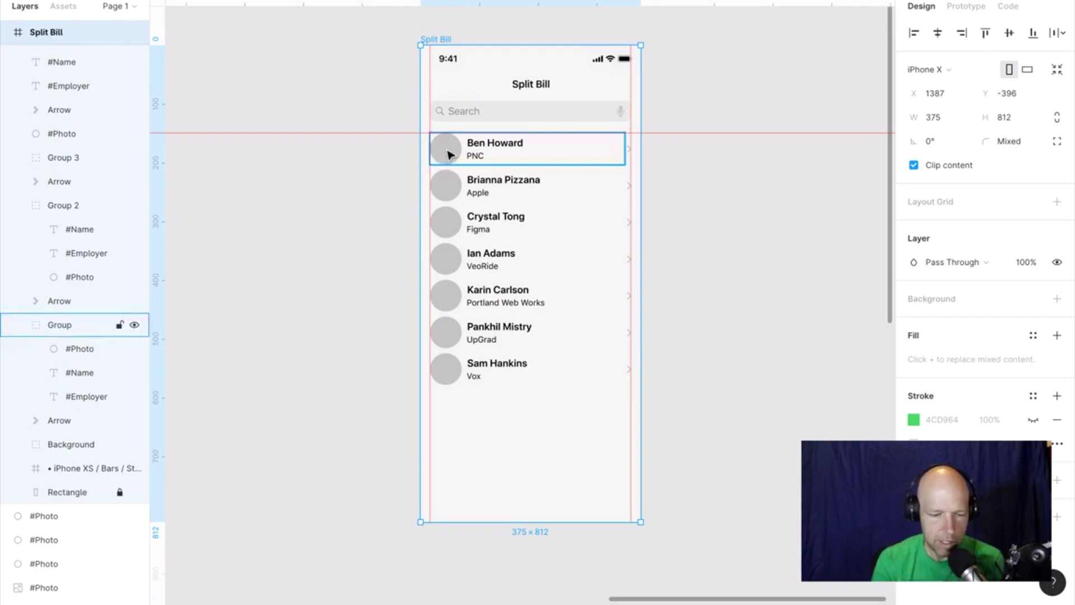
Inspect the empty photo circles in the list and undo the sync of the Split Bill frame.
scroll(448, 153, up, 5)
scroll(449, 154, down, 3)
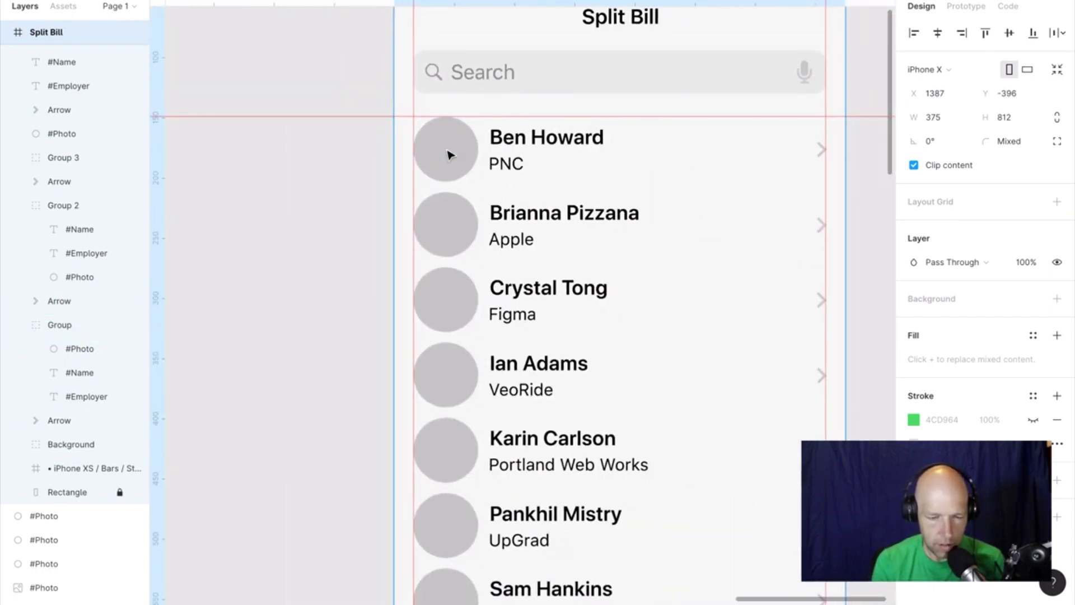
key(ctrl+z)
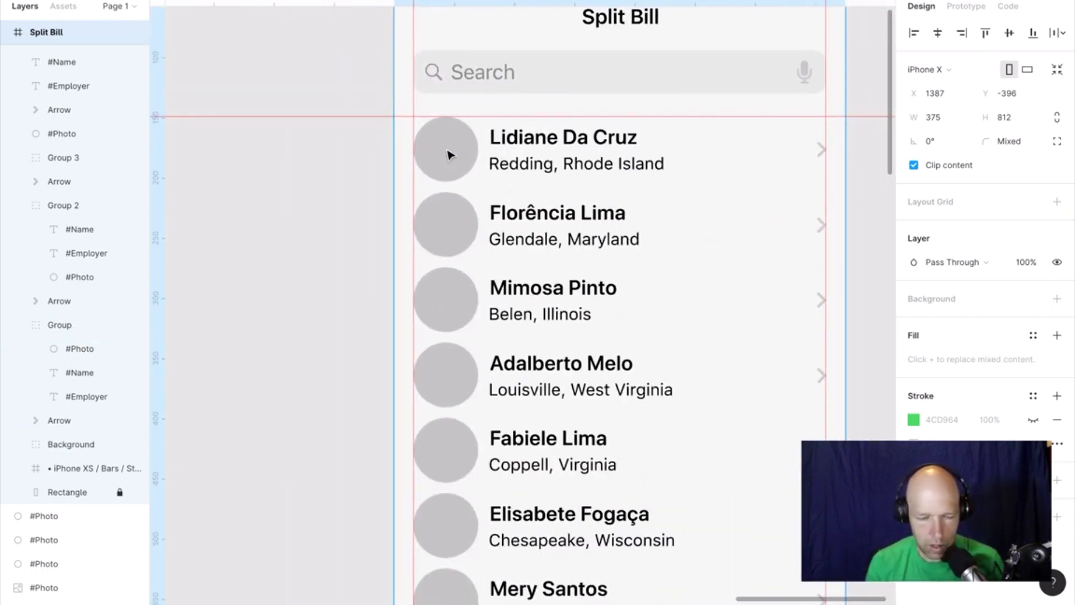
Try running Google sheets sync with only the first contact row's group selected.
click(448, 154)
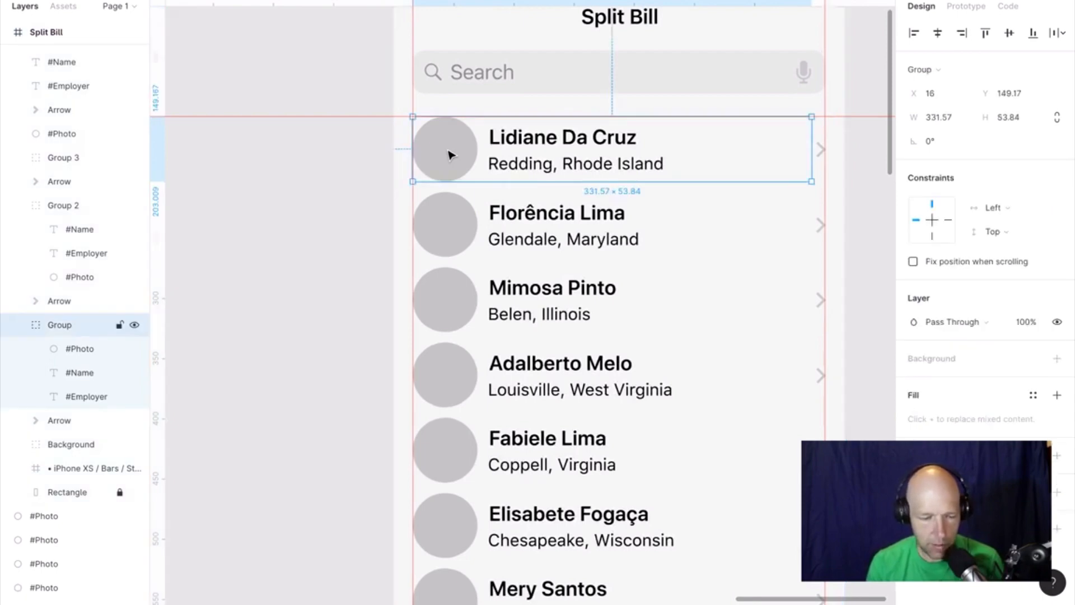
right_click(450, 154)
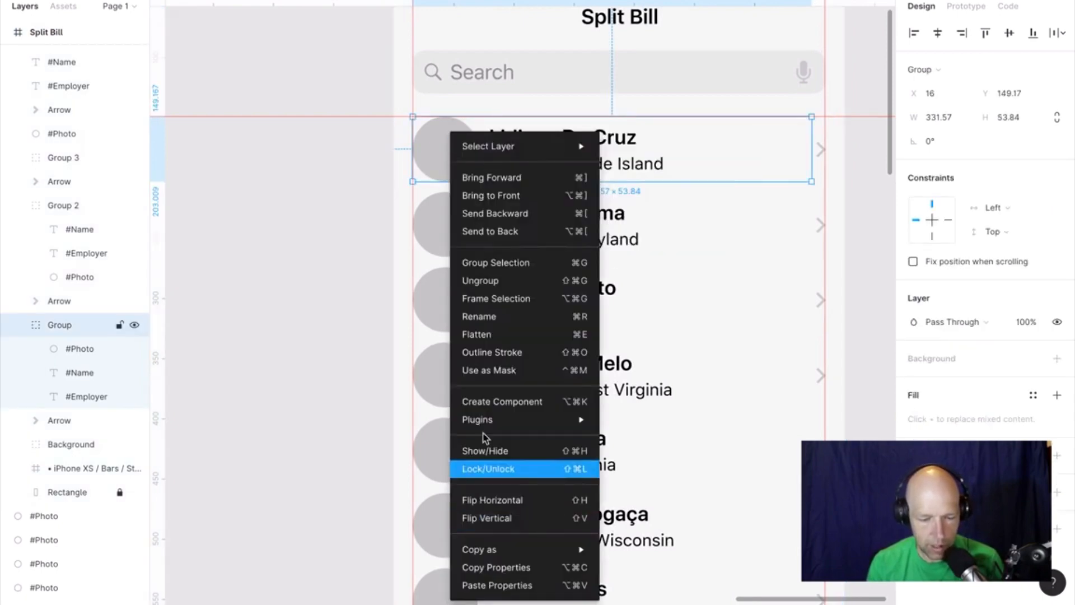
mouse_move(487, 420)
mouse_move(623, 417)
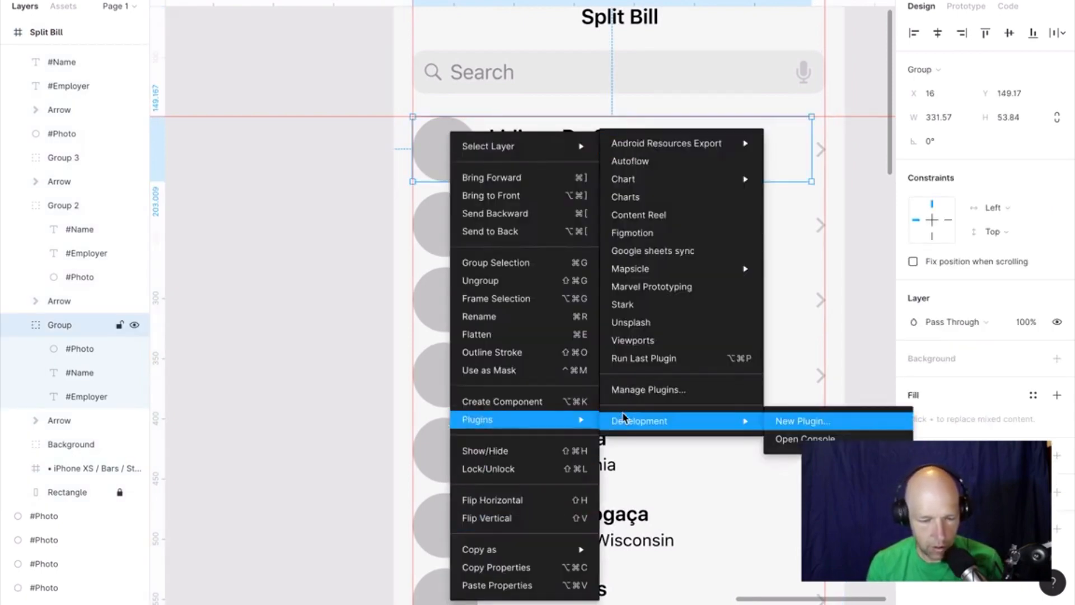
click(632, 251)
click(679, 354)
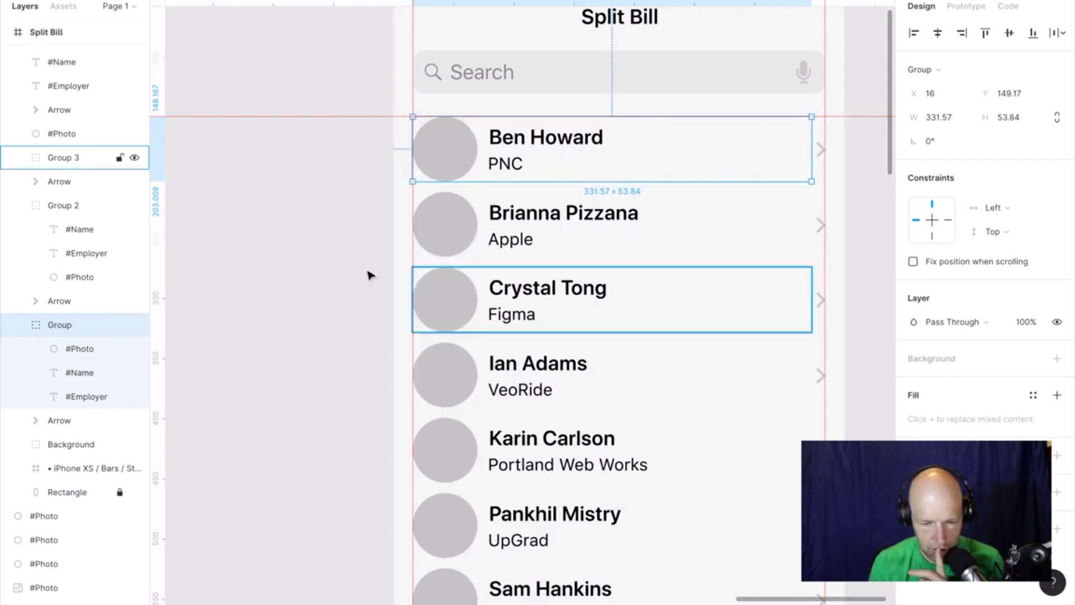
Undo the sync run from the first row's group and clear the selection.
key(ctrl+z)
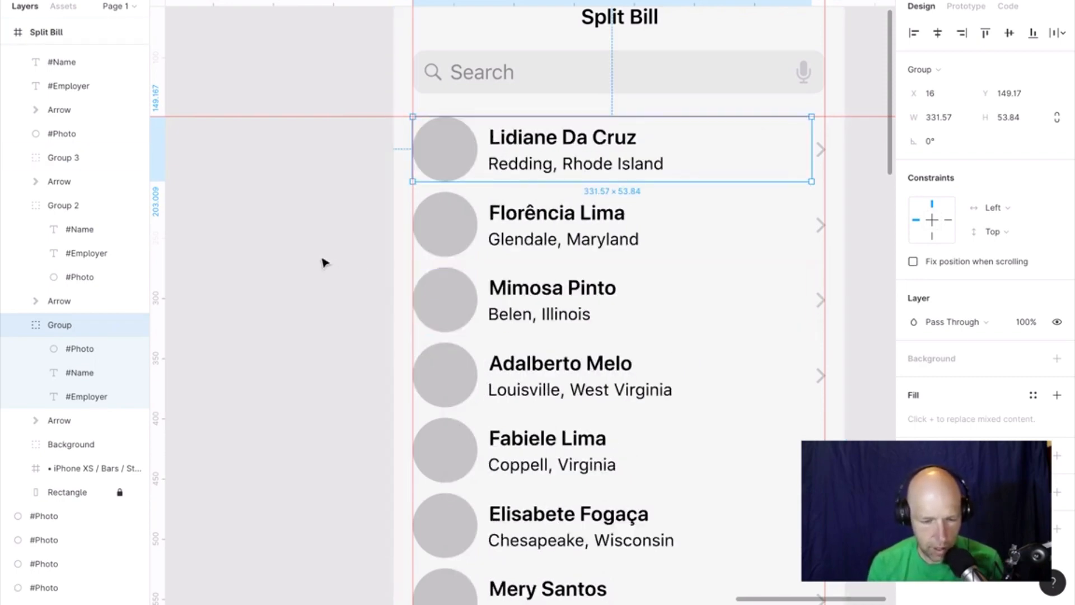
click(323, 262)
scroll(323, 262, down, 5)
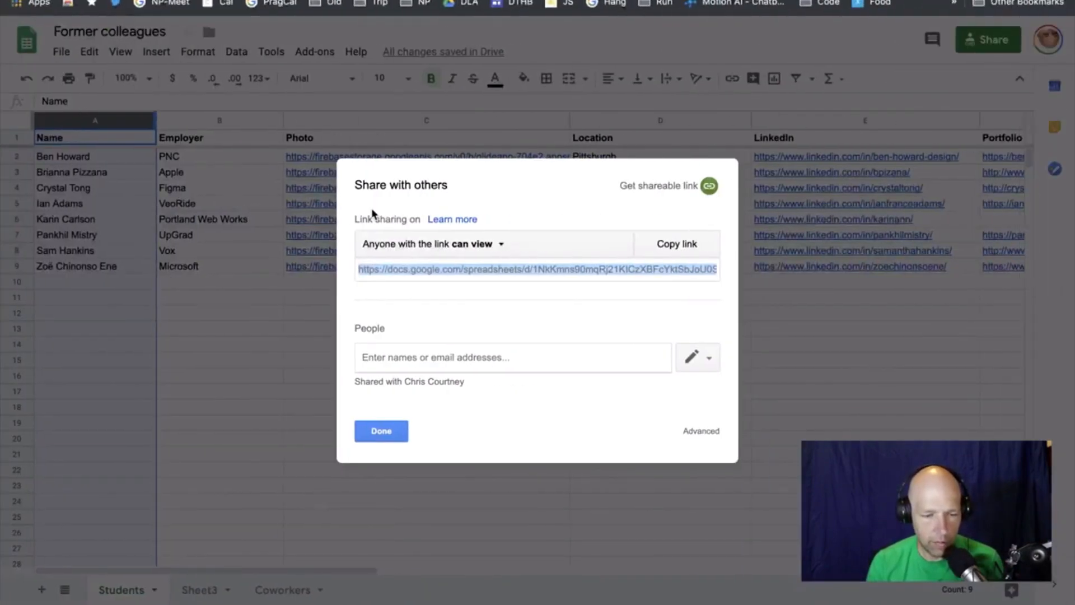
Close the sharing settings and move the Photo column between Portfolio and Background in the Students sheet.
click(384, 431)
click(672, 423)
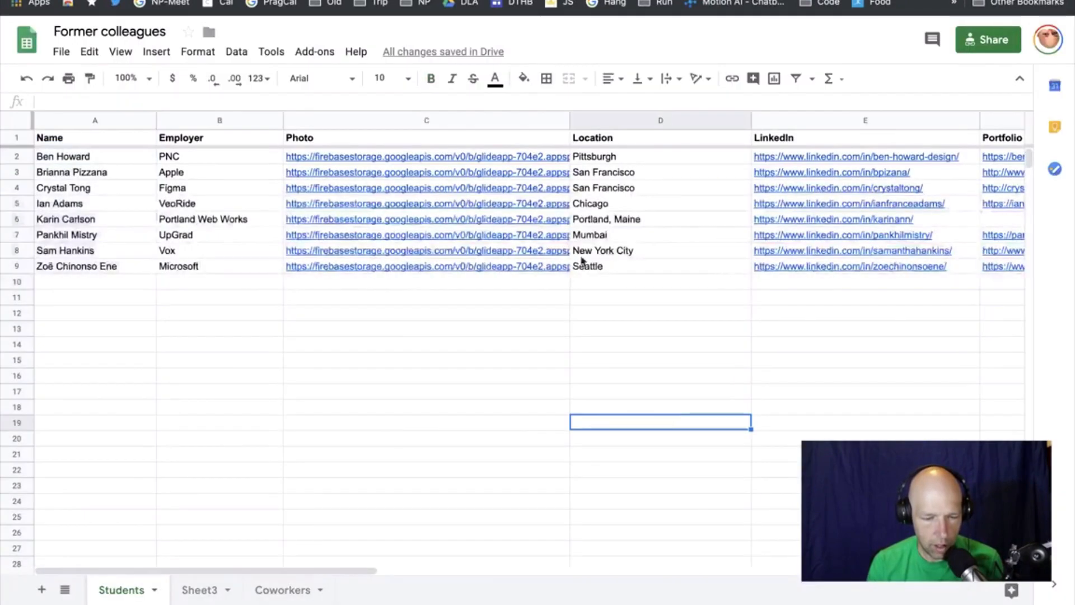
click(364, 121)
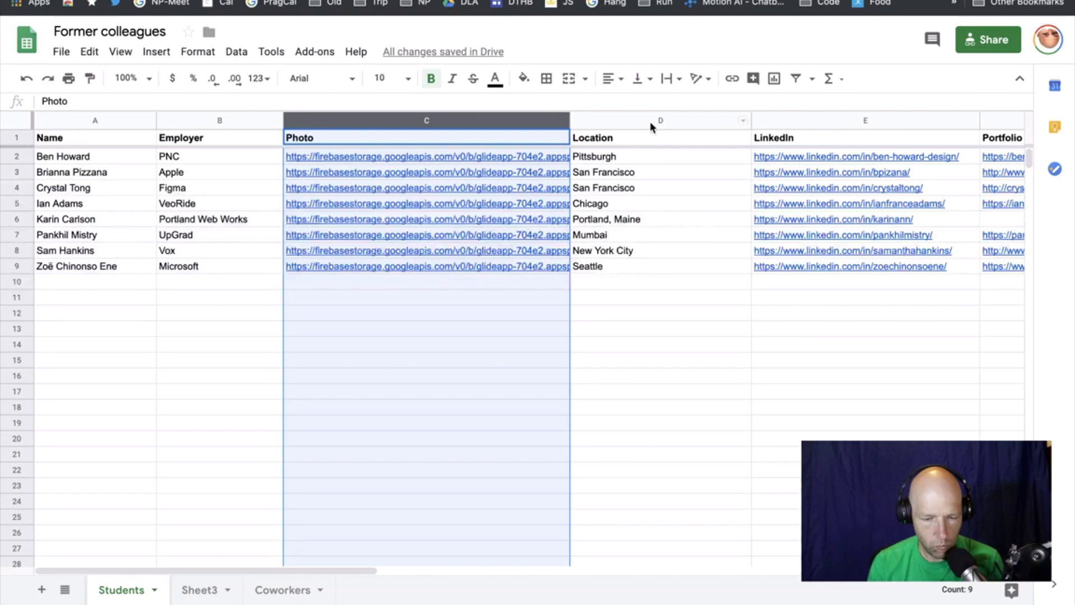
drag(460, 120, 631, 125)
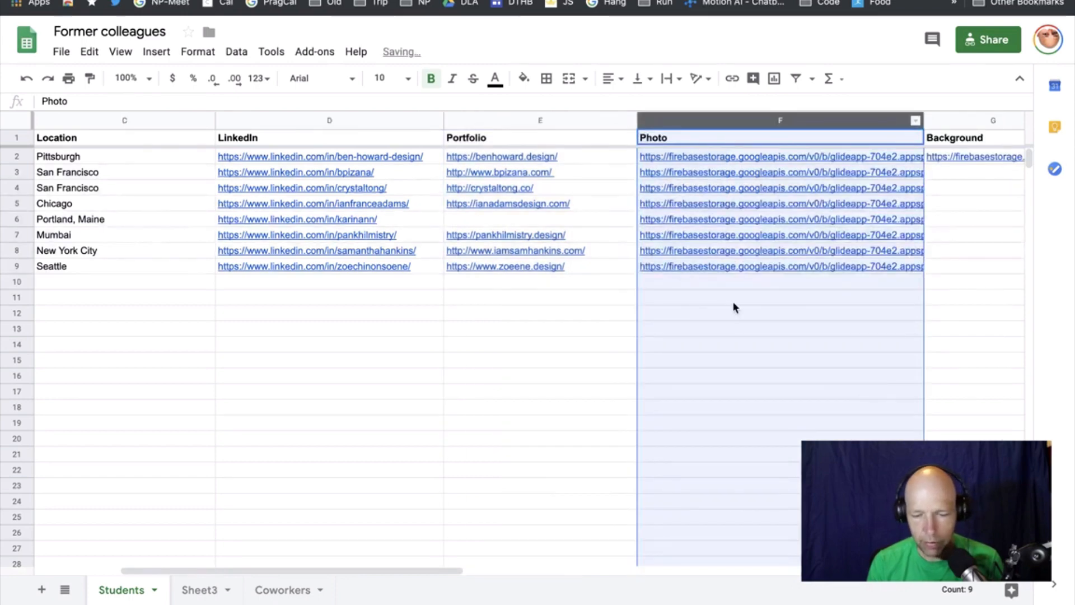
scroll(733, 307, left, 3)
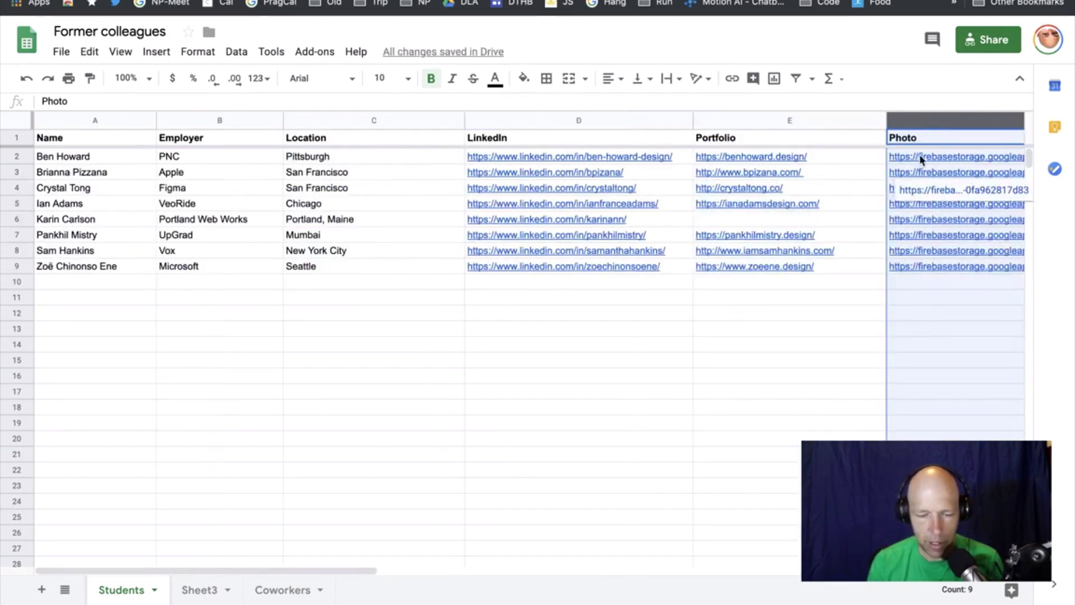
Check the first contact's photo link by opening its image, then return to the start of the sheet.
double_click(920, 157)
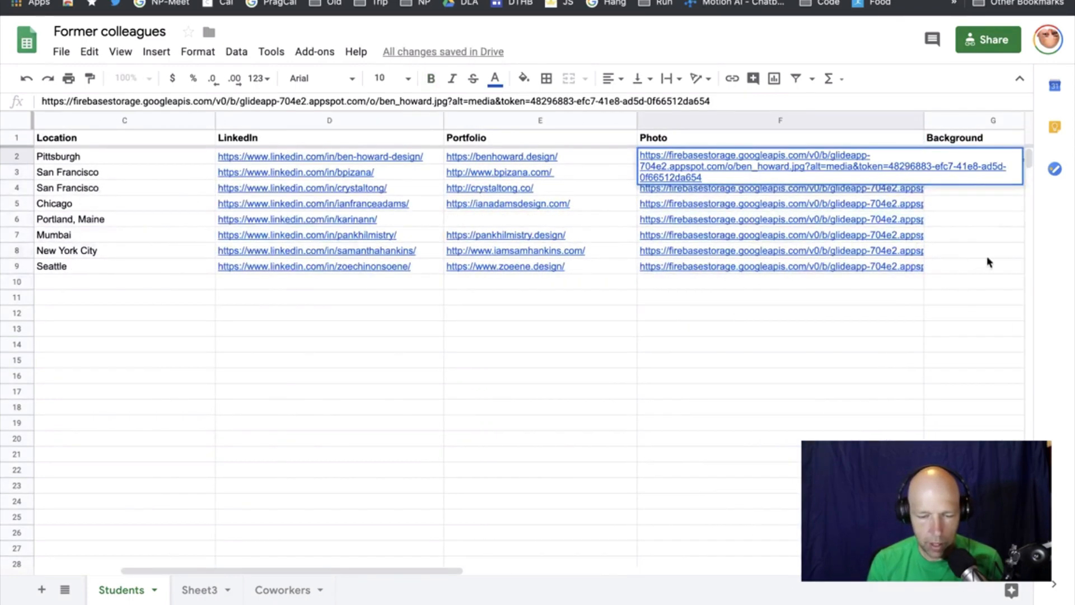
key(Escape)
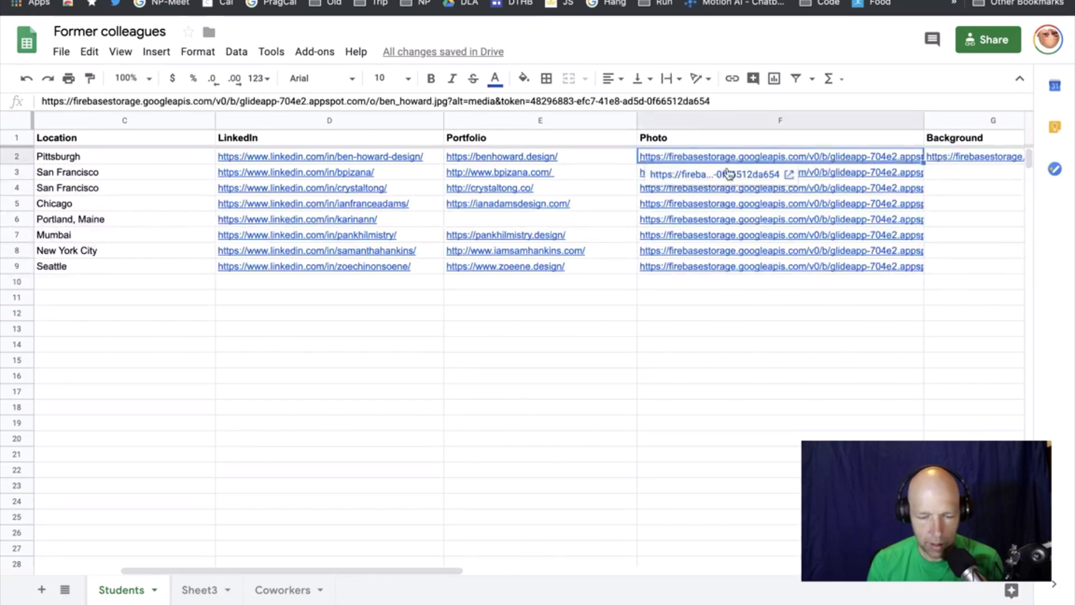
click(728, 173)
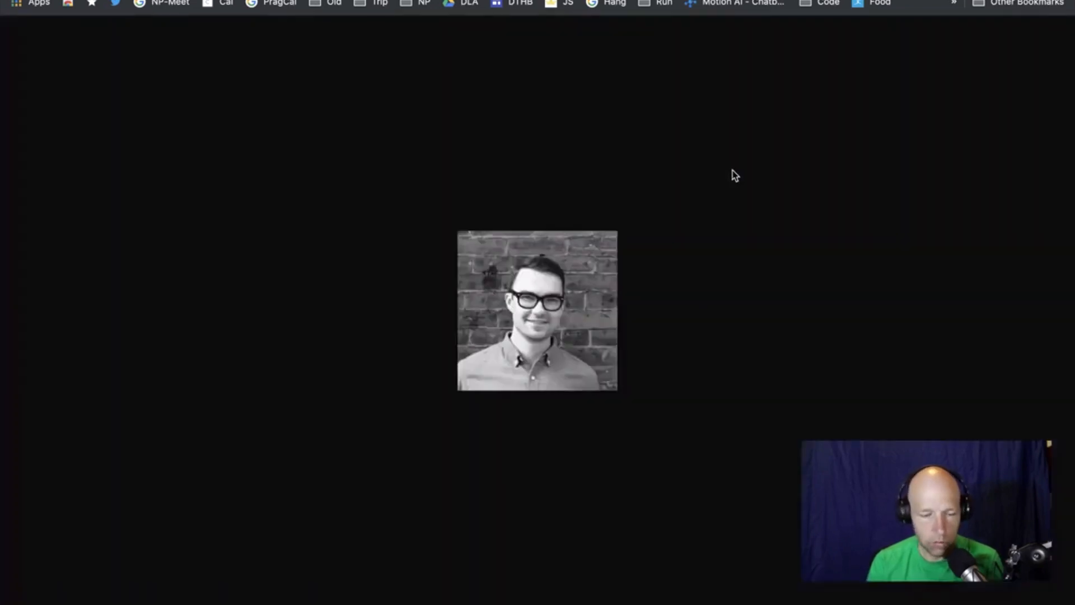
key(super+w)
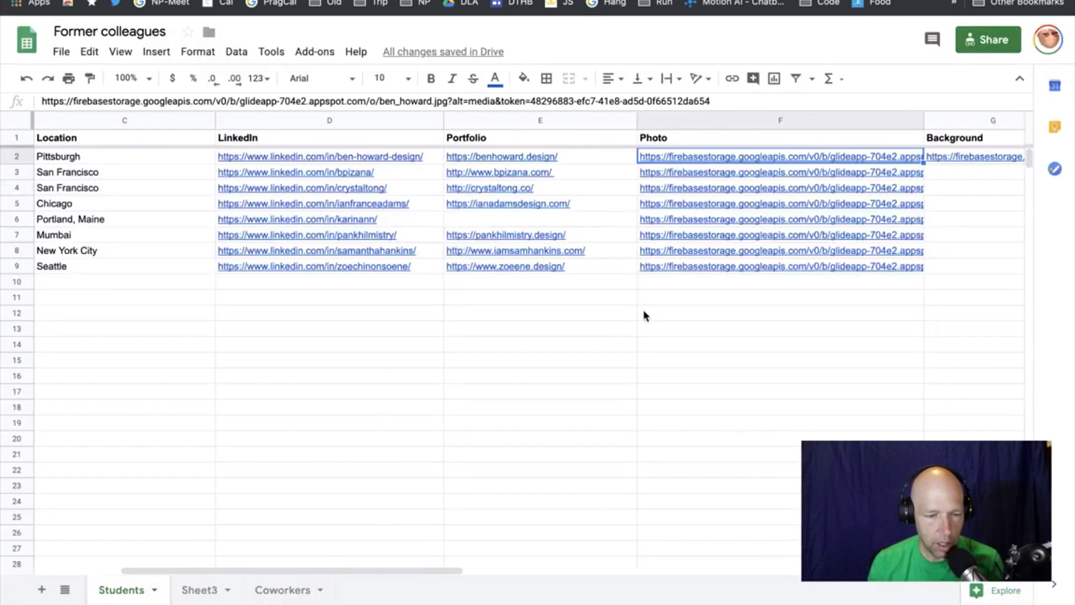
scroll(149, 169, left, 5)
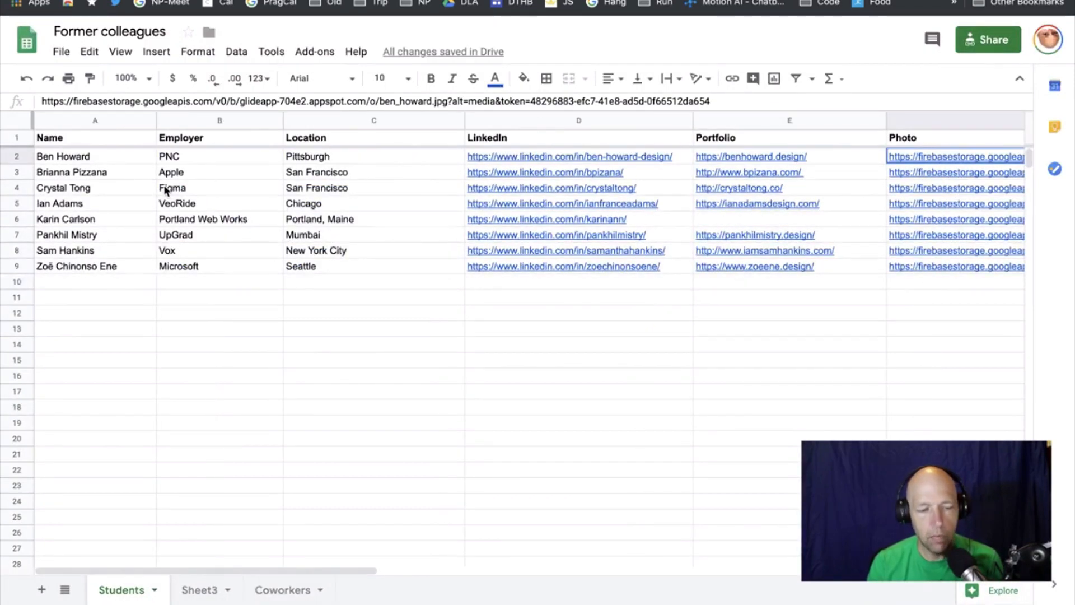
Switch back to Figma and ungroup the first contact row in the Split Bill frame.
key(super+Tab)
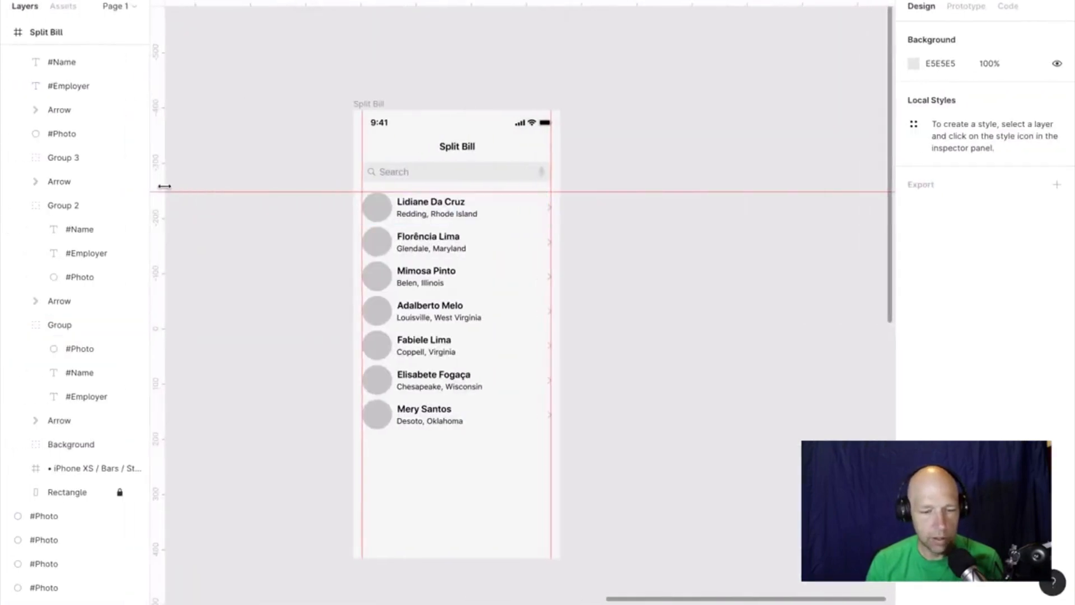
click(375, 224)
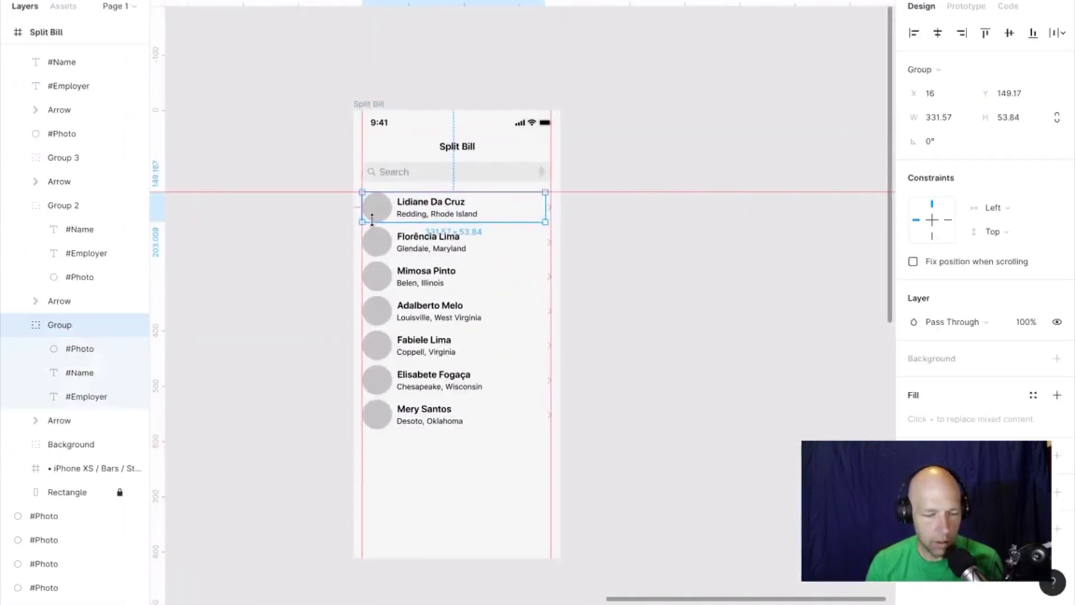
click(379, 219)
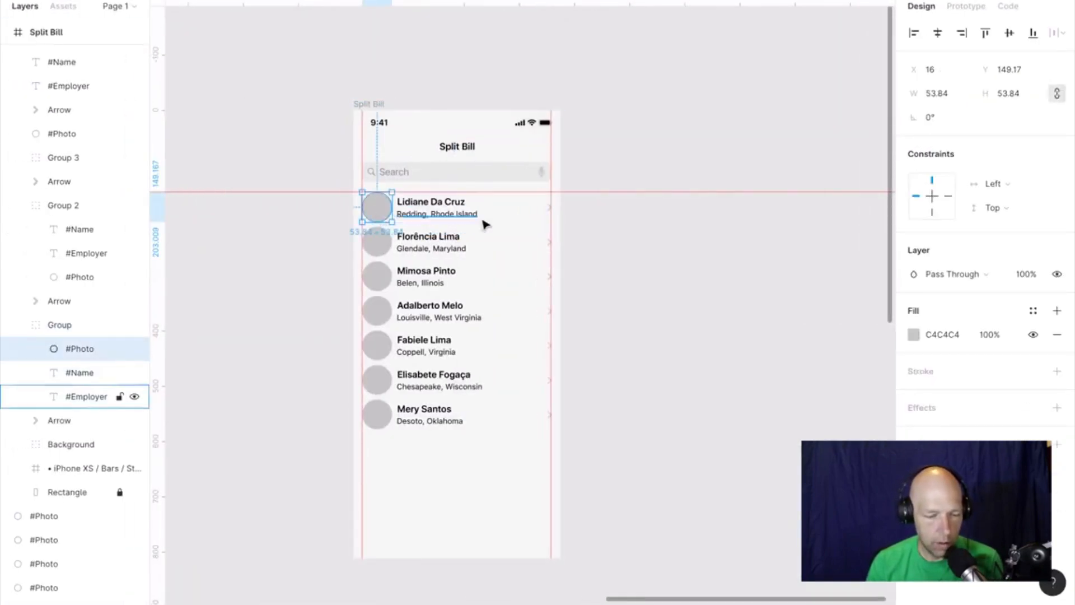
double_click(510, 216)
click(469, 215)
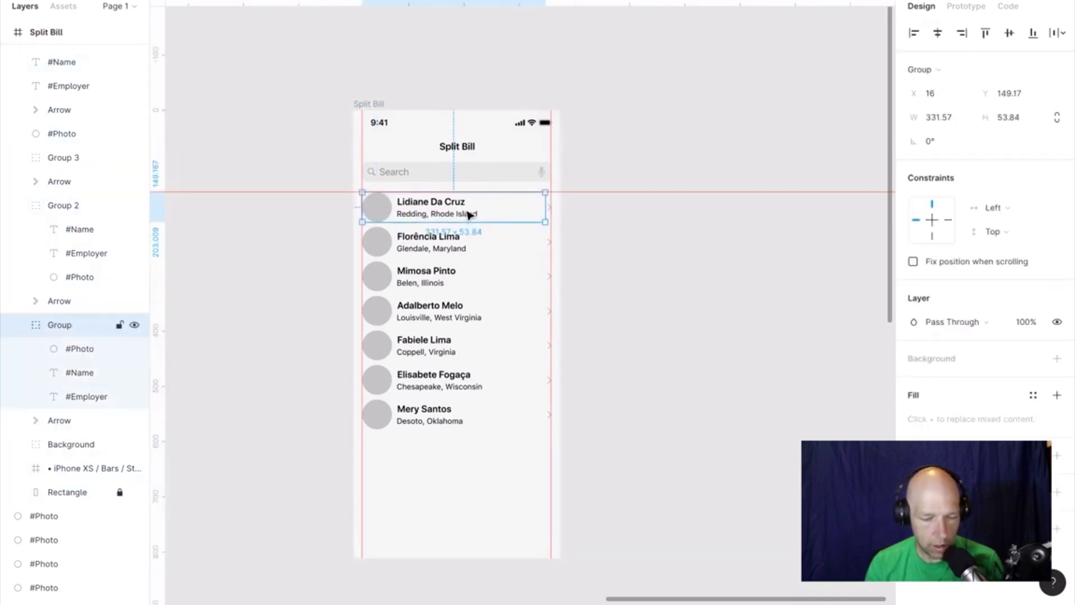
key(super+shift+g)
click(617, 236)
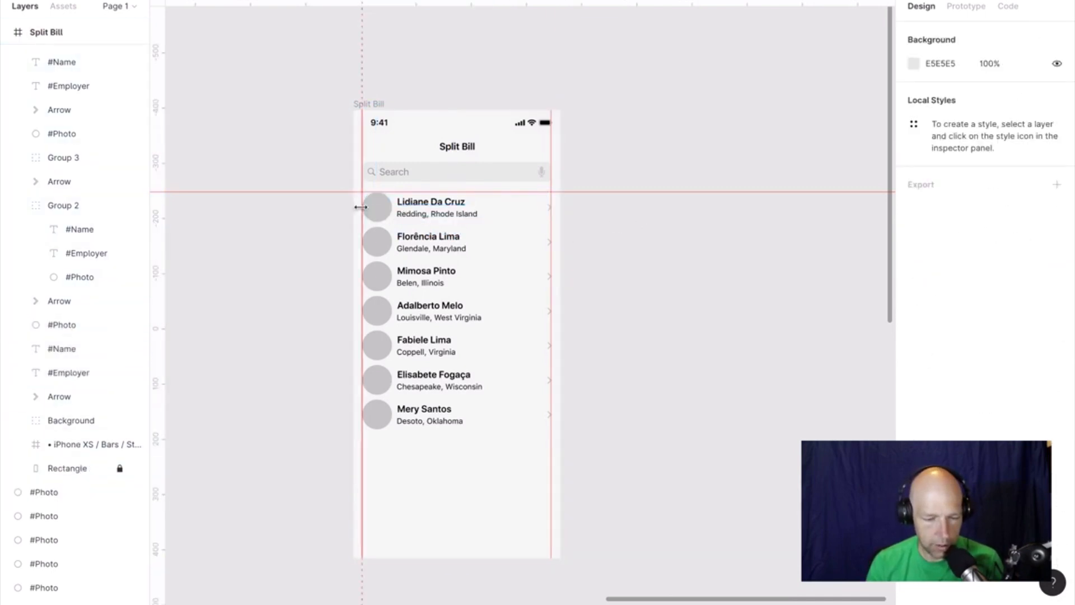
Select the first row's #Photo, #Name and #Employer layers and run Google sheets sync.
click(376, 207)
shift+click(415, 213)
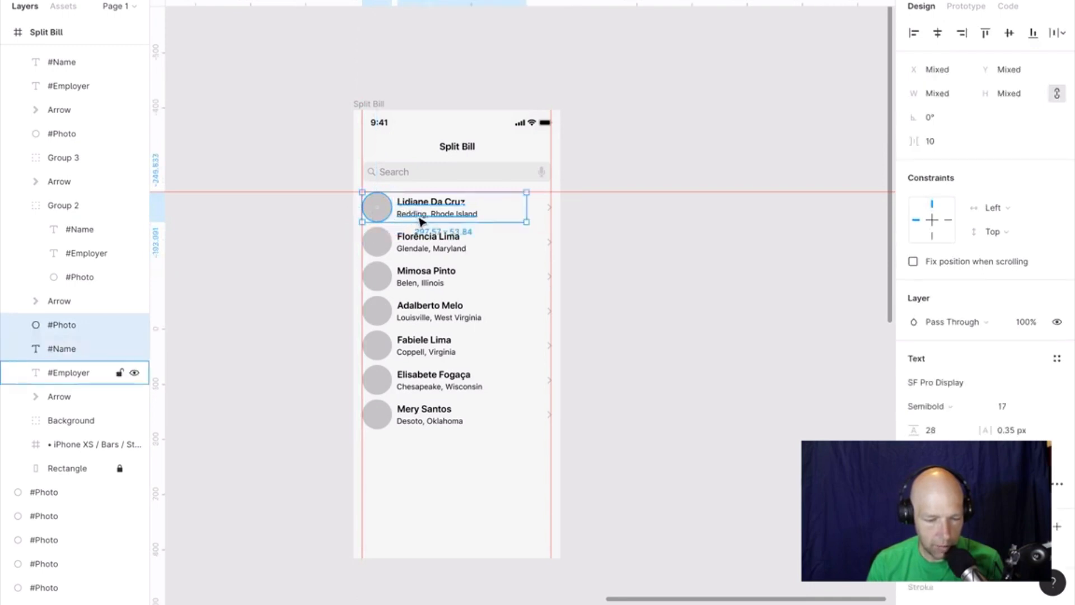
shift+click(417, 218)
right_click(421, 220)
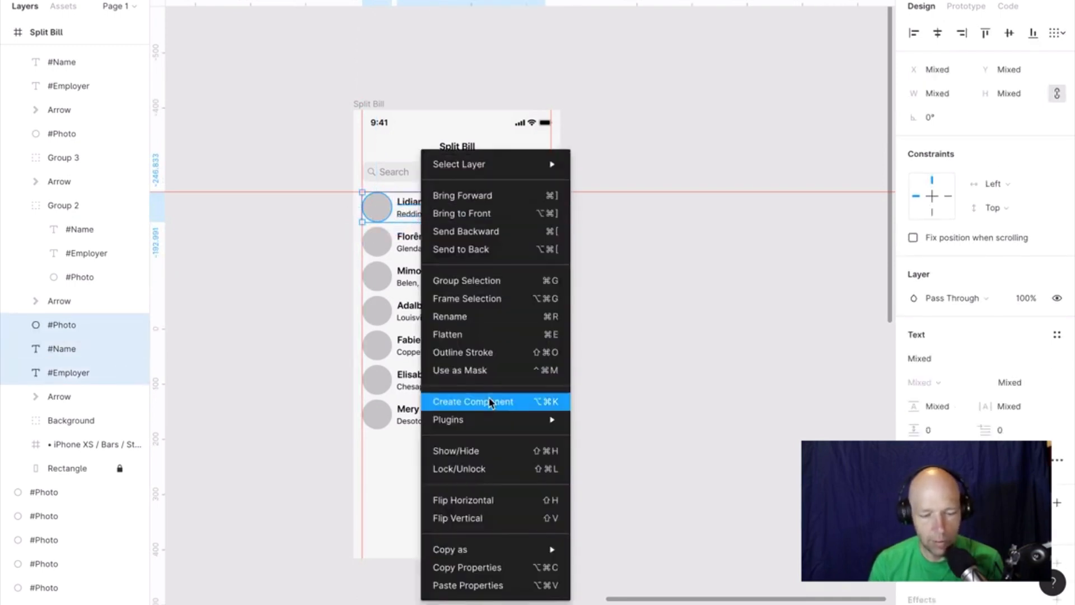
mouse_move(490, 420)
click(617, 246)
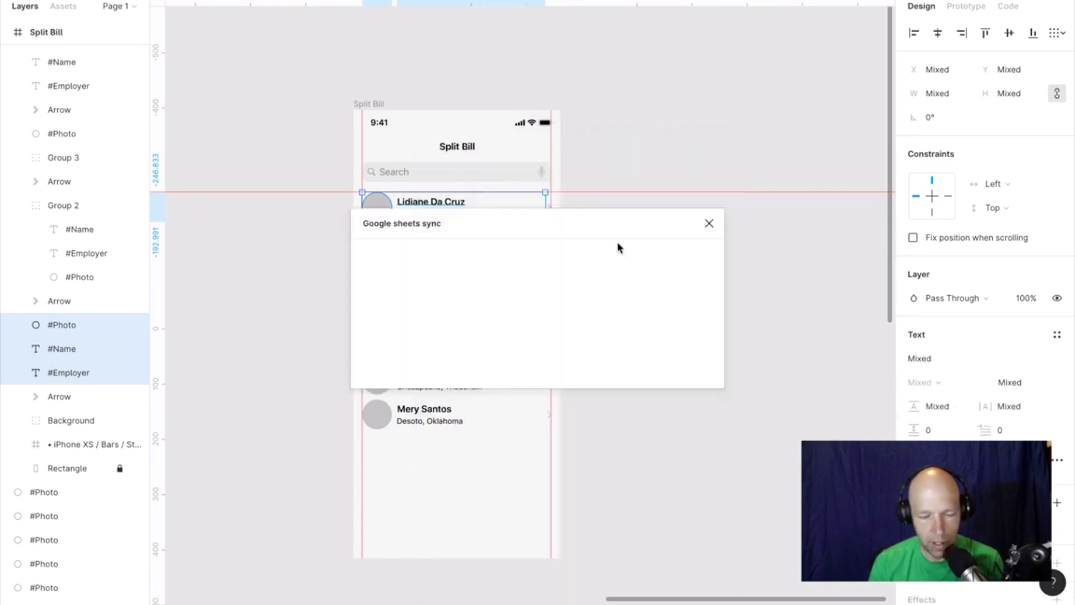
click(687, 356)
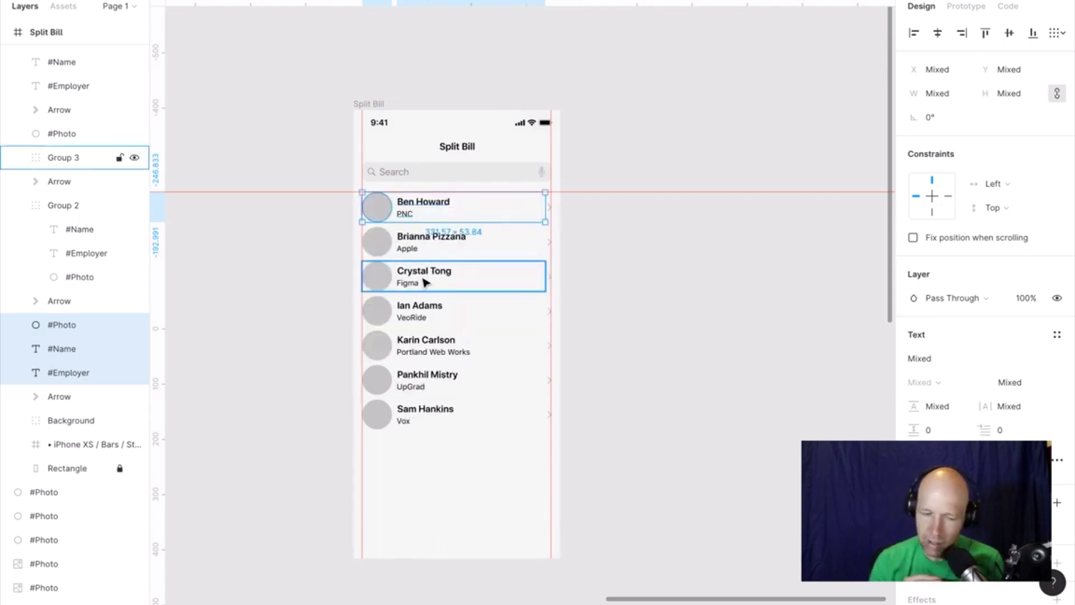
Examine the synced contact rows' photo circles and the separate column of photo circles beside the Locations frame.
scroll(425, 283, up, 5)
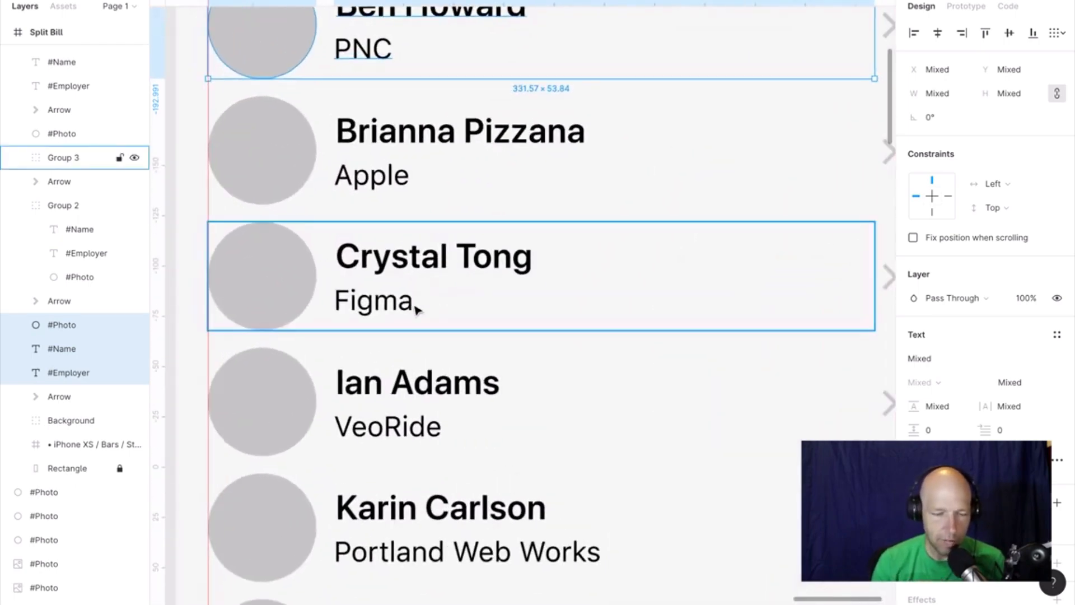
scroll(418, 310, down, 3)
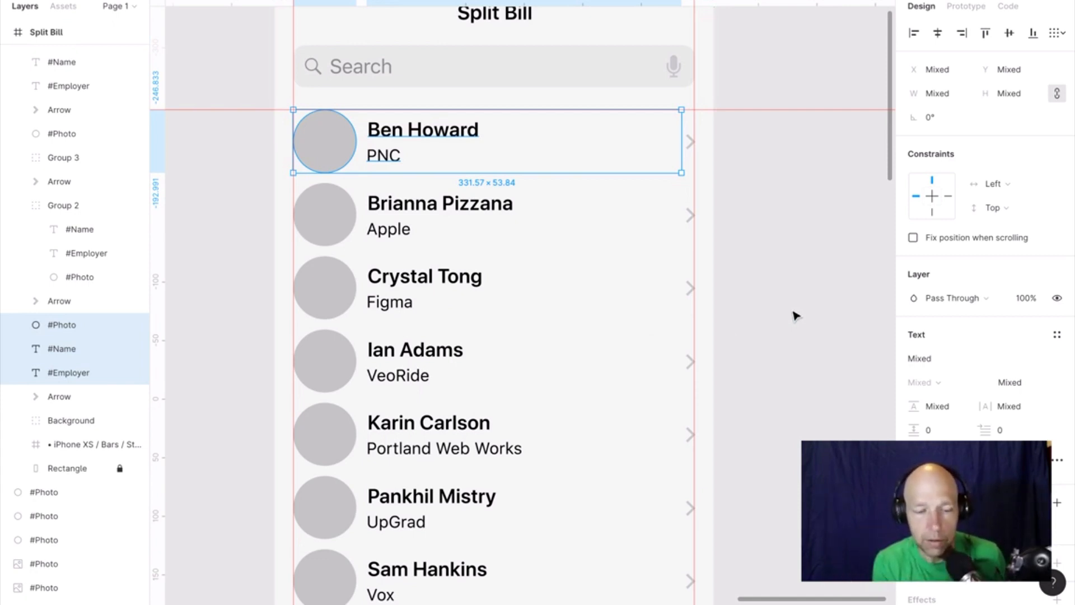
scroll(796, 316, down, 10)
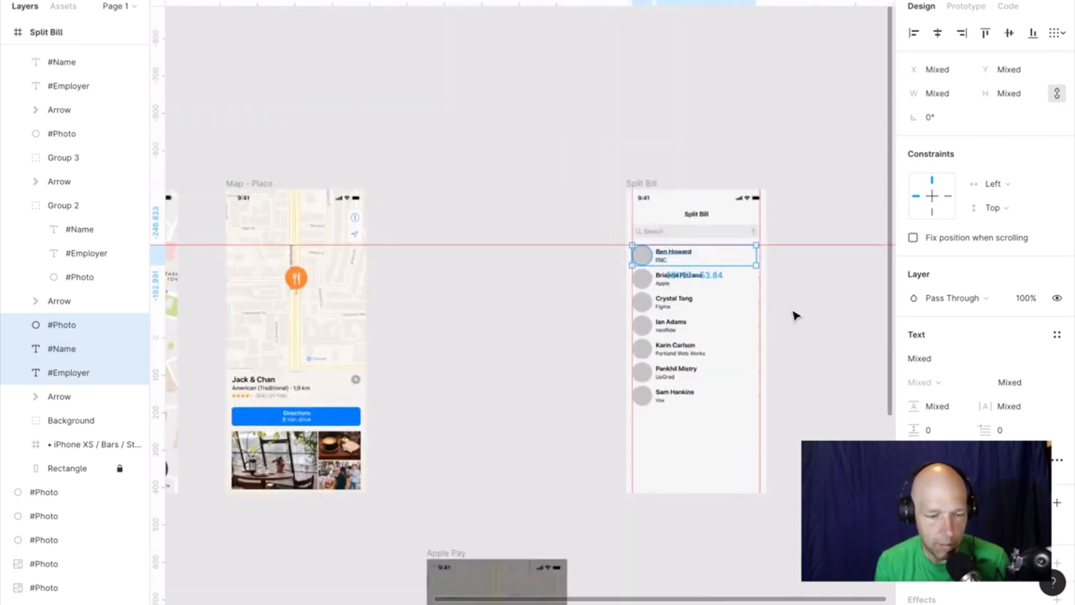
scroll(796, 316, left, 2)
scroll(796, 314, left, 3)
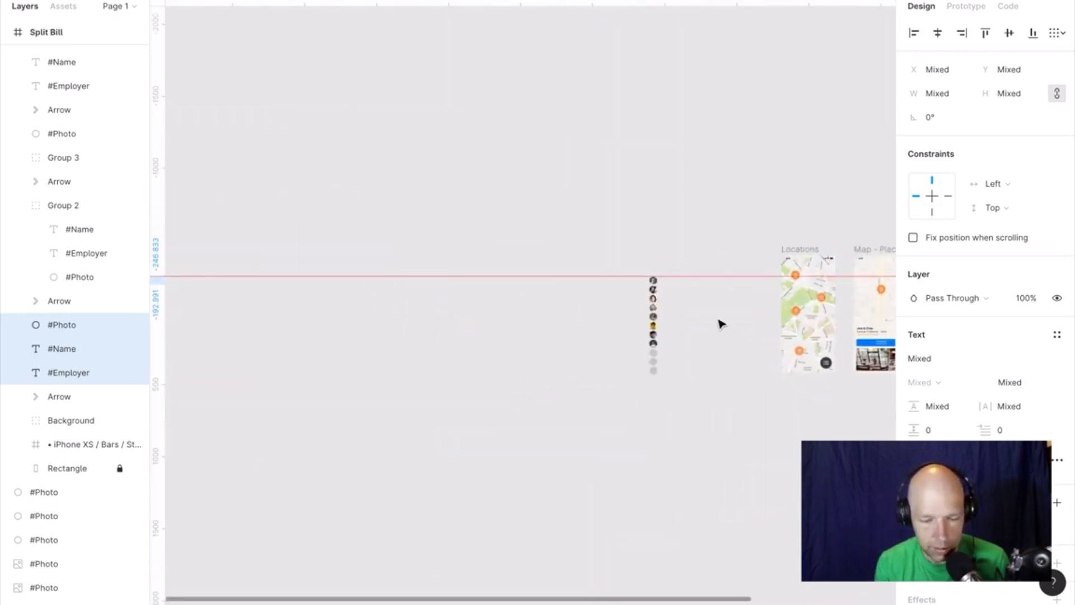
scroll(703, 314, up, 10)
scroll(703, 317, up, 2)
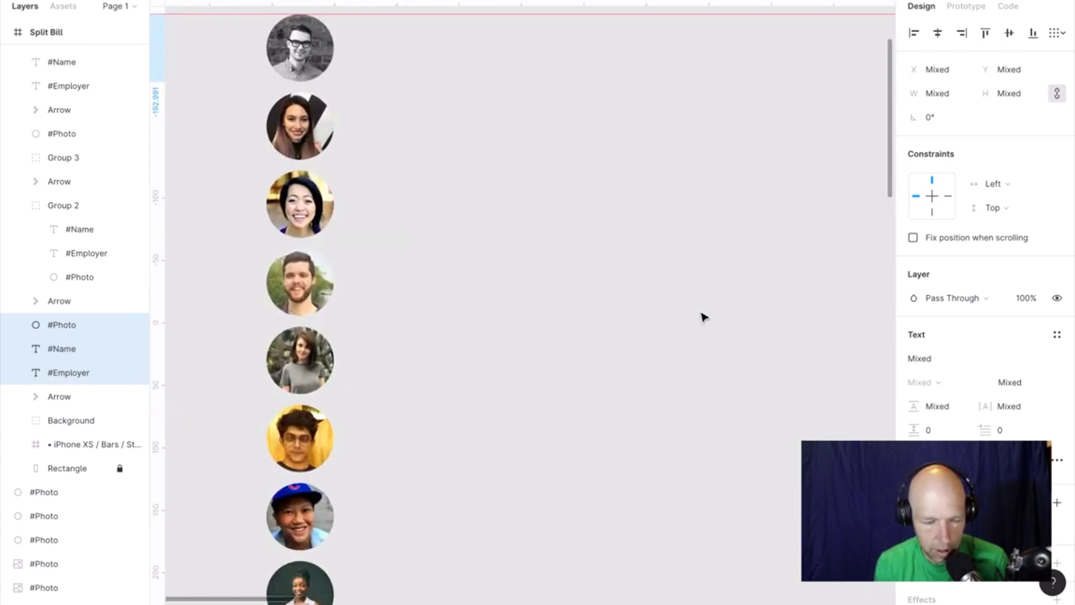
scroll(704, 318, down, 1)
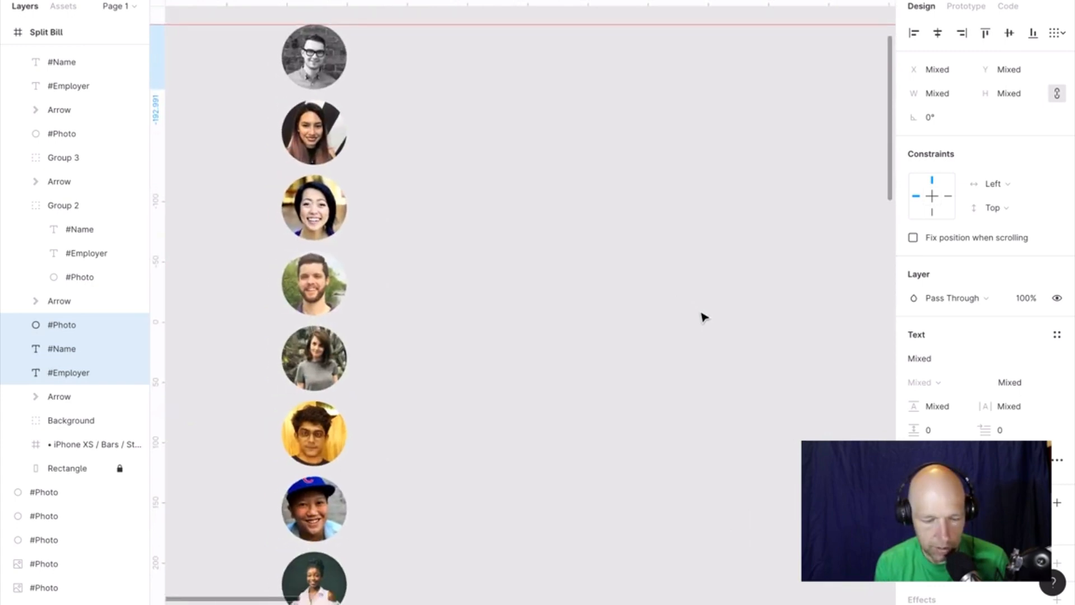
scroll(703, 318, down, 1)
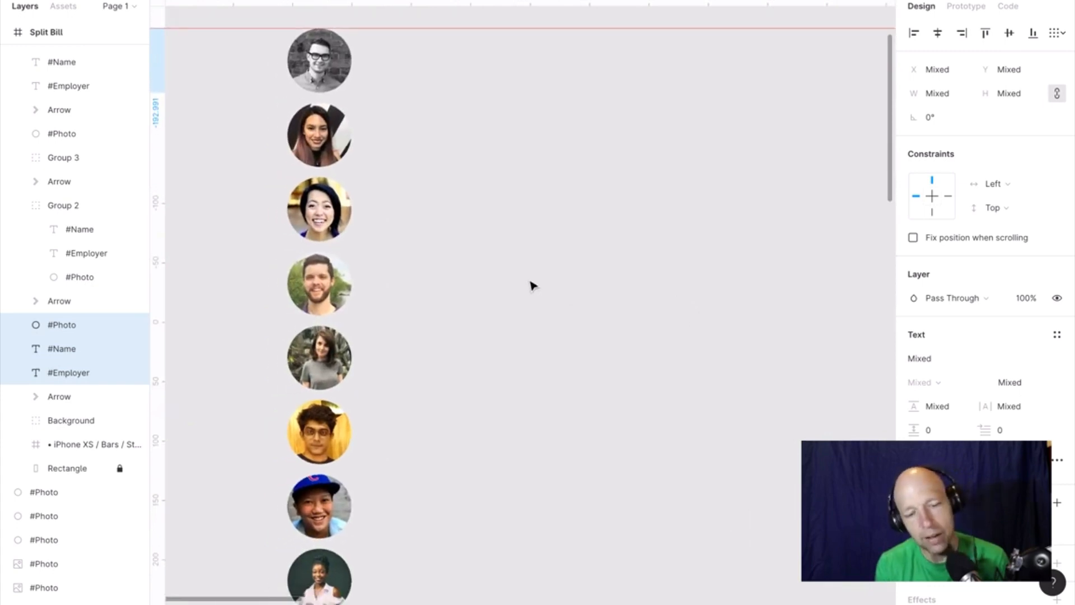
scroll(532, 285, down, 2)
scroll(497, 355, down, 3)
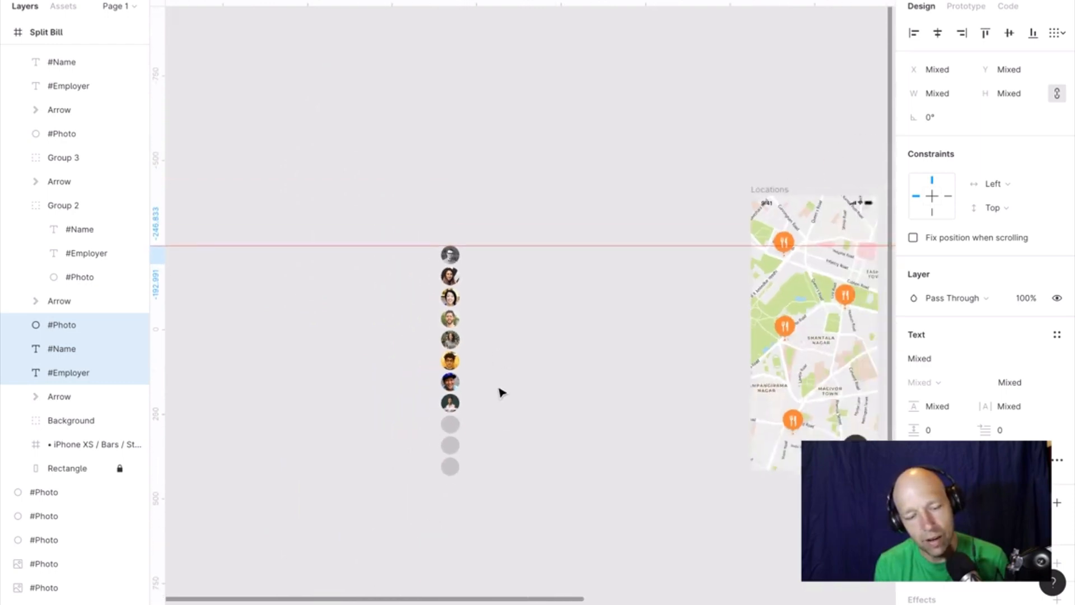
Delete the whole stray column of #Photo circles beside the Locations frame.
drag(500, 501, 416, 241)
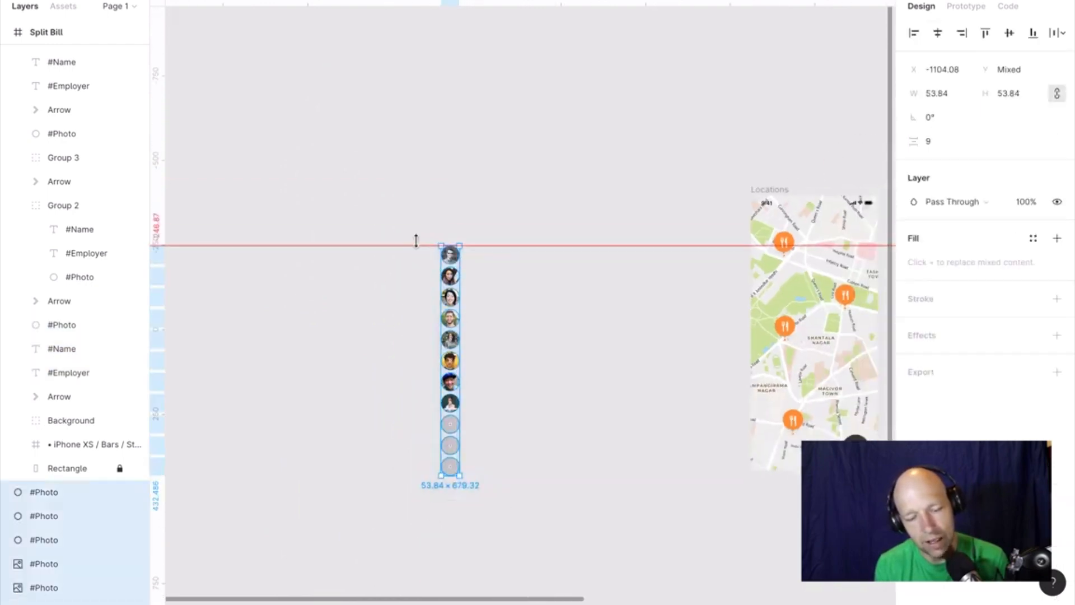
scroll(480, 258, up, 5)
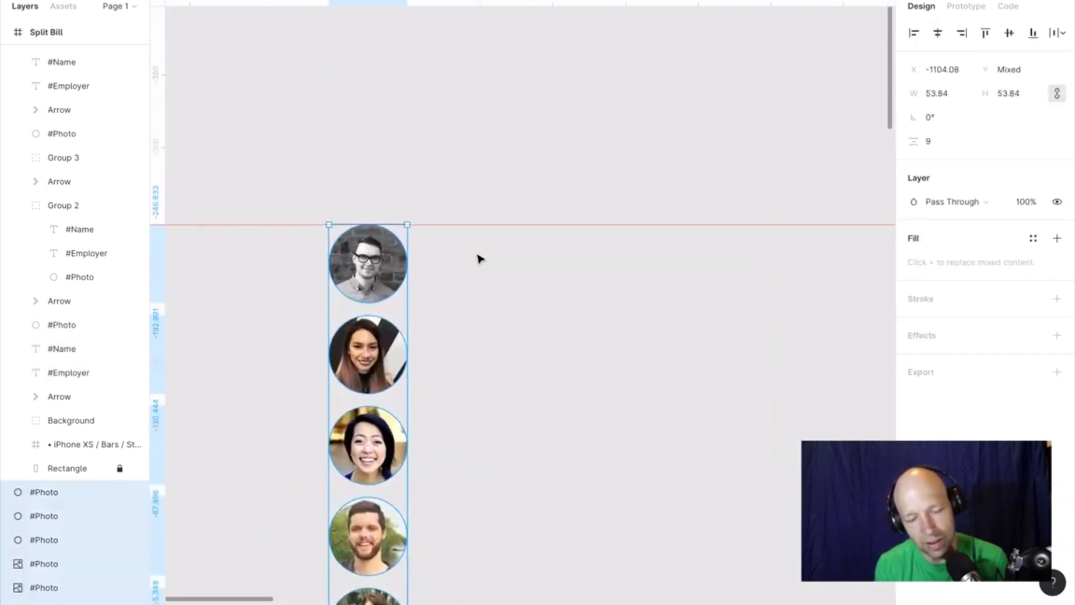
scroll(480, 258, down, 4)
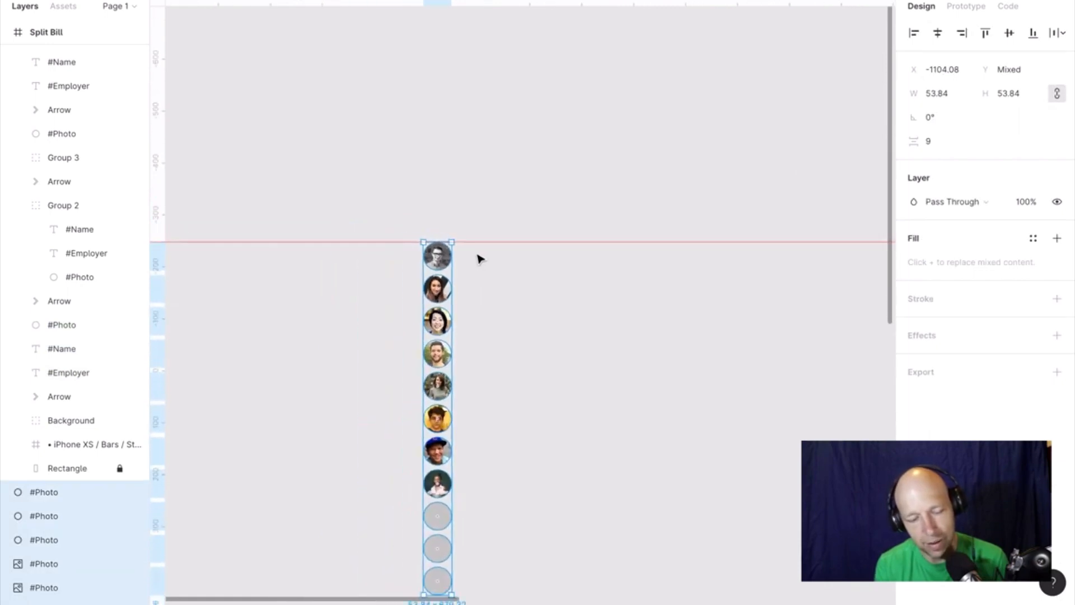
key(Delete)
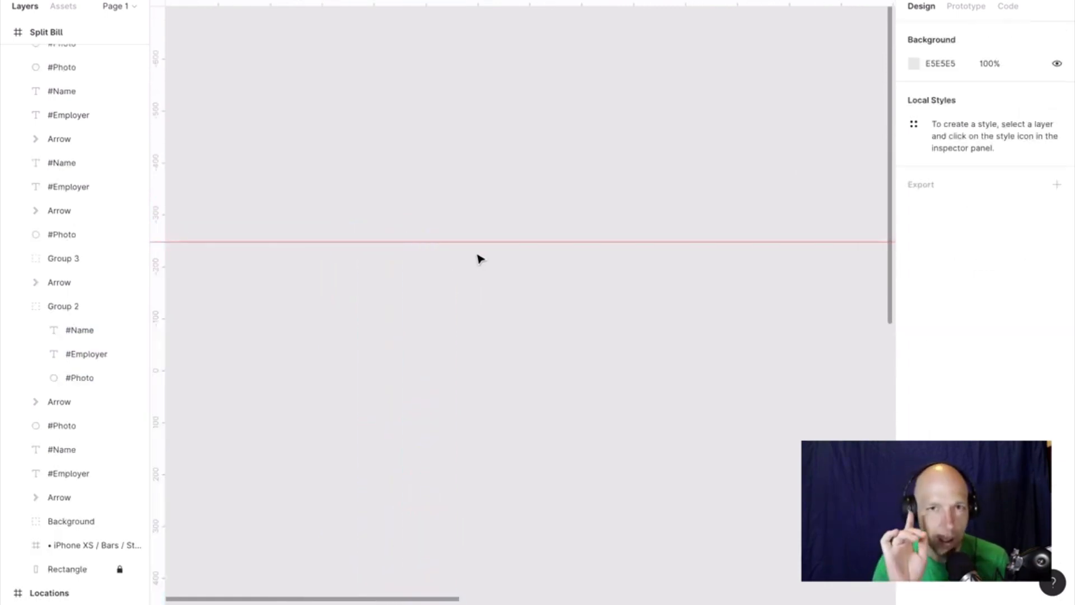
Select the whole Split Bill frame and run Google sheets sync on it, checking the first two contact rows.
scroll(479, 256, down, 3)
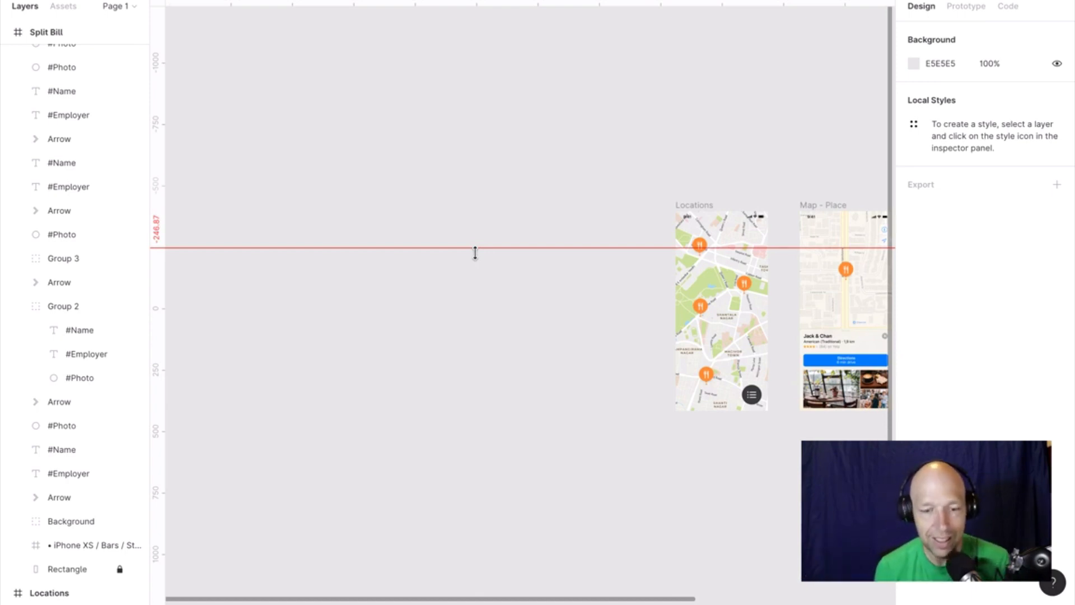
scroll(475, 252, right, 10)
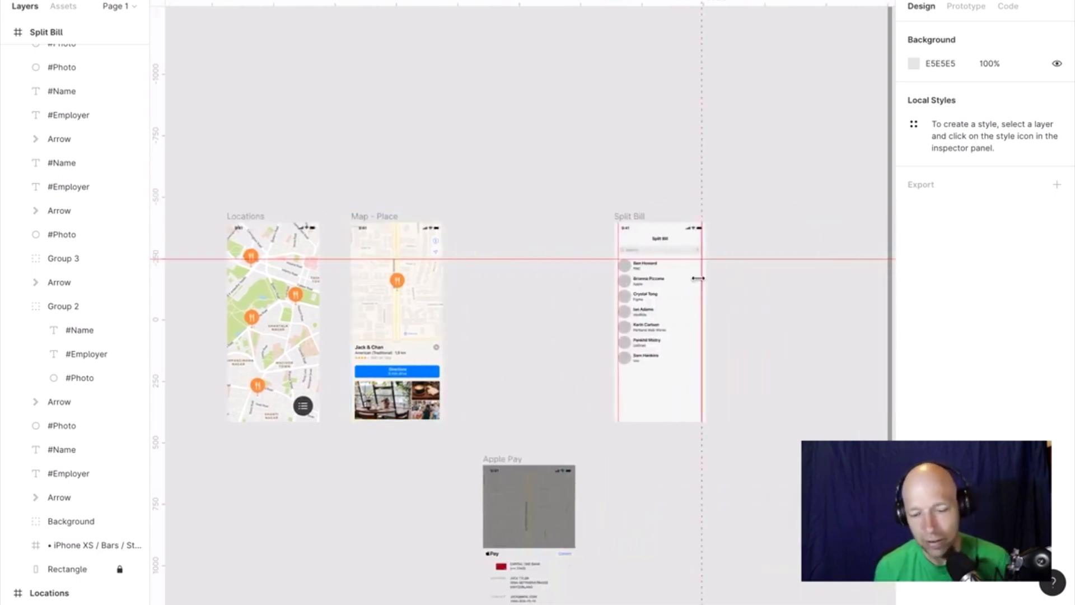
scroll(697, 278, up, 10)
scroll(700, 288, down, 2)
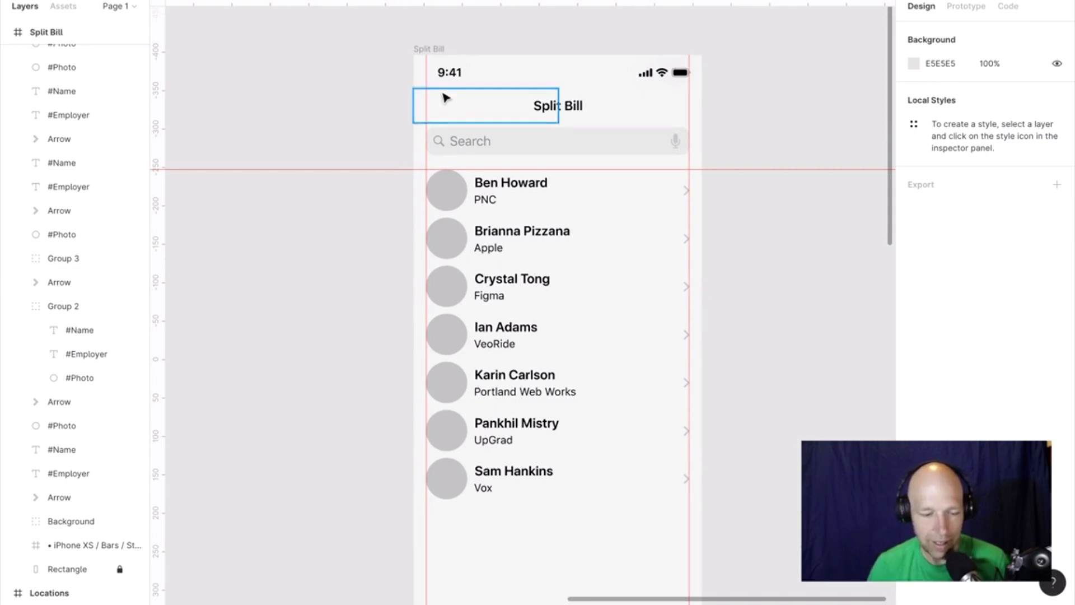
click(440, 51)
drag(440, 54, 451, 49)
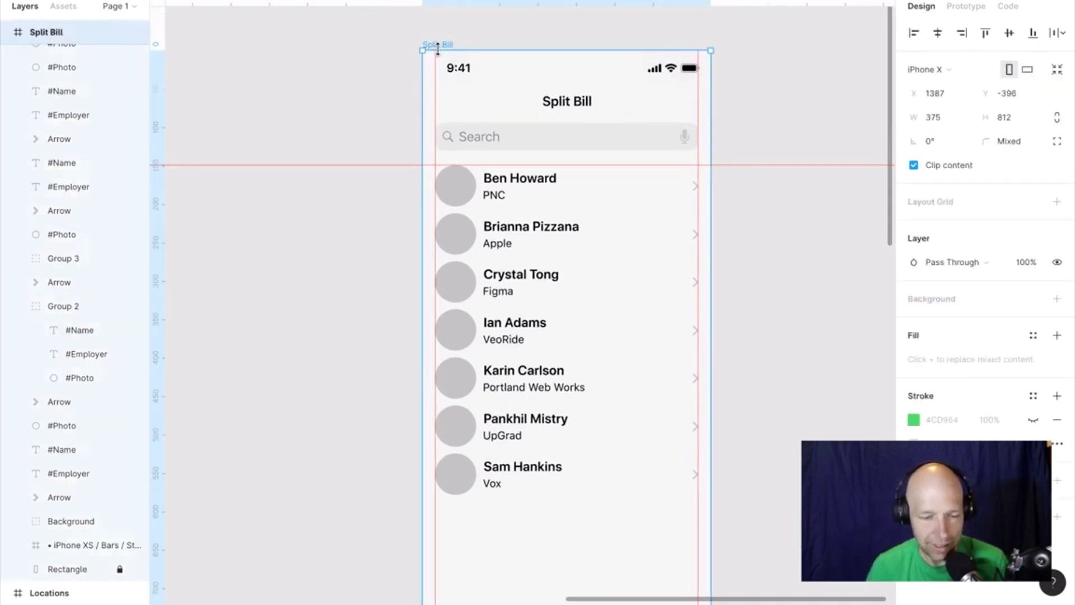
right_click(453, 42)
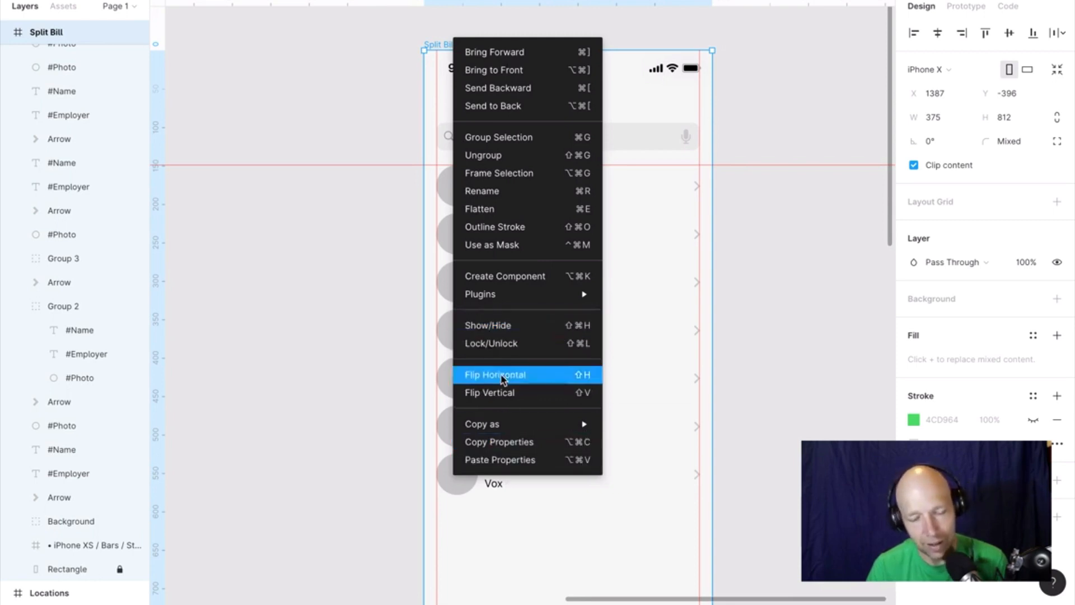
mouse_move(580, 291)
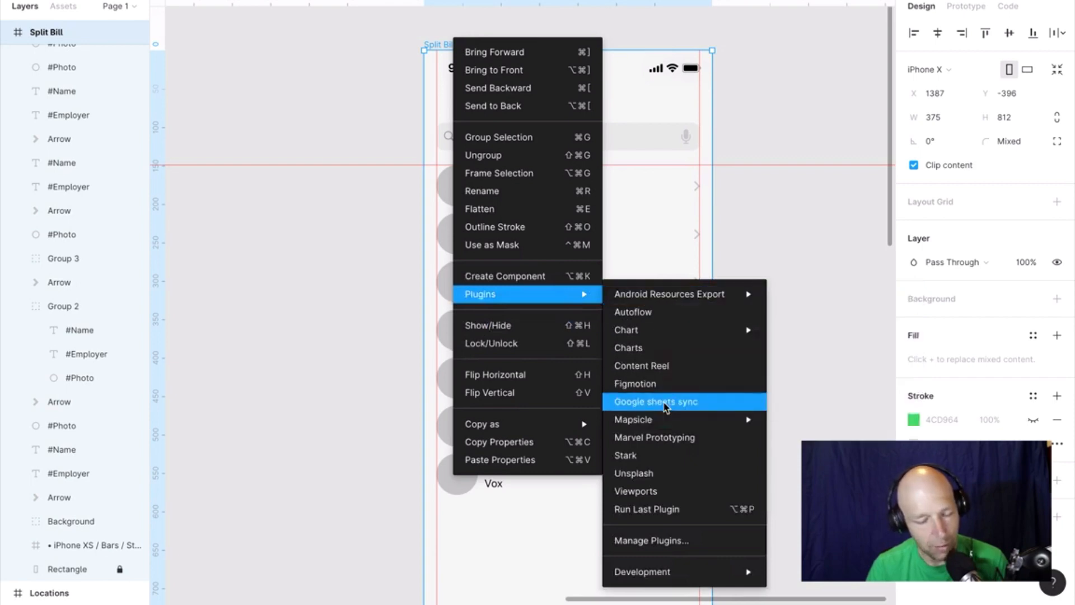
click(661, 402)
click(674, 359)
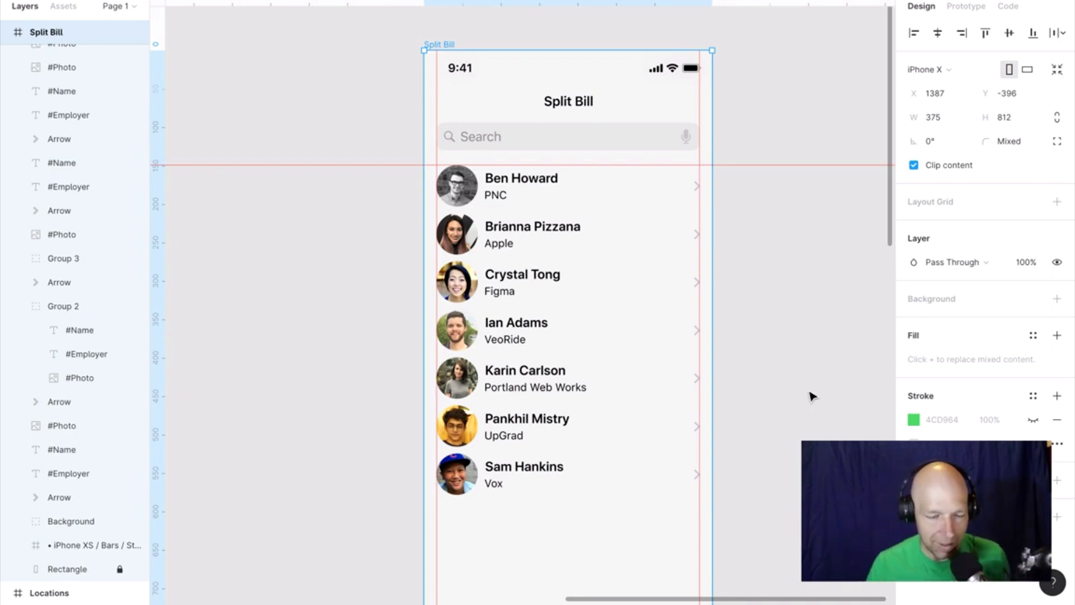
click(456, 188)
shift+click(469, 235)
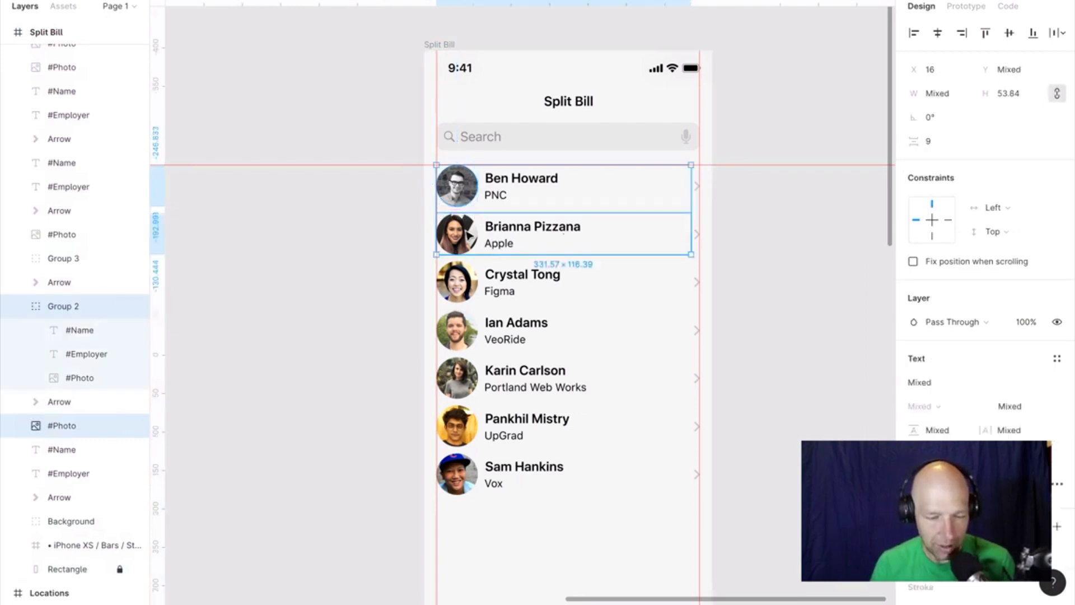
click(397, 274)
Undo the Split Bill sync and the deletion of the separate #Photo column beside the Locations frame.
scroll(397, 275, down, 10)
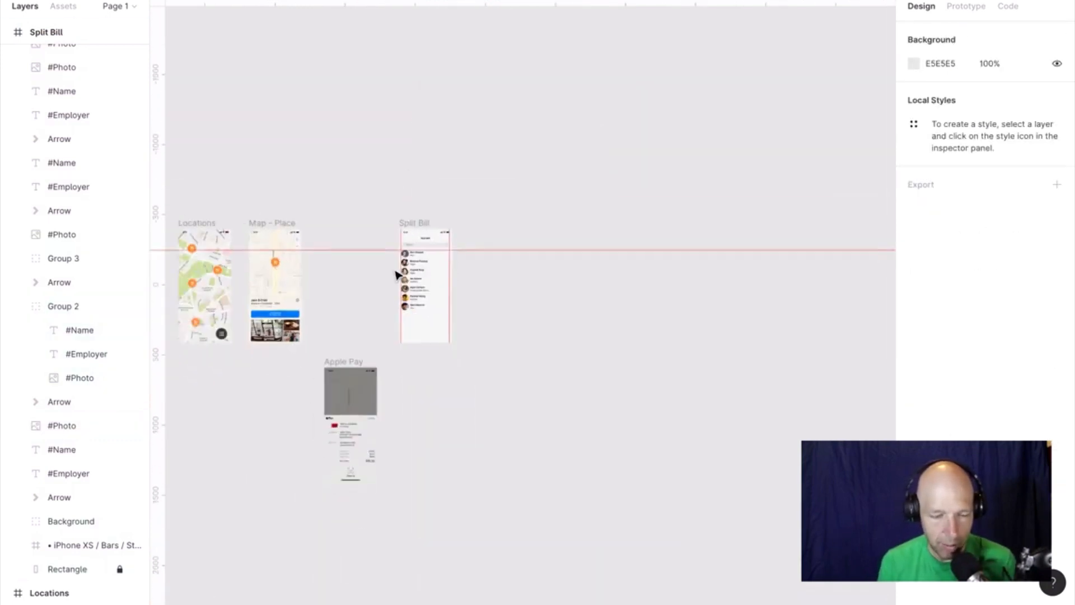
scroll(396, 275, left, 5)
key(ctrl+z)
key(ctrl+z)
key(ctrl+z)
key(ctrl+z)
key(ctrl+z)
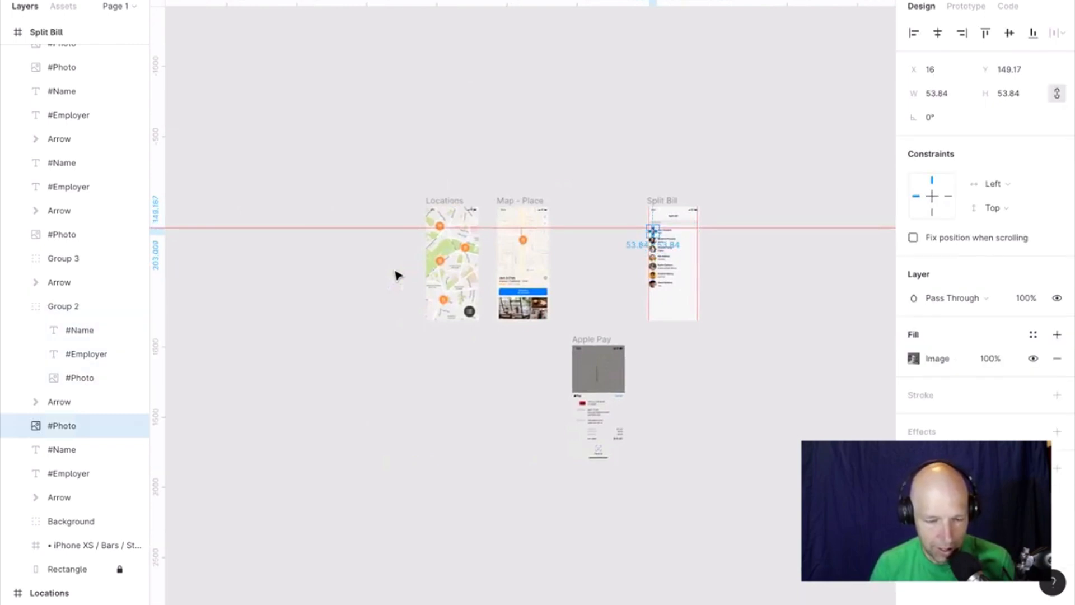
key(ctrl+shift+z)
key(ctrl+shift+z)
key(ctrl+shift+z)
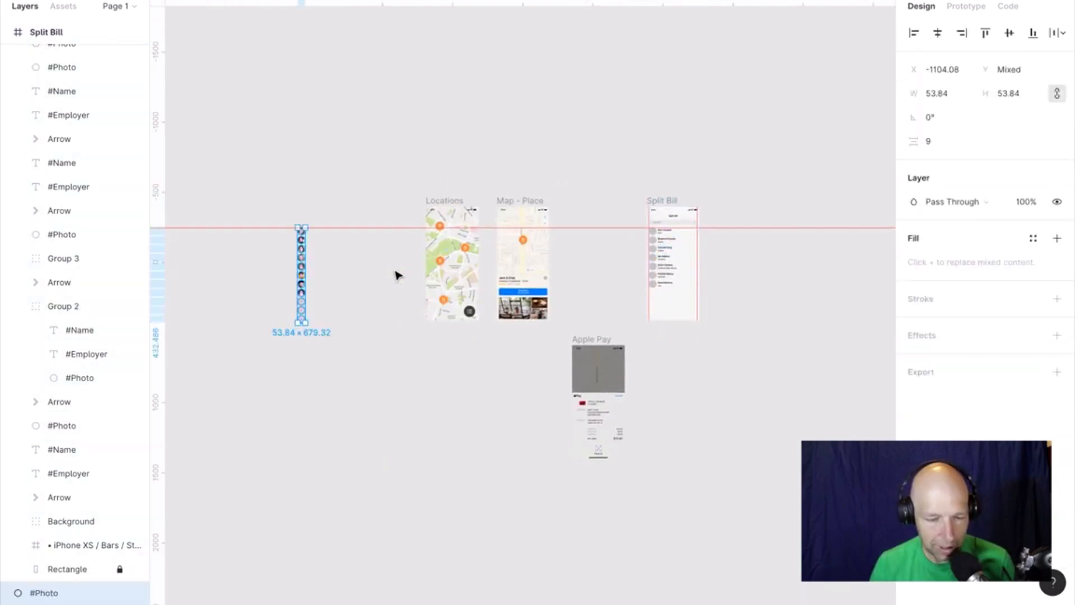
key(ctrl+shift+z)
key(ctrl+shift+z)
key(ctrl+shift+z)
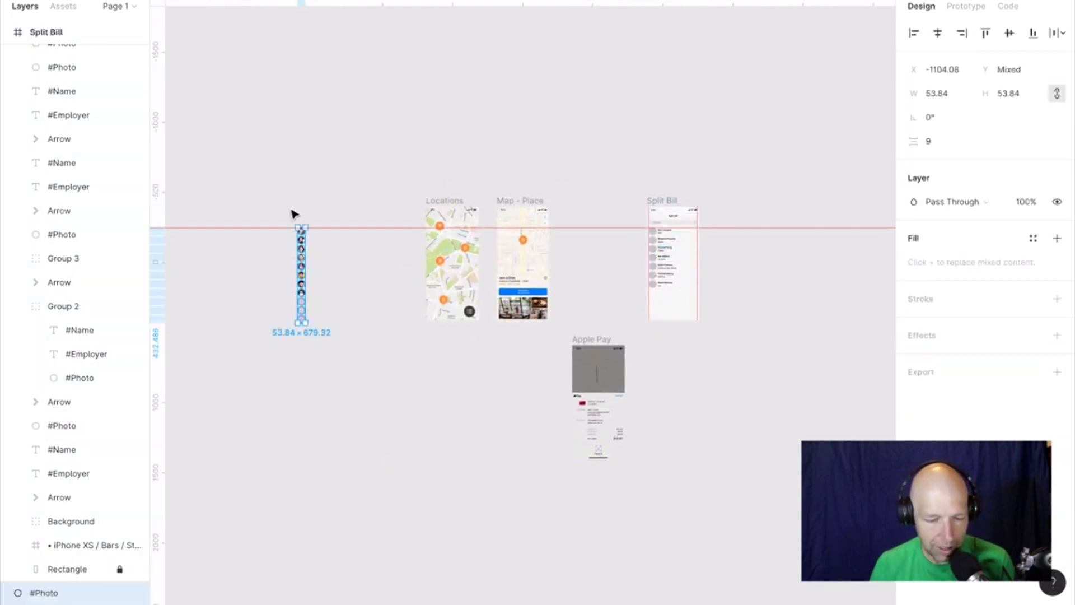
Move the whole column of #Photo circles directly beside the Split Bill frame for comparison.
drag(291, 211, 329, 358)
drag(302, 297, 636, 286)
click(782, 278)
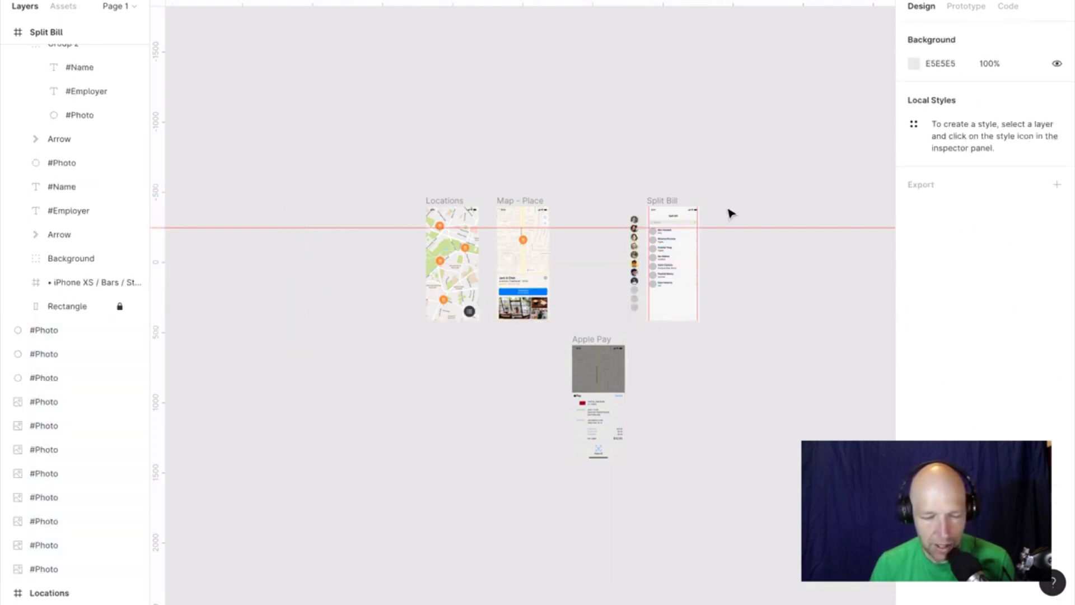
scroll(730, 213, up, 10)
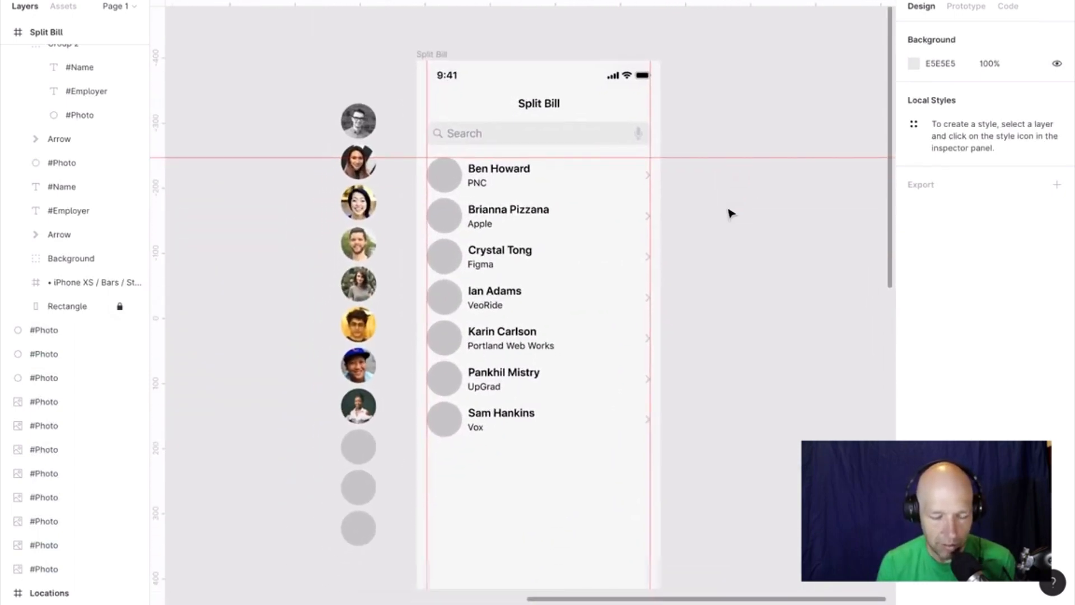
Select the entire #Photo column beside the Split Bill frame and delete it.
drag(334, 69, 364, 540)
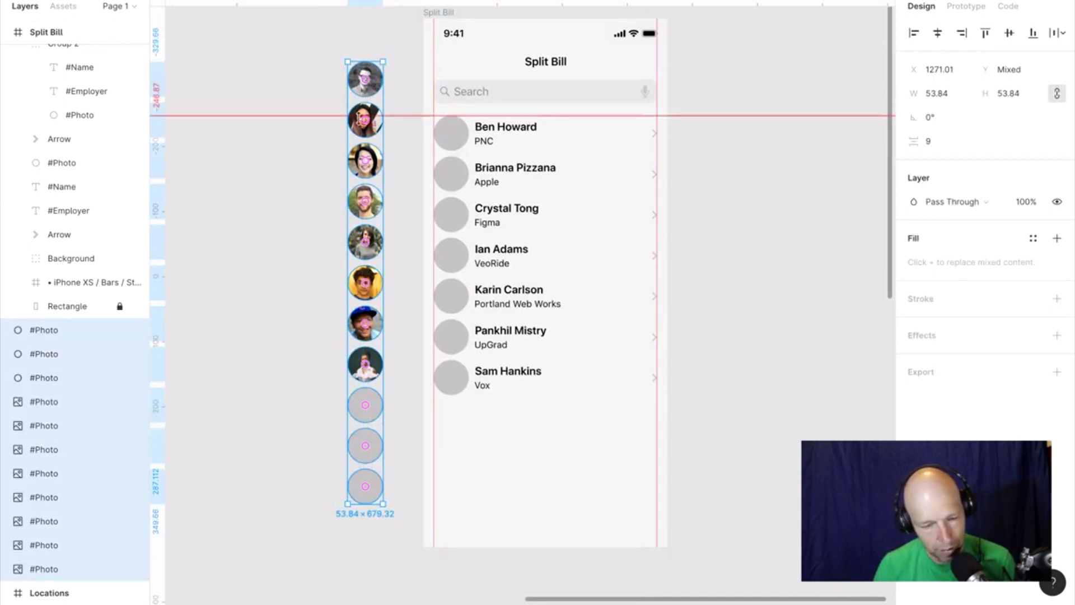
drag(366, 138, 367, 137)
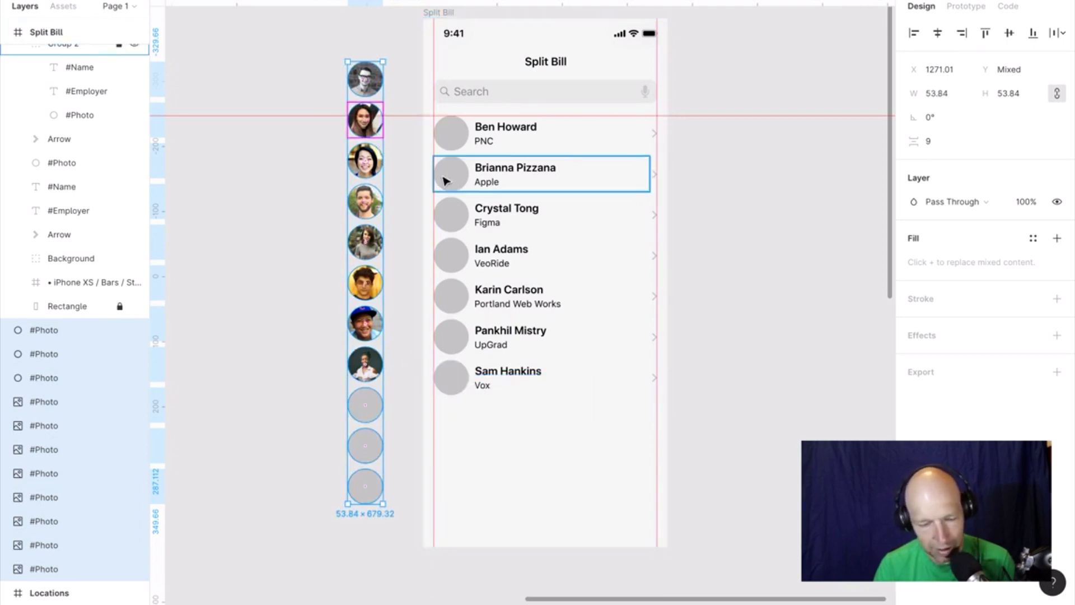
drag(328, 76, 377, 521)
key(Delete)
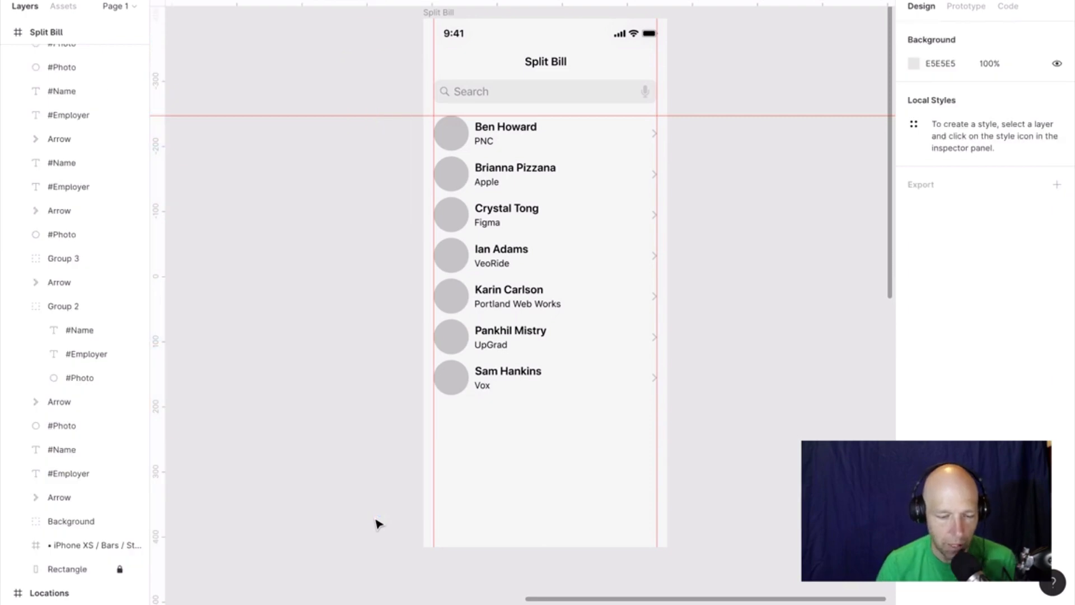
Duplicate the last five contact rows of the Split Bill frame and place the copies below the list with matching row spacing.
drag(661, 558, 435, 205)
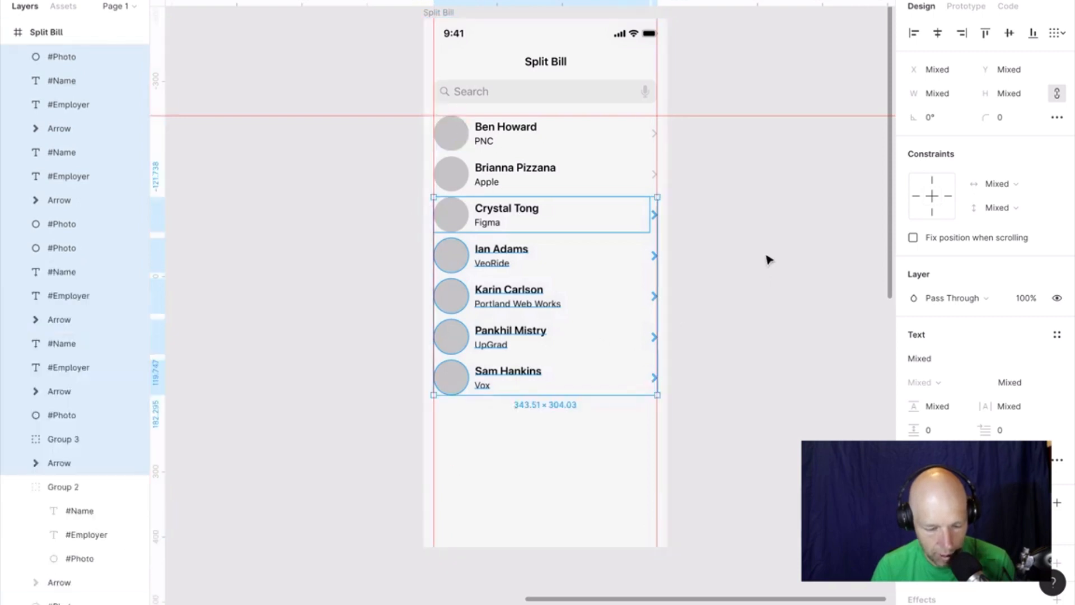
key(ctrl+v)
drag(447, 223, 467, 424)
scroll(466, 426, up, 5)
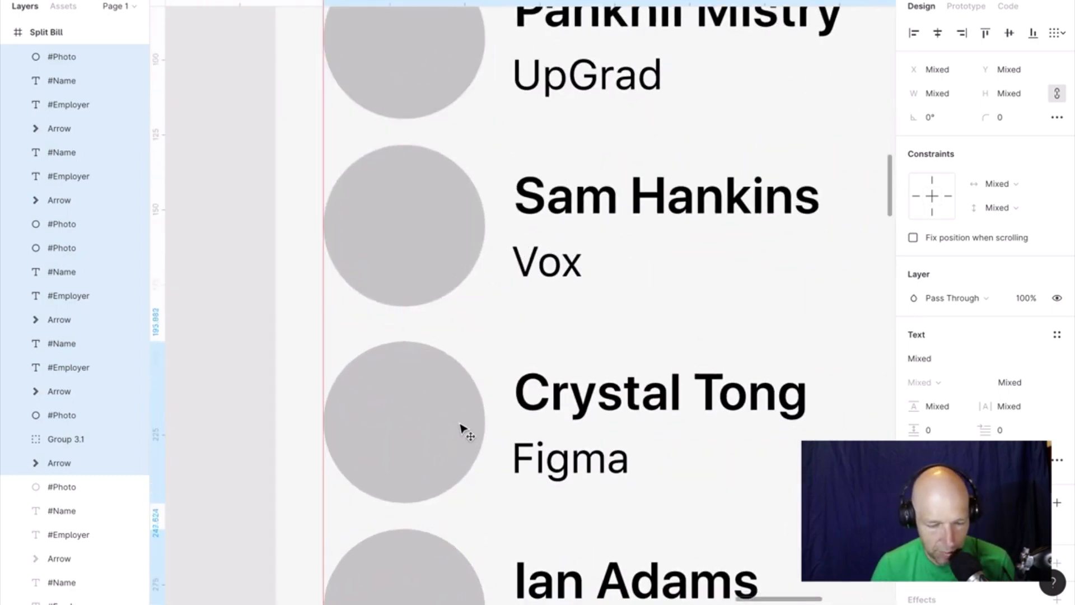
drag(461, 423, 462, 415)
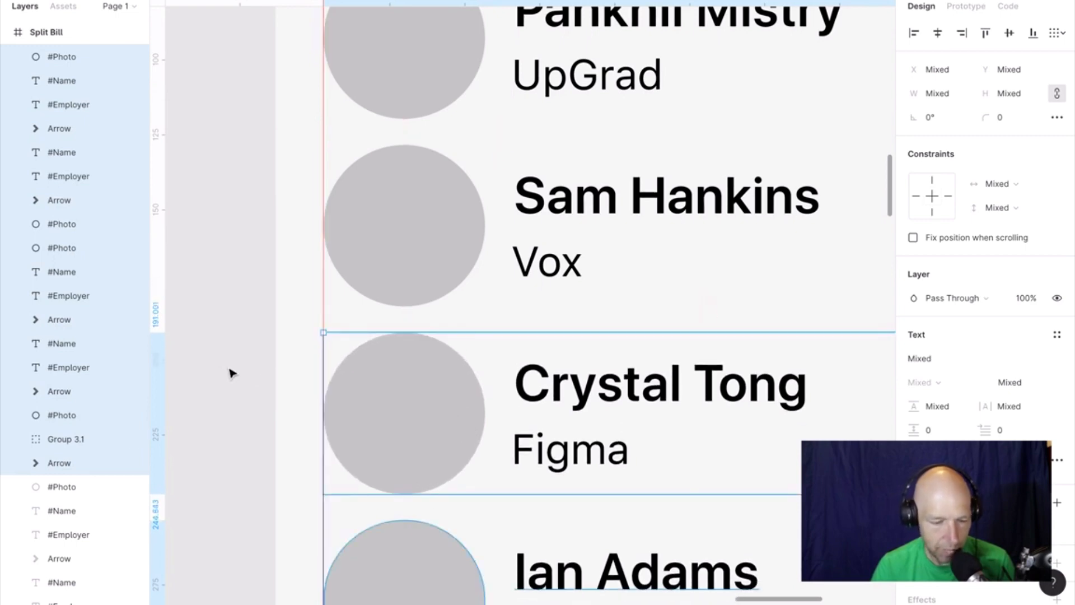
click(230, 372)
scroll(231, 372, down, 5)
scroll(231, 370, down, 10)
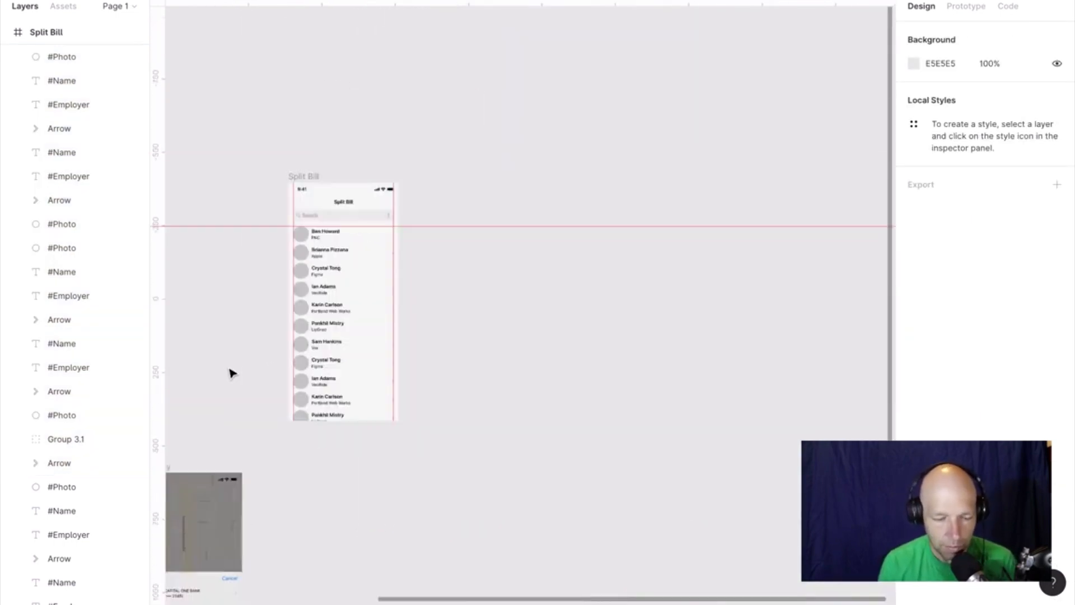
key(shift+2)
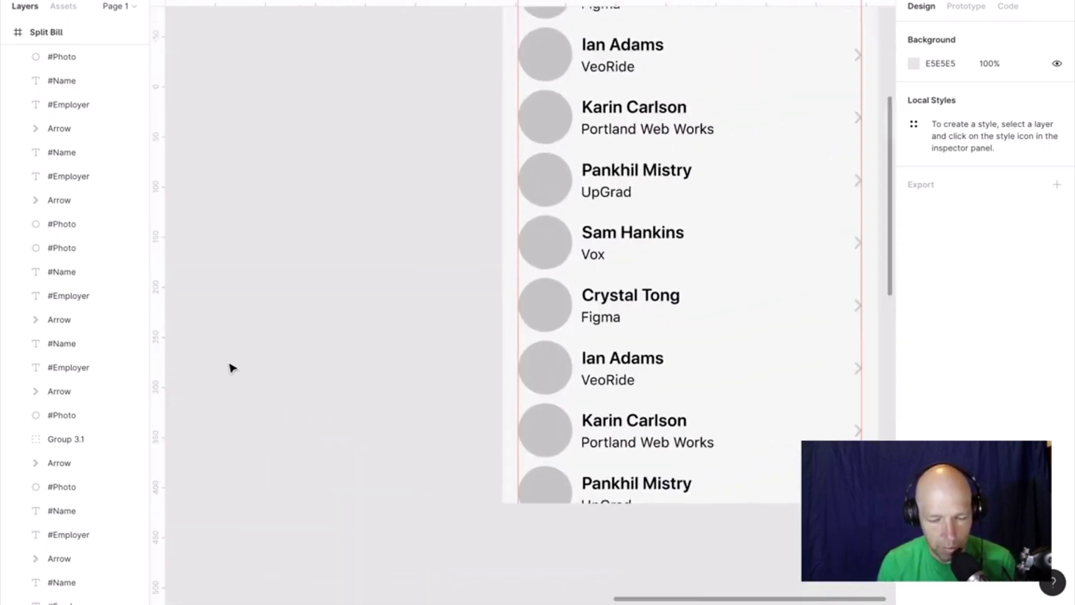
scroll(230, 369, down, 3)
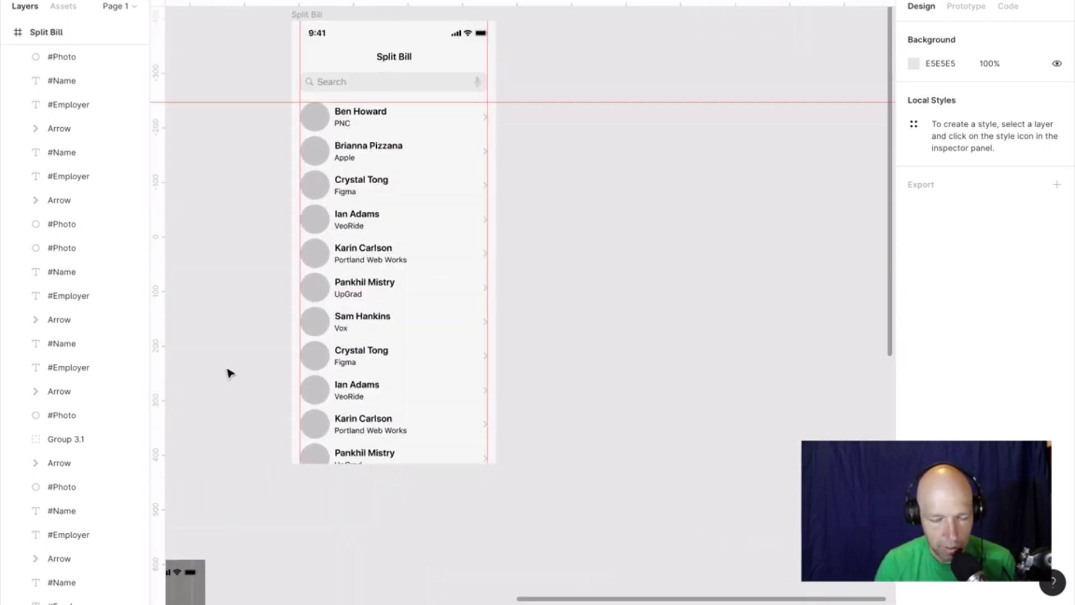
Switch to the Former colleagues spreadsheet and paste the copied Sheet3 contact rows into the Students sheet starting at cell A10.
key(super+Tab)
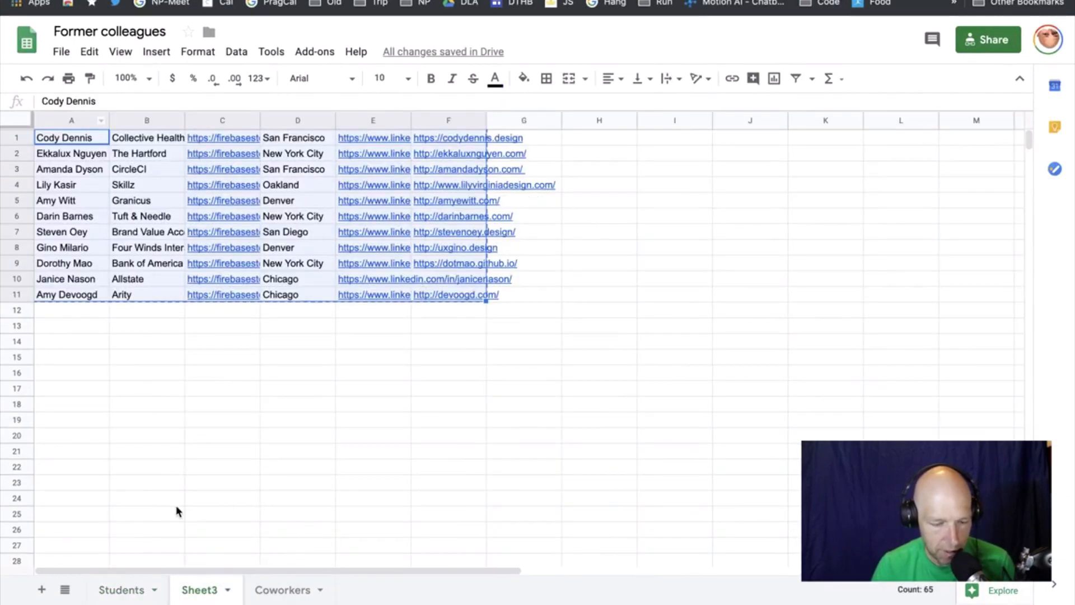
click(122, 589)
click(87, 282)
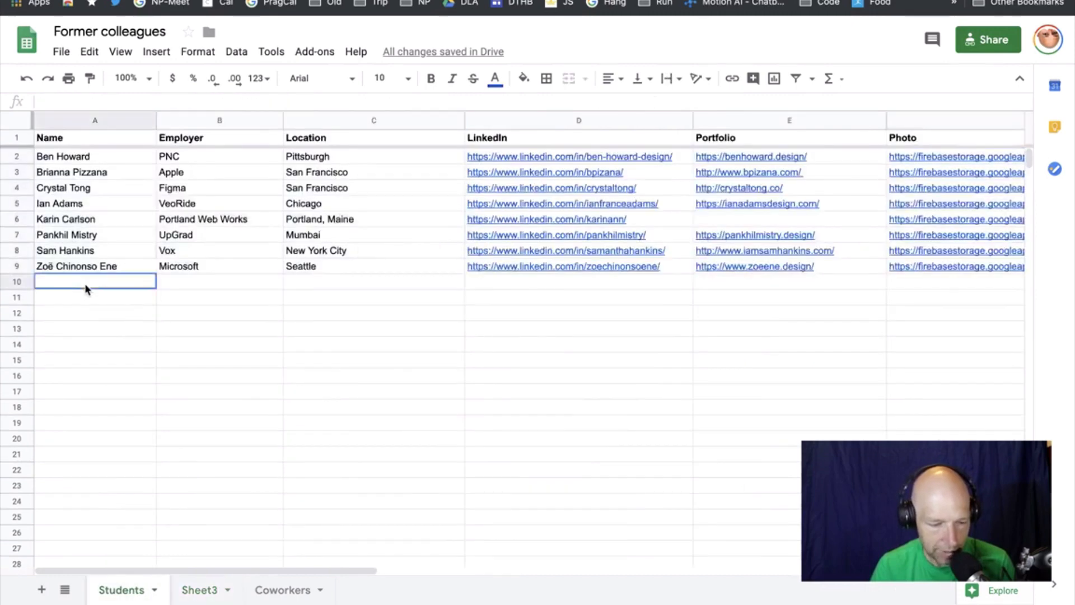
key(super+v)
Sort the Students sheet from A to Z by the Name column.
click(129, 121)
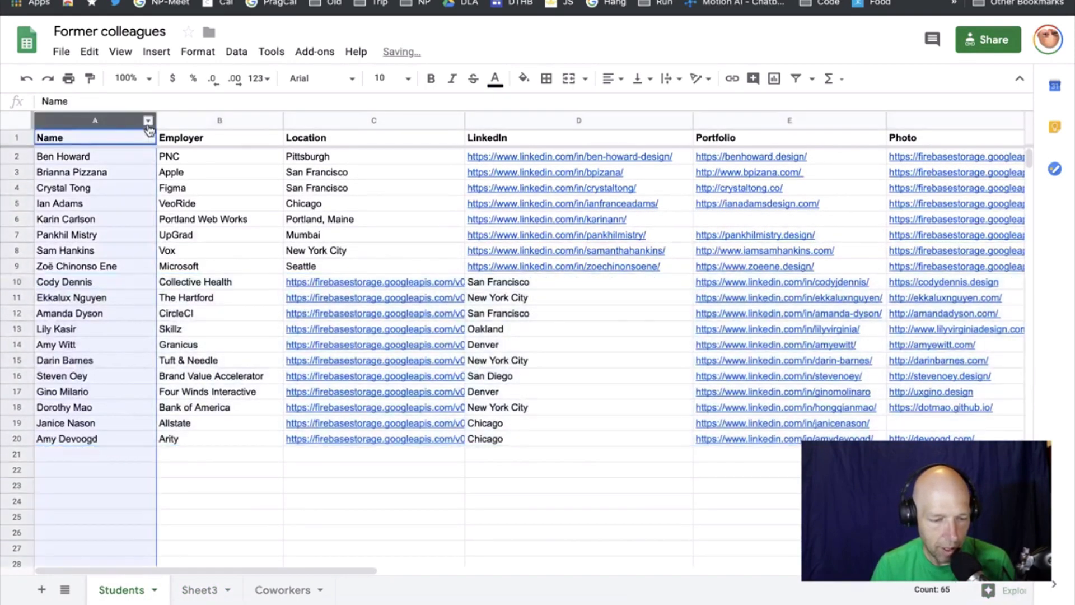
click(150, 121)
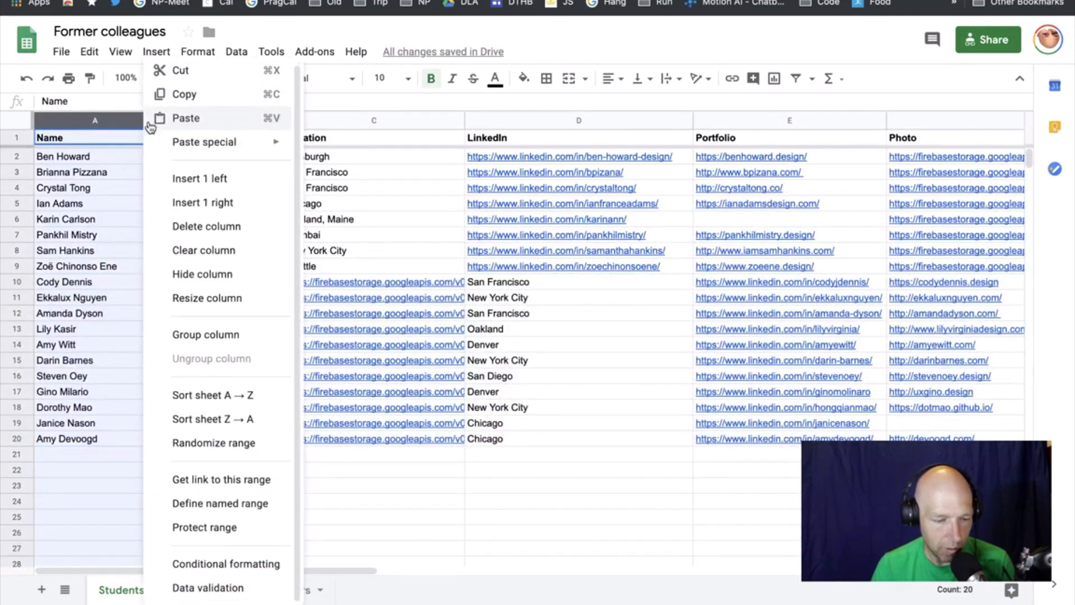
click(215, 395)
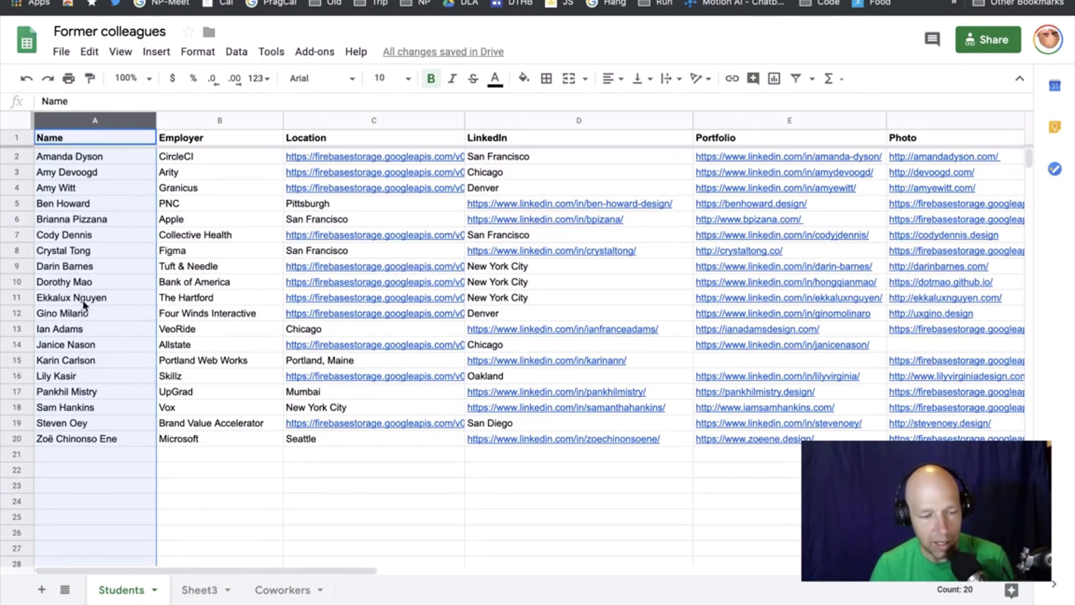
Switch back to Figma, run Google sheets sync on the Split Bill frame limited to the current page, and check the first row's #Photo circle.
key(ctrl+Left)
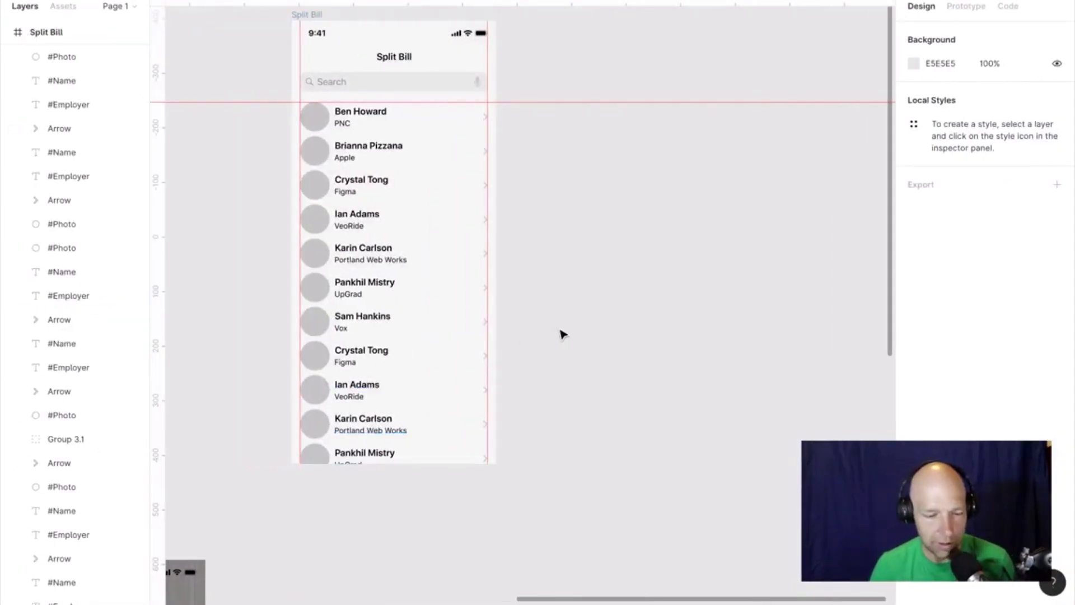
scroll(574, 333, up, 2)
click(316, 59)
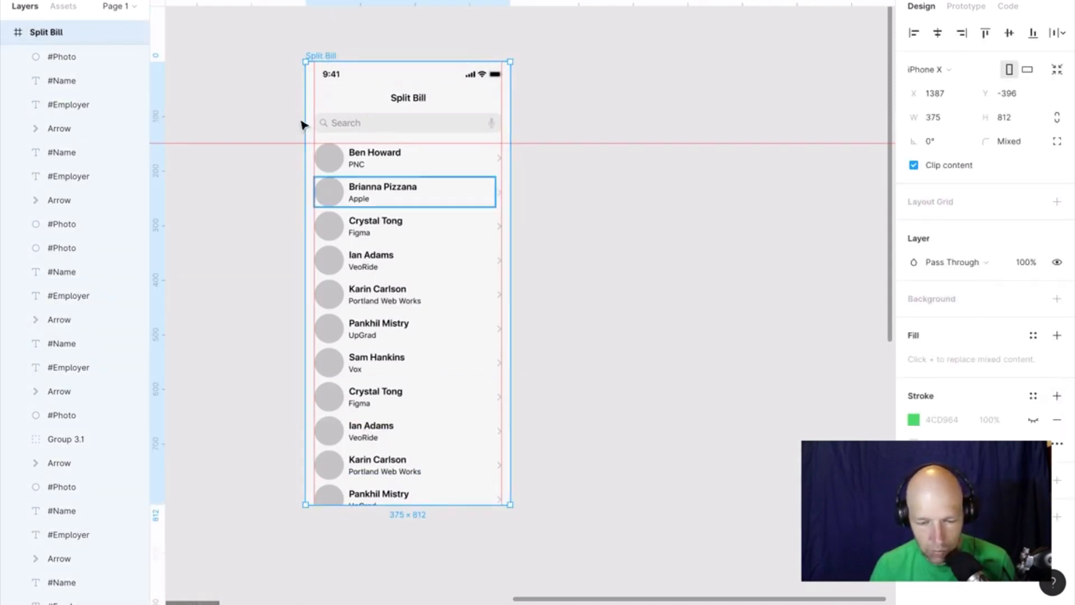
right_click(329, 51)
mouse_move(390, 319)
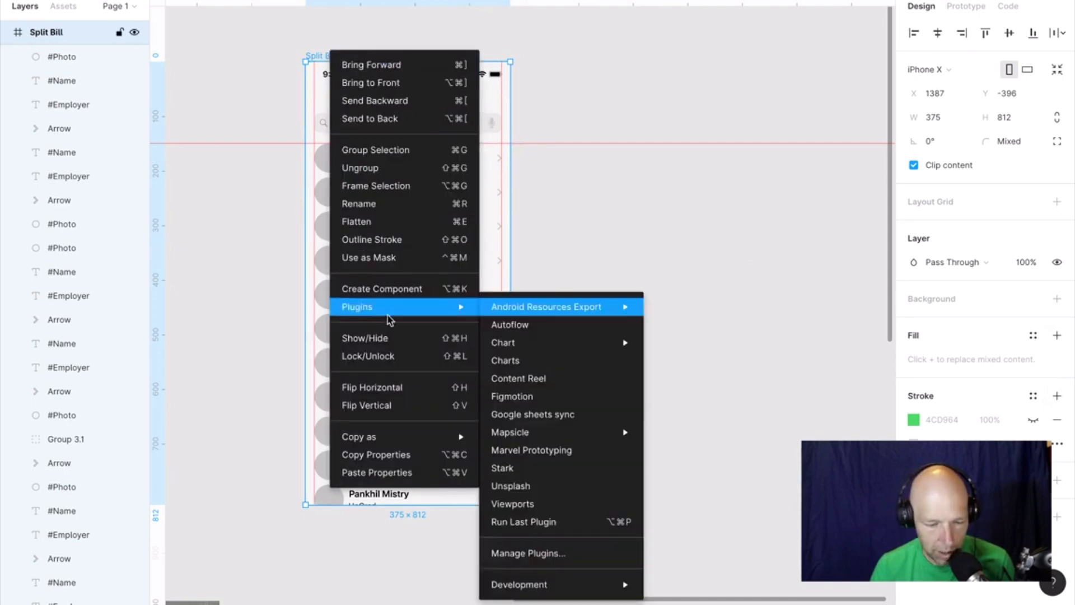
click(539, 414)
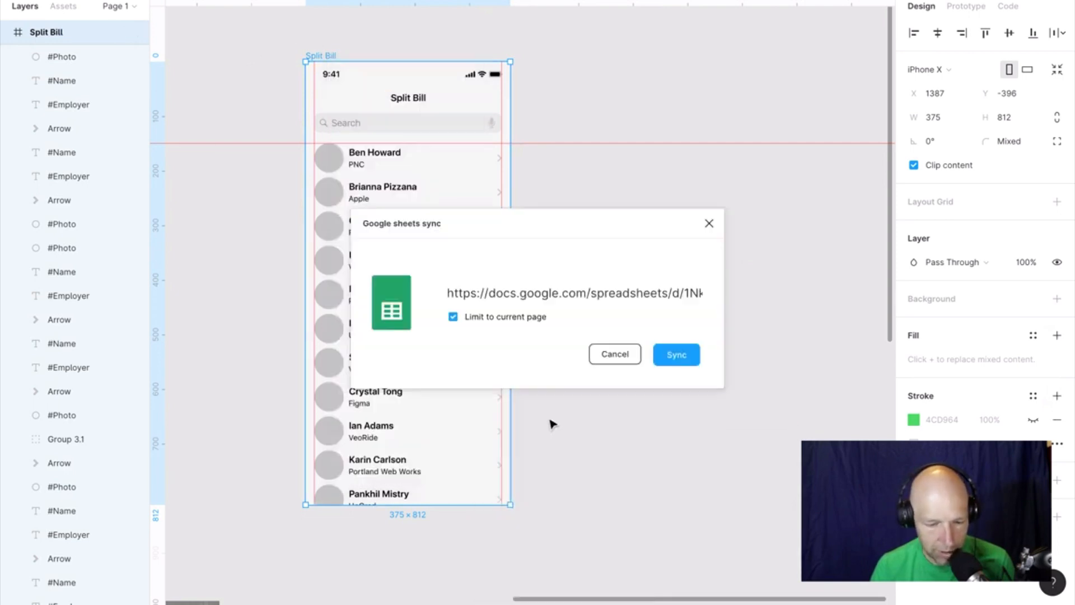
click(694, 357)
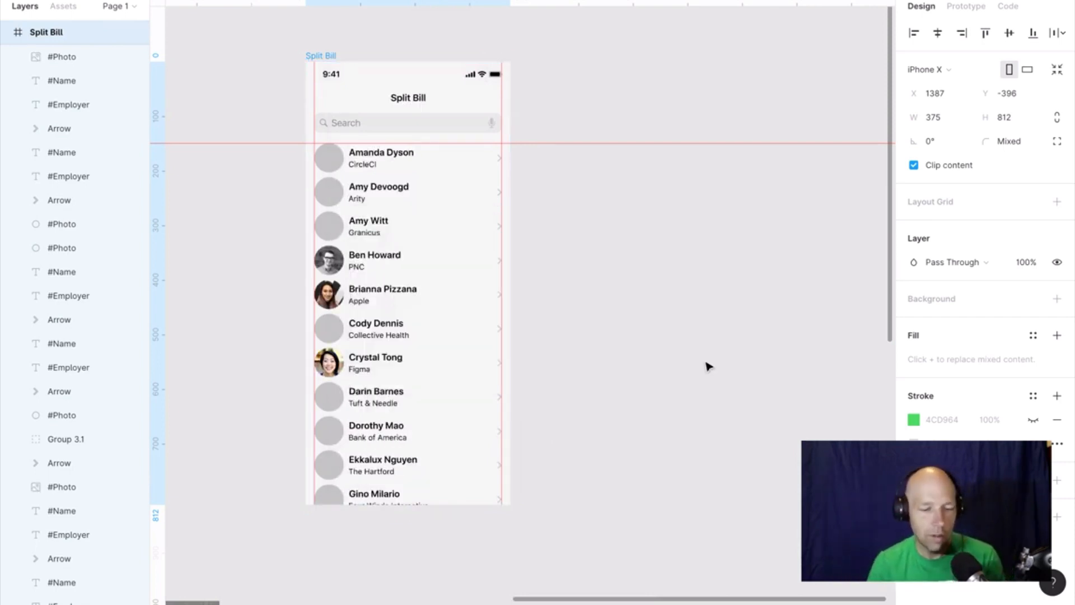
click(638, 308)
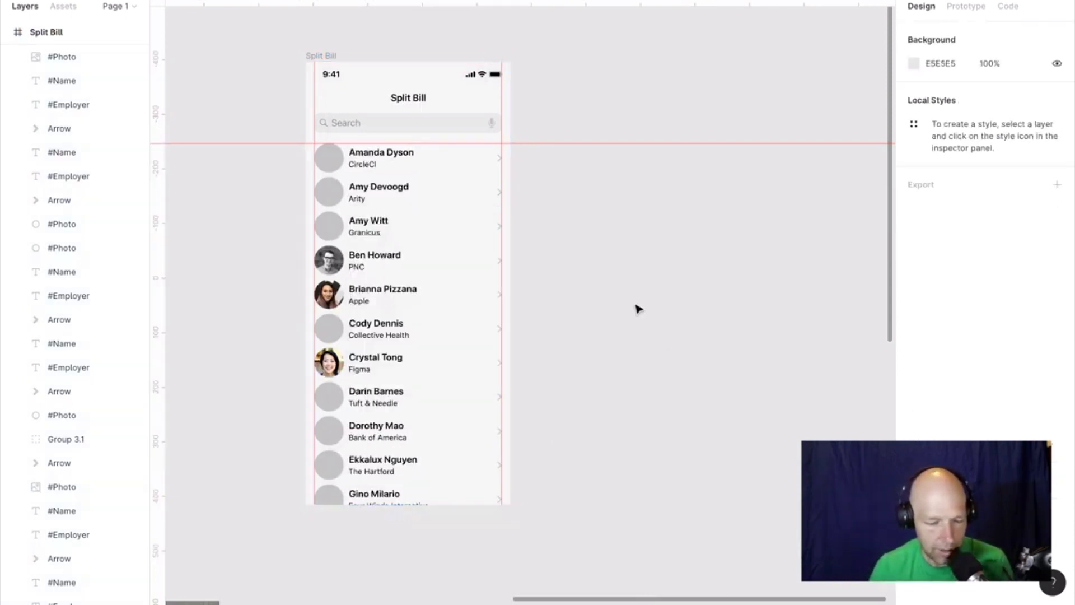
click(339, 168)
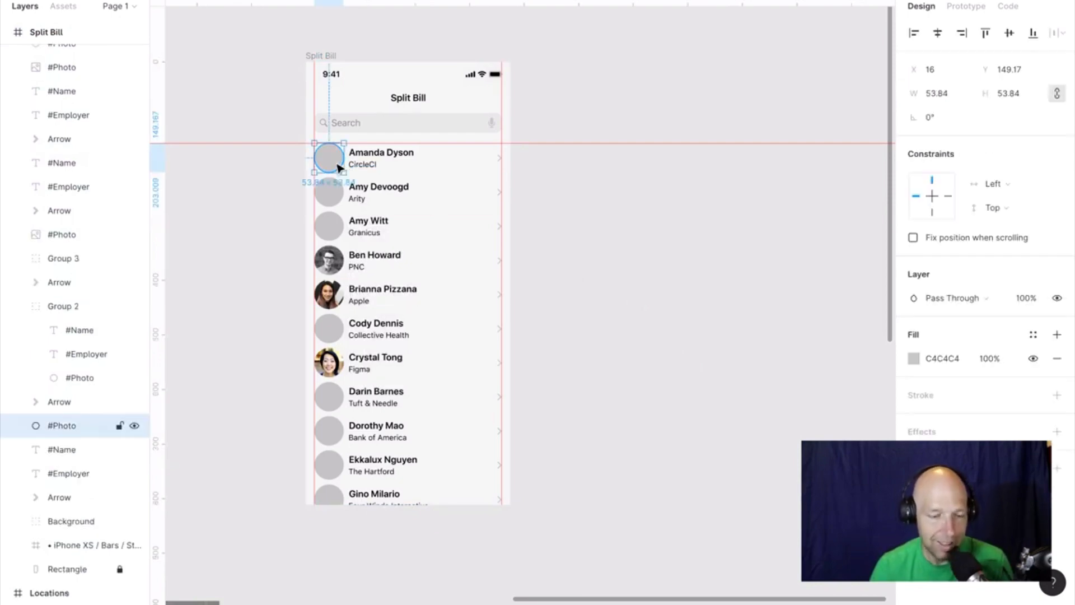
Switch to the Former colleagues spreadsheet, undo the sort and row paste in the Students sheet, and open Sheet3.
scroll(339, 168, up, 10)
scroll(338, 168, down, 5)
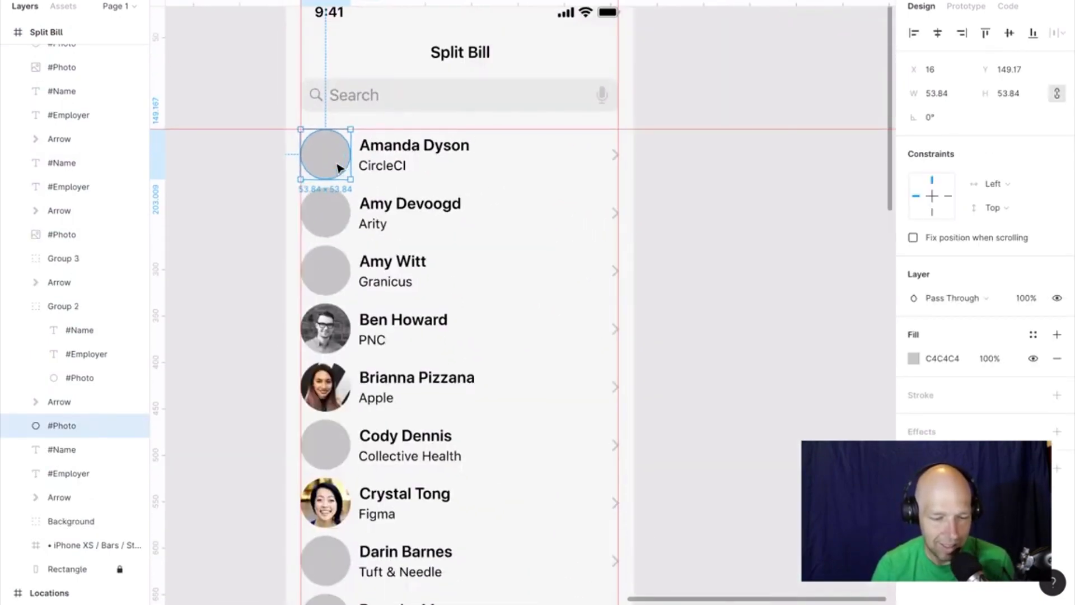
scroll(339, 168, down, 3)
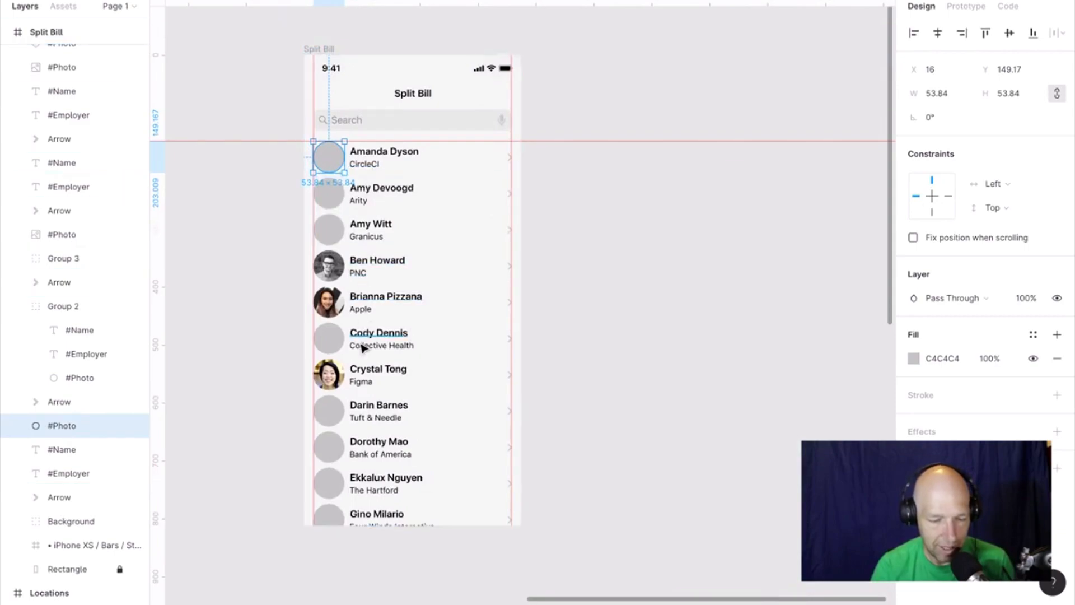
key(ctrl+Right)
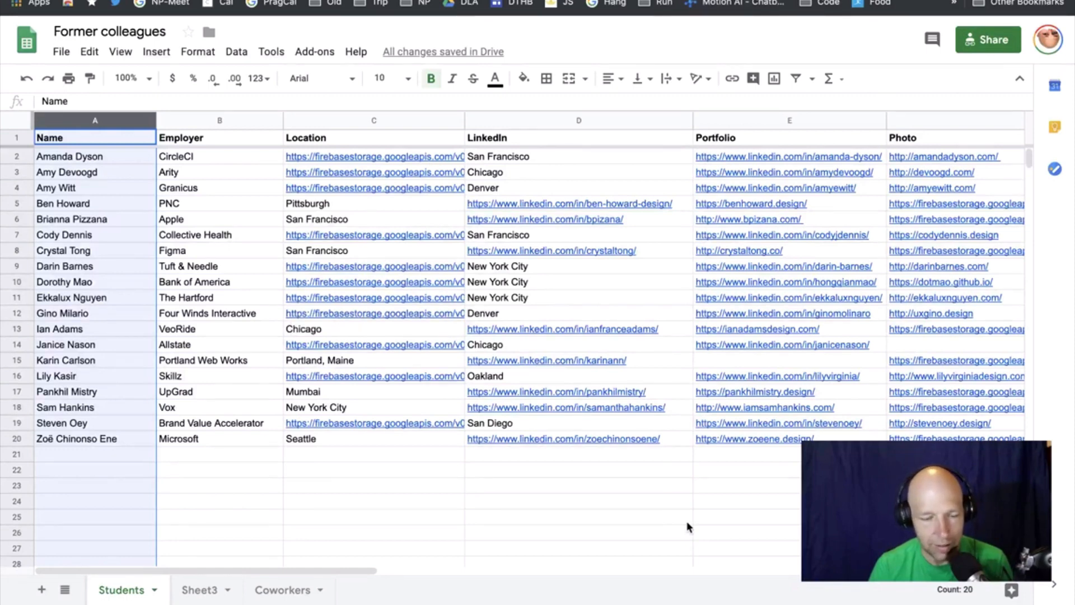
key(super+z)
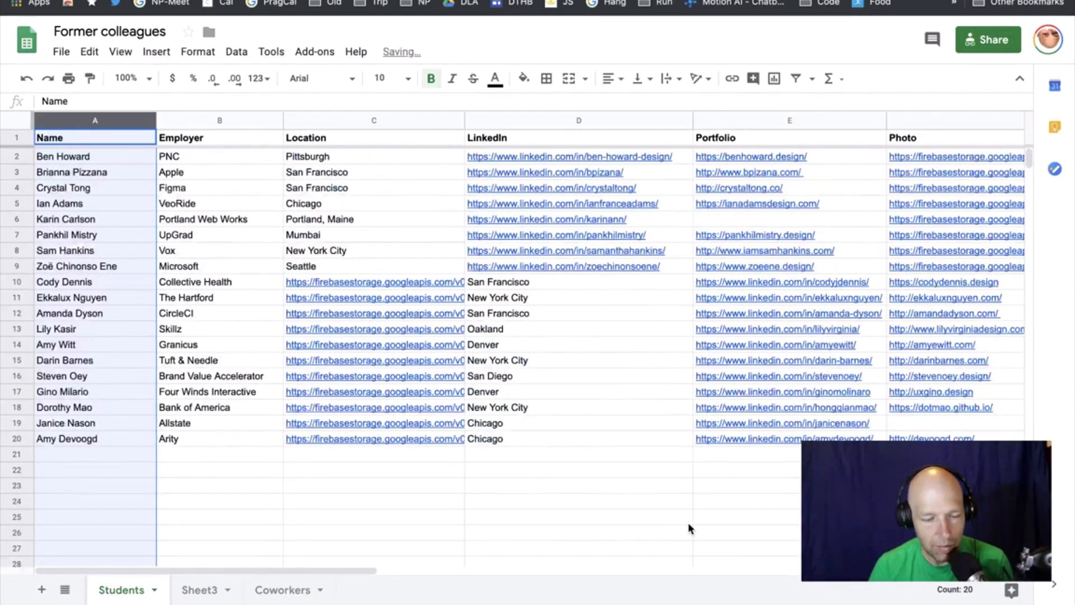
key(super+z)
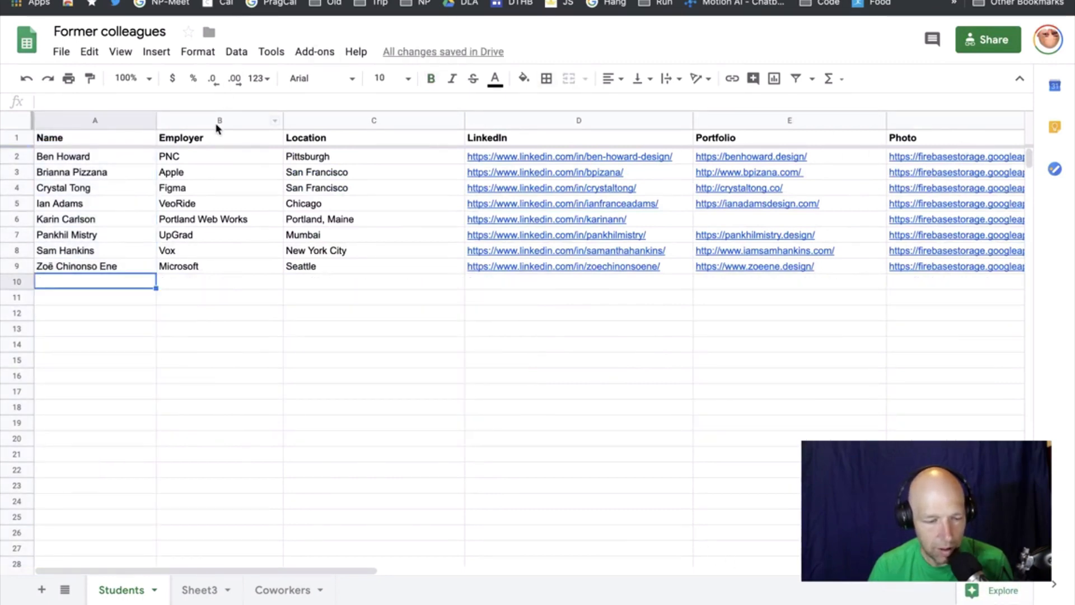
click(227, 593)
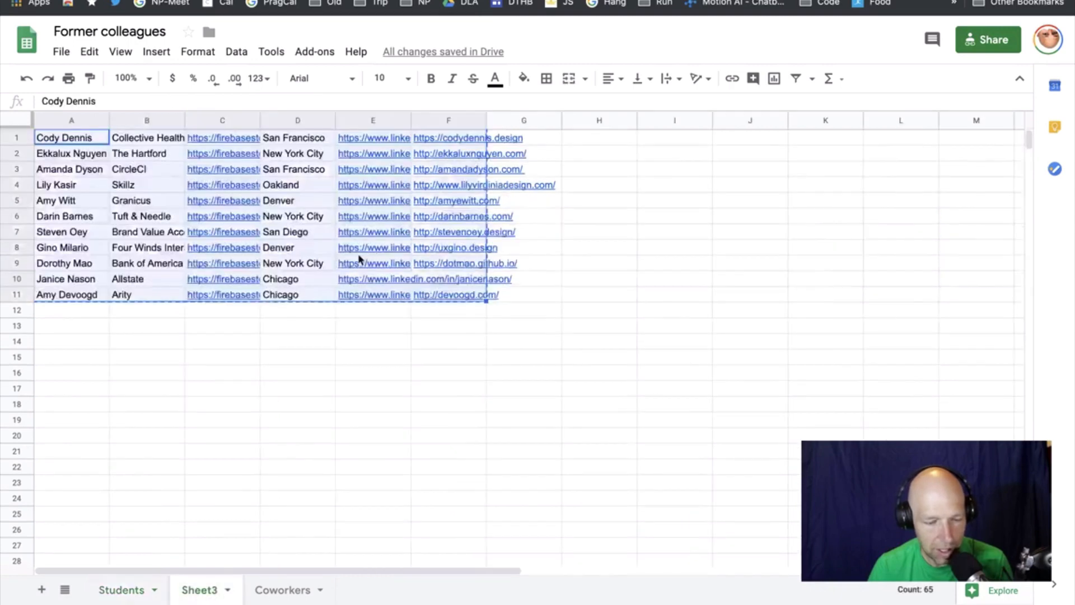
Try to move Sheet3's photo-link and city columns C and D together behind the last column.
click(208, 118)
key(shift+Right)
drag(213, 120, 508, 124)
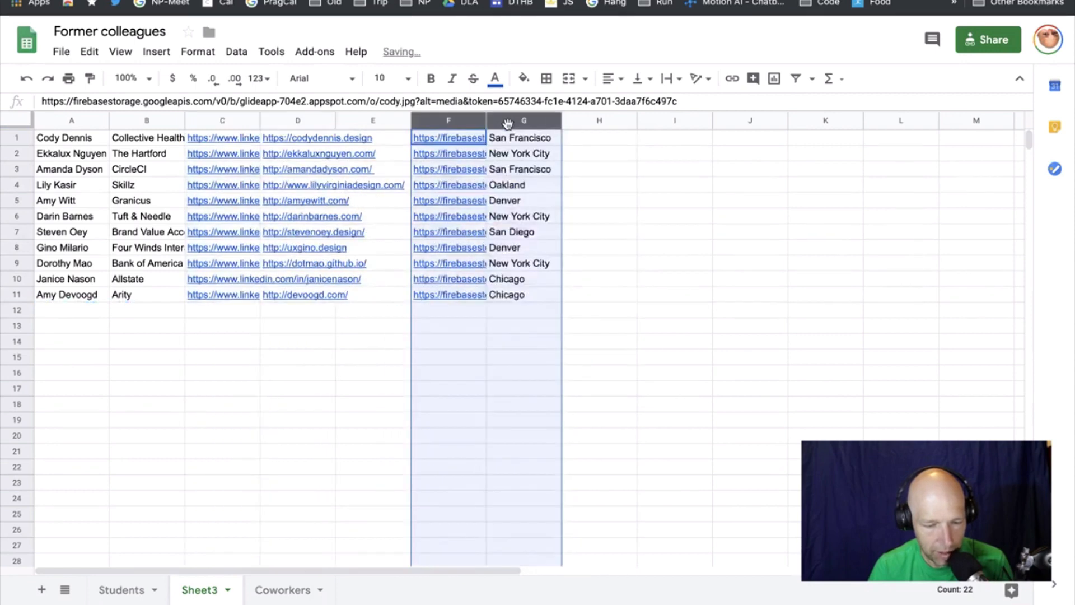
key(ctrl+z)
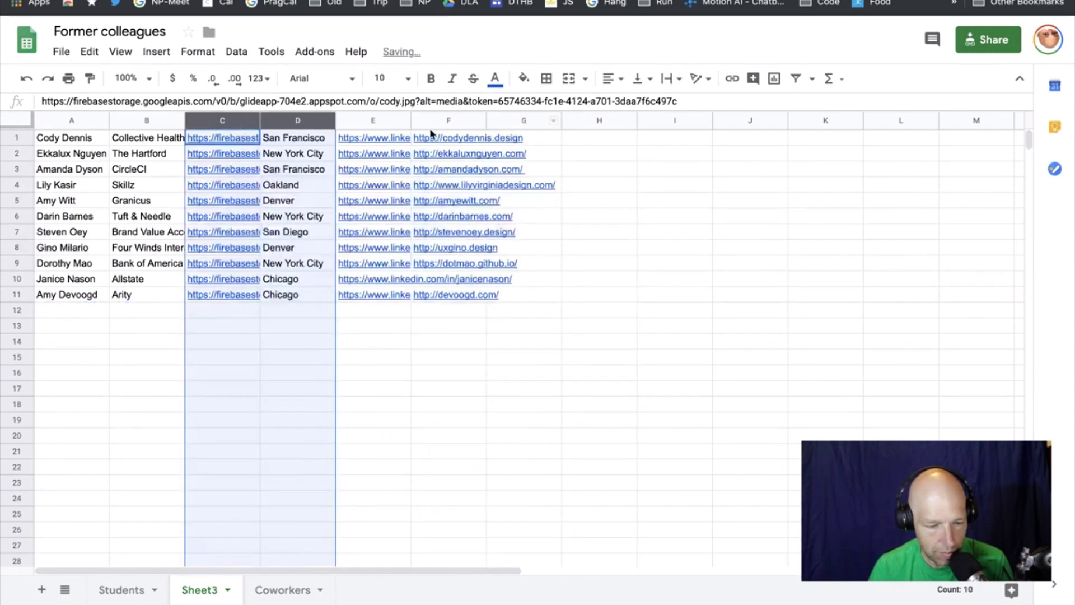
Move only Sheet3's photo-link column C behind the portfolio links so it becomes column F.
click(529, 392)
click(218, 123)
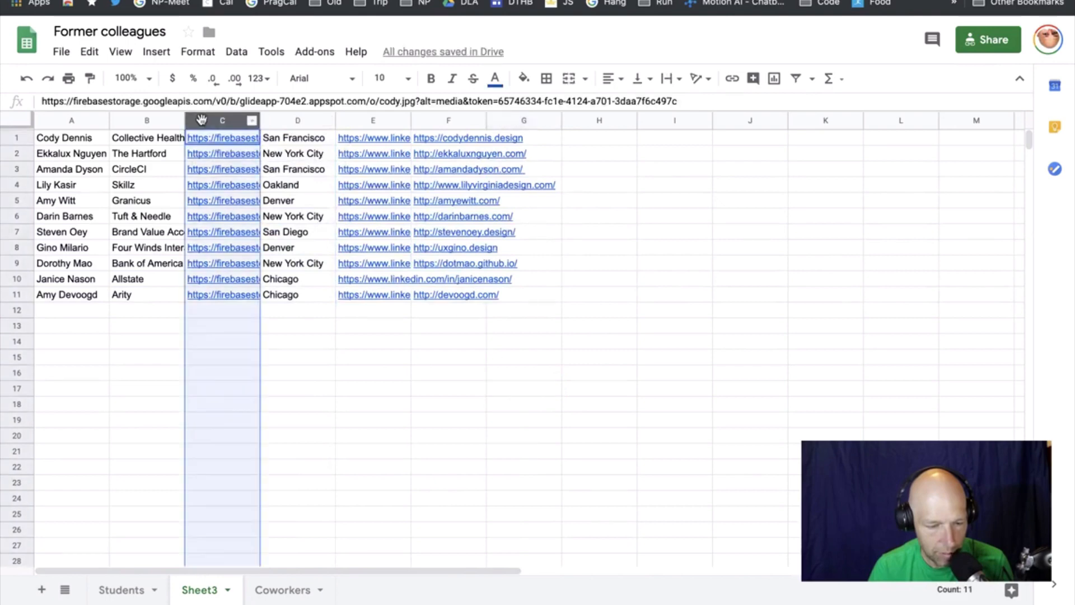
drag(205, 121, 469, 120)
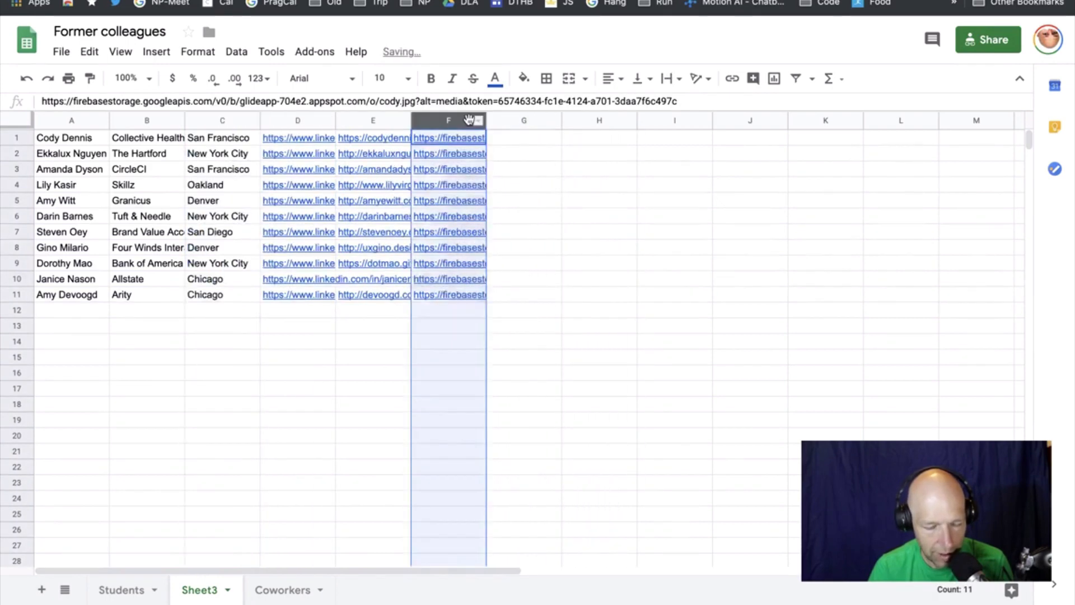
Copy the Sheet3 contact rows A1:F11 and paste them into the Students sheet starting at cell A10.
click(72, 145)
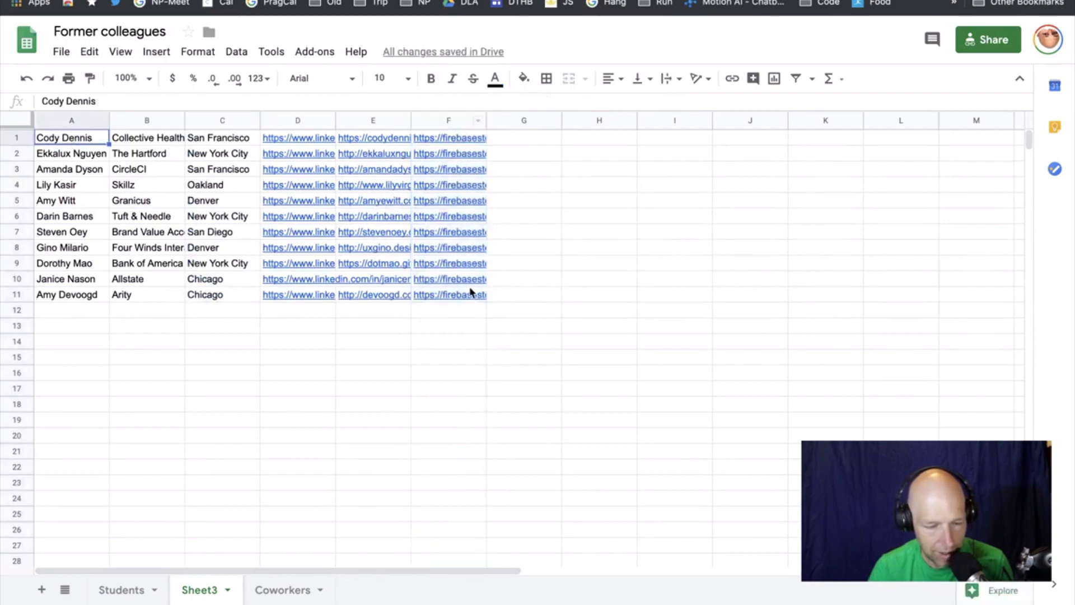
shift+click(460, 297)
key(super+c)
key(super+Tab)
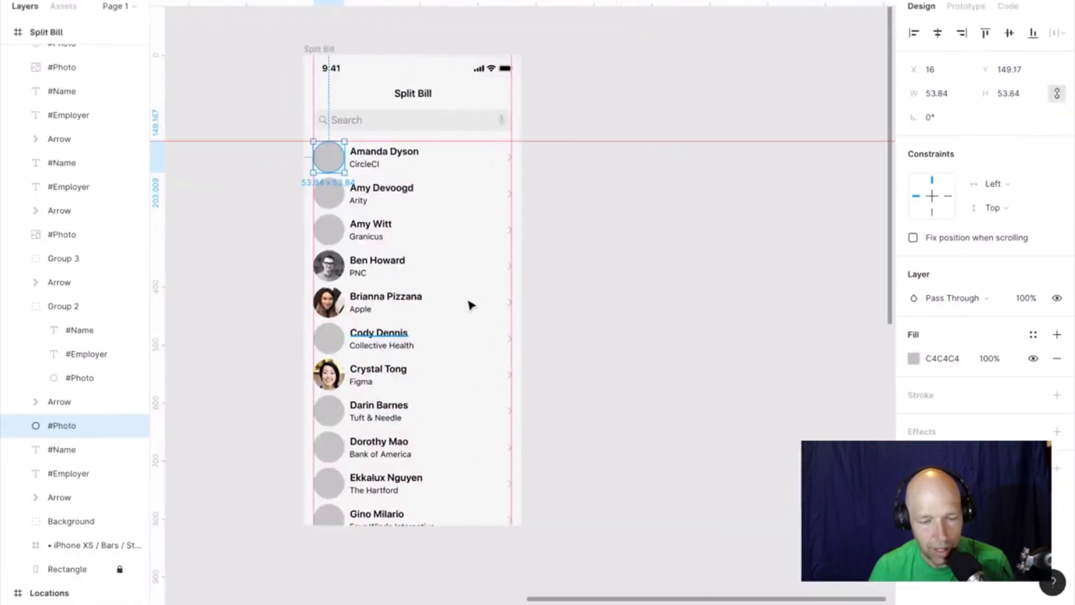
key(super+Tab)
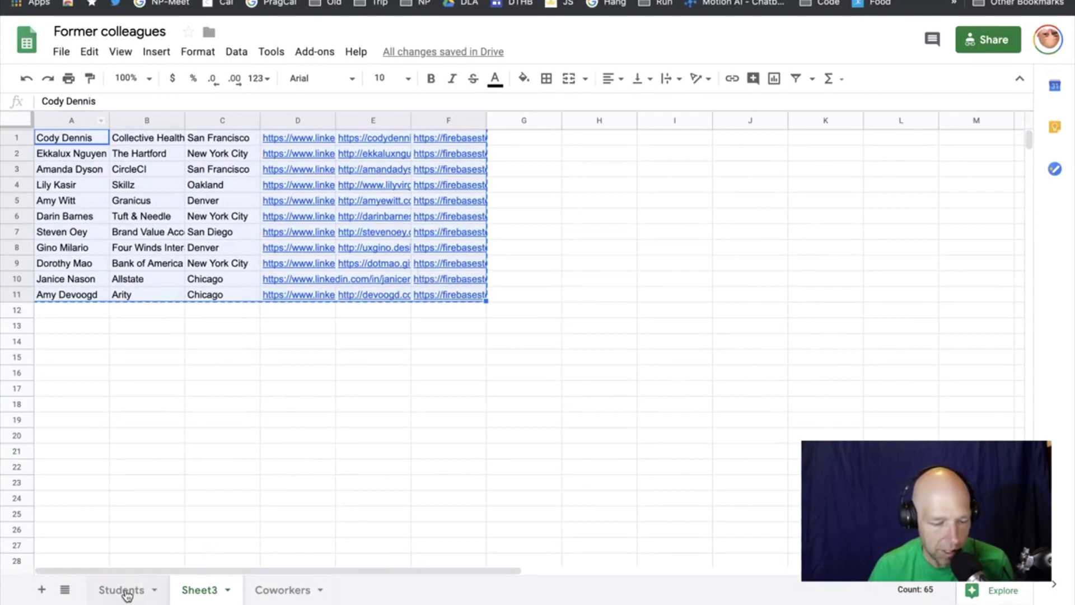
click(159, 575)
key(super+v)
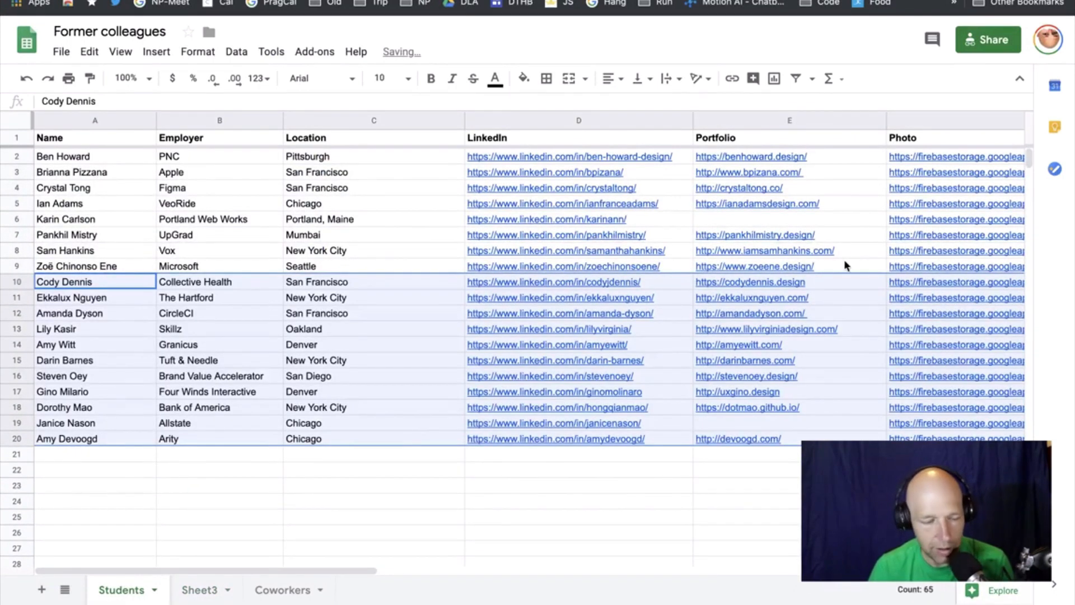
Sort the Students sheet, with the corrected column order, from A to Z by the Name column.
click(148, 121)
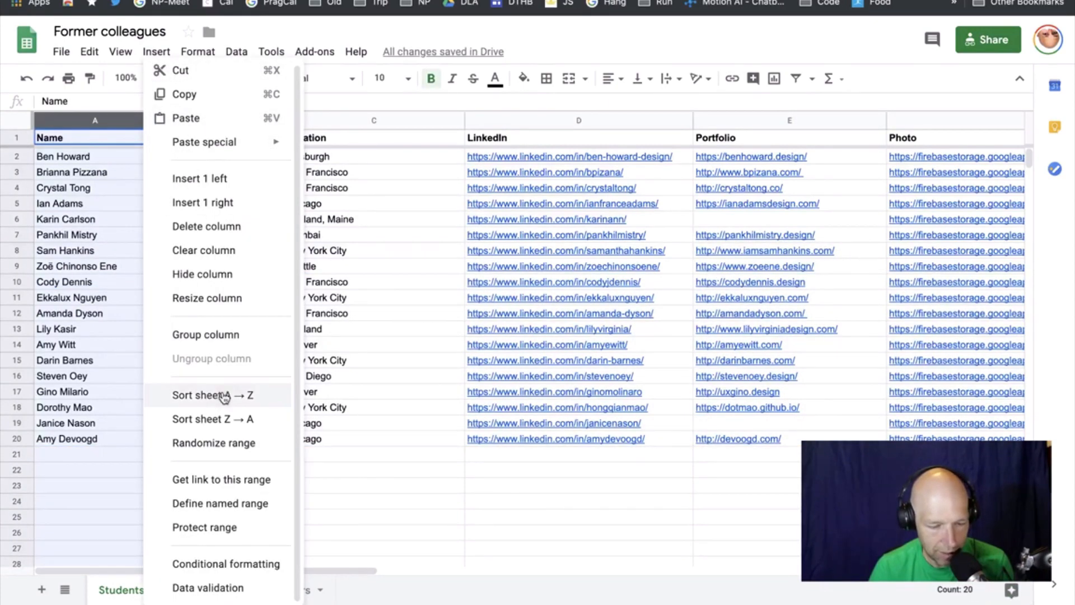
click(224, 395)
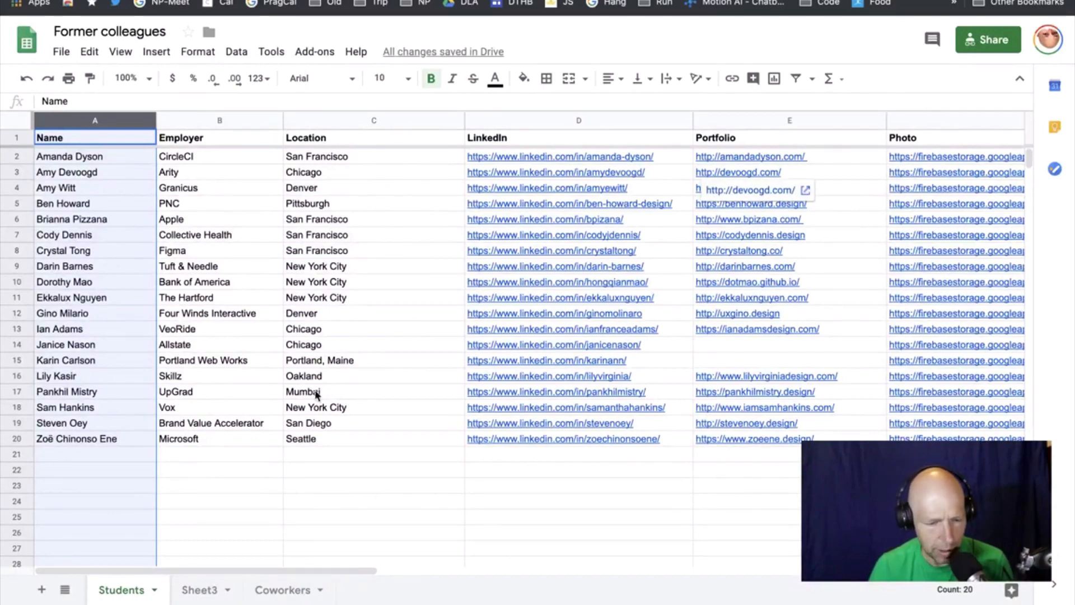
Switch to Figma and run Google sheets sync on the Split Bill frame to fill the missing contact photos.
key(ctrl+Left)
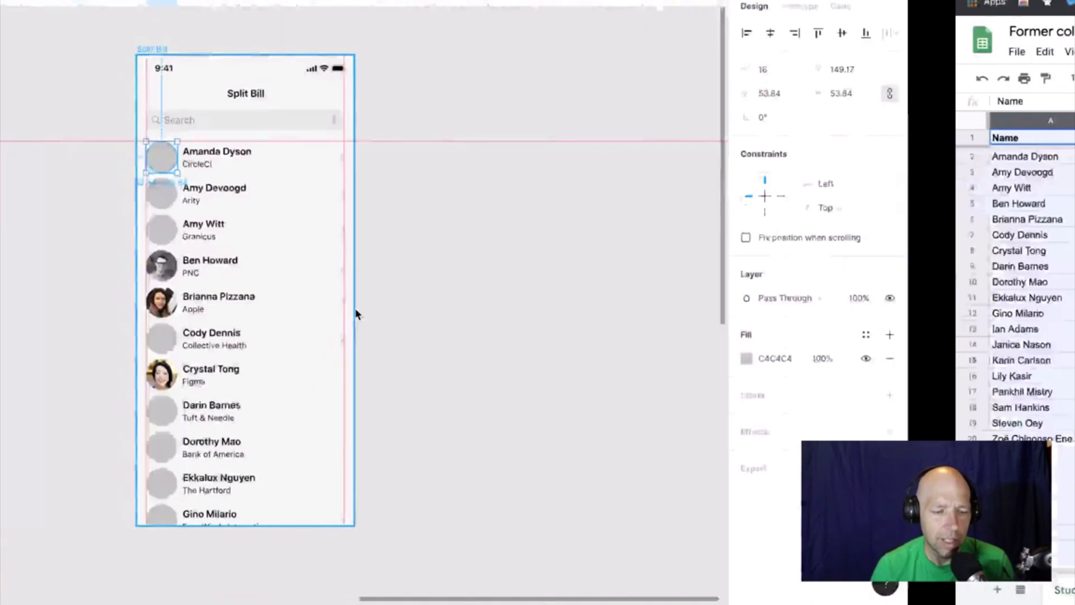
click(327, 48)
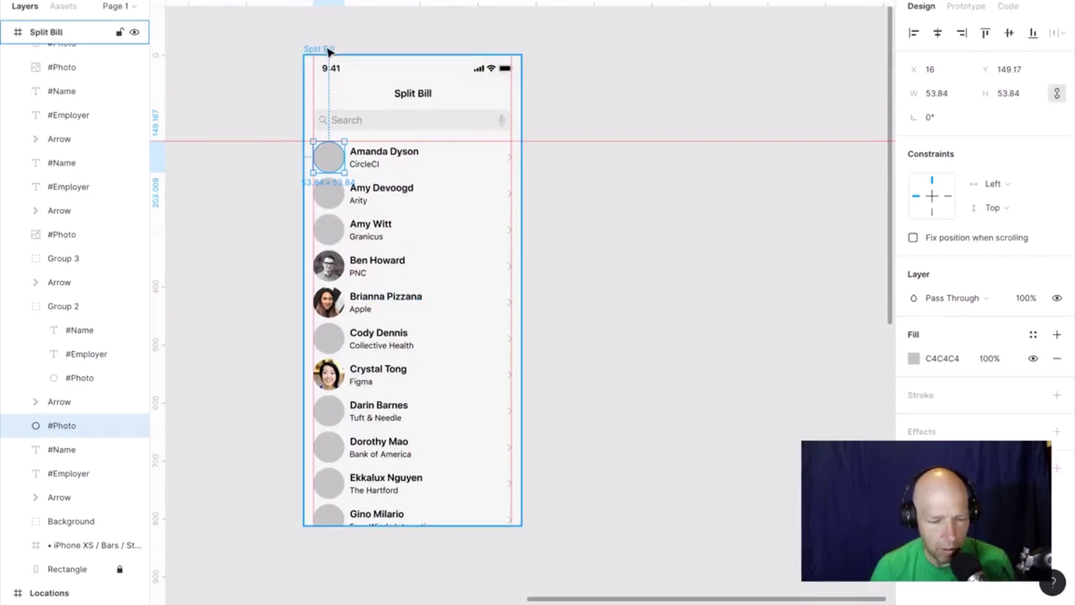
right_click(329, 48)
mouse_move(421, 305)
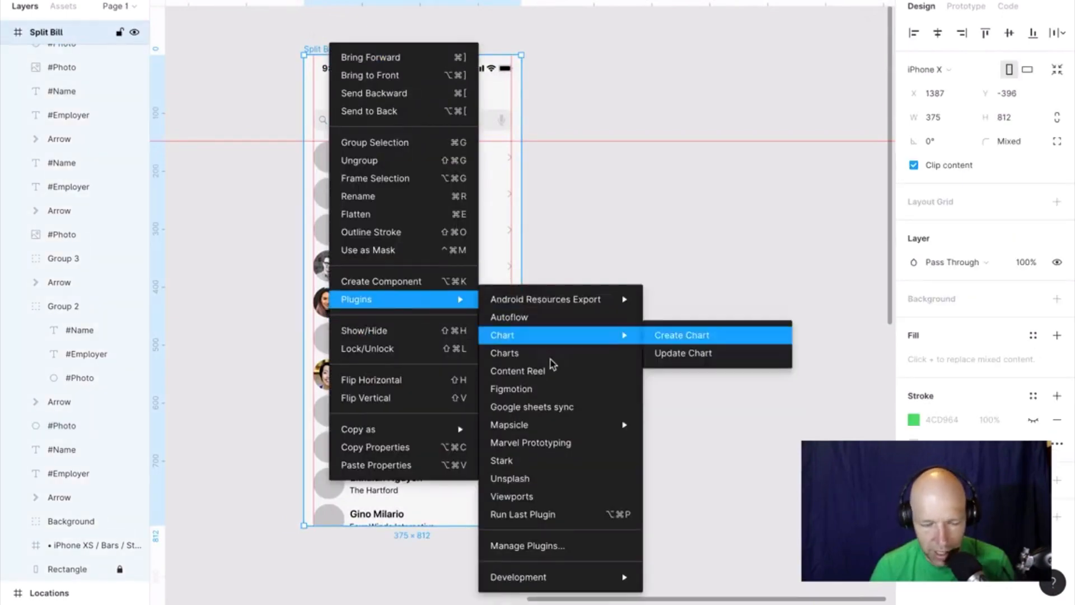
click(547, 405)
click(687, 361)
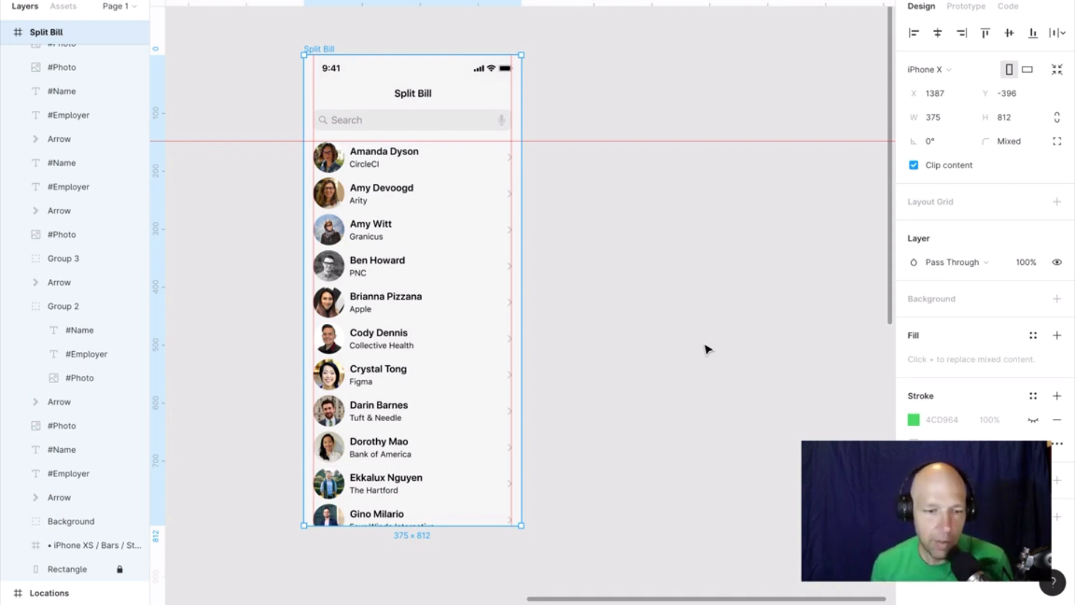
Duplicate the first row's #Photo circle and place the copy outside the Split Bill frame at X 1253.5, Y -246.83.
click(333, 167)
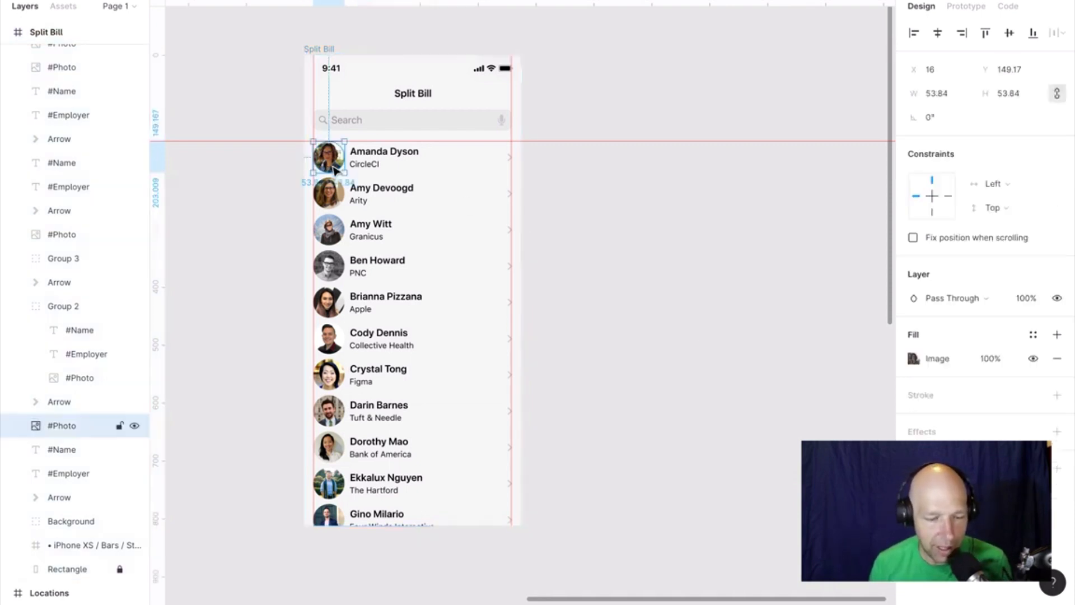
key(ctrl+c)
key(ctrl+v)
drag(335, 164, 249, 163)
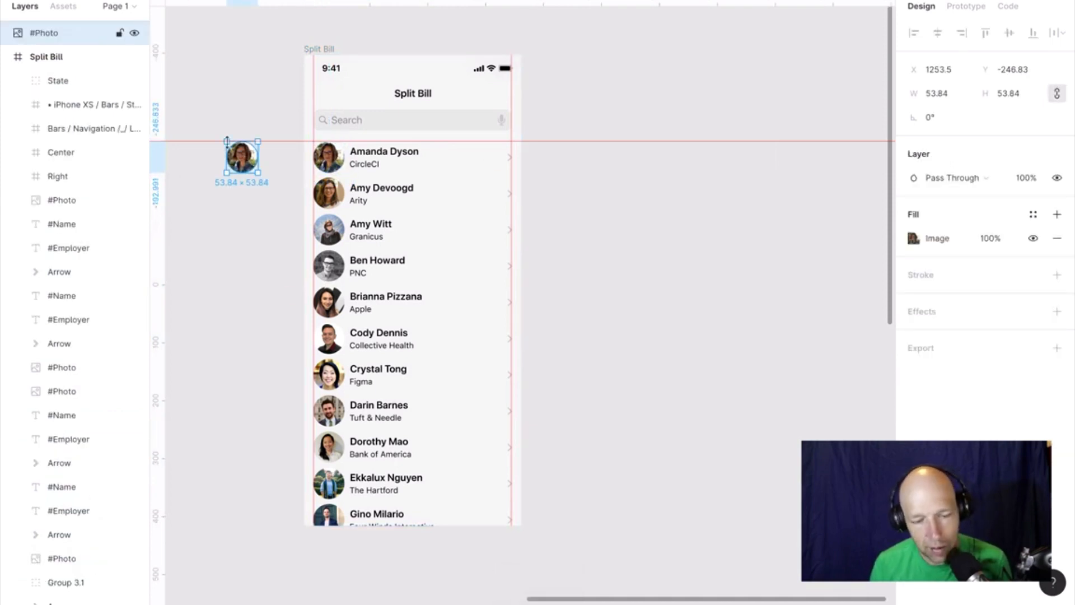
click(271, 186)
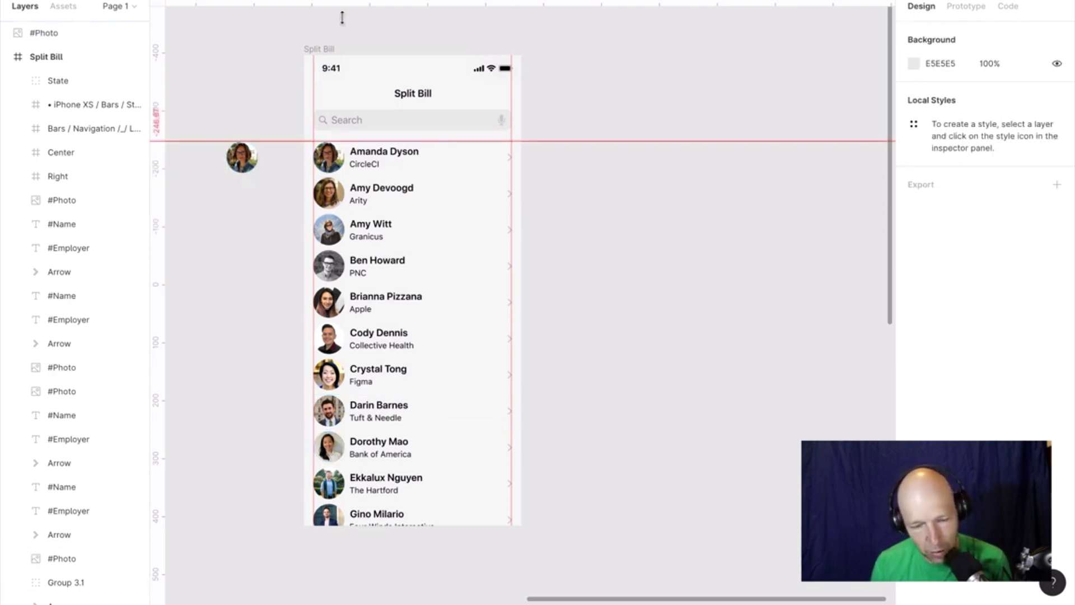
Rerun Google sheets sync, limited to the current page, to refresh the #Photo copy outside the frame as well.
click(327, 52)
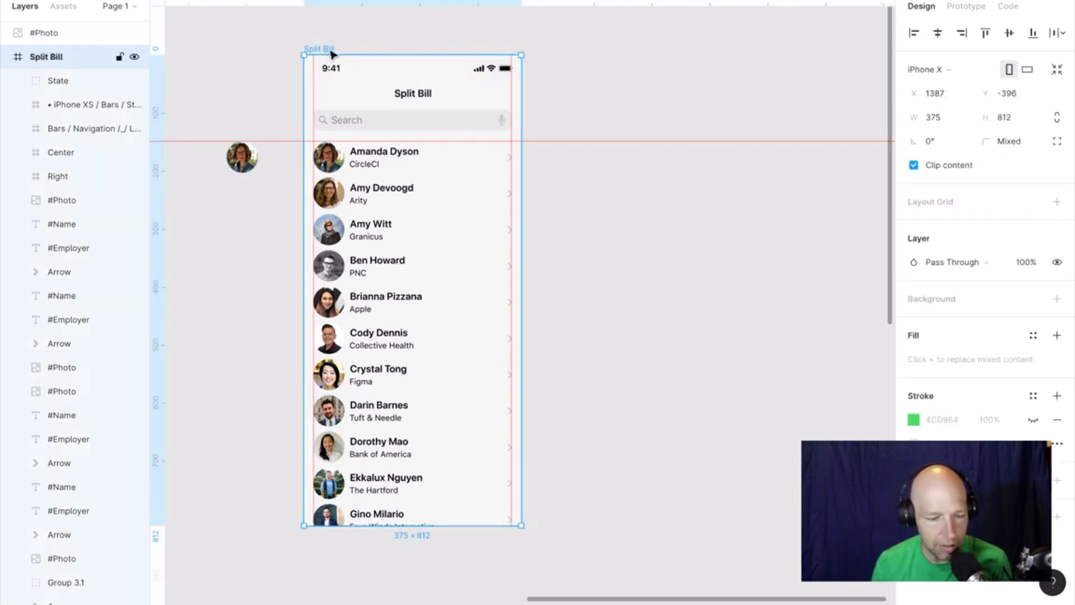
right_click(332, 54)
mouse_move(372, 301)
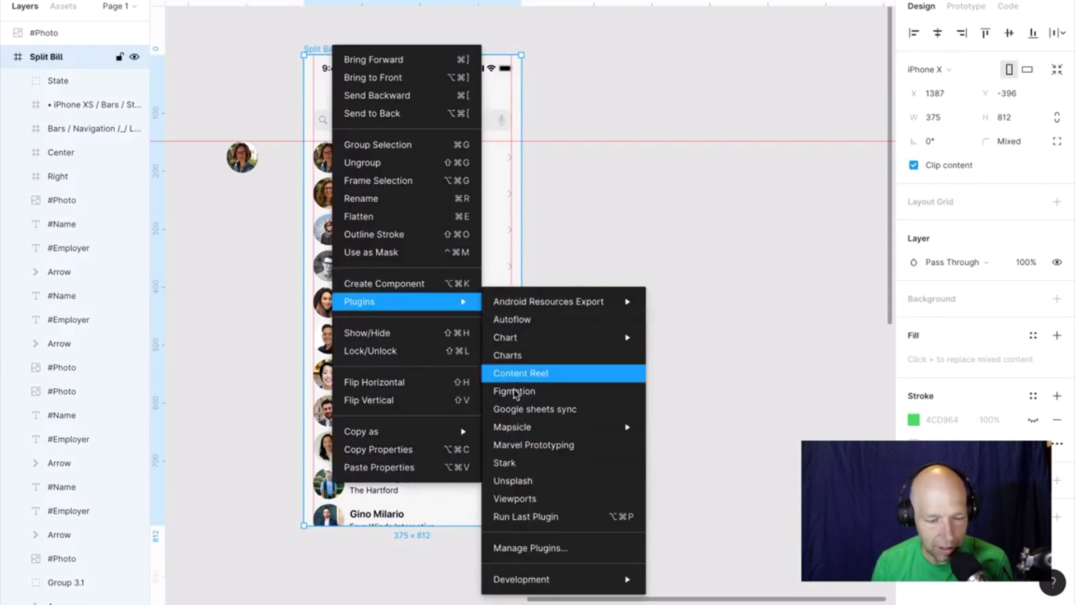
click(508, 405)
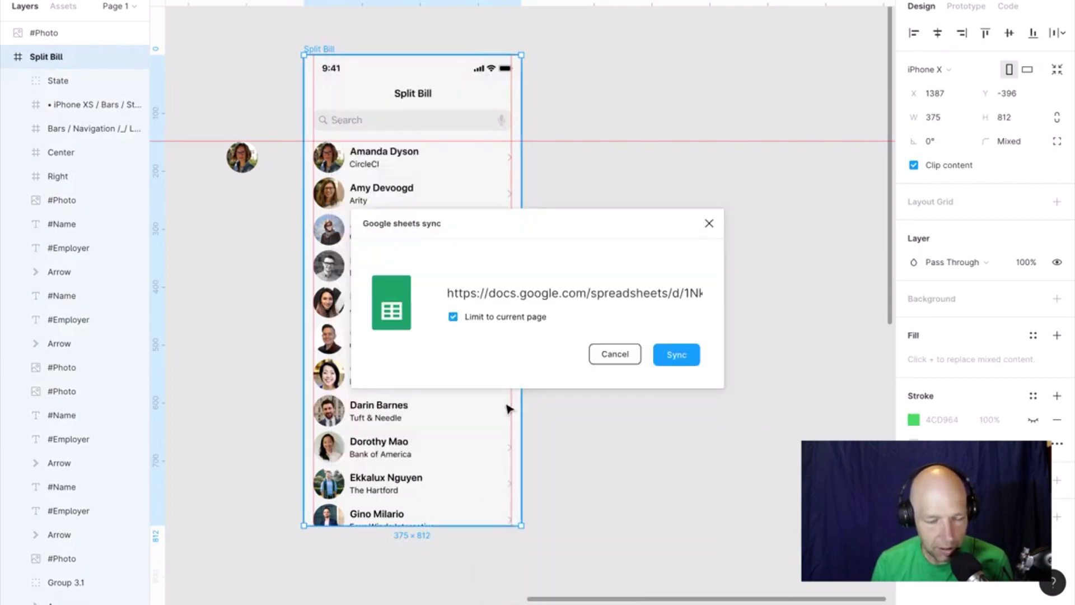
click(679, 353)
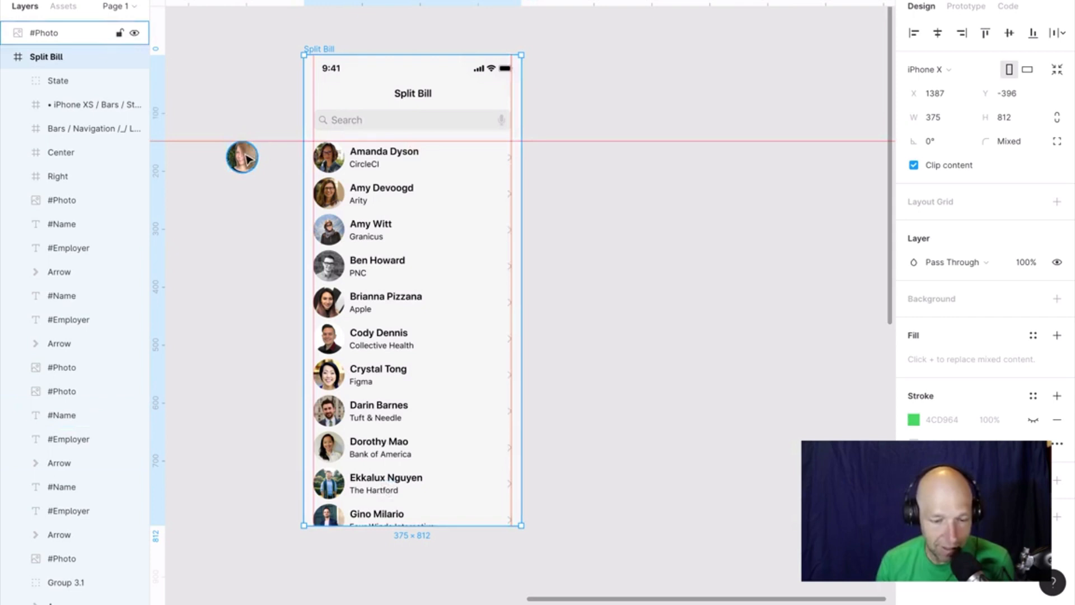
Compare the Split Bill contact list with the Students sheet's name order, including the rows clipped below the frame.
scroll(408, 338, down, 3)
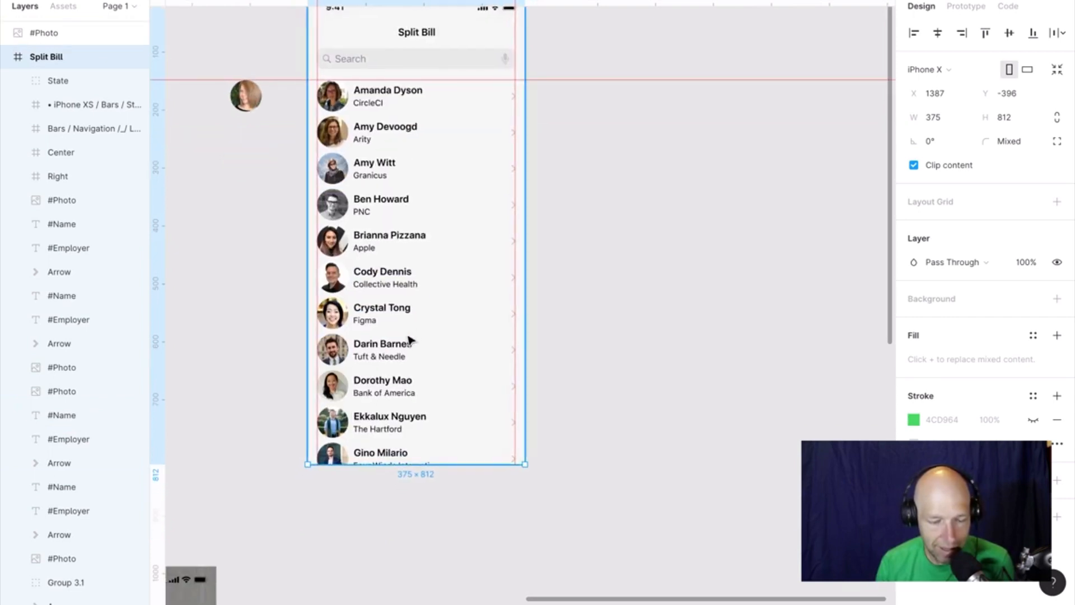
scroll(410, 339, up, 2)
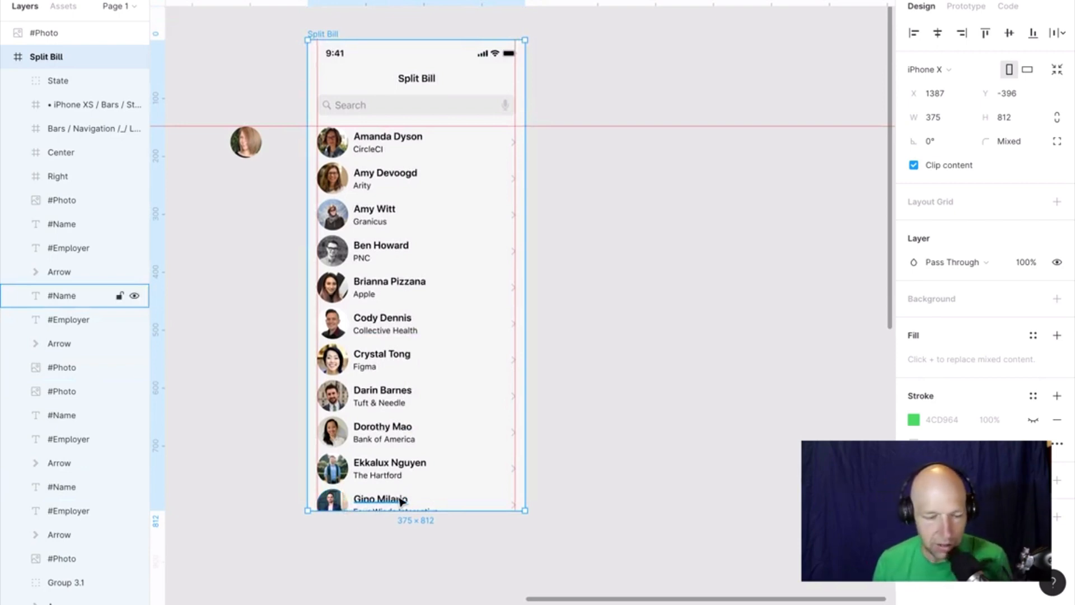
key(ctrl+Right)
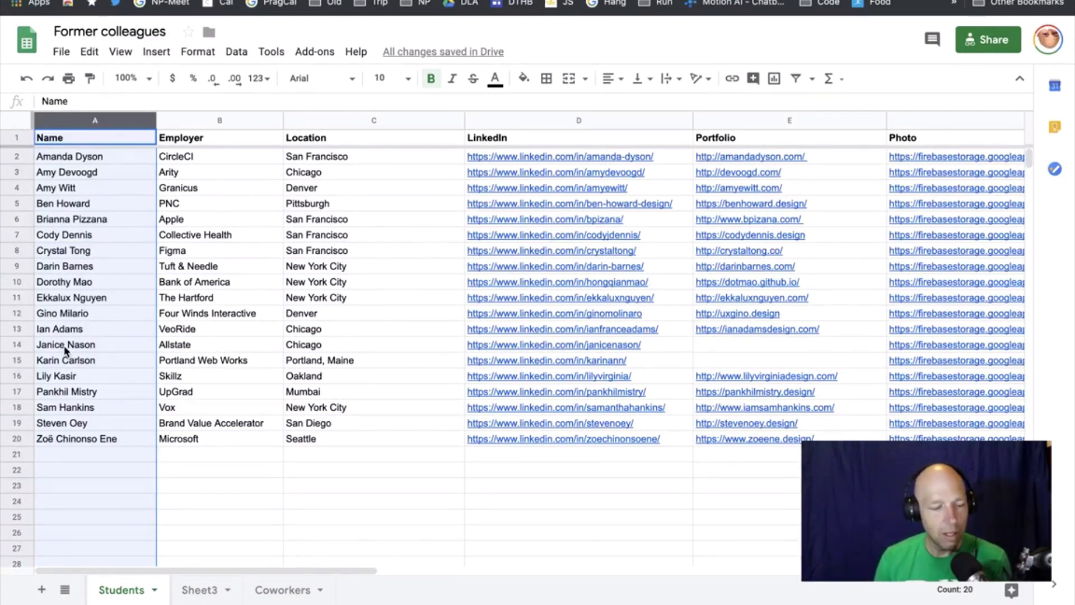
key(super+Tab)
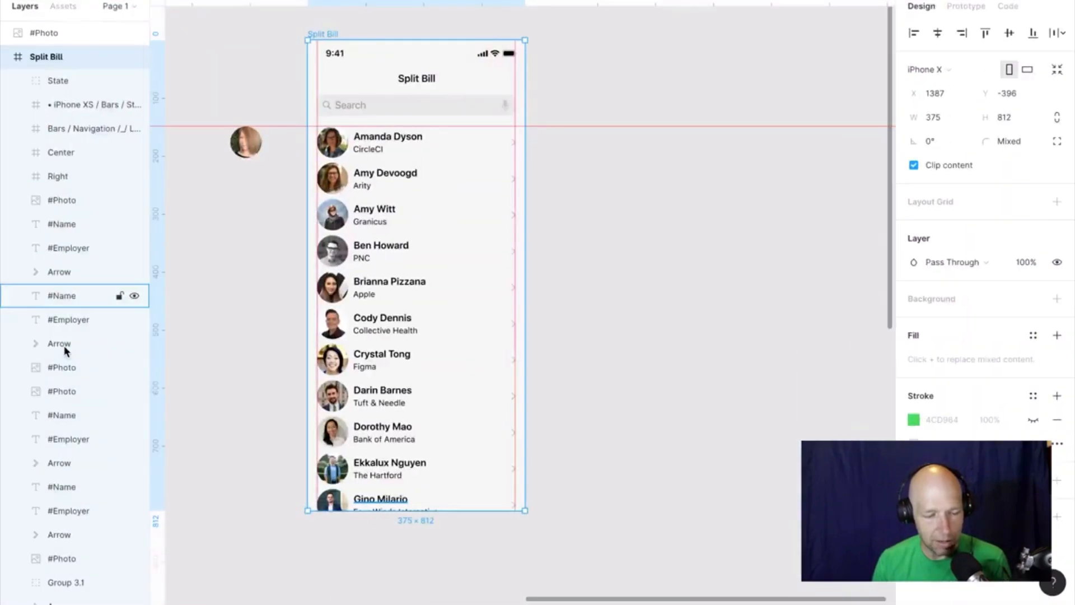
click(386, 562)
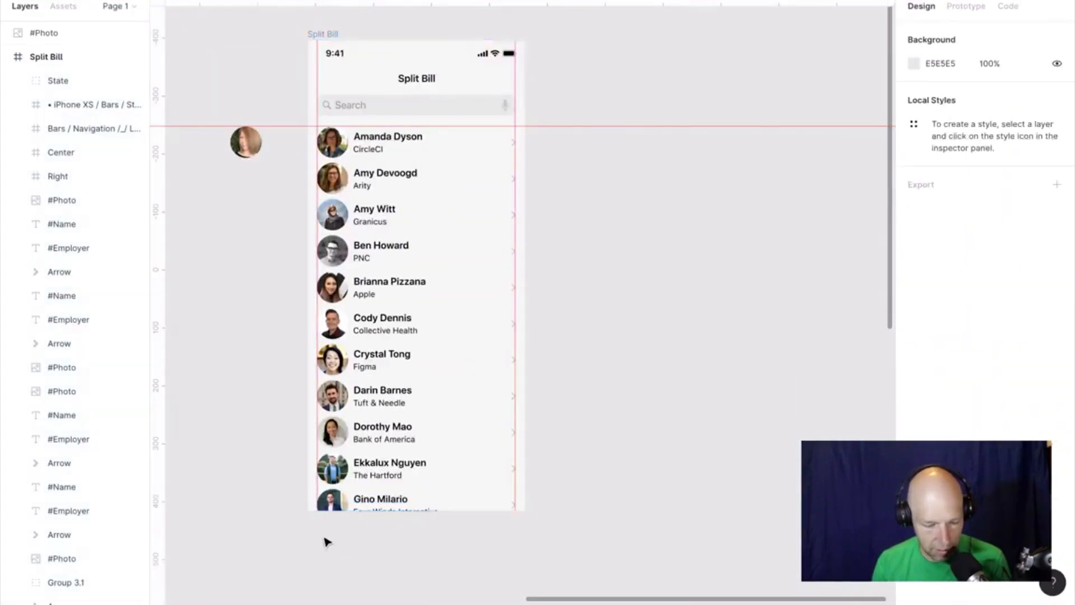
drag(523, 581, 154, 453)
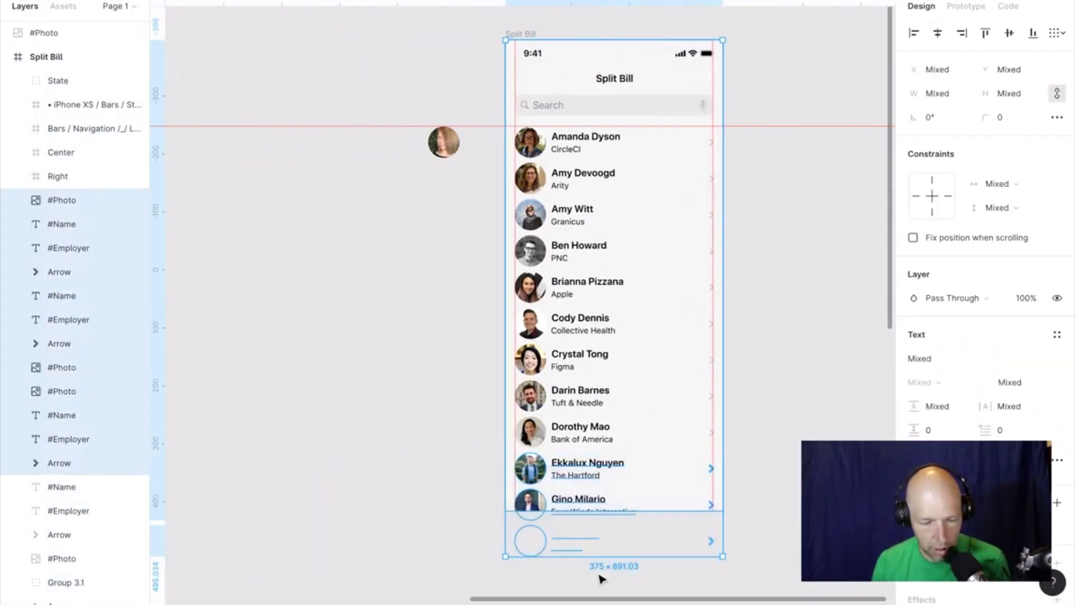
click(538, 552)
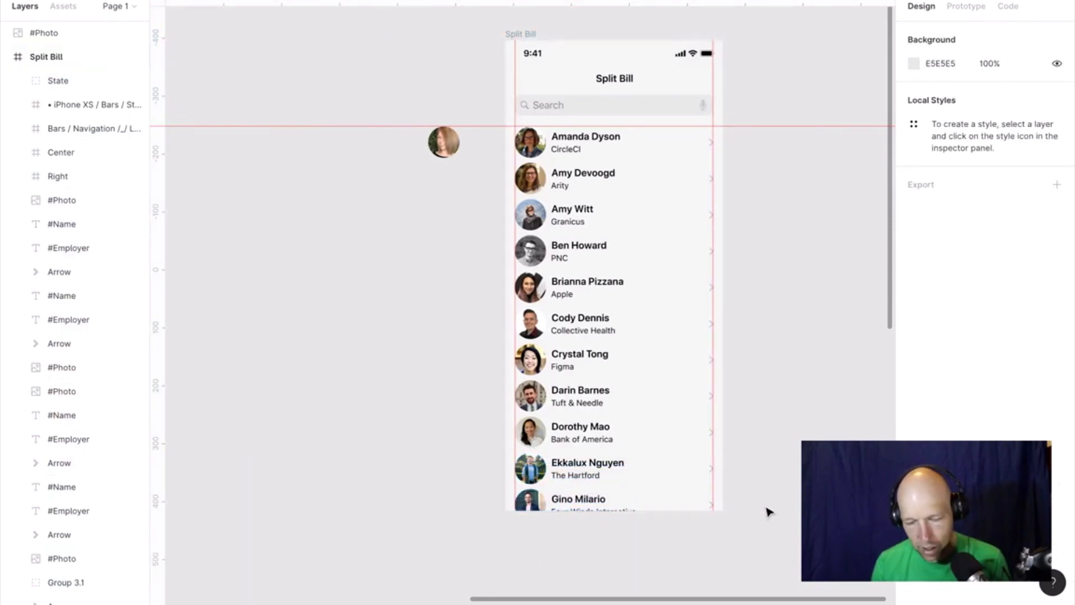
scroll(771, 511, left, 1)
scroll(771, 511, up, 1)
scroll(771, 511, left, 1)
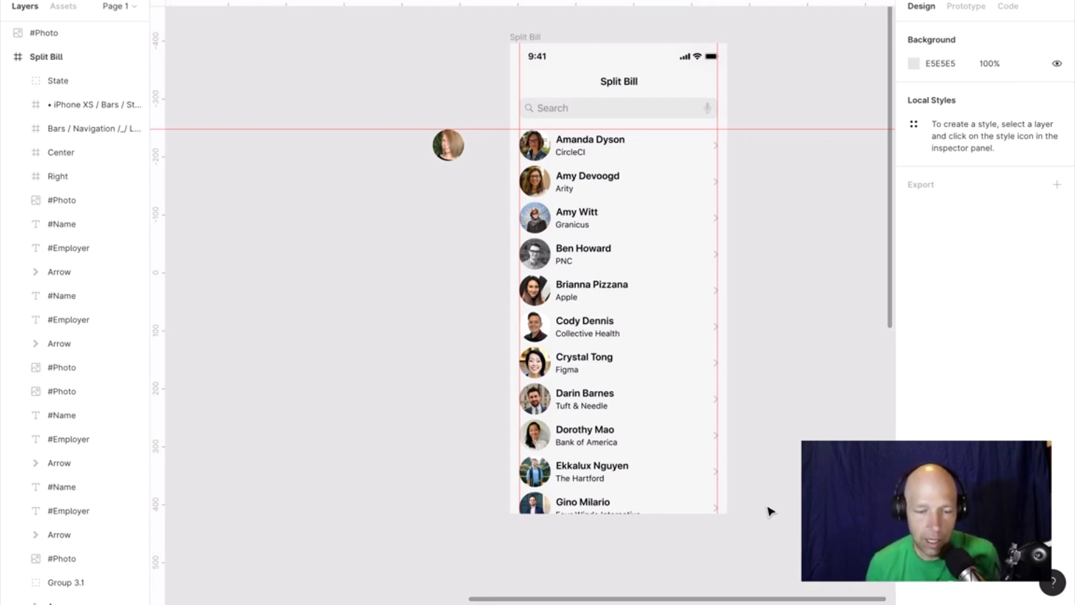
scroll(770, 511, left, 15)
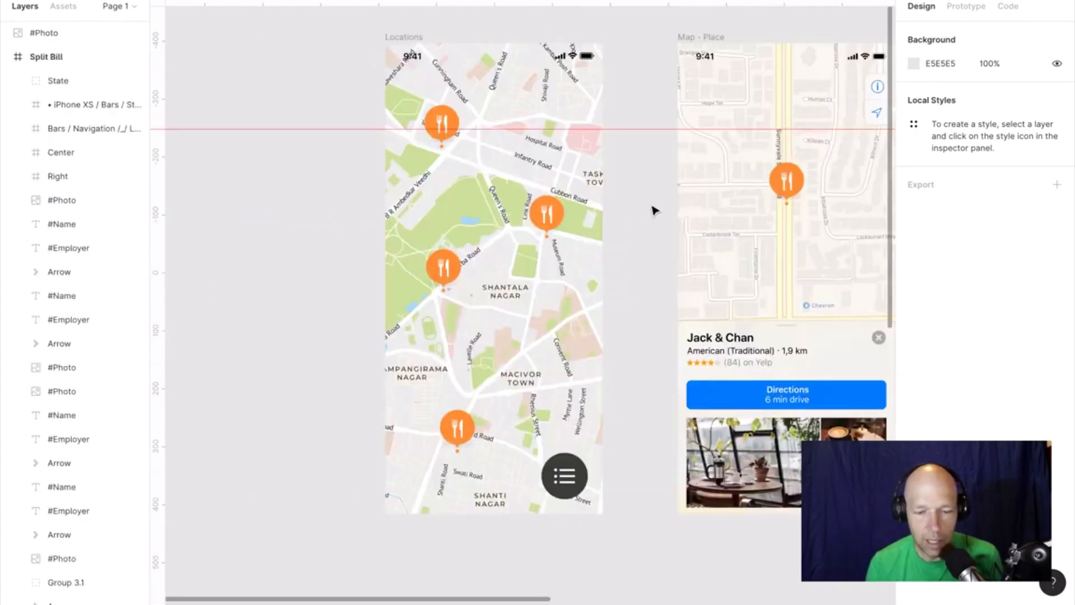
scroll(654, 210, right, 10)
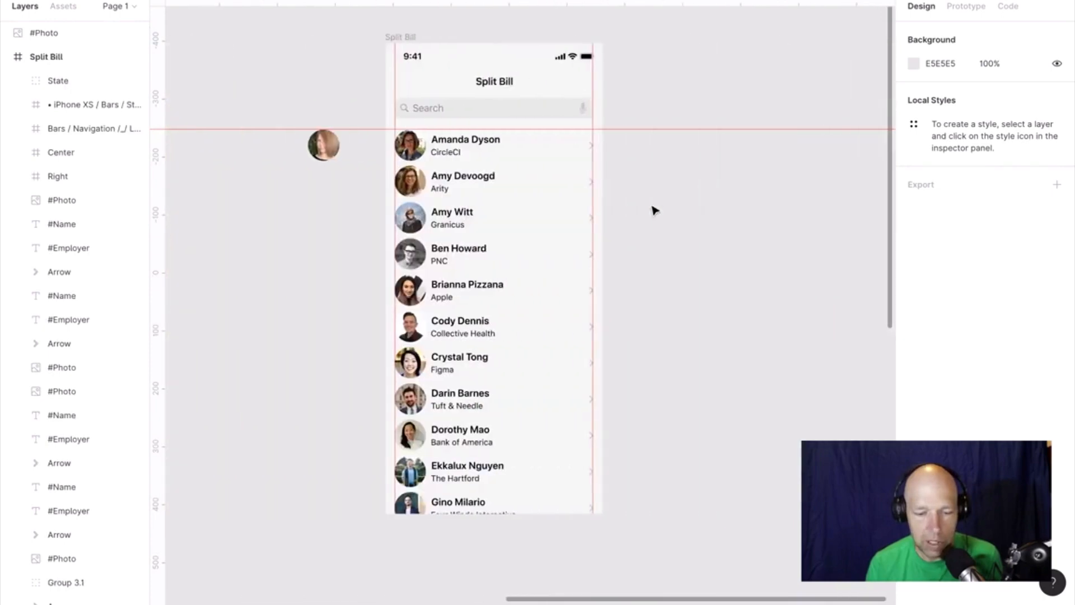
scroll(654, 210, left, 1)
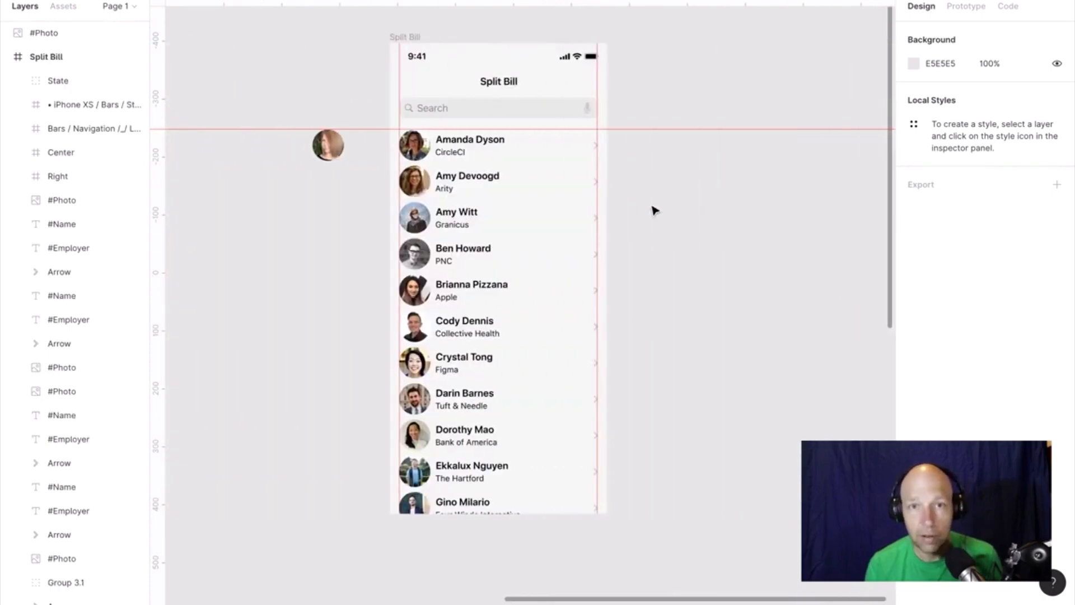
Replace the Jack & Chan title in the Map - Place frame with a Companies entry from Content Reel, then close the plugin.
scroll(654, 210, left, 7)
scroll(654, 210, left, 10)
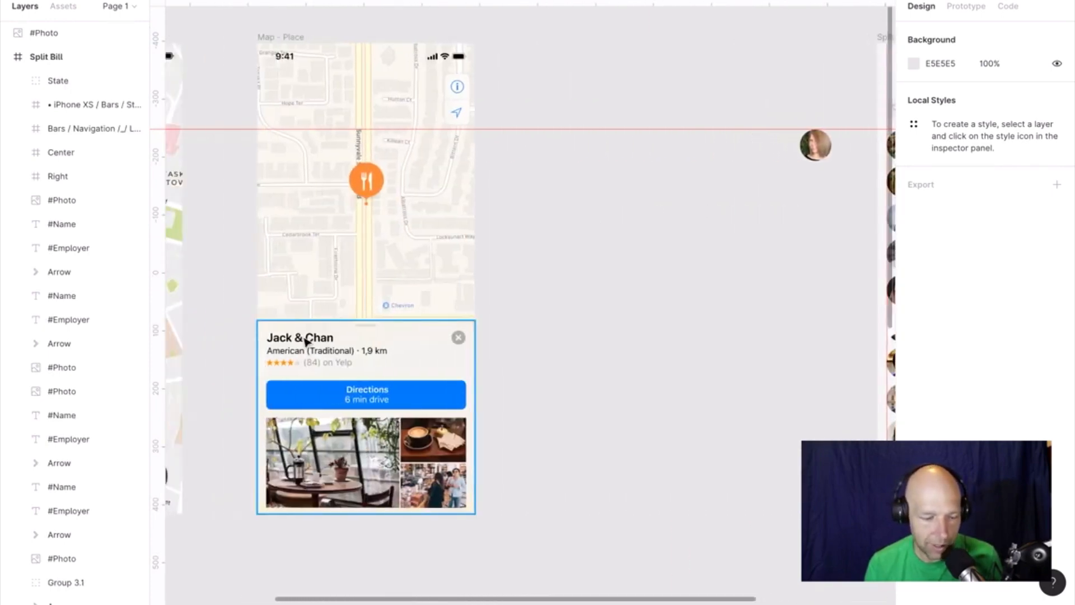
click(307, 341)
double_click(307, 342)
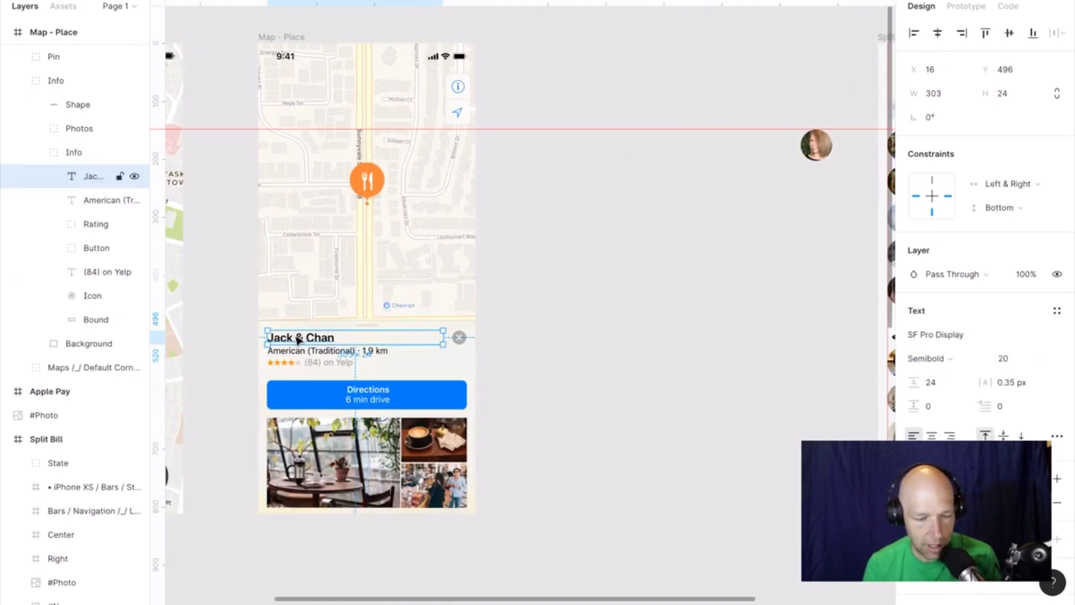
right_click(295, 341)
mouse_move(430, 421)
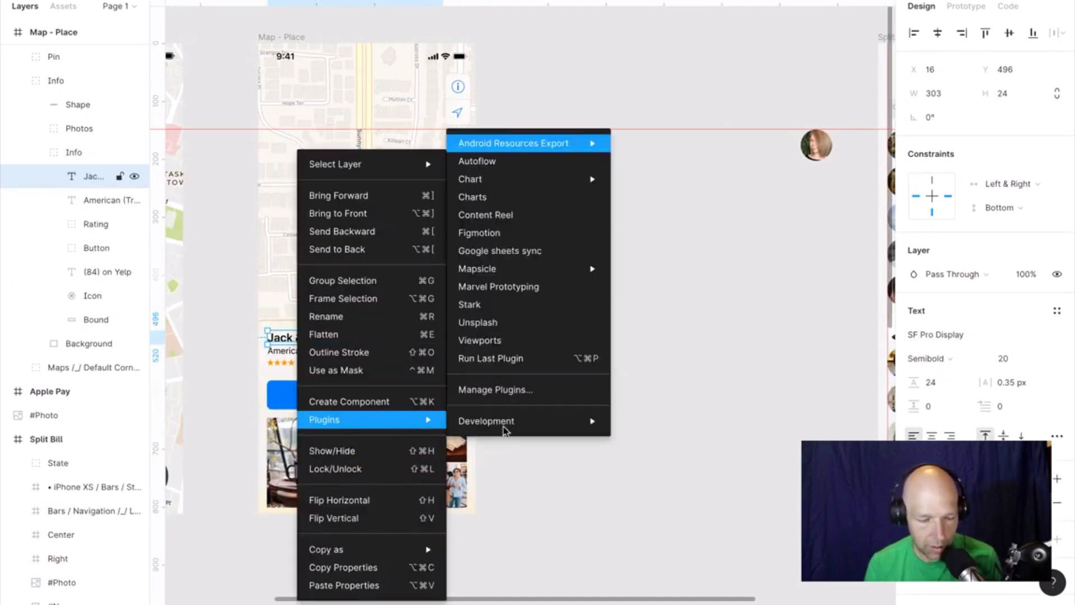
click(507, 216)
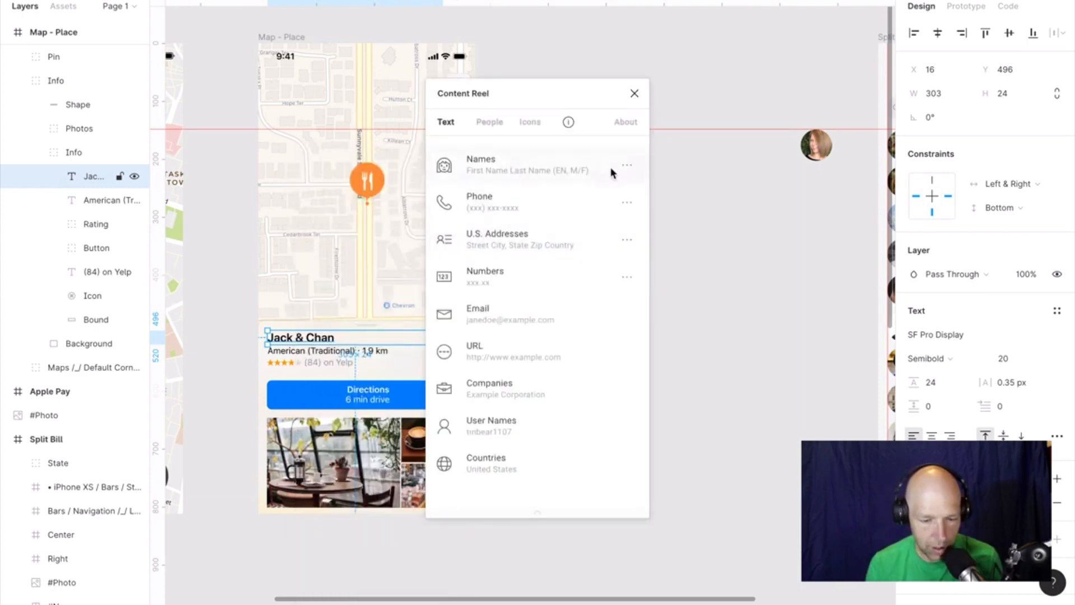
click(501, 391)
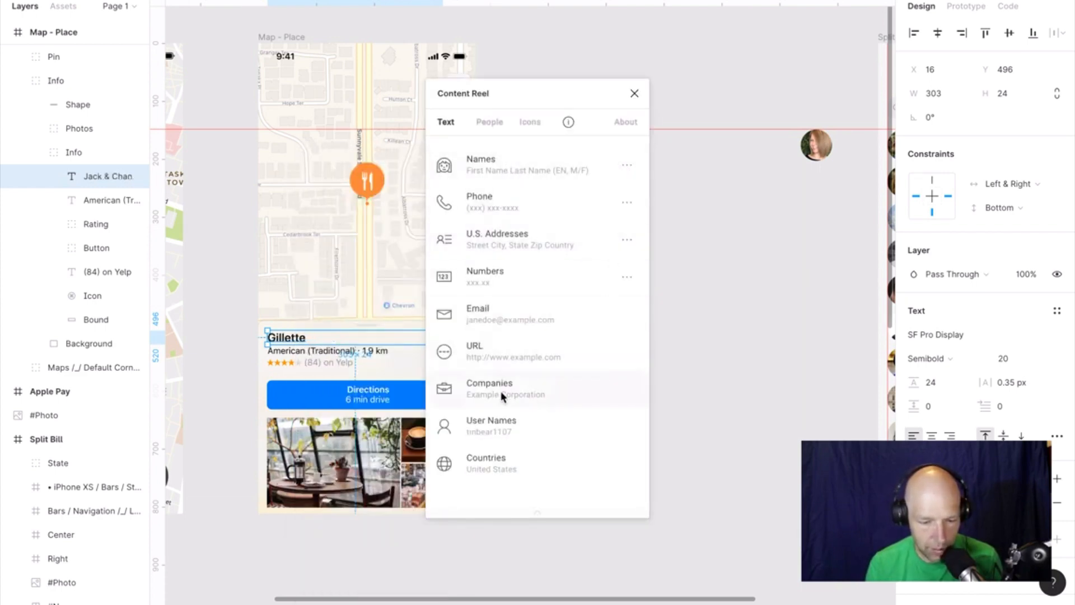
click(706, 359)
click(334, 337)
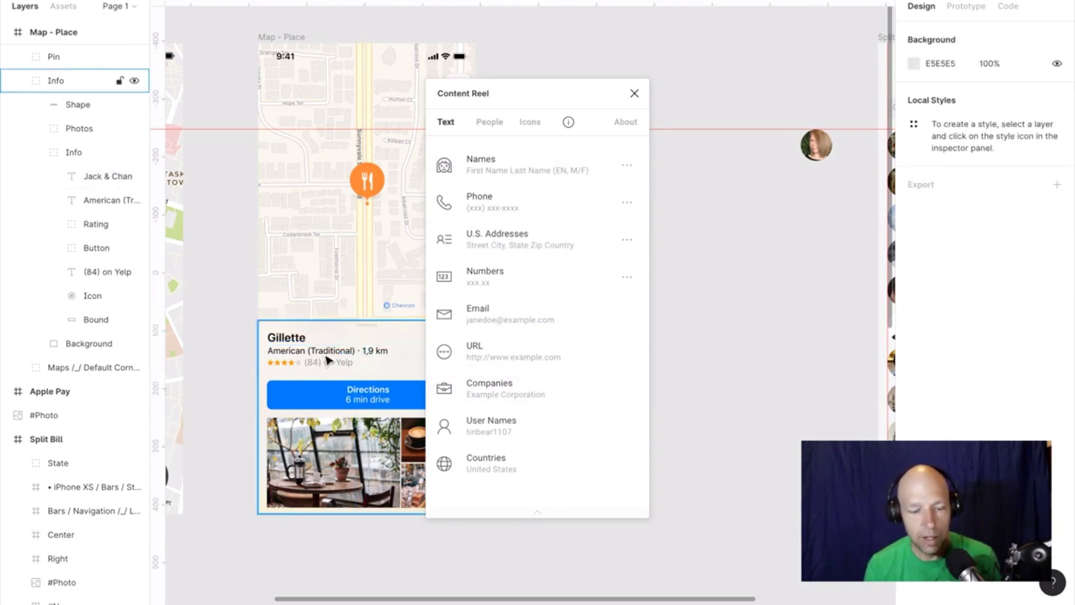
key(Escape)
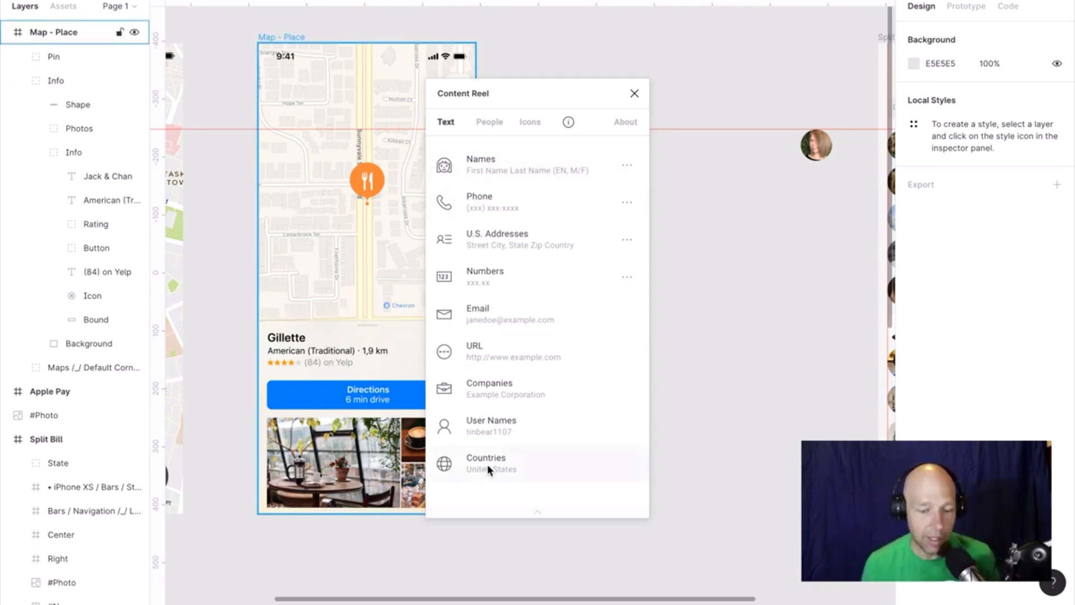
key(Escape)
click(633, 94)
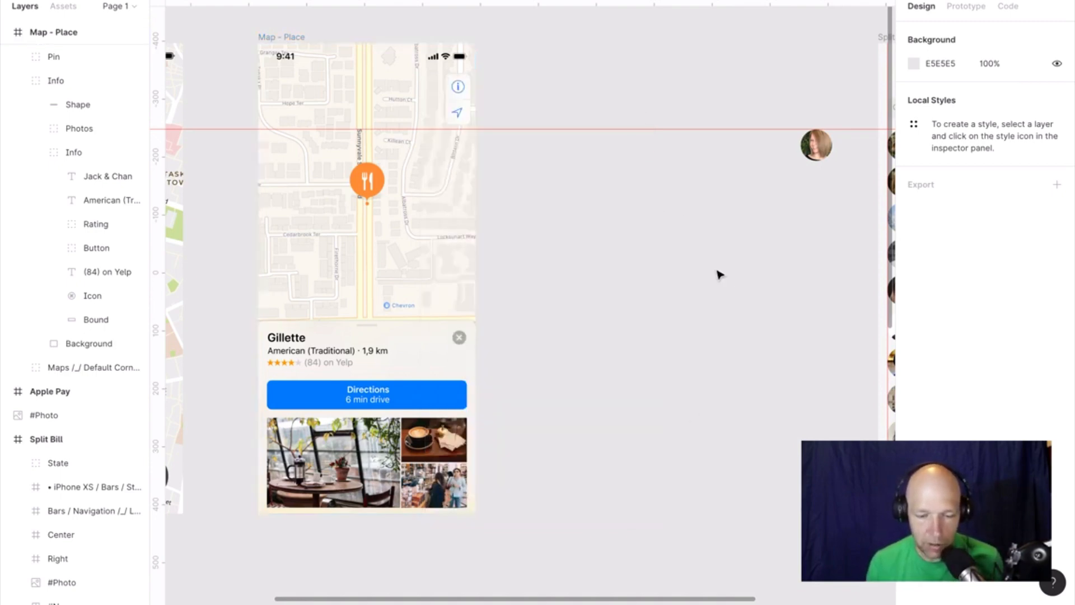
Switch to Discord and open the New Pragmatic server's general channel.
scroll(718, 271, right, 9)
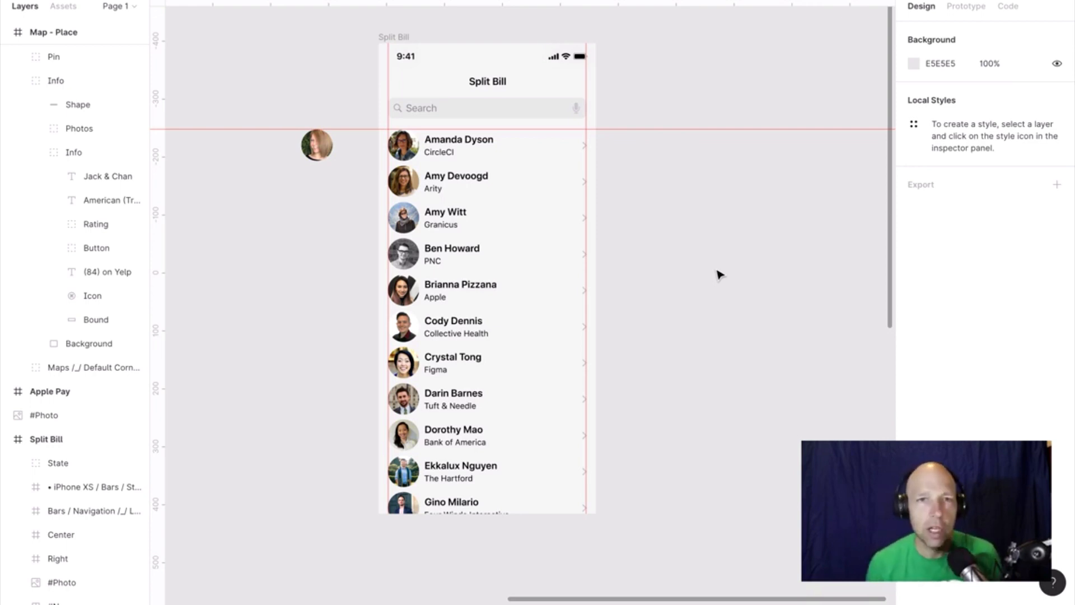
scroll(633, 436, left, 1)
mouse_move(555, 595)
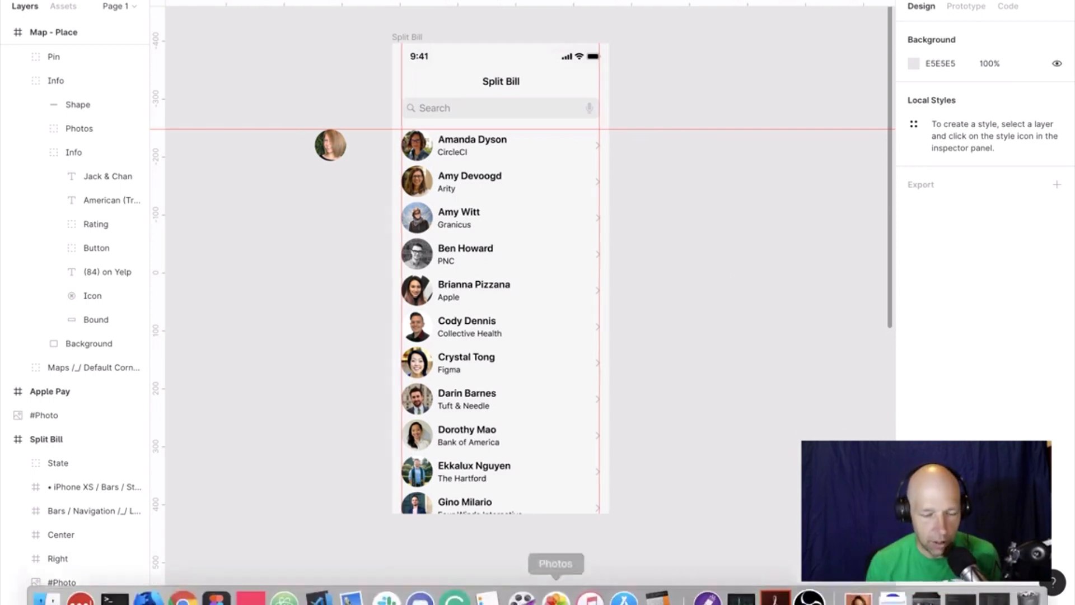
scroll(552, 590, up, 1)
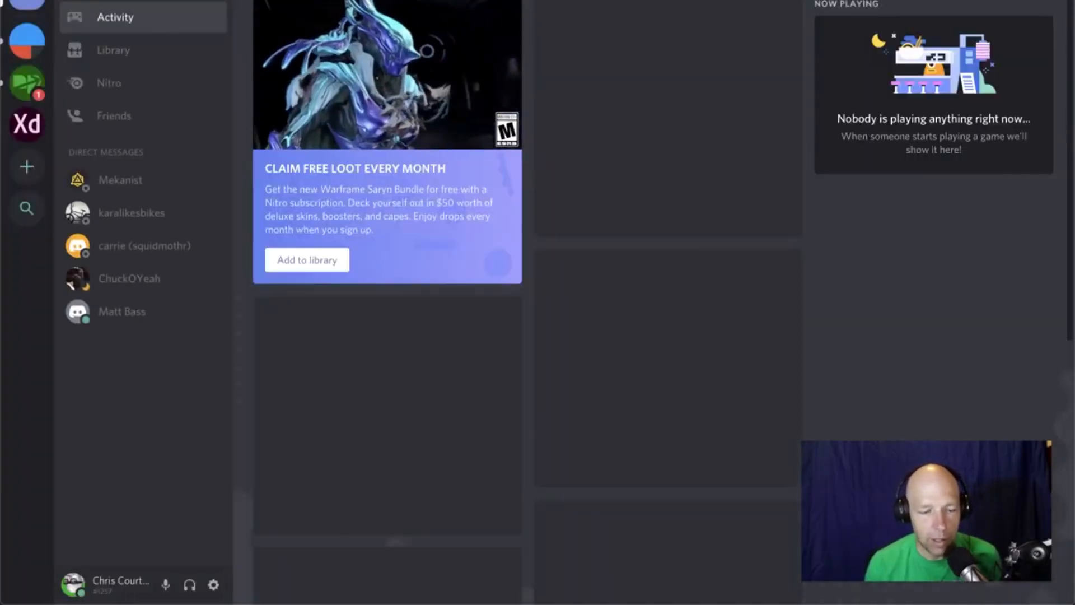
click(25, 87)
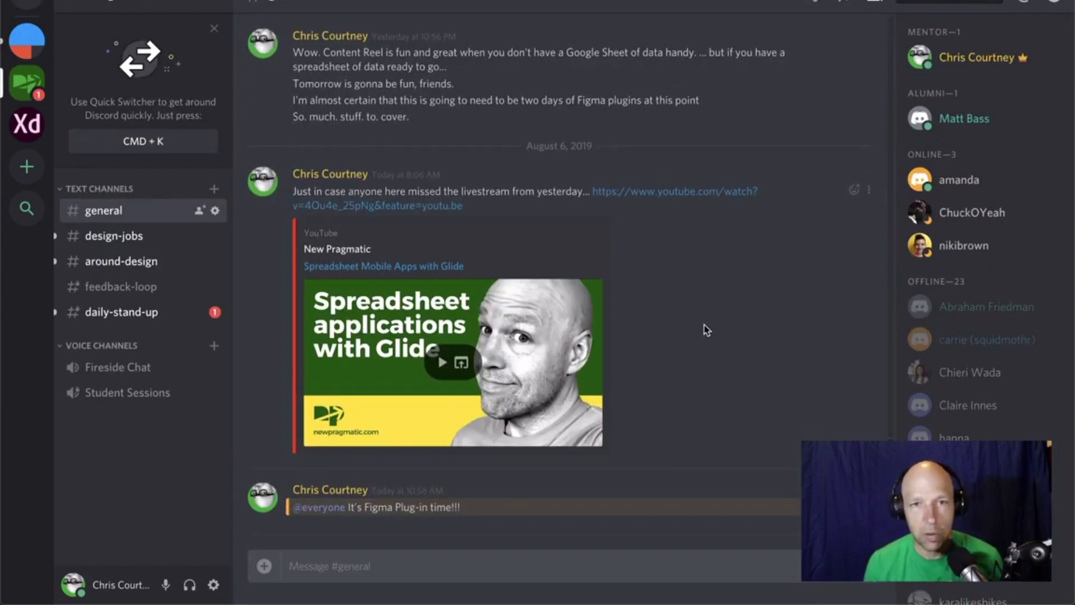
Switch to the browser, open the New Pragmatic website in a new tab and view its early-access request form.
key(ctrl+Right)
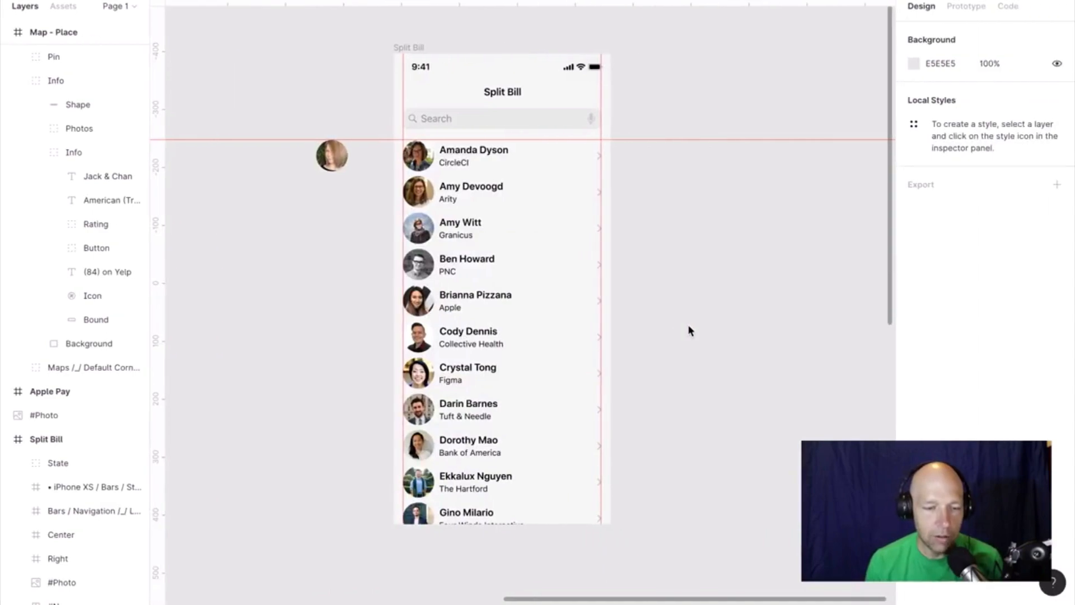
key(ctrl+Right)
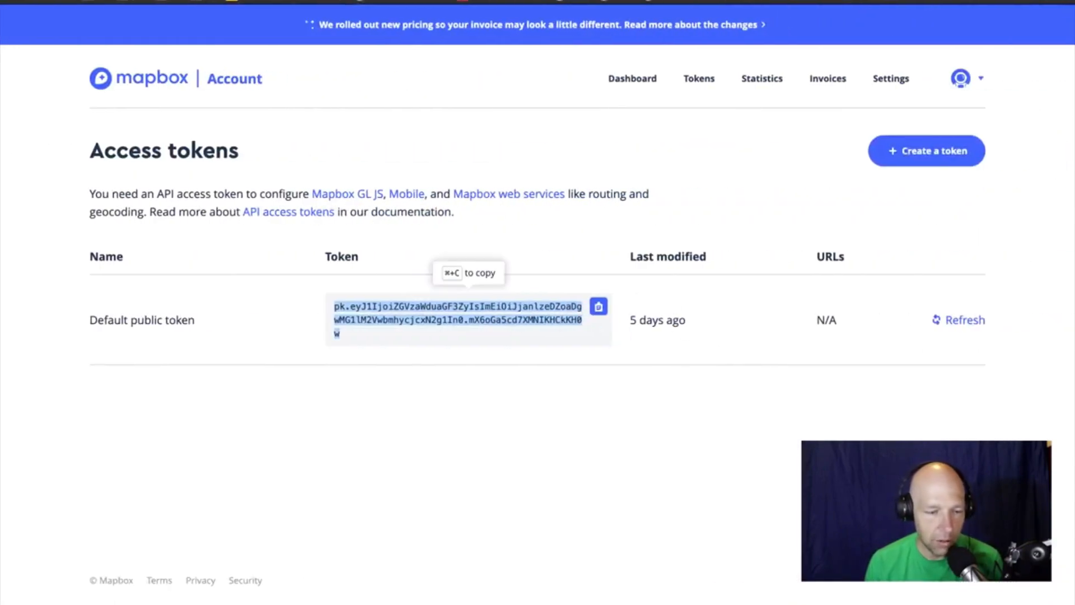
key(super+t)
text(new)
key(Return)
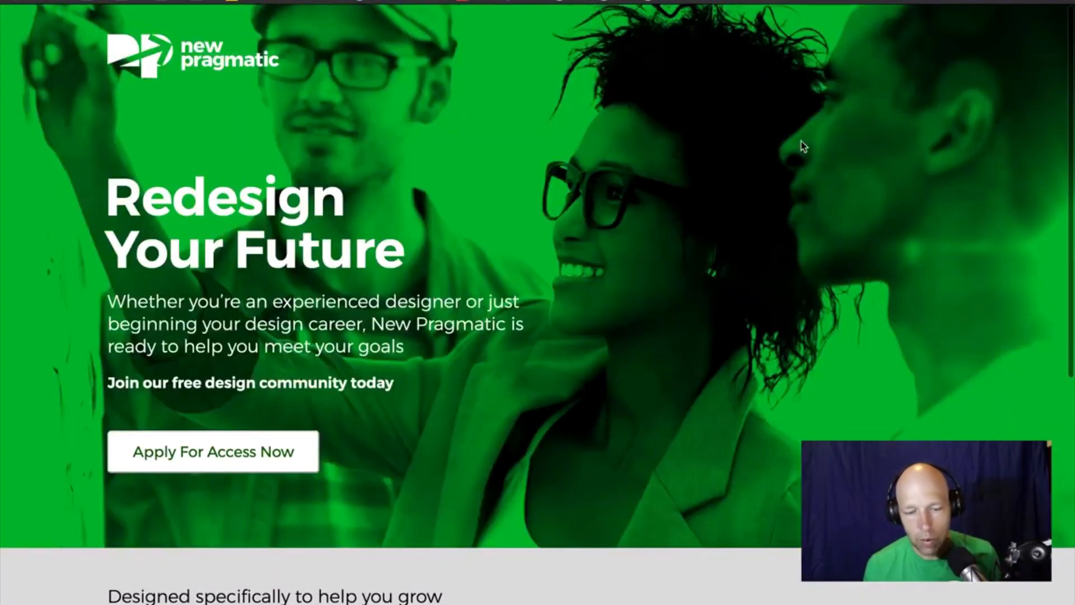
click(235, 458)
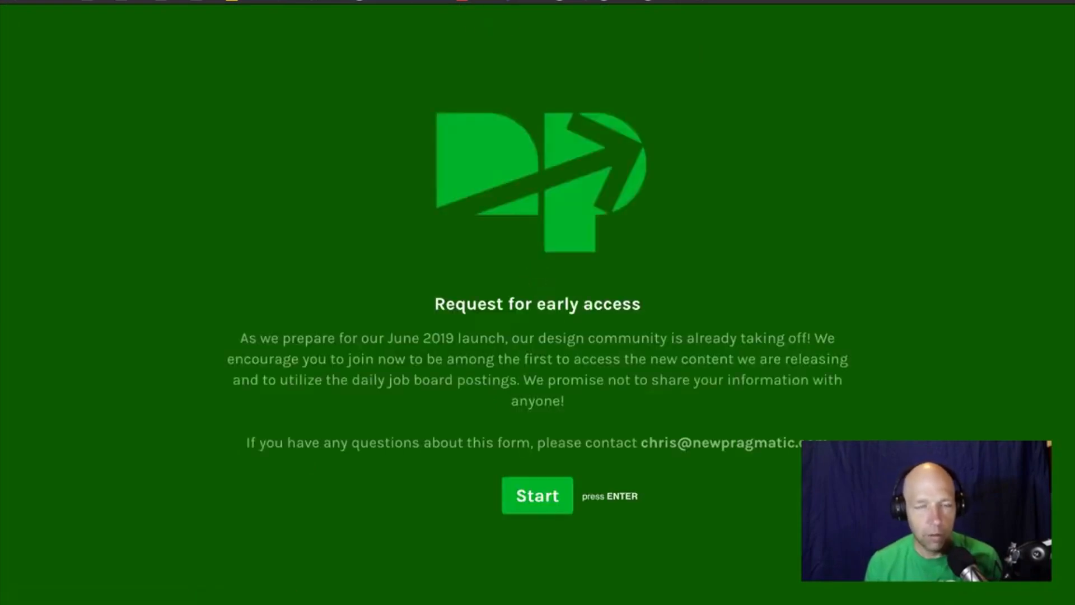
key(super+w)
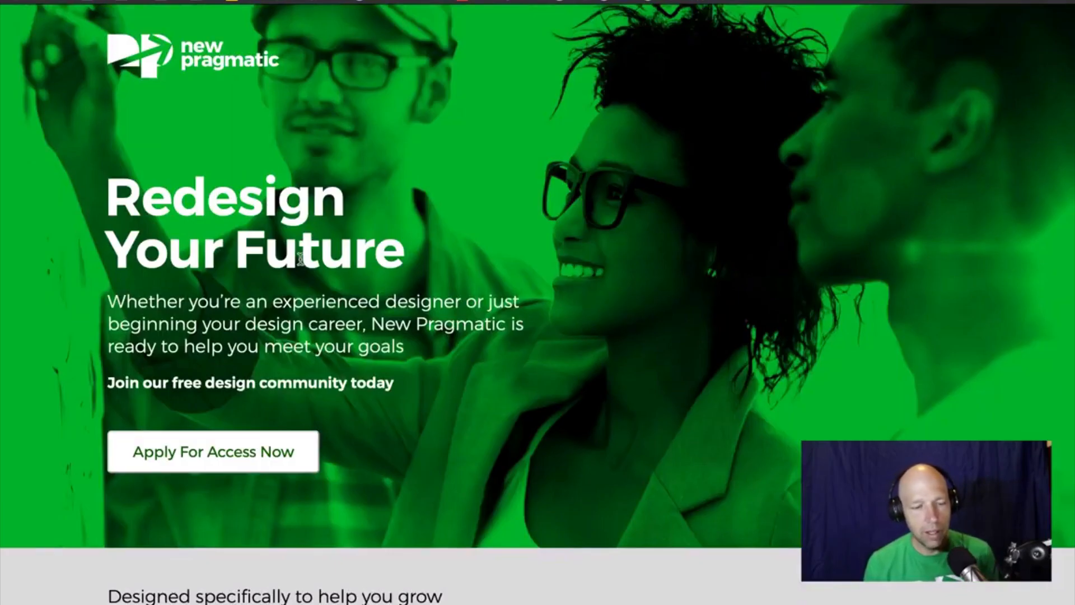